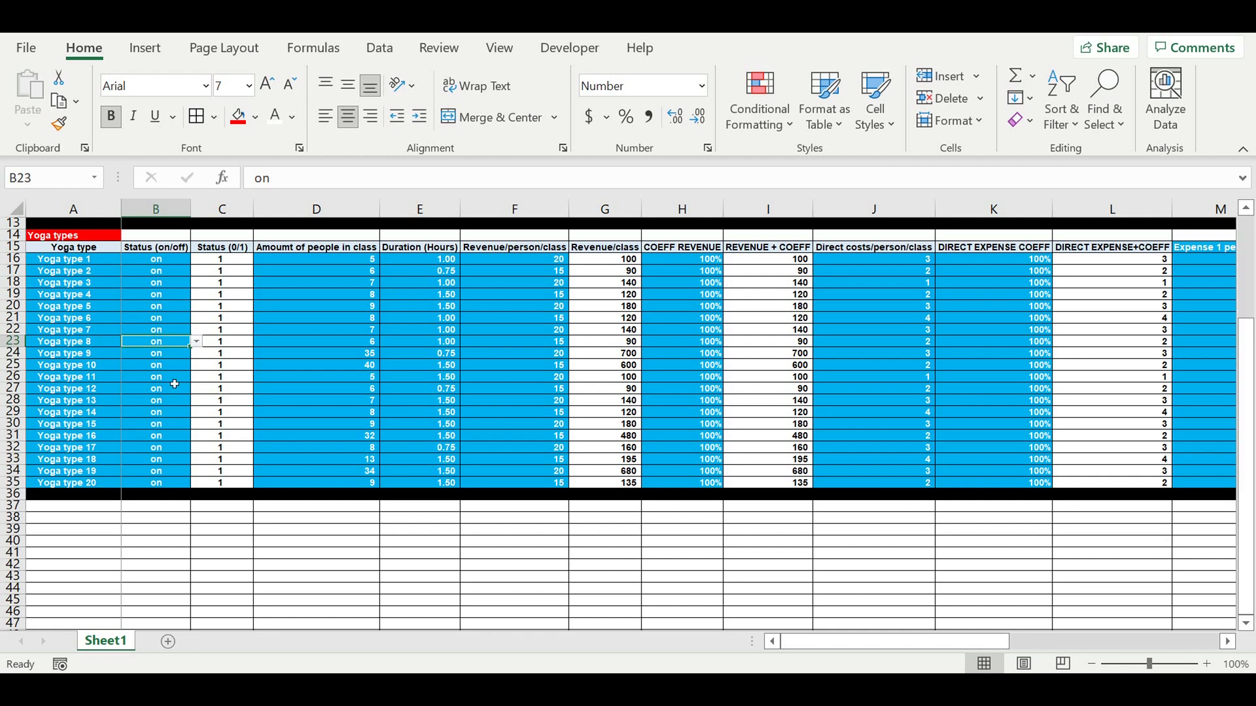
Step: Enter the section title "Working hours" in cell A37, directly below the yoga types table
scroll(190, 350, up, 2)
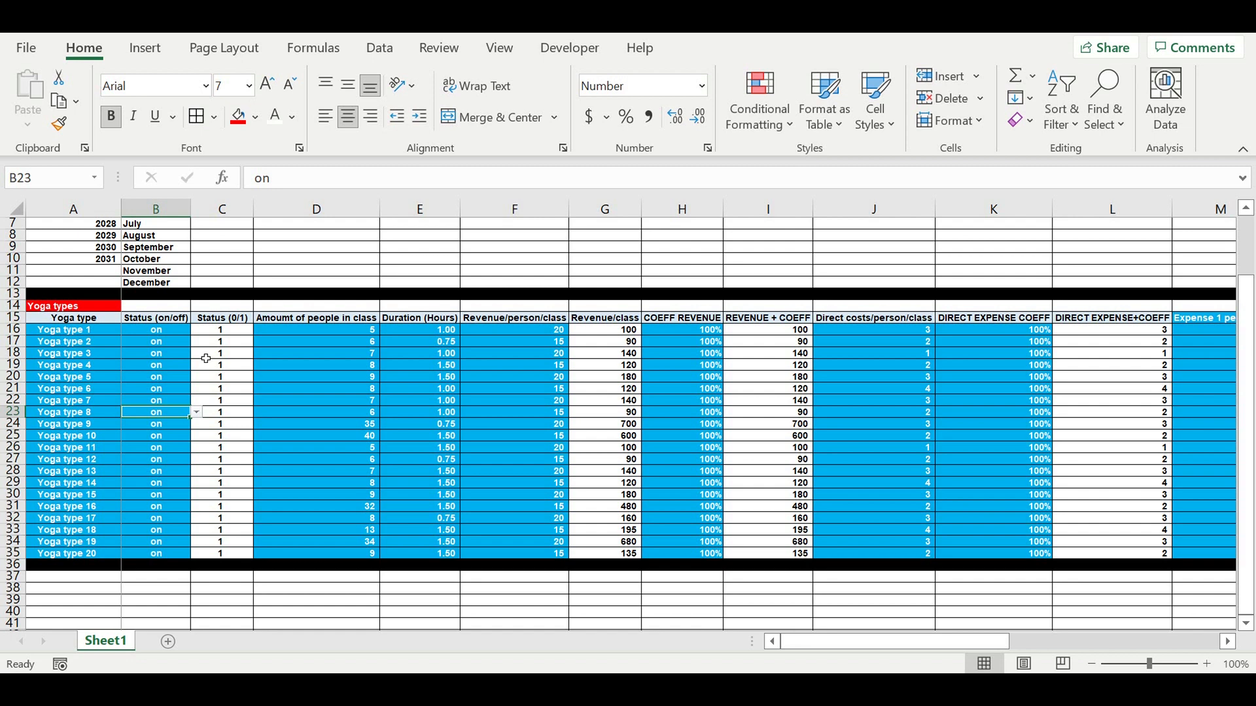
scroll(213, 364, down, 2)
scroll(296, 412, down, 2)
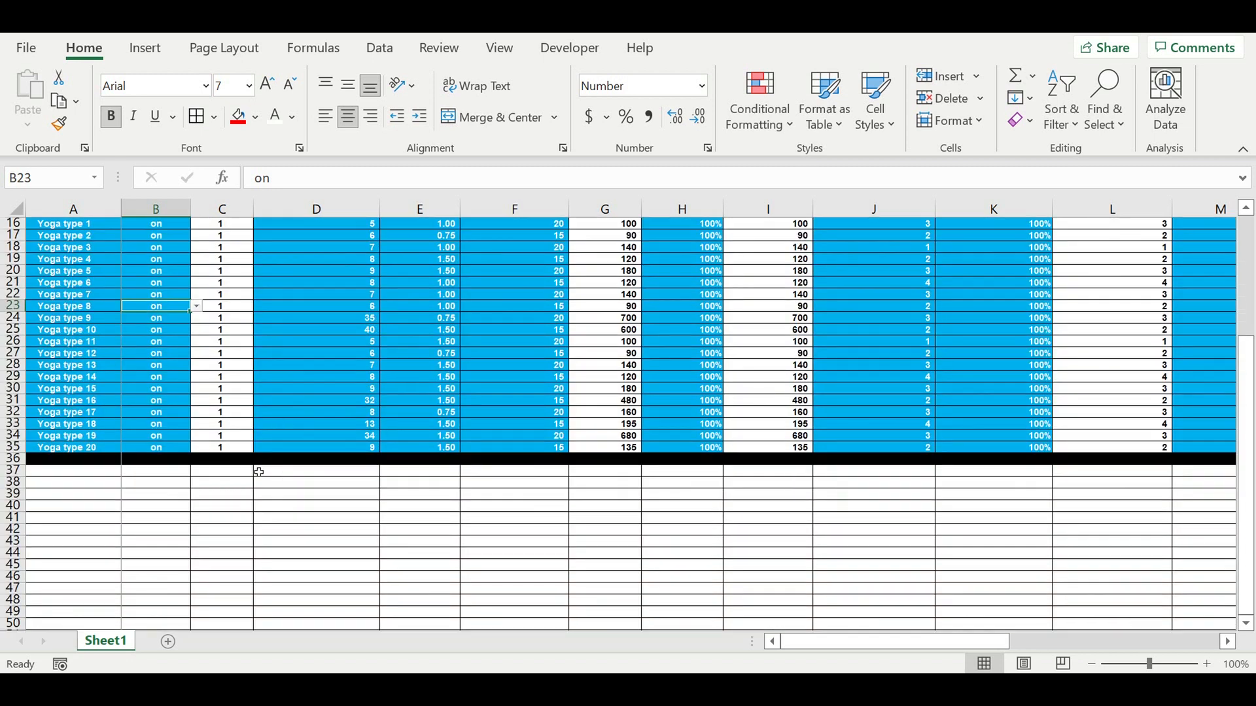
click(93, 474)
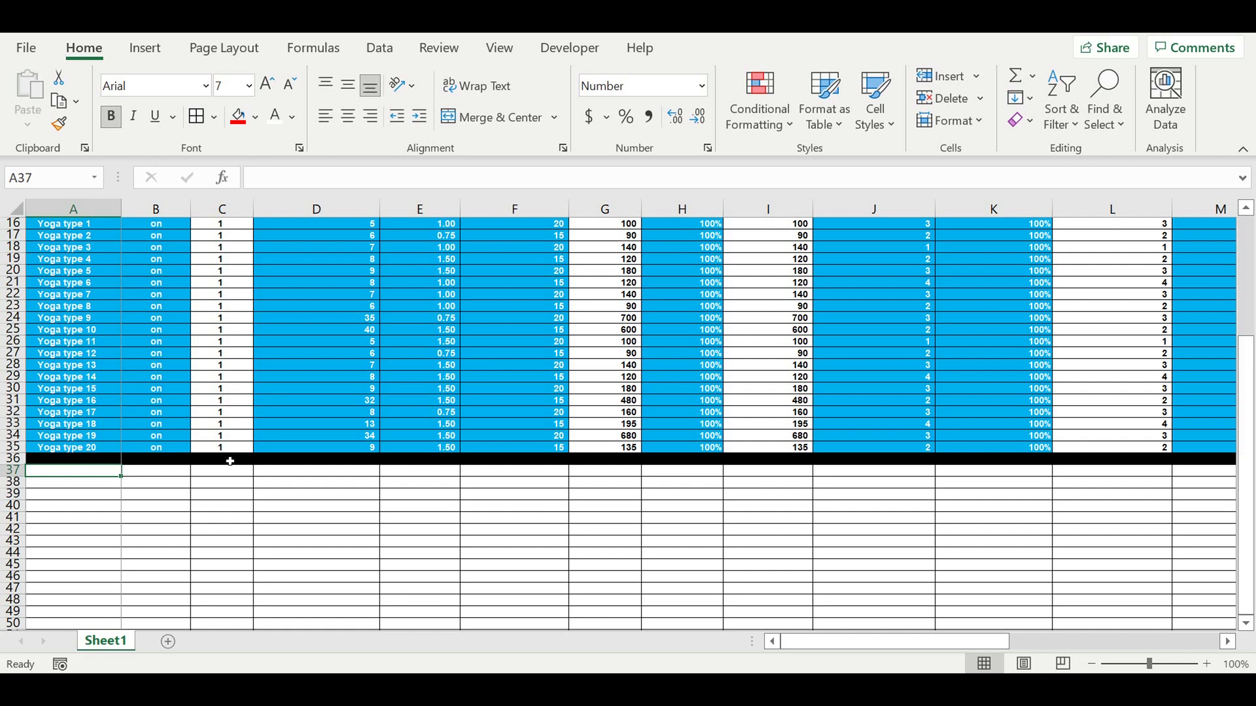
text(Workin)
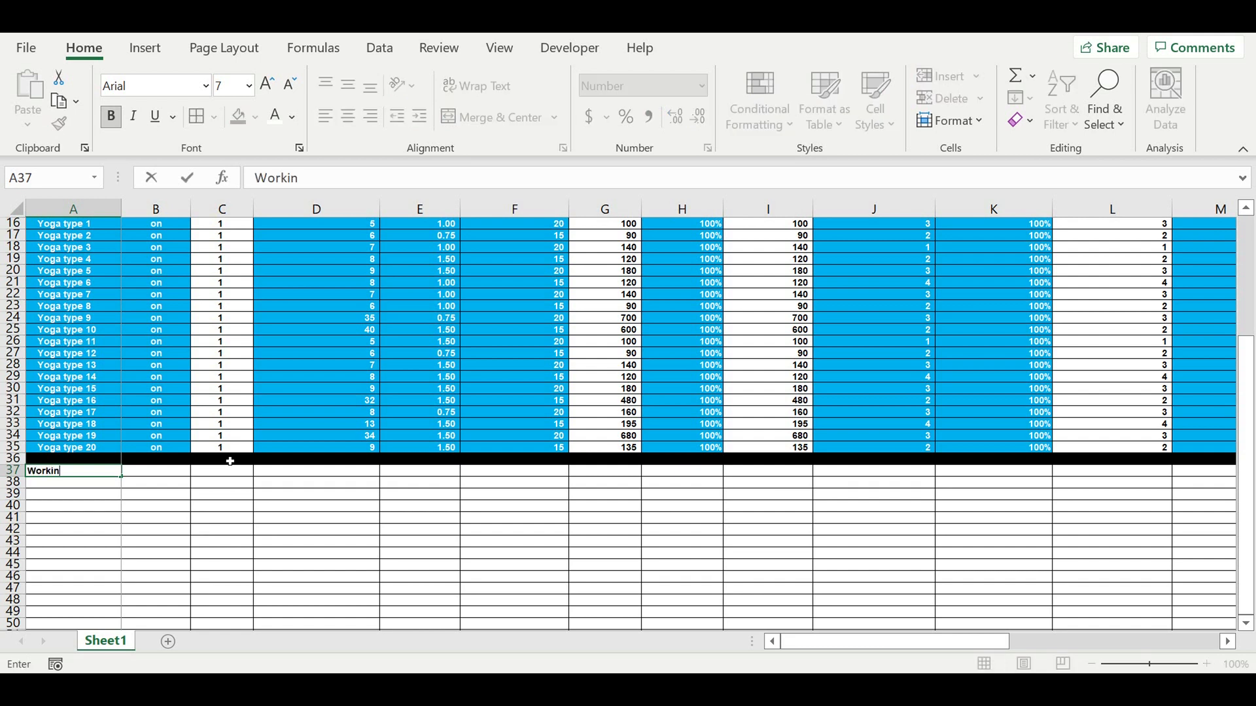
text(g hours)
key(Return)
Step: Add the column headers "Day of the week" in A38 and "Hours/day" in B38
click(70, 529)
click(79, 486)
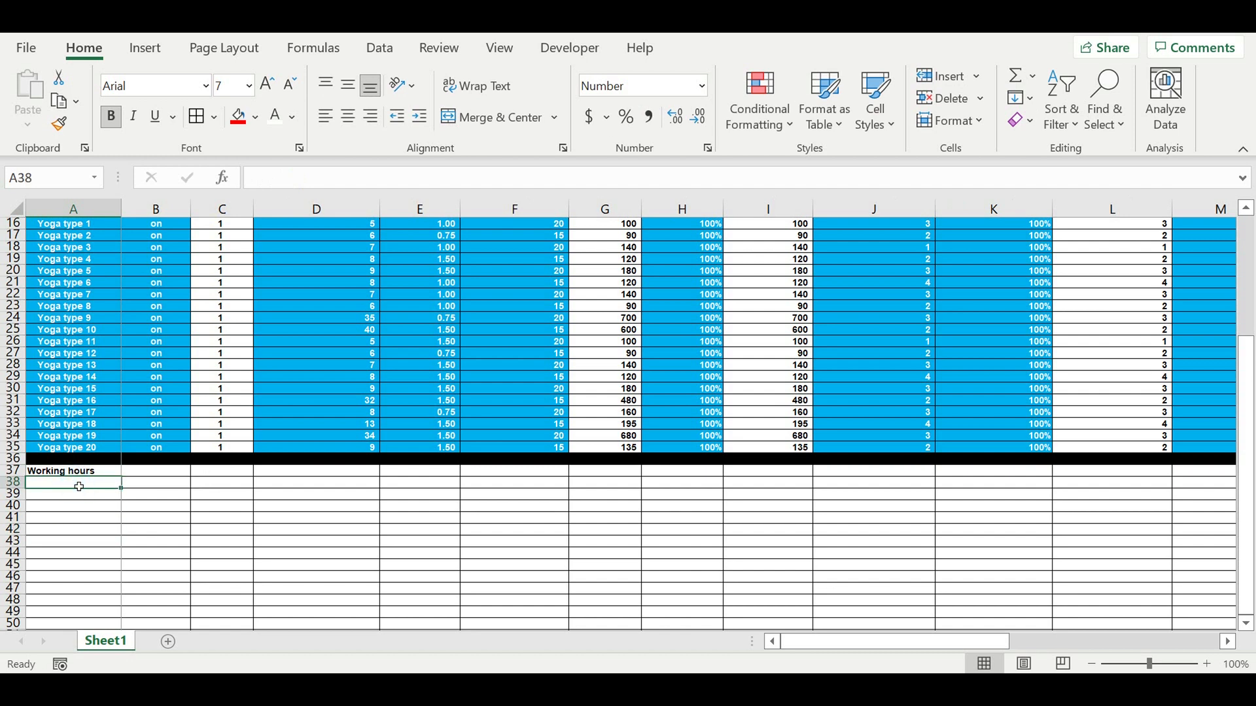
text(Day)
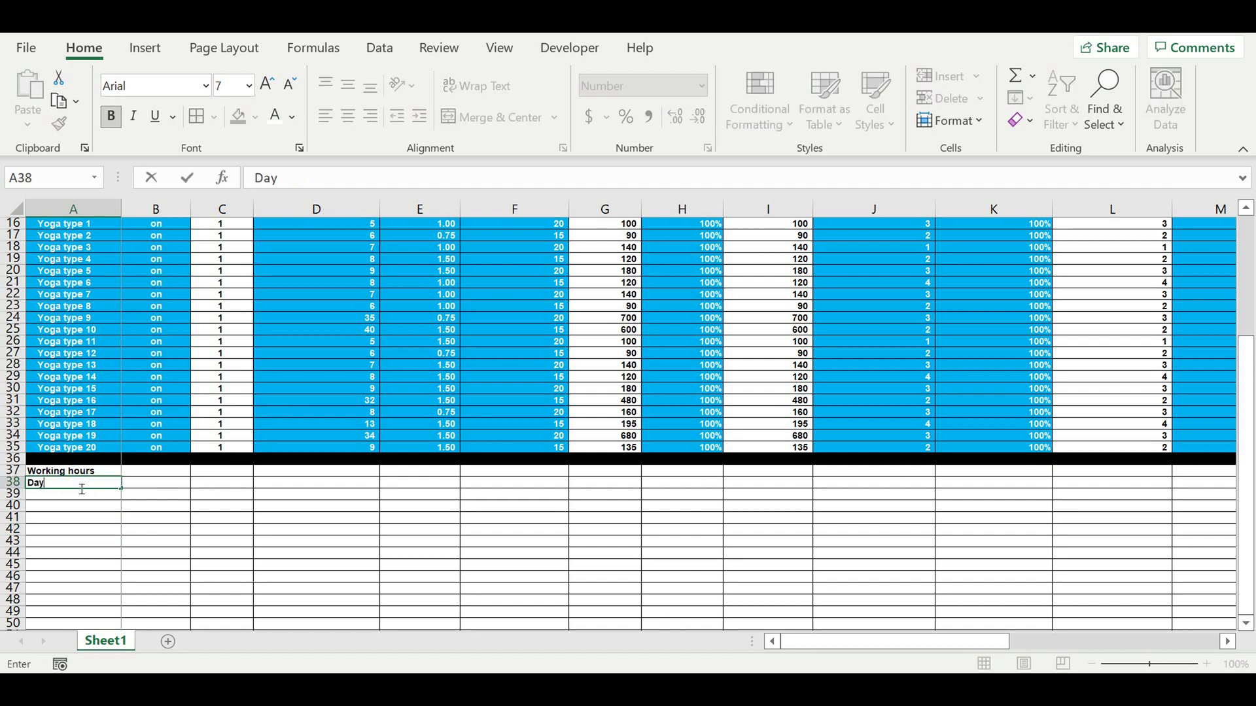
text( of the week)
key(Return)
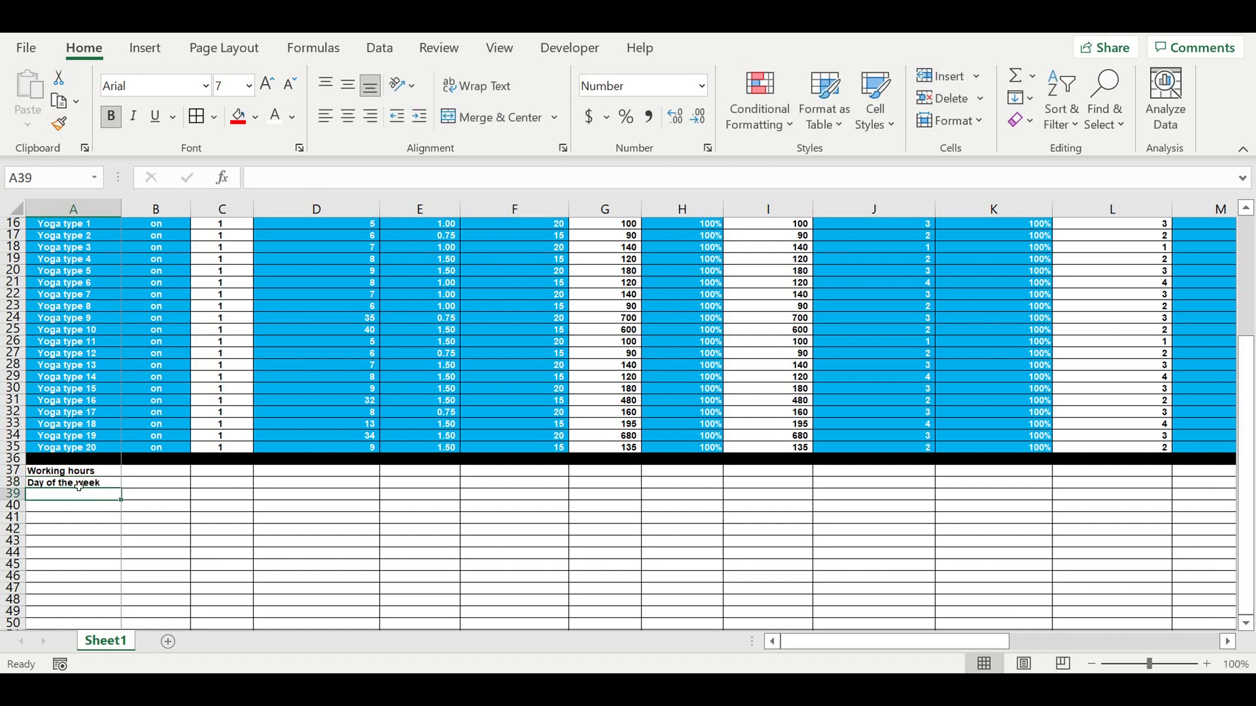
click(158, 484)
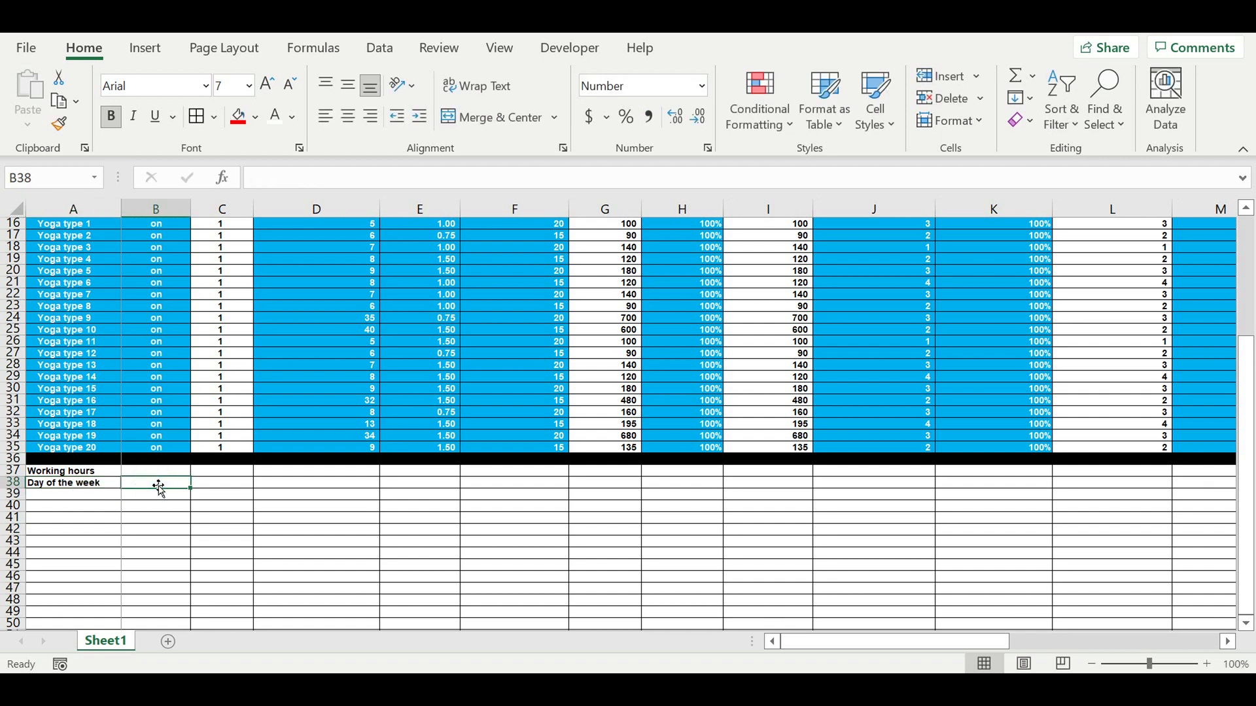
text(Hours)
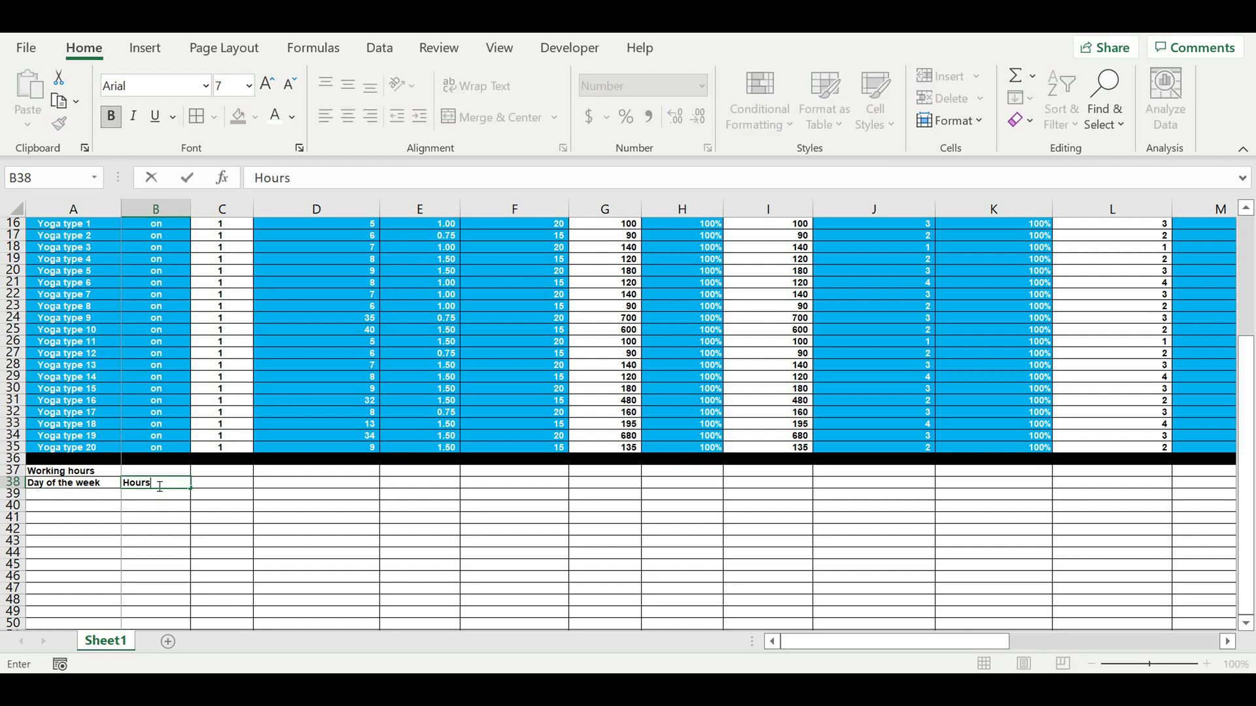
text(/day)
Step: Give the "Working hours" title cell A37 a purple fill
click(75, 460)
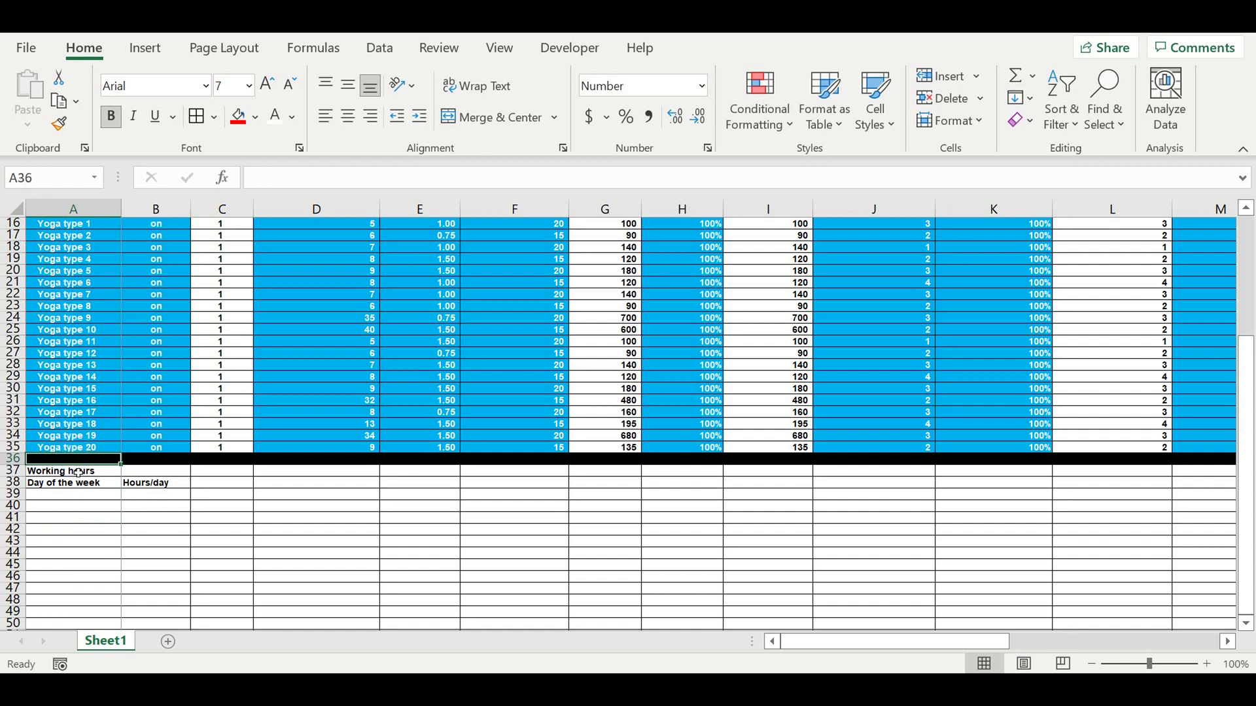
click(78, 473)
click(257, 122)
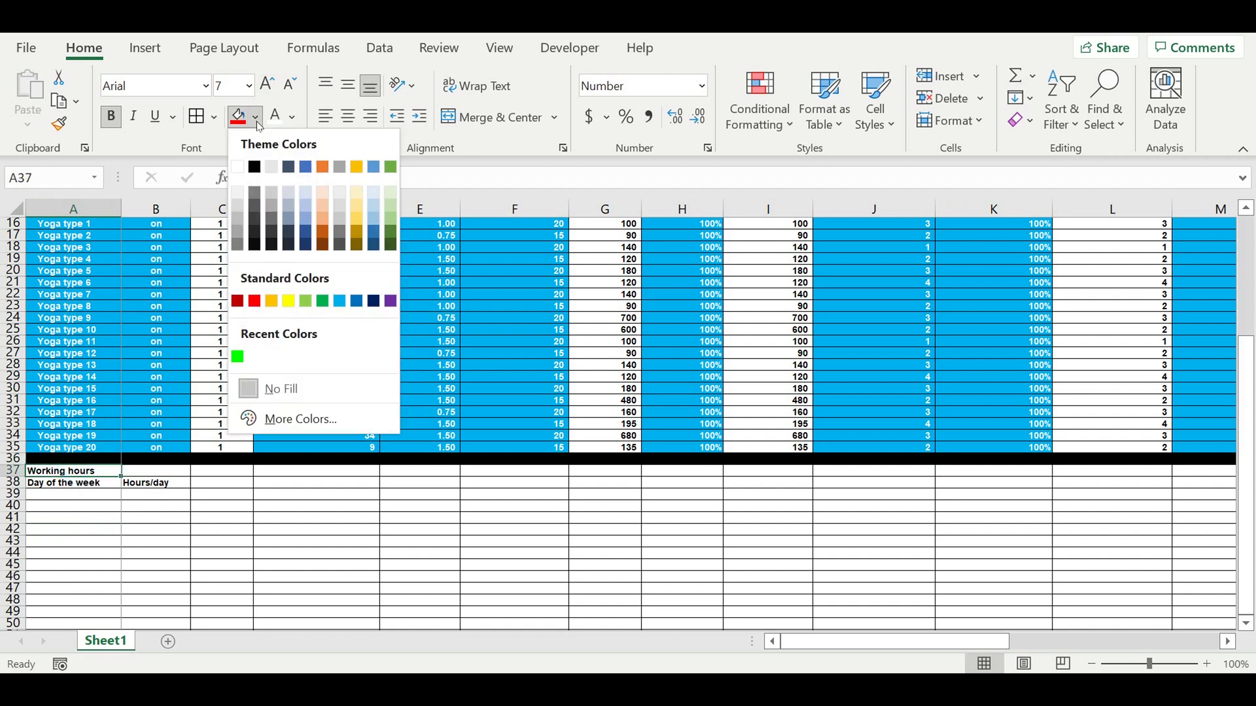
click(391, 301)
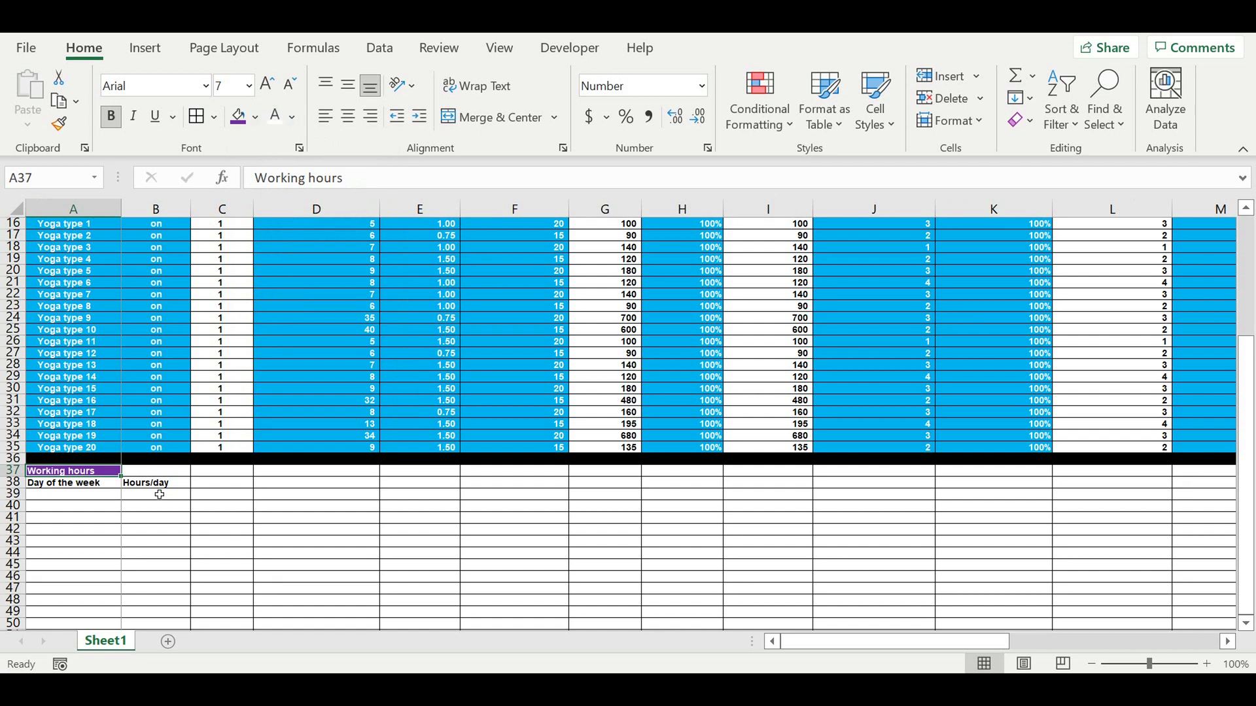
Step: Center the two headers in A38:B38 and give them a pale blue fill
drag(157, 489, 36, 482)
click(348, 116)
click(255, 118)
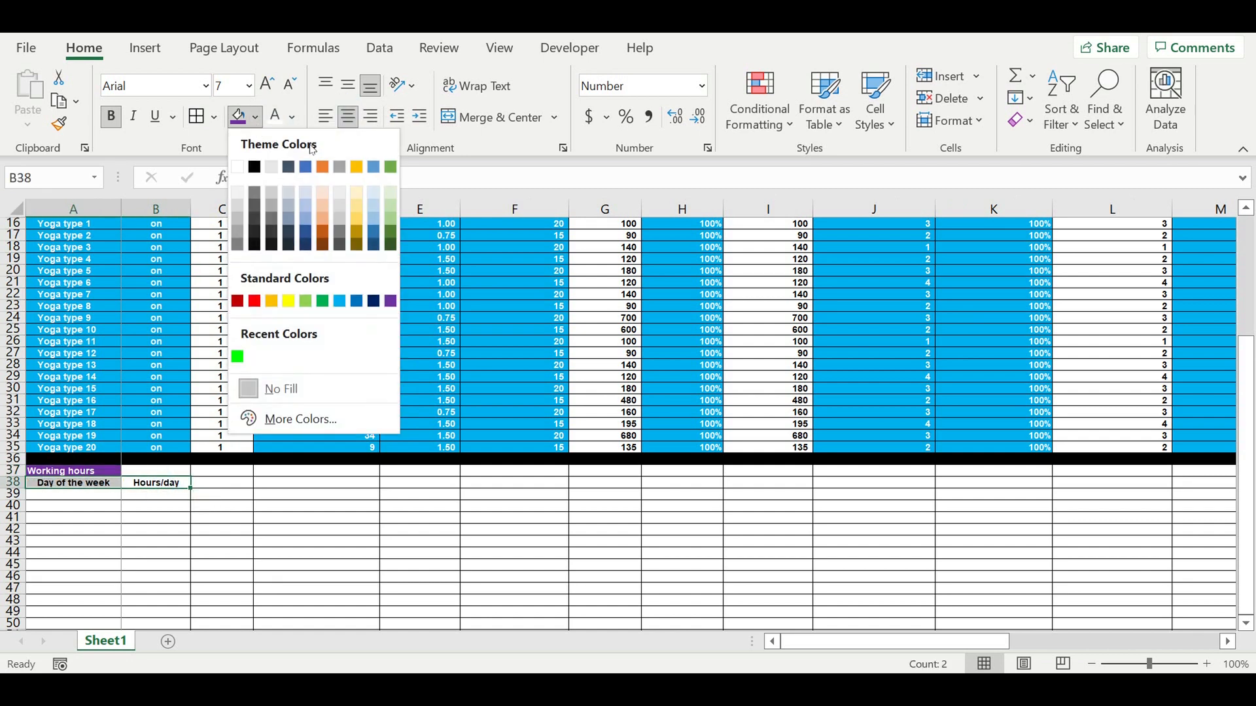
click(372, 194)
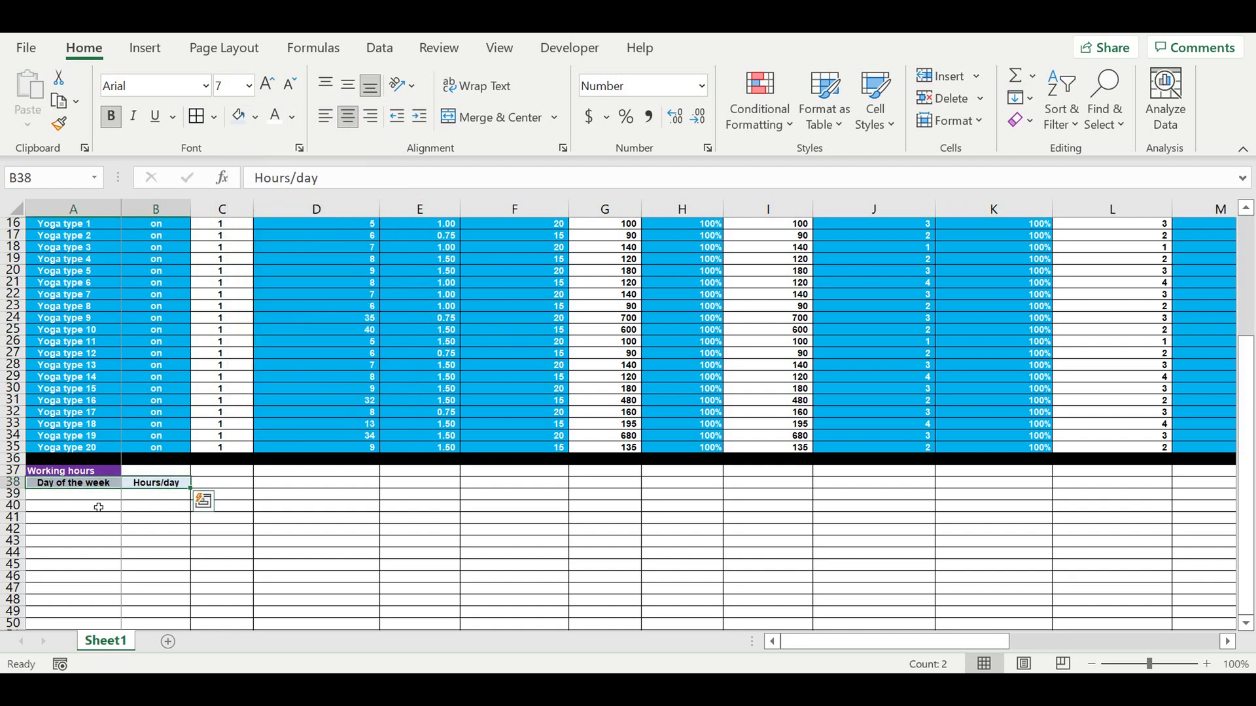
Step: Enter "Monday" in cell A39 as the first day under the "Day of the week" header
click(98, 506)
click(95, 487)
click(98, 497)
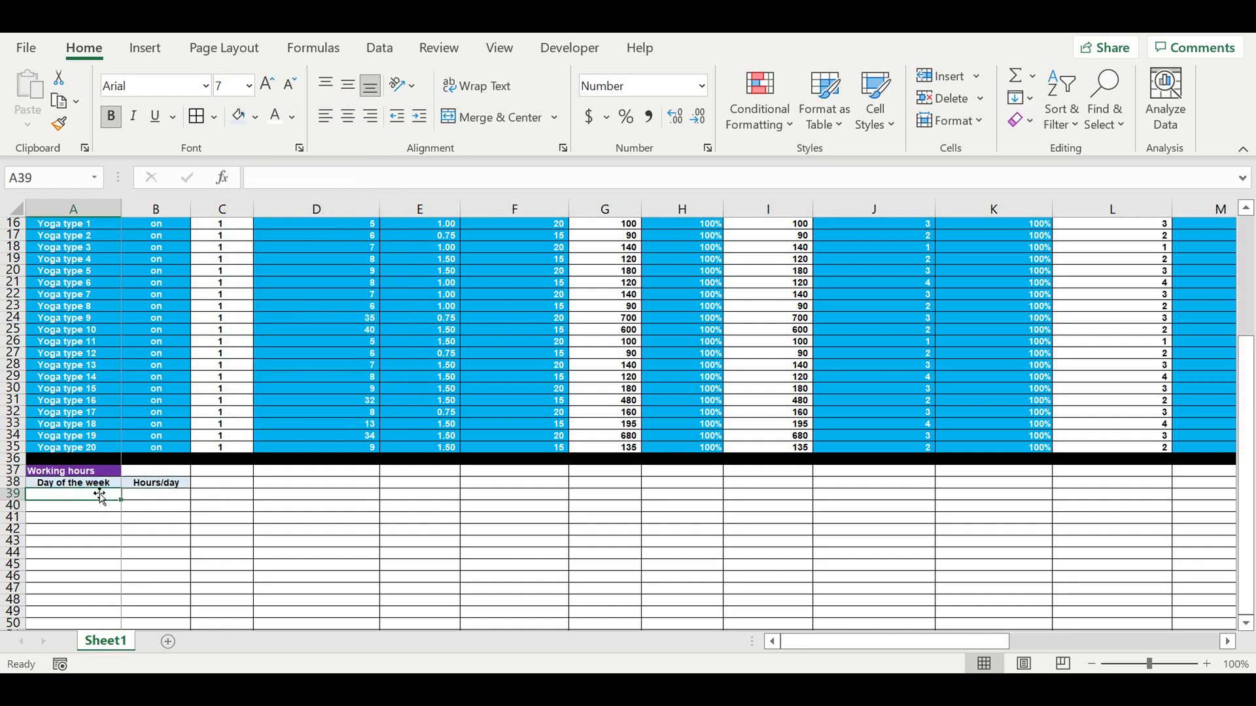
text(Monday)
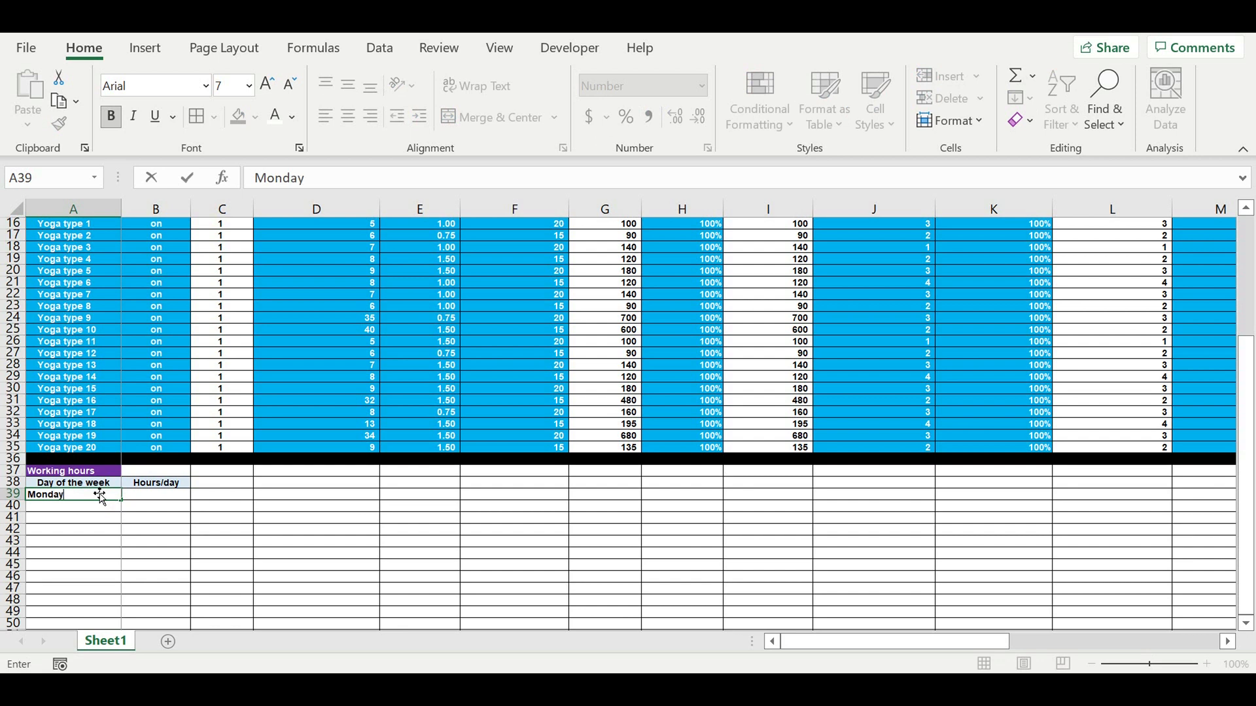
key(Return)
Step: Autofill the weekdays from Monday in A39 down column A to Sunday in A45, clearing the surplus entry in A46
scroll(99, 492, down, 5)
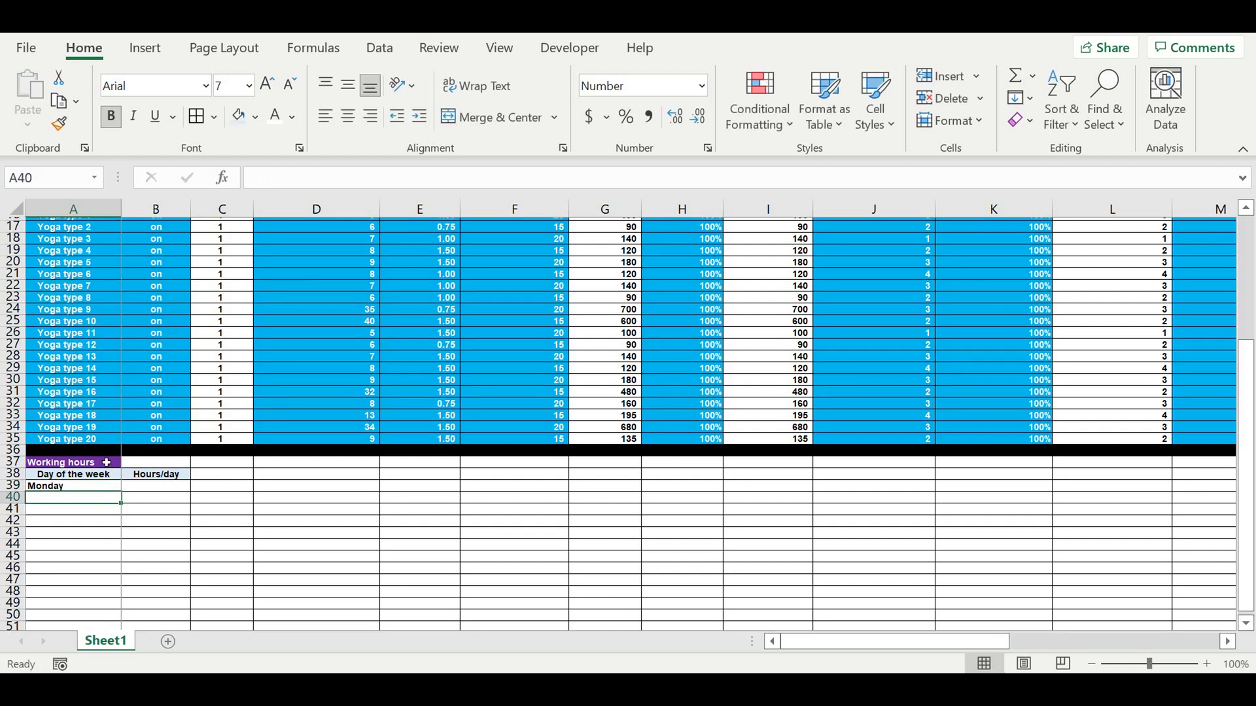
click(68, 435)
click(66, 318)
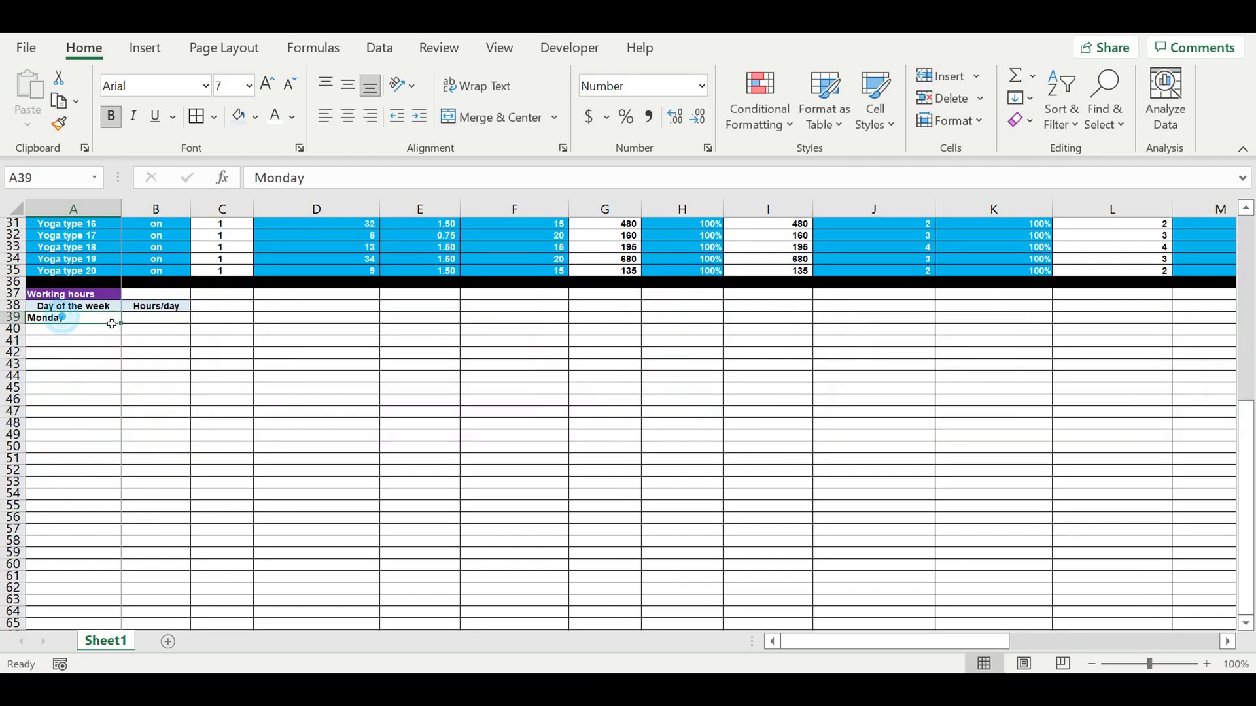
drag(121, 323, 121, 416)
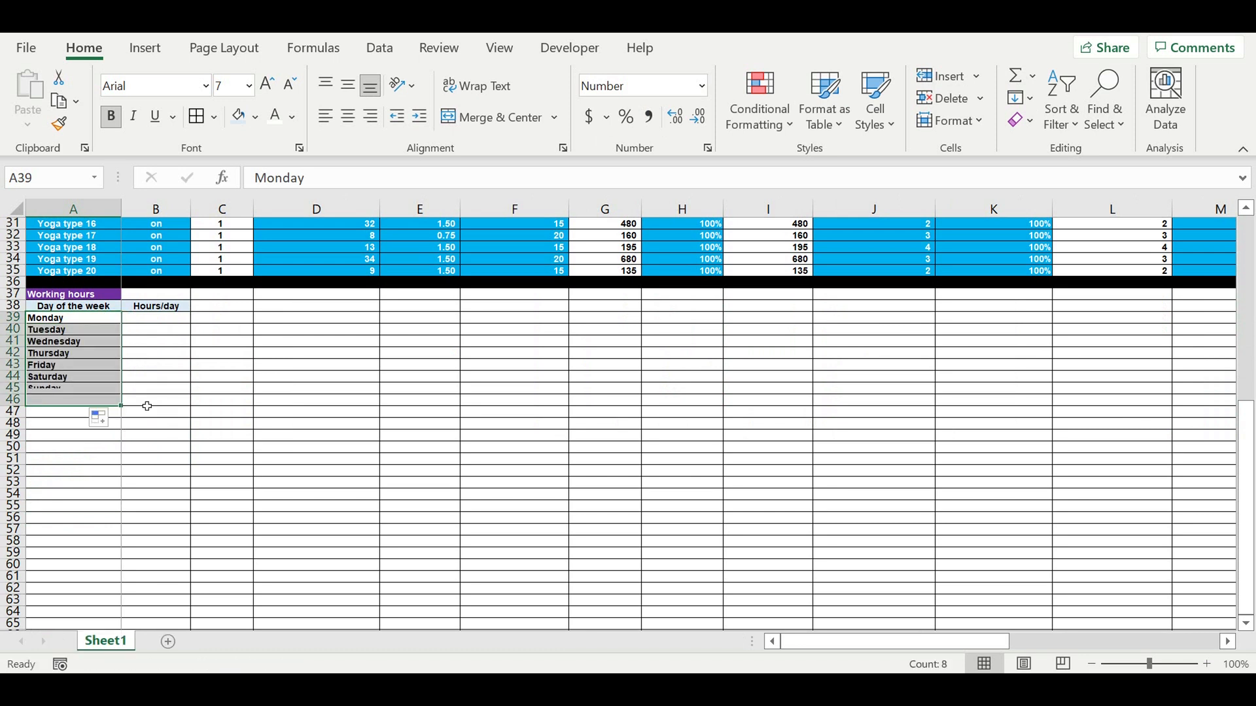
click(54, 402)
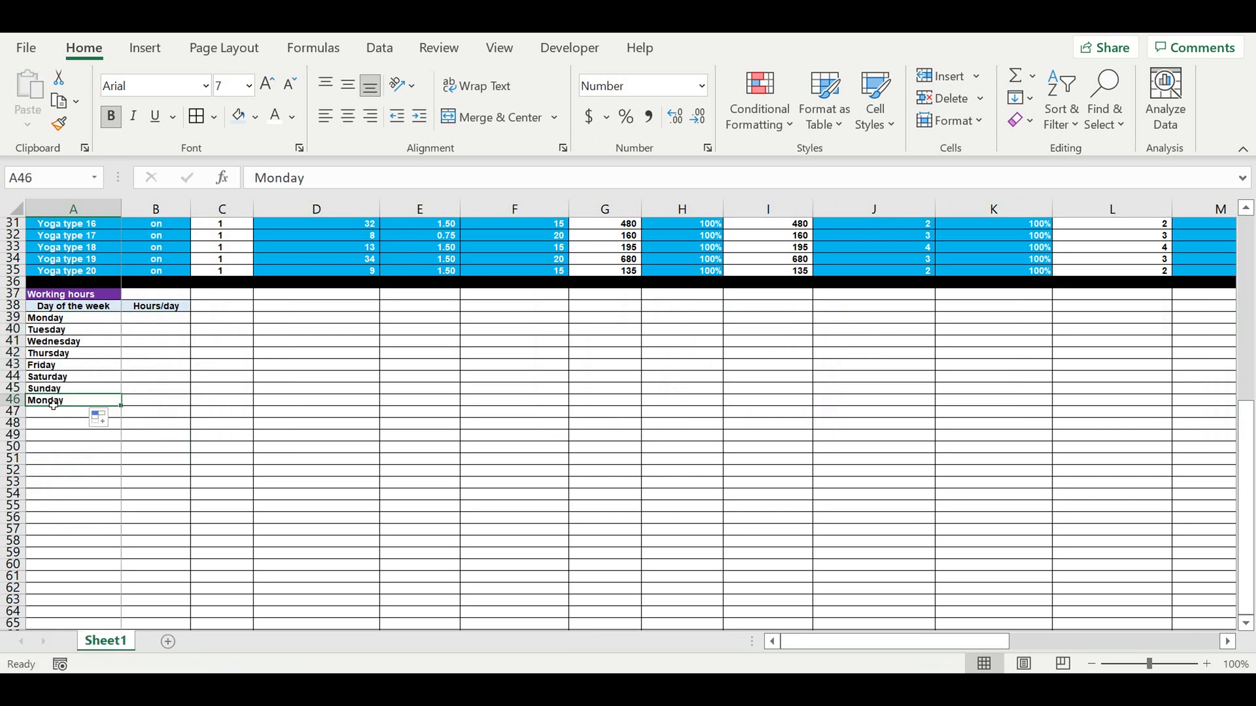
key(Delete)
click(83, 448)
click(60, 402)
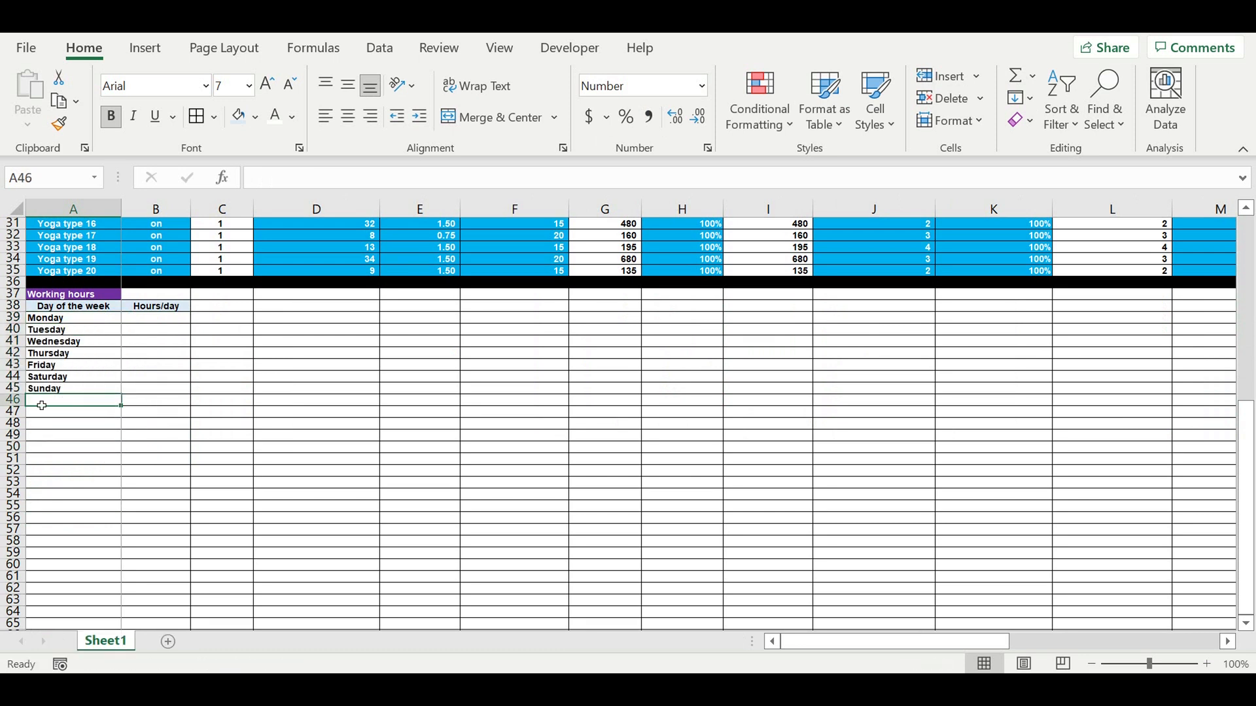
Step: Fill the whole of row 46 black as a divider below the weekday list
click(13, 400)
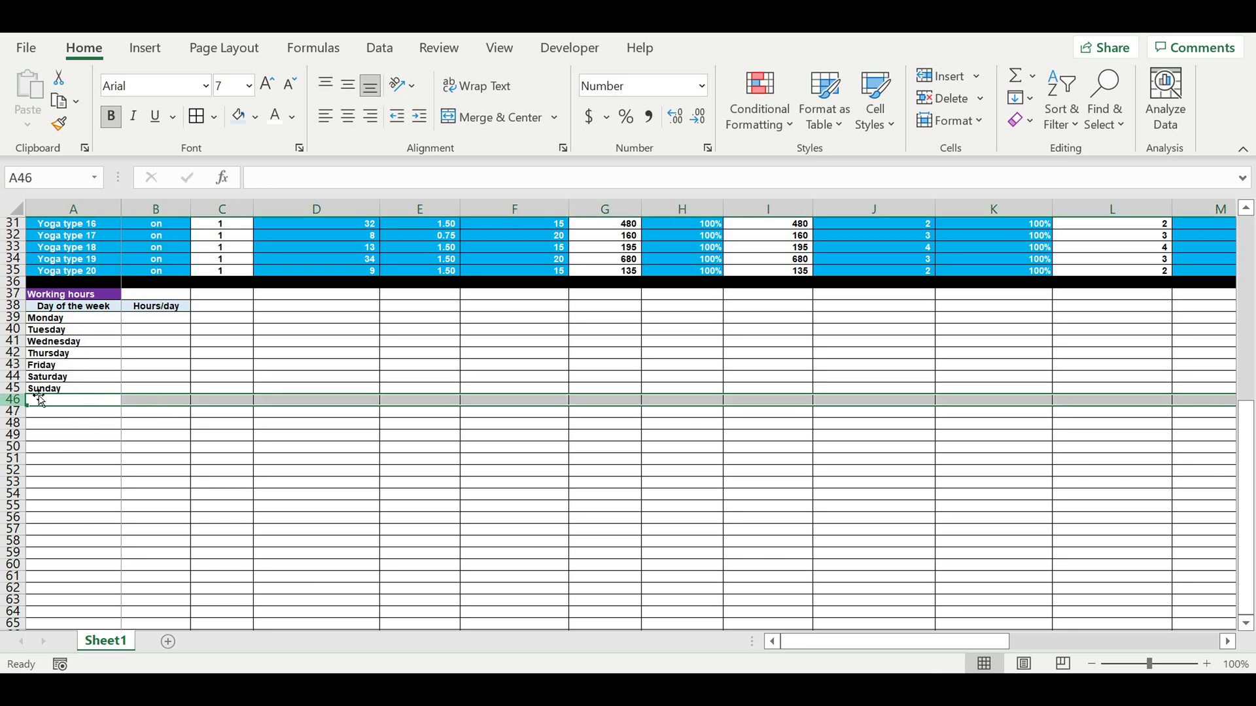
click(255, 116)
click(255, 167)
click(269, 340)
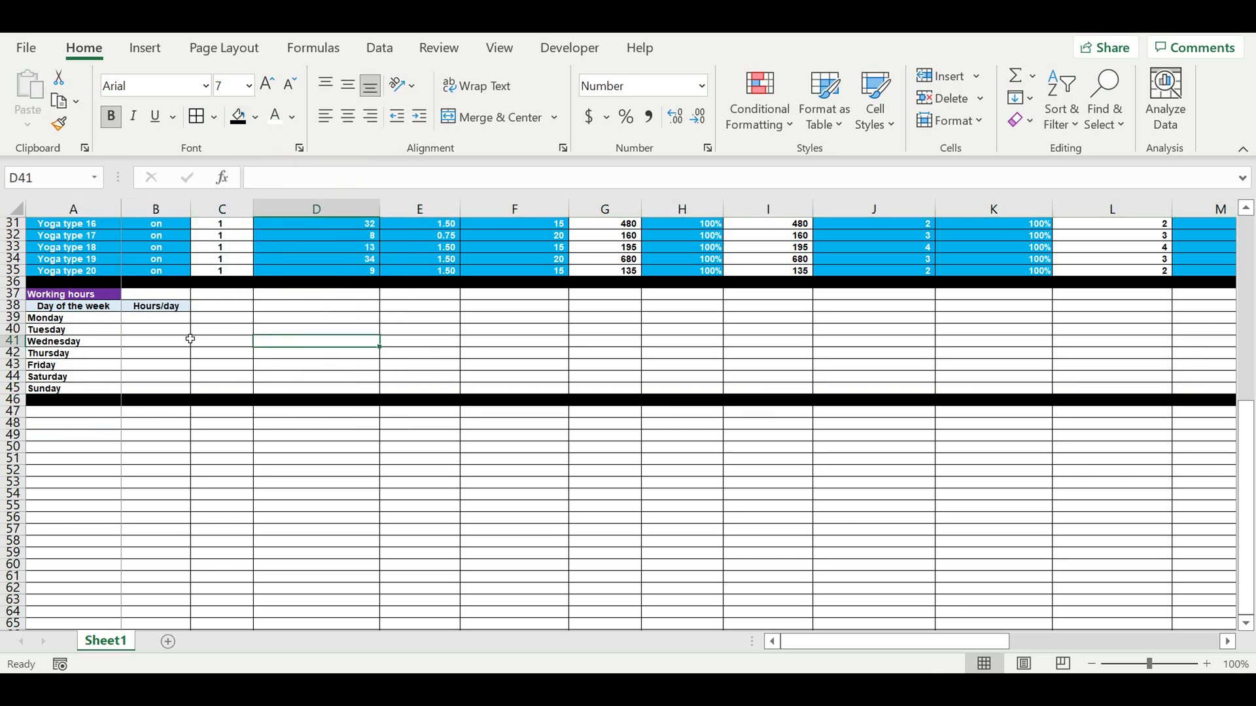
Step: Enter 12 working hours per day for Monday through Friday in B39:B43
click(160, 320)
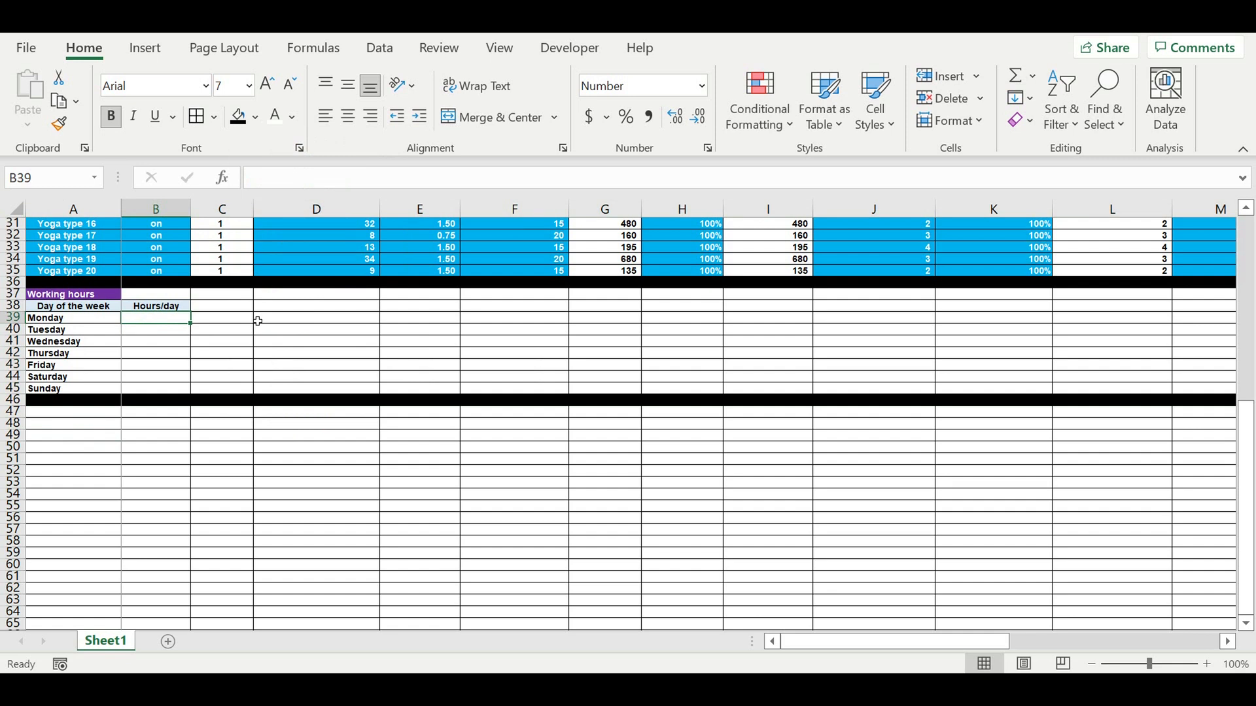
text(12)
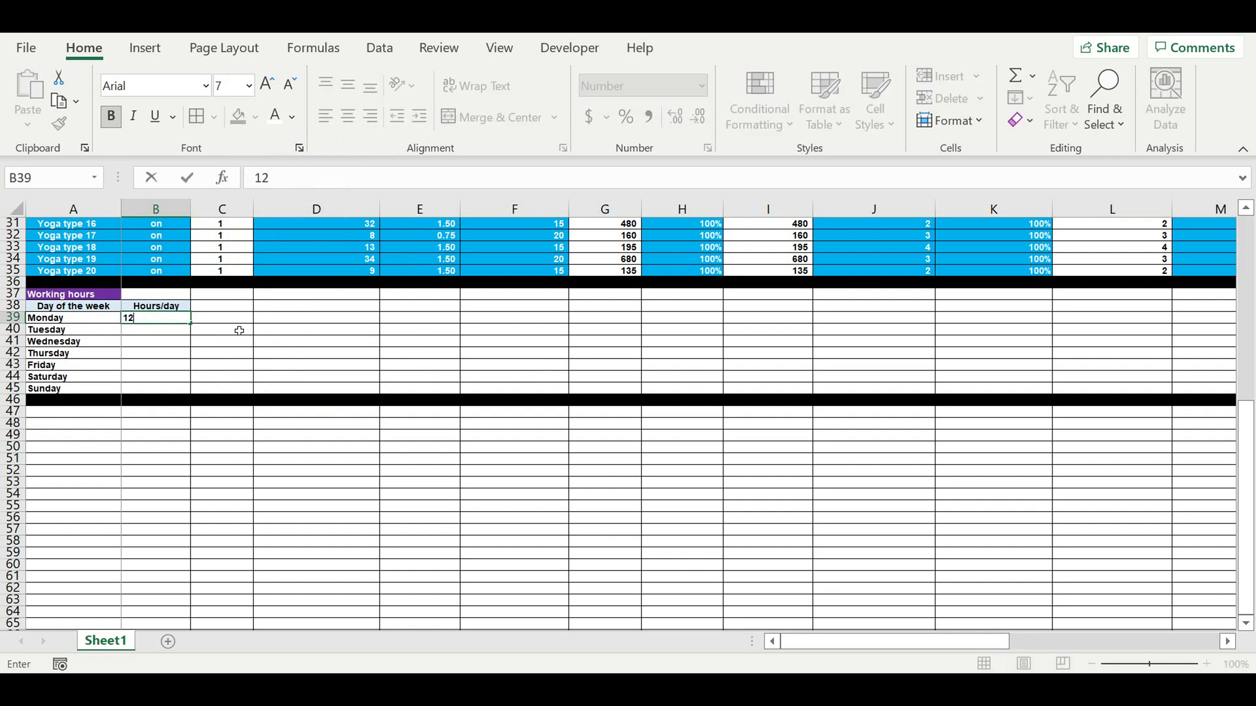
click(180, 331)
text(12)
key(Return)
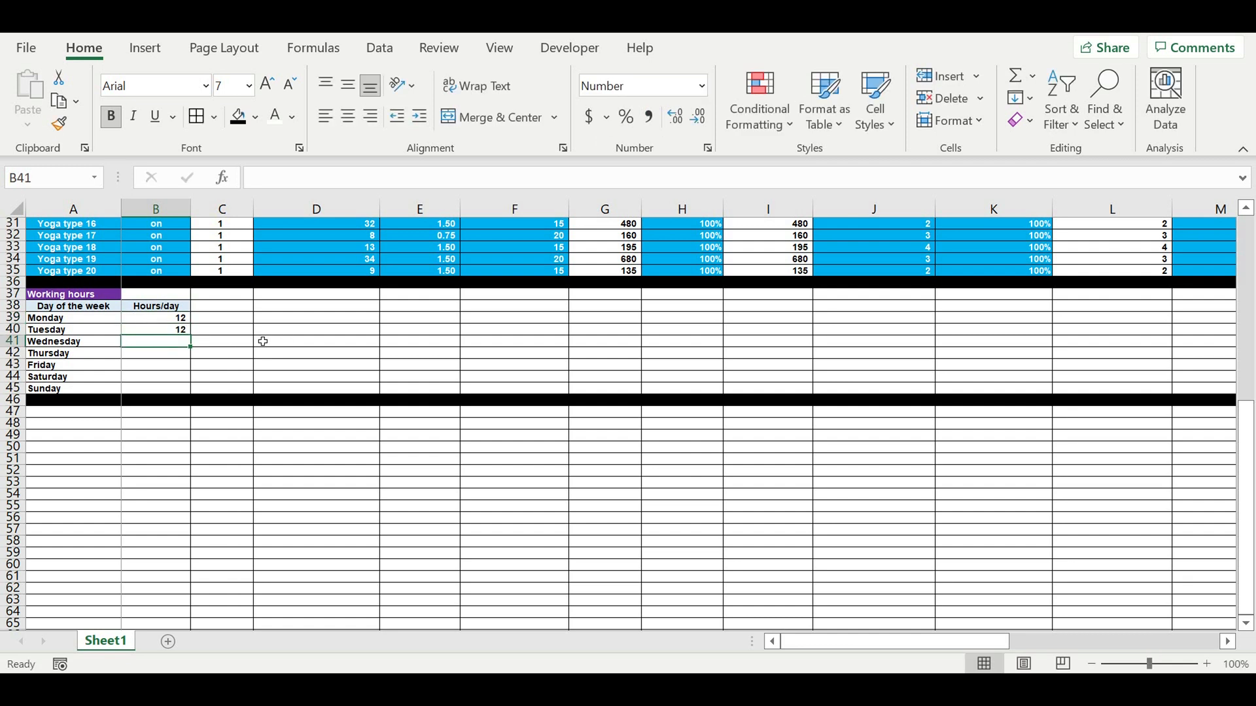
text(12)
key(Return)
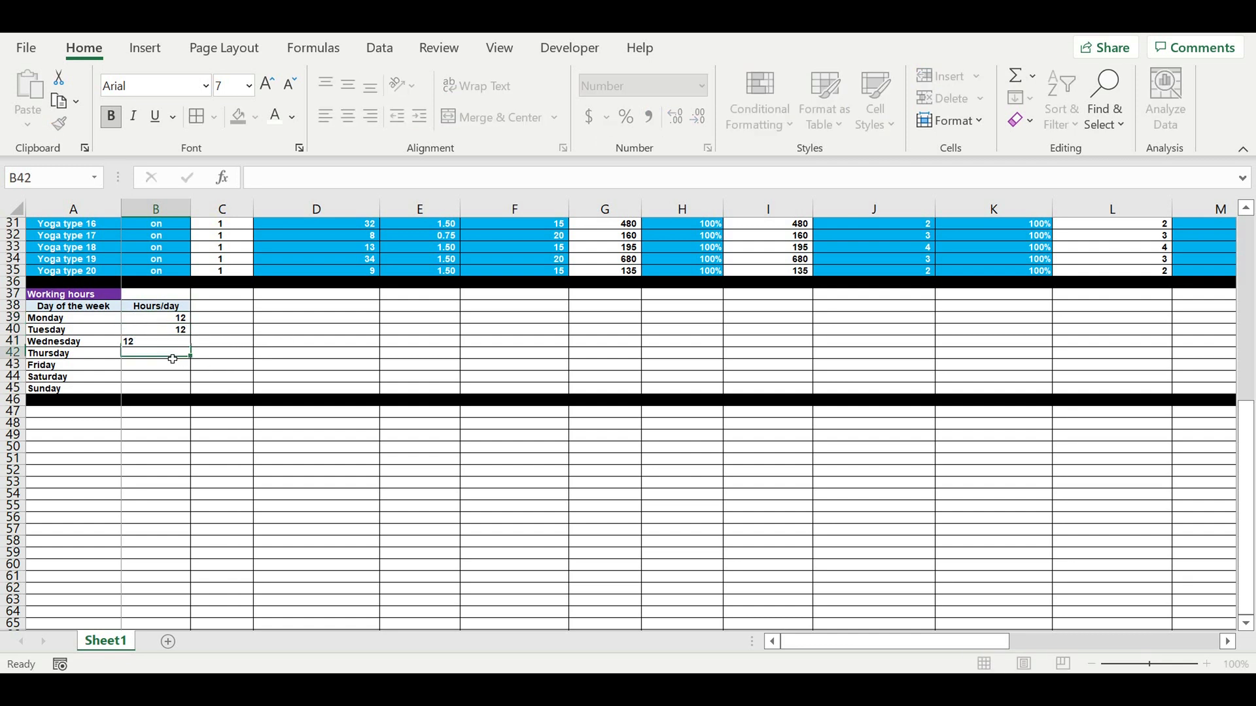
text(12)
key(Return)
text(12)
key(Return)
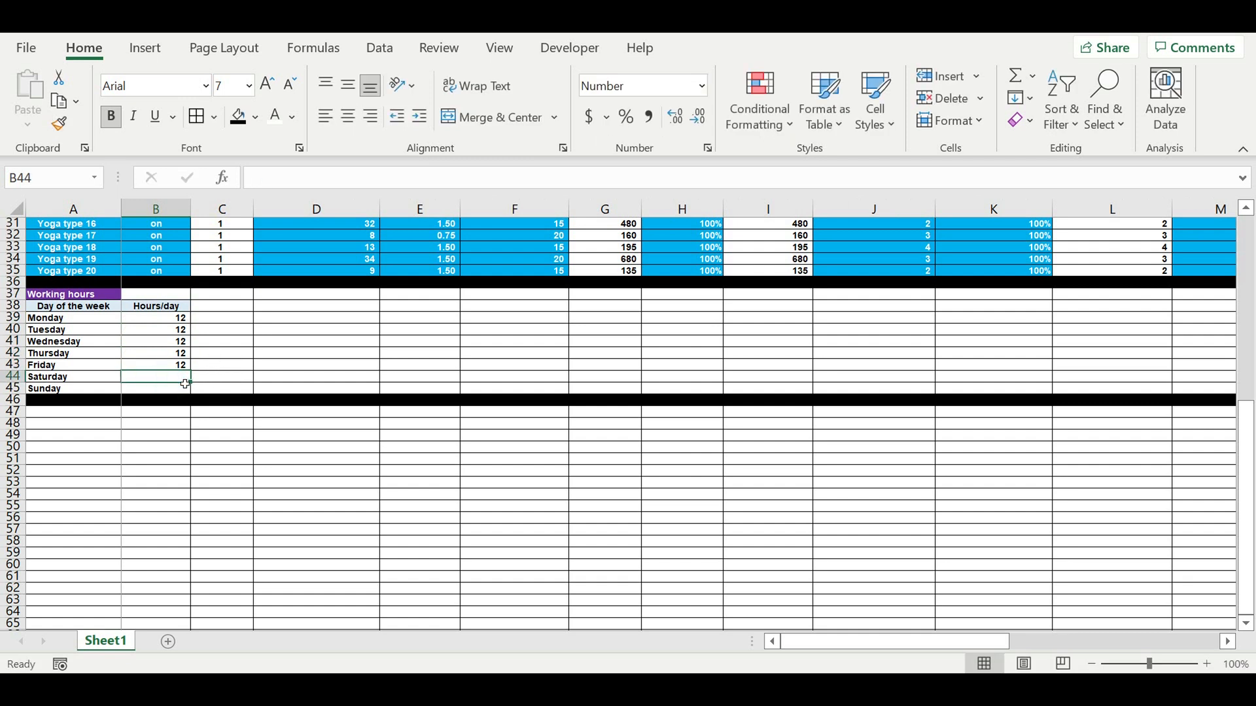
Step: Enter 9 working hours per day for Saturday and Sunday in B44:B45
text(9)
key(Return)
text(9)
click(272, 361)
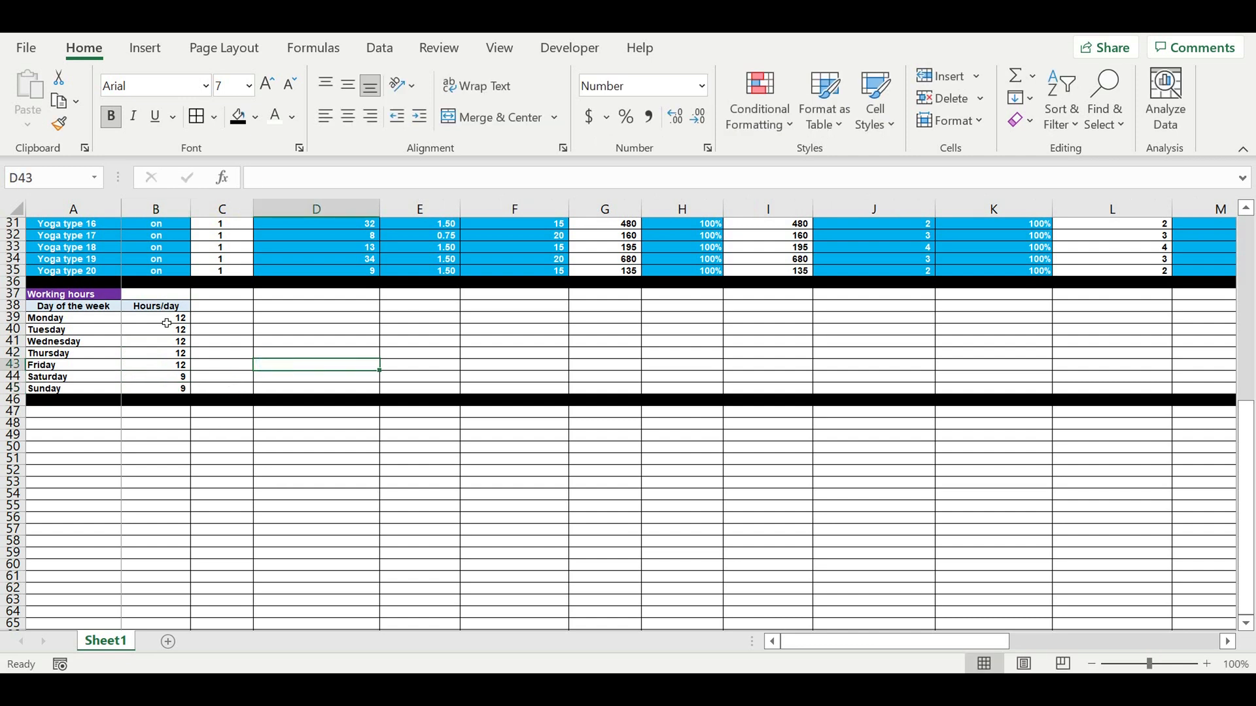
Step: Format the hours in B39:B45 with white text on a light blue fill, matching the input cells above
drag(164, 318, 172, 389)
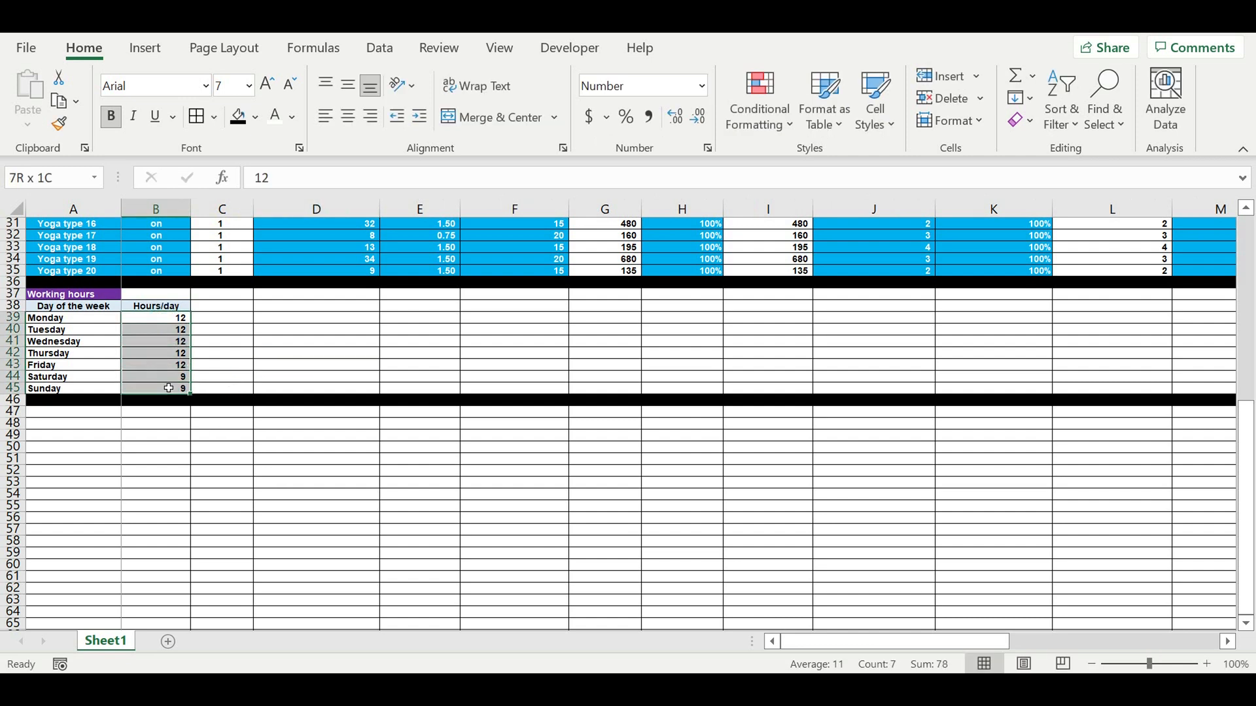
click(276, 126)
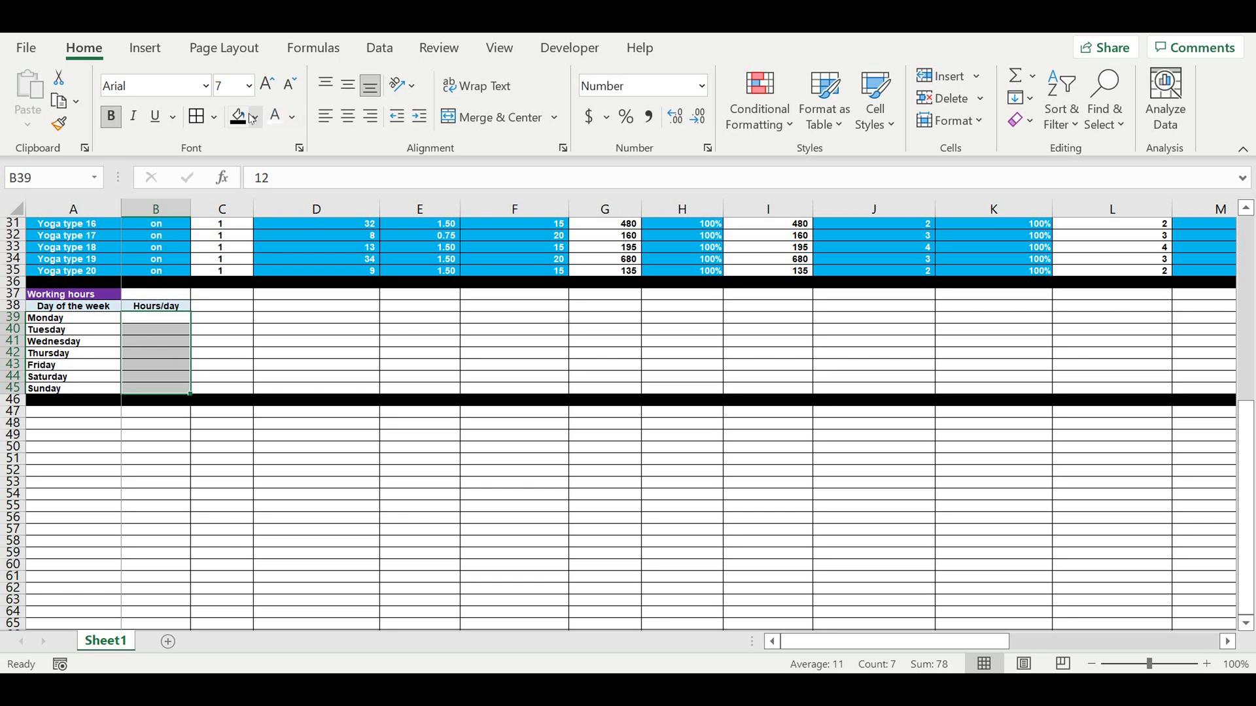
click(255, 118)
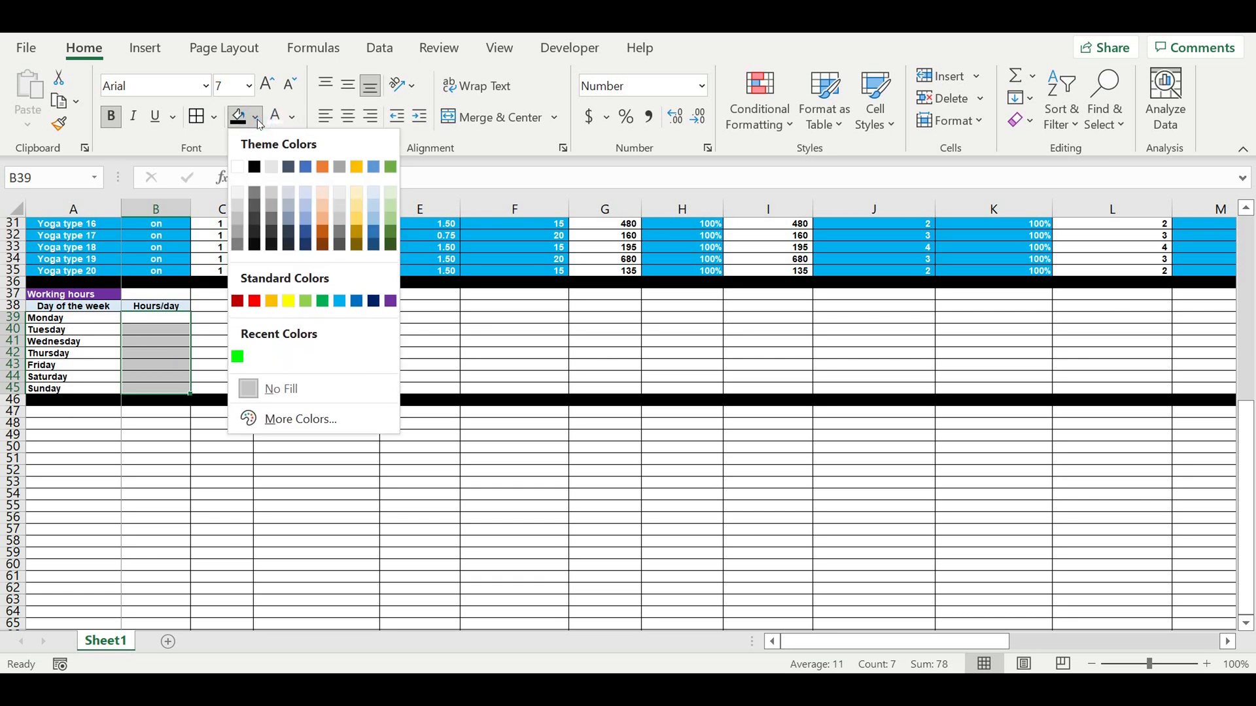
click(339, 301)
click(281, 364)
drag(157, 318, 183, 390)
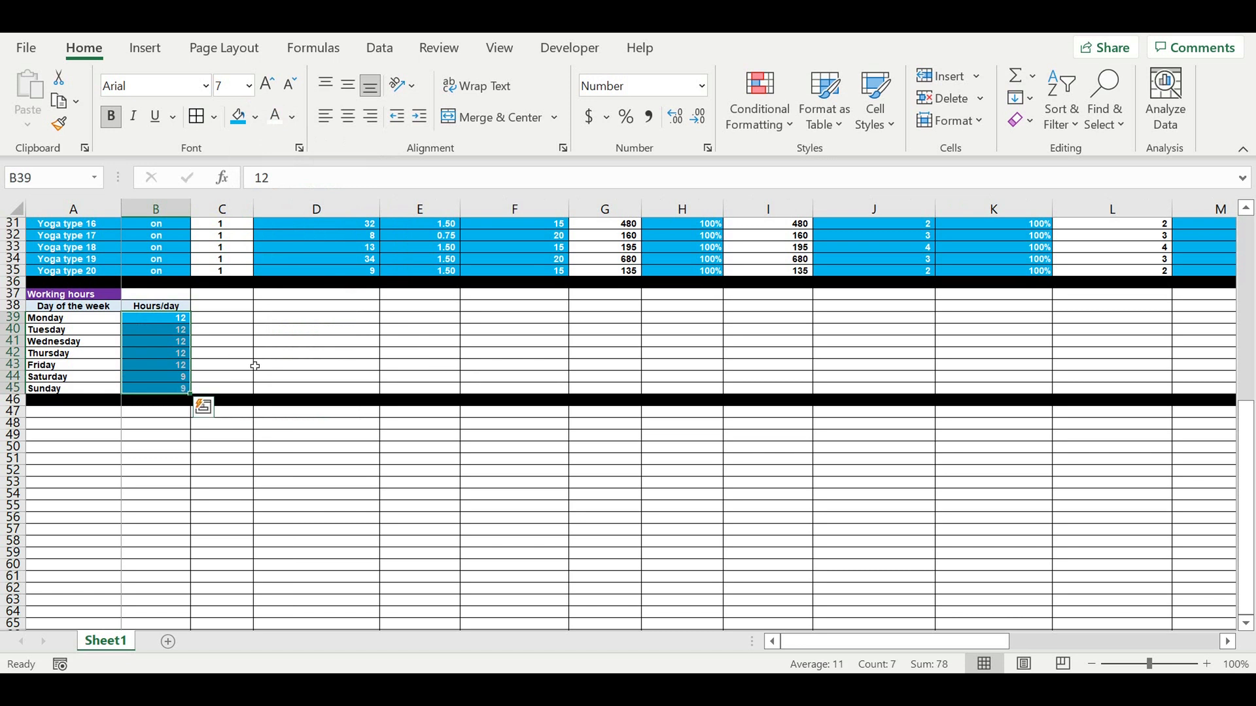
click(292, 354)
click(170, 329)
click(353, 401)
Step: Increase the indent of the weekday names in A39:A45 by one level
drag(86, 325, 88, 390)
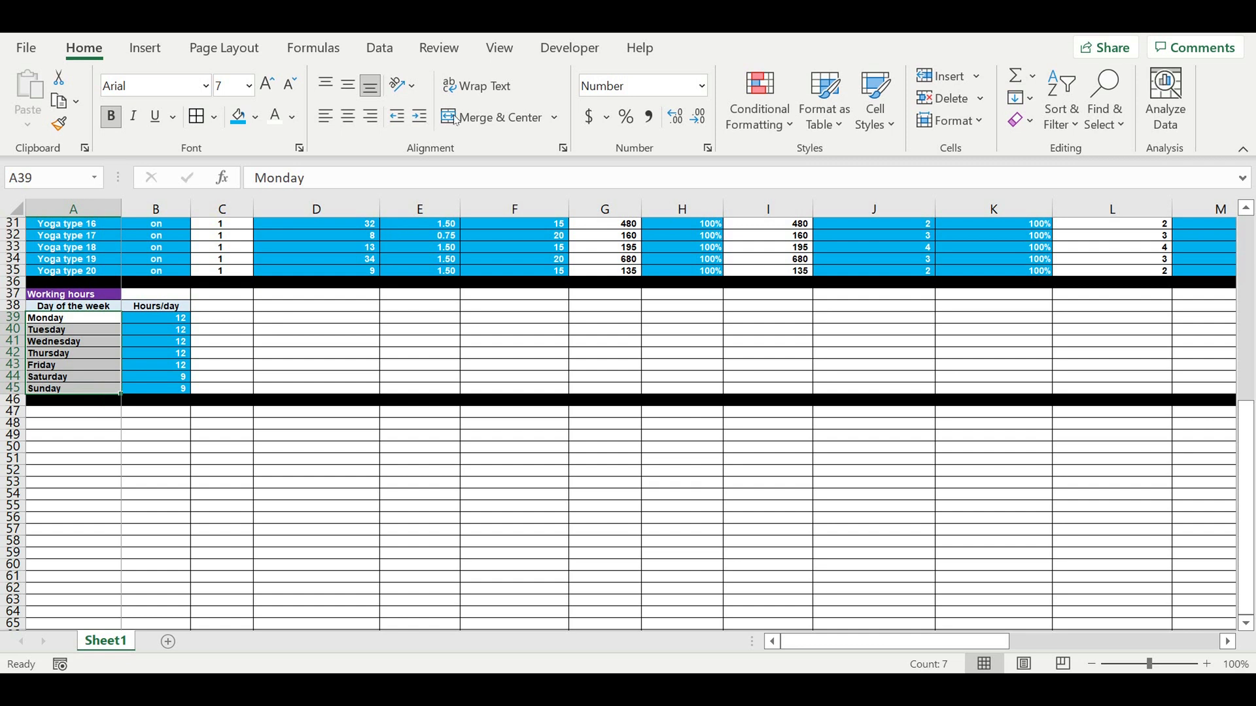
click(419, 117)
click(251, 450)
click(58, 424)
click(63, 411)
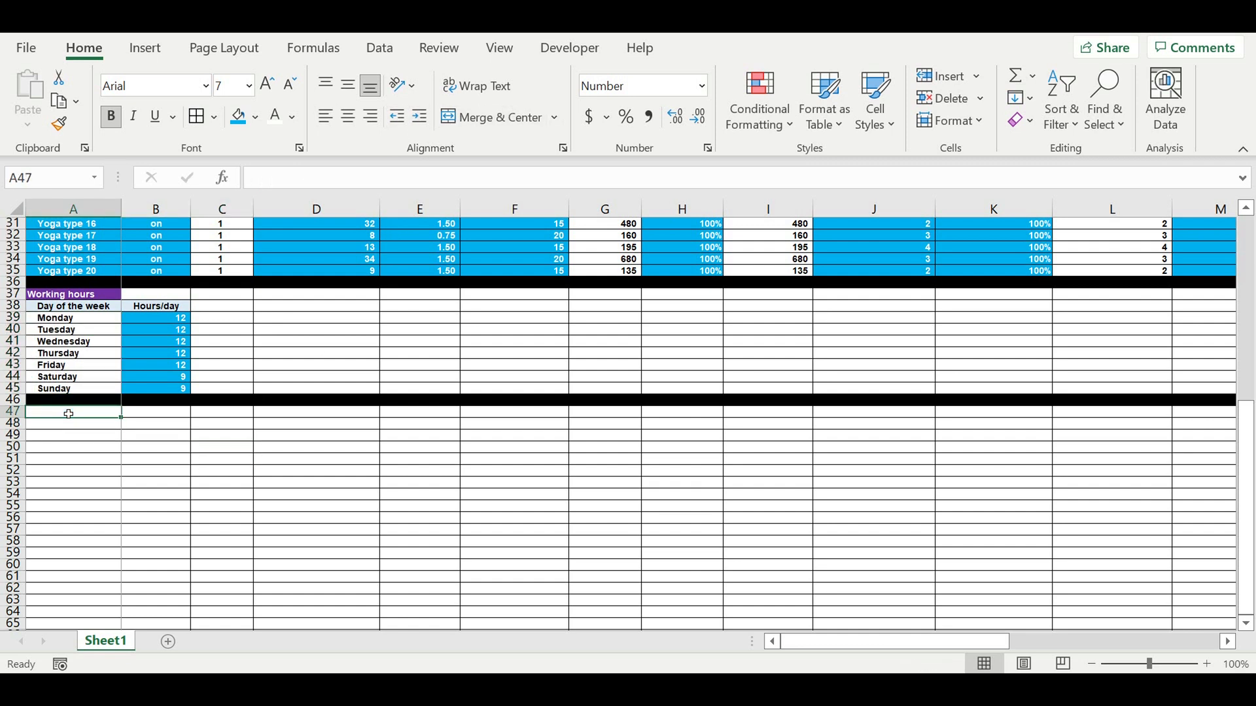
Step: Enter the section title Schedule in A47, below the black divider row under the working hours
text(S)
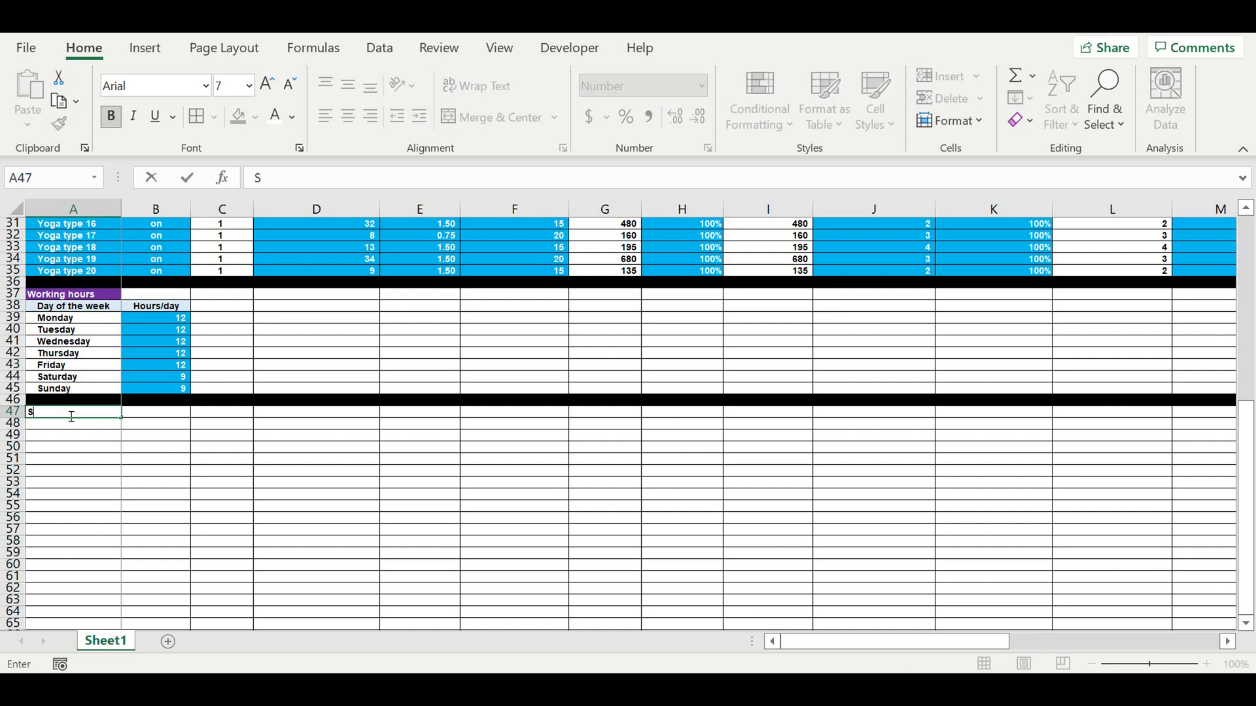
text(chedule)
key(Return)
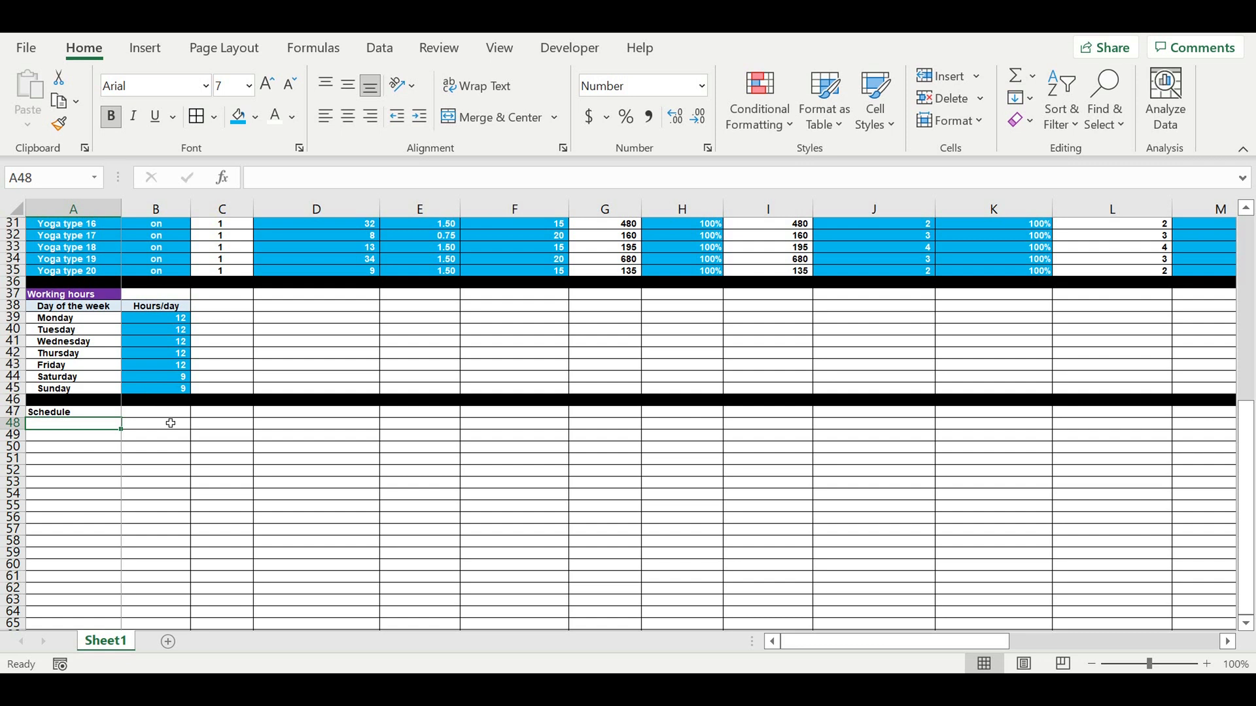
click(171, 462)
click(72, 413)
click(77, 429)
click(56, 413)
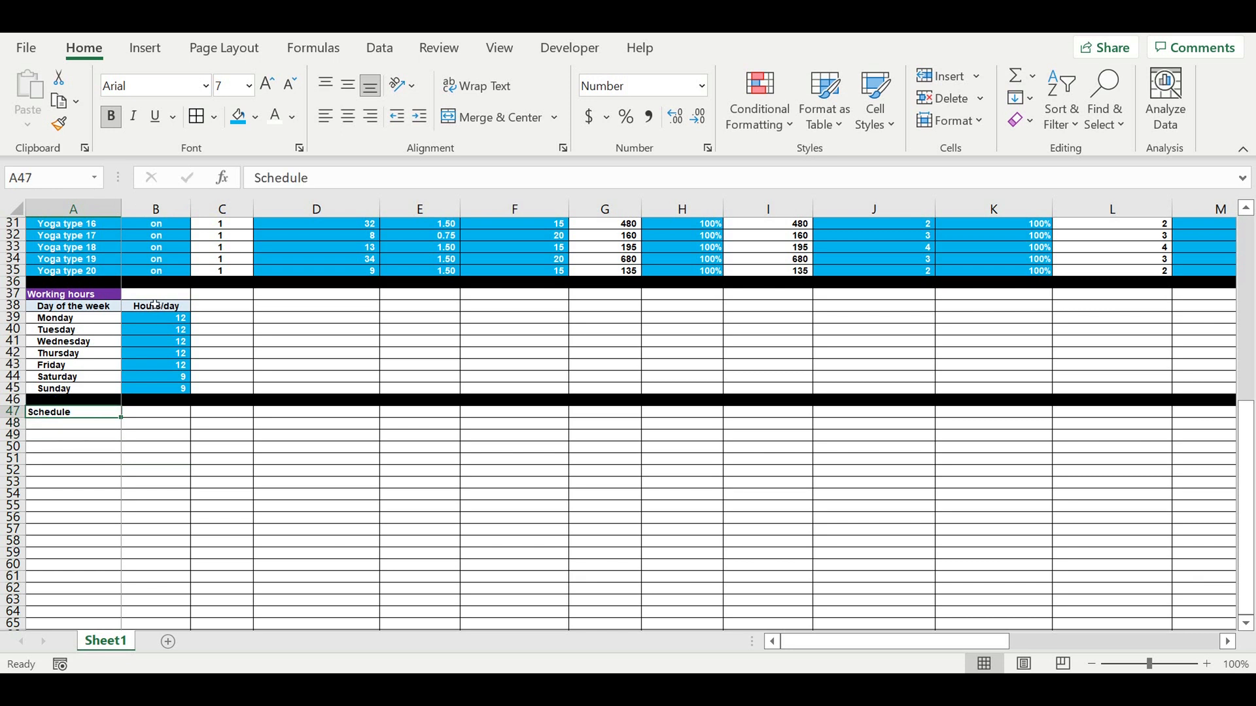
click(84, 452)
click(72, 401)
click(57, 413)
Step: Link A48 to the Monday label in the working hours table with the formula =A39
click(85, 425)
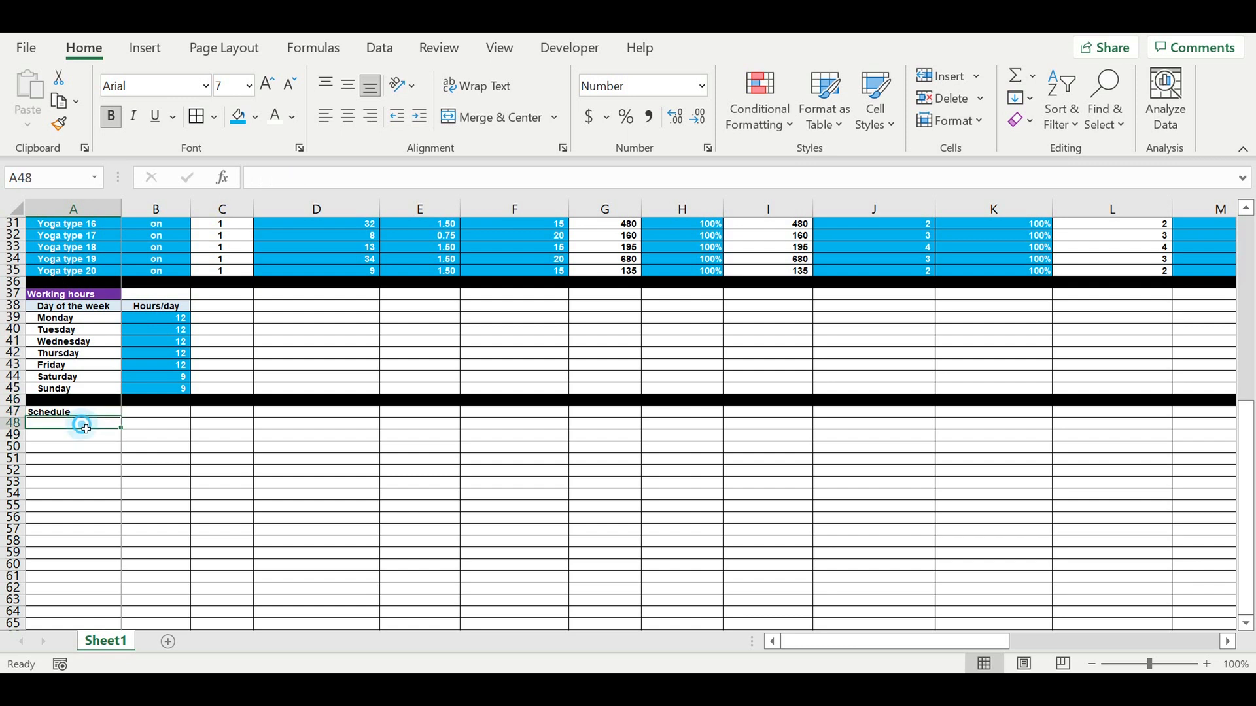
text(=)
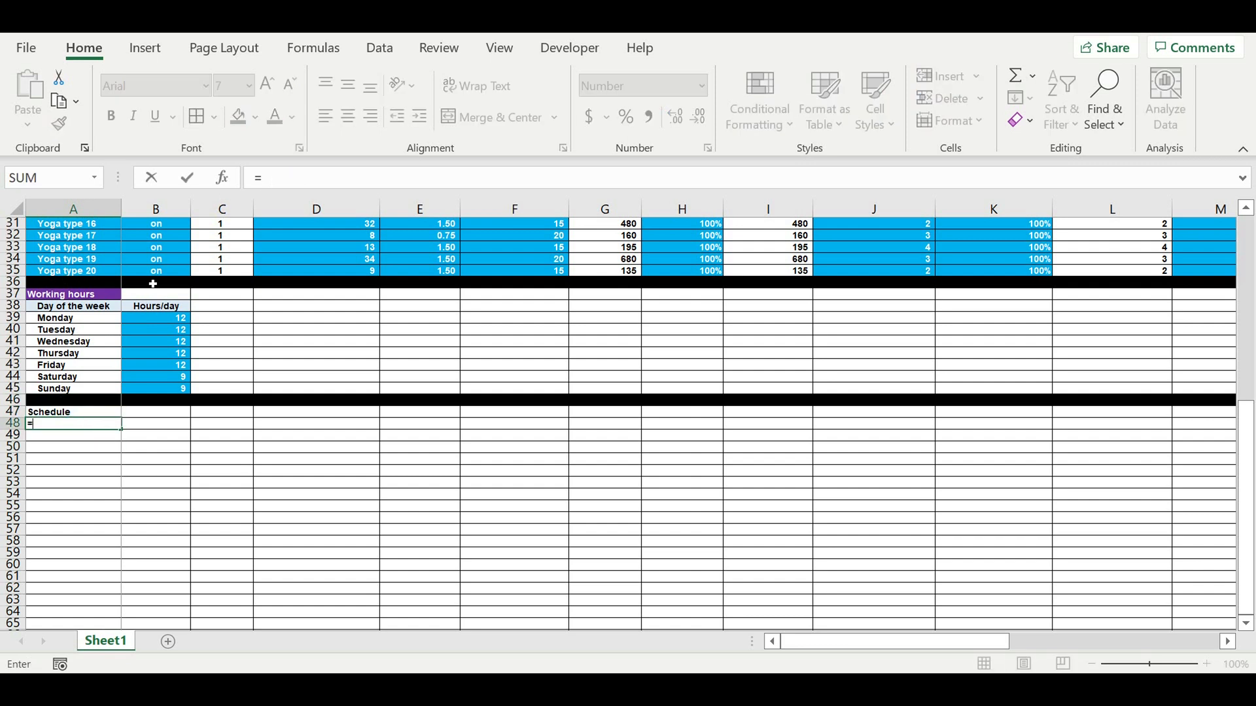
click(54, 319)
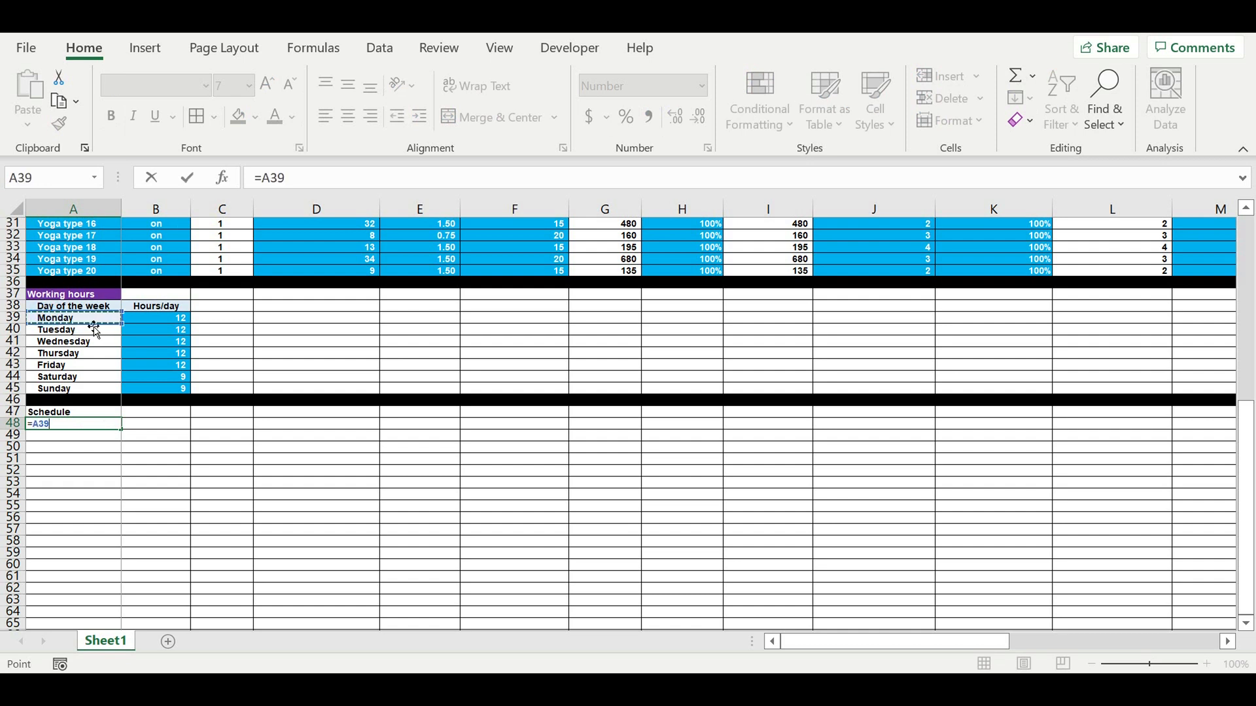
key(Return)
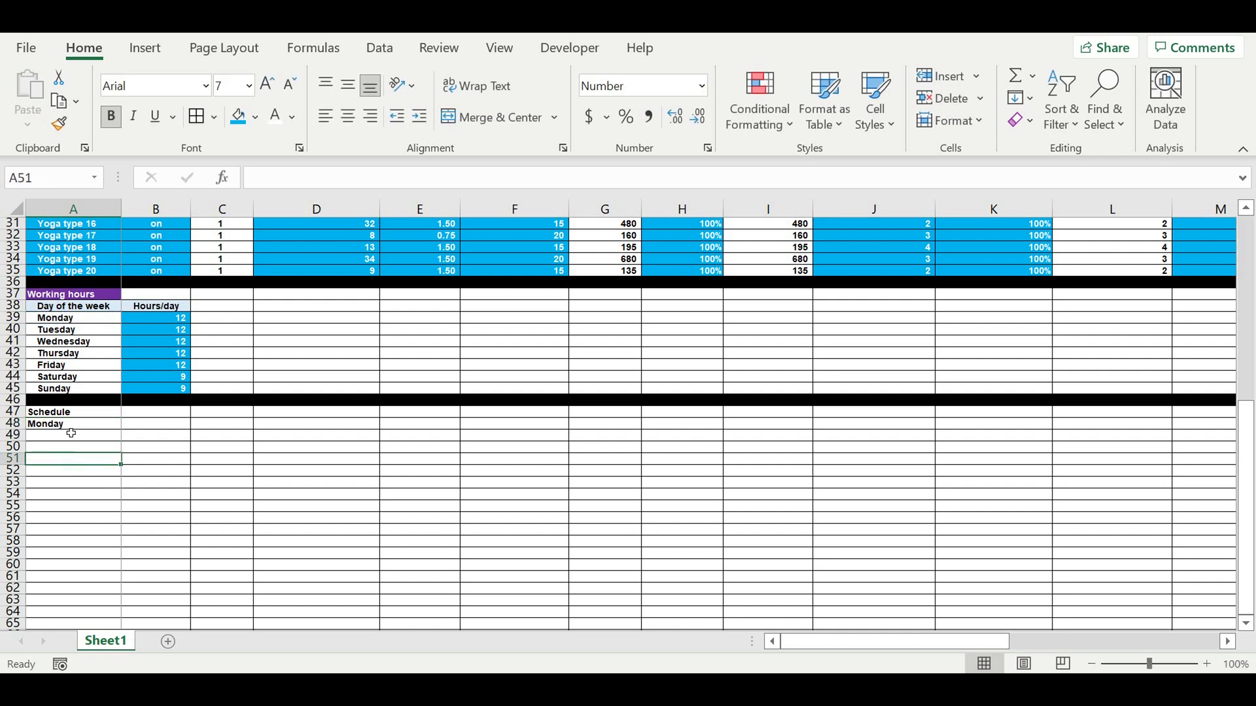
Step: Fill the Monday cell A48 with yellow and the Schedule title in A47 with orange
click(64, 413)
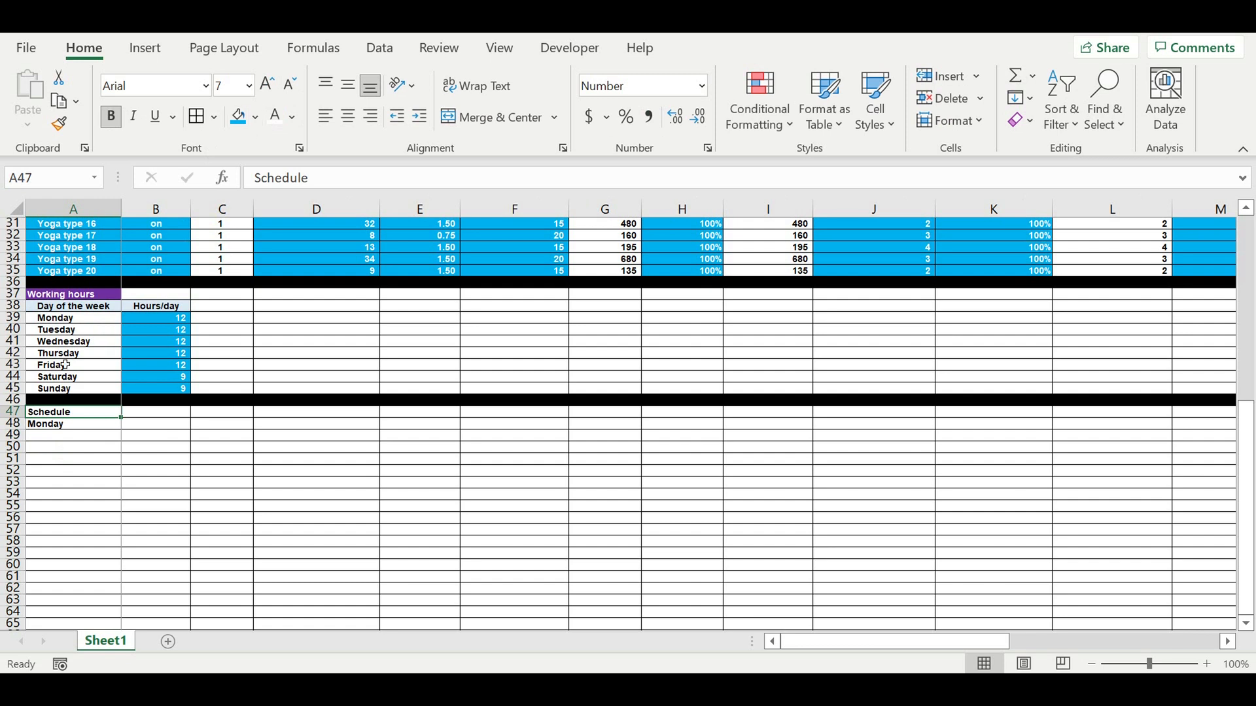
click(52, 426)
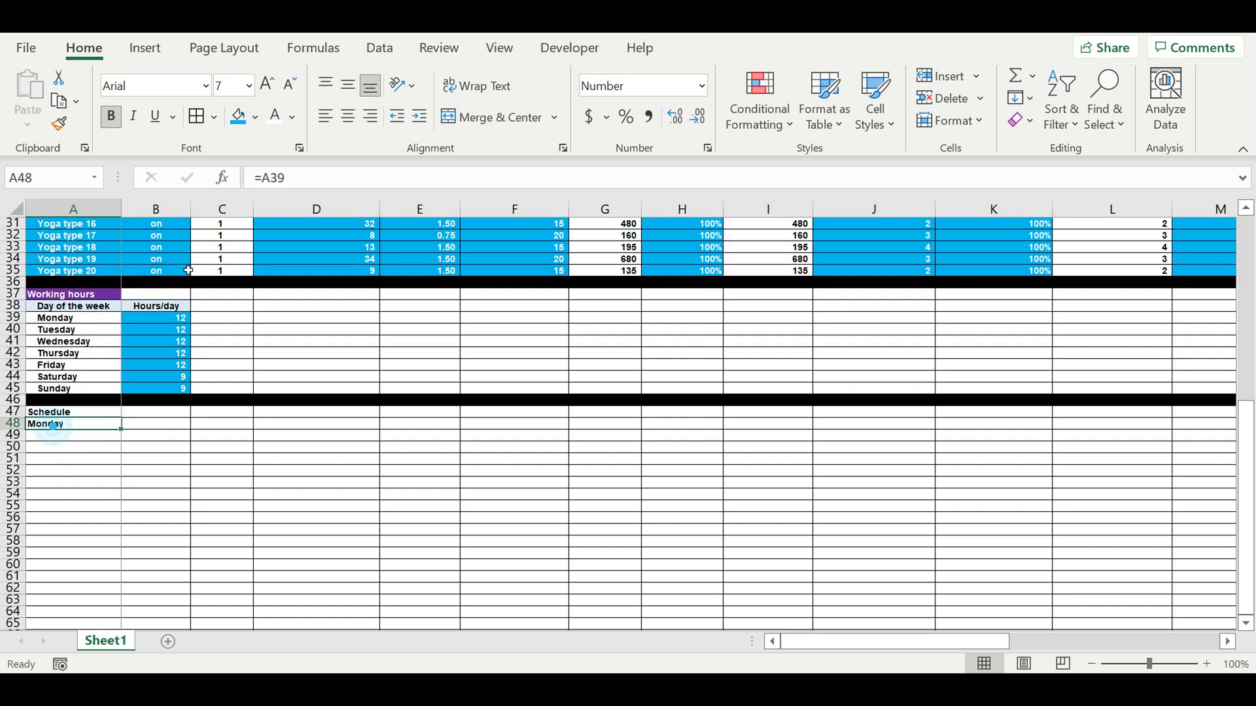
click(255, 117)
click(289, 301)
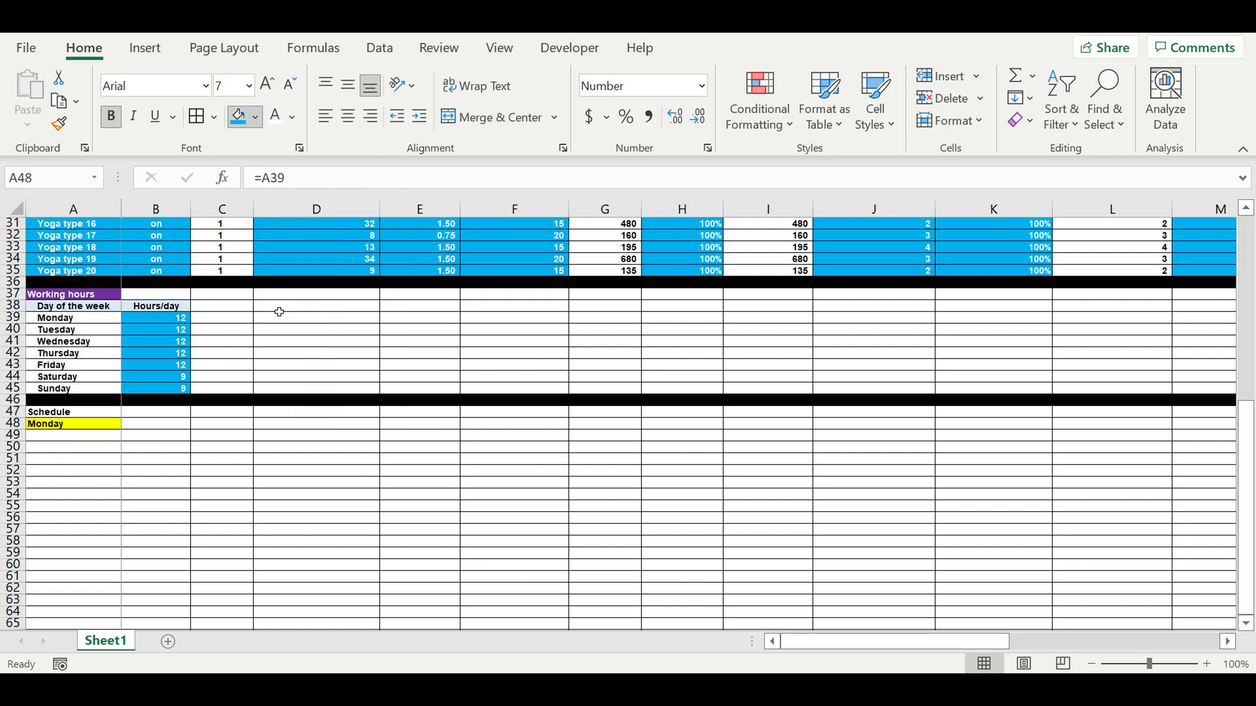
click(90, 415)
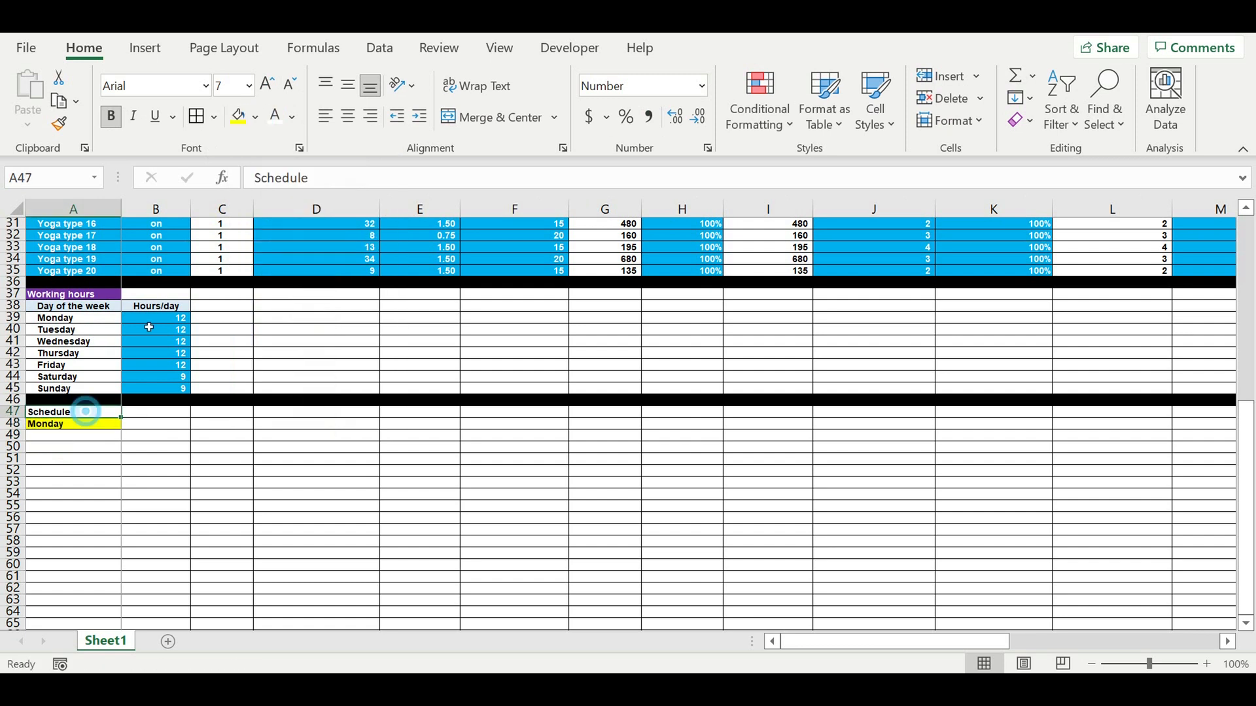
click(255, 117)
click(272, 301)
click(210, 482)
Step: Link A49 to the Yoga type header with the formula =A15 and centre it in the cell
click(76, 437)
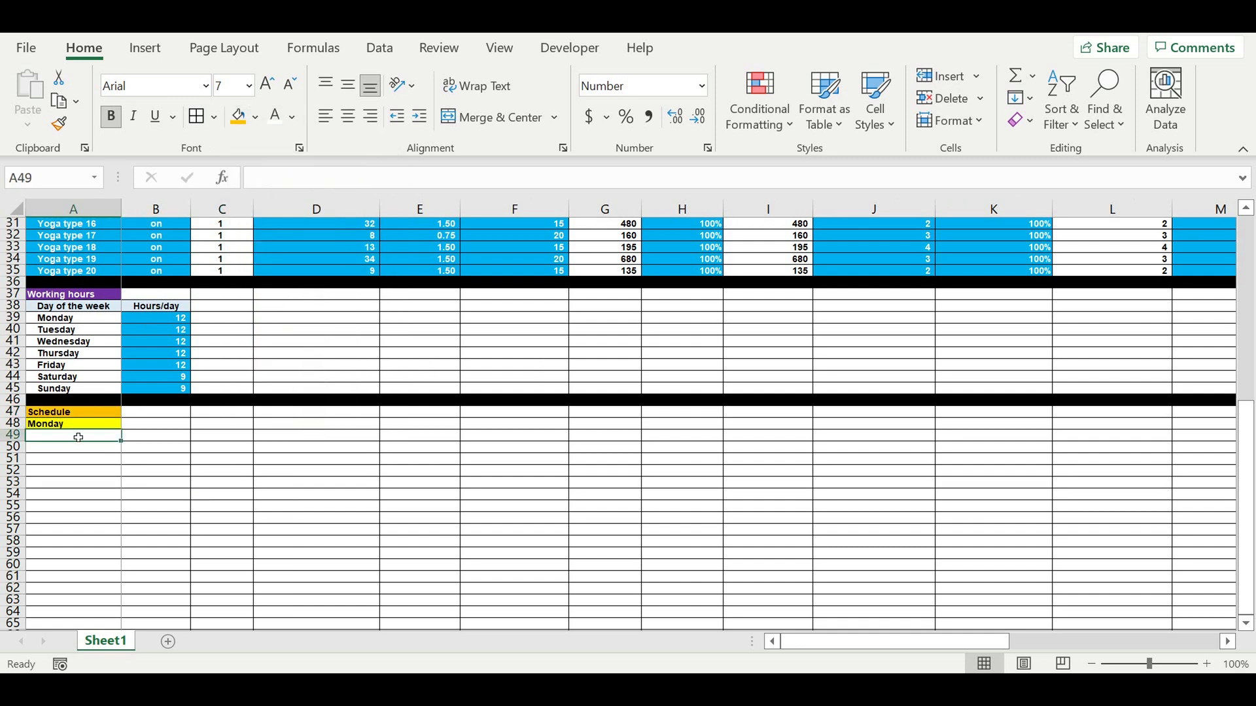
text(=)
scroll(130, 287, up, 5)
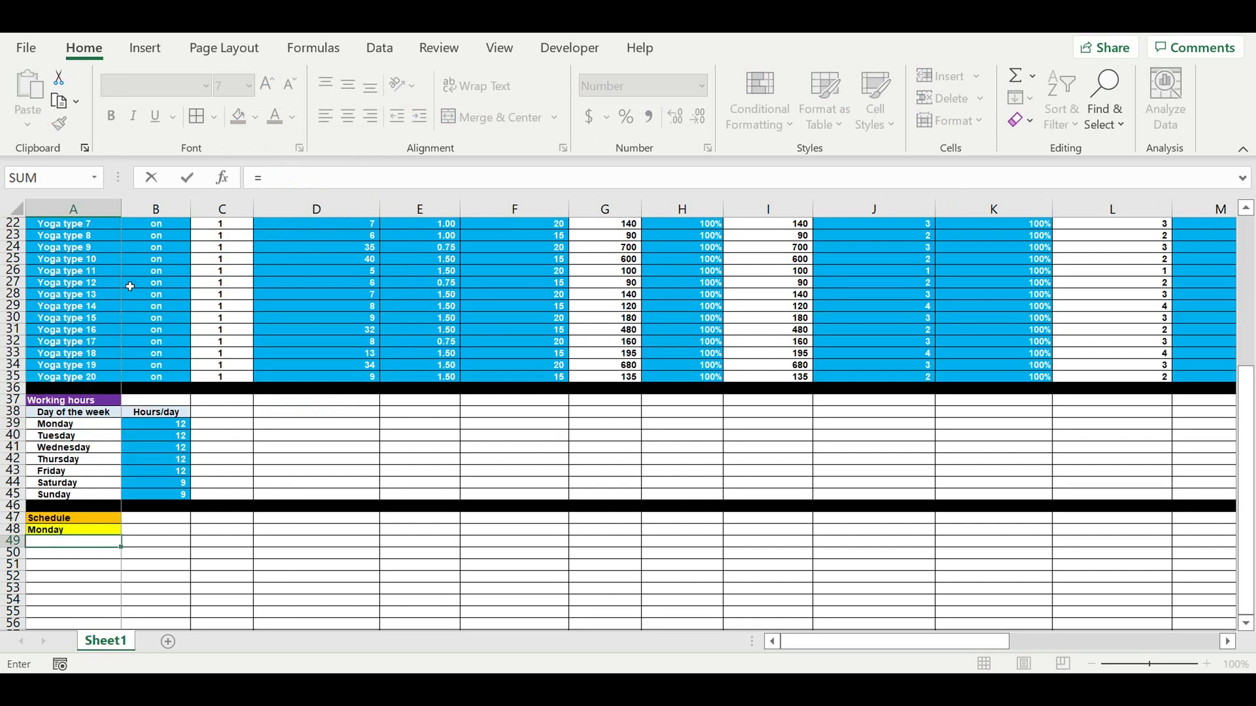
scroll(126, 300, up, 2)
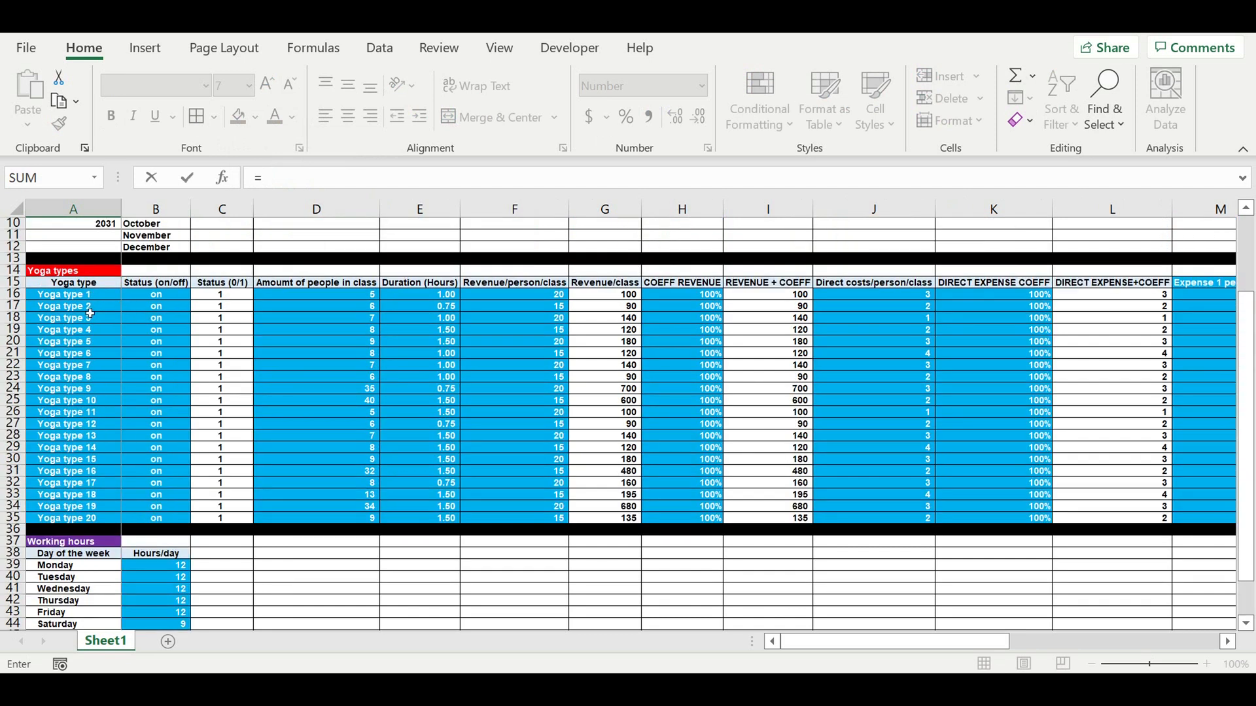
click(72, 283)
key(Return)
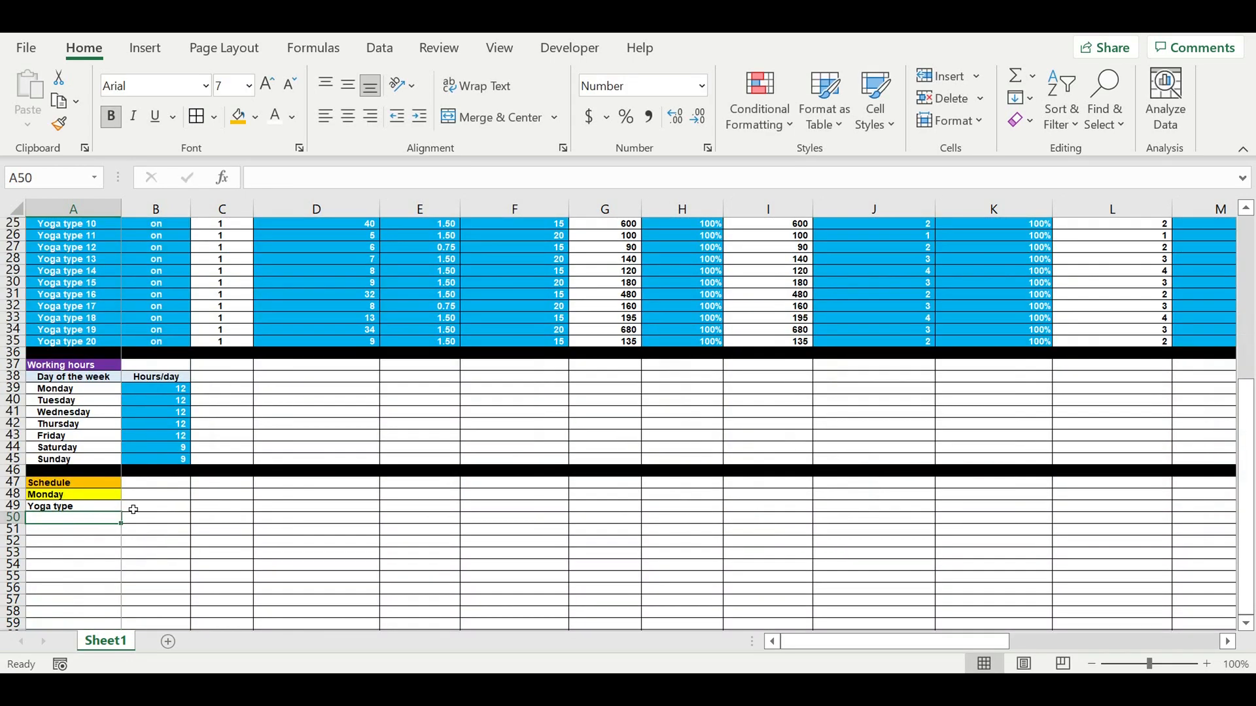
click(78, 510)
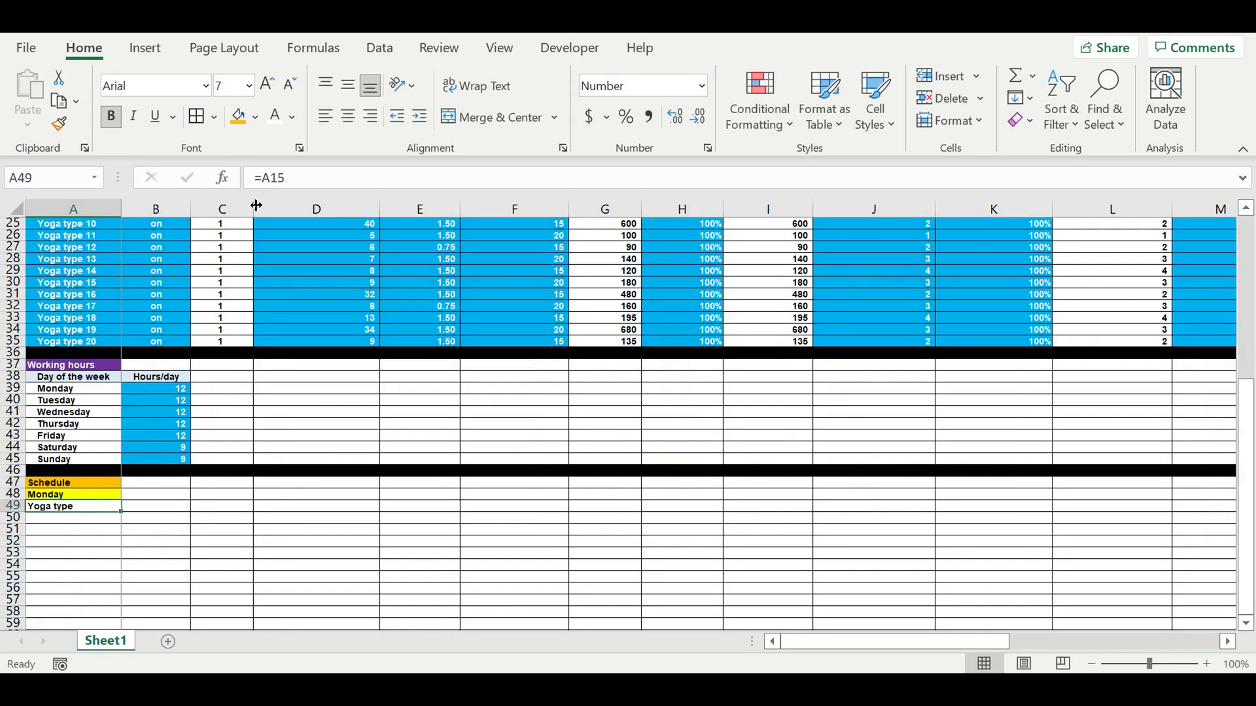
click(348, 116)
click(235, 541)
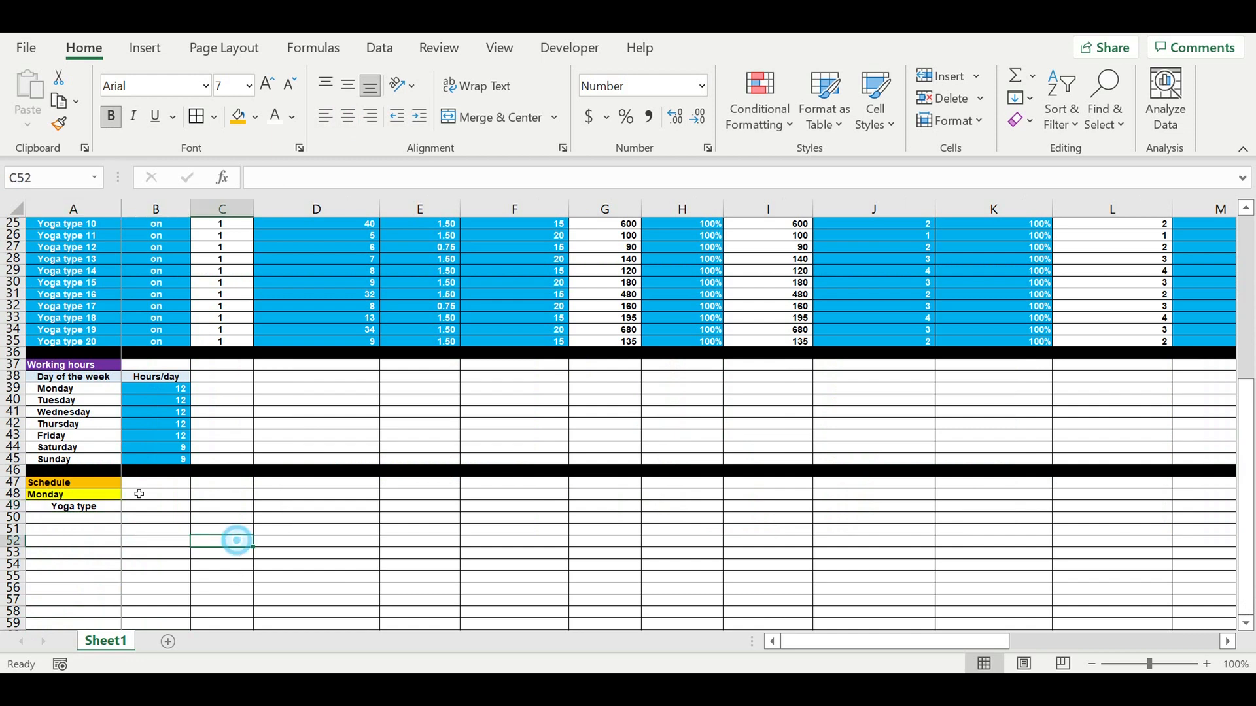
Step: Link B49 to the Revenue ($/class) header in W15 and widen column B to fit the text
click(97, 496)
click(159, 497)
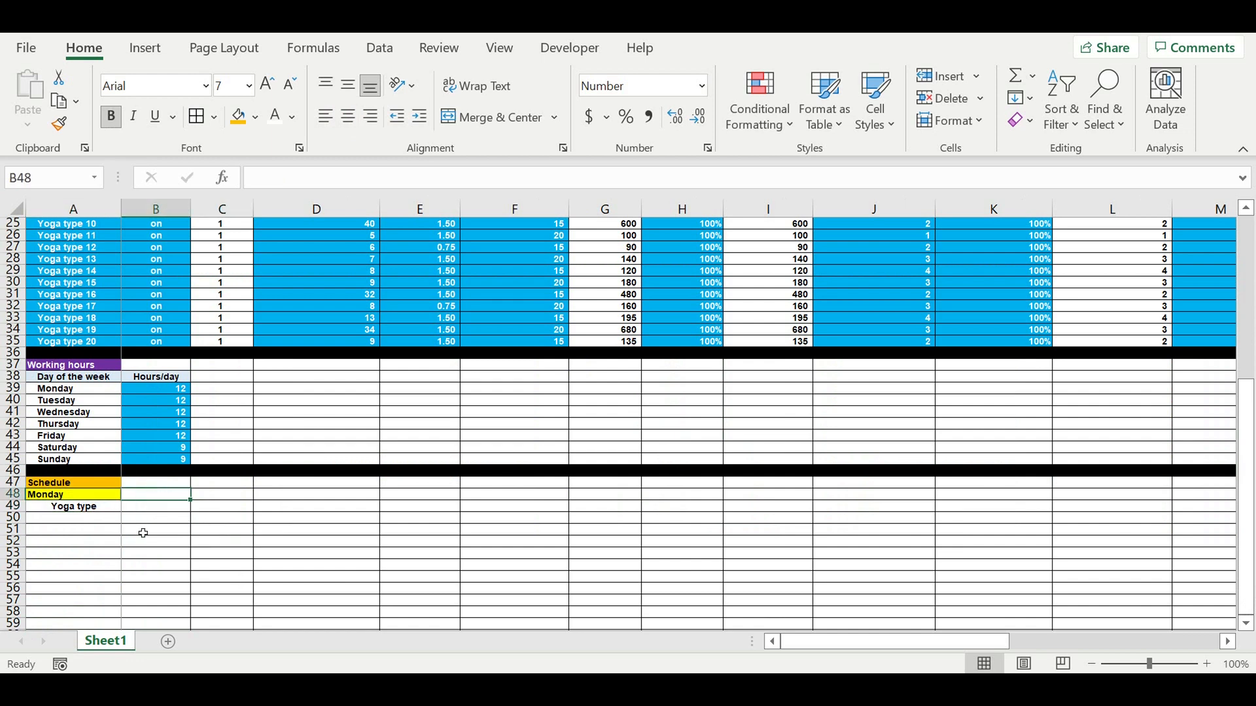
click(173, 509)
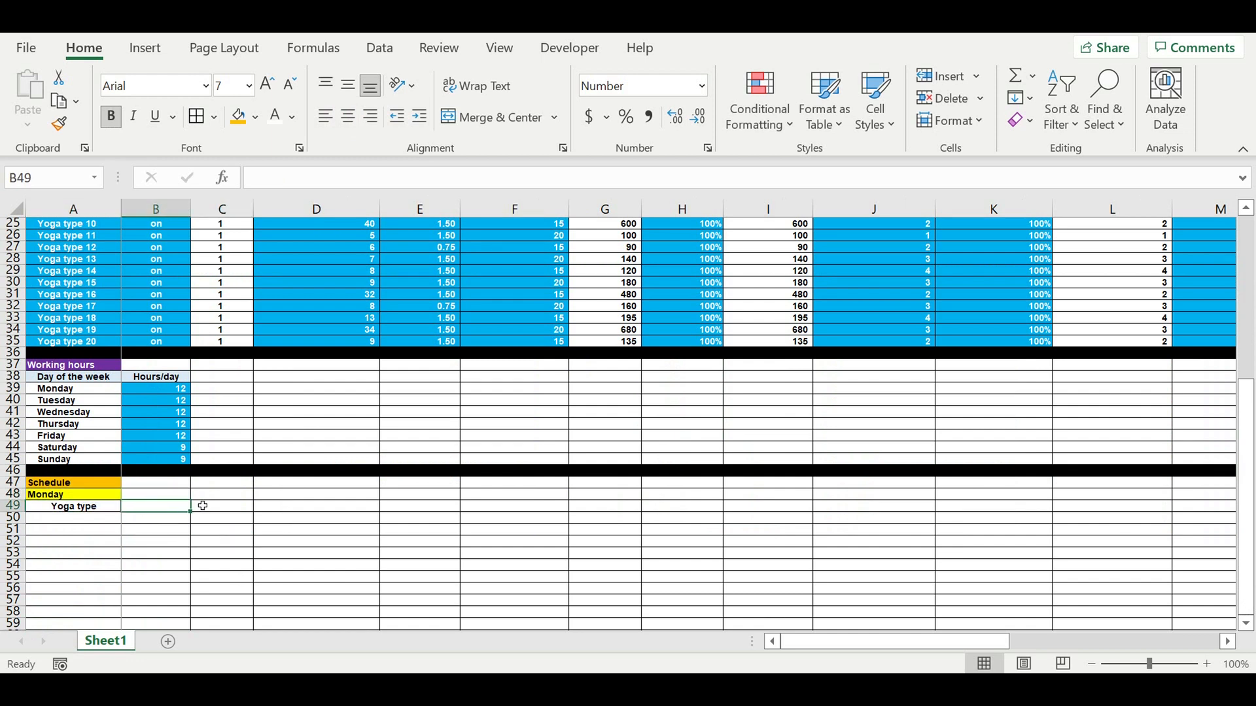
text(=)
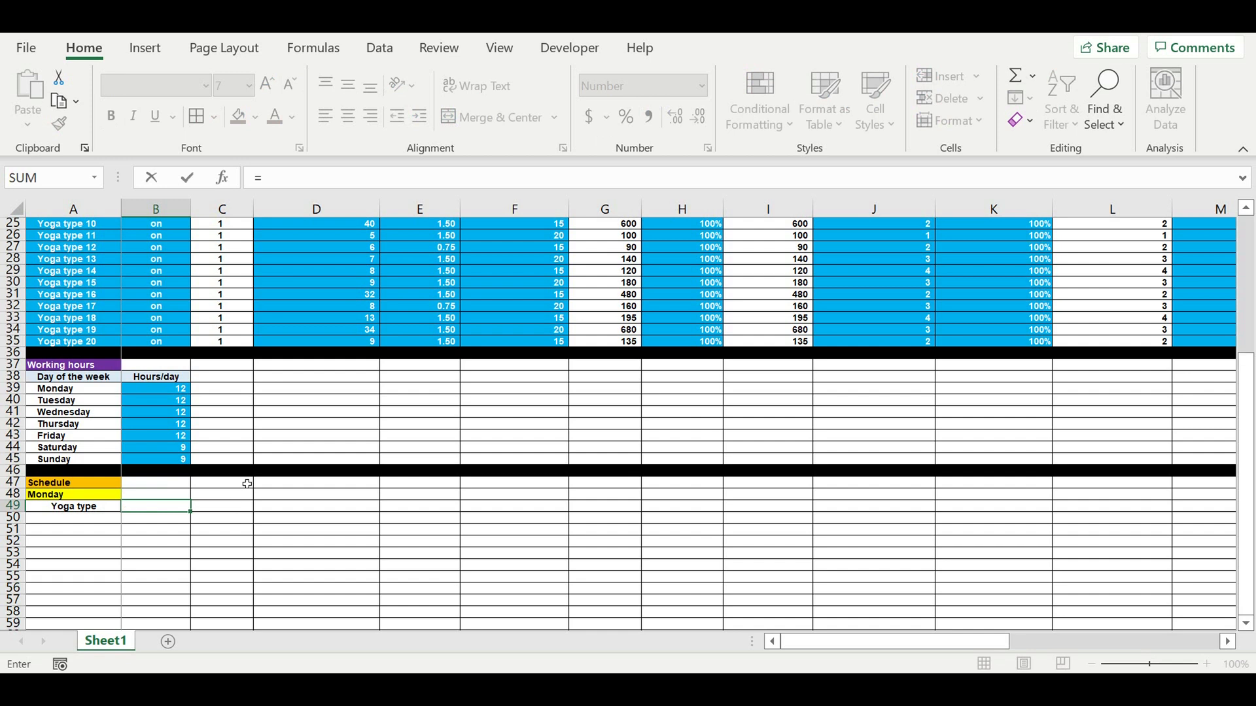
scroll(247, 483, up, 3)
scroll(247, 484, up, 5)
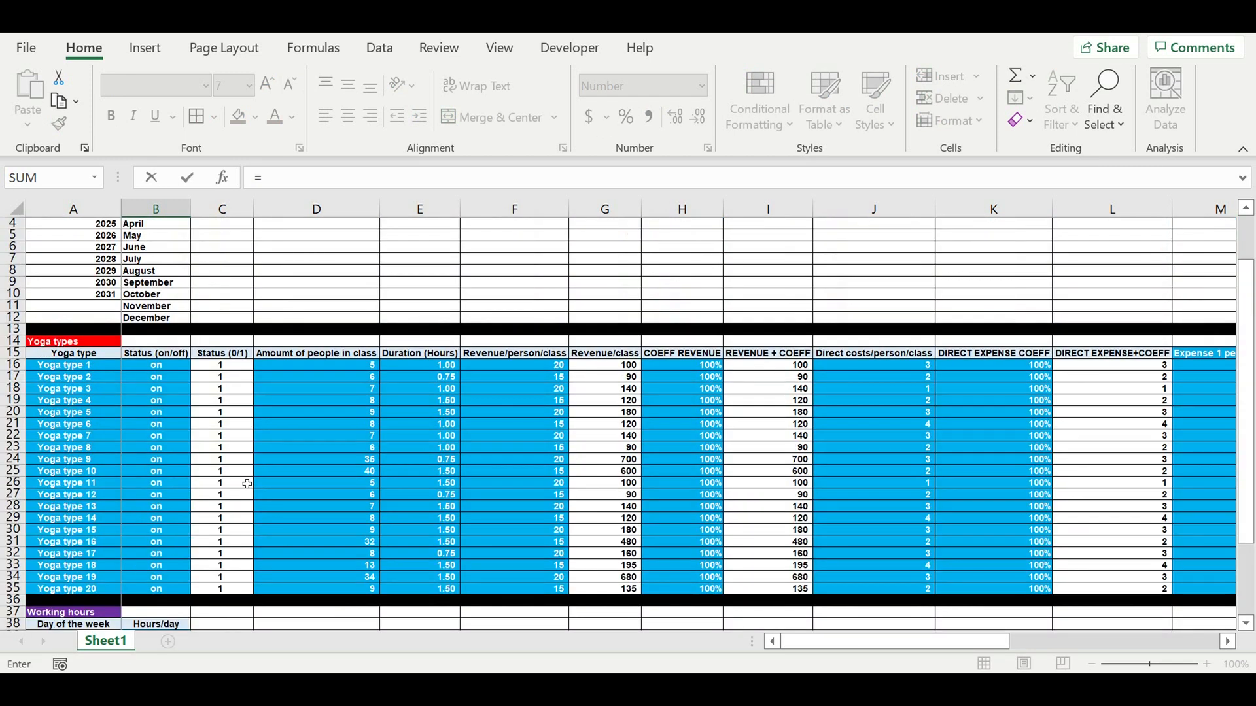
scroll(296, 427, down, 1)
click(222, 357)
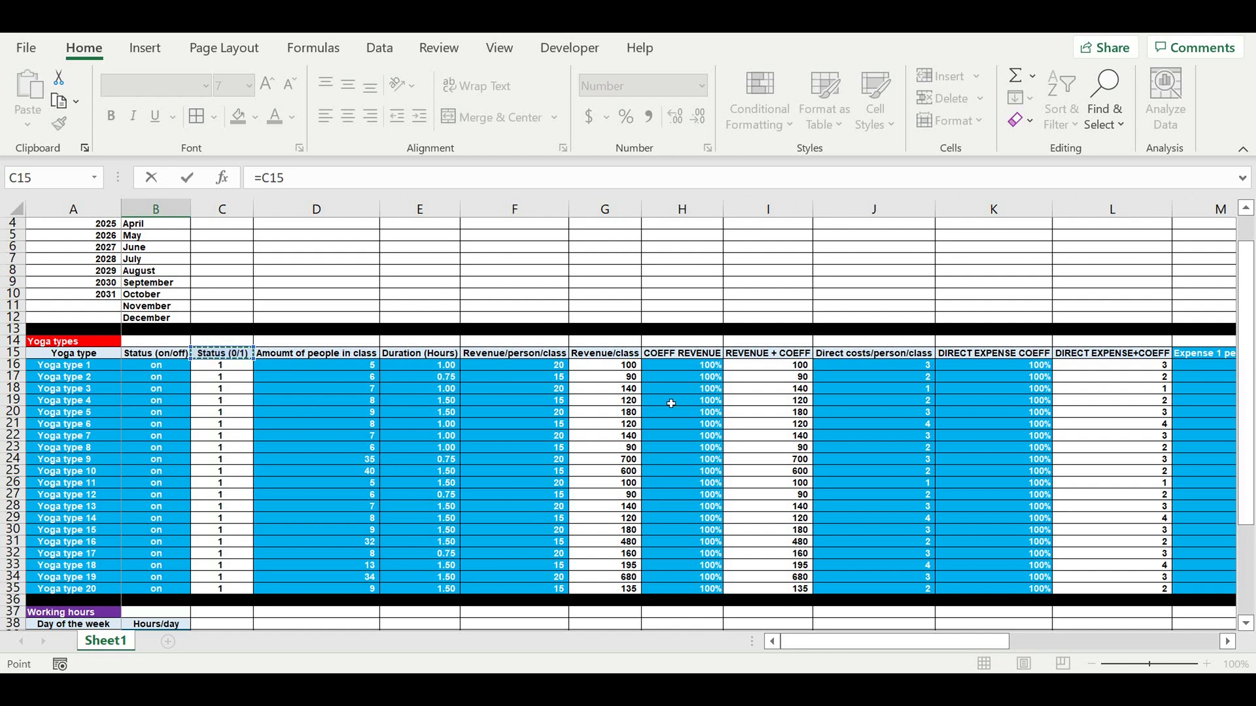
drag(889, 647, 1017, 649)
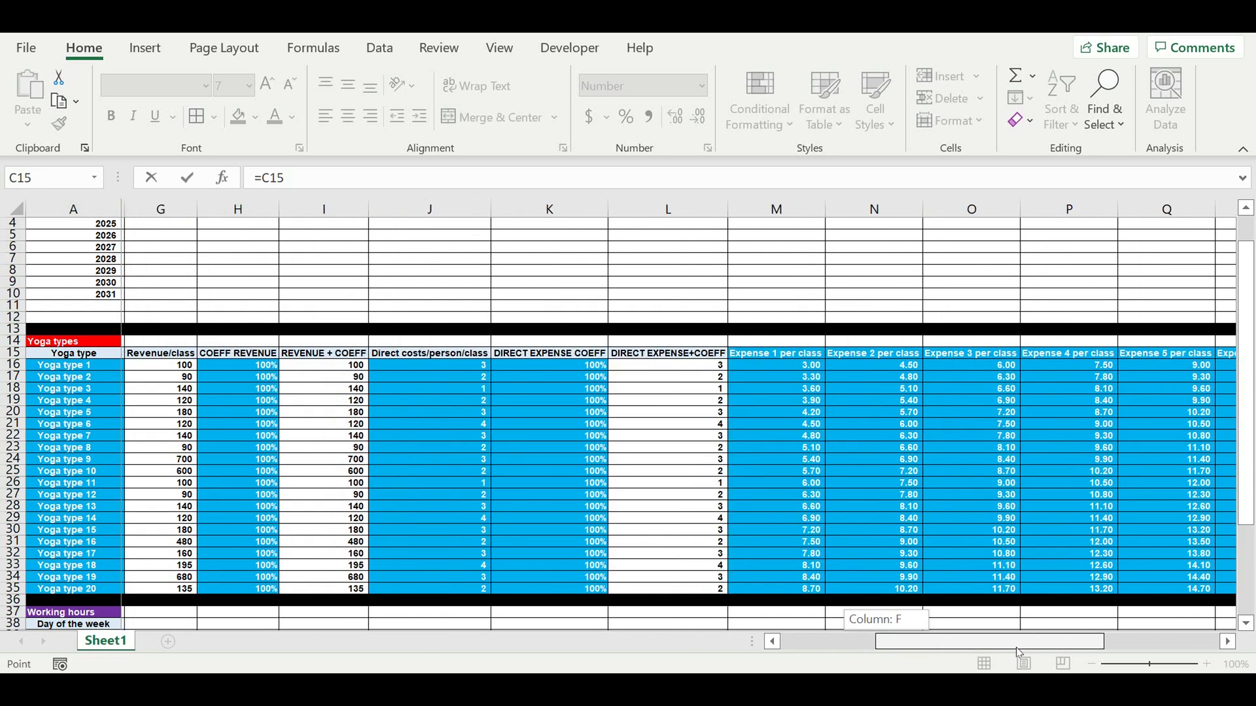
drag(1129, 661, 1243, 658)
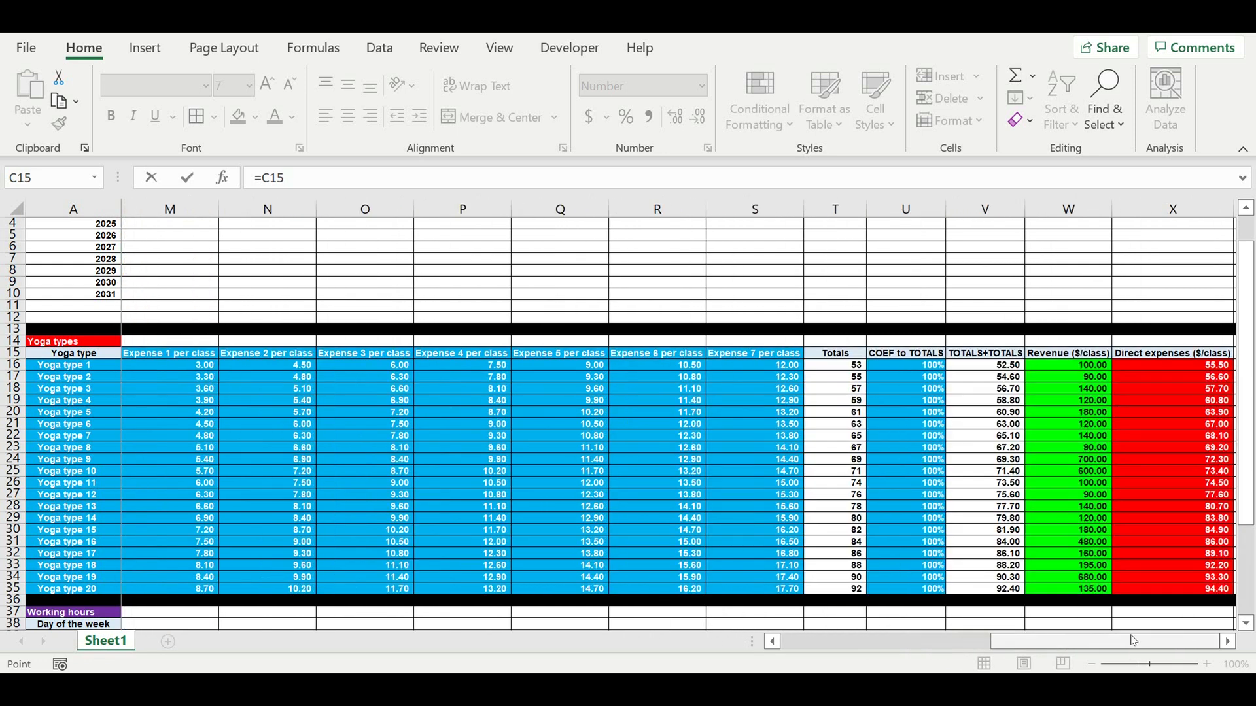
click(1067, 354)
key(Return)
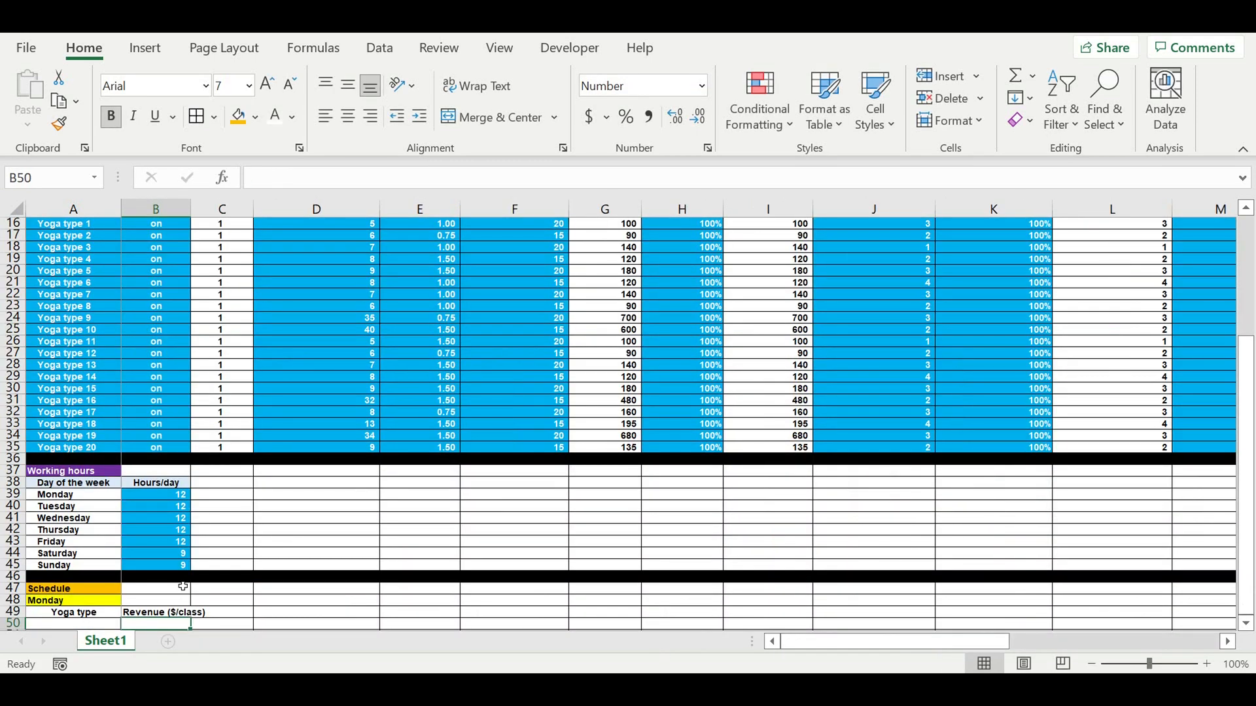
drag(198, 219, 208, 219)
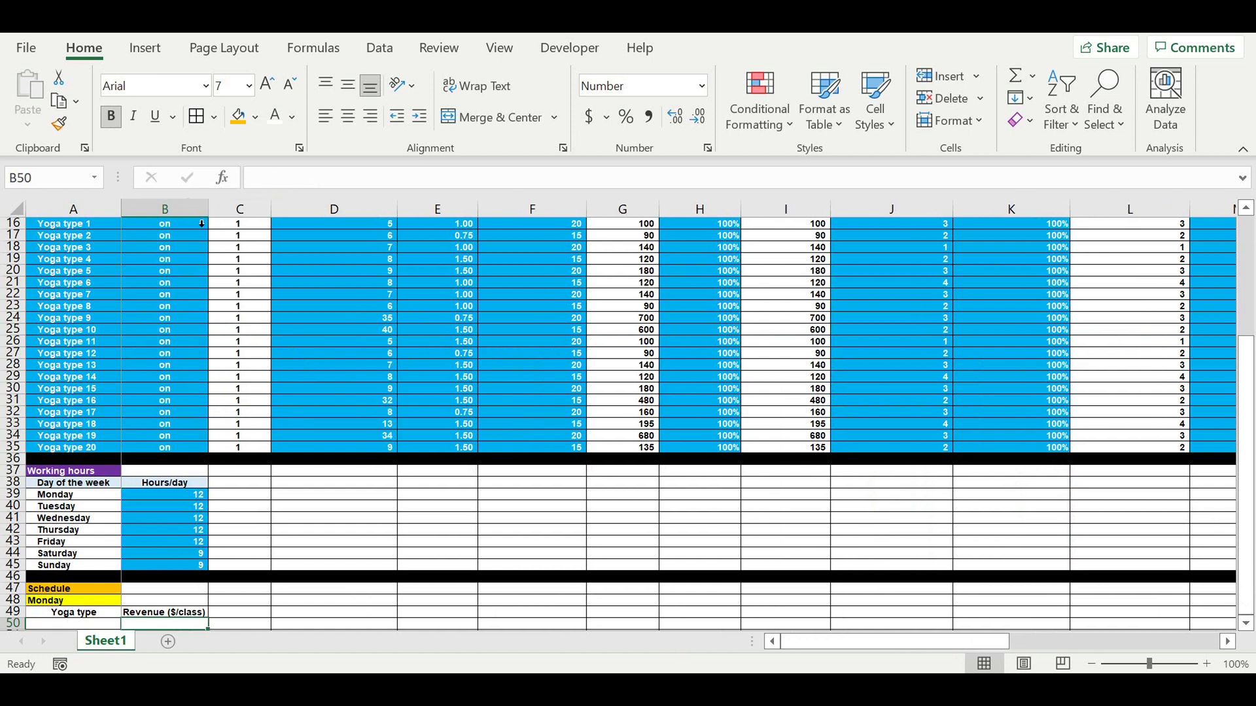
Step: Link C49 to the Direct expenses ($/class) header in X15 and widen column C to fit the text
click(188, 615)
drag(209, 619, 247, 615)
click(247, 615)
text(=)
drag(836, 648, 1062, 572)
drag(1249, 541, 1247, 422)
drag(1046, 645, 1185, 638)
click(1156, 393)
key(Return)
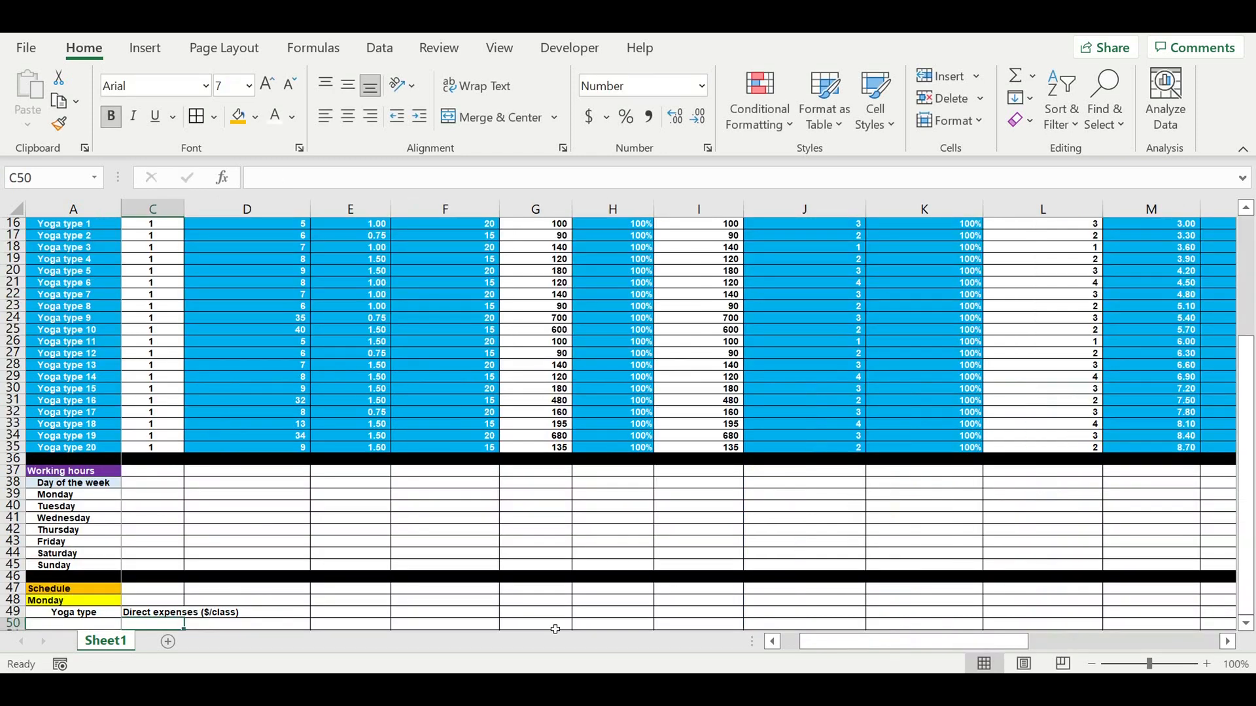
drag(902, 642, 834, 642)
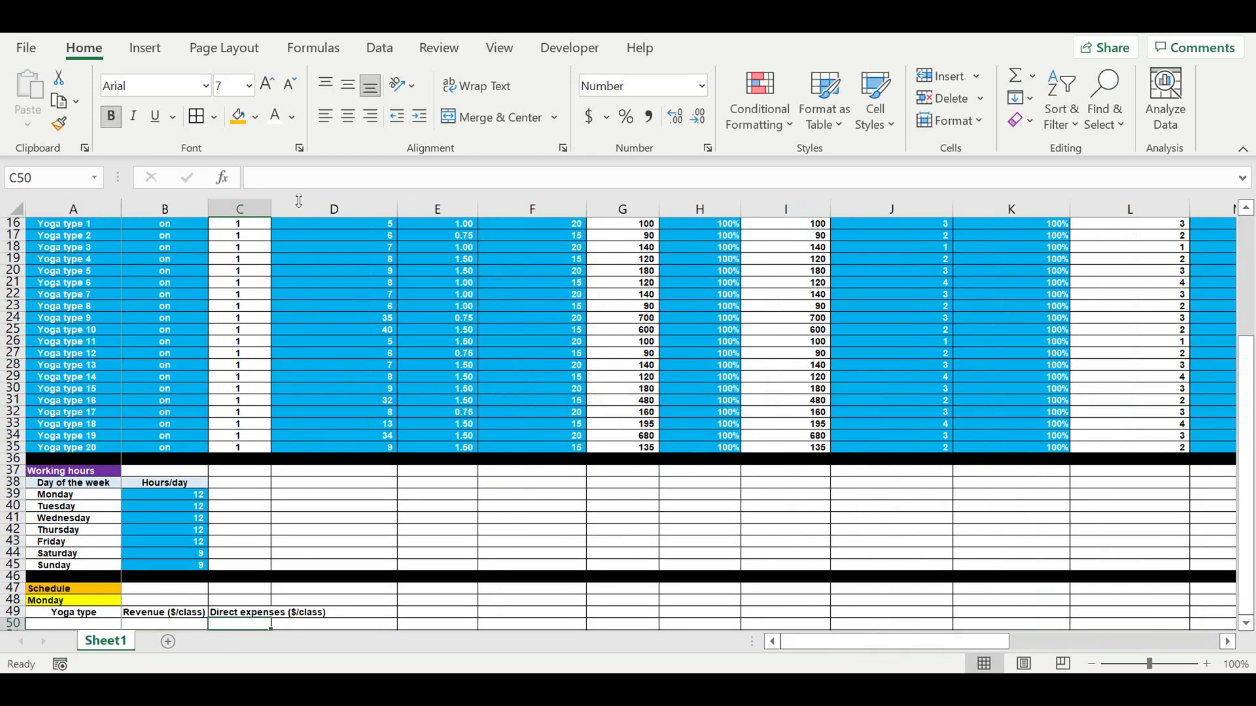
drag(274, 210, 330, 211)
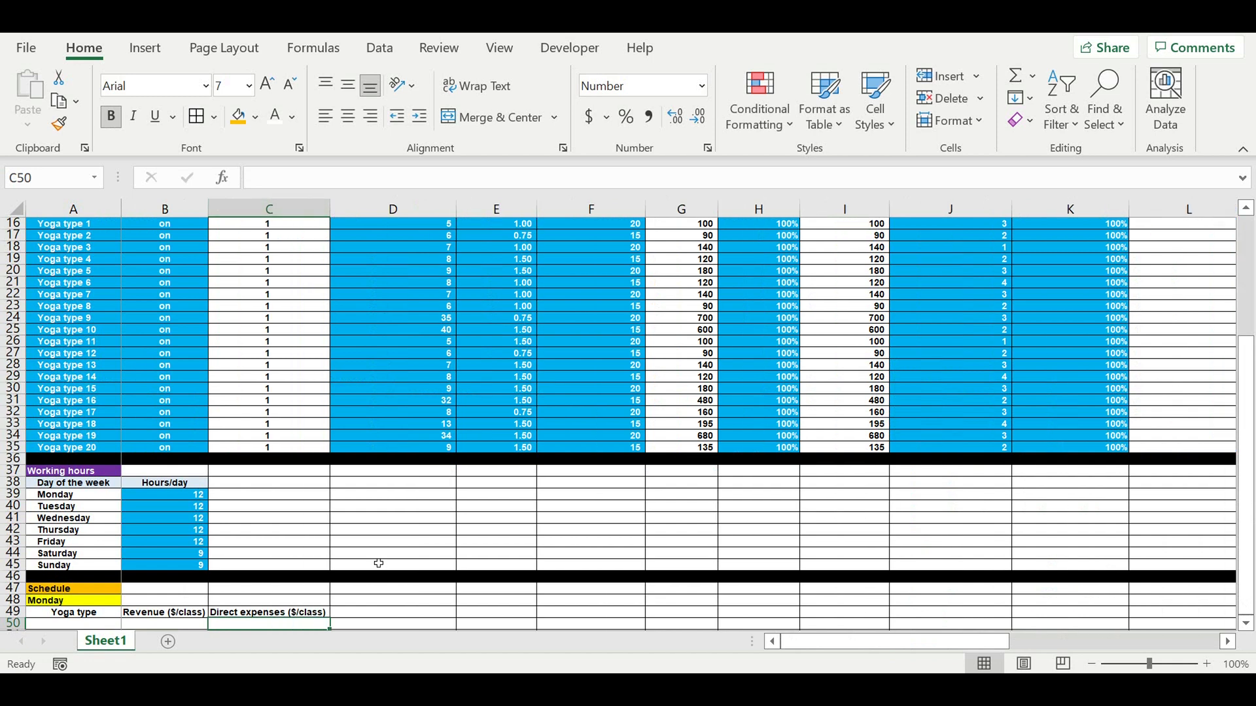
Step: Link D49 to the Amount of people in class header with the formula =D15
click(360, 615)
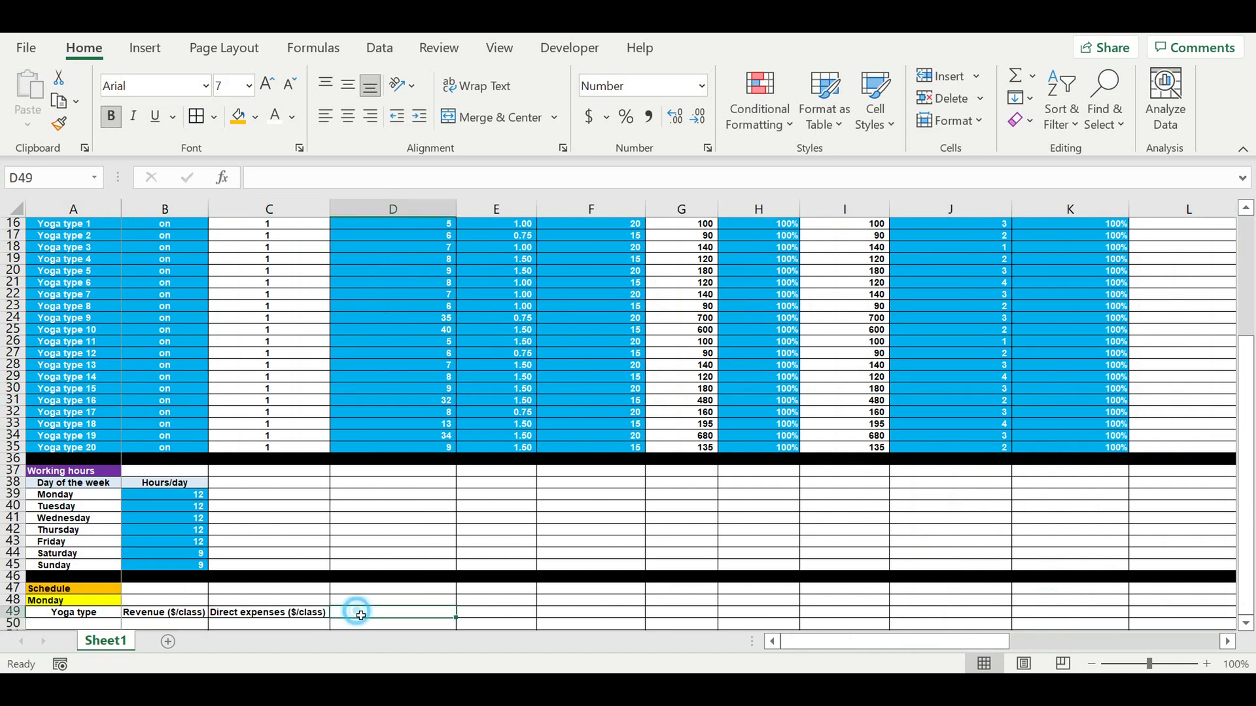
text(=)
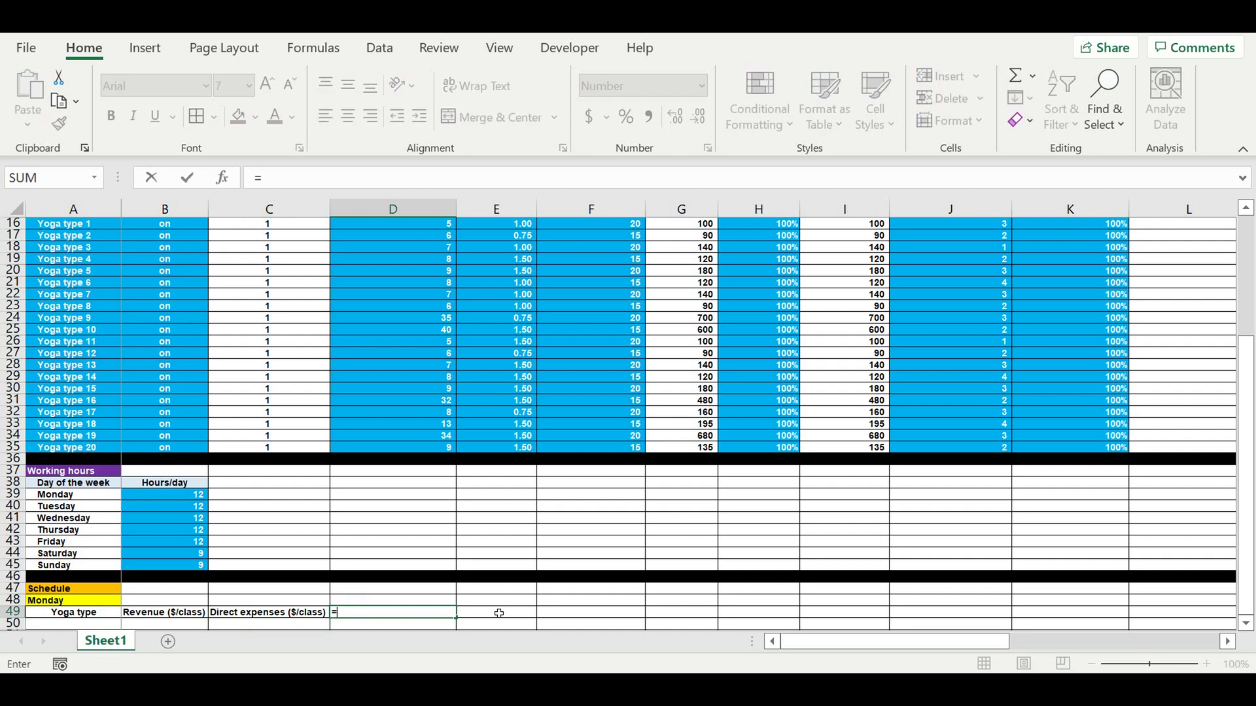
scroll(542, 467, up, 5)
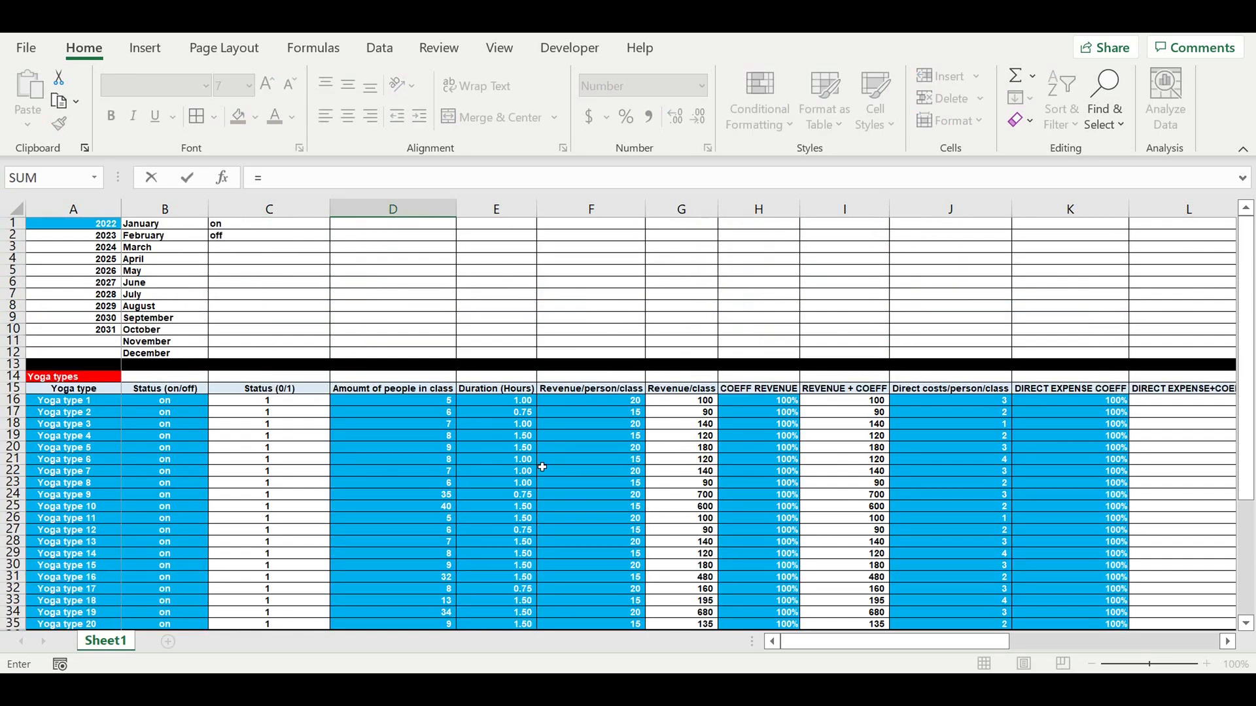
click(408, 391)
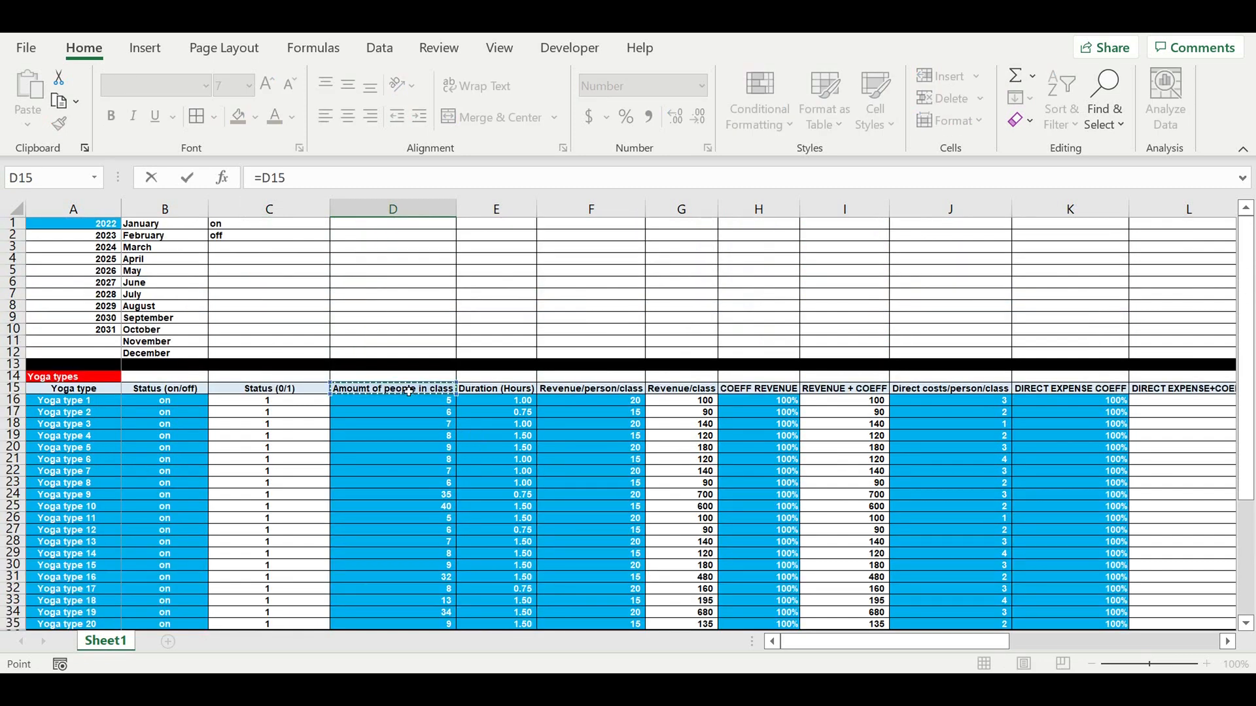
key(Return)
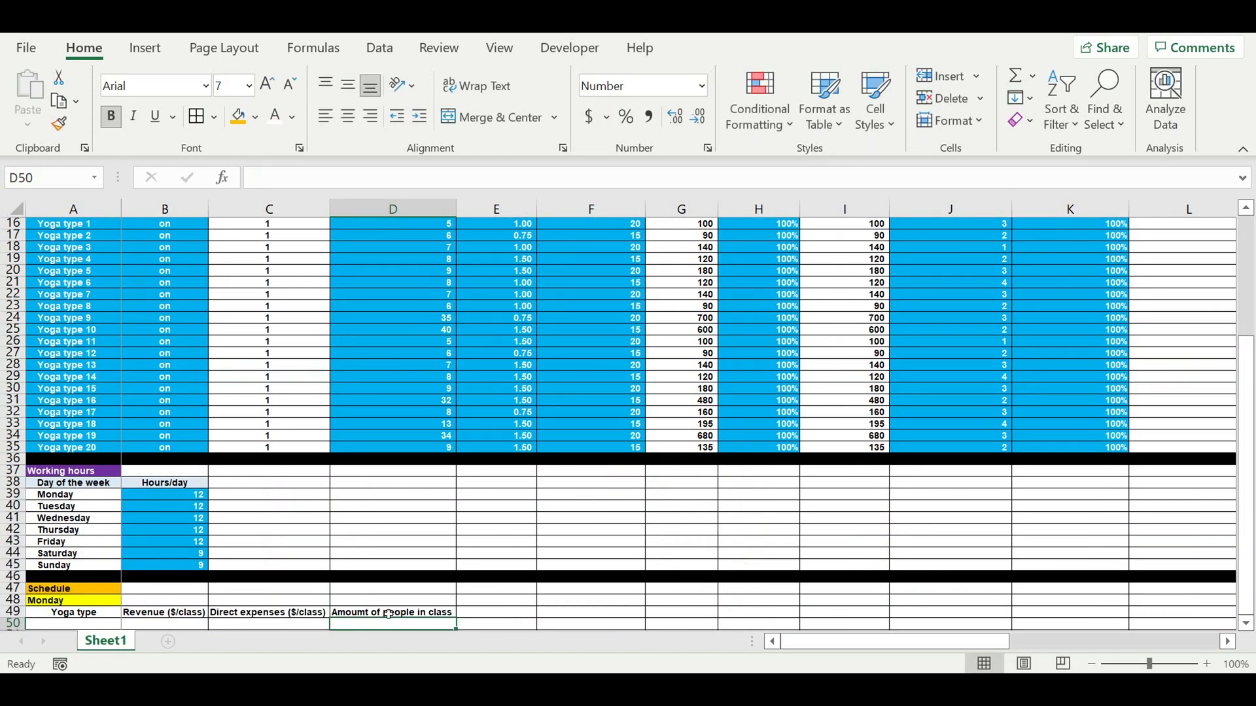
click(389, 614)
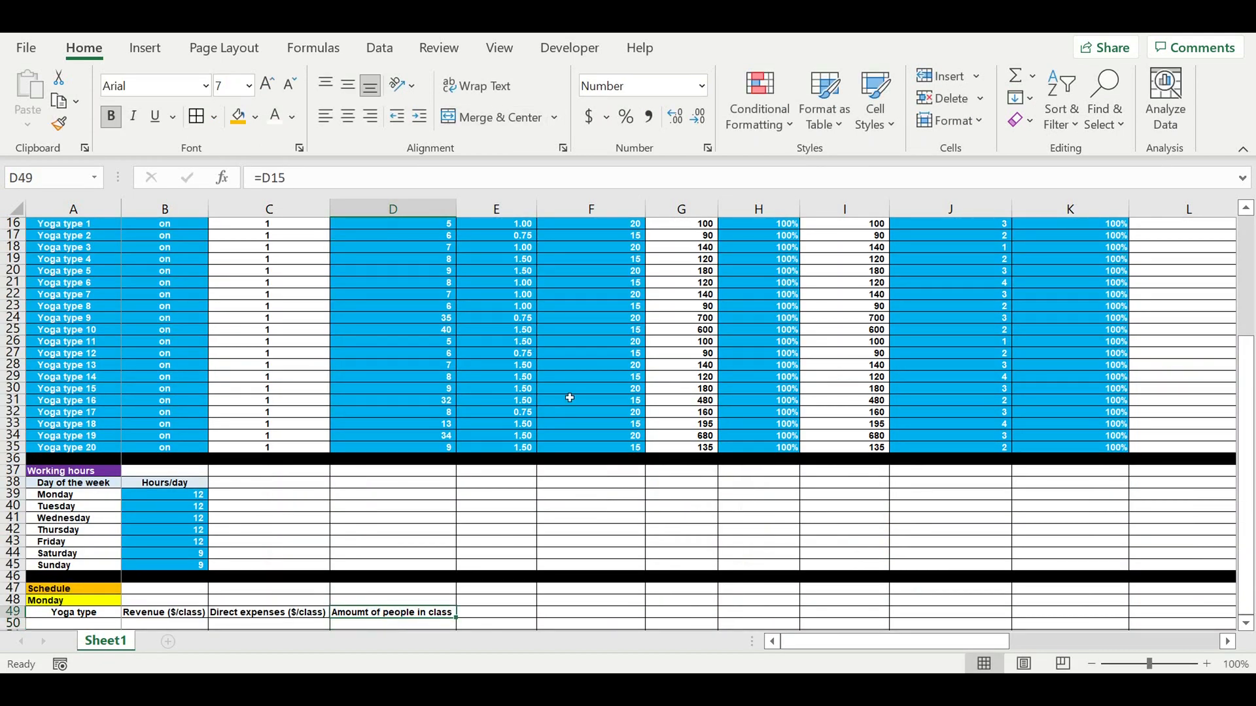
Step: Copy the Direct expenses ($/class) header from X15 into Y15 and widen column Y to fit the text
scroll(570, 398, up, 5)
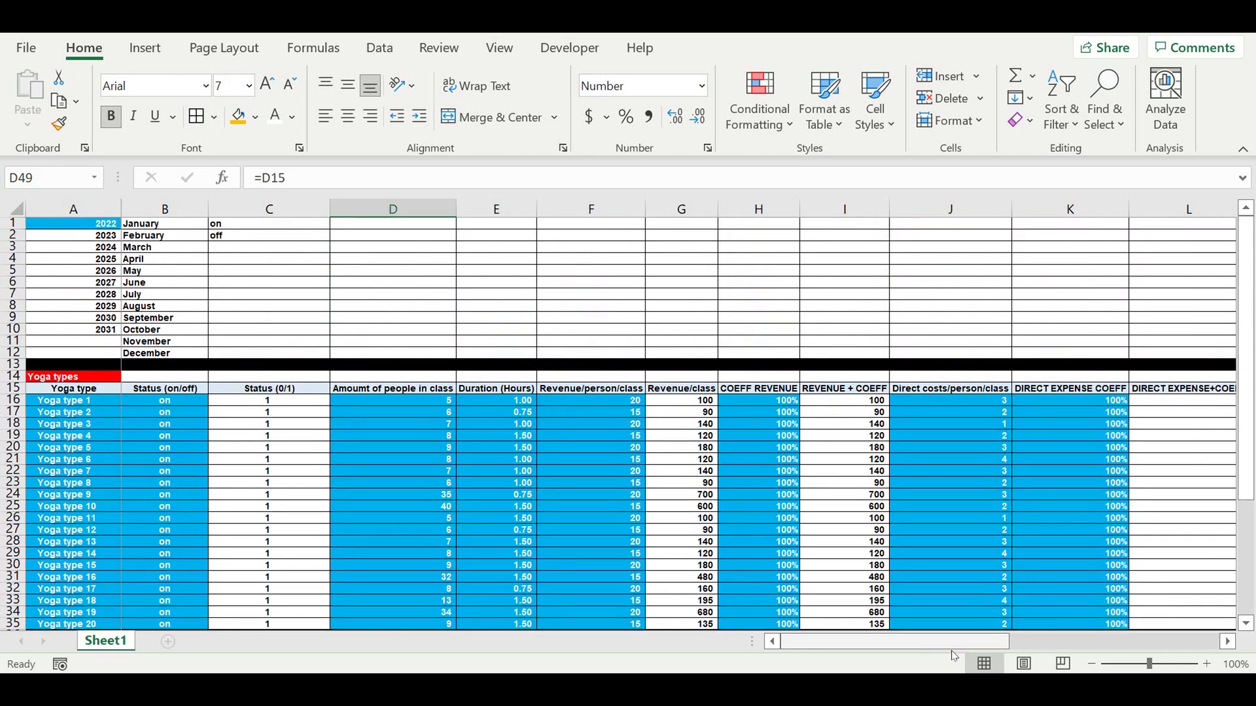
drag(975, 645, 1008, 645)
click(1227, 643)
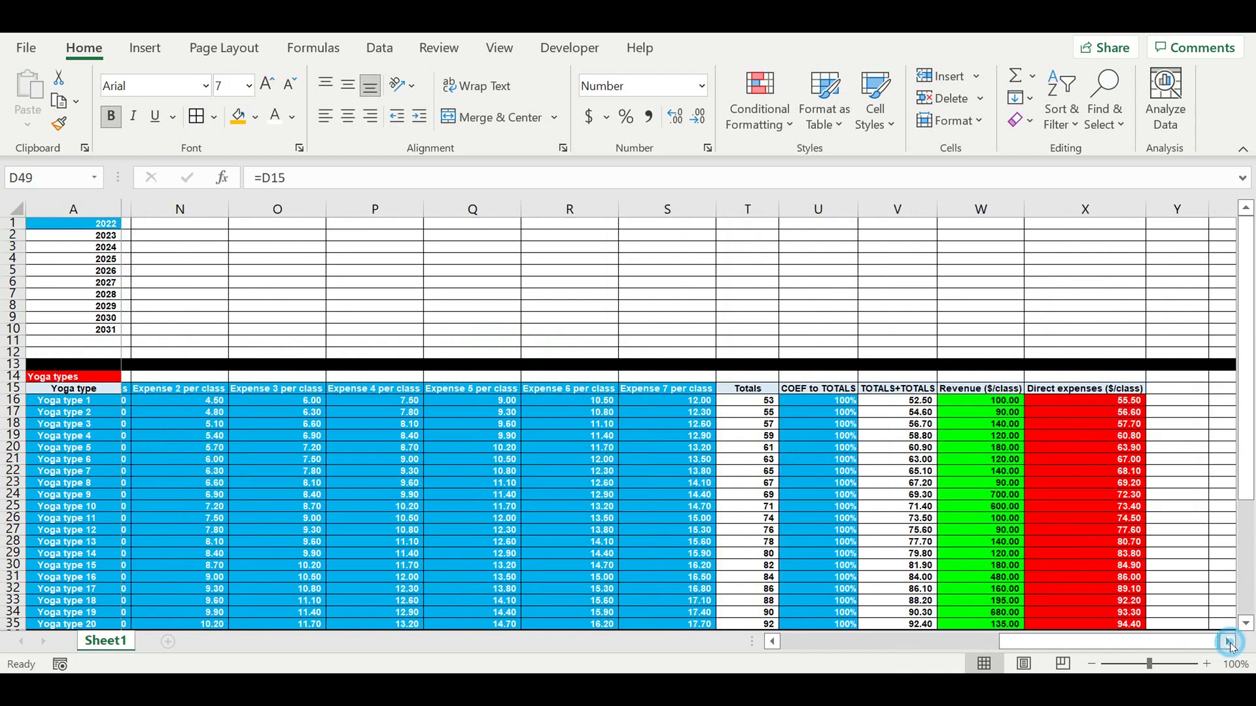
click(1227, 643)
click(1228, 643)
click(925, 388)
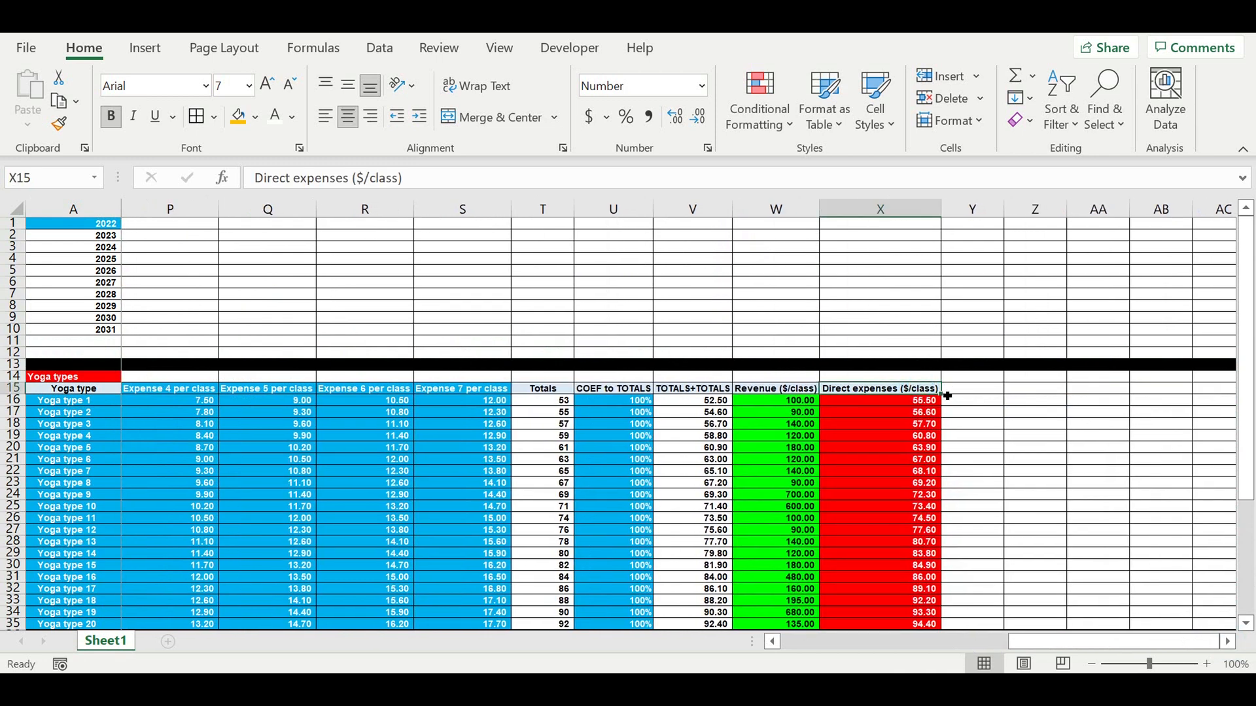
drag(947, 400, 988, 393)
click(988, 393)
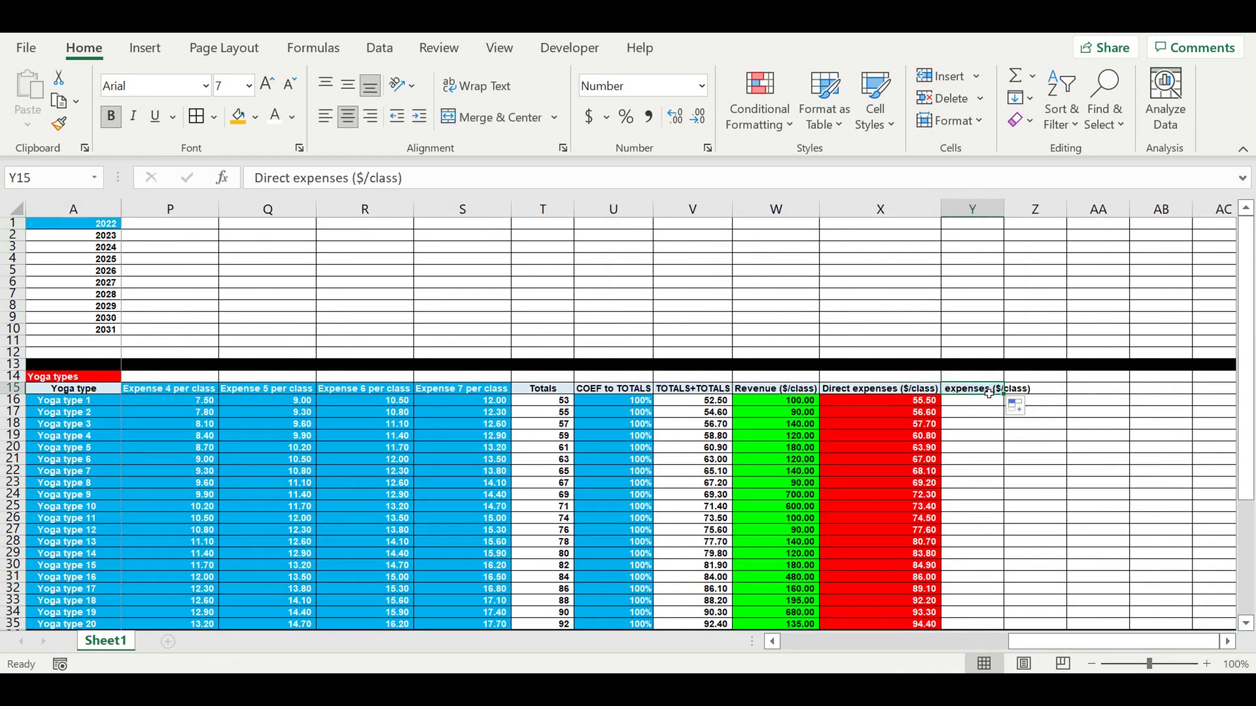
double_click(1005, 209)
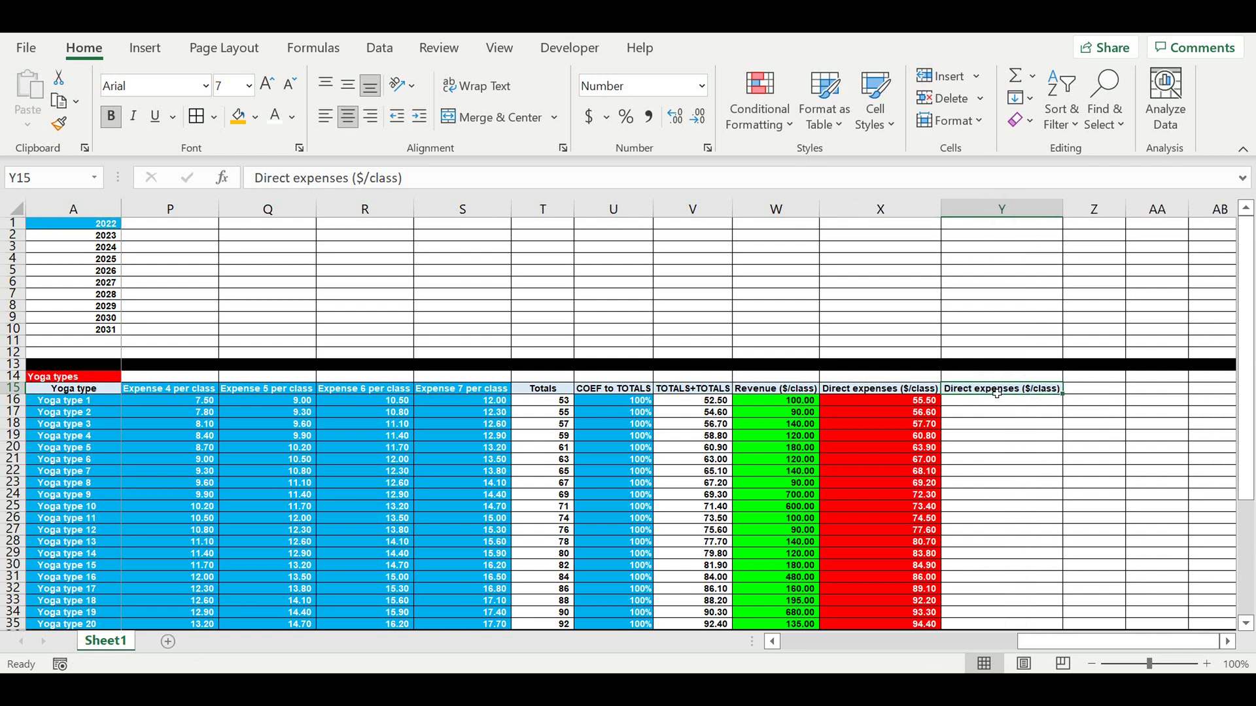
Step: Enter the formula =C16*D16 in the header cell Y15
text(=)
drag(1023, 646, 673, 646)
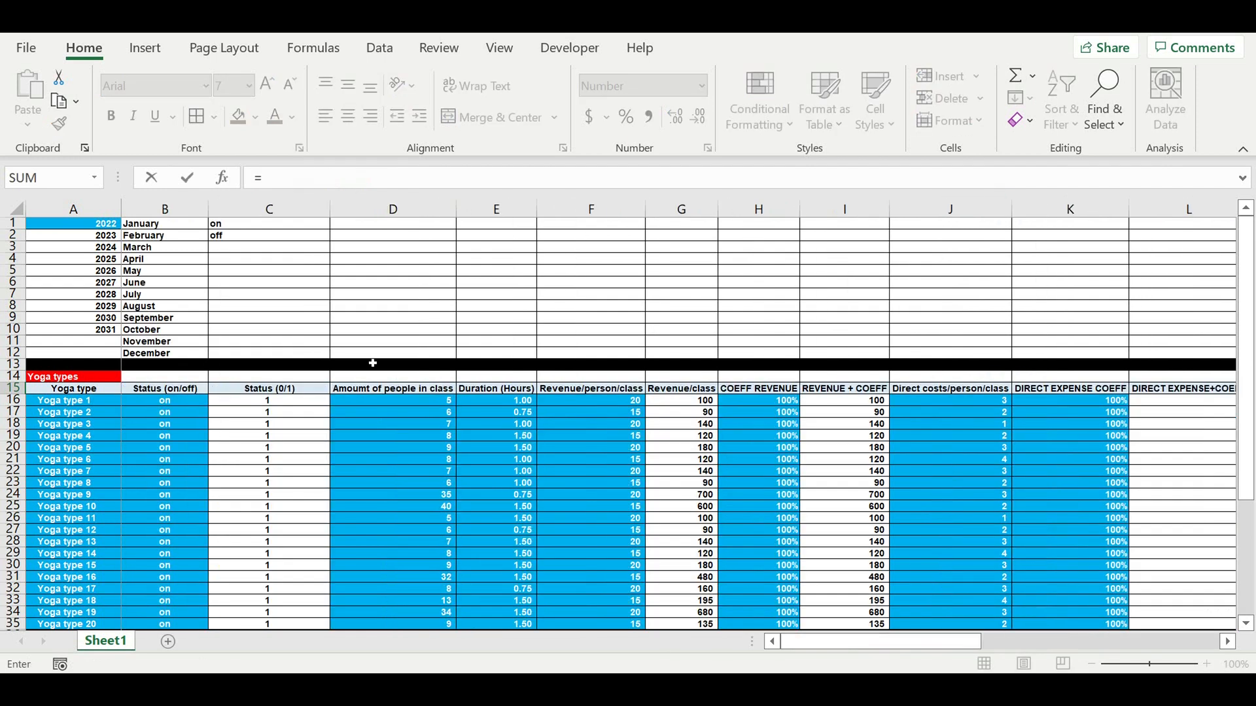
click(278, 404)
text(*)
click(368, 403)
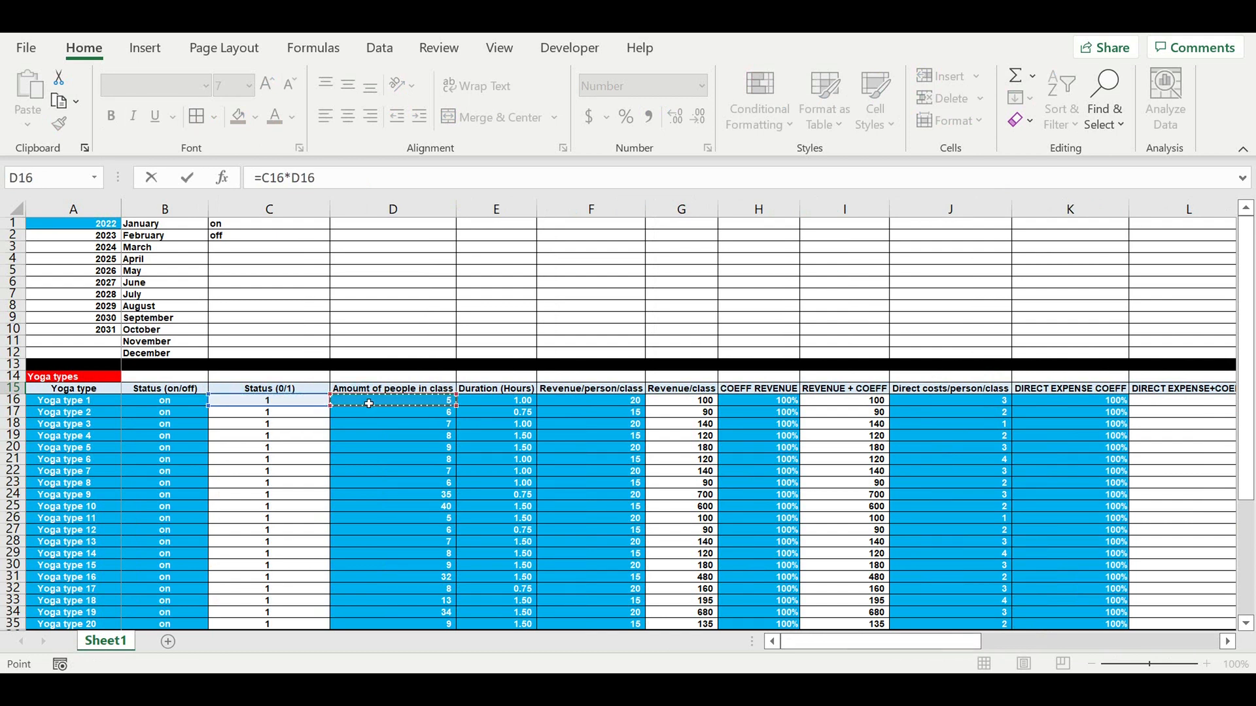
key(Return)
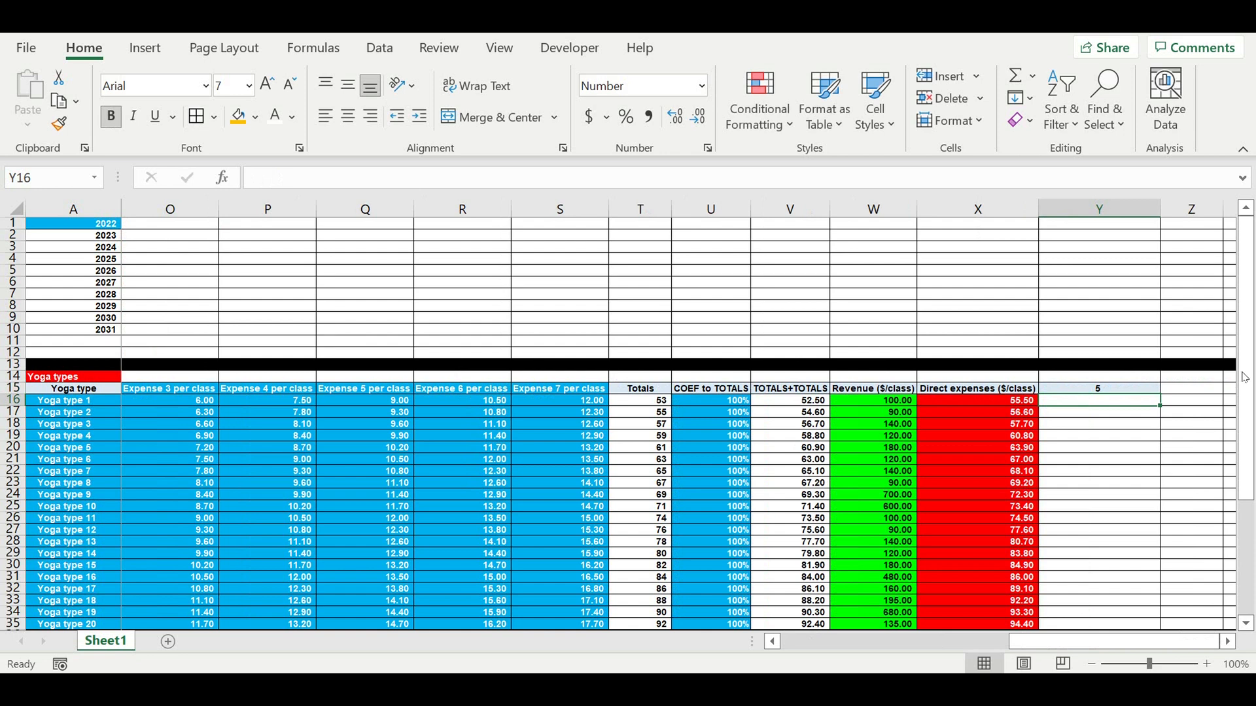
Step: Link header cell Y15 to the Amoumt of people in class header with the formula =D15
click(1109, 392)
text(=)
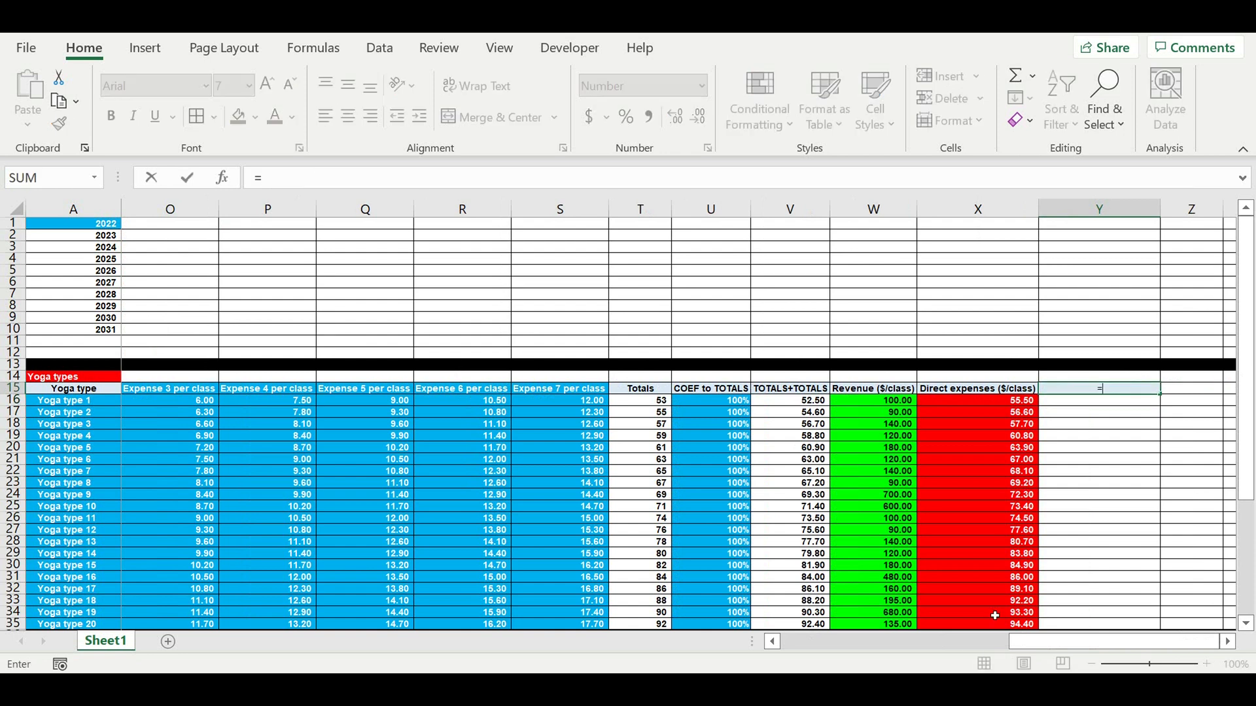
drag(1055, 651, 826, 651)
click(389, 391)
key(Return)
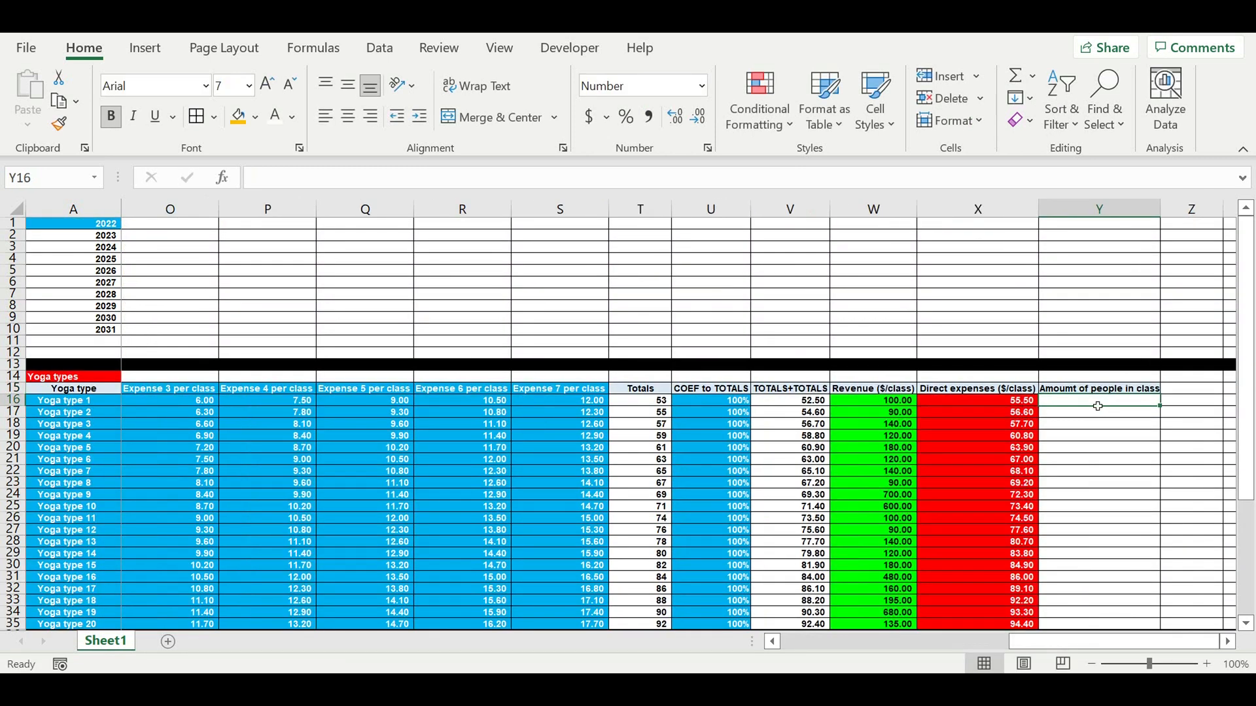
Step: Enter =C16*D16 in Y16 to multiply status by people in class, and fill the formula down to Y35
text(=)
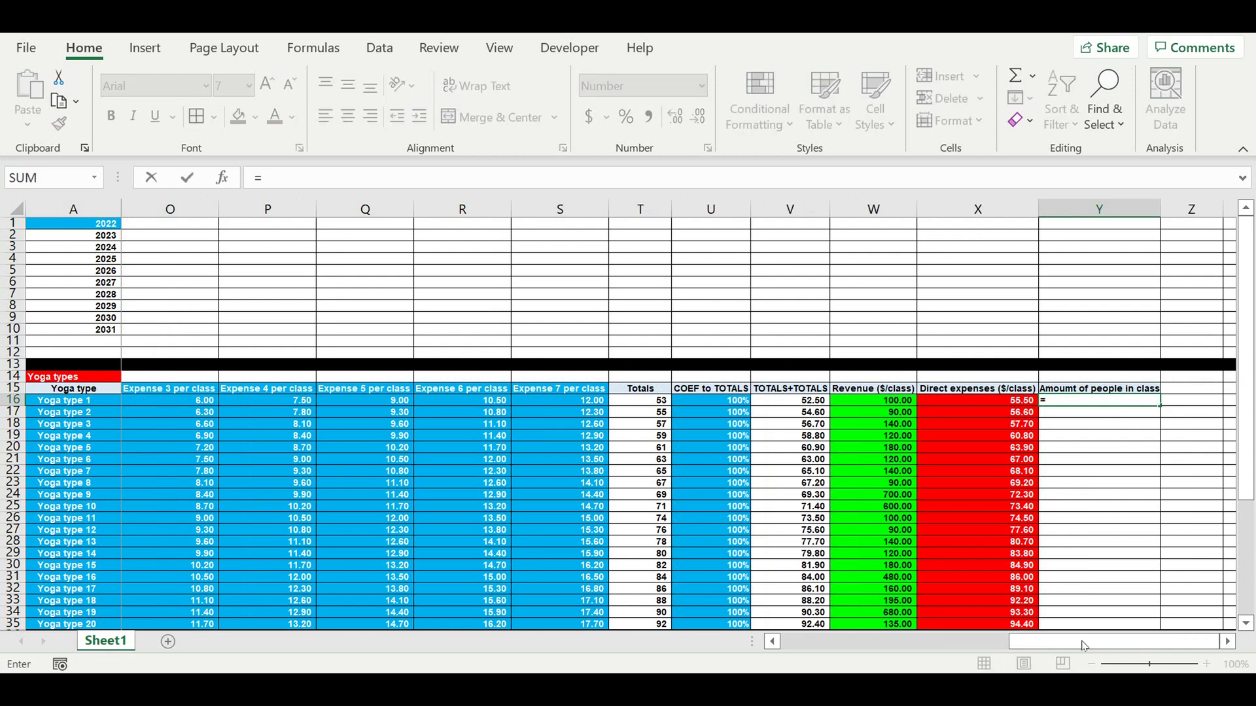
drag(1072, 647, 1032, 646)
drag(711, 657, 457, 647)
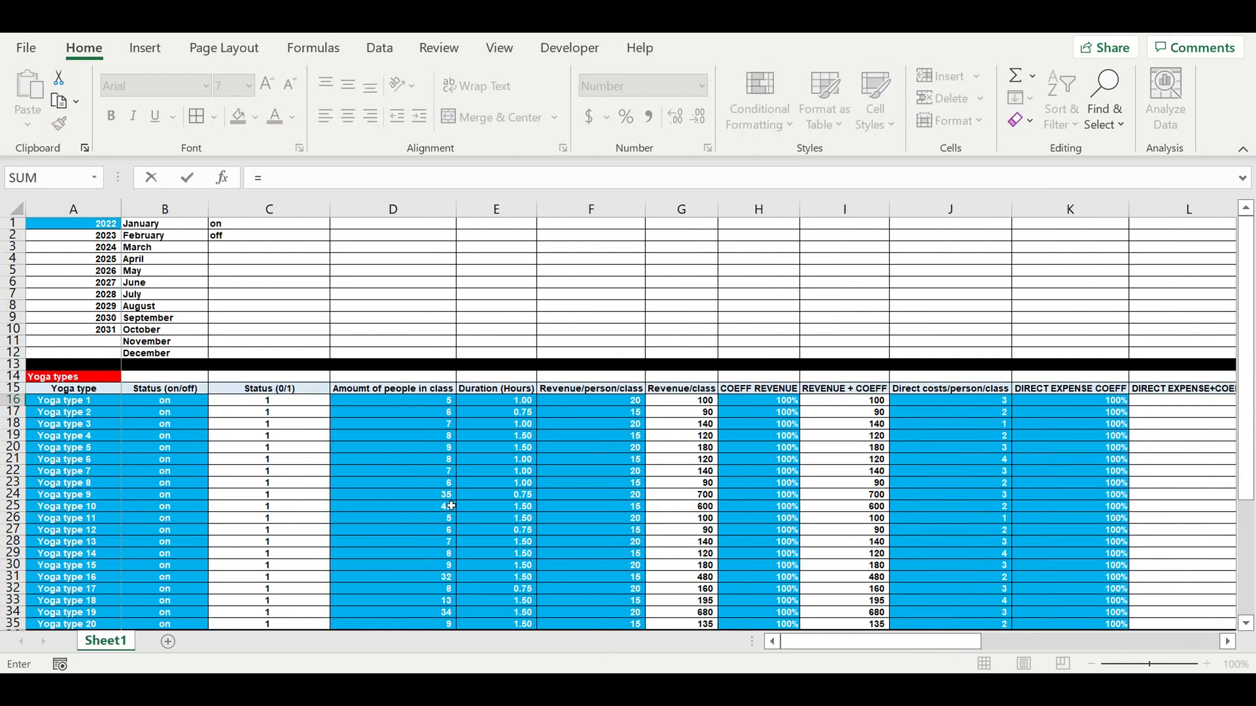
click(282, 405)
text(*)
click(422, 402)
key(Return)
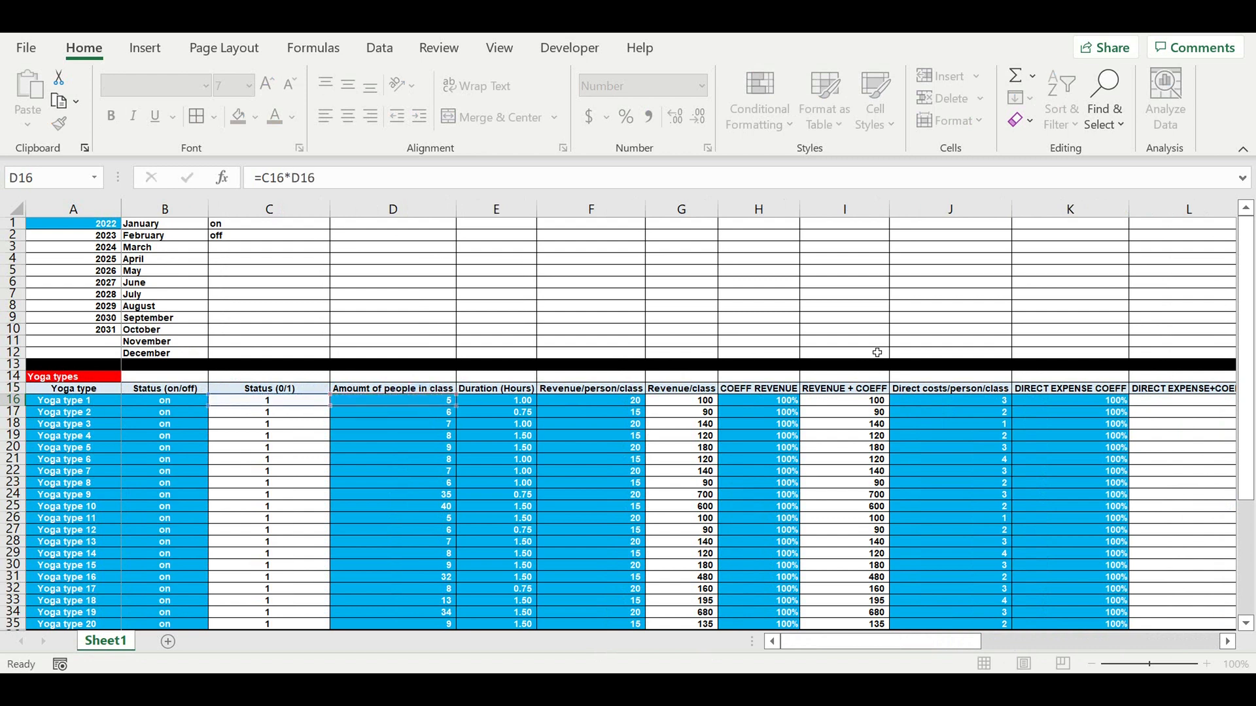
click(1153, 401)
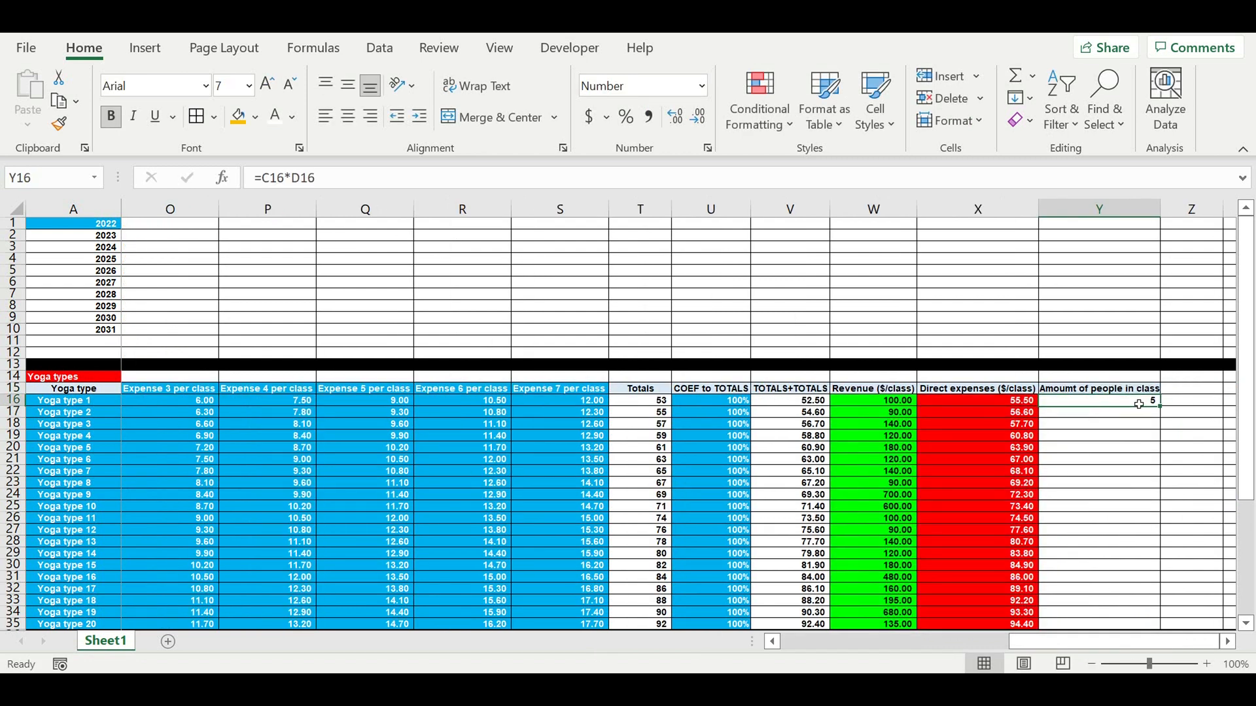
drag(1158, 407, 1158, 631)
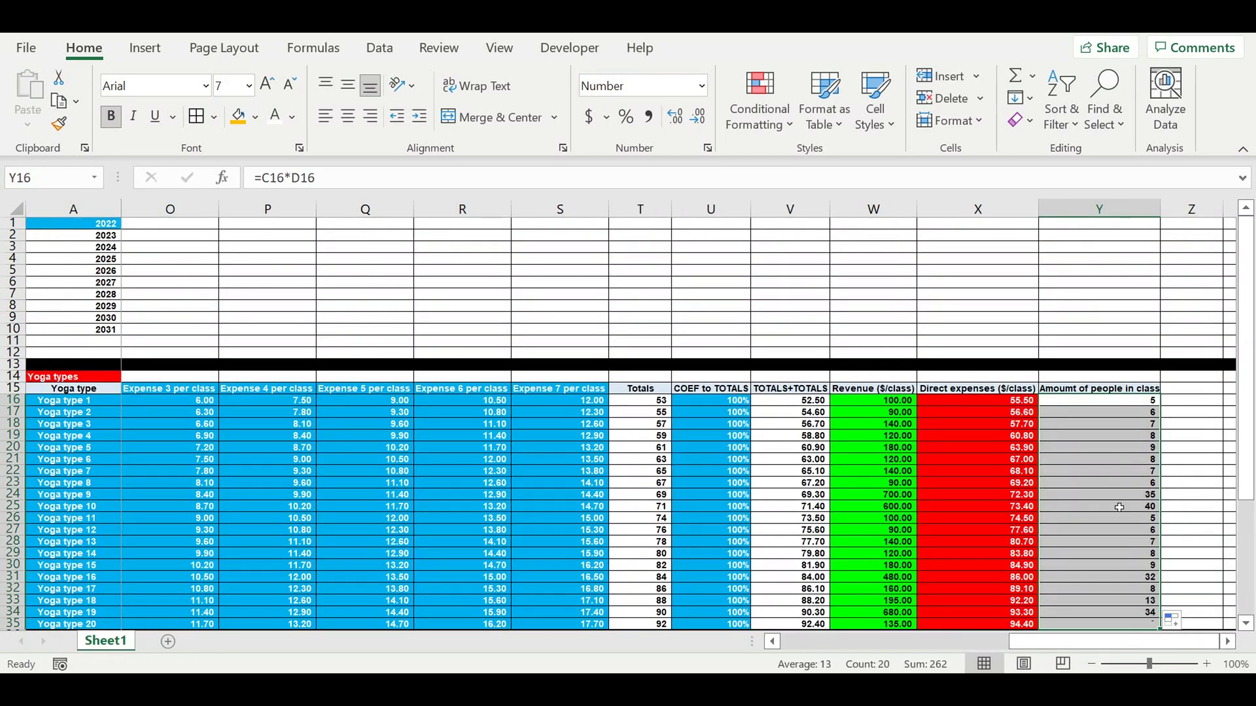
click(1118, 506)
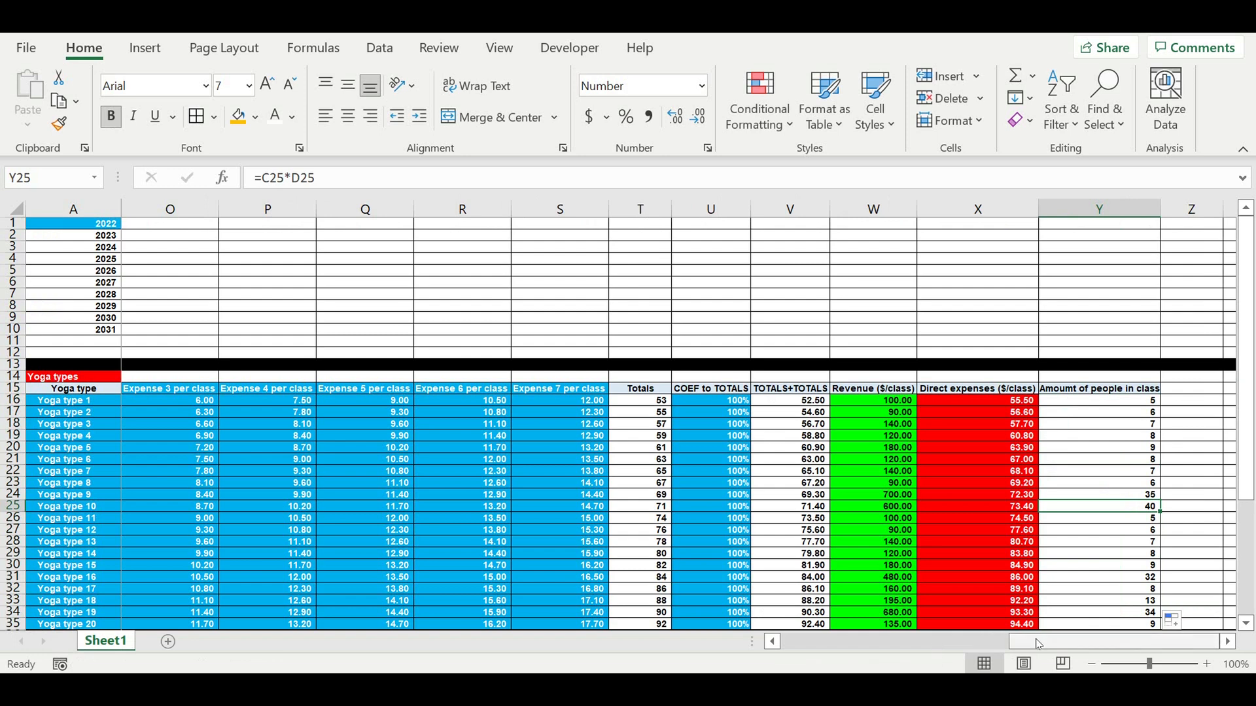
Step: Move the table block E15:Y35 one column to the right so that column E is free
click(1083, 391)
drag(1046, 641, 734, 650)
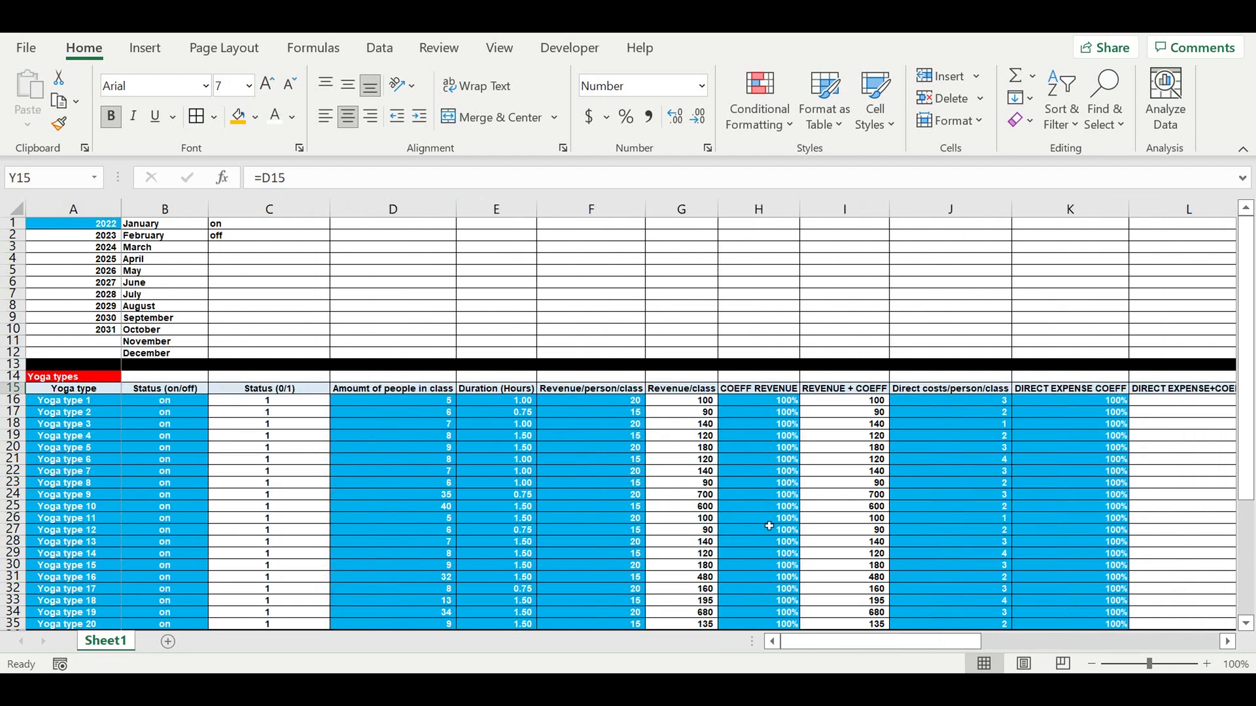
scroll(765, 519, down, 3)
click(500, 367)
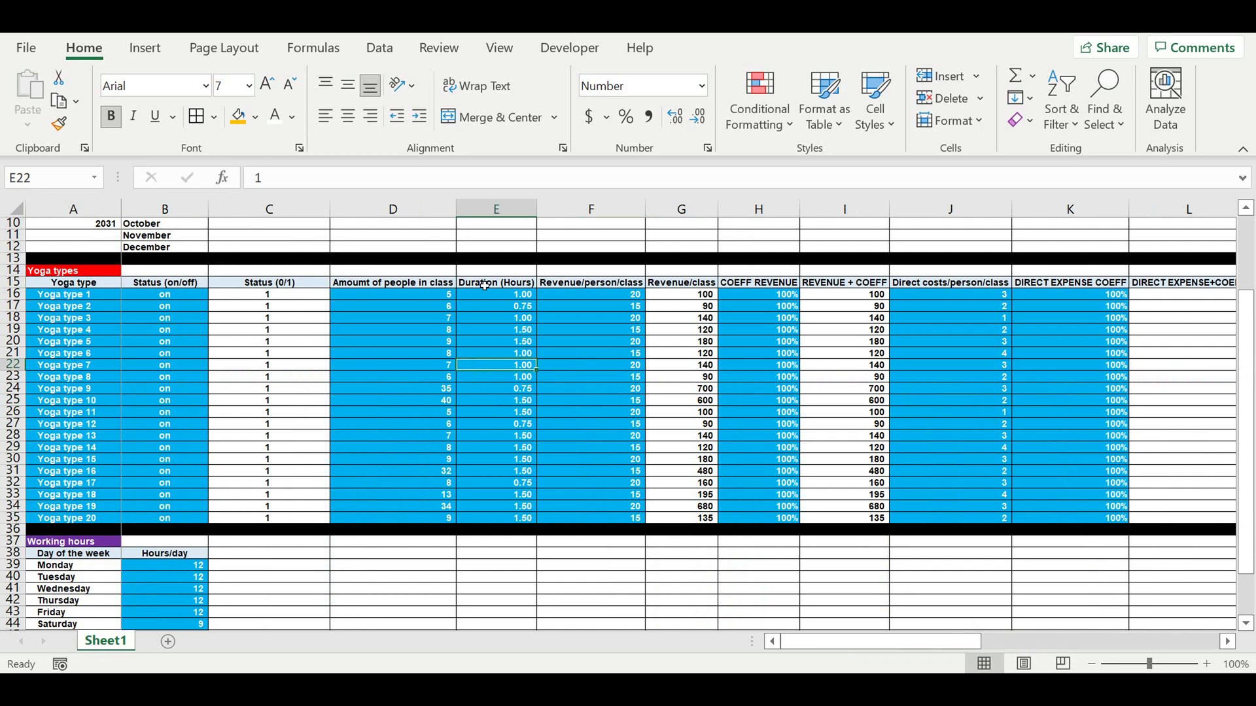
click(420, 284)
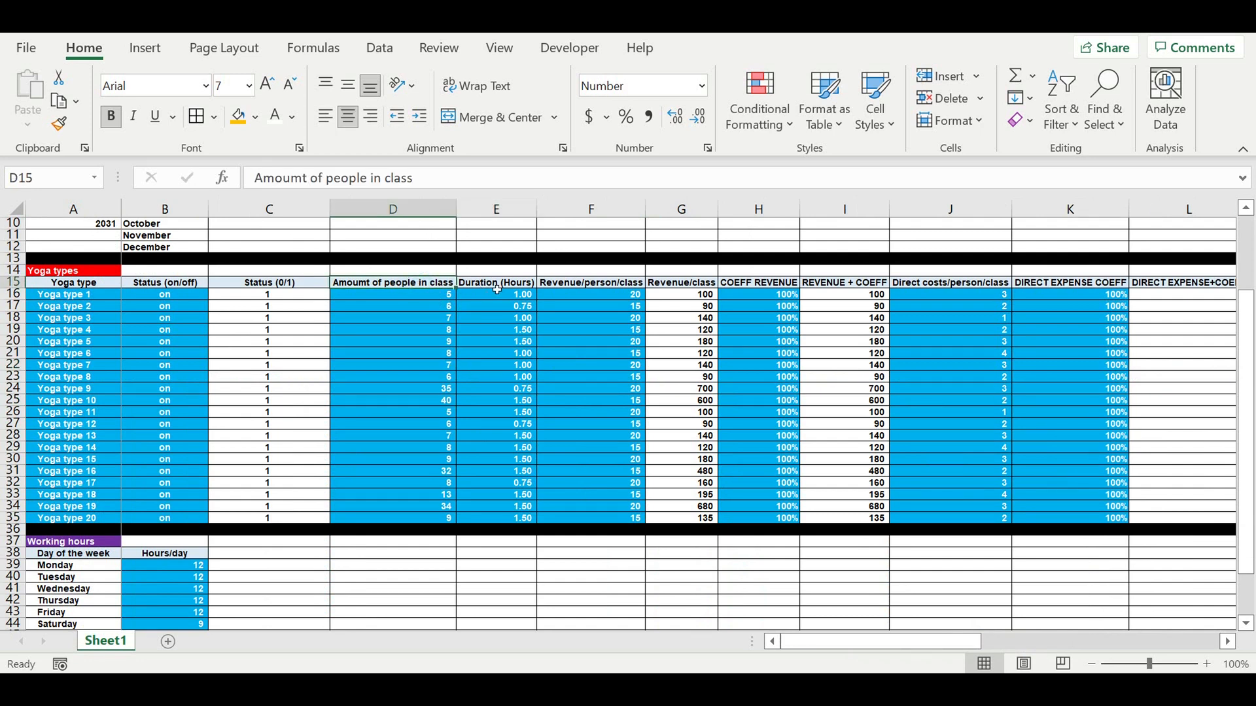
drag(499, 286, 666, 298)
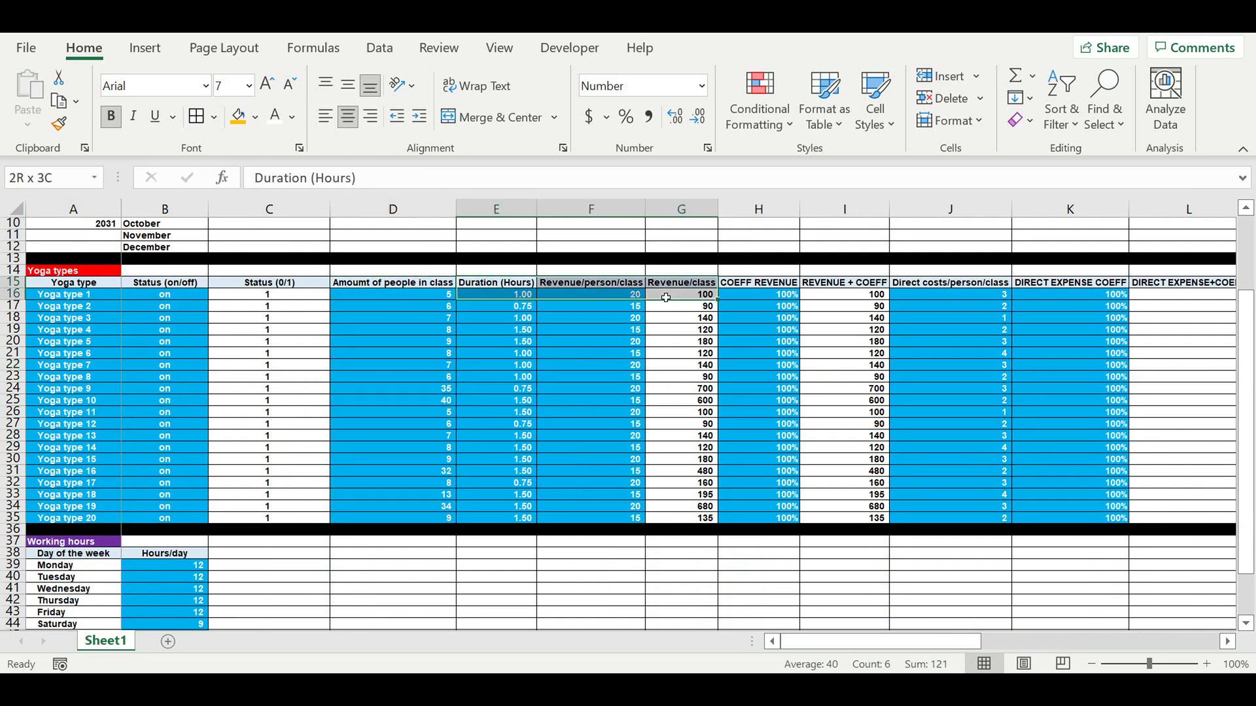
drag(1156, 341, 937, 526)
key(ctrl+c)
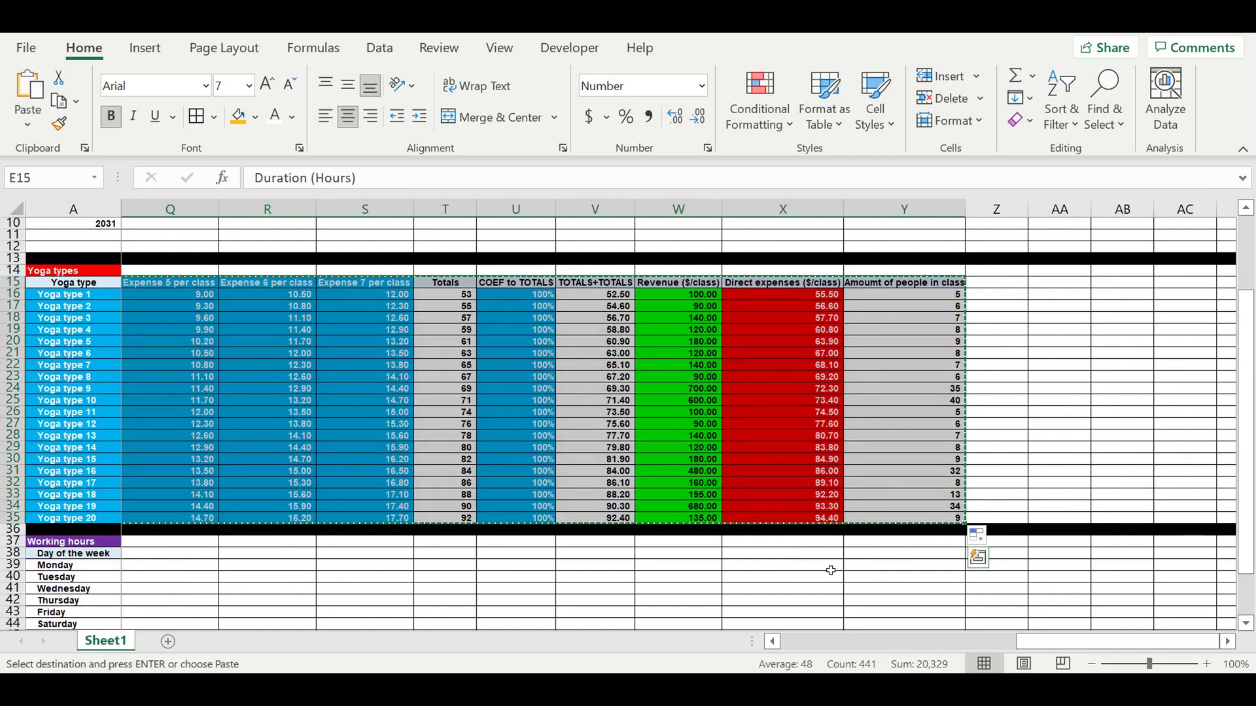
drag(1115, 642, 676, 586)
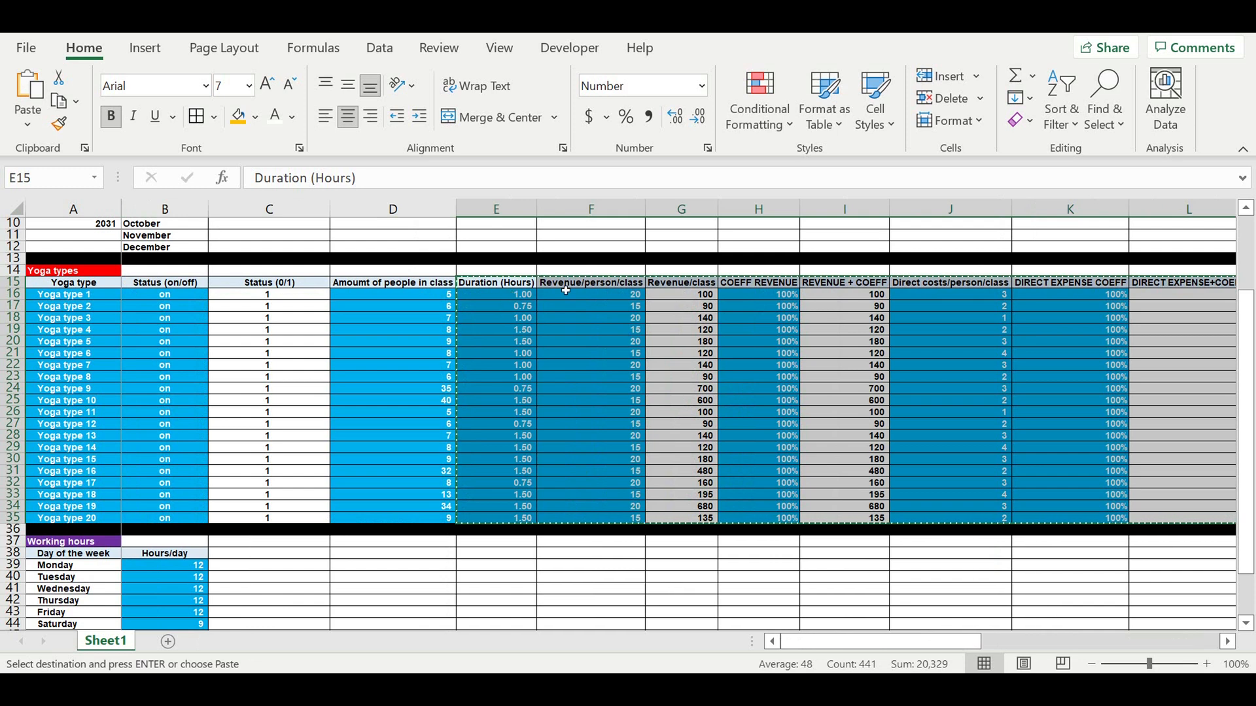
key(Right)
key(ctrl+v)
click(538, 353)
Step: Copy the D15 header into E15 and extend its text to "Amoumt of people in class COEFF"
click(452, 285)
drag(460, 293, 496, 287)
click(494, 283)
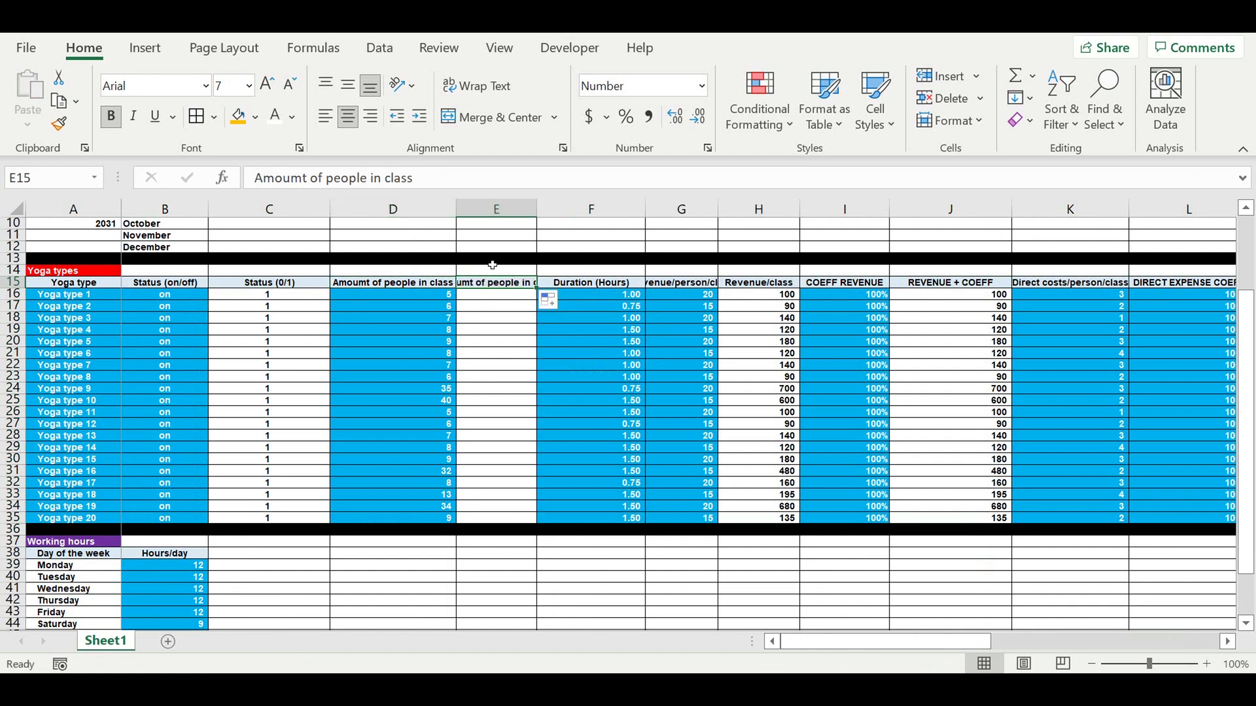
click(440, 182)
text(C)
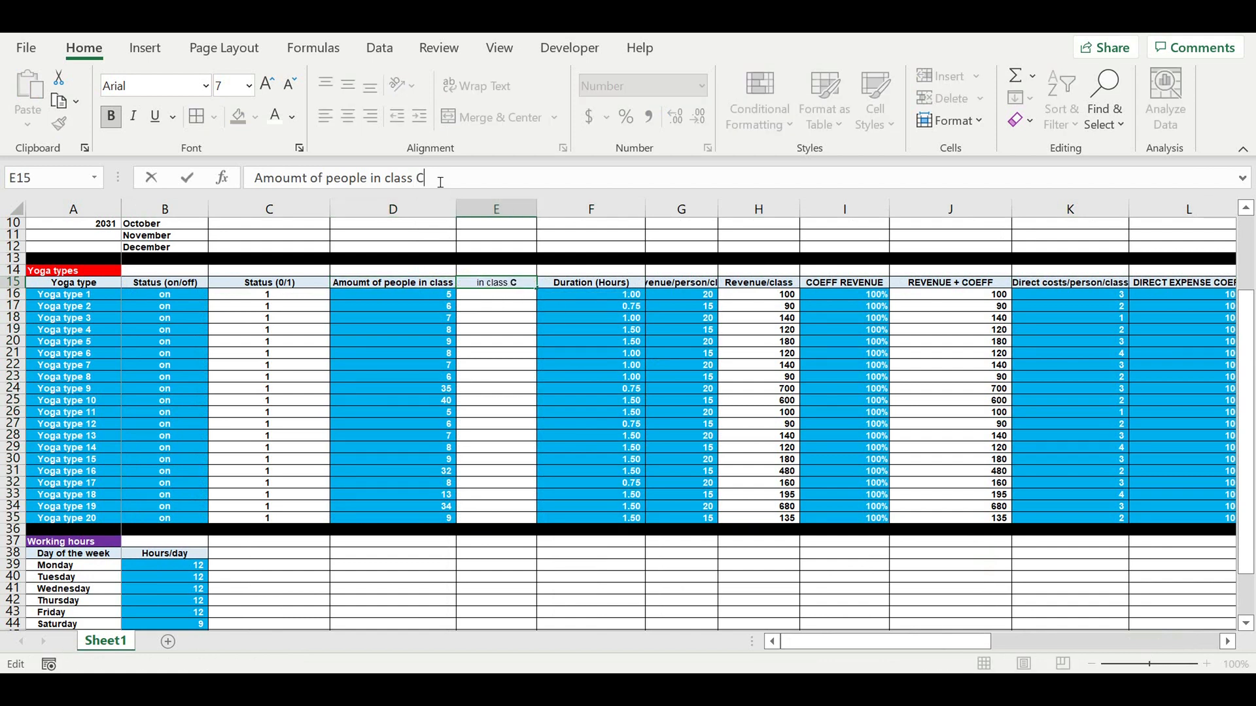
text(OEFF)
key(Return)
Step: Copy the 100% coefficient from I16 into E16, fill it down to E35, and widen column E to fit its header
click(844, 298)
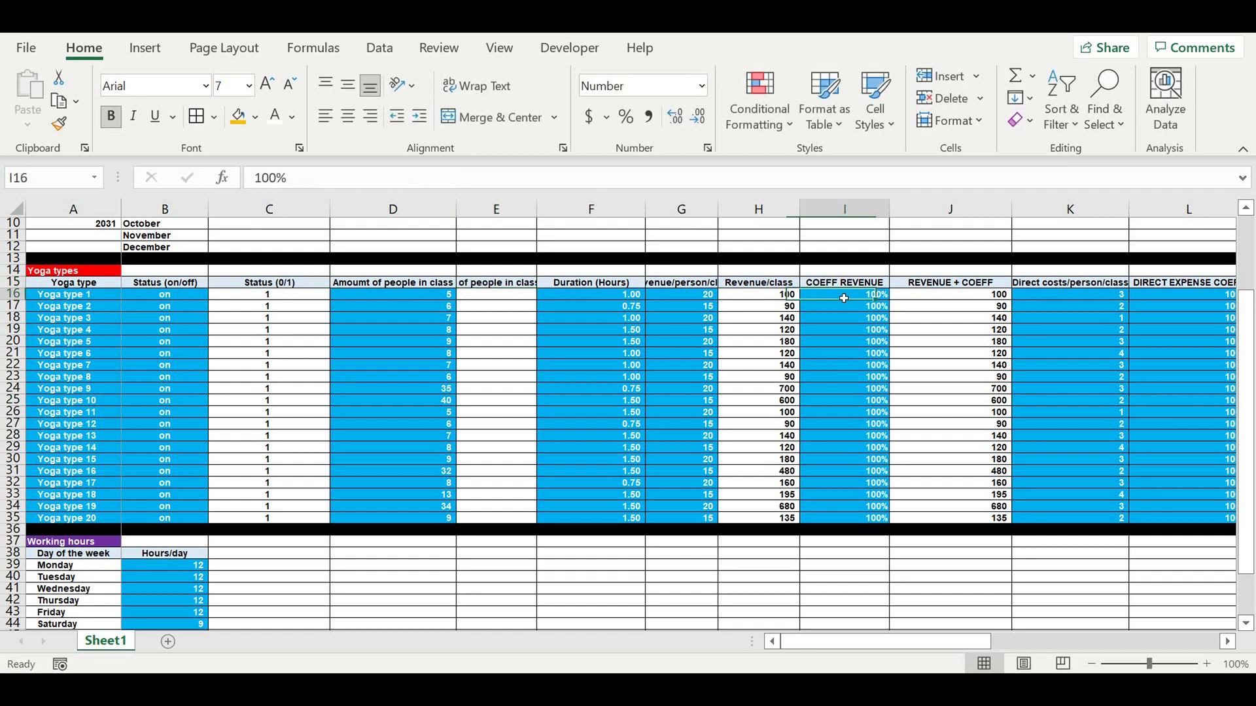
key(ctrl+c)
click(486, 300)
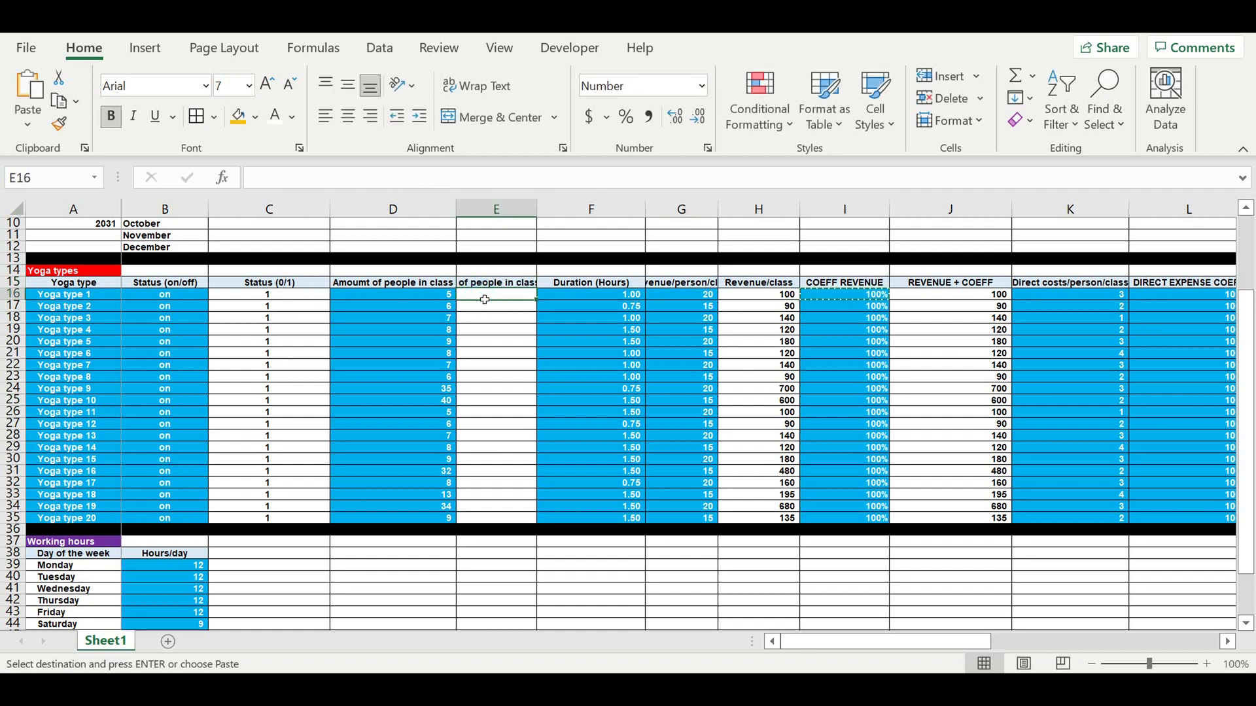
key(ctrl+v)
drag(539, 305, 524, 518)
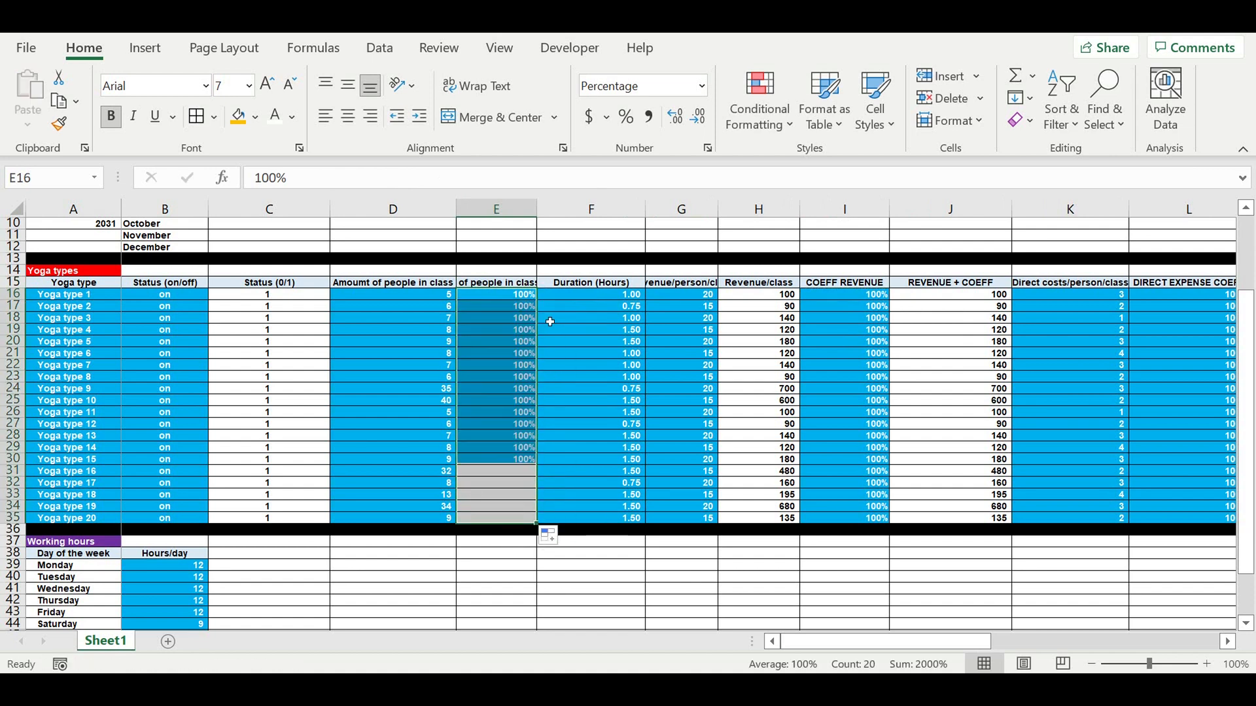
double_click(537, 213)
click(533, 384)
click(555, 278)
Step: Widen column Z to fit its Amoumt of people in class header
drag(922, 644, 1153, 665)
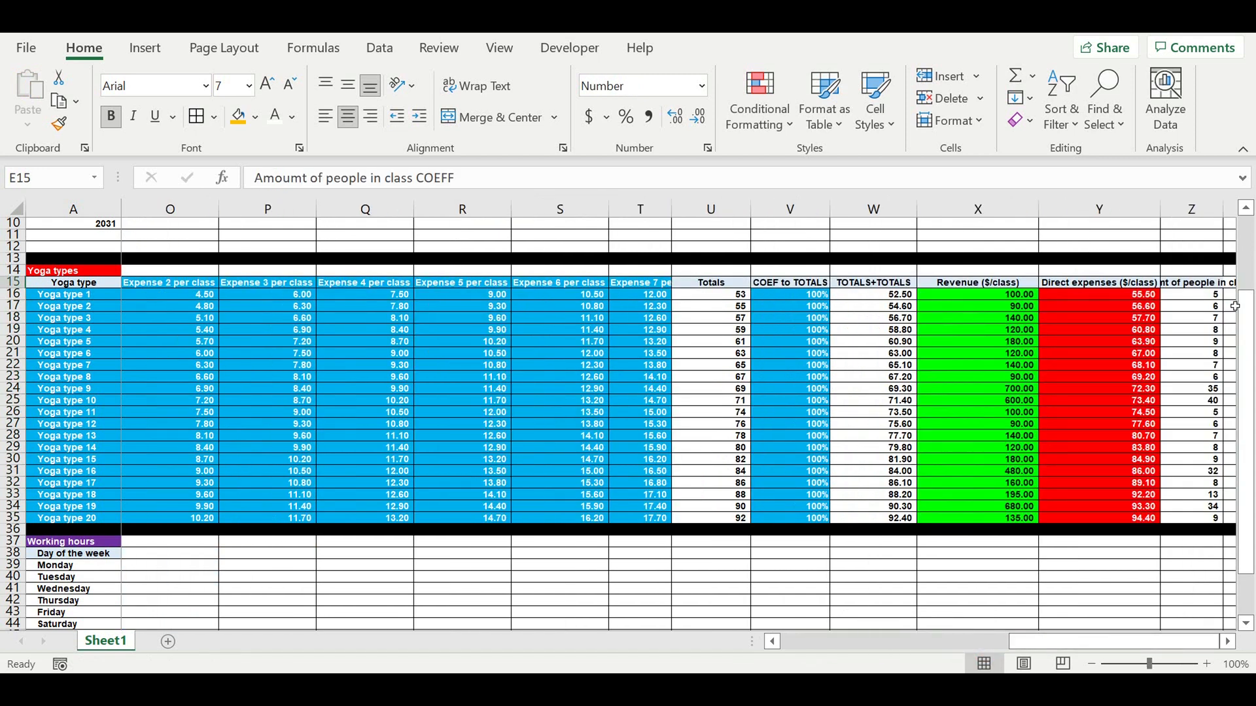
click(1228, 642)
click(1228, 643)
click(1228, 643)
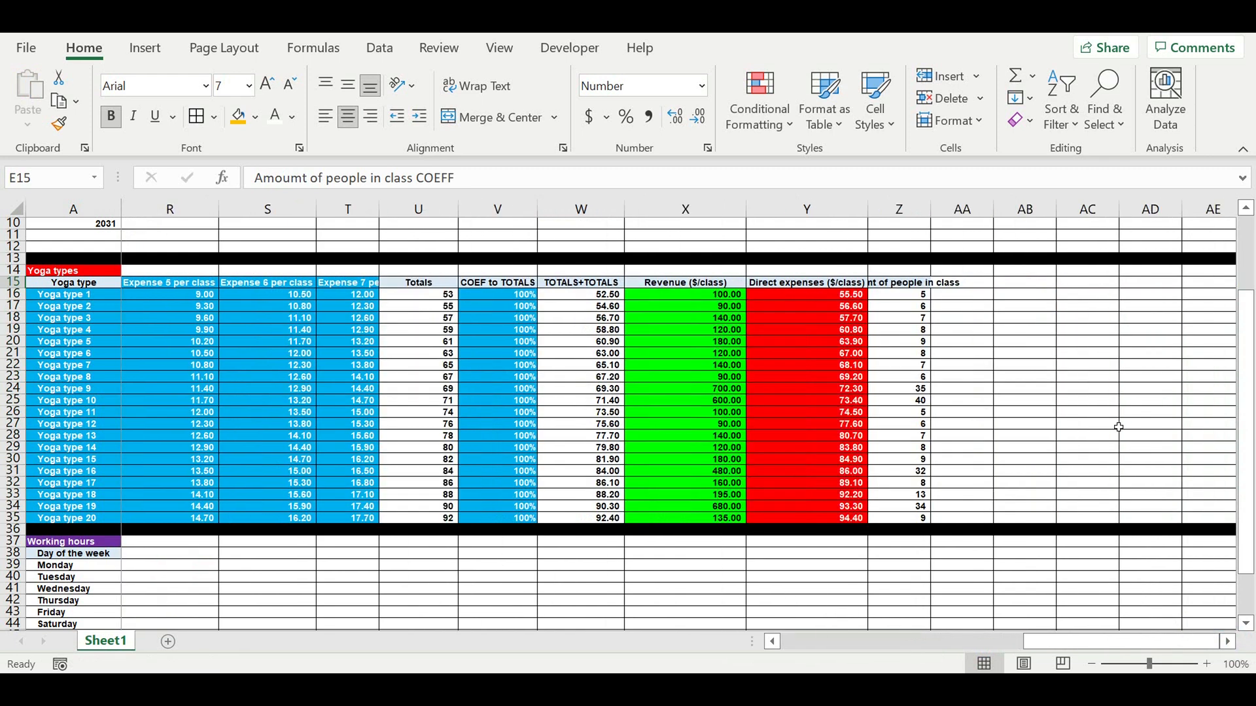
double_click(935, 212)
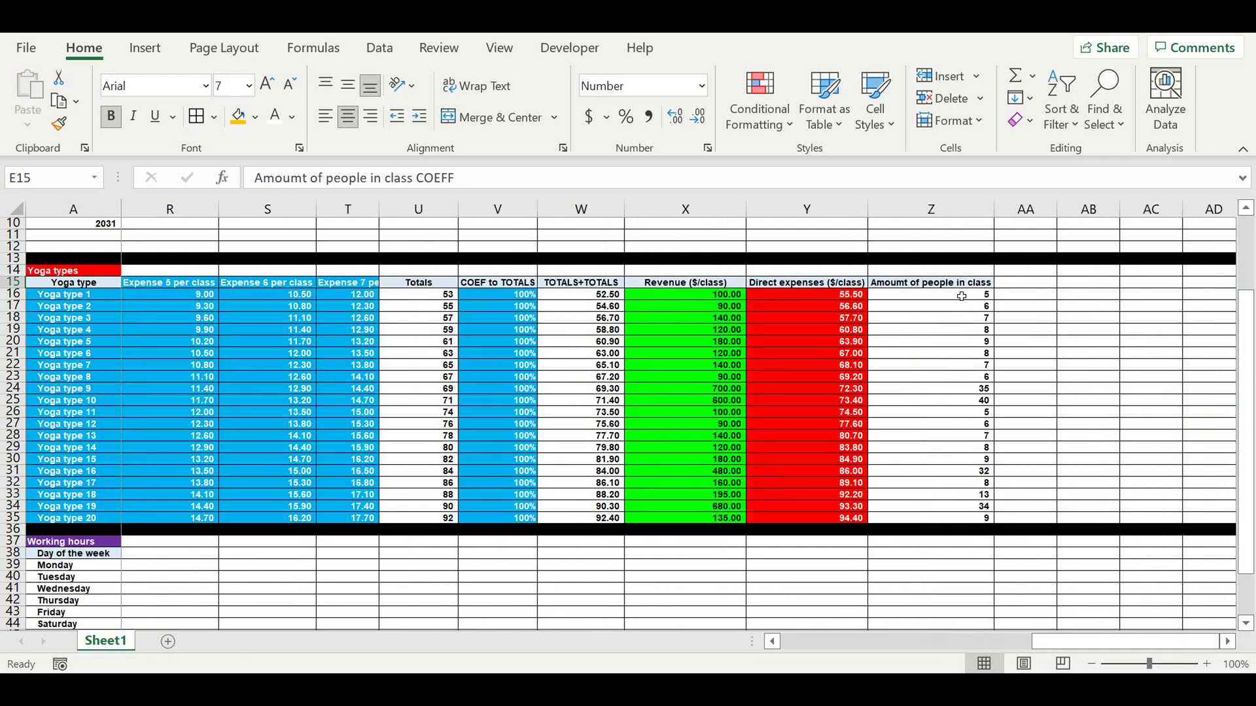
Step: Add the new coefficient to the people-in-class formula in Z16, making it =C16*D16*E16
click(961, 296)
click(329, 178)
text(*)
drag(1046, 642, 647, 654)
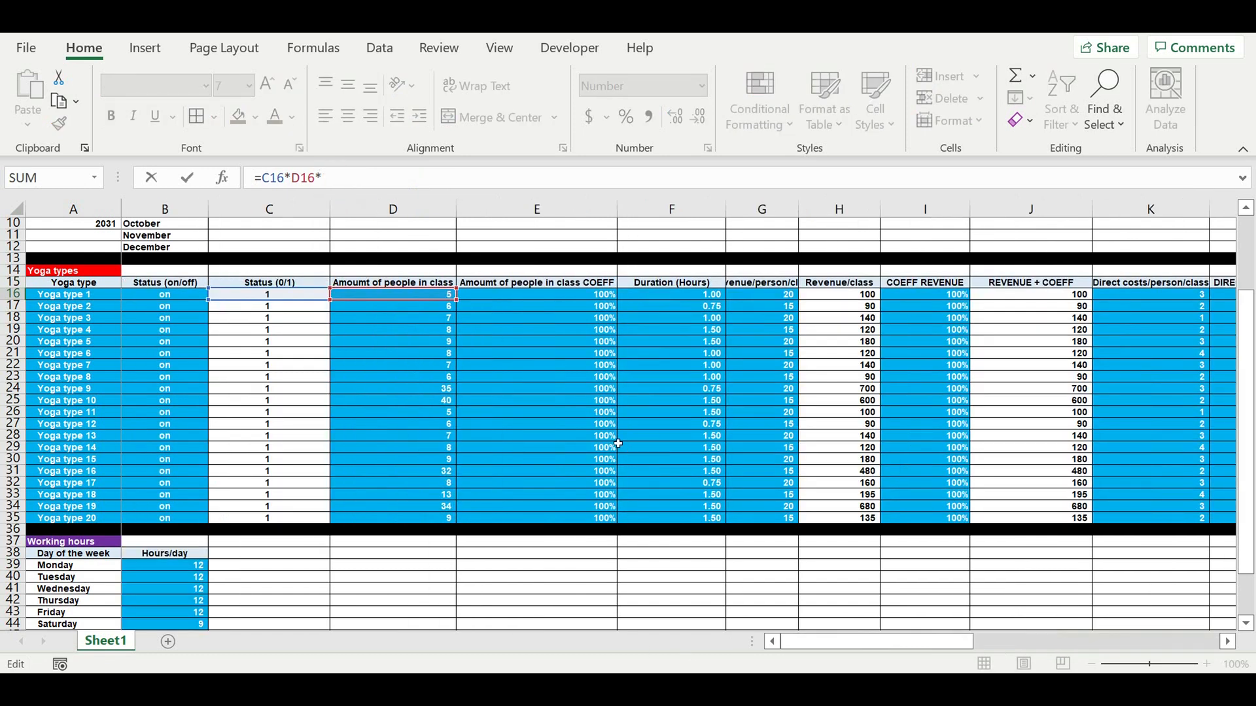
click(542, 296)
key(Escape)
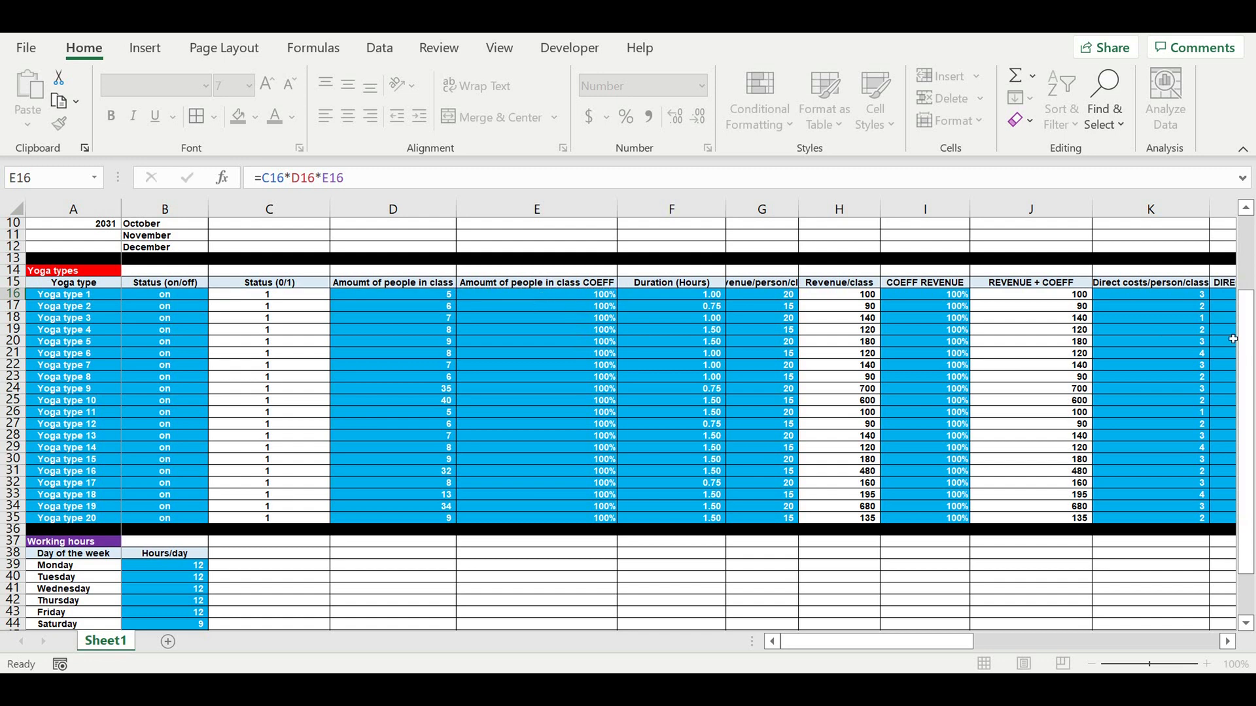
Step: Fill the Z16 formula down to Z35 and colour the cells Z16:Z35 orange
click(1161, 296)
drag(1188, 301, 1179, 523)
click(236, 116)
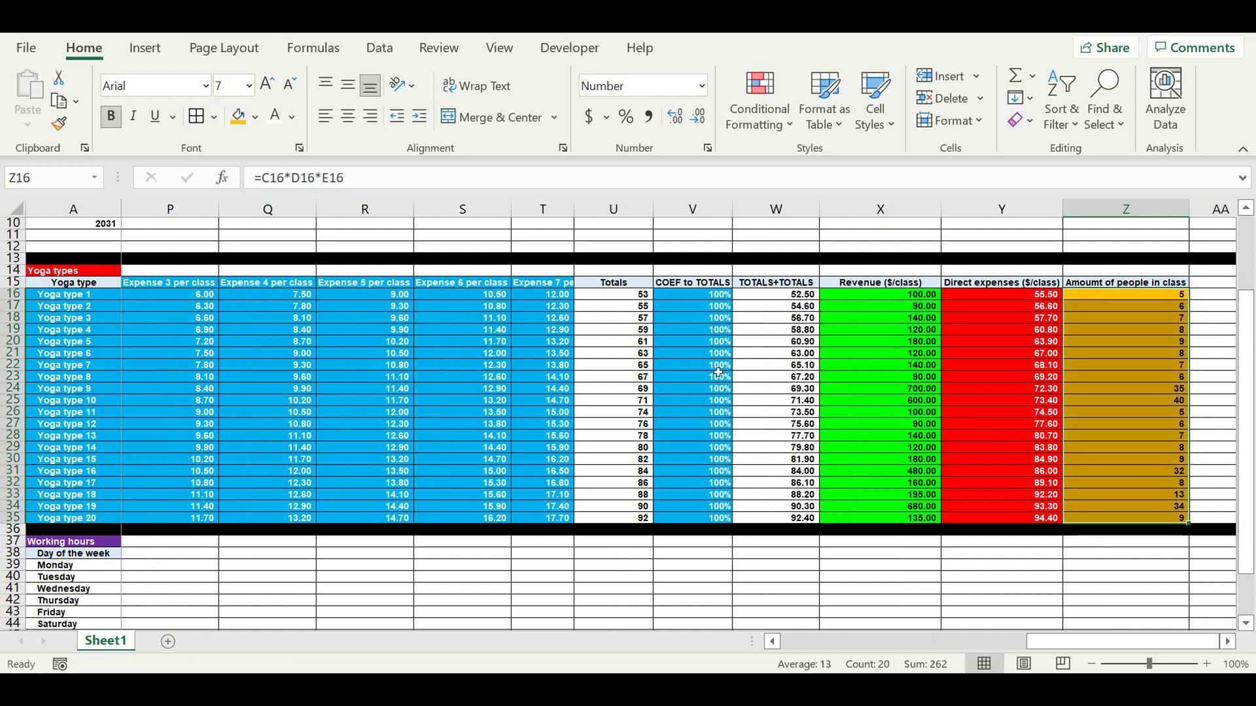
click(748, 377)
Step: Check the linked header cells A49:D49 of the Monday schedule
drag(1073, 650, 829, 649)
scroll(557, 514, down, 1)
scroll(558, 514, down, 3)
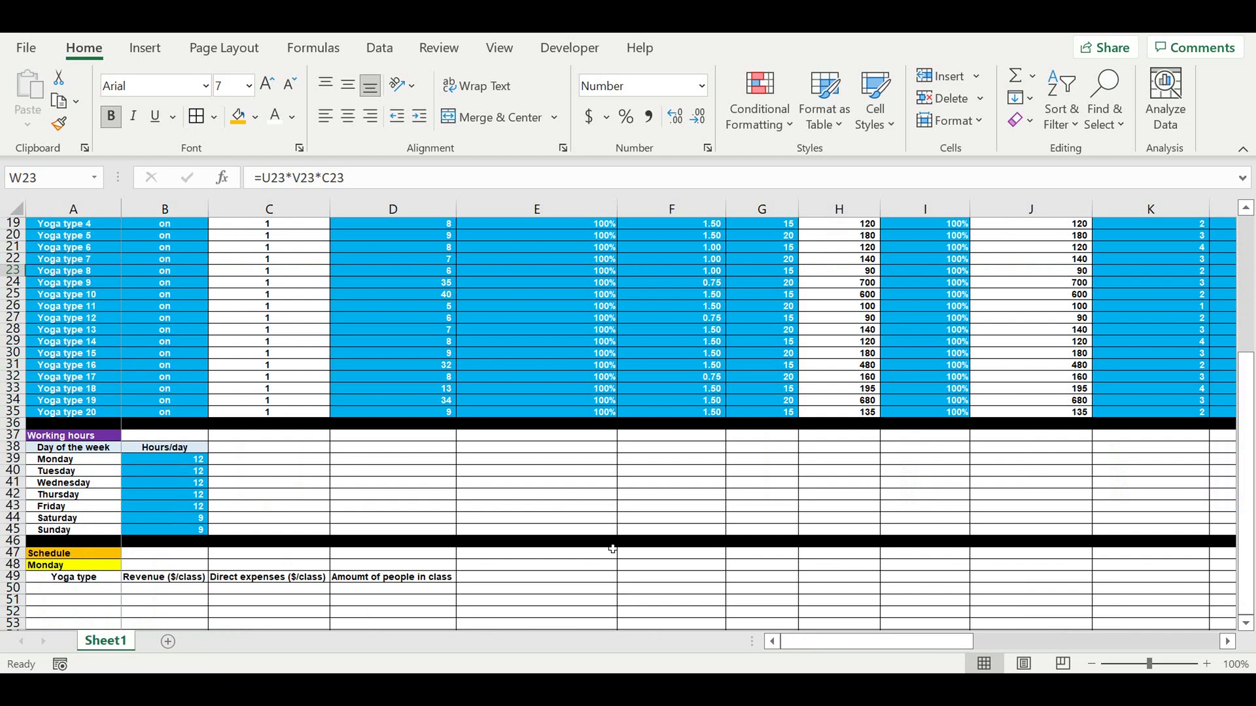
click(390, 578)
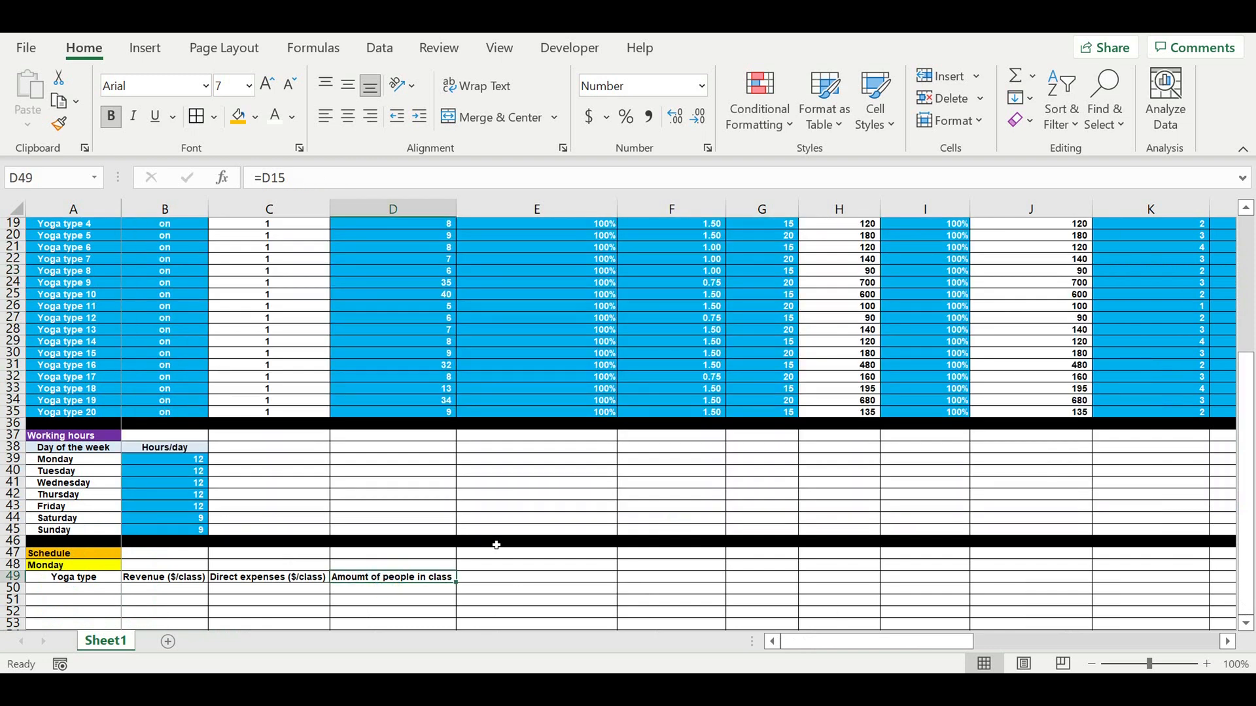
scroll(476, 524, down, 2)
click(145, 509)
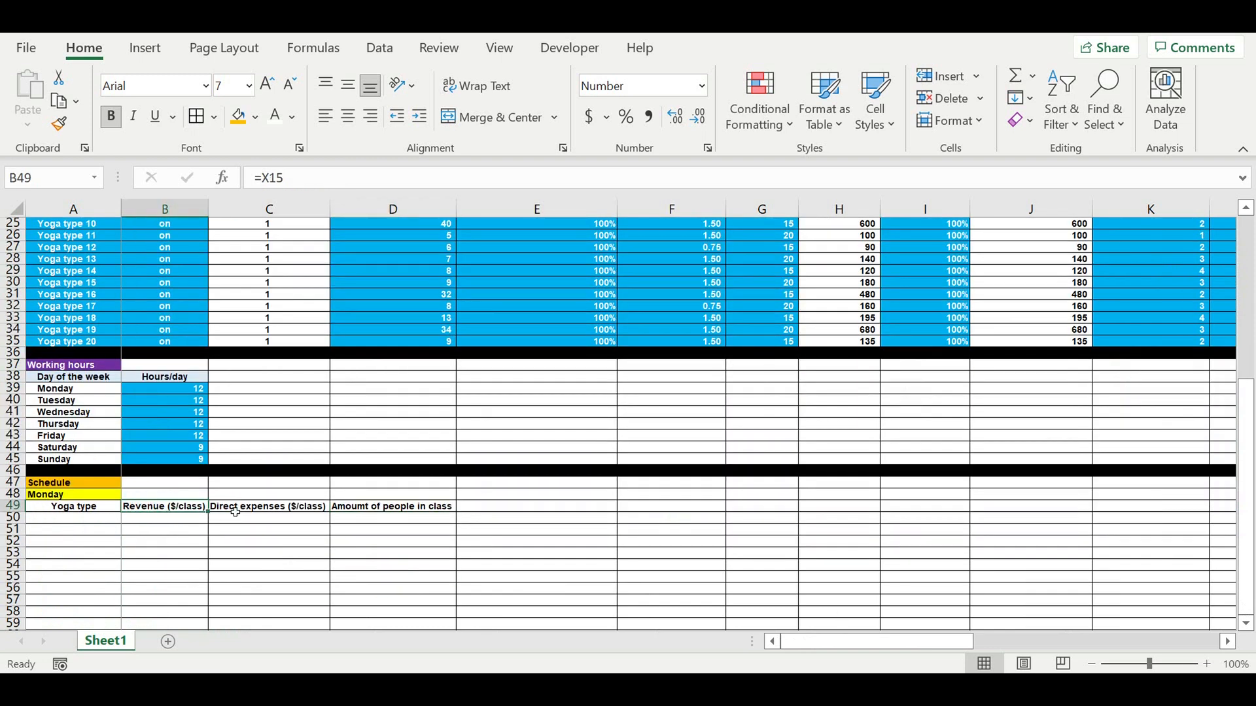
click(239, 509)
click(377, 511)
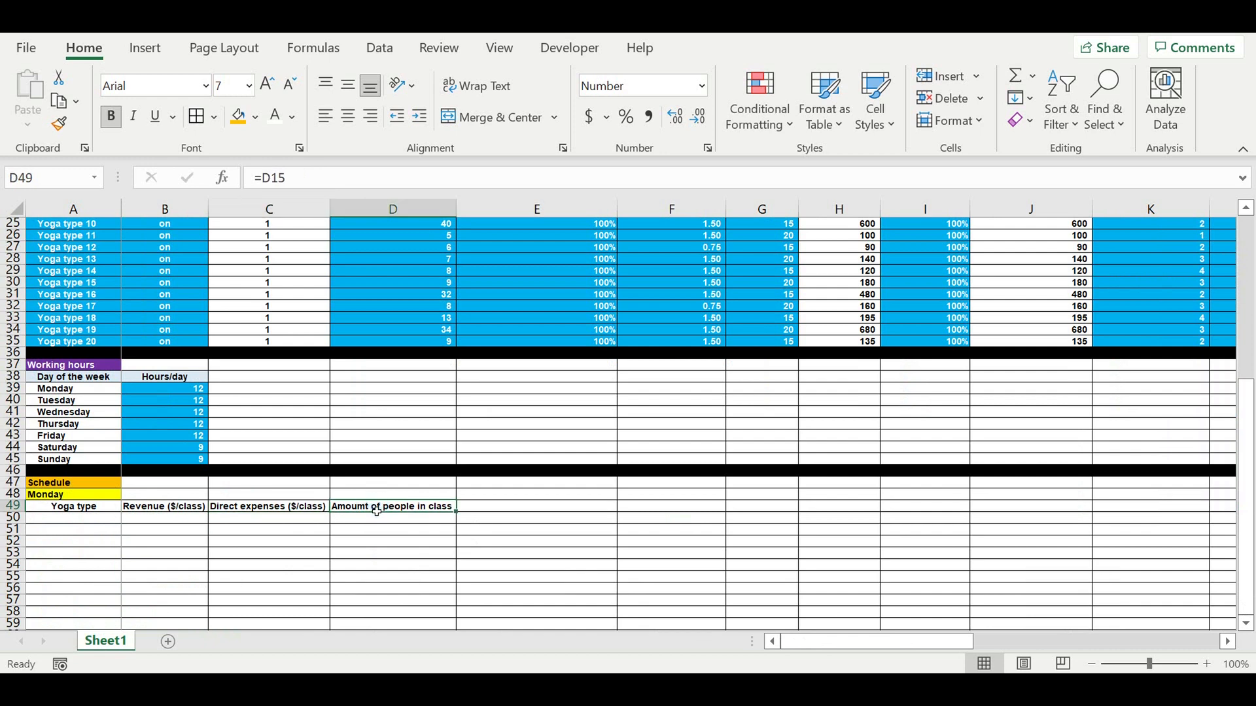
scroll(209, 484, down, 3)
click(97, 402)
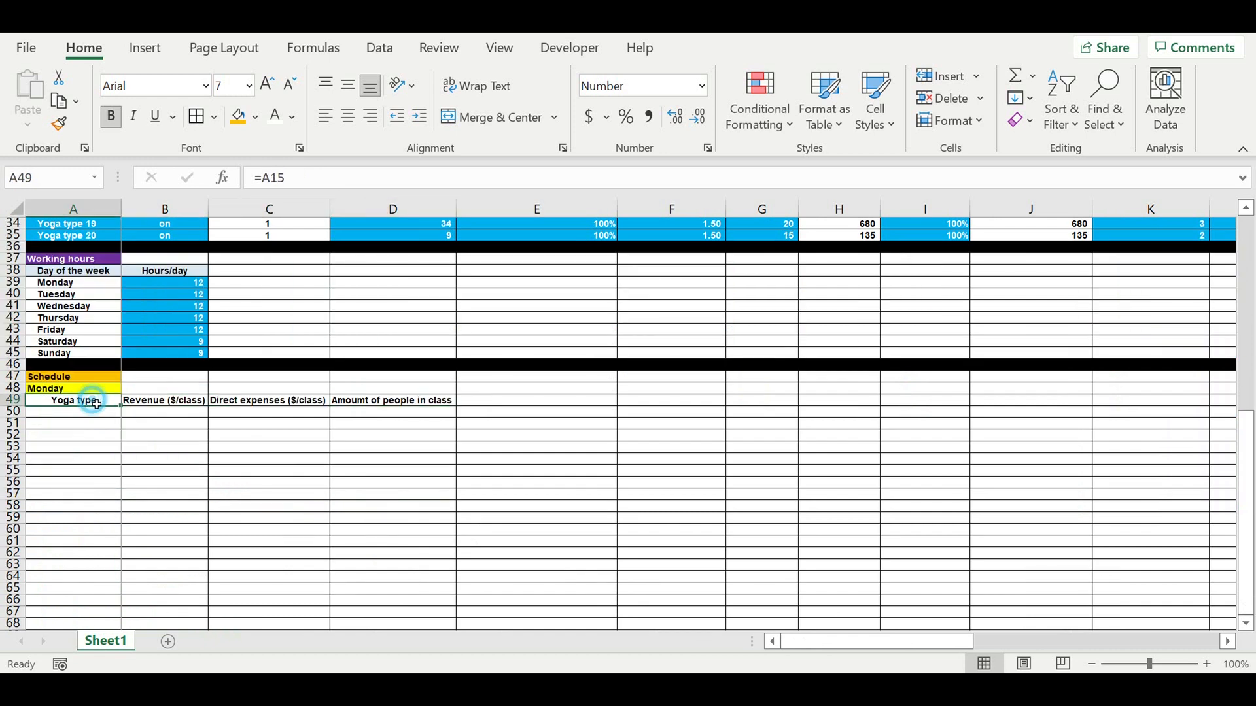
click(501, 400)
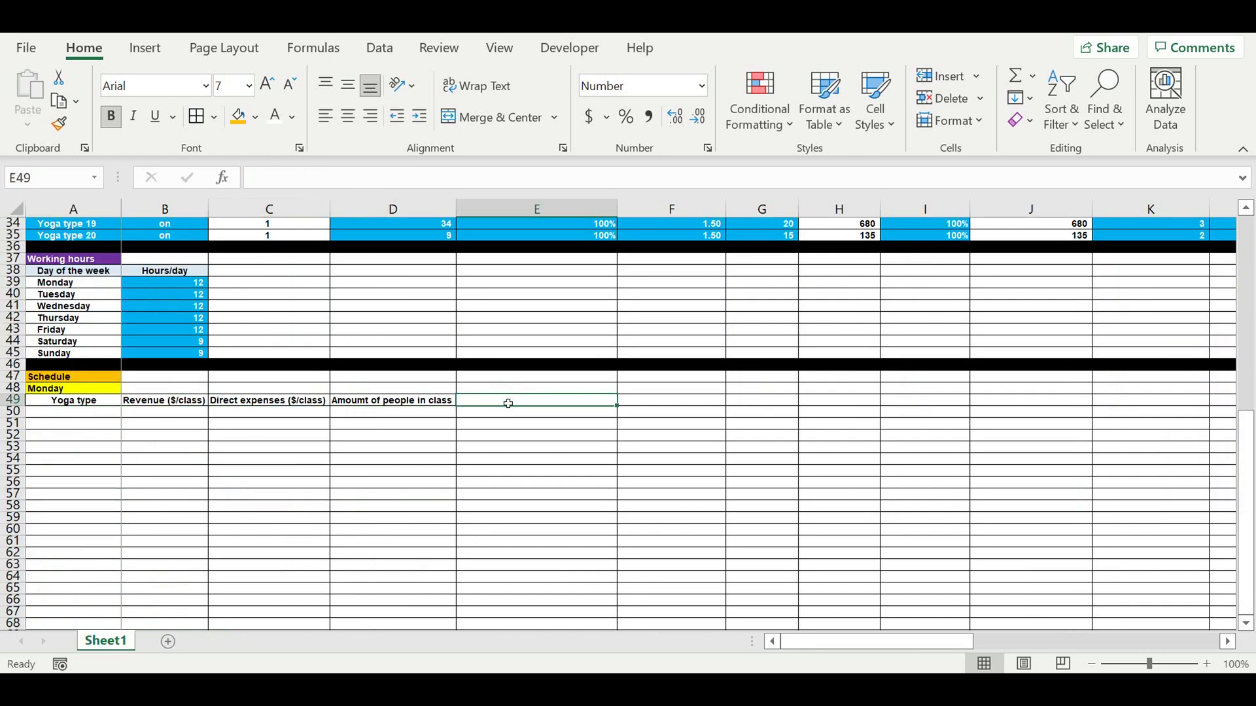
text(=)
scroll(559, 391, up, 8)
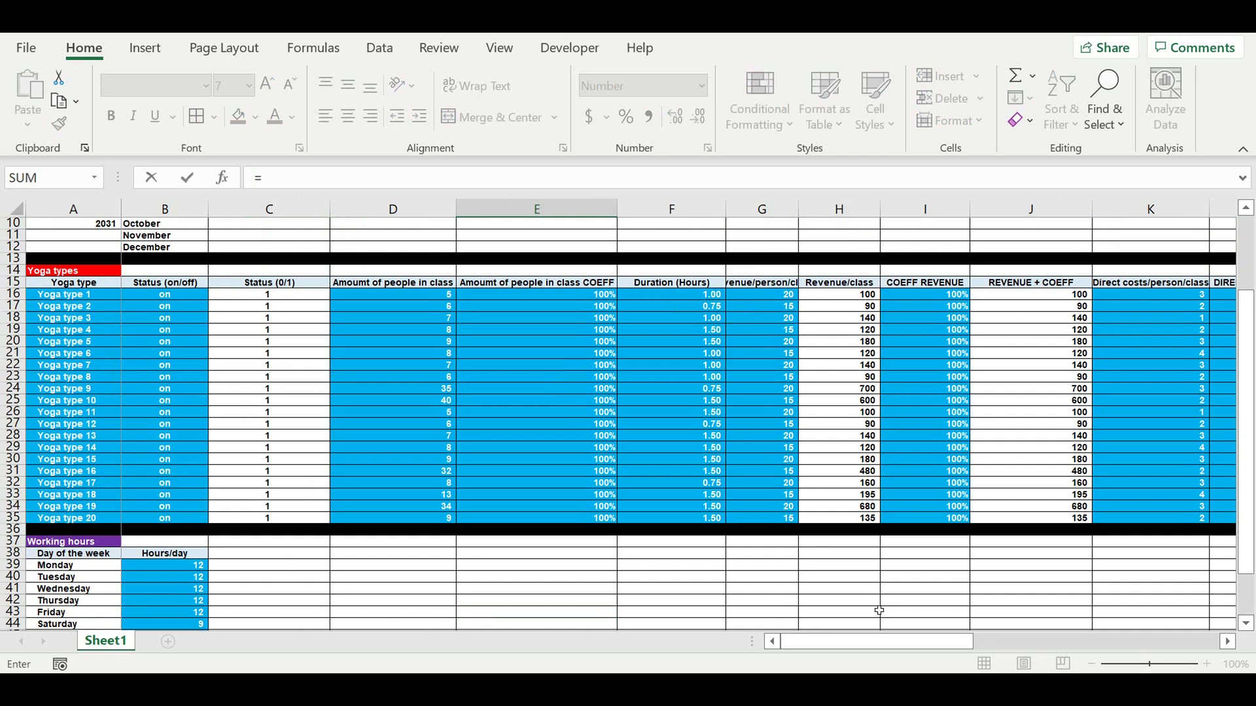
key(Return)
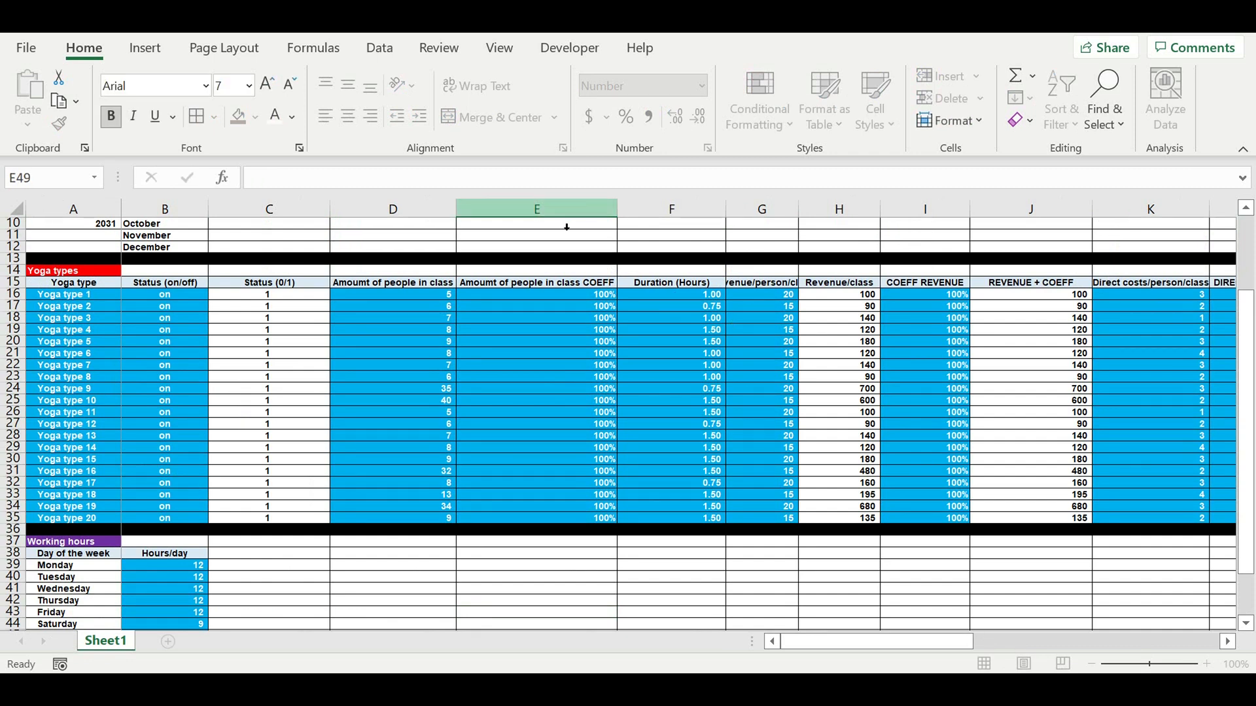
Step: Fill the people-in-class header from Z15 across into AA15
drag(943, 645, 1217, 639)
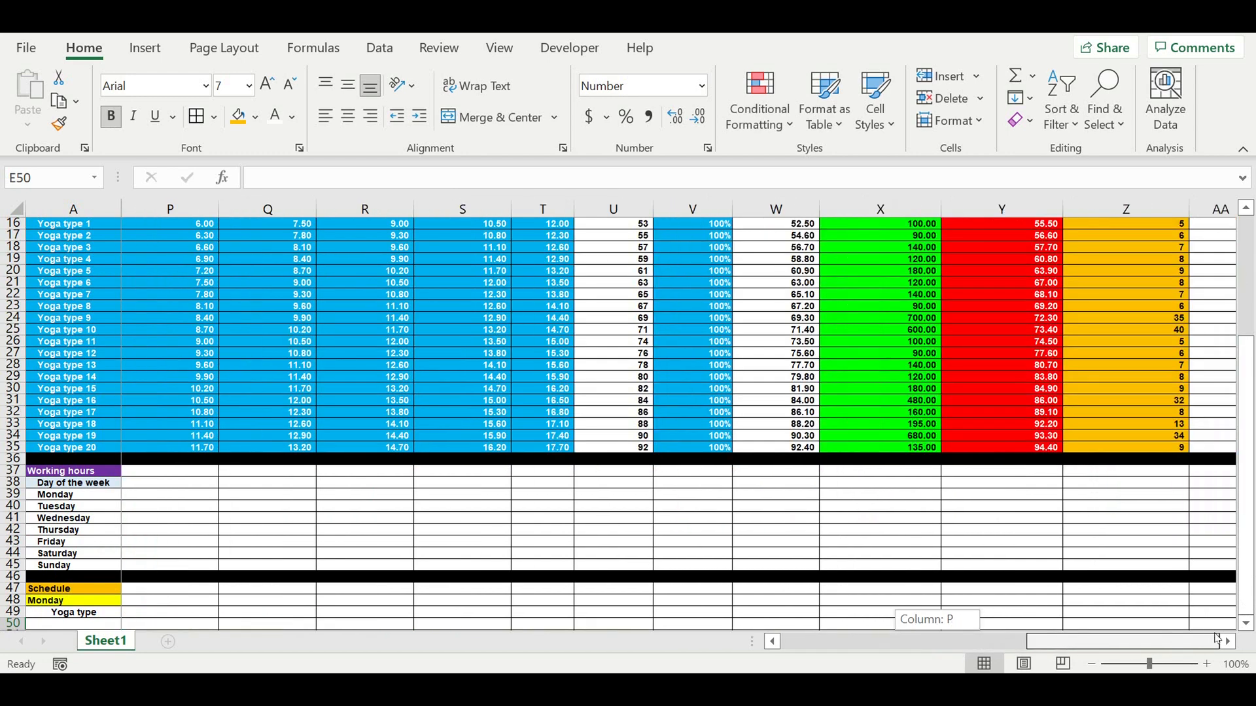
scroll(1198, 382, up, 5)
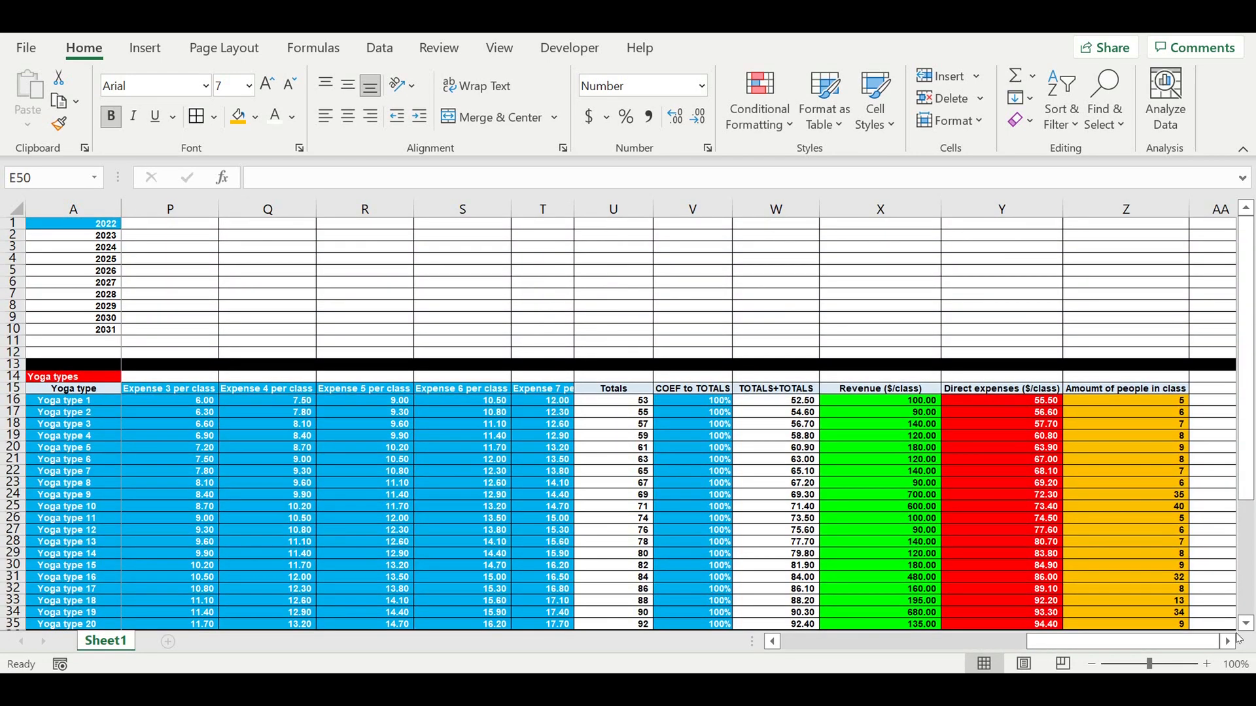
click(1228, 643)
click(974, 388)
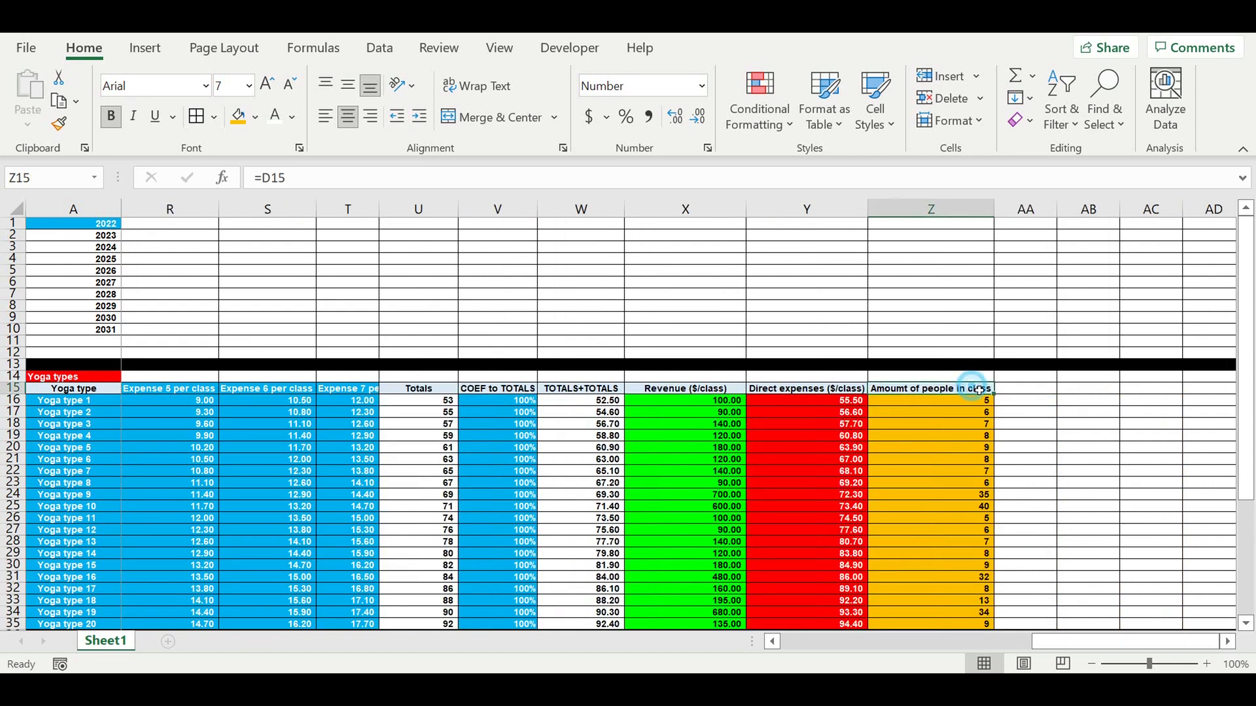
drag(994, 393, 1044, 395)
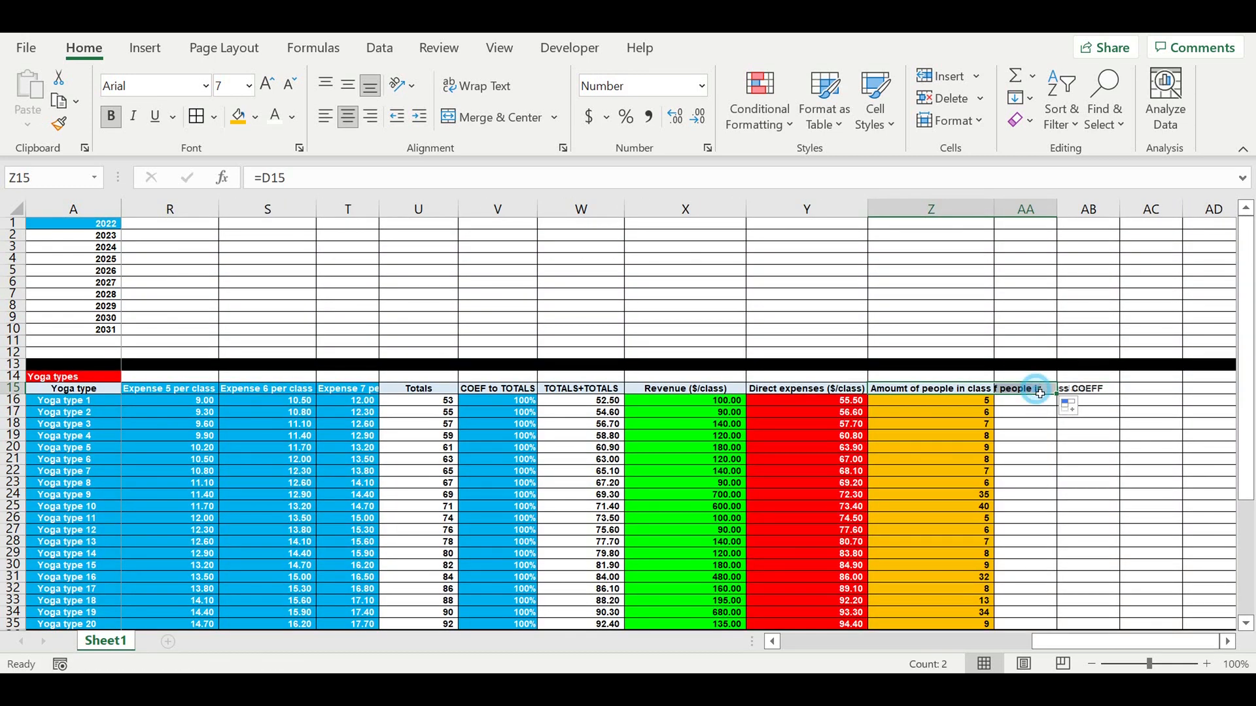
Step: Enter the formula =C16*F16 in AA15
text(=)
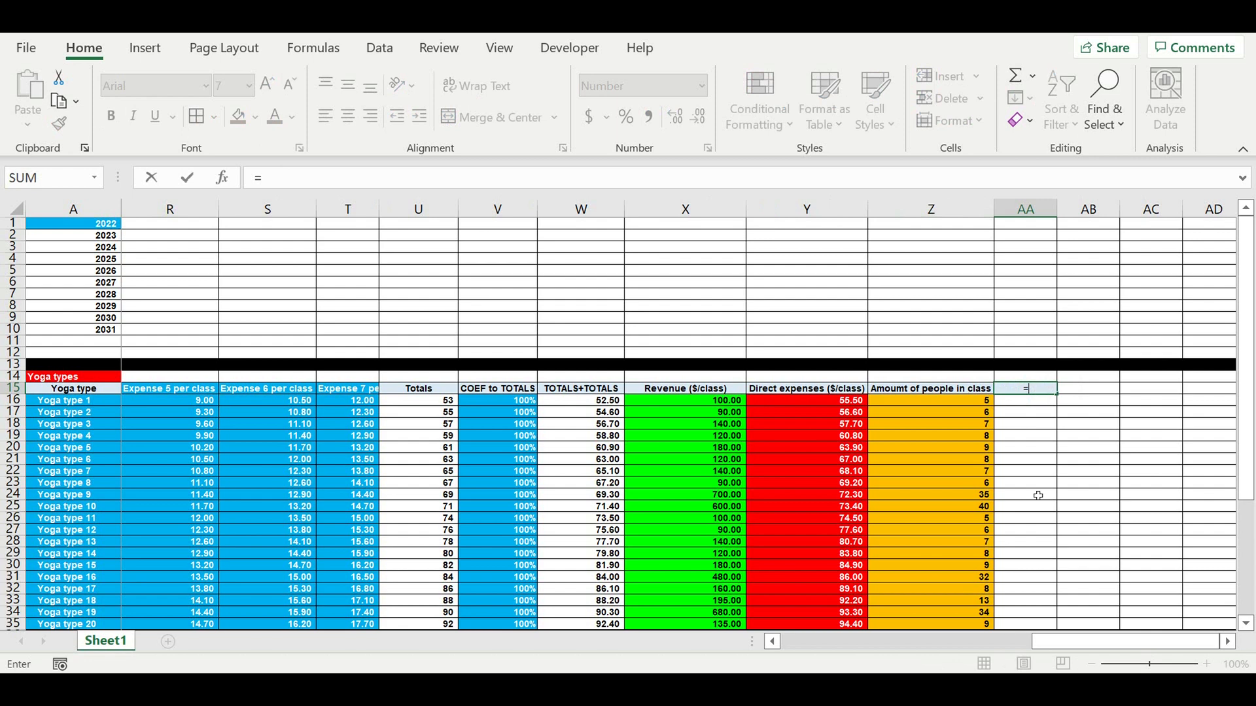
drag(1045, 644, 770, 648)
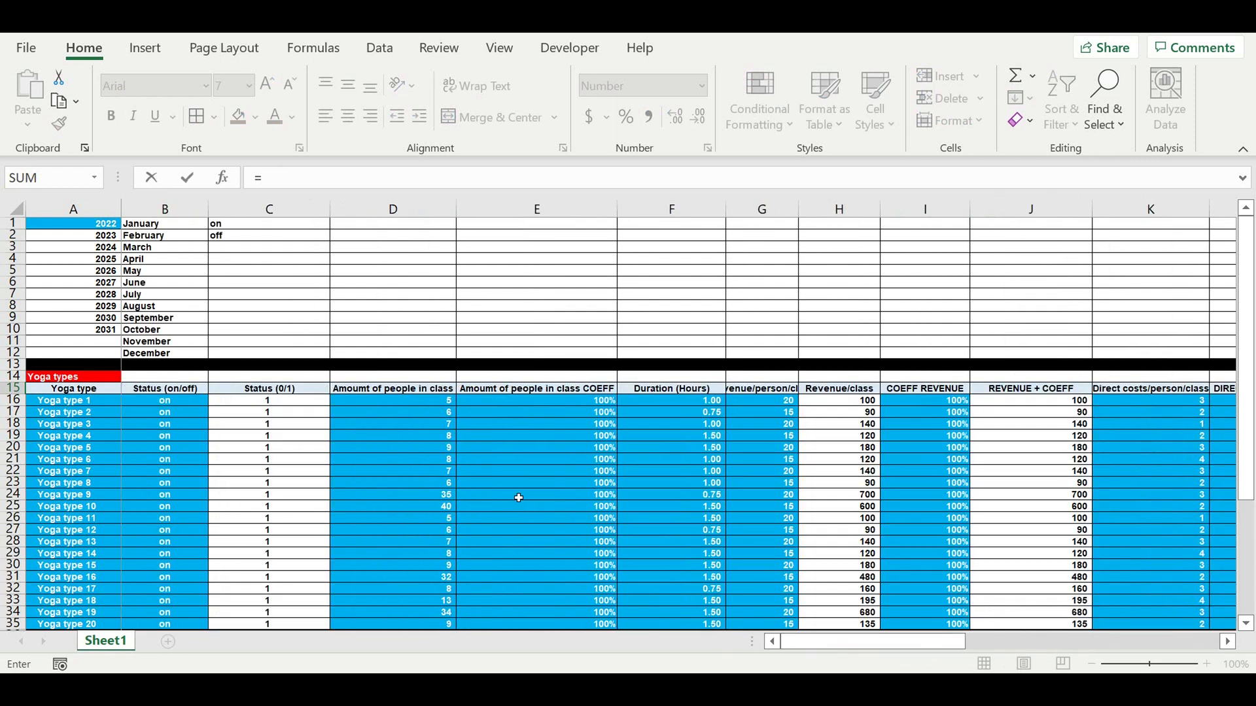
click(237, 405)
text(*)
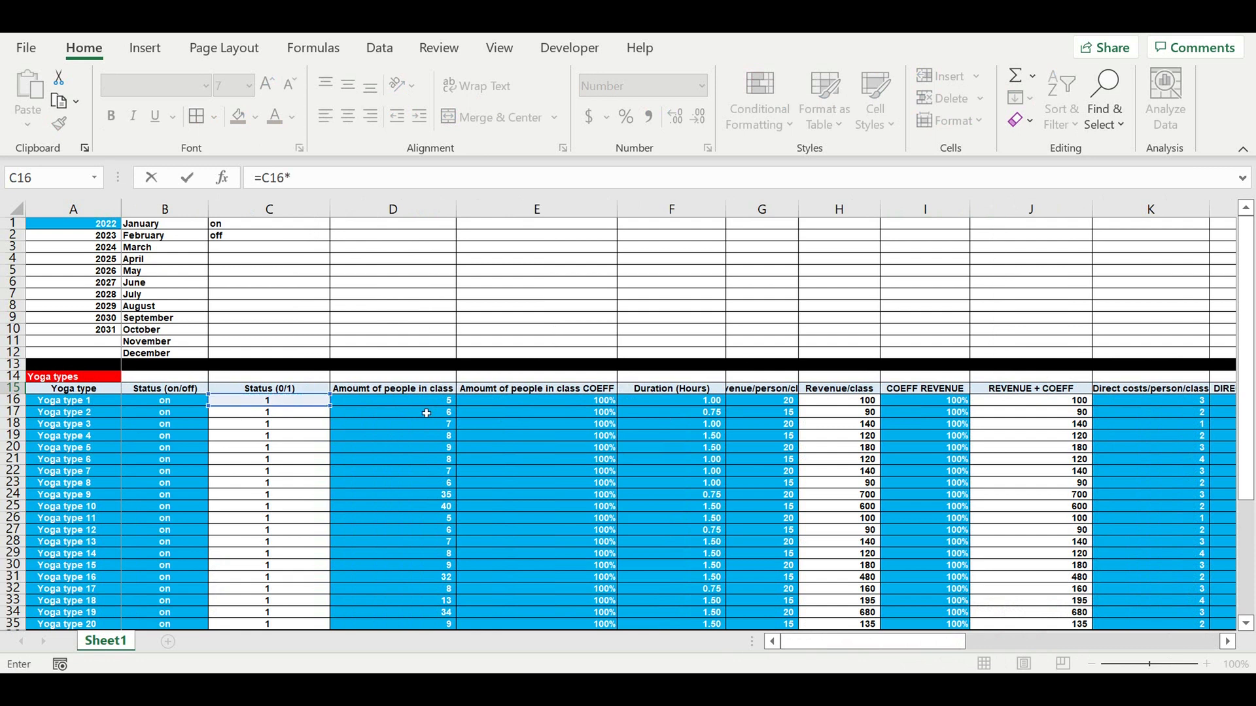
click(714, 406)
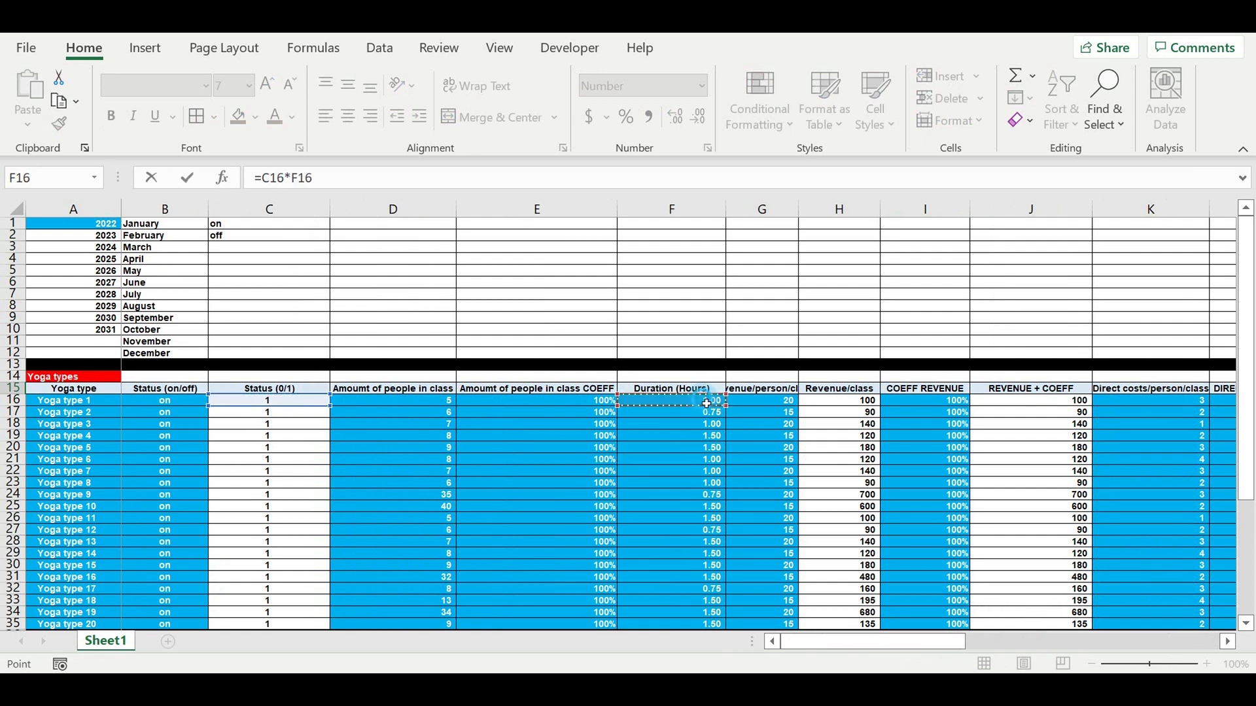
key(Return)
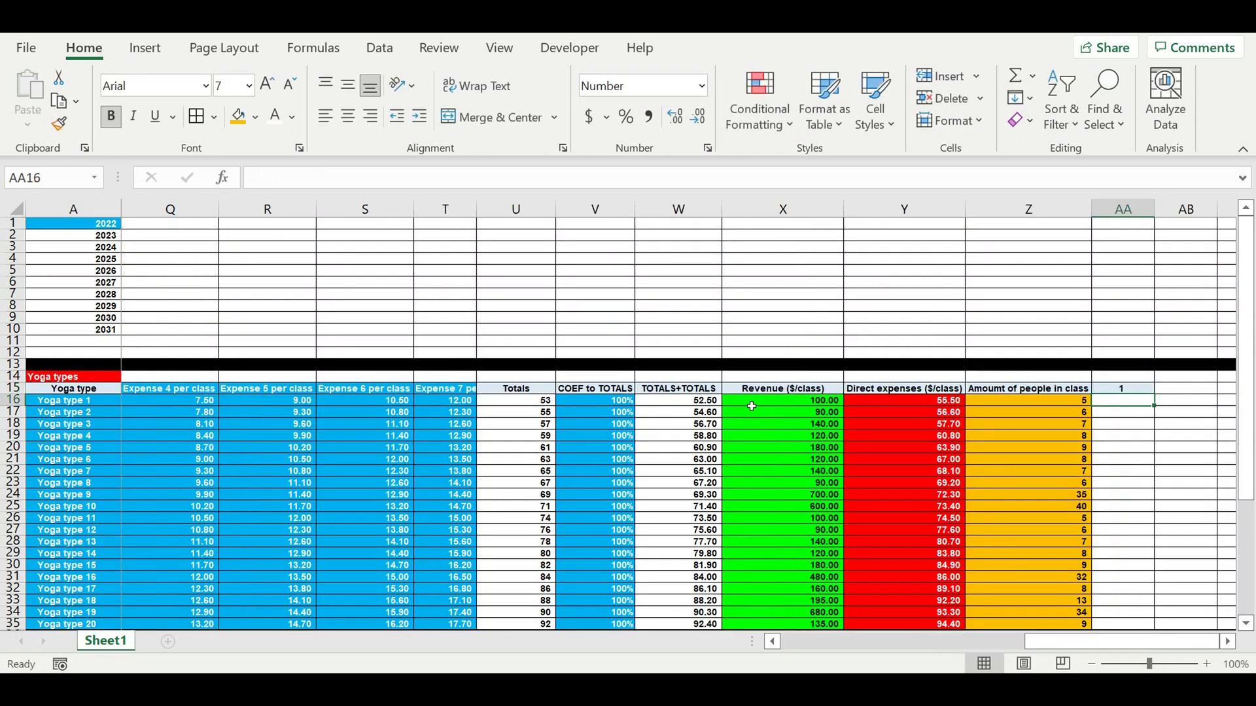
Step: Link header cell AA15 to the Duration (Hours) header in F15 and widen column AA to fit it
click(1120, 389)
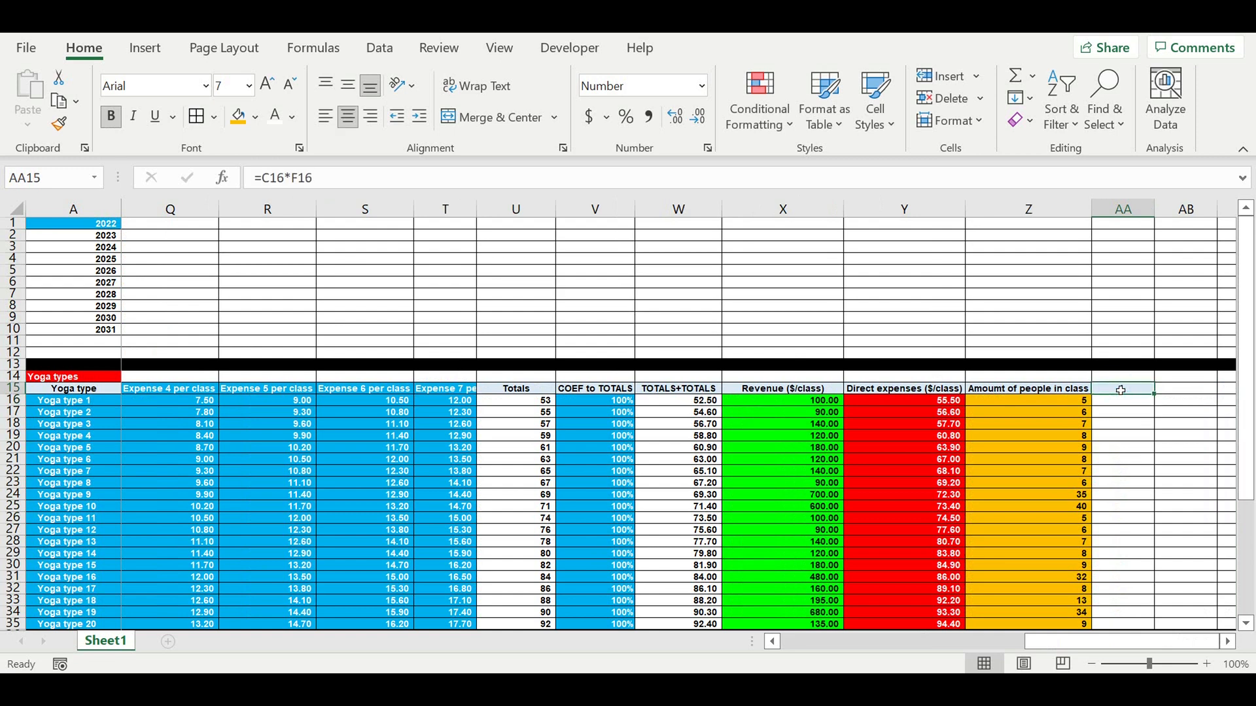
text(=)
drag(1055, 642, 560, 638)
click(673, 390)
key(Return)
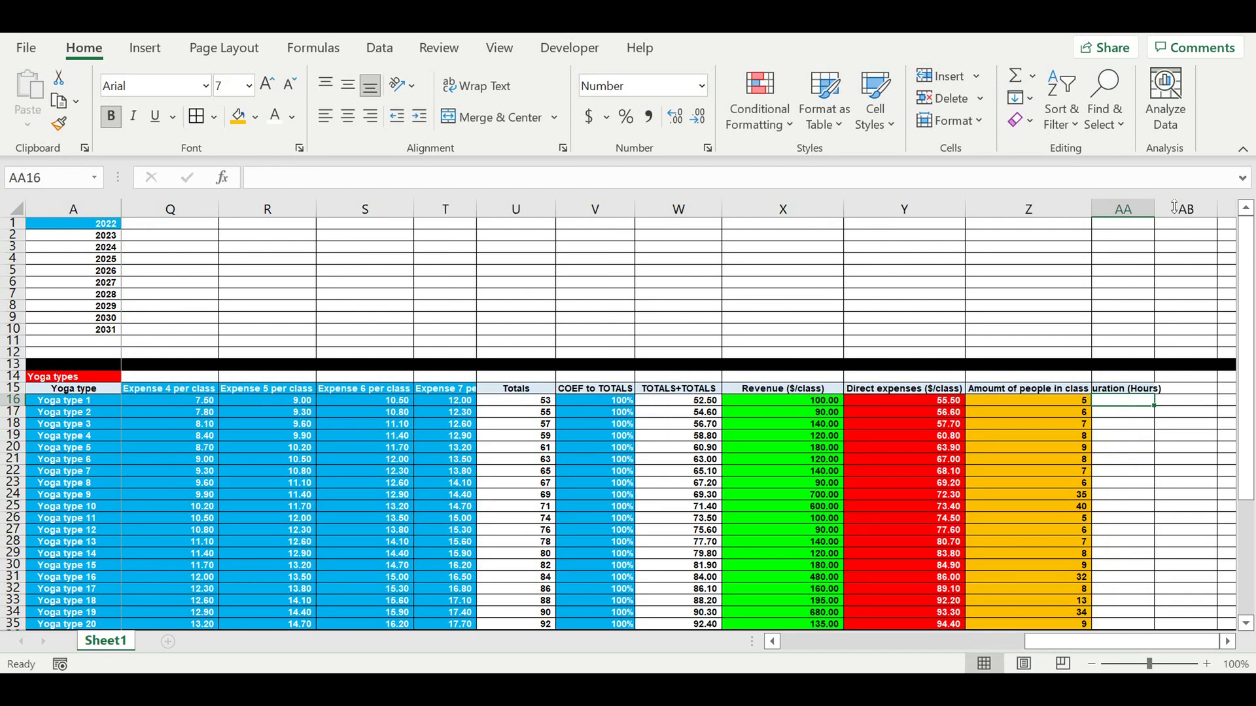
double_click(1155, 215)
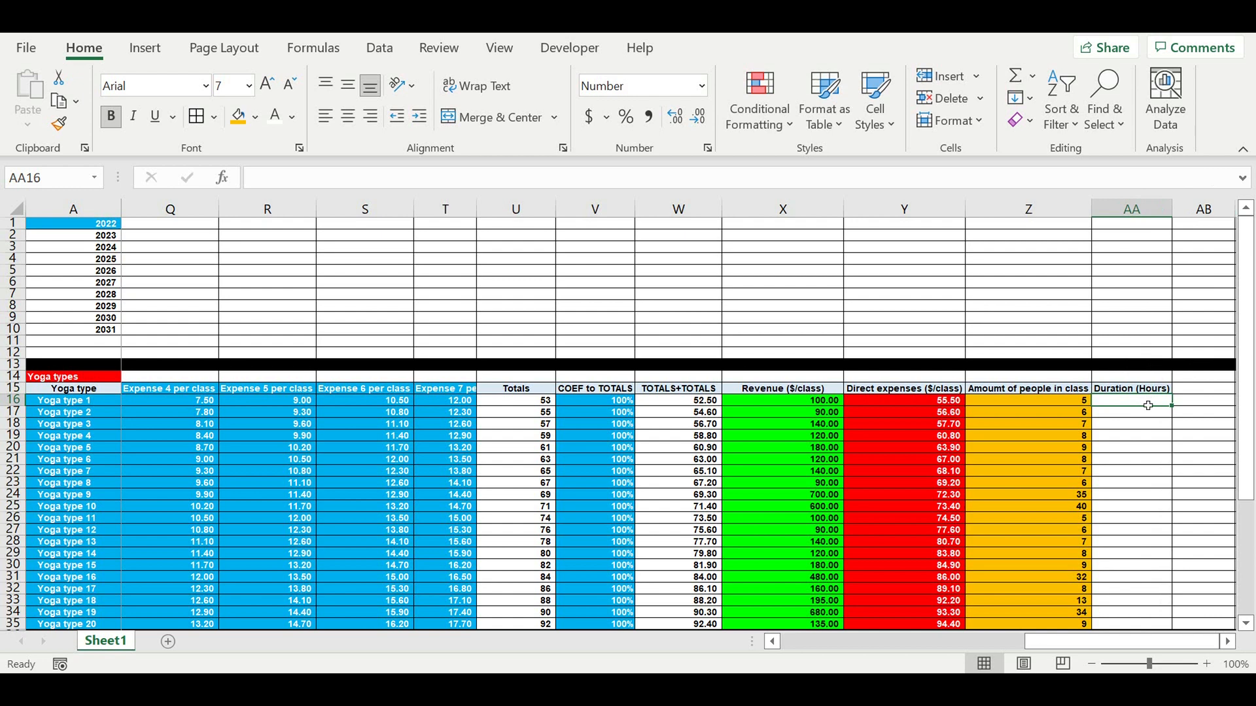
Step: Enter the formula =C16*F16 in AA16, multiplying the yoga type's status by its duration
text(=)
drag(1057, 640, 562, 641)
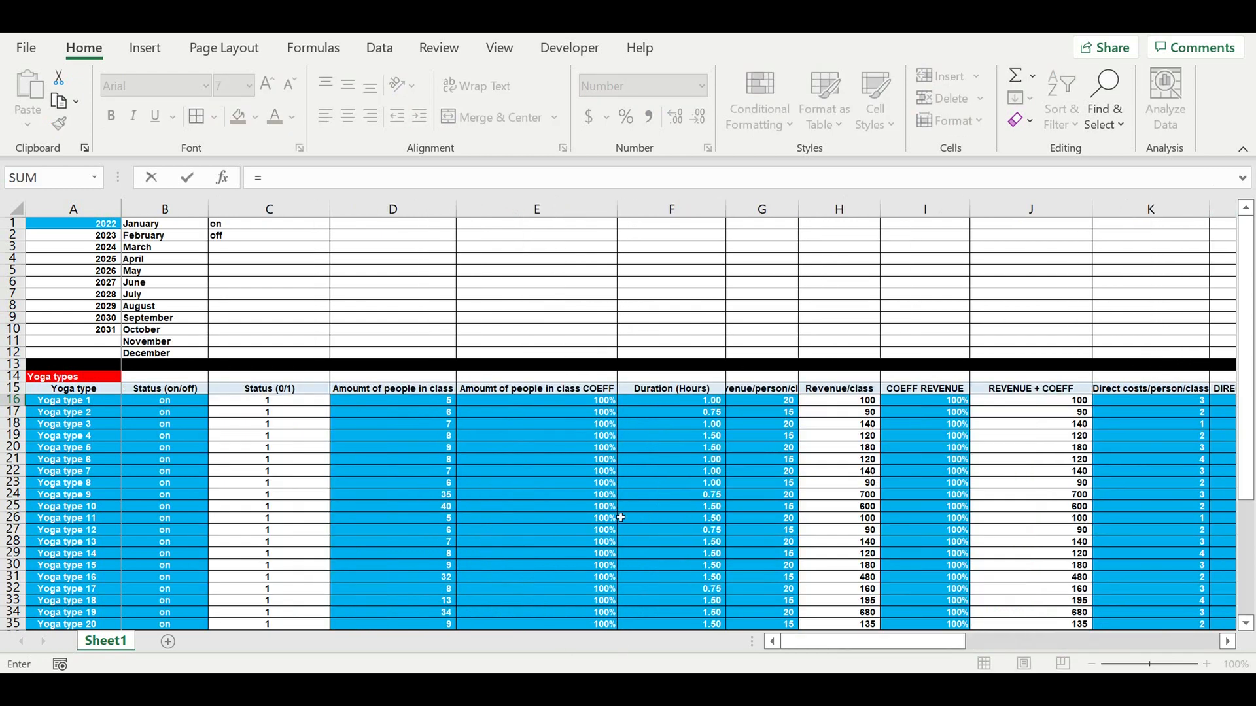
click(279, 401)
text(*)
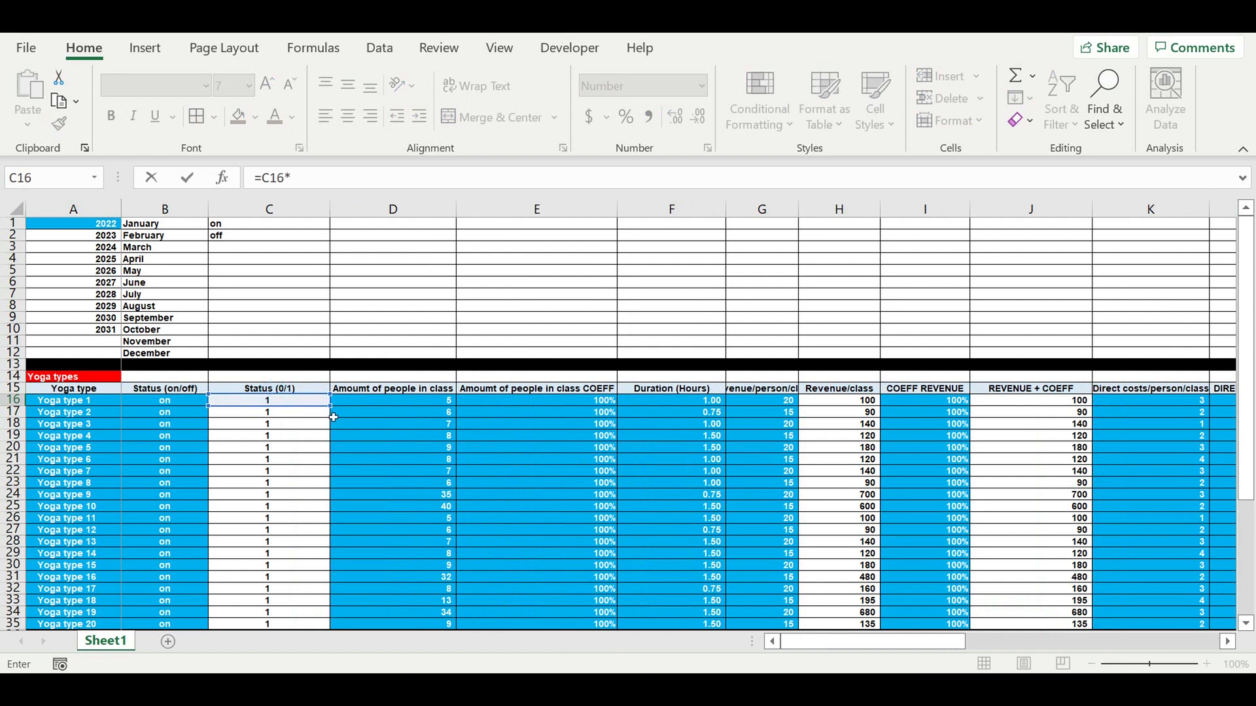
click(684, 402)
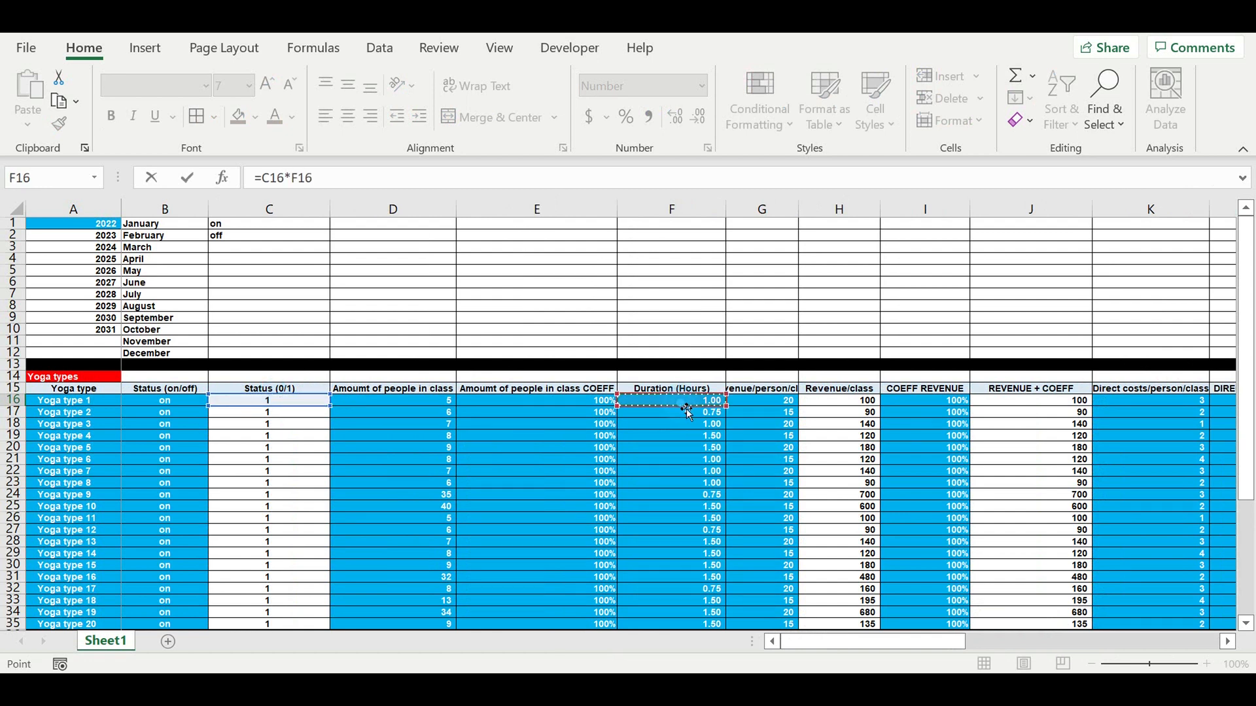
key(Return)
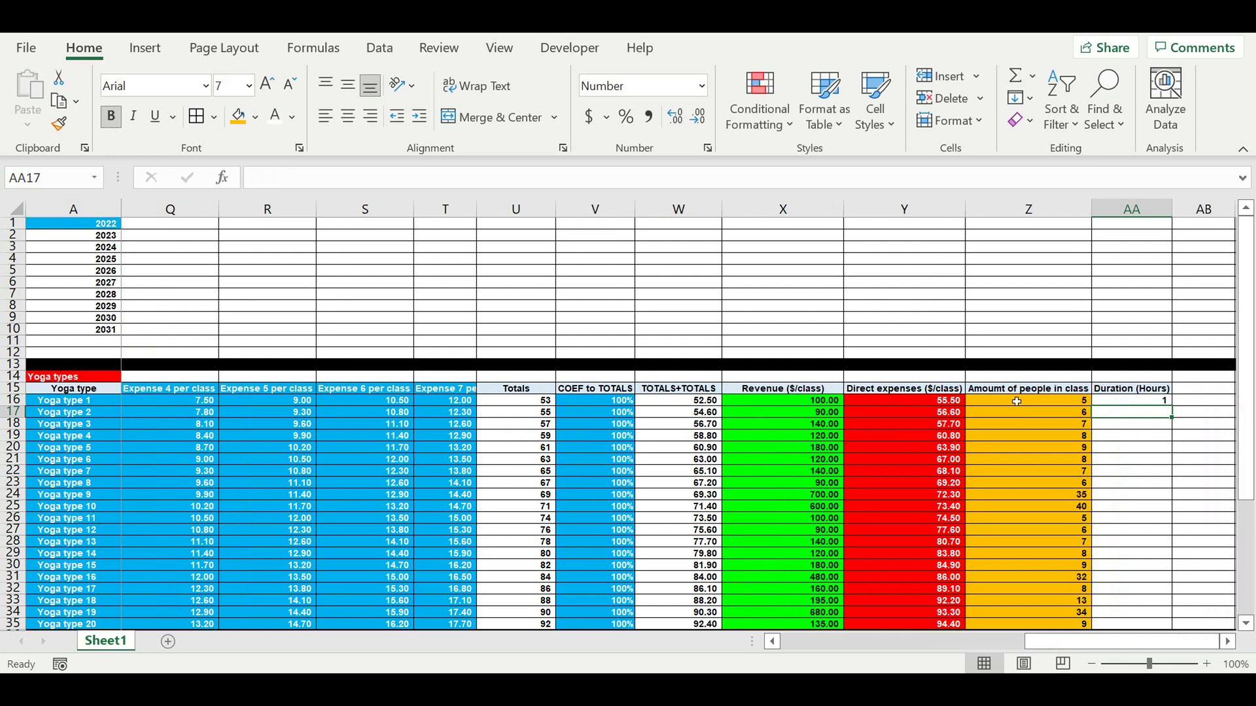
Step: Show AA16 with two decimal places and fill its formula down to AA35
click(1153, 401)
click(675, 116)
click(675, 116)
drag(1171, 406, 1120, 450)
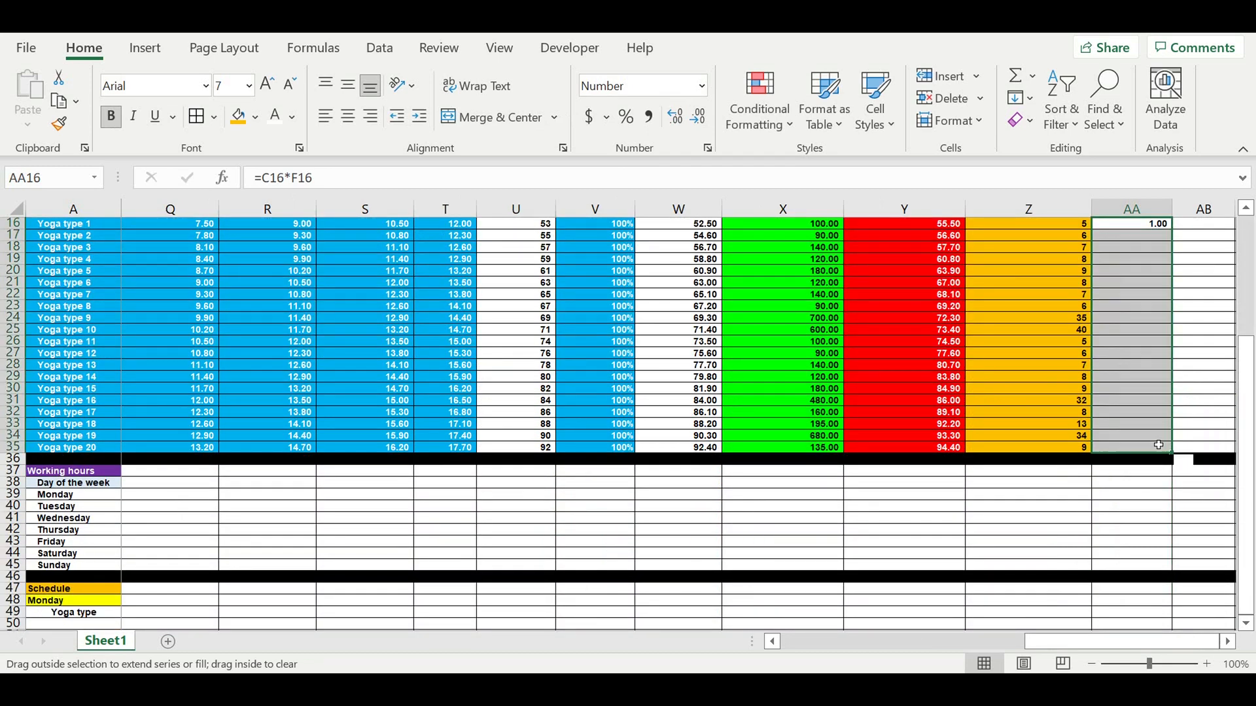
Step: Colour the duration cells AA16:AA35 light gold
click(256, 116)
click(357, 195)
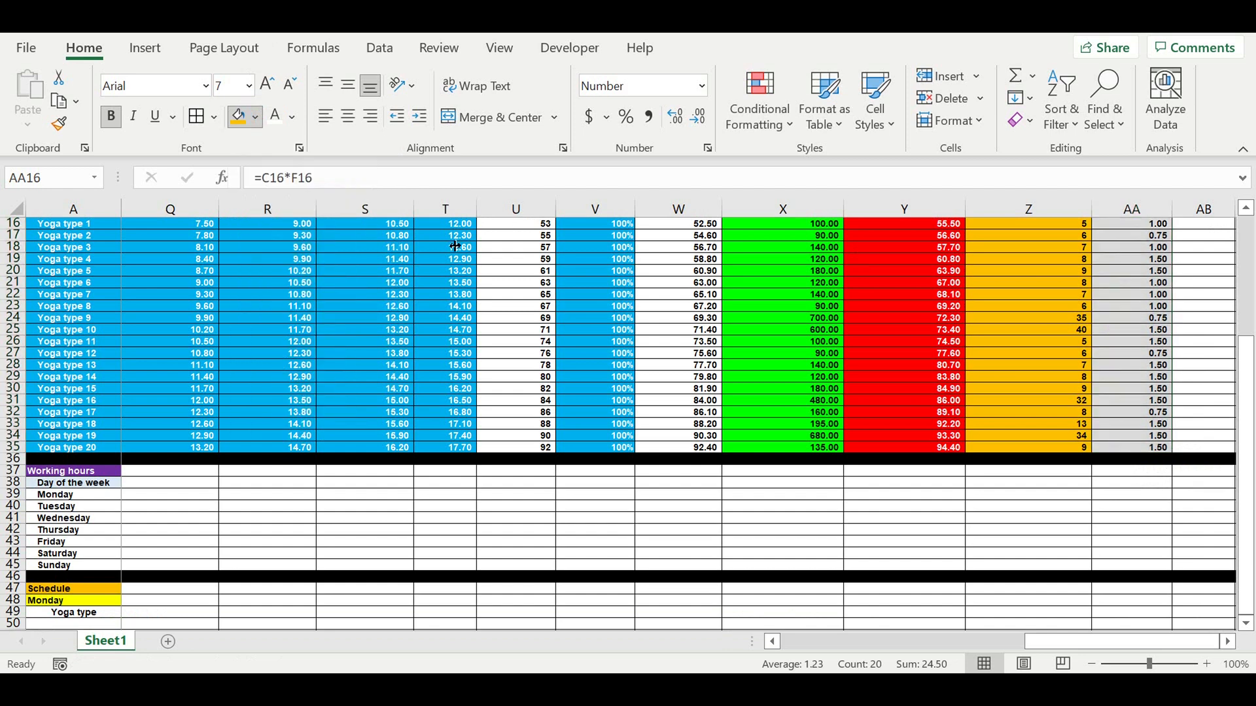
click(825, 367)
click(717, 472)
Step: Link E49 in the Monday schedule to the Duration (Hours) header in AA15
drag(1024, 647, 367, 641)
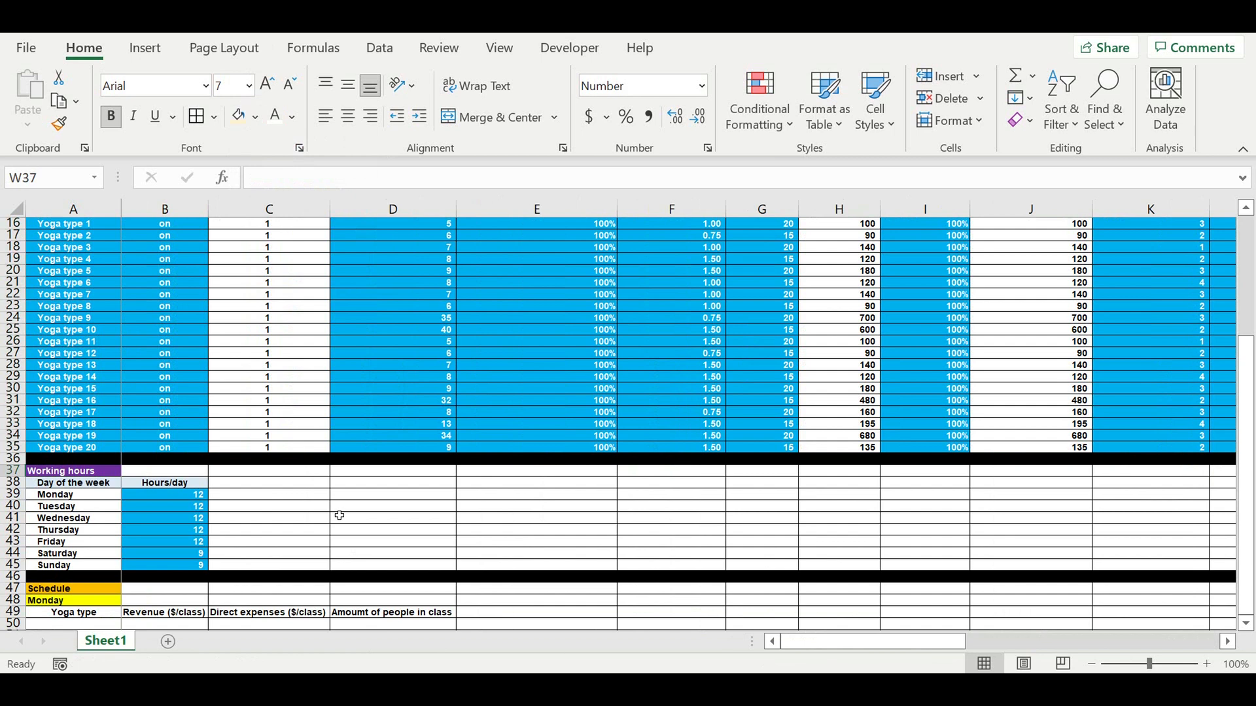
scroll(453, 540, down, 1)
click(449, 575)
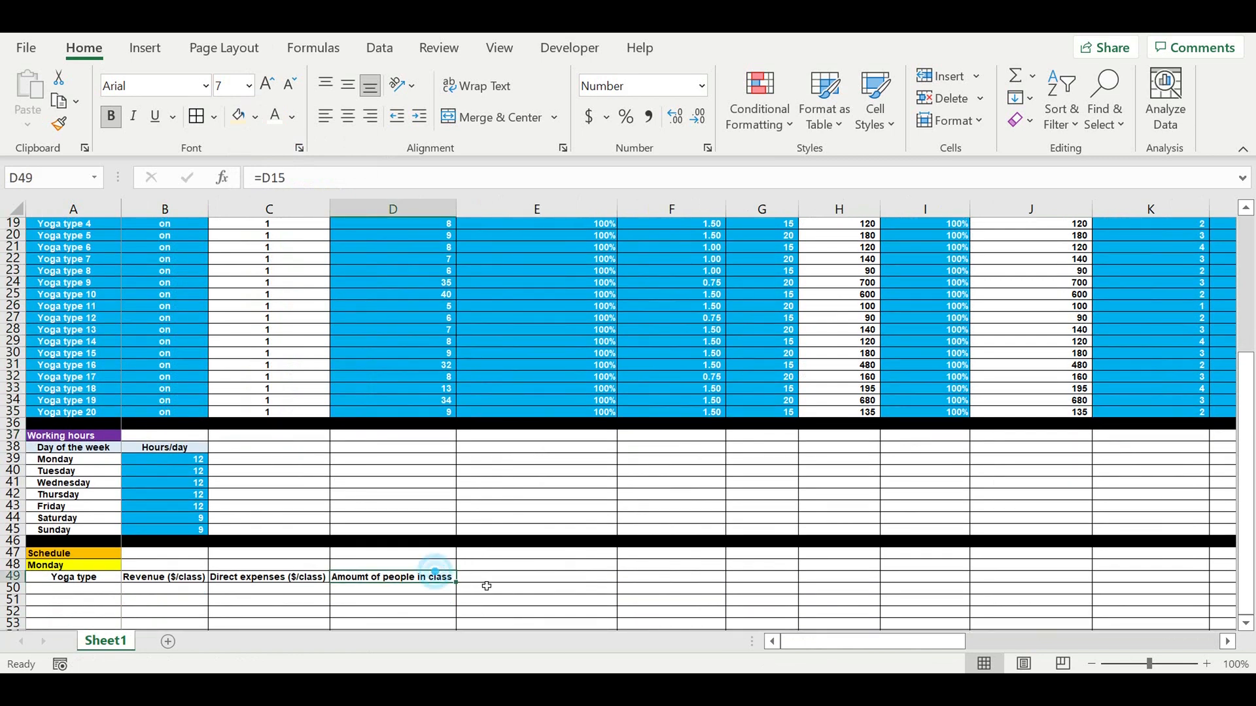
click(491, 579)
text(=)
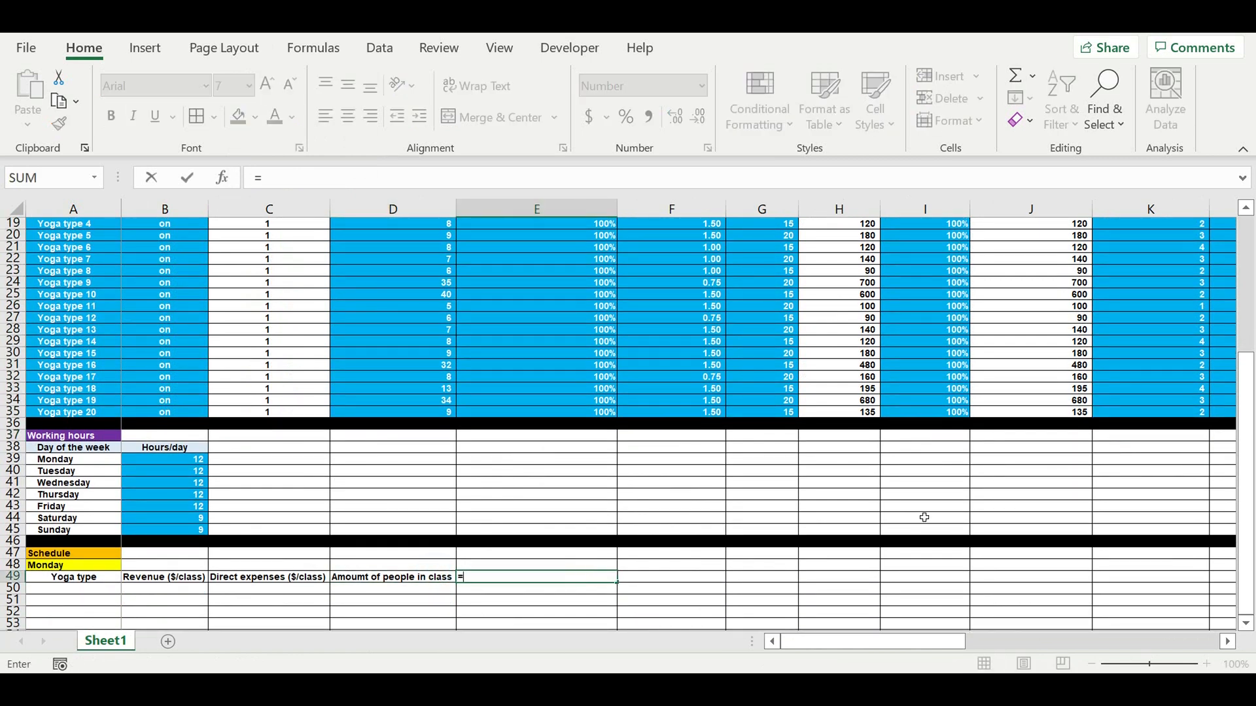
drag(1247, 573, 1245, 340)
drag(896, 641, 1093, 643)
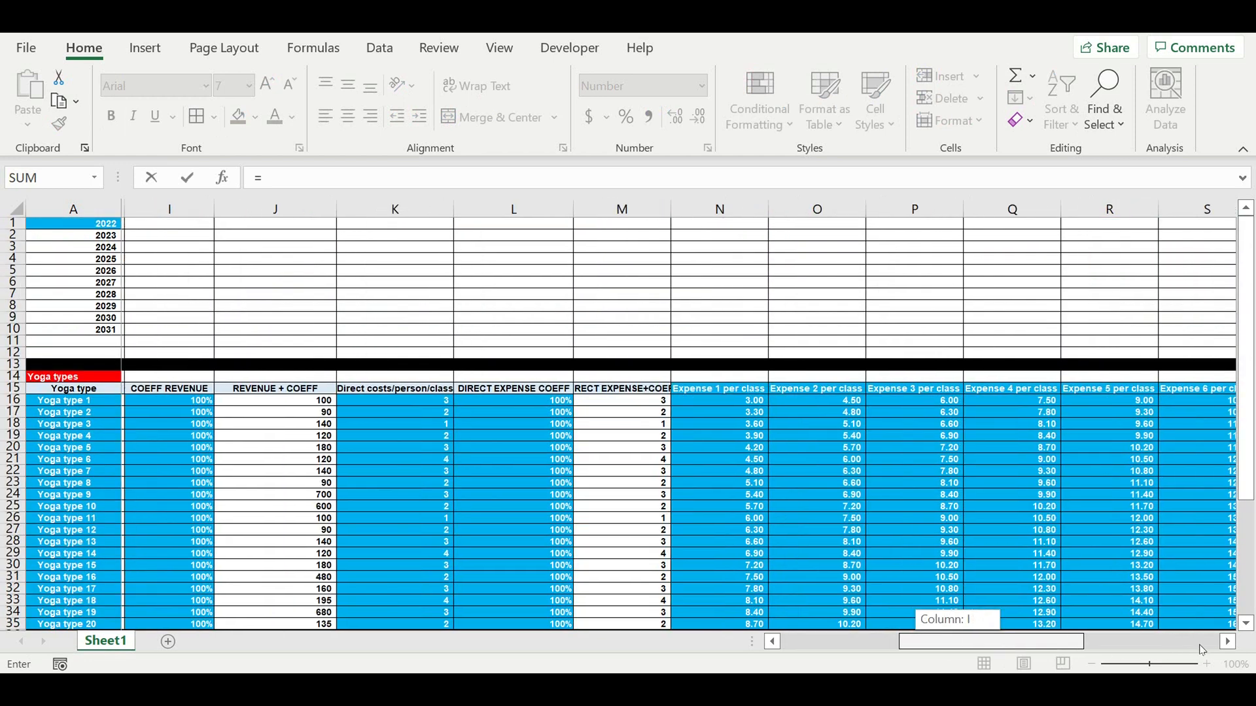
drag(1204, 649, 1248, 648)
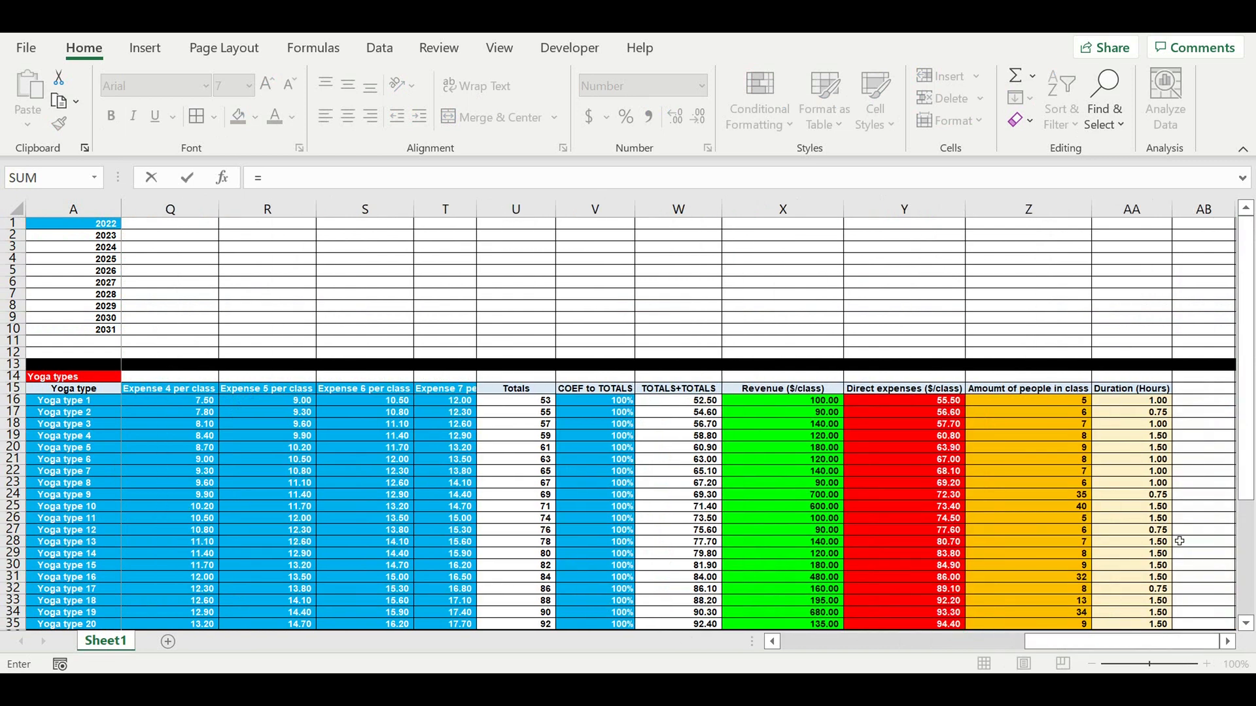
click(1128, 391)
key(Return)
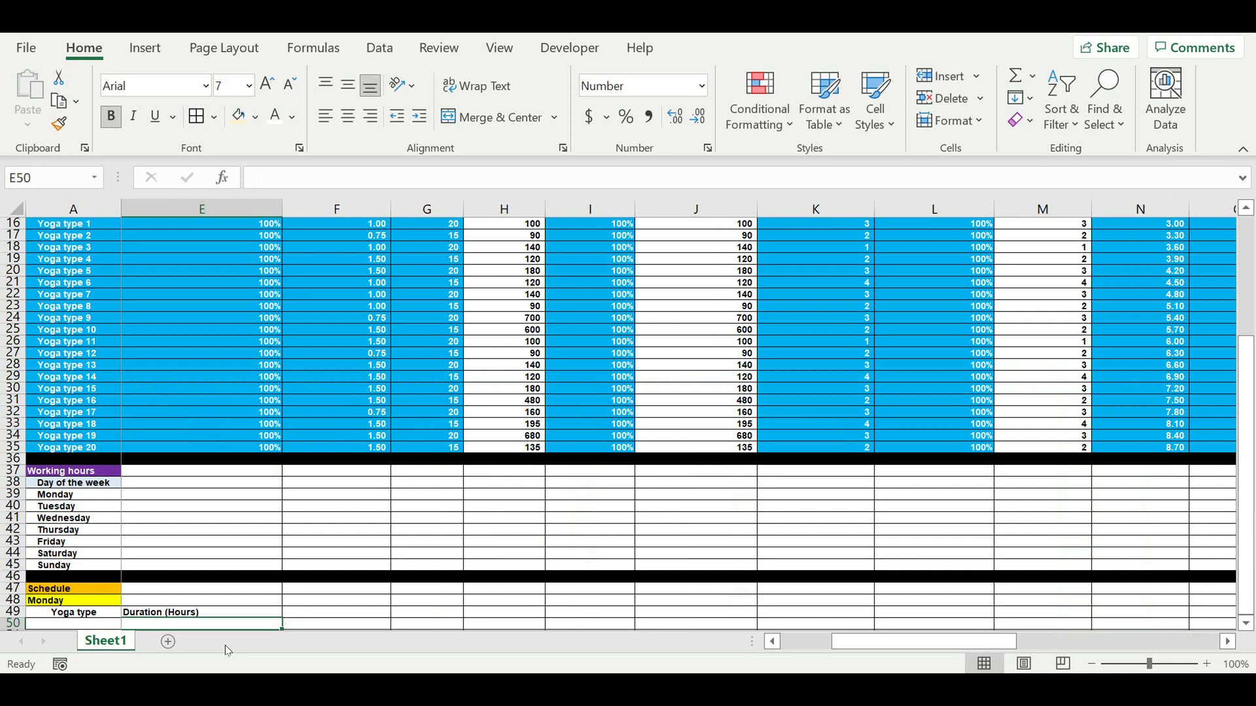
Step: Toggle the centring of the Monday schedule headers A49:E49 and fill them light blue
scroll(248, 596, down, 3)
drag(922, 643, 864, 643)
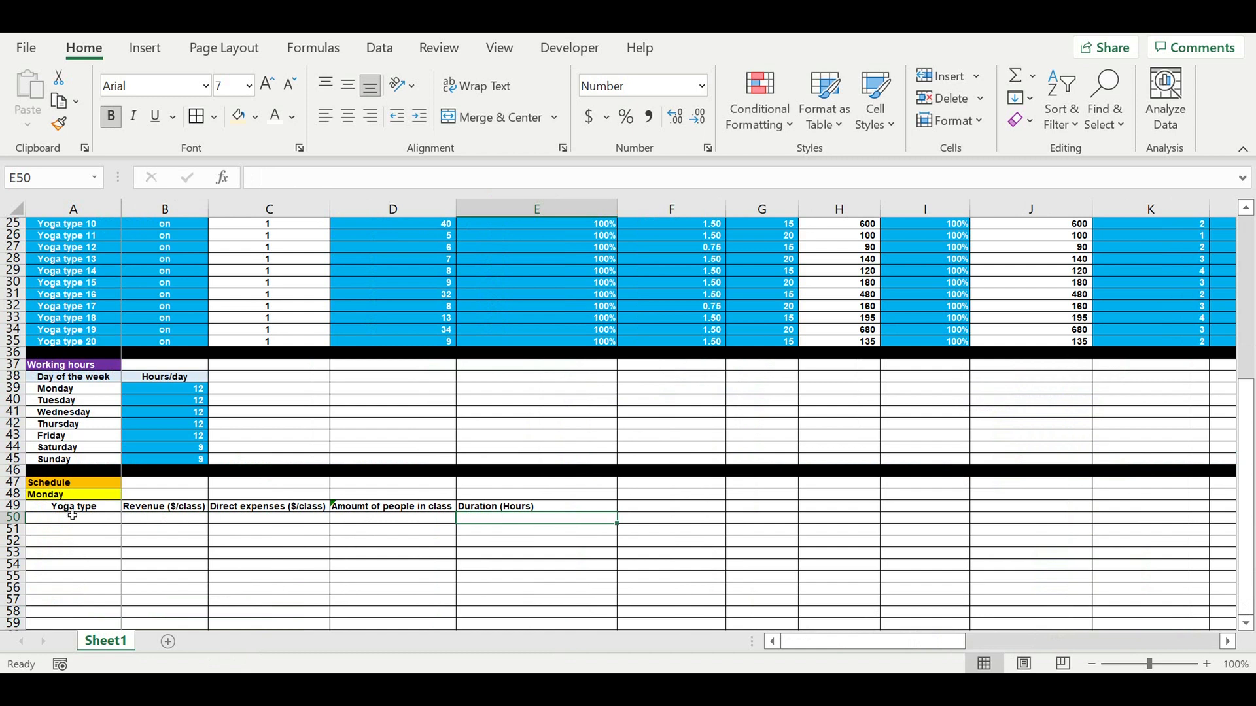
drag(67, 510, 532, 508)
click(349, 116)
click(255, 116)
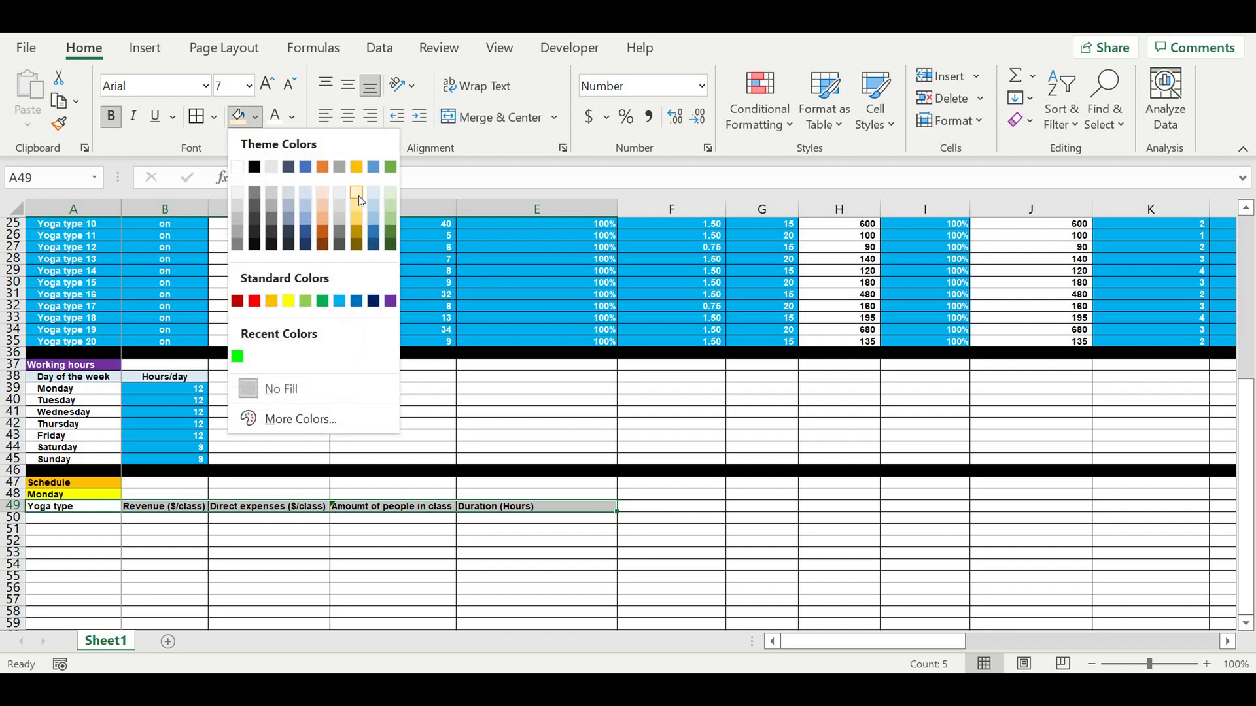
click(375, 204)
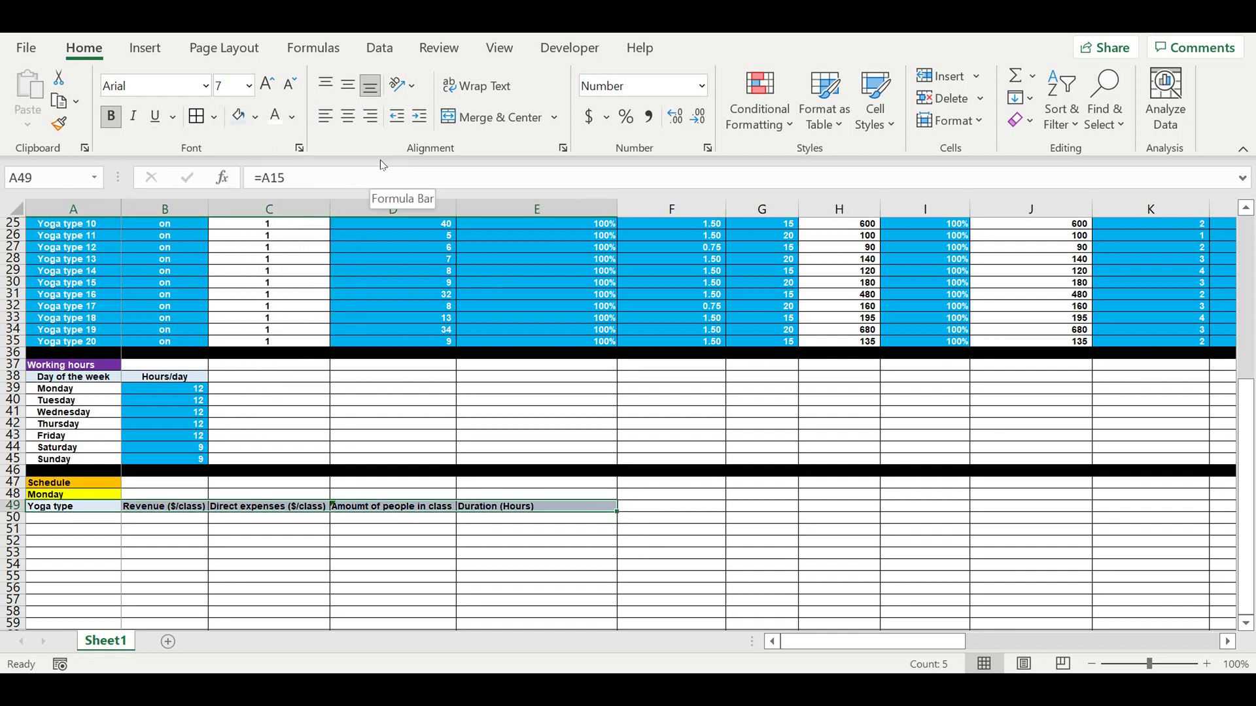
Step: Centre the Monday schedule headers in A49:E49
click(348, 121)
click(275, 552)
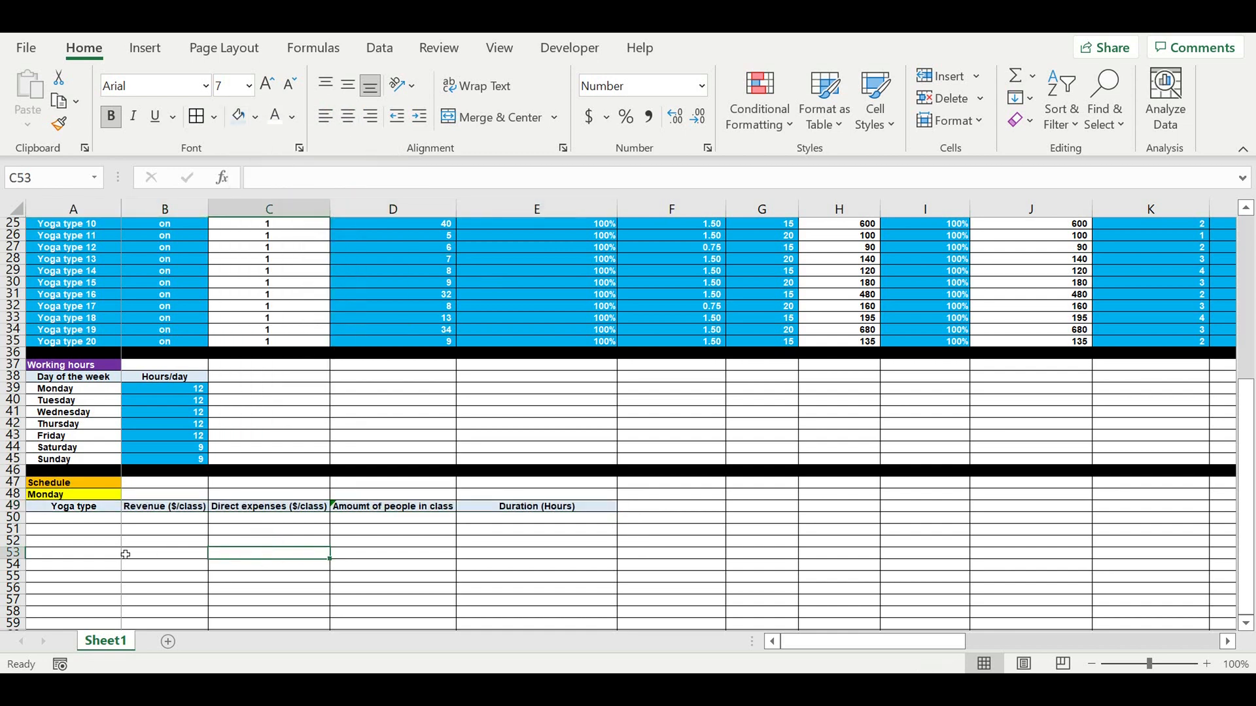
click(115, 551)
Step: Start a data validation rule on A50, the first Yoga type cell under Monday, that allows a List
click(94, 517)
scroll(303, 507, down, 4)
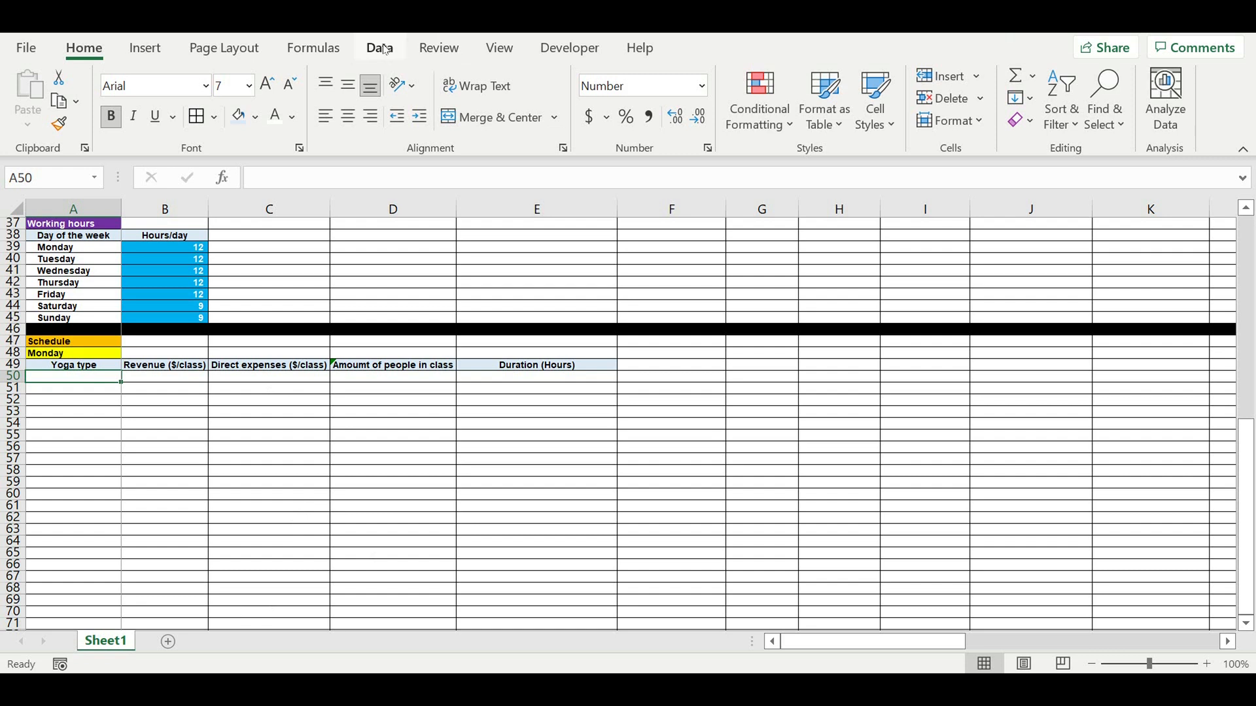
click(385, 49)
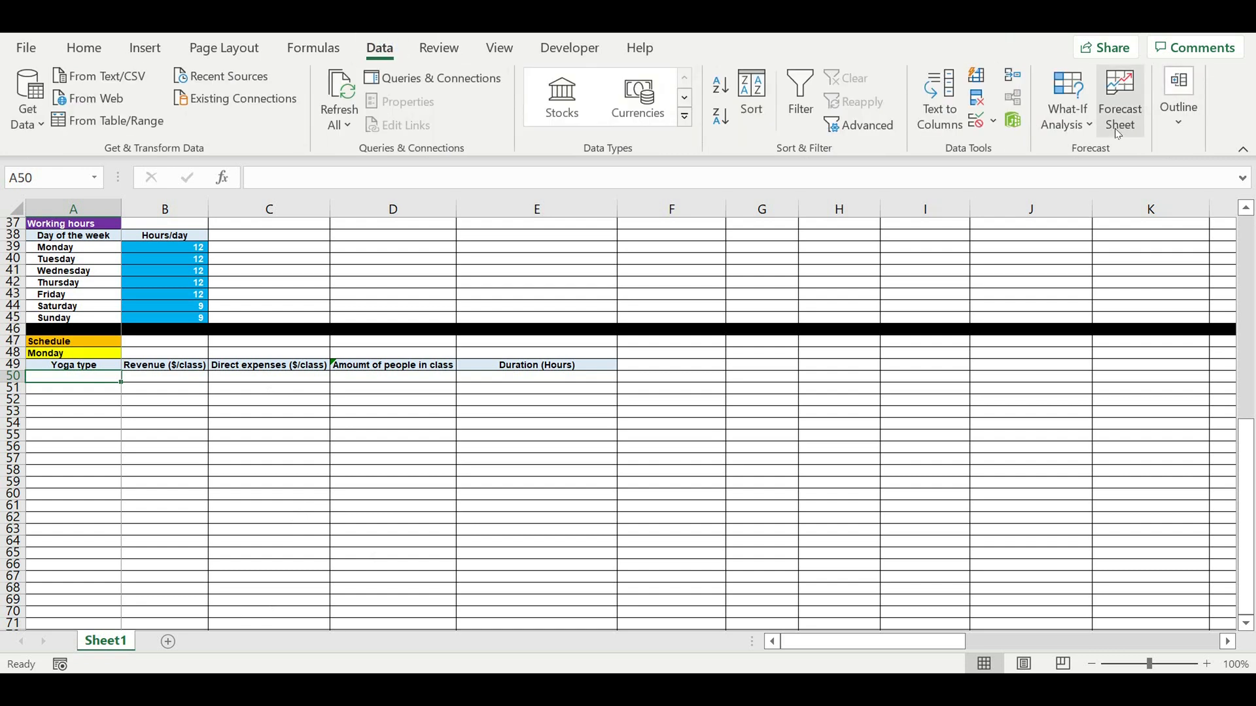
click(992, 121)
click(1005, 148)
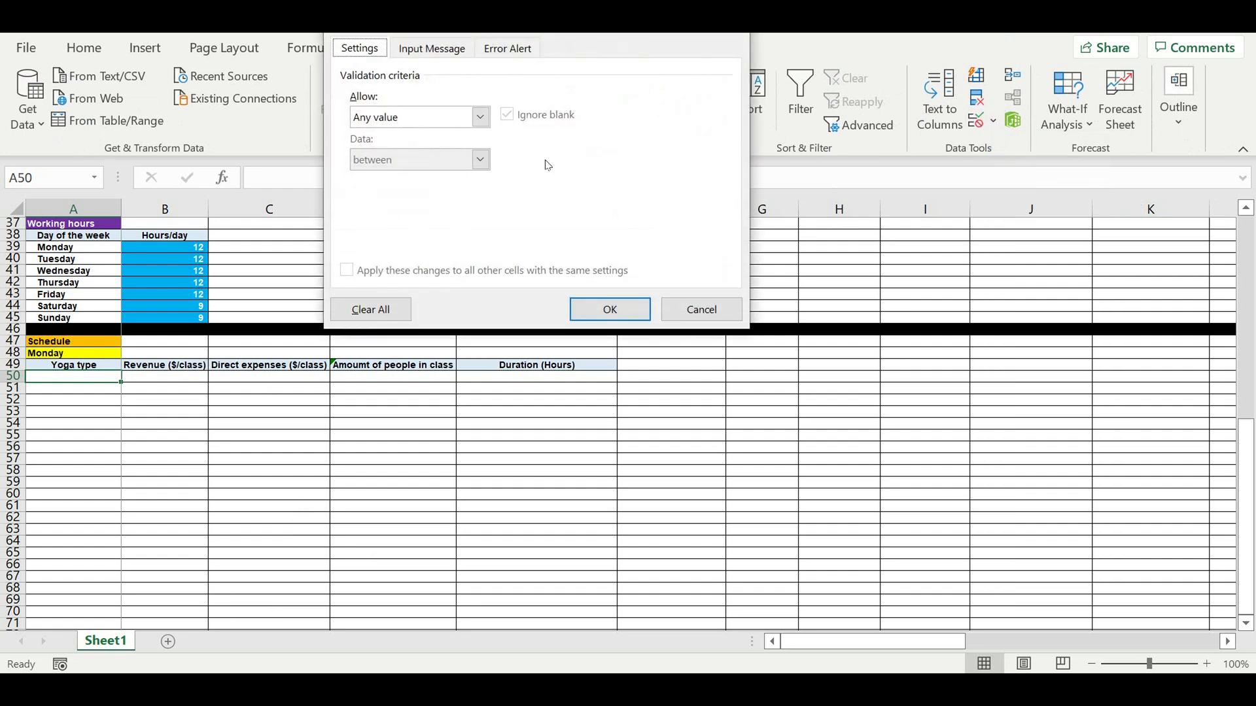
click(481, 118)
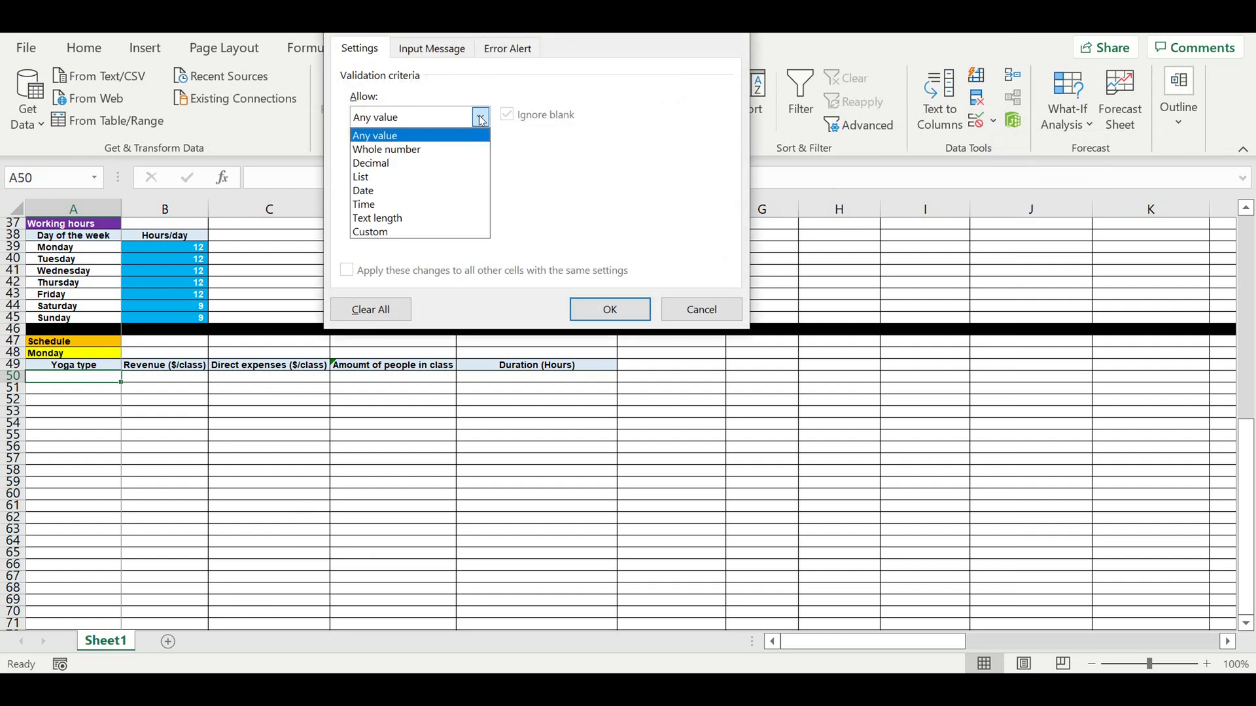
click(366, 176)
Step: Set the list source to the yoga type names in $A$16:$A$35 and apply the validation
click(596, 201)
click(612, 201)
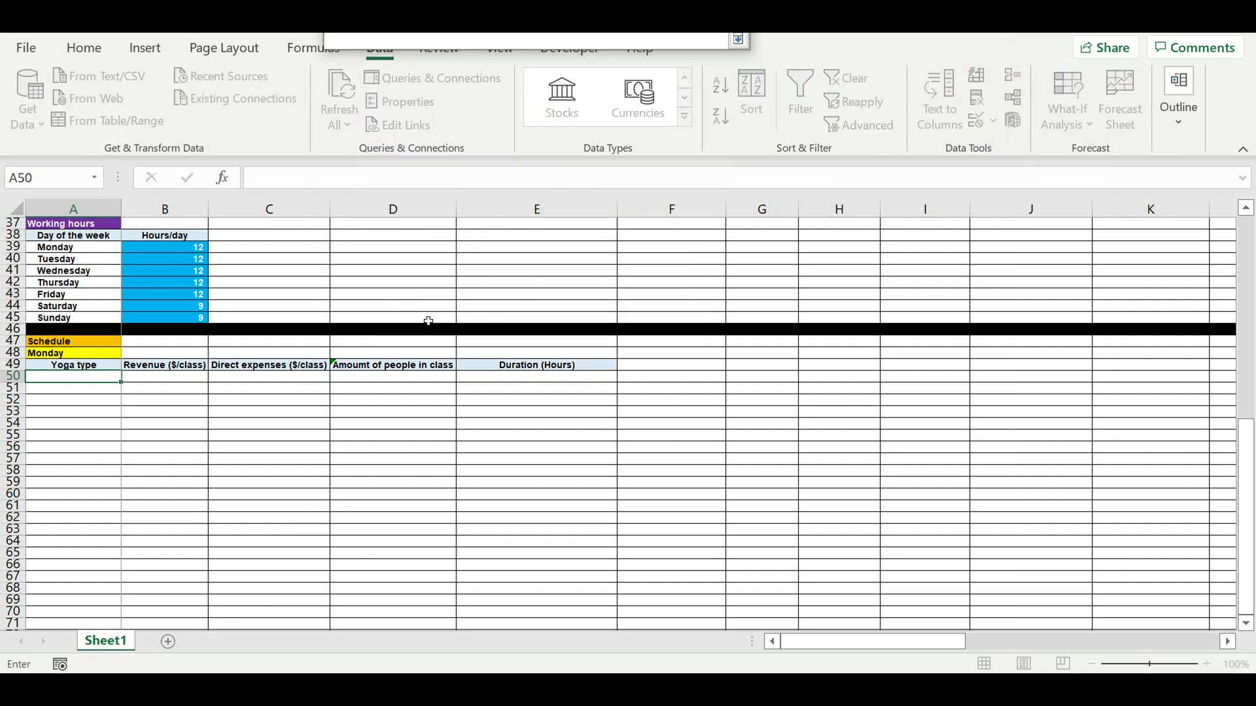
scroll(259, 340, up, 7)
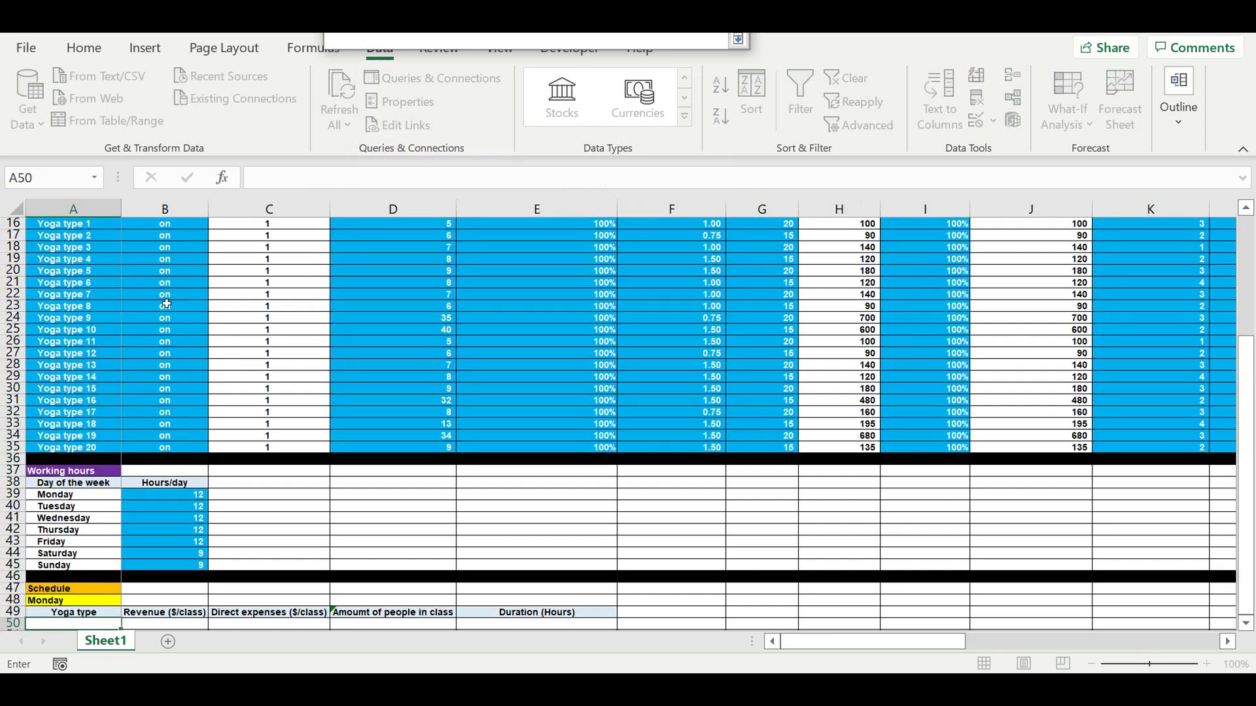
scroll(166, 304, up, 5)
scroll(162, 343, down, 2)
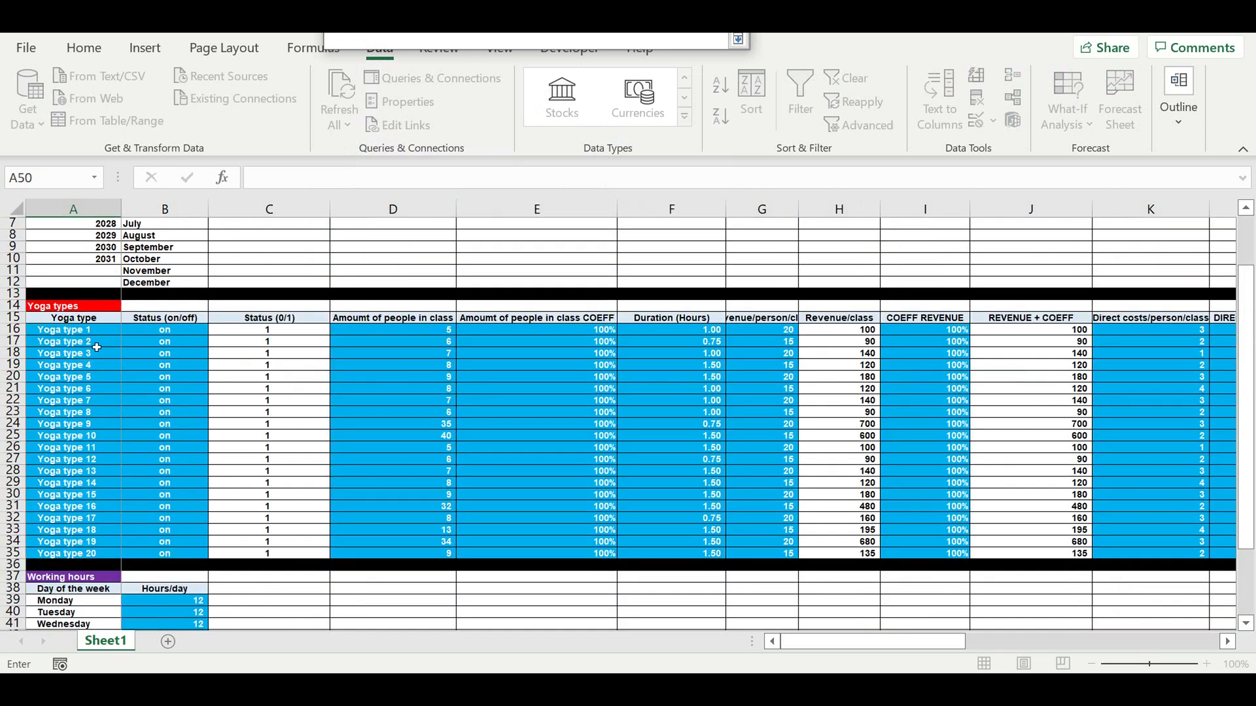
drag(59, 334, 78, 561)
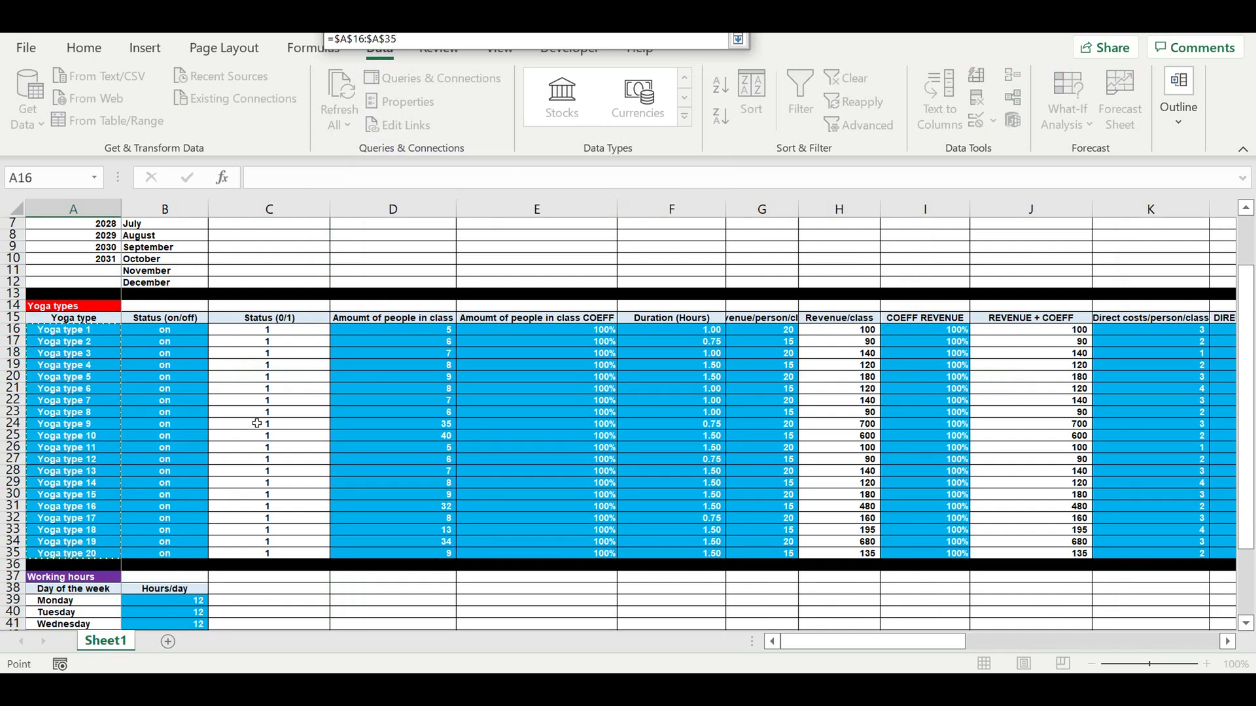
key(Return)
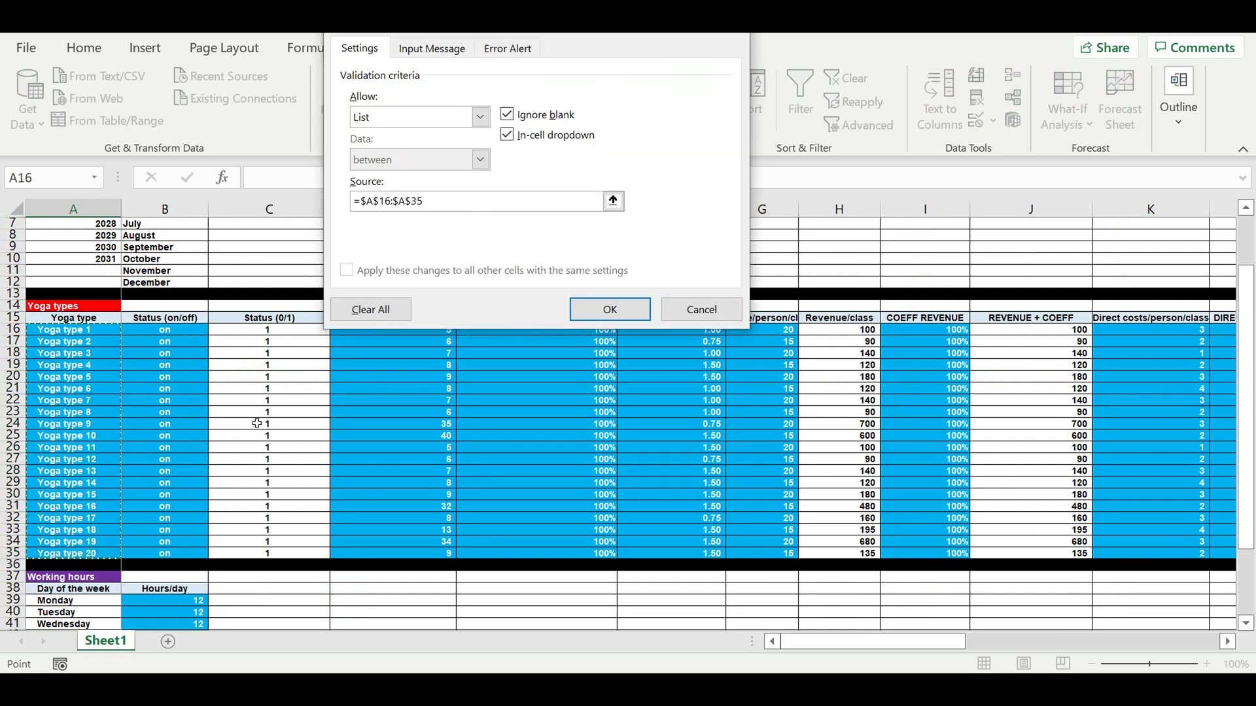
key(Return)
key(Return)
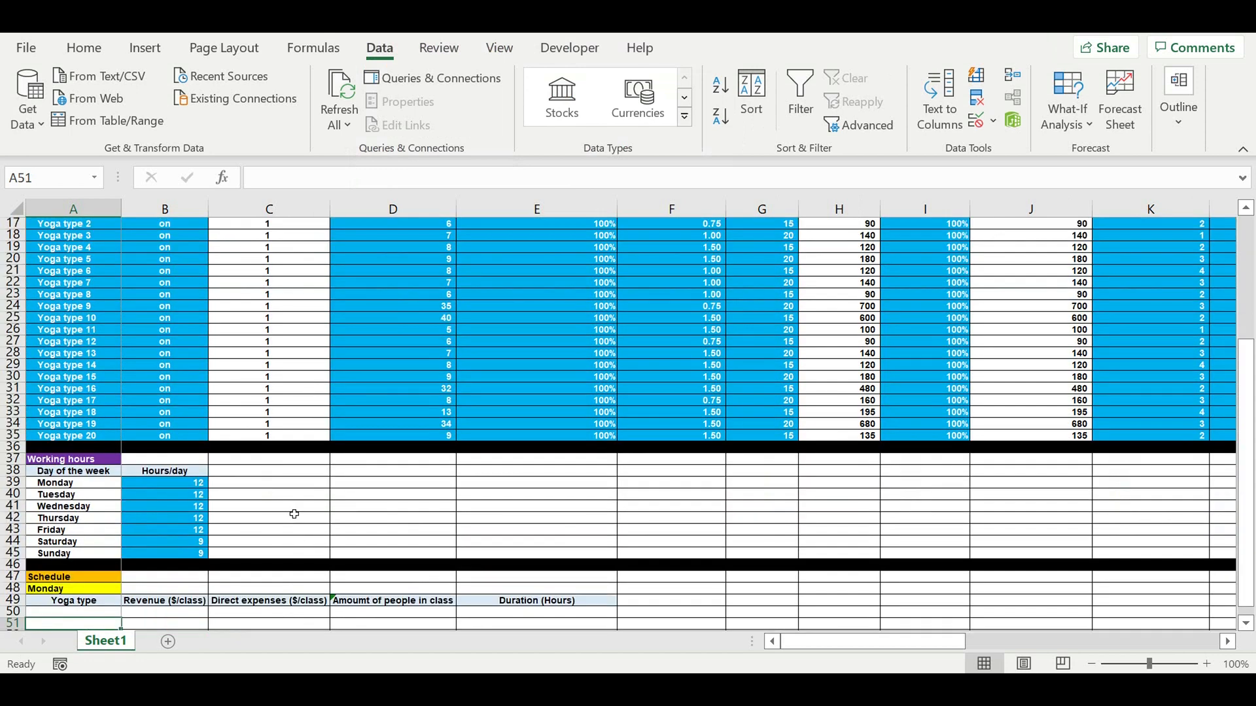
Step: Format A50 as an input cell with a light blue fill and white text
scroll(293, 513, down, 4)
click(99, 471)
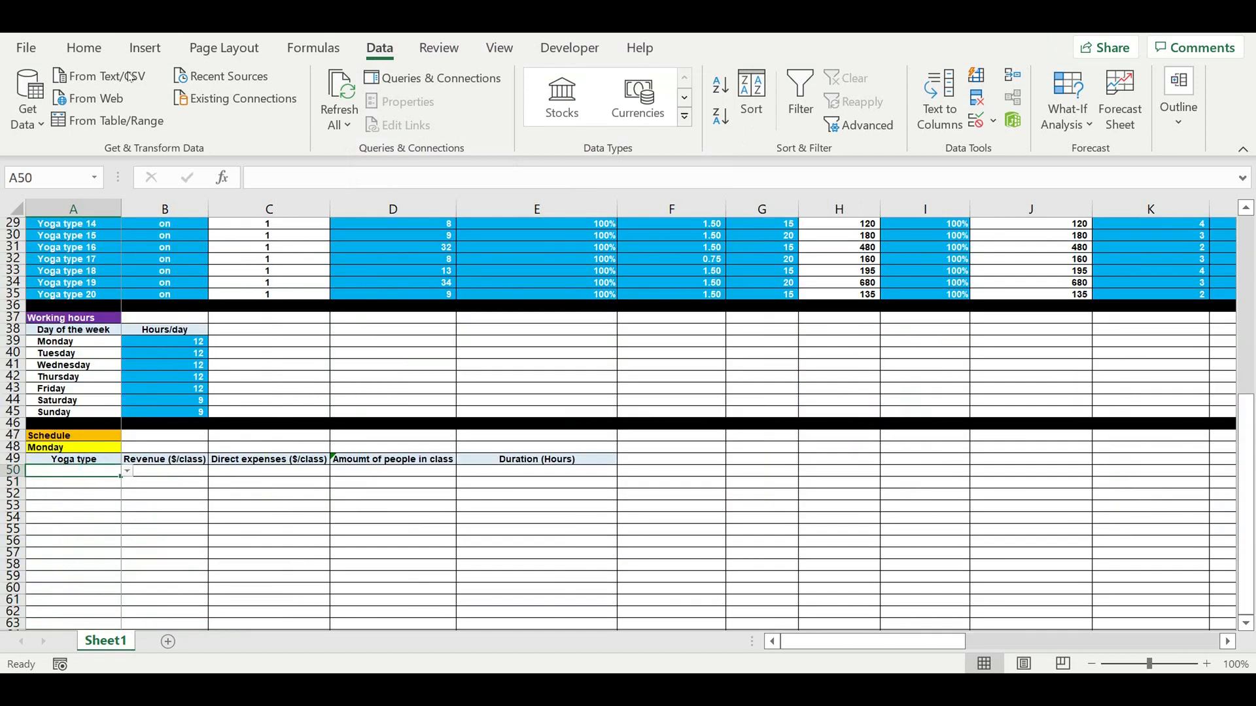
click(85, 50)
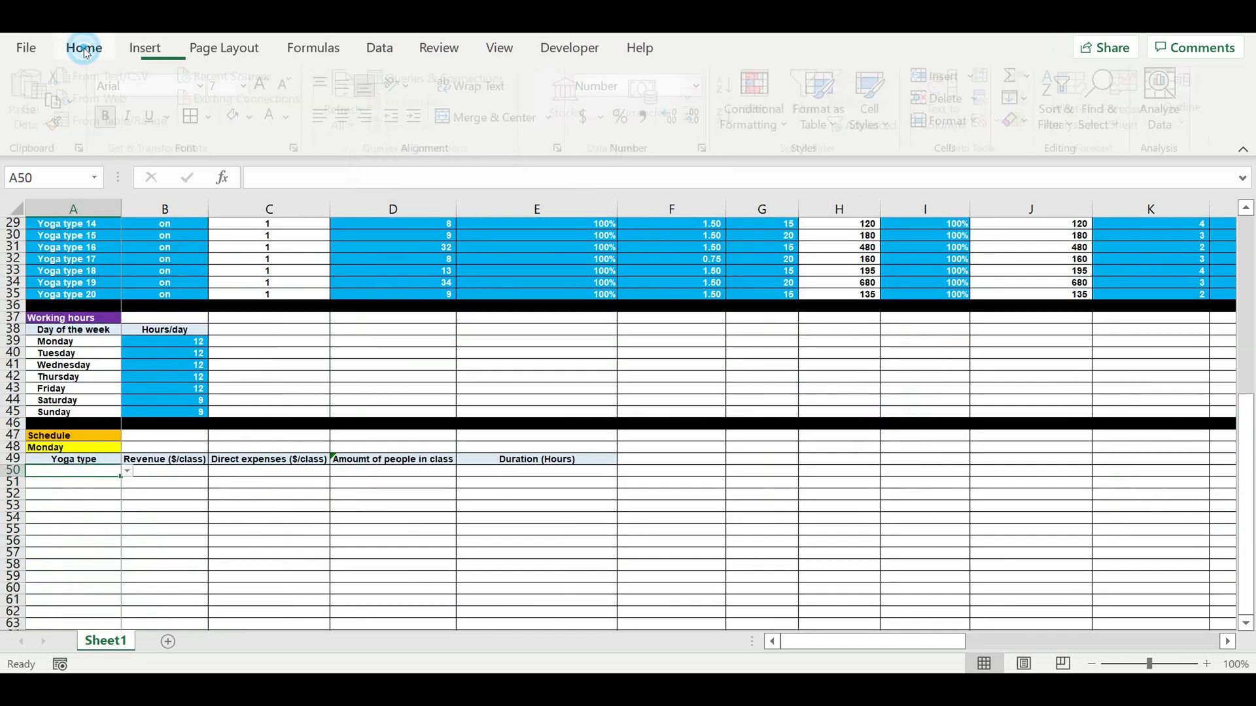
click(255, 117)
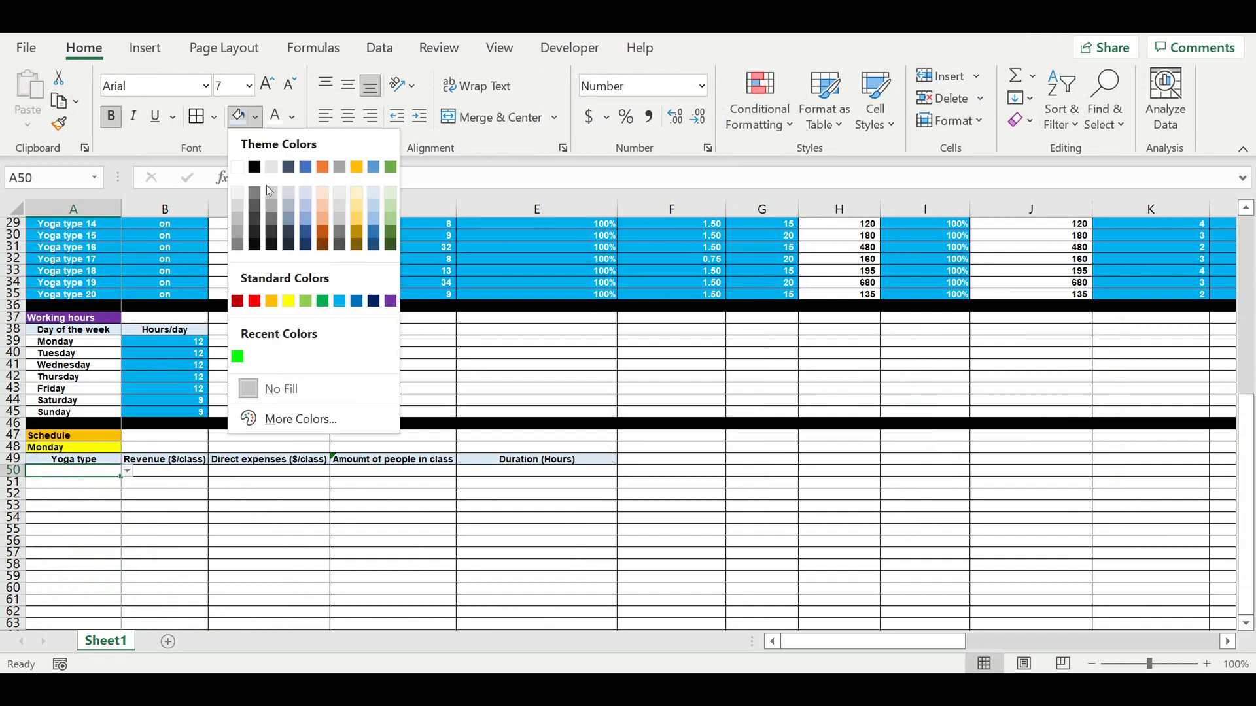
click(340, 301)
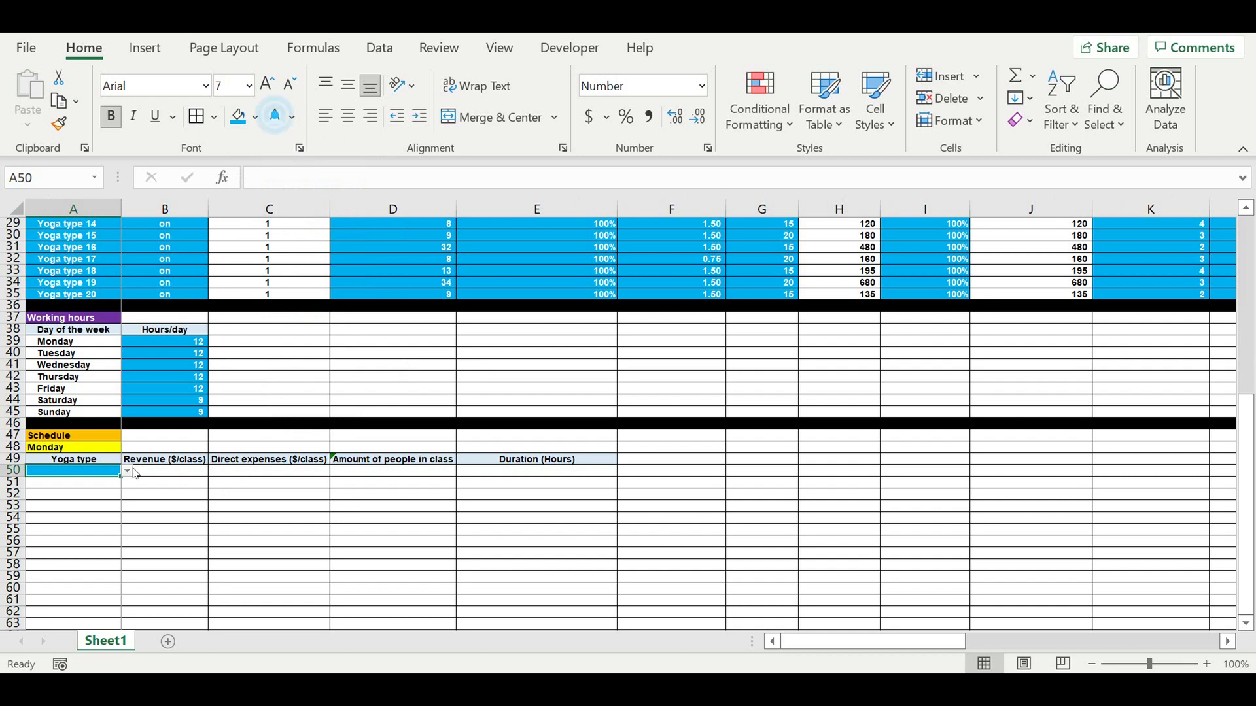
click(183, 502)
Step: Copy A50 with its dropdown and formatting down the Yoga type column to A80
scroll(184, 483, down, 4)
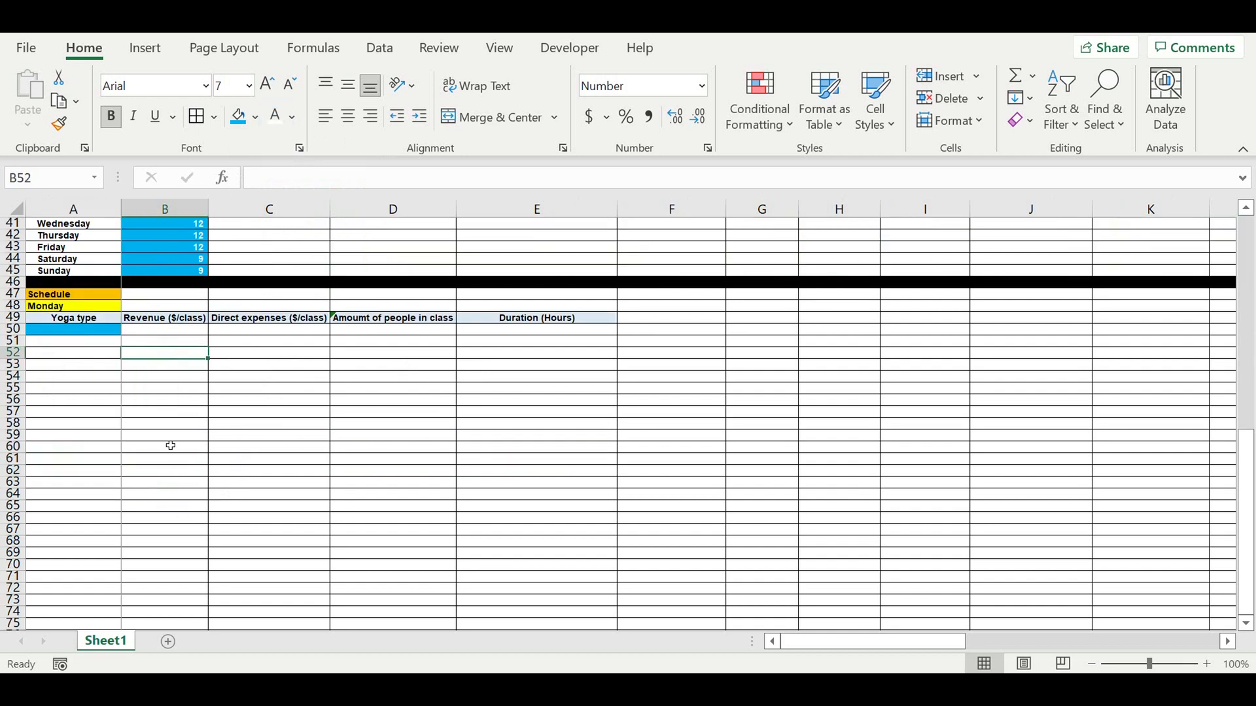
click(93, 330)
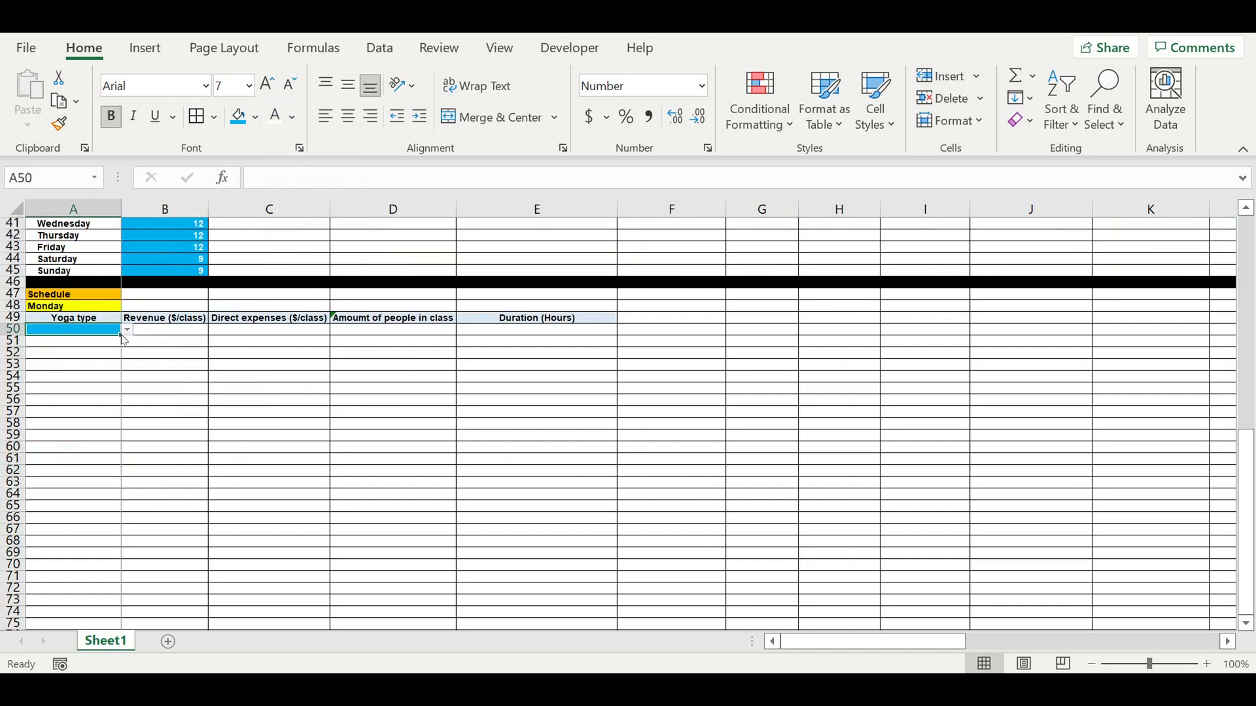
drag(123, 340, 100, 597)
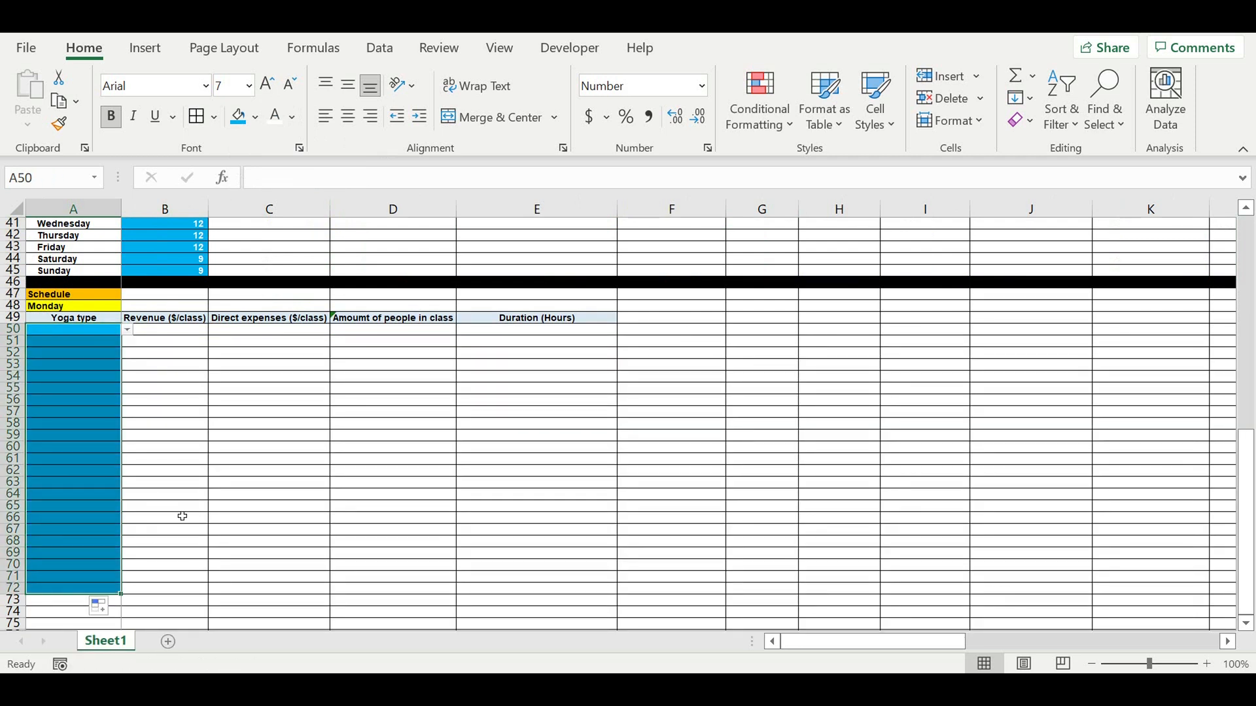
scroll(146, 456, down, 2)
click(84, 406)
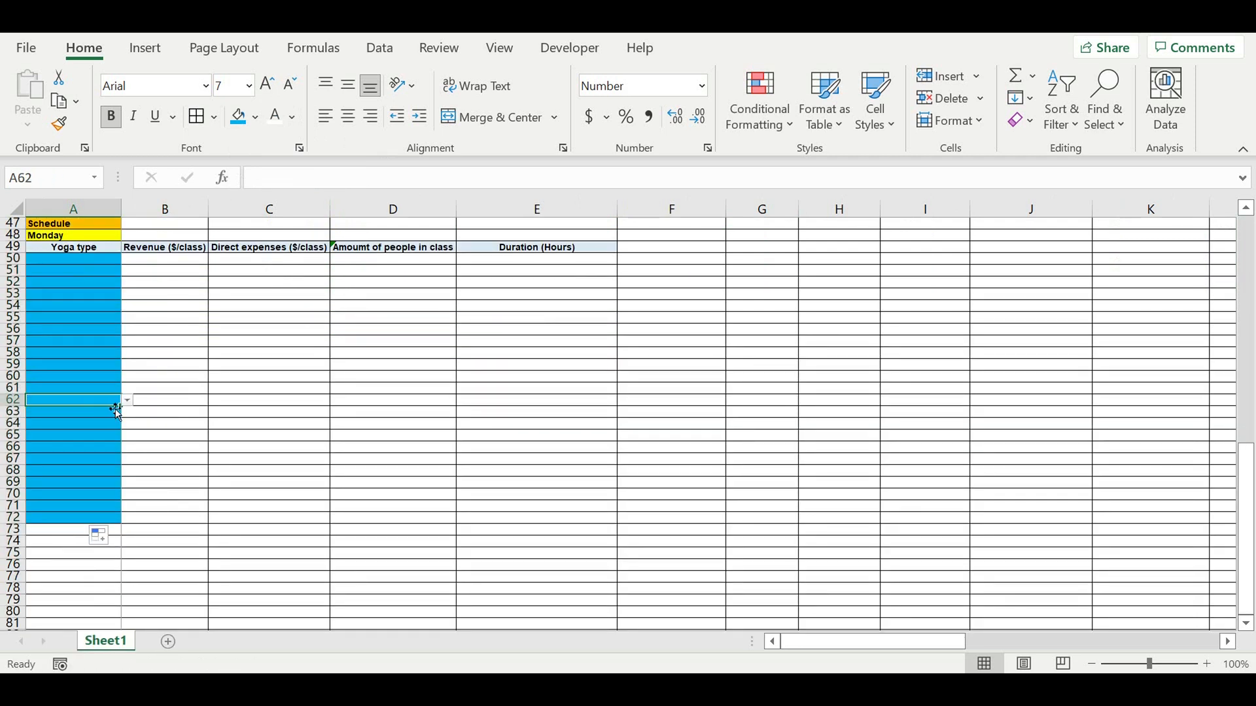
drag(122, 411, 183, 518)
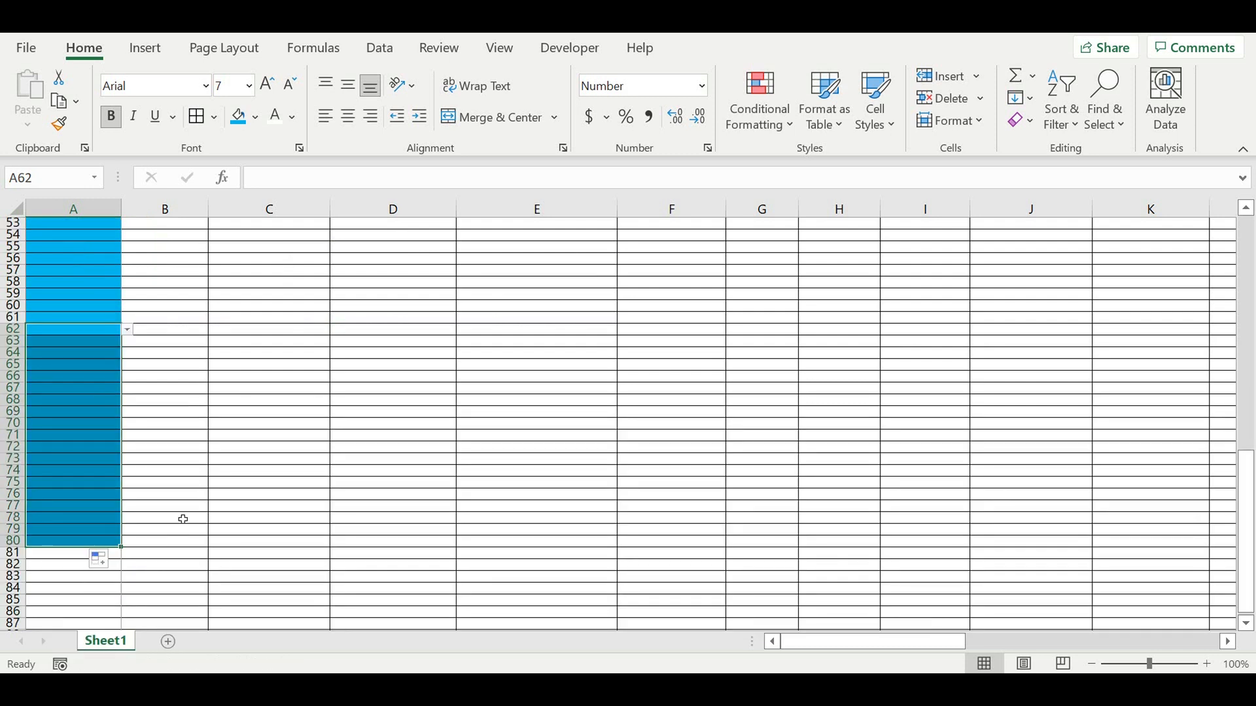
click(239, 510)
Step: Enter the label Totals in A81 below the Monday schedule's yoga type cells
click(64, 553)
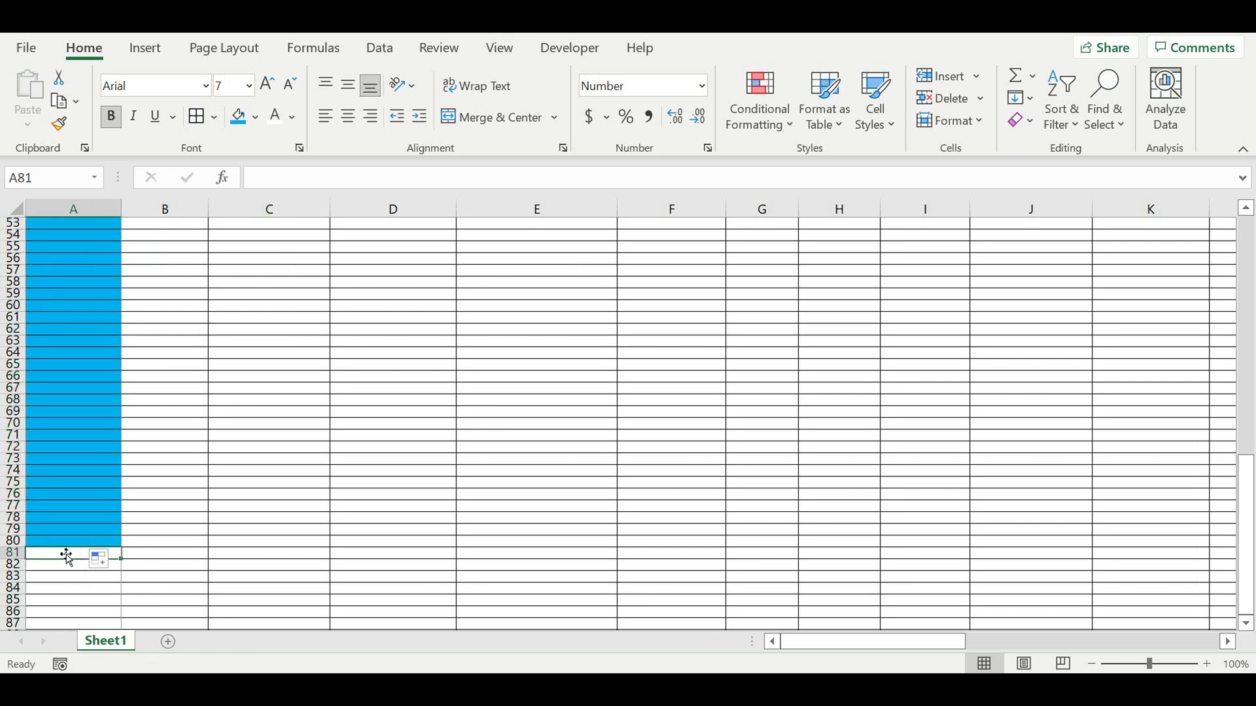
text(Totals)
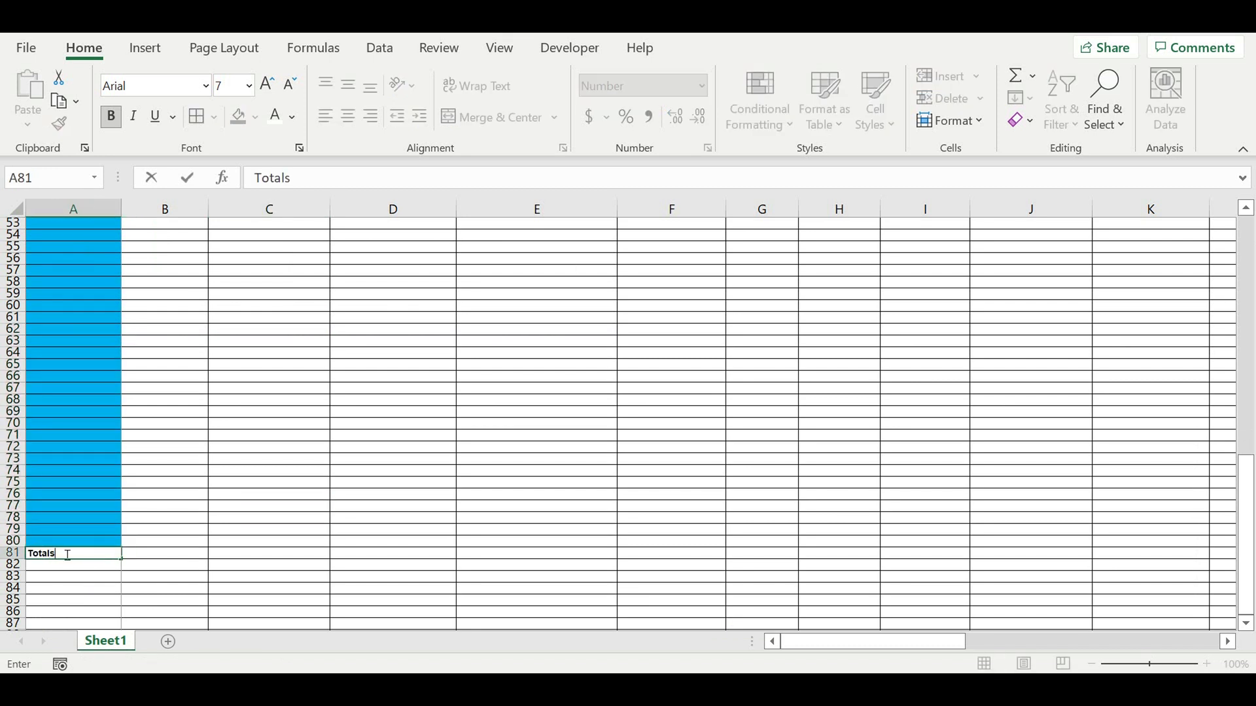
key(Return)
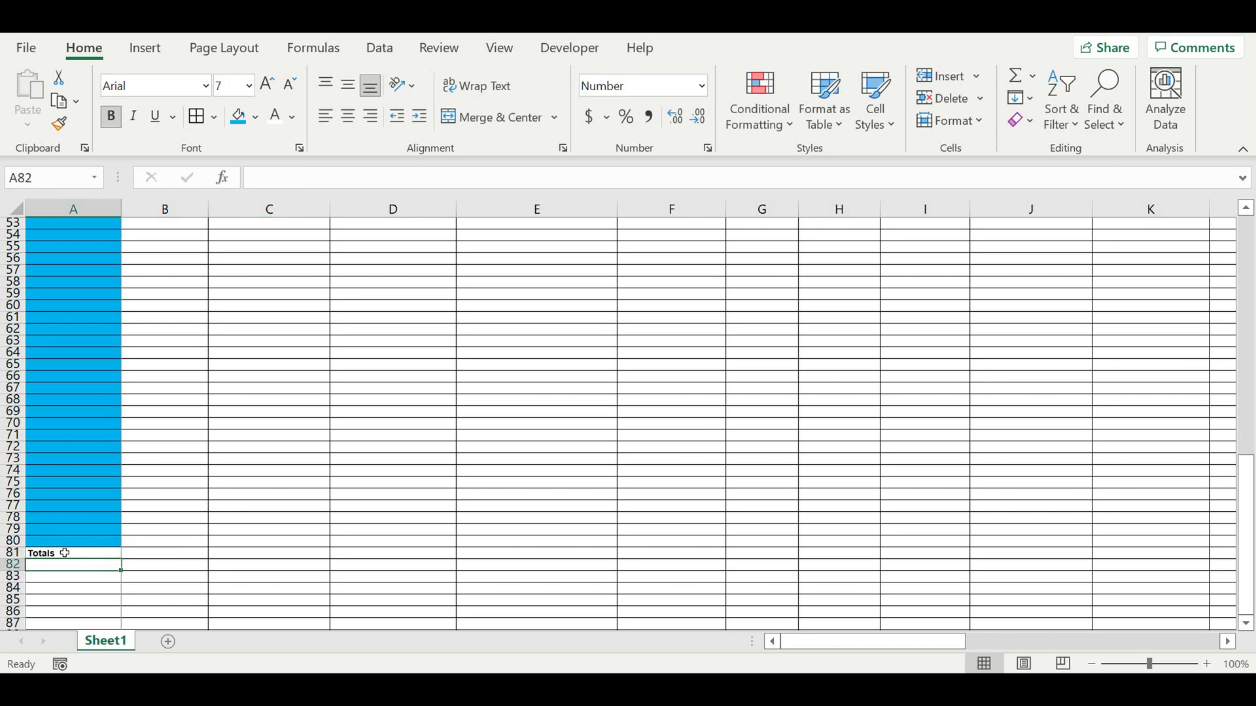
Step: Fill the whole of row 82 black as a separator below the Totals row
click(13, 567)
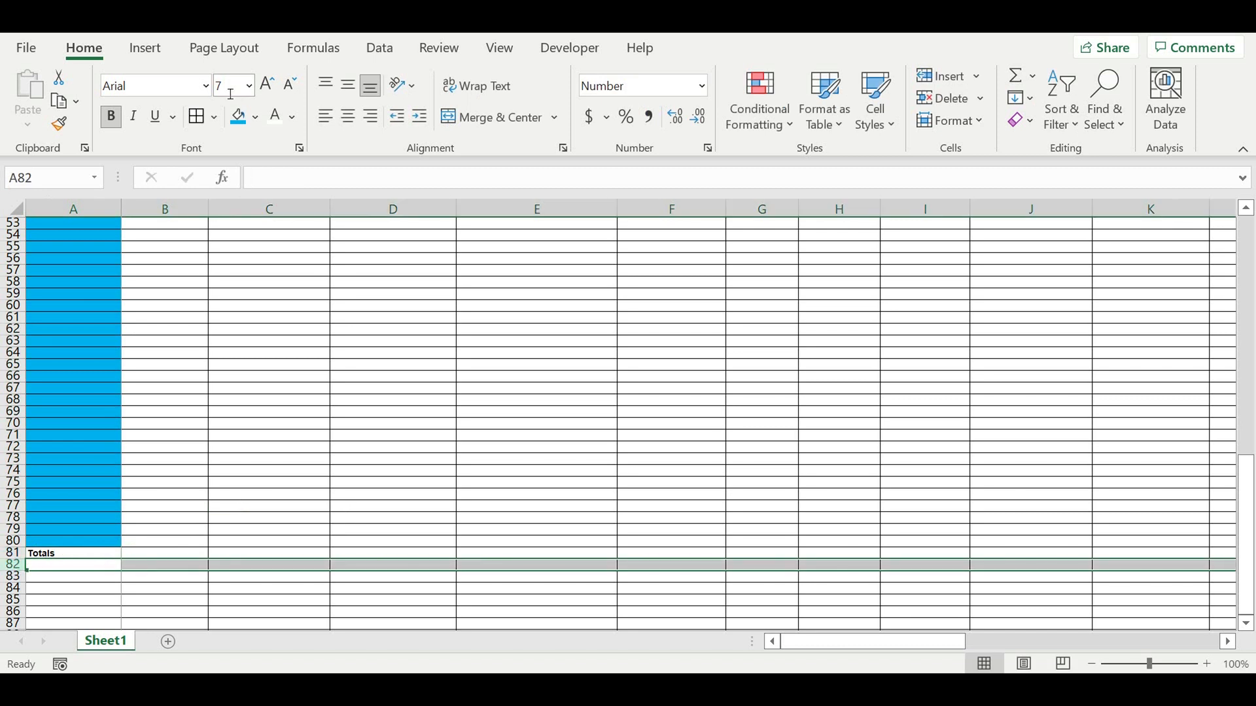
click(255, 117)
click(255, 168)
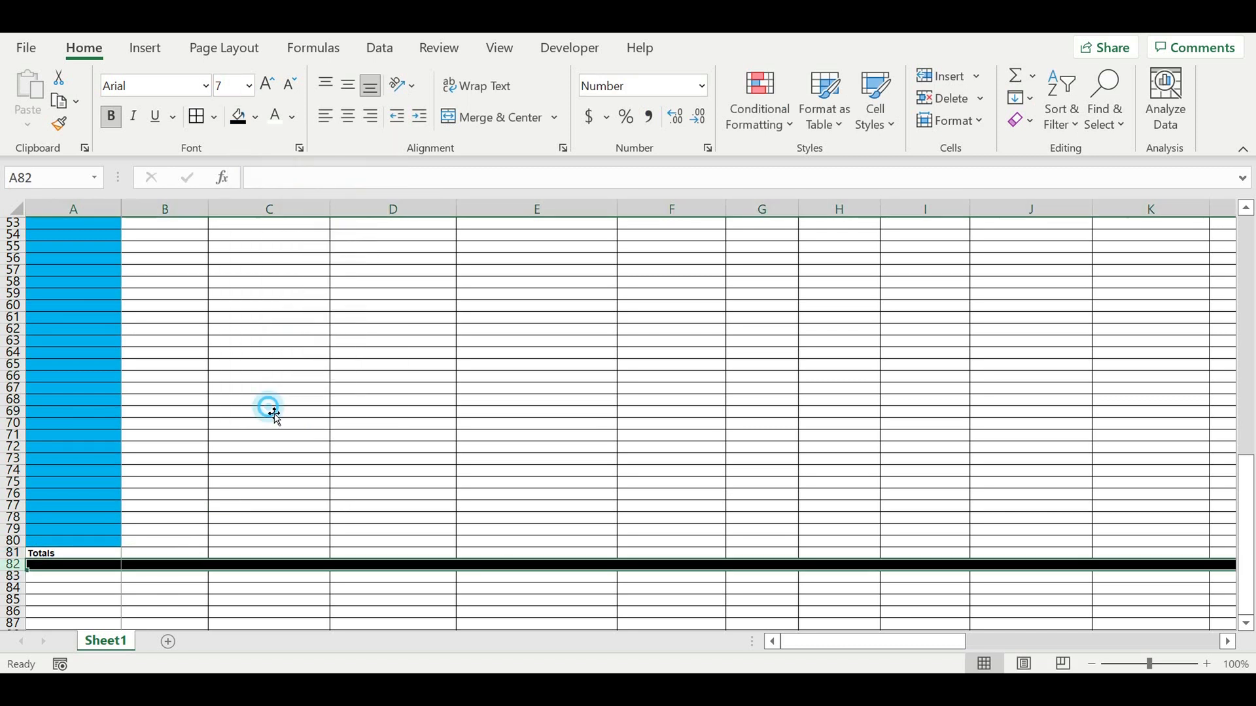
click(268, 412)
Step: Fill the Totals label cell A81 yellow
click(94, 557)
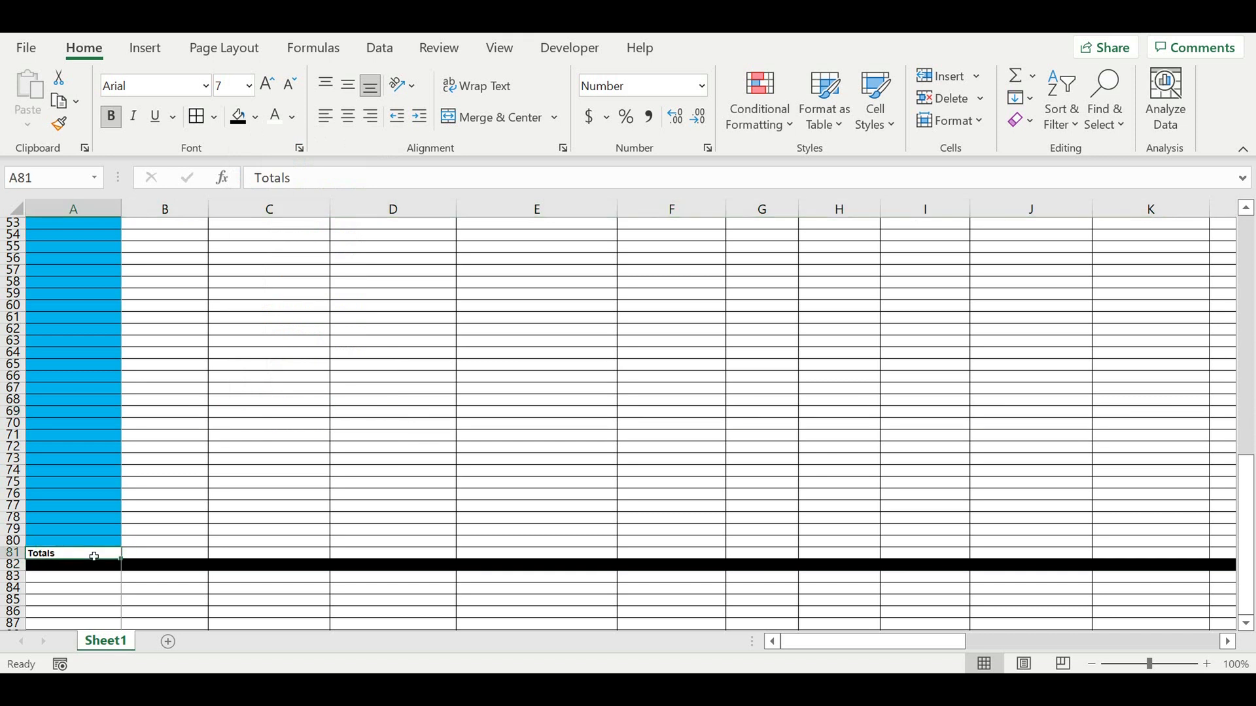
click(255, 117)
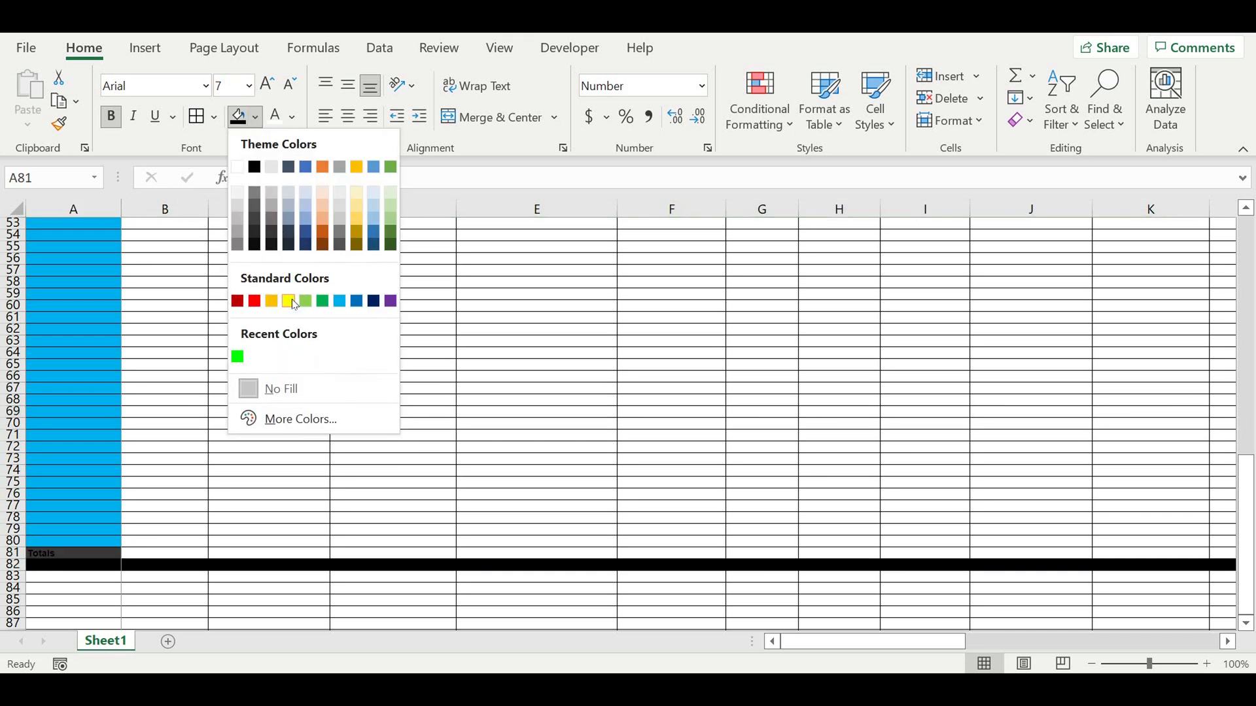
click(288, 301)
click(316, 328)
Step: Choose Yoga type 4 in A50, Yoga type 5 in A51 and Yoga type 7 in A52 for Monday
scroll(318, 320, up, 3)
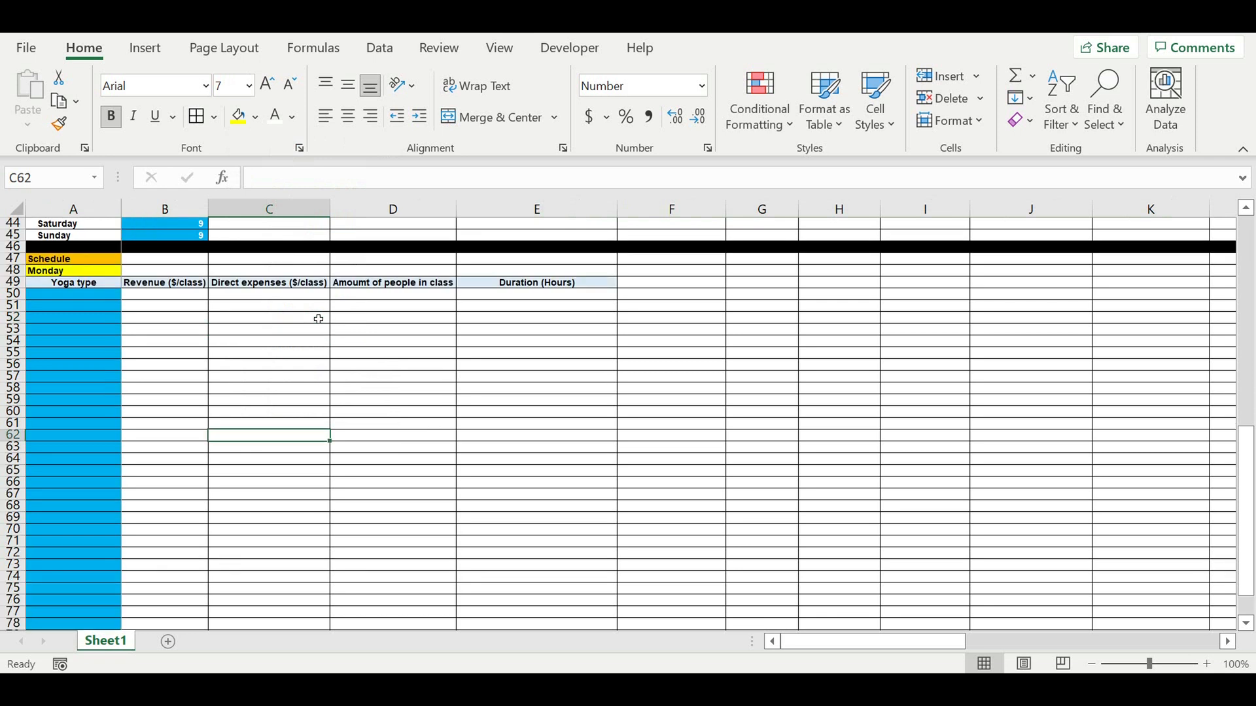
scroll(317, 319, up, 1)
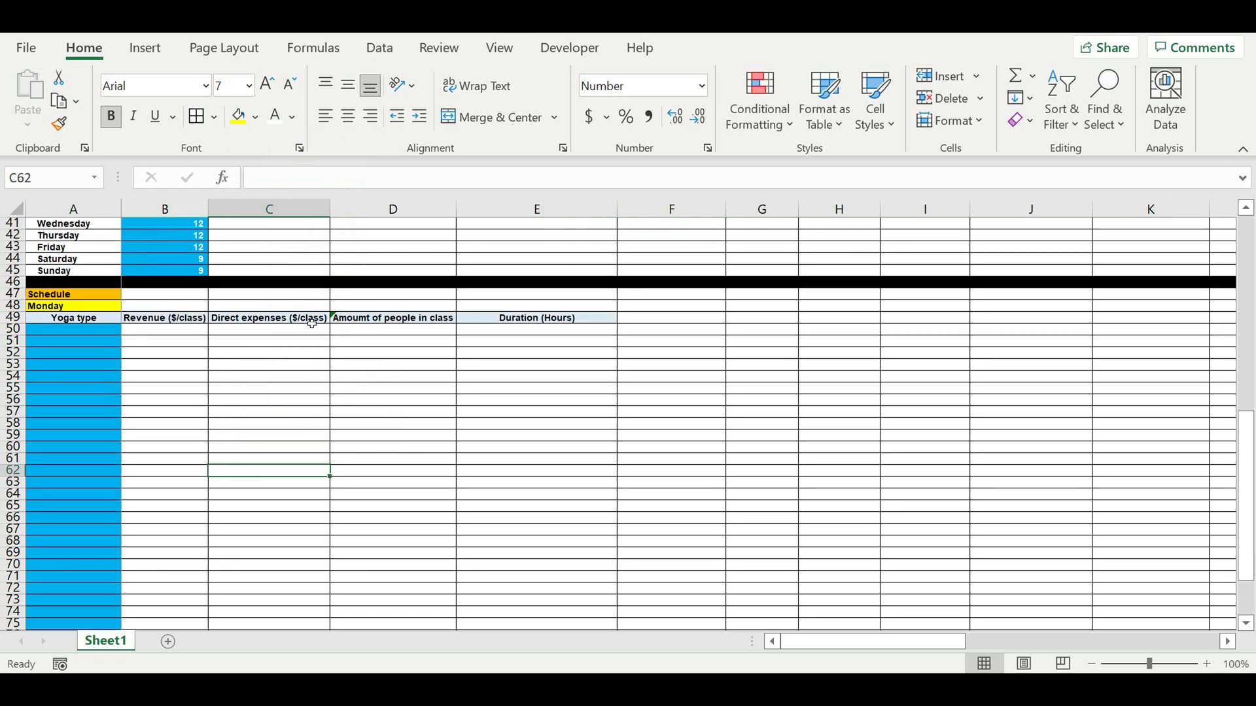
click(98, 329)
click(127, 330)
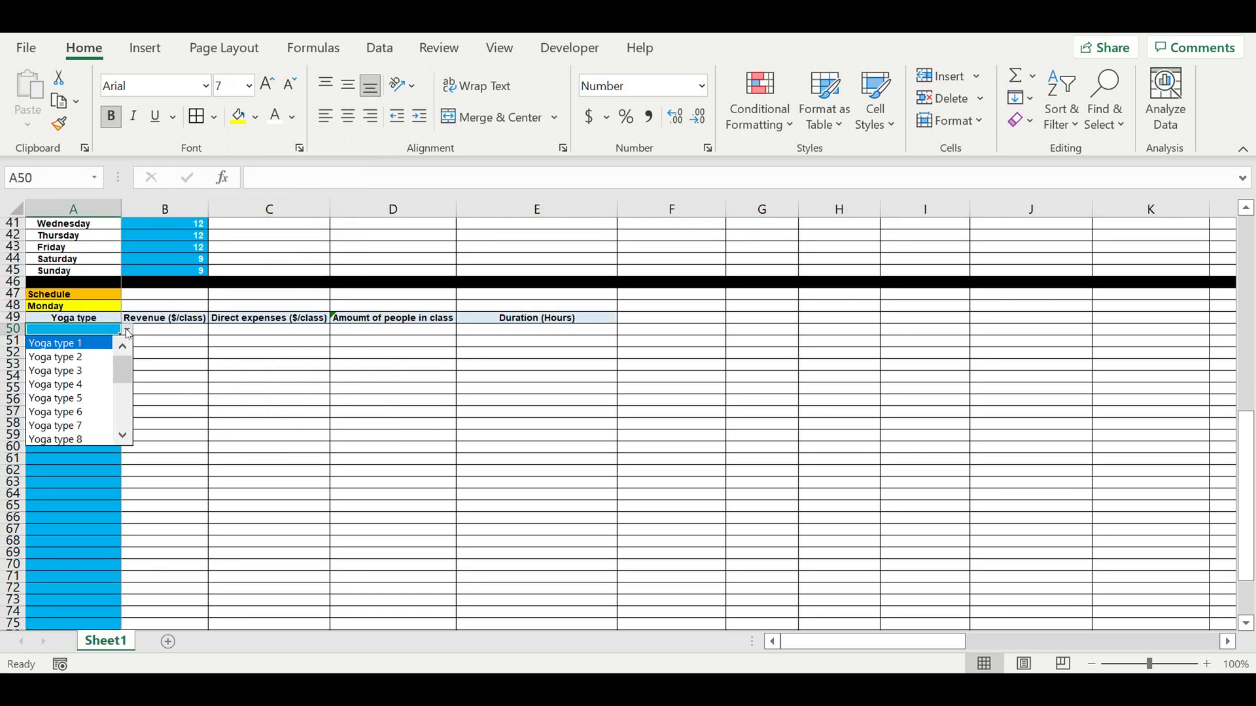
click(95, 385)
click(77, 341)
click(129, 341)
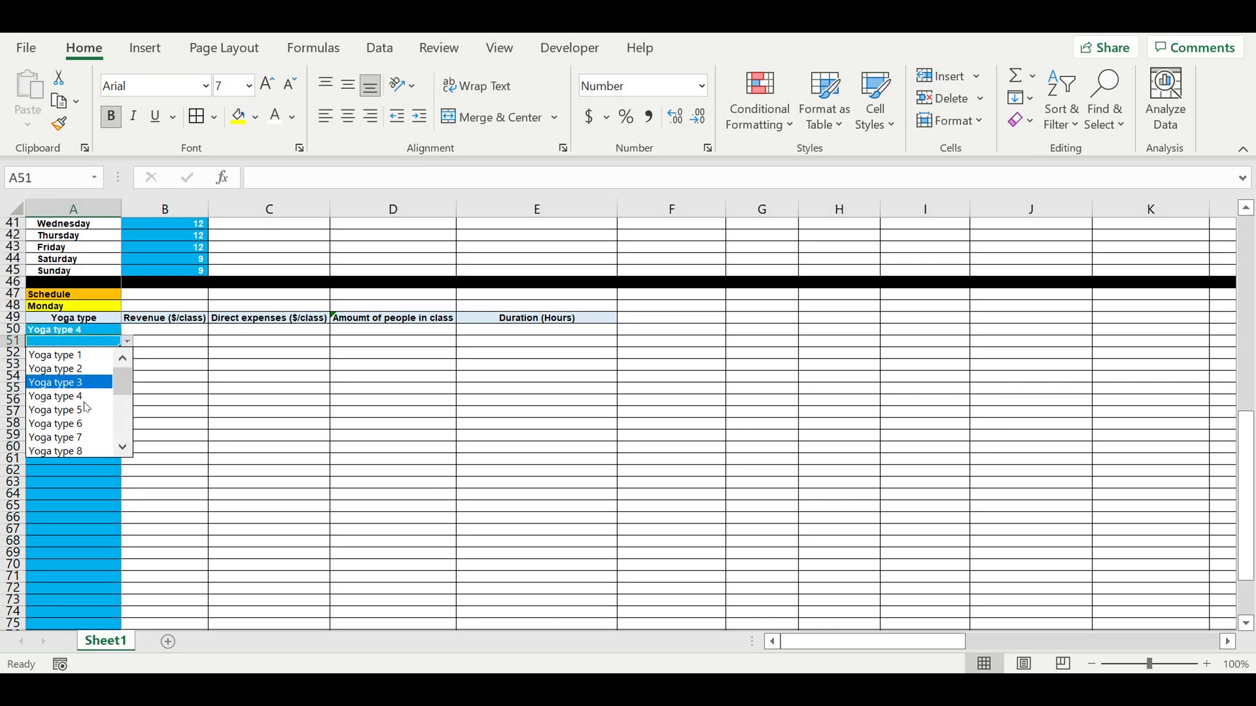
click(82, 401)
click(75, 357)
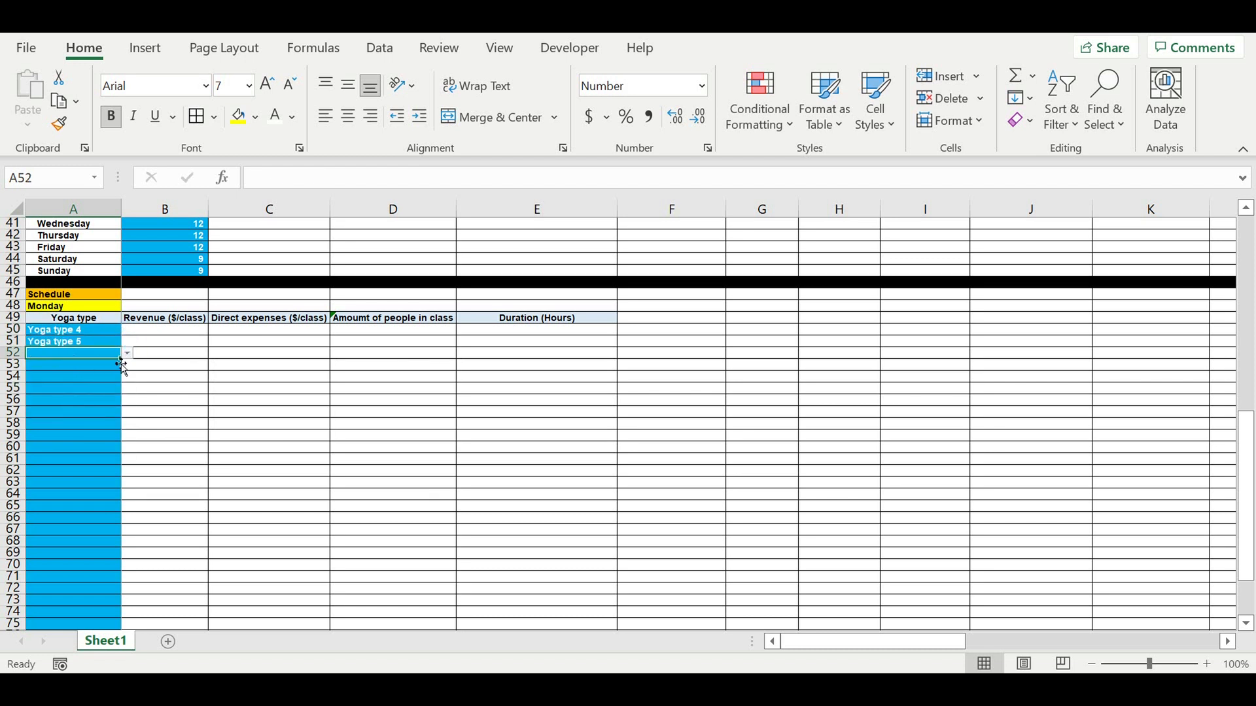
click(127, 354)
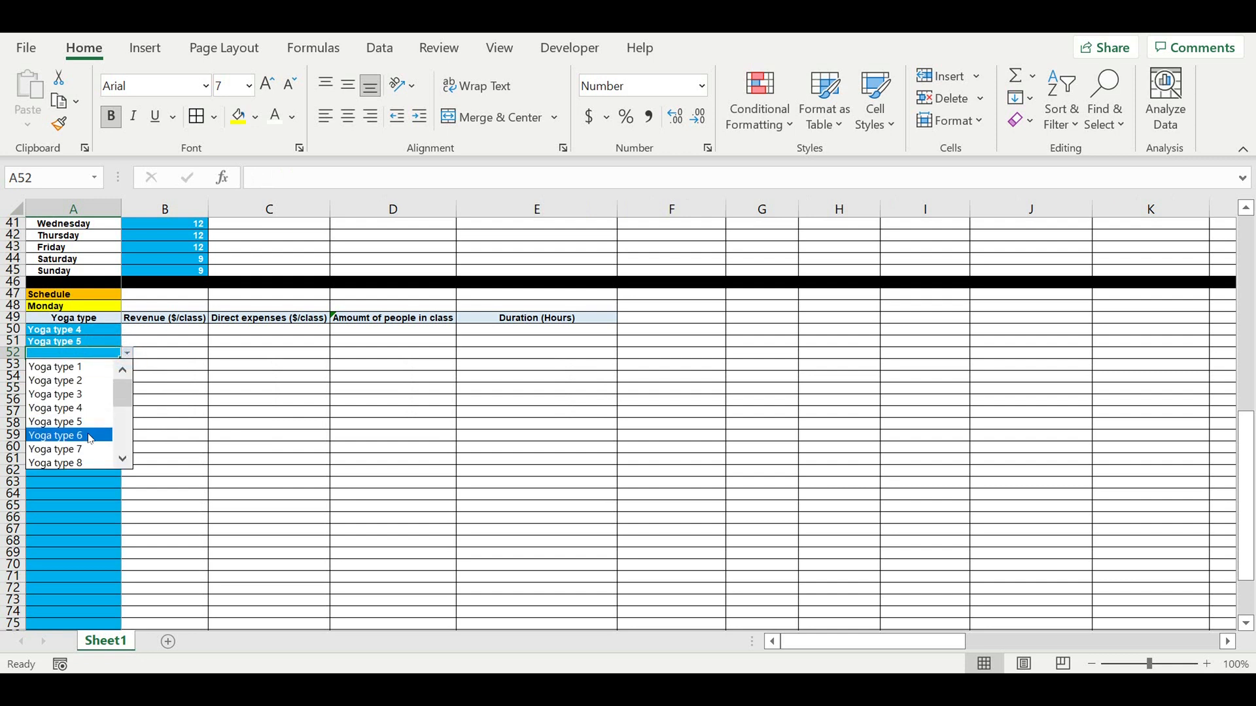
click(89, 449)
Step: Choose Yoga type 17 in A53 and Yoga type 2 in A54 for Monday
click(85, 370)
click(128, 367)
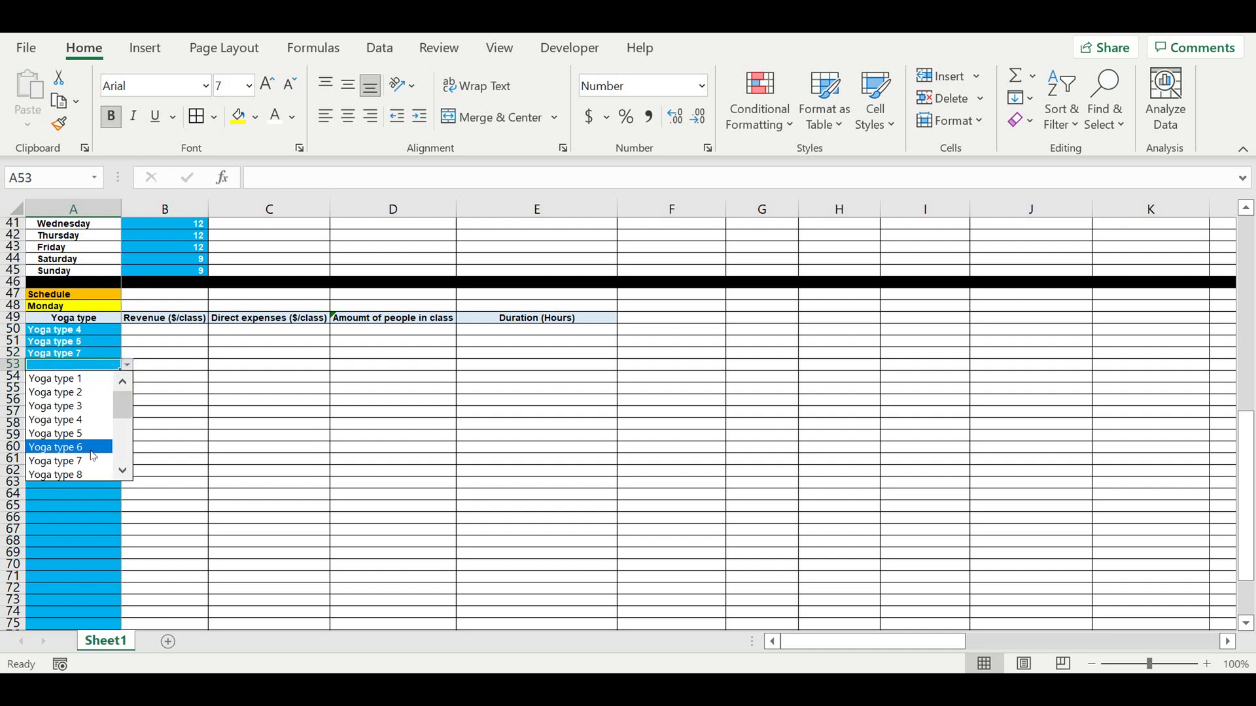
drag(128, 402, 128, 452)
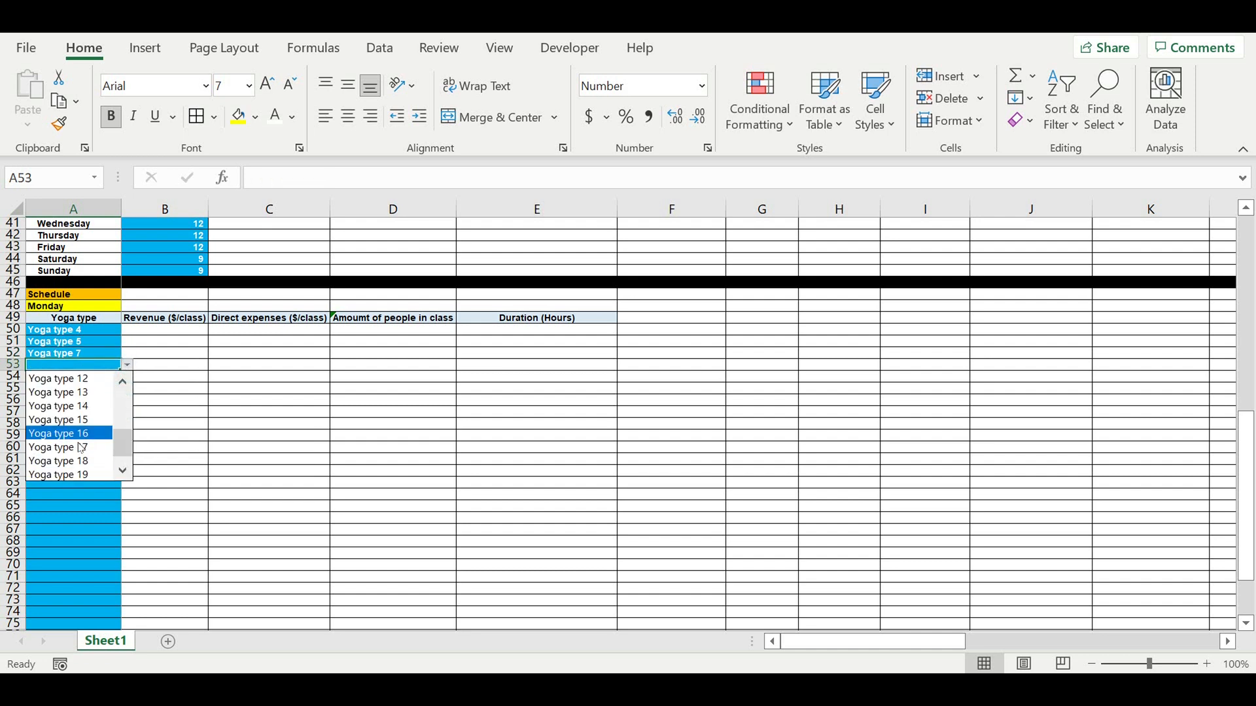
click(75, 446)
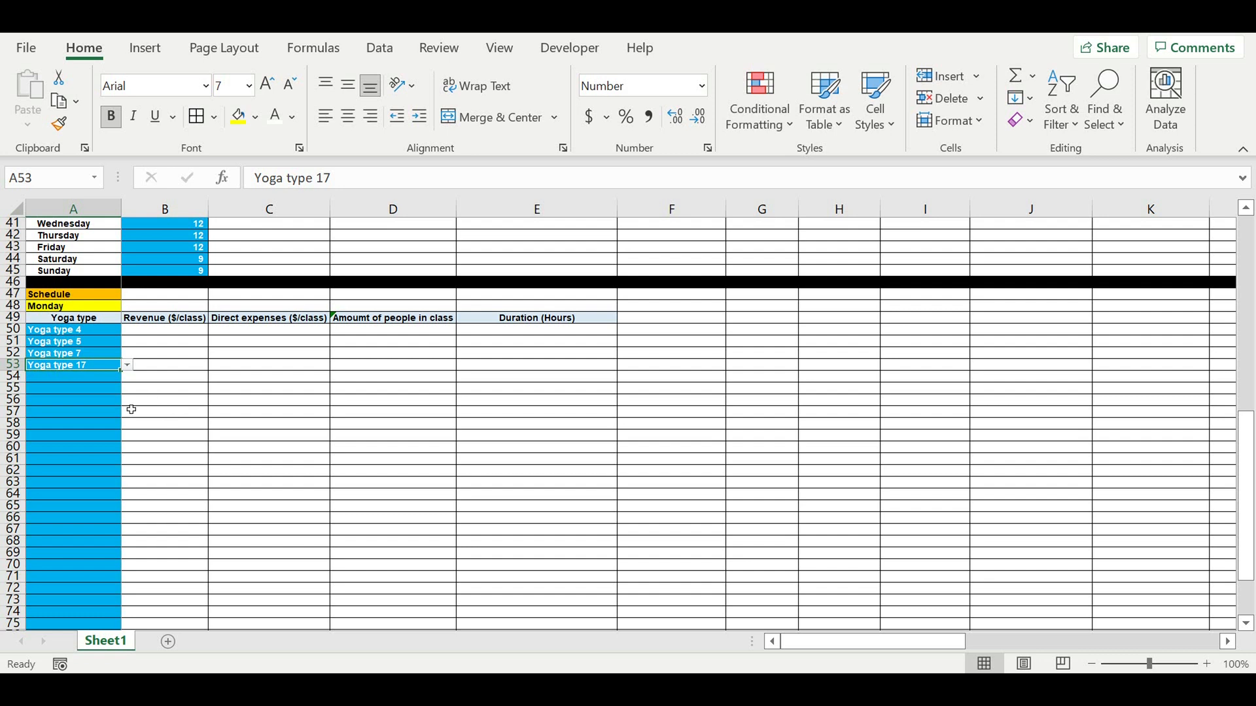
click(86, 390)
click(85, 380)
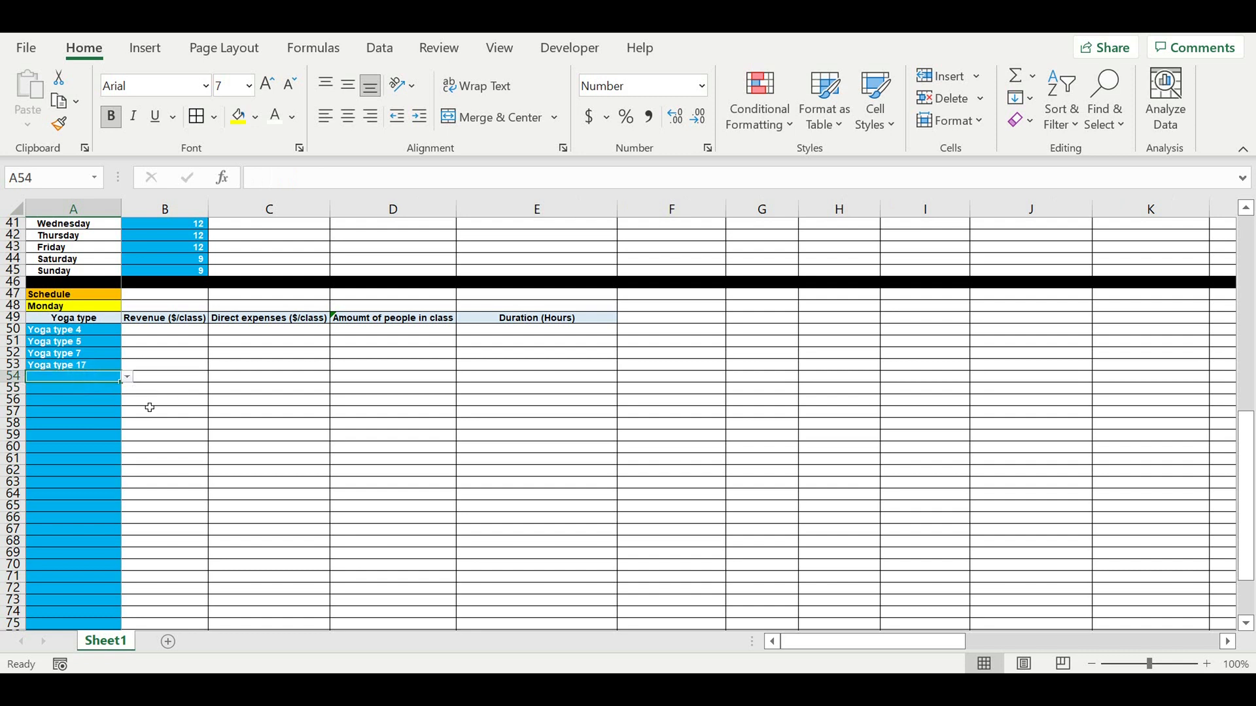
click(127, 376)
scroll(109, 441, down, 2)
drag(134, 436, 119, 383)
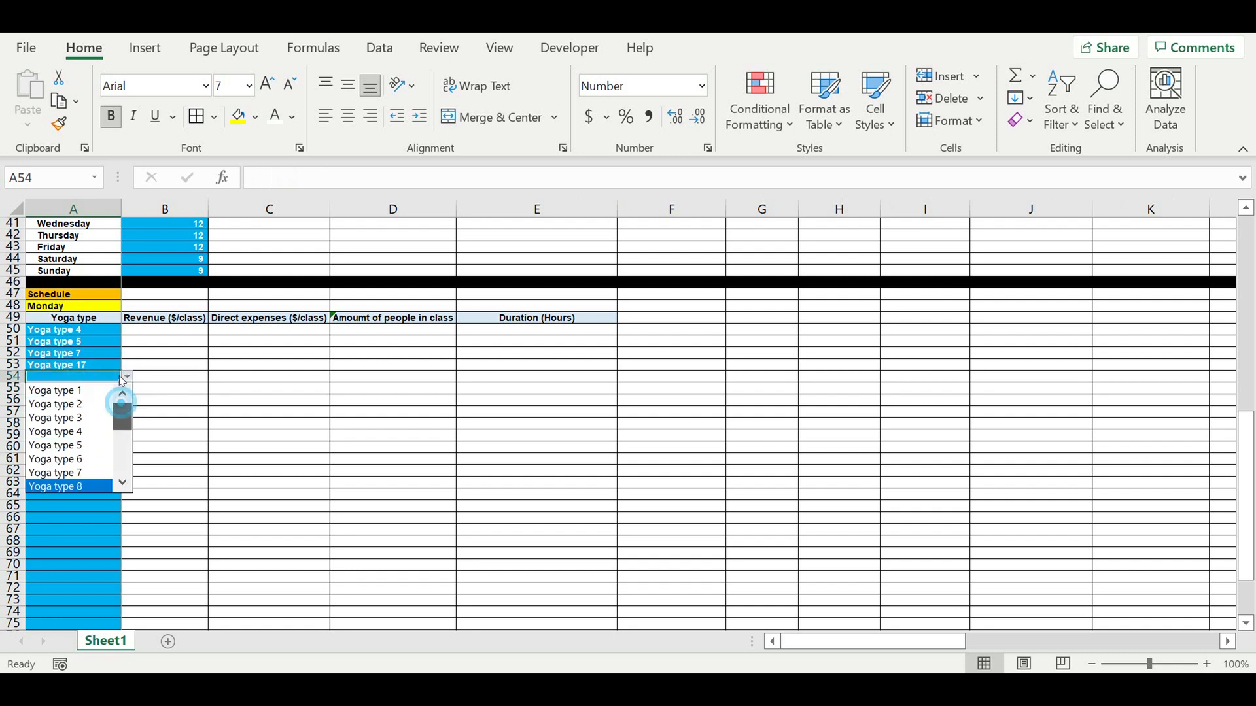
click(59, 404)
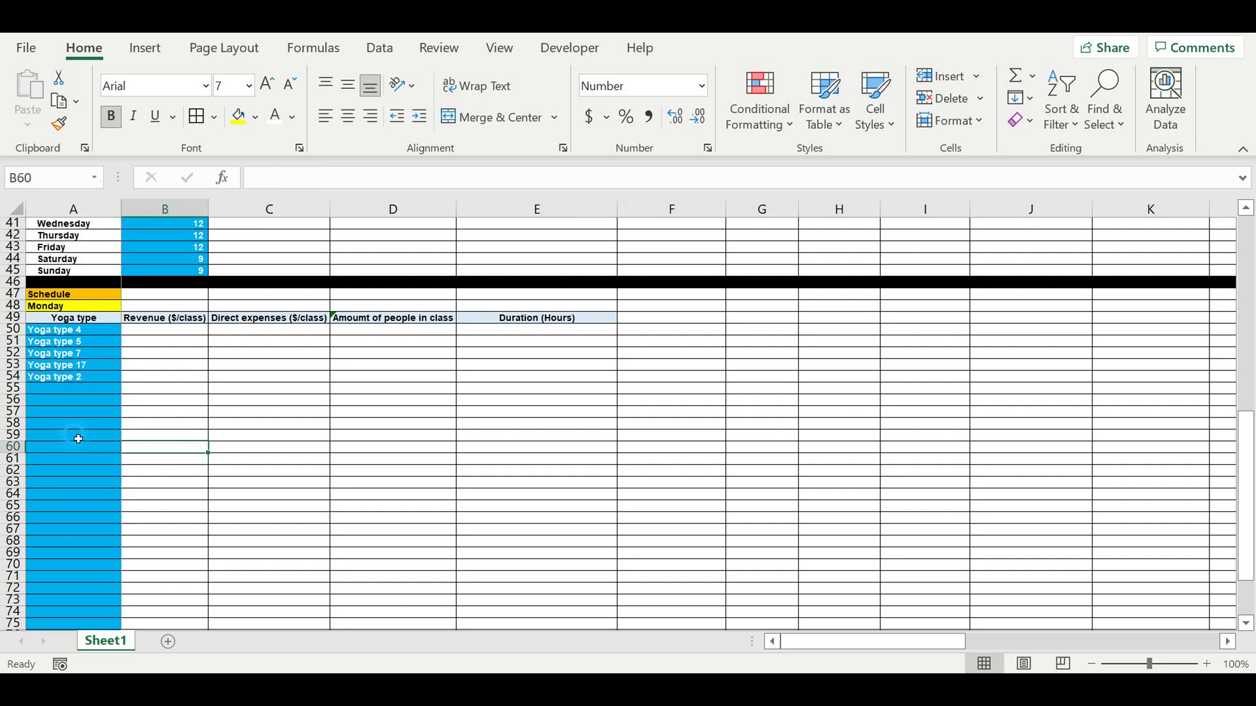
Step: Compare the Monday schedule's empty columns and chosen yoga types with the data in the Yoga types table
click(157, 355)
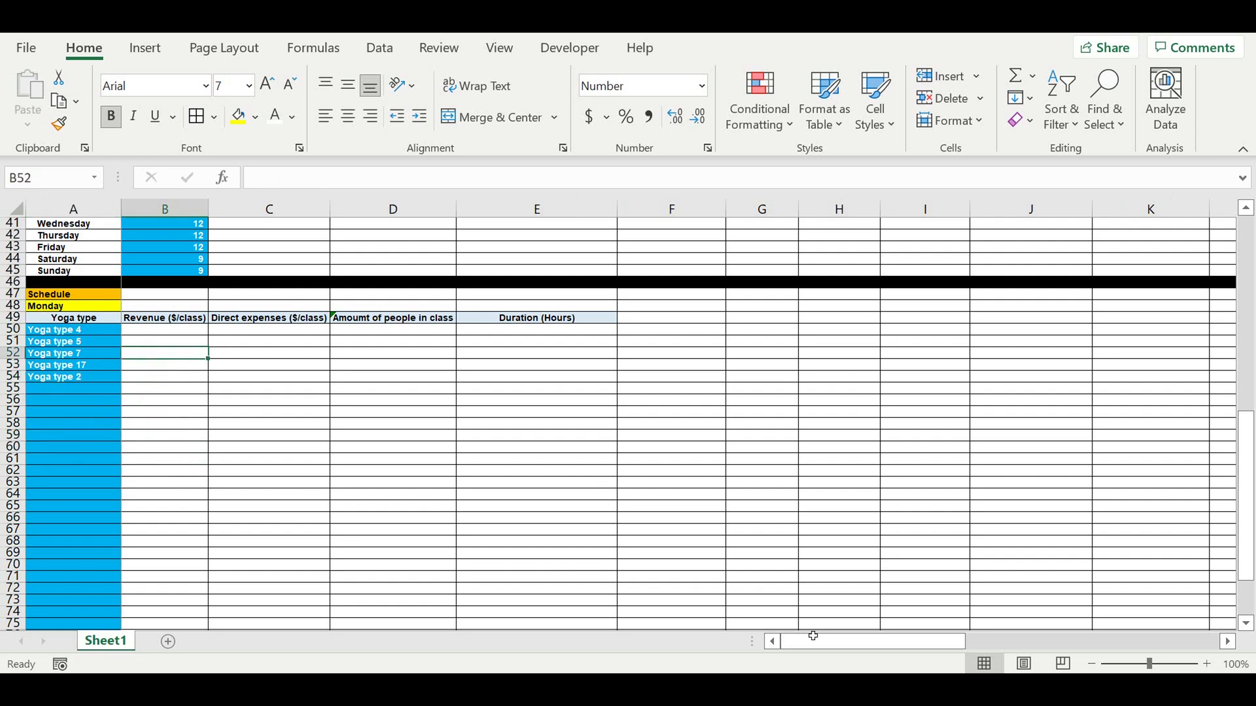
mouse_move(151, 333)
mouse_down()
mouse_move(465, 397)
mouse_move(558, 401)
mouse_move(548, 391)
mouse_up()
drag(84, 335, 82, 379)
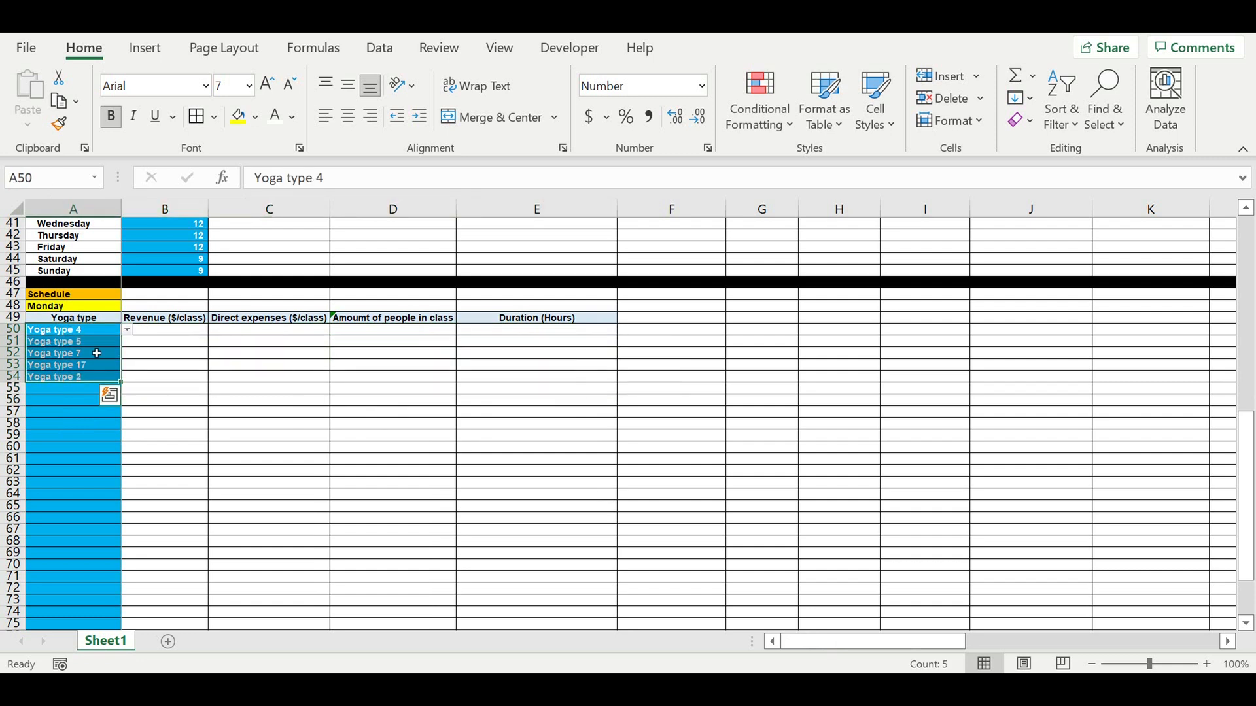
scroll(281, 314, up, 3)
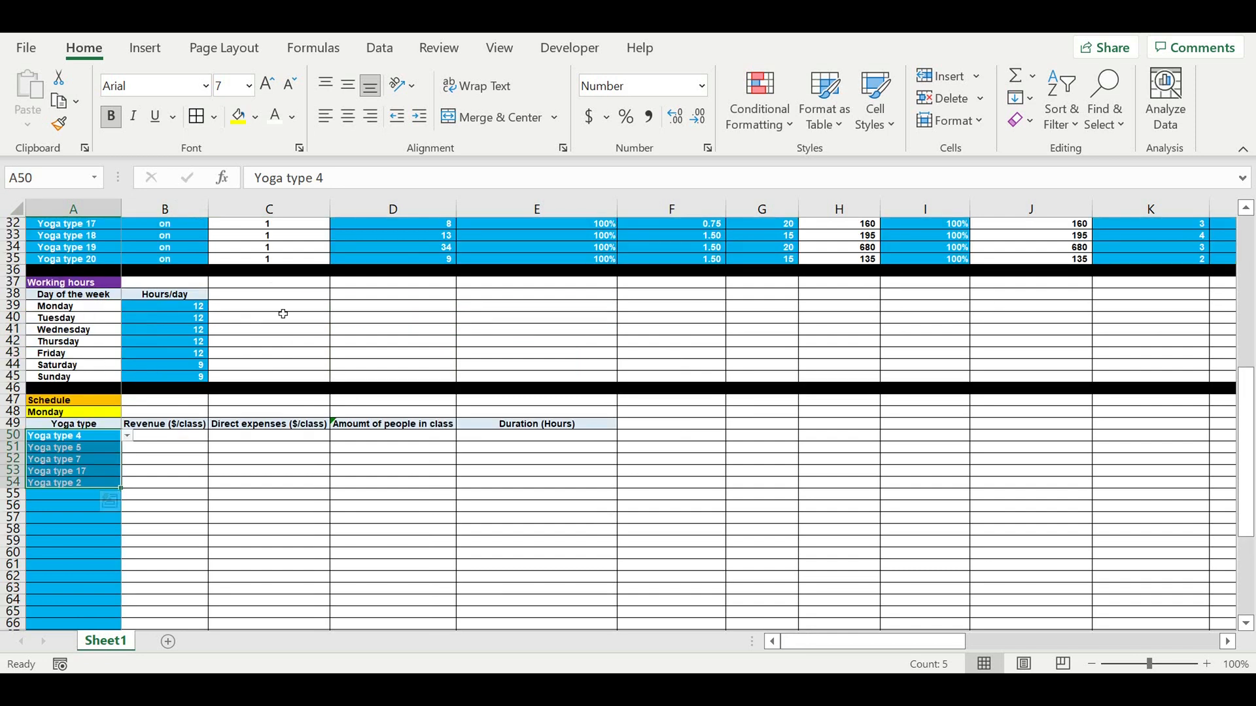
scroll(264, 298, up, 6)
scroll(263, 298, up, 3)
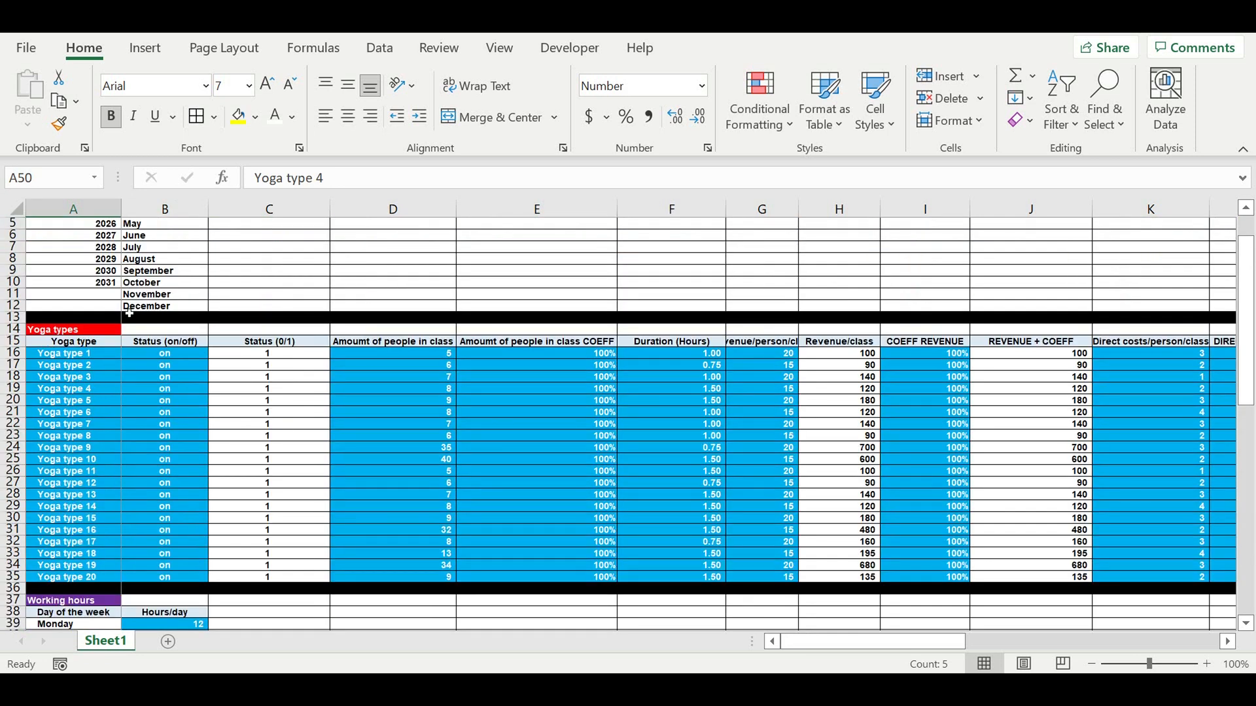
drag(57, 358, 1178, 507)
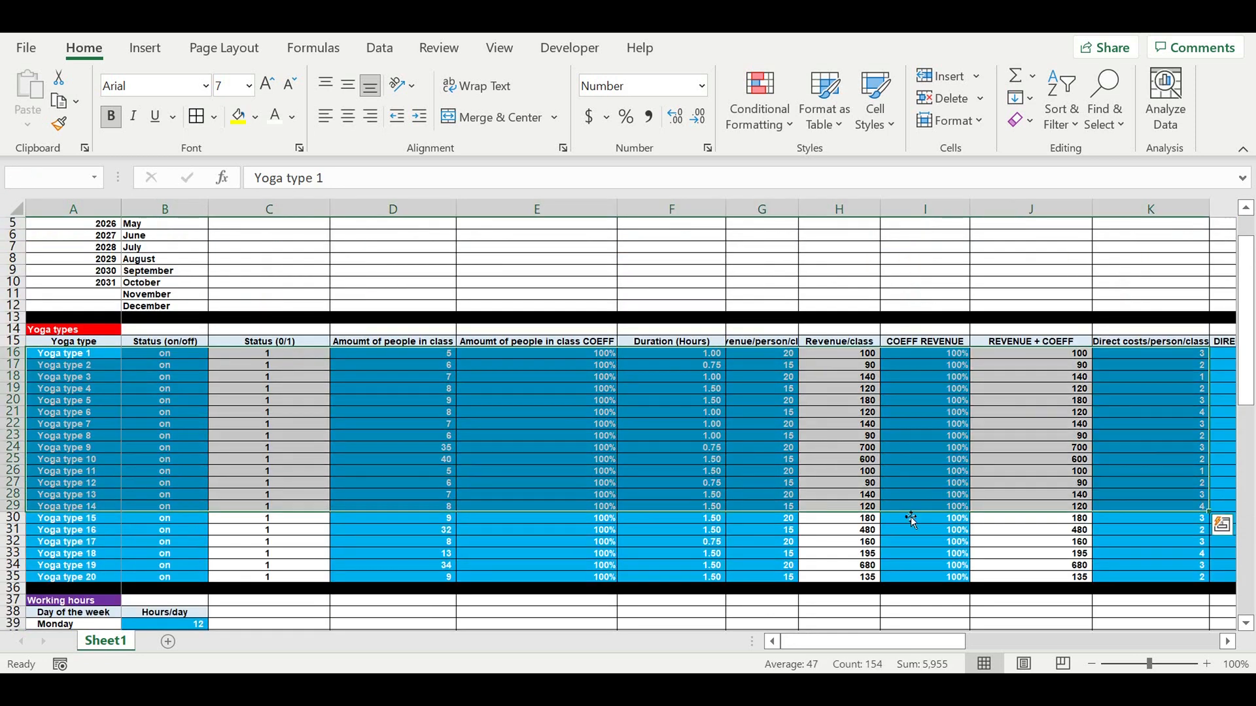
click(713, 510)
scroll(677, 530, down, 5)
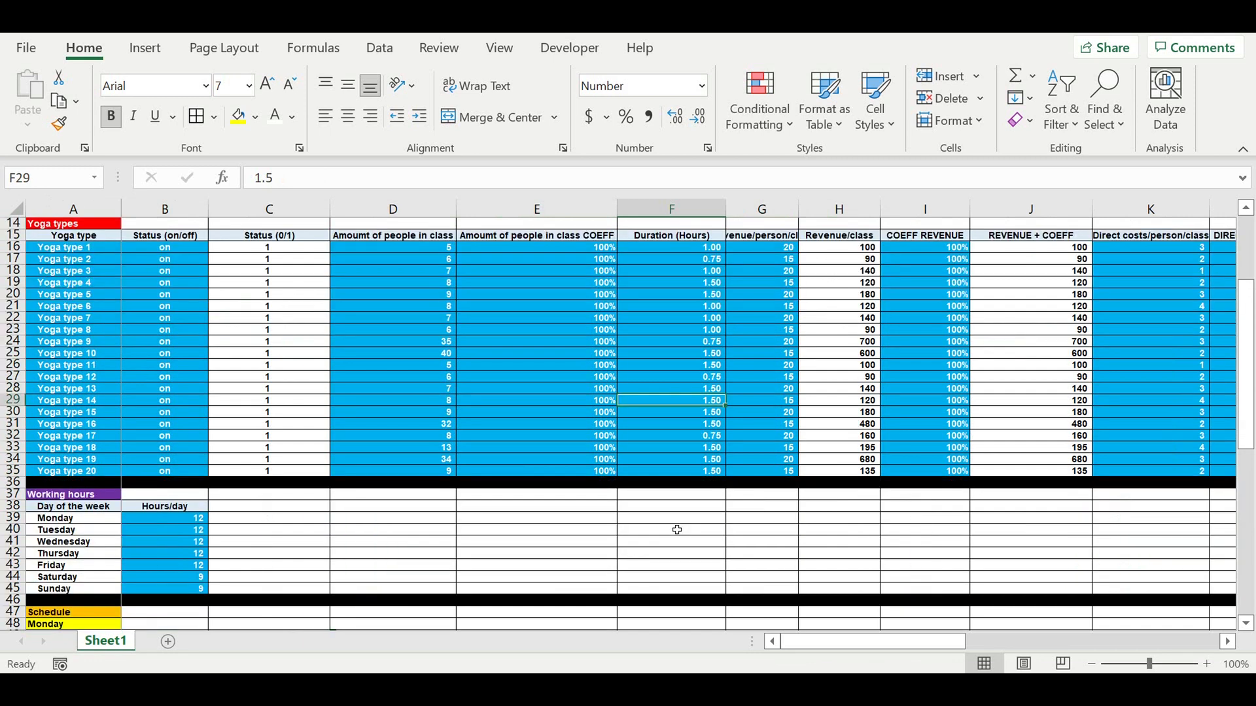
scroll(675, 530, down, 2)
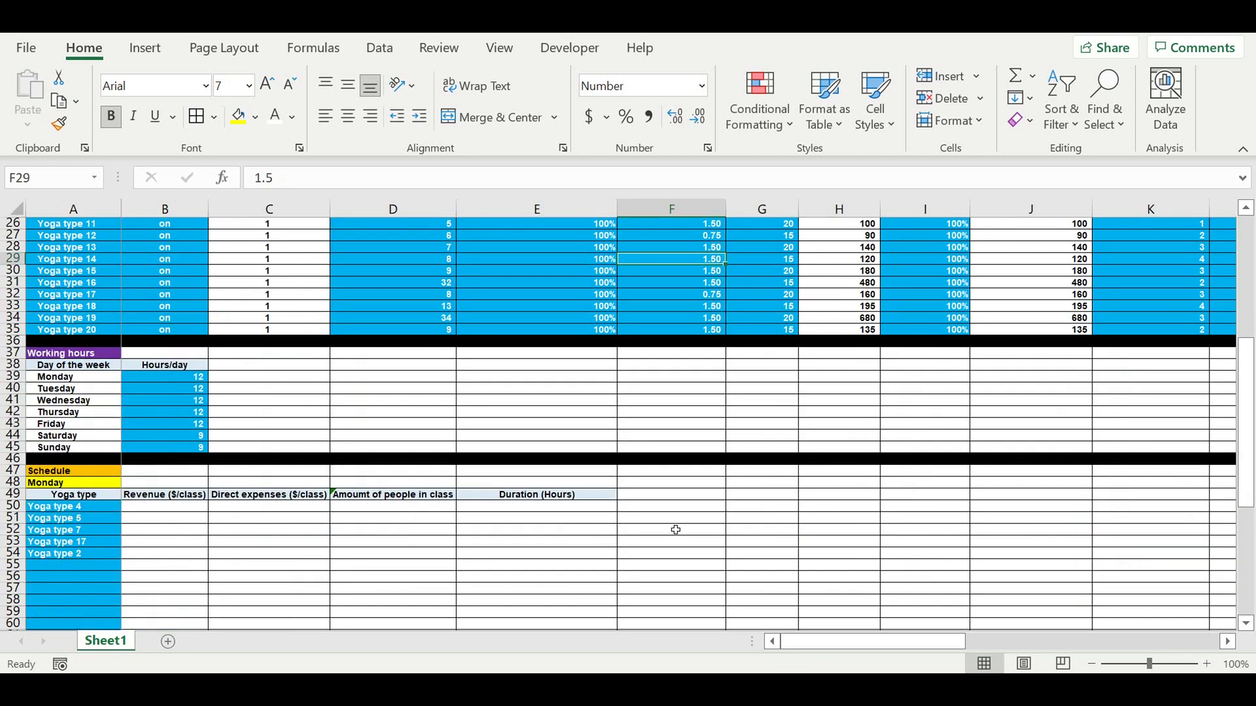
Step: Insert a blank row above the Yoga types table's header row 15
scroll(675, 529, up, 2)
scroll(676, 529, up, 6)
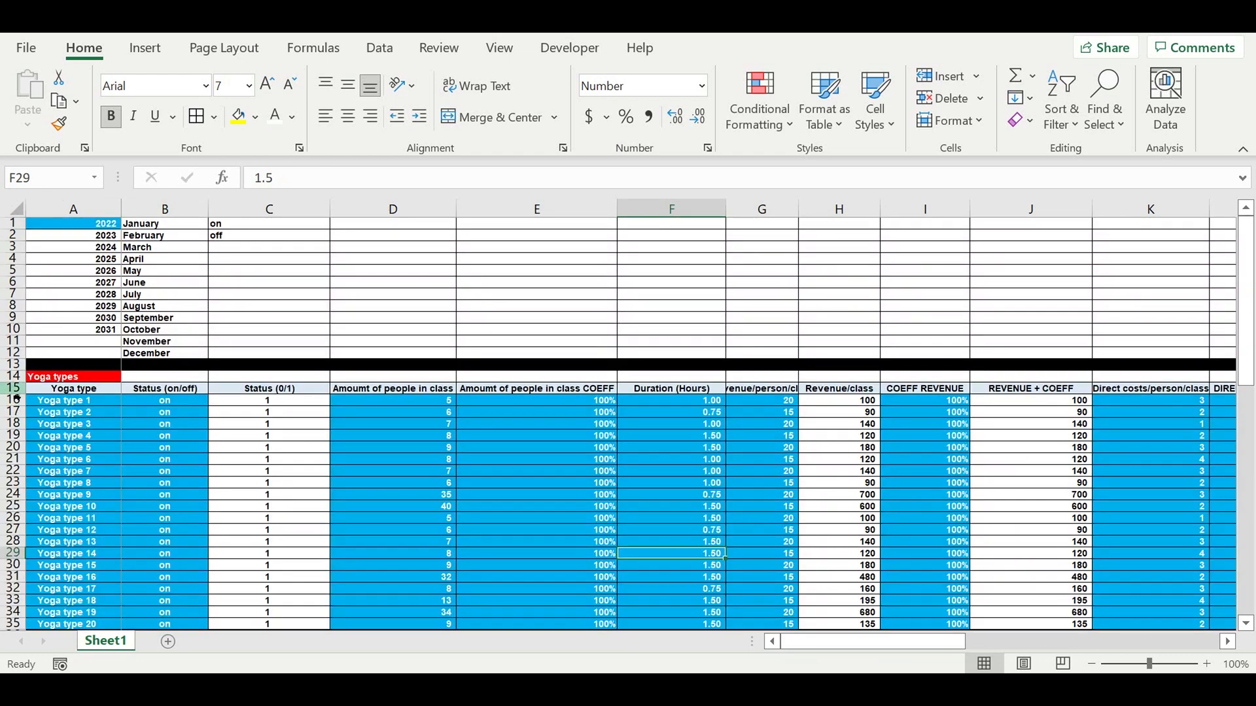
click(13, 390)
right_click(14, 390)
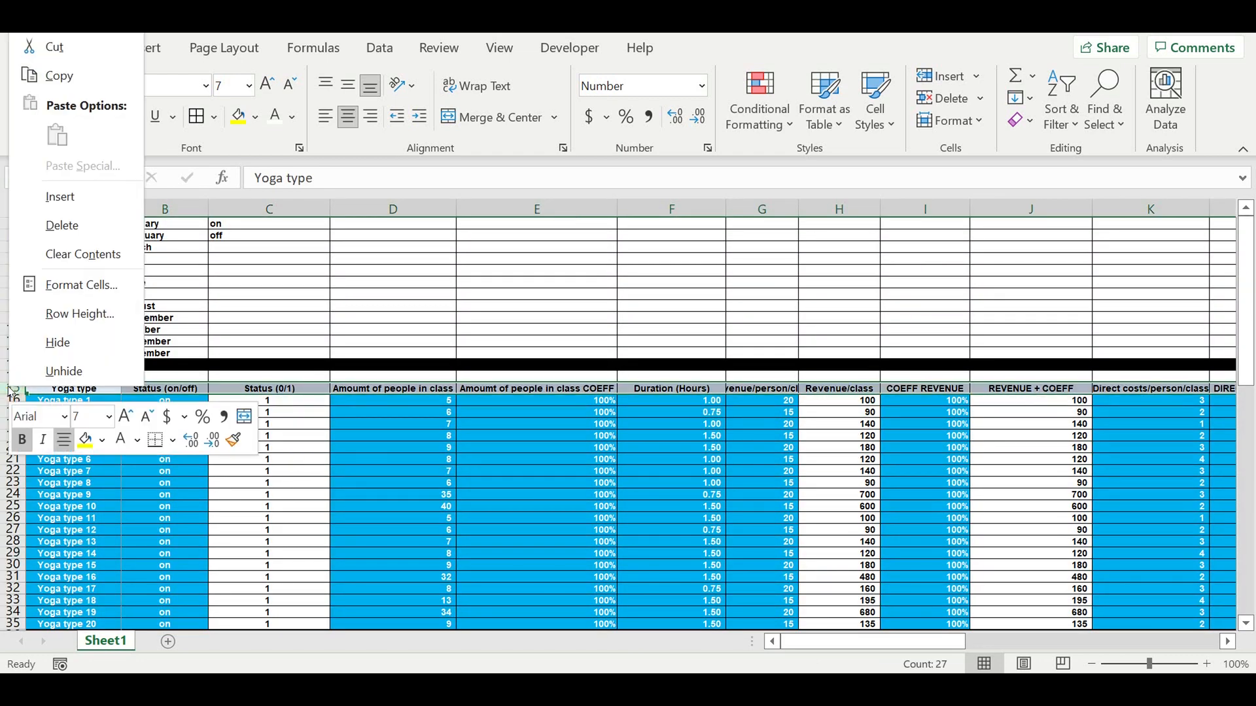
click(79, 187)
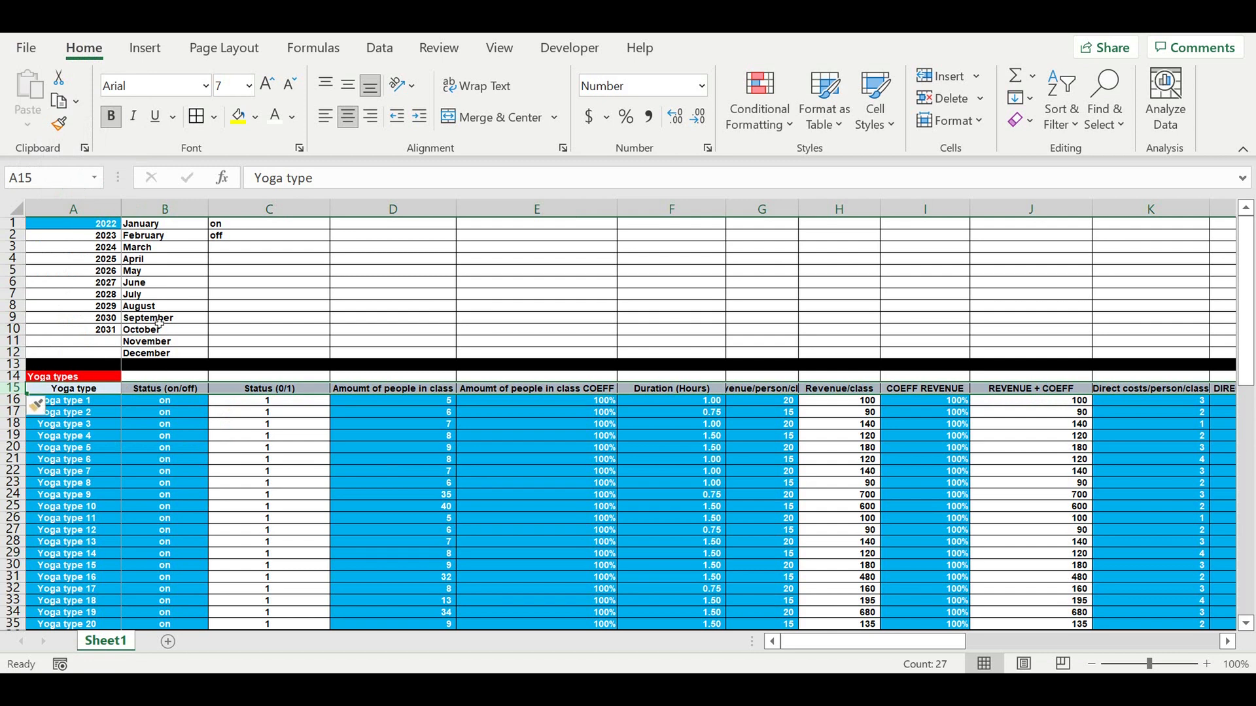
key(ctrl+shift+plus)
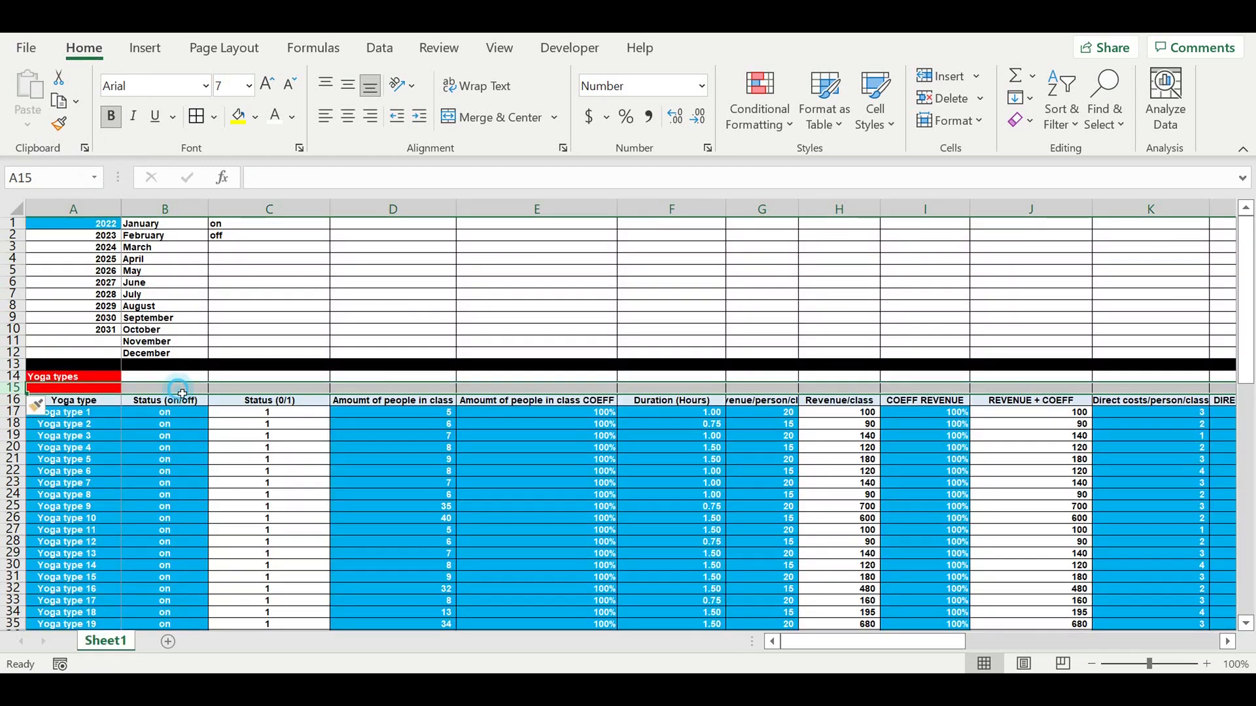
Step: Remove the red fill from A15 by copying the unfilled format of B15 over it
click(183, 388)
drag(208, 393, 72, 390)
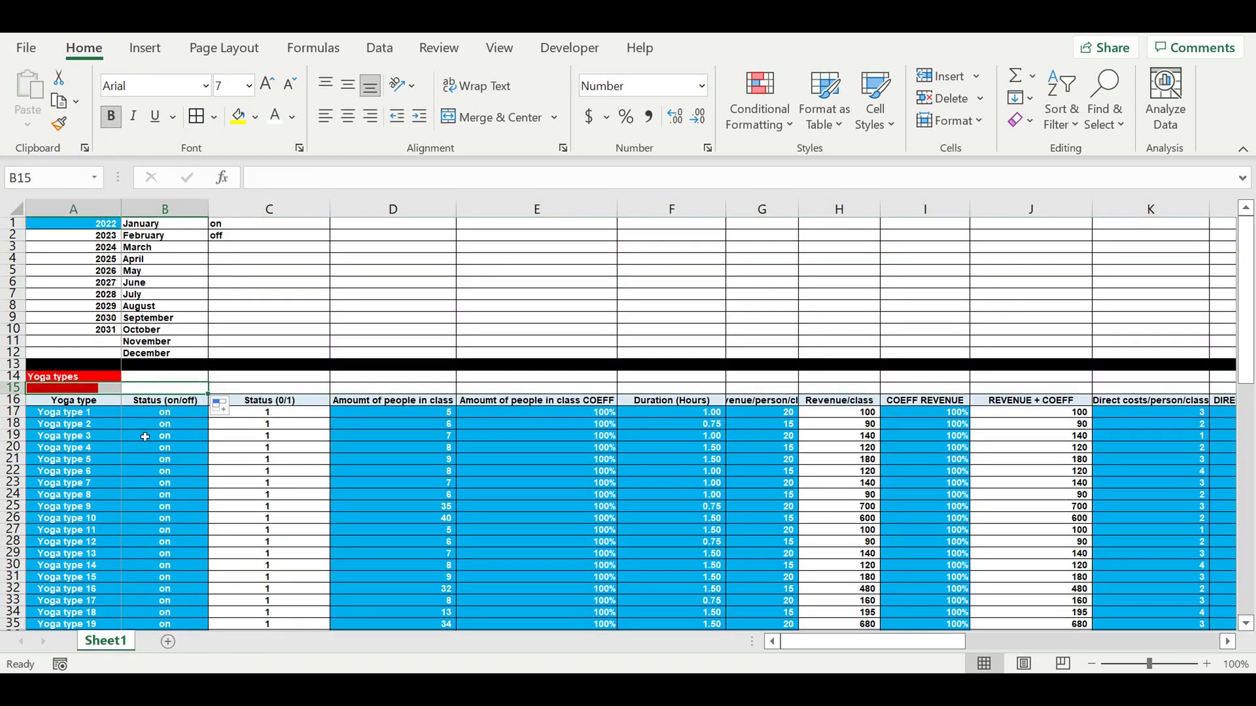
click(147, 458)
Step: Start the column numbering in row 15 with 1 in A15 and the formula =A15+1 in B15
click(81, 390)
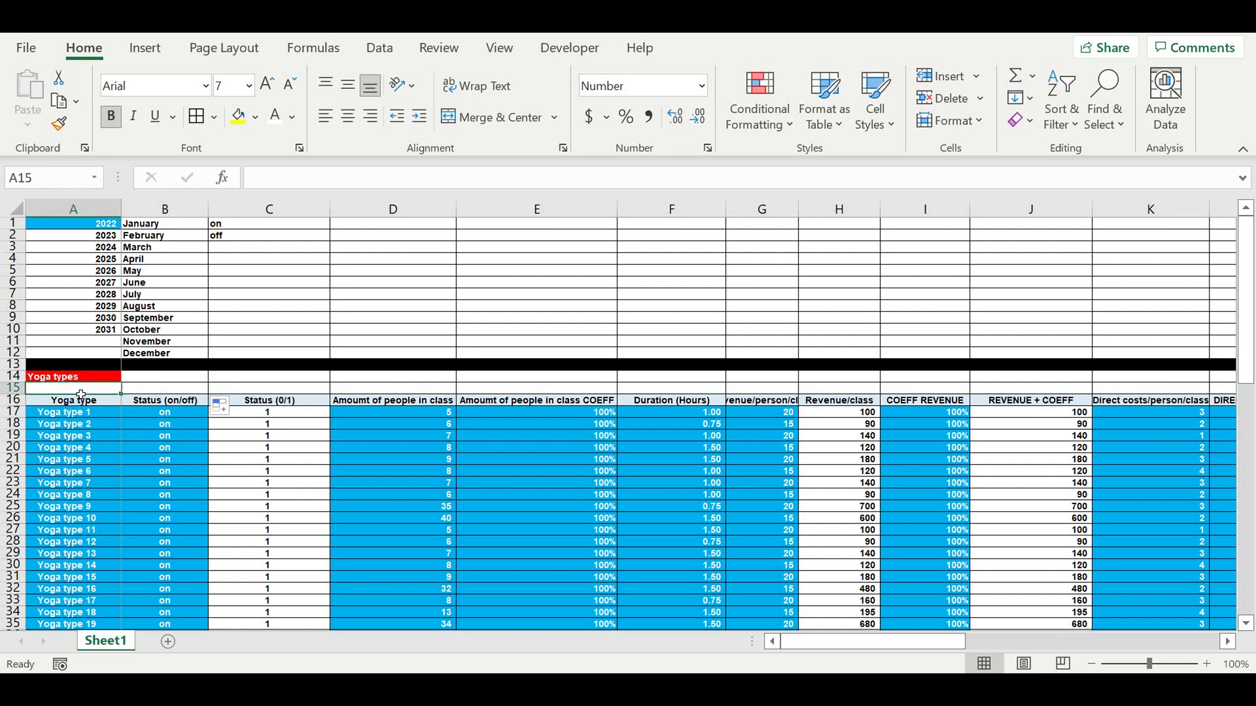
text(1)
click(164, 422)
double_click(166, 391)
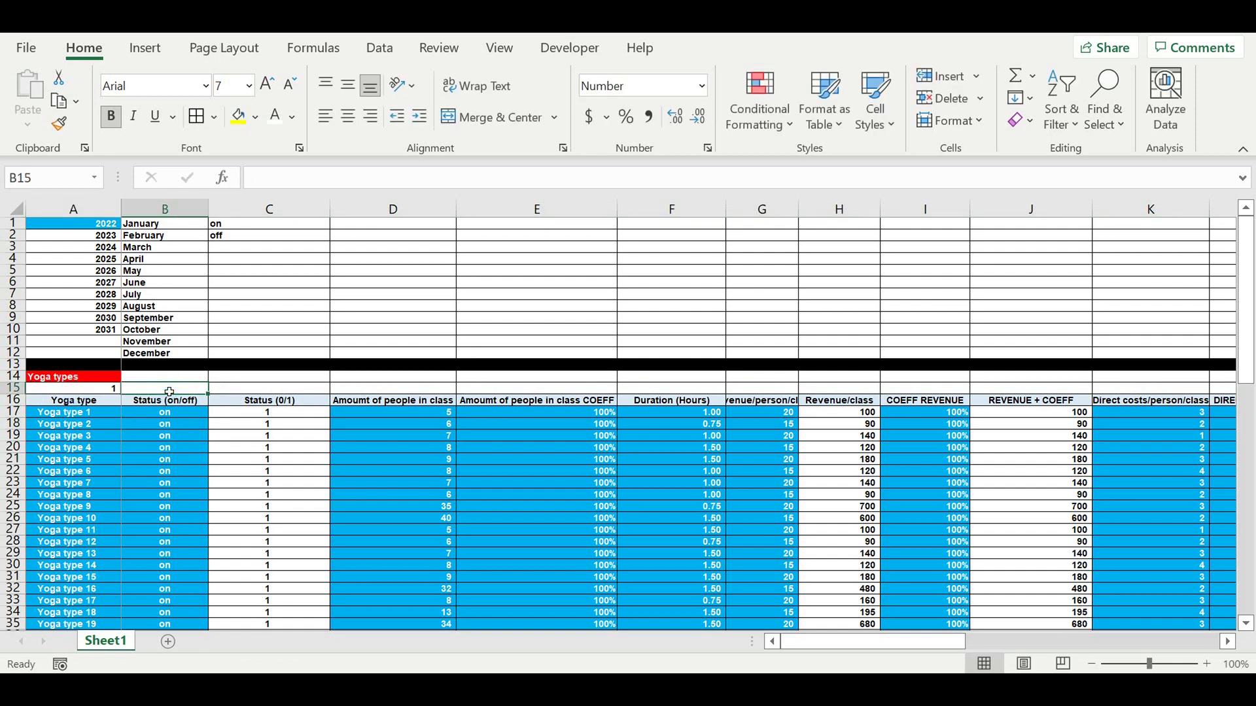
text(=)
click(93, 390)
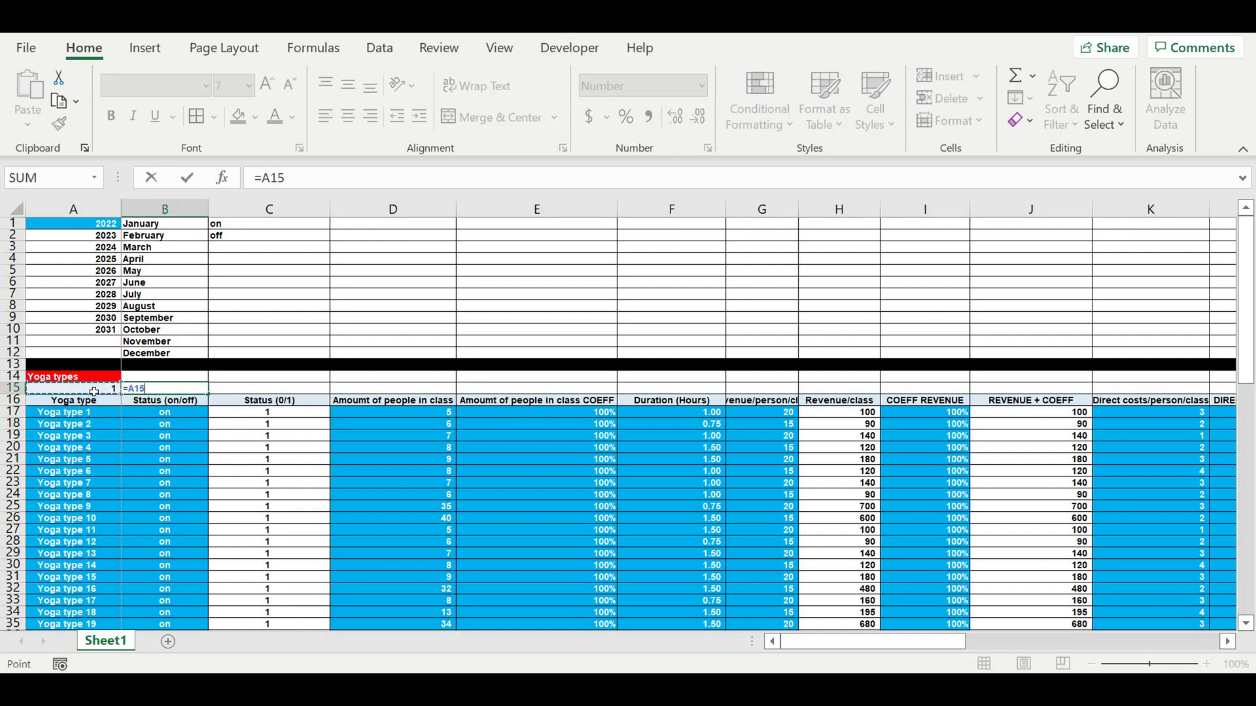
text(+1)
click(148, 448)
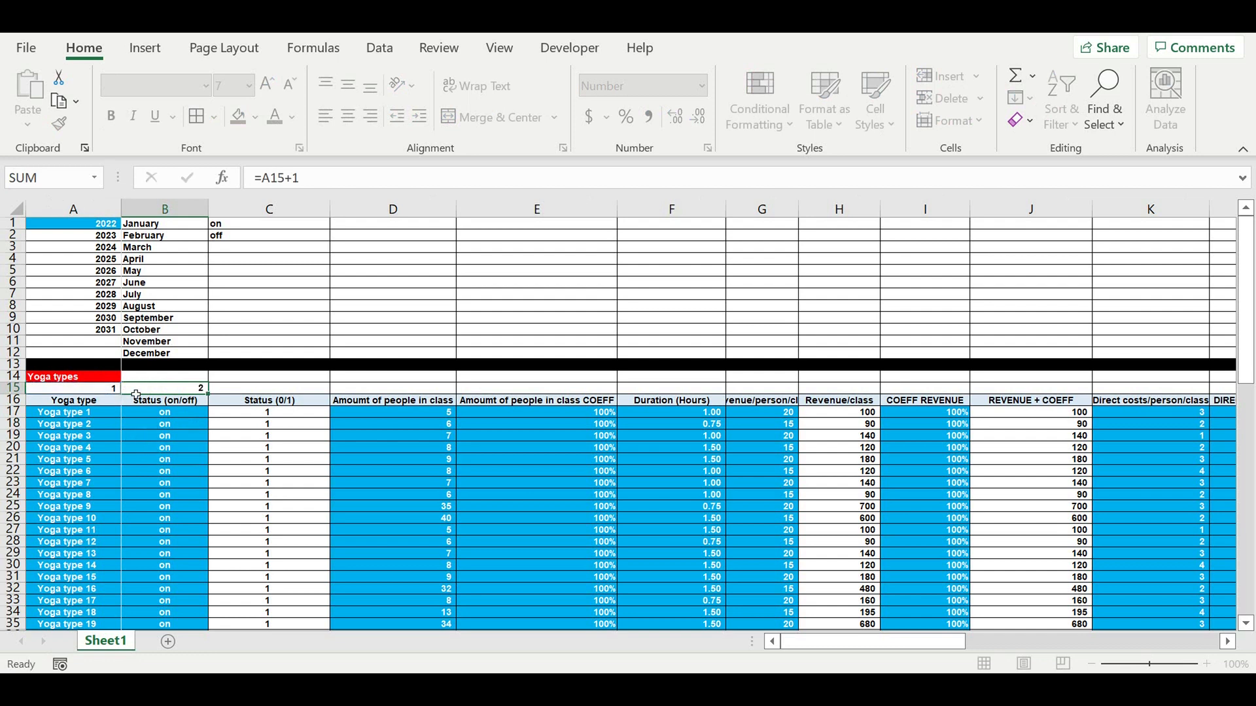
Step: Center the numbers in A15:B15 and fill both cells light gold
drag(97, 392, 163, 389)
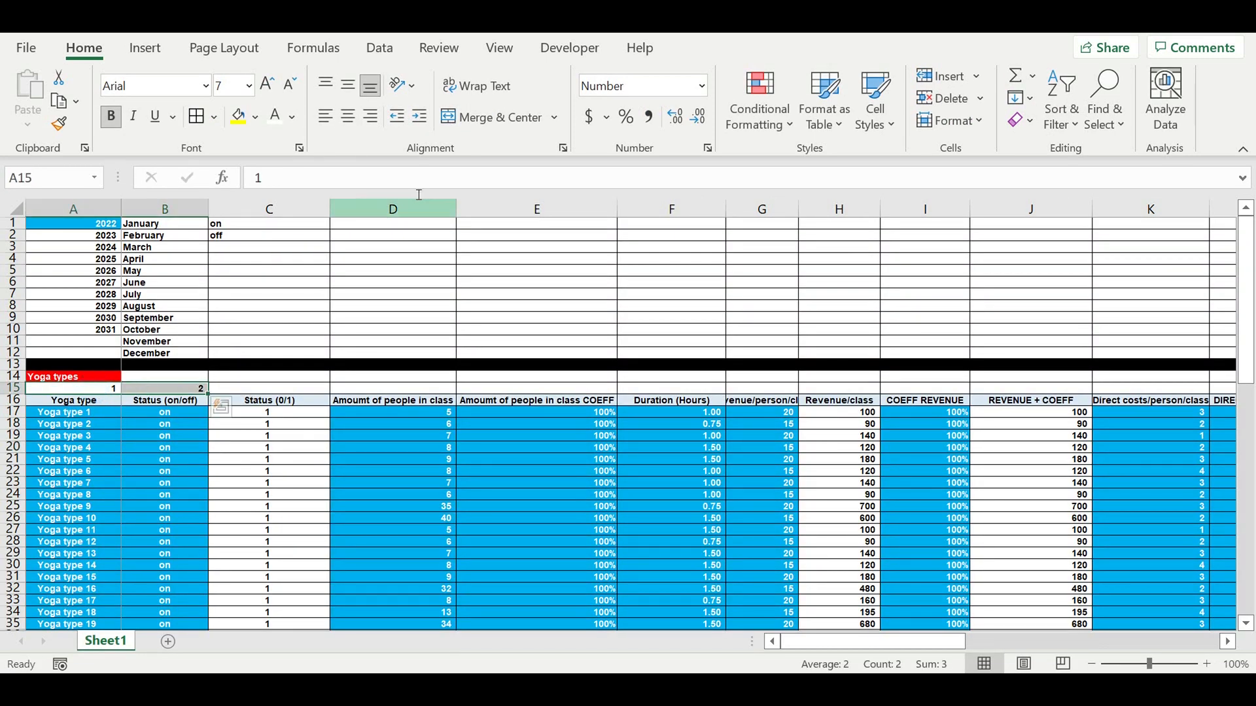
click(346, 117)
click(256, 117)
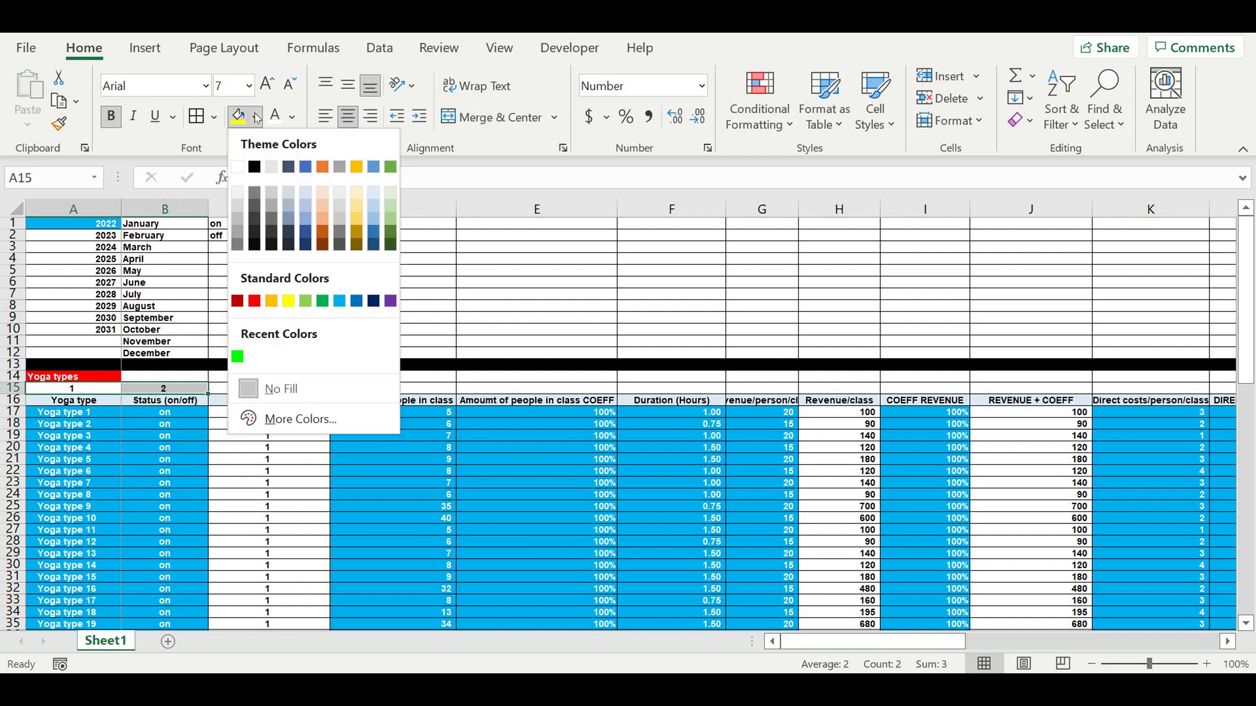
click(356, 189)
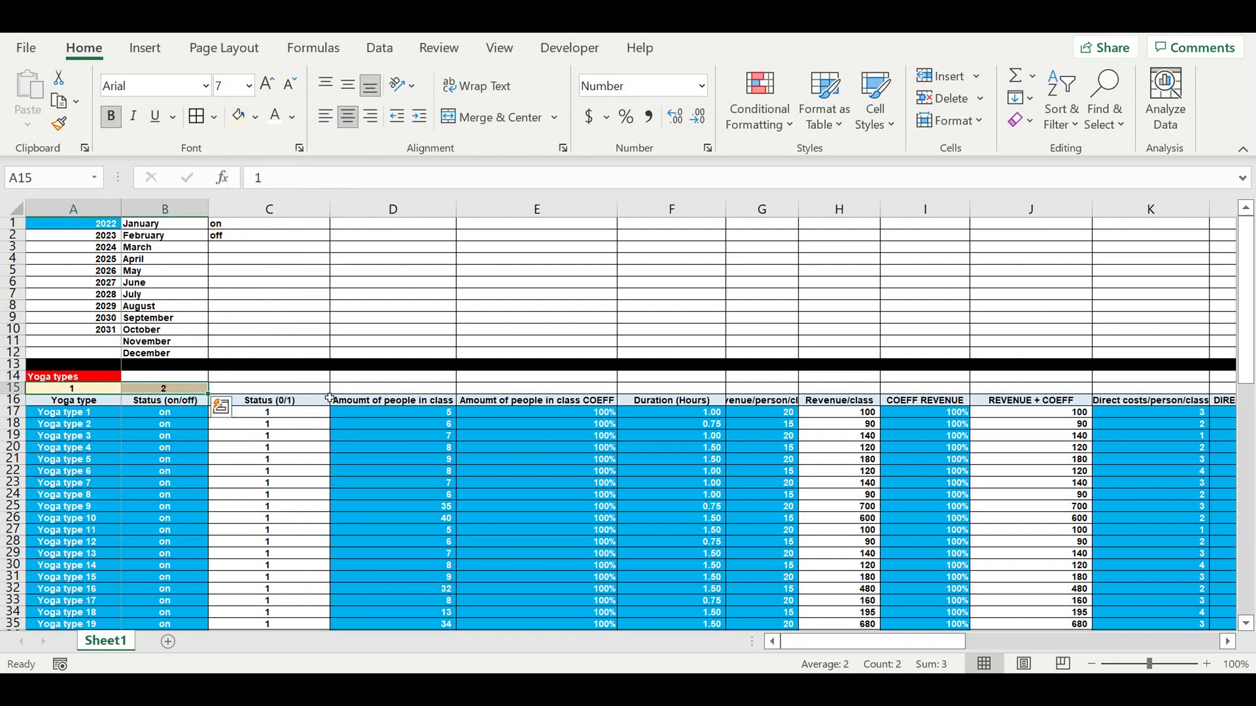
Step: Copy the numbering formula from B15 across row 15 through AA15, the Duration (Hours) column
click(222, 389)
click(188, 394)
drag(215, 399, 1153, 390)
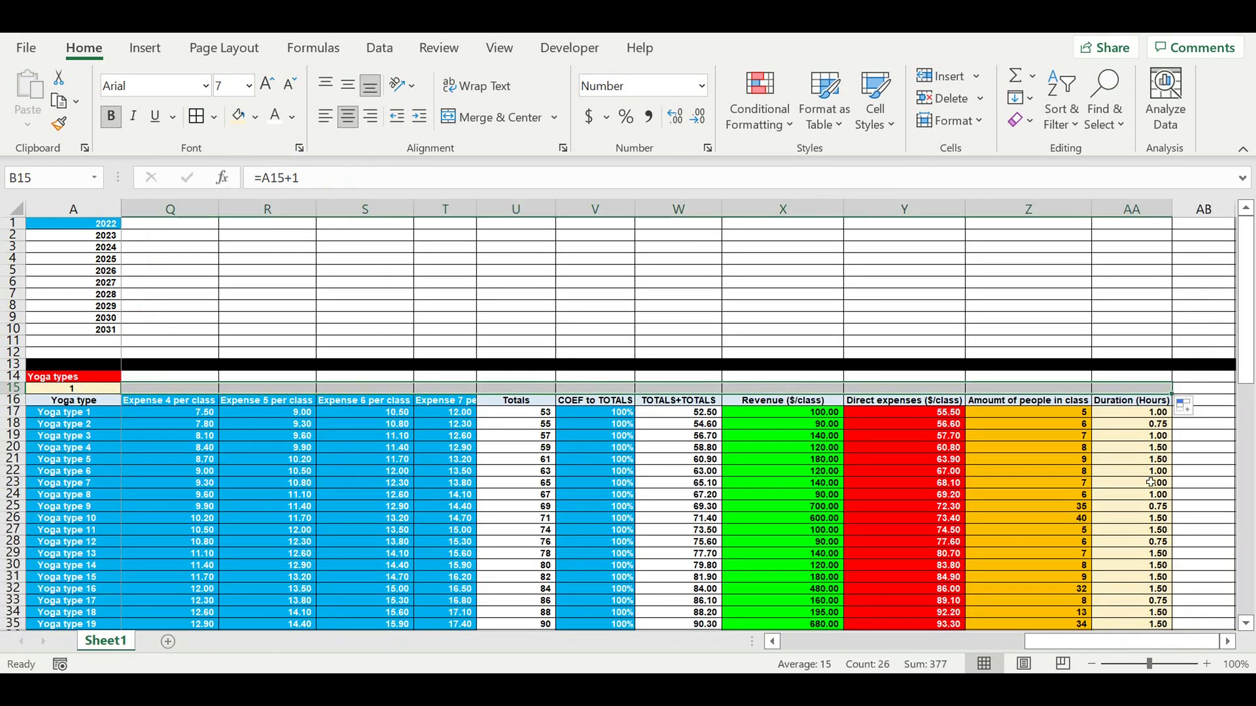
click(928, 498)
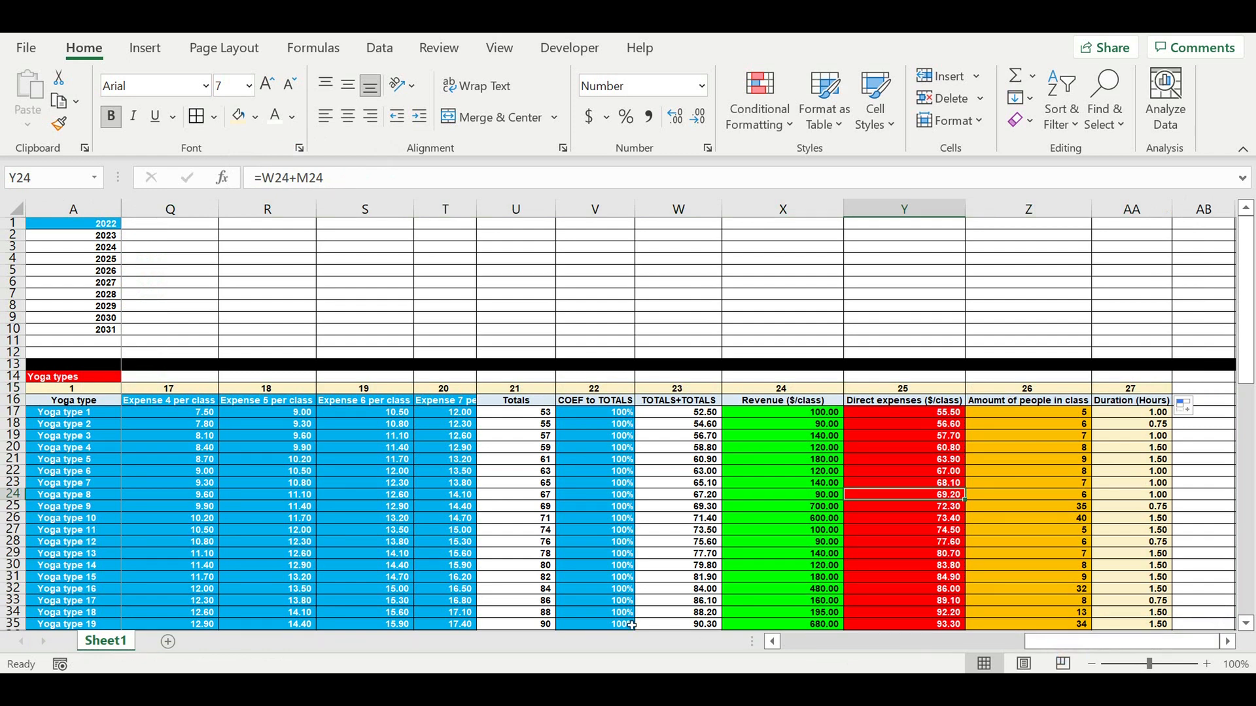
Step: Begin a VLOOKUP in B51, the first Revenue ($/class) cell of the Monday schedule, with $A51 as the lookup value
drag(1063, 642, 403, 503)
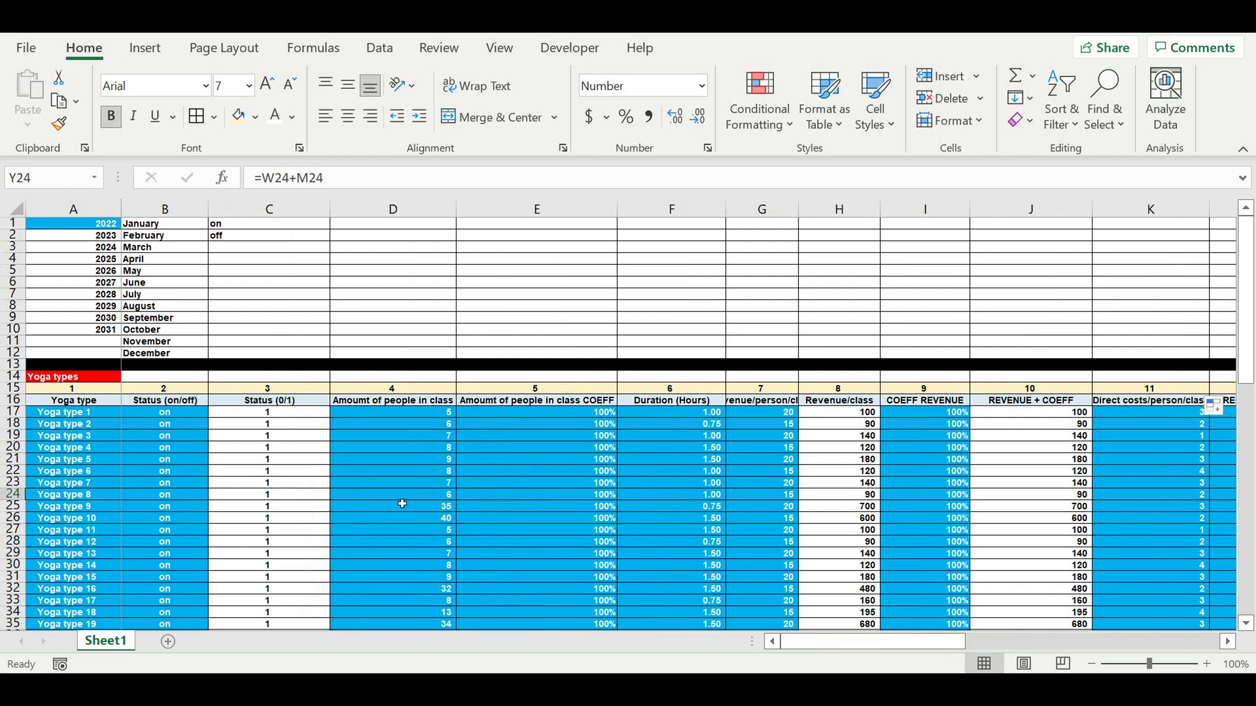
scroll(402, 503, down, 3)
scroll(402, 504, down, 3)
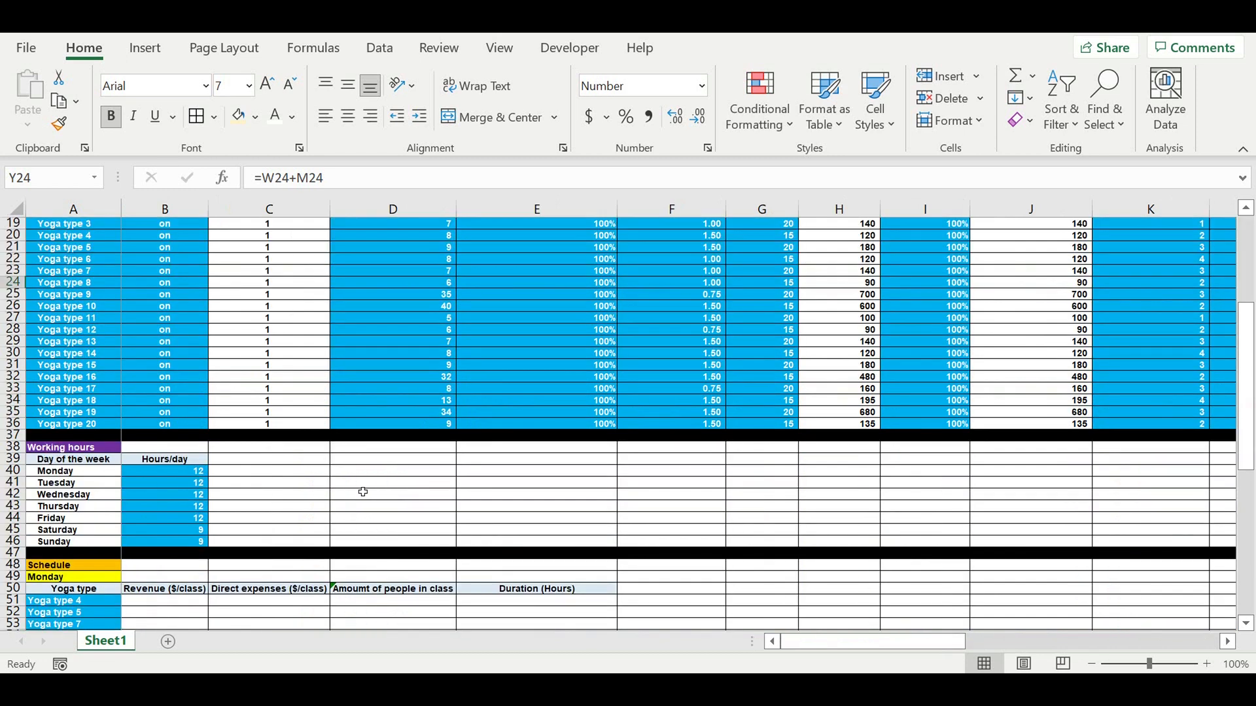
scroll(363, 490, down, 2)
scroll(261, 484, down, 2)
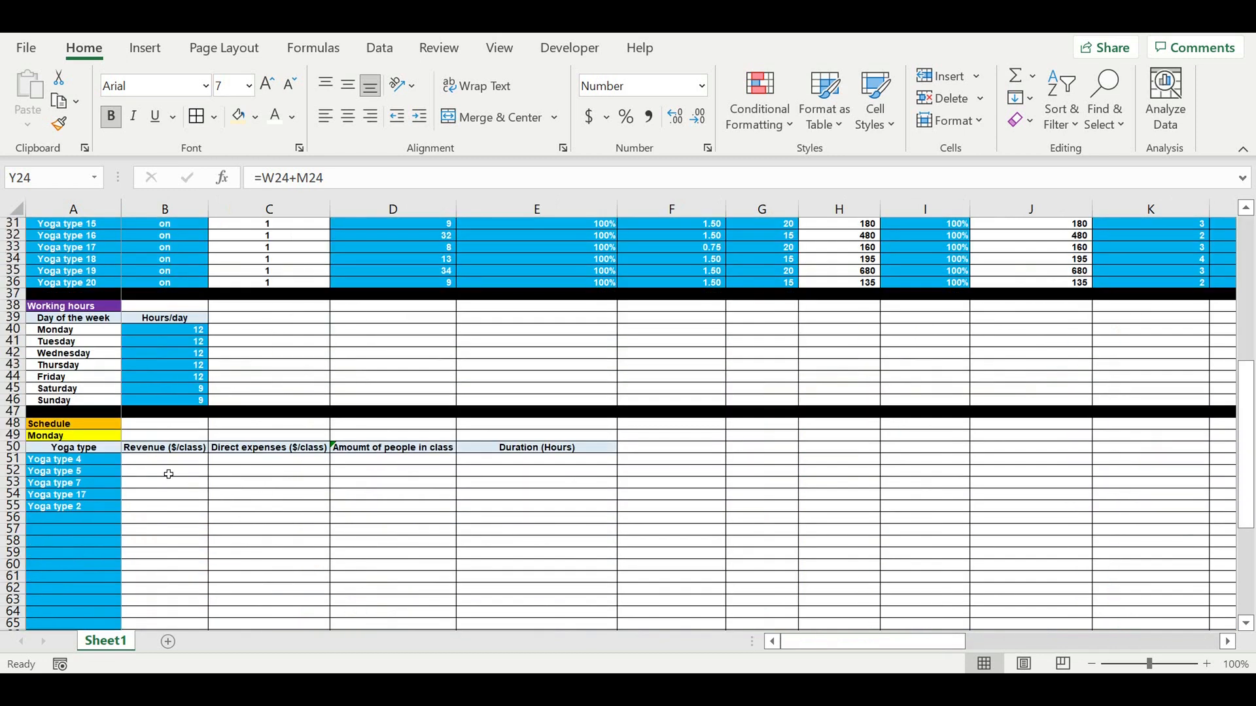
click(159, 460)
text(=)
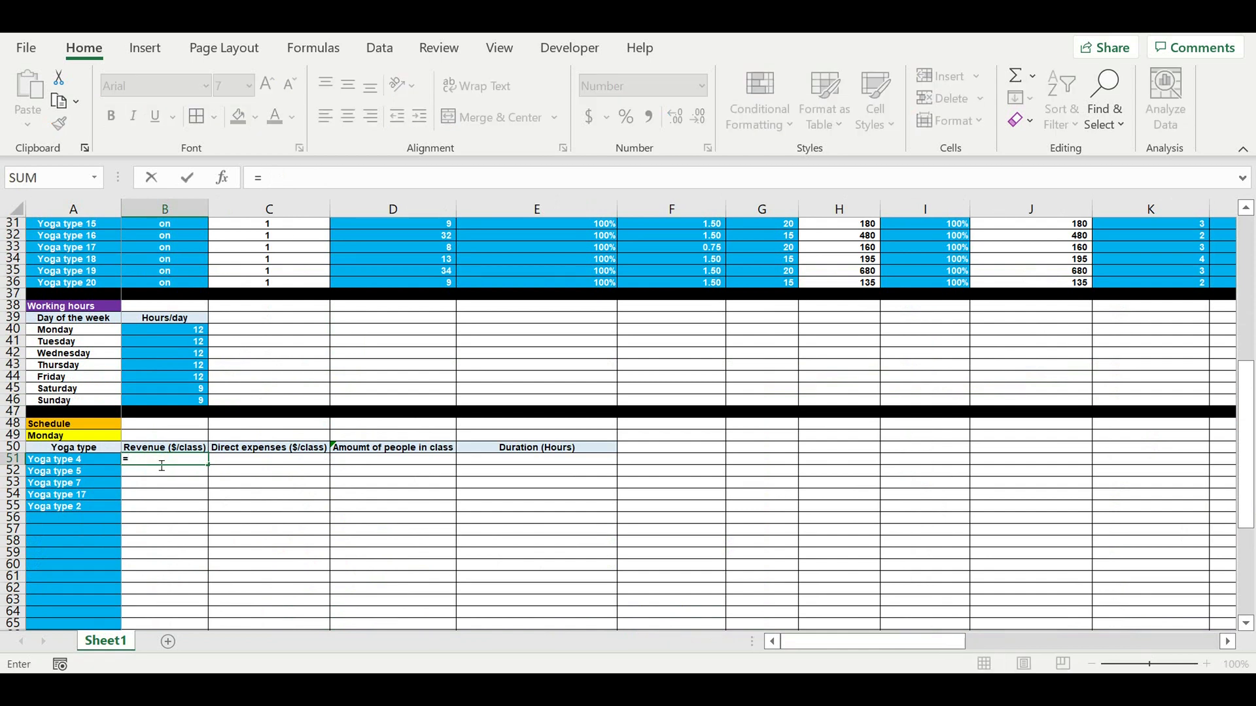
text(v)
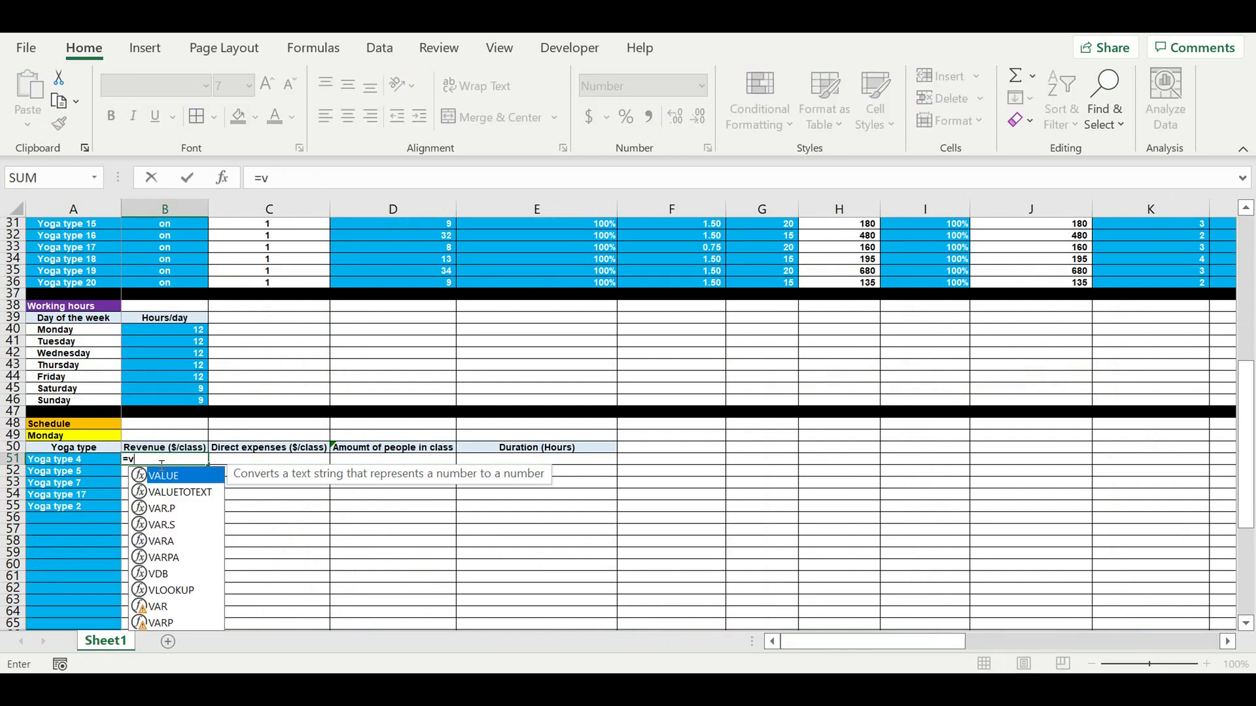
text(l)
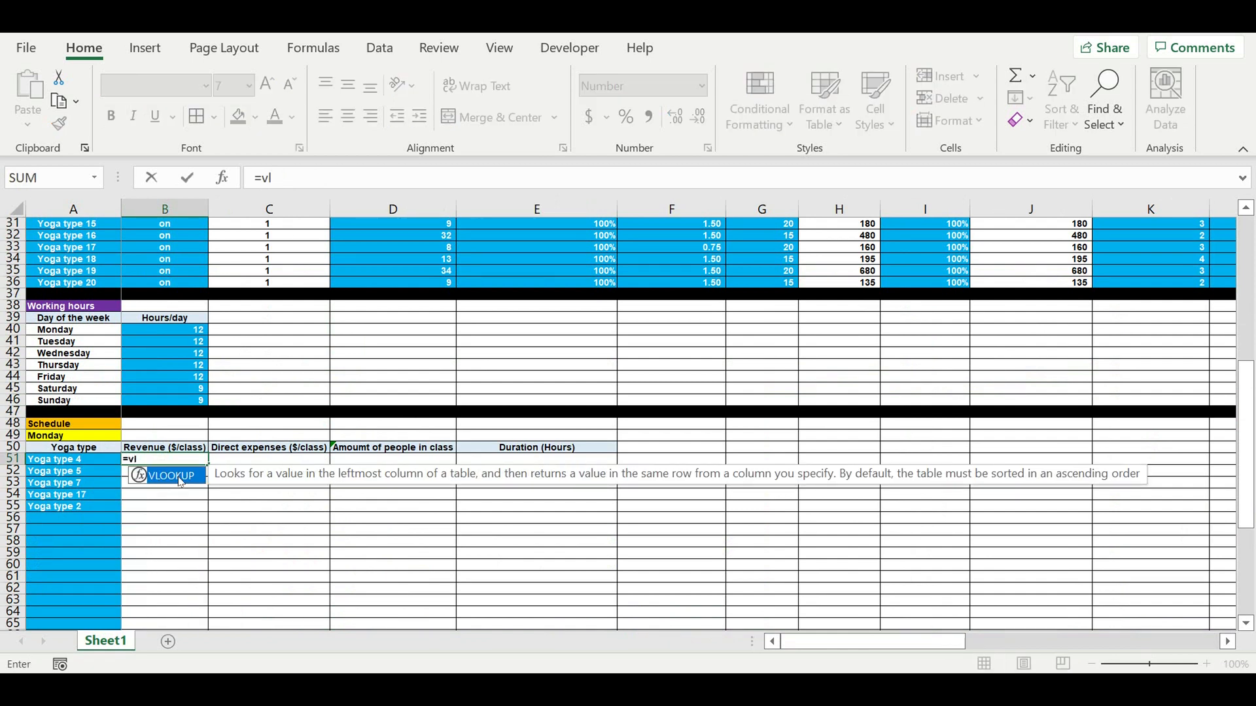
double_click(181, 482)
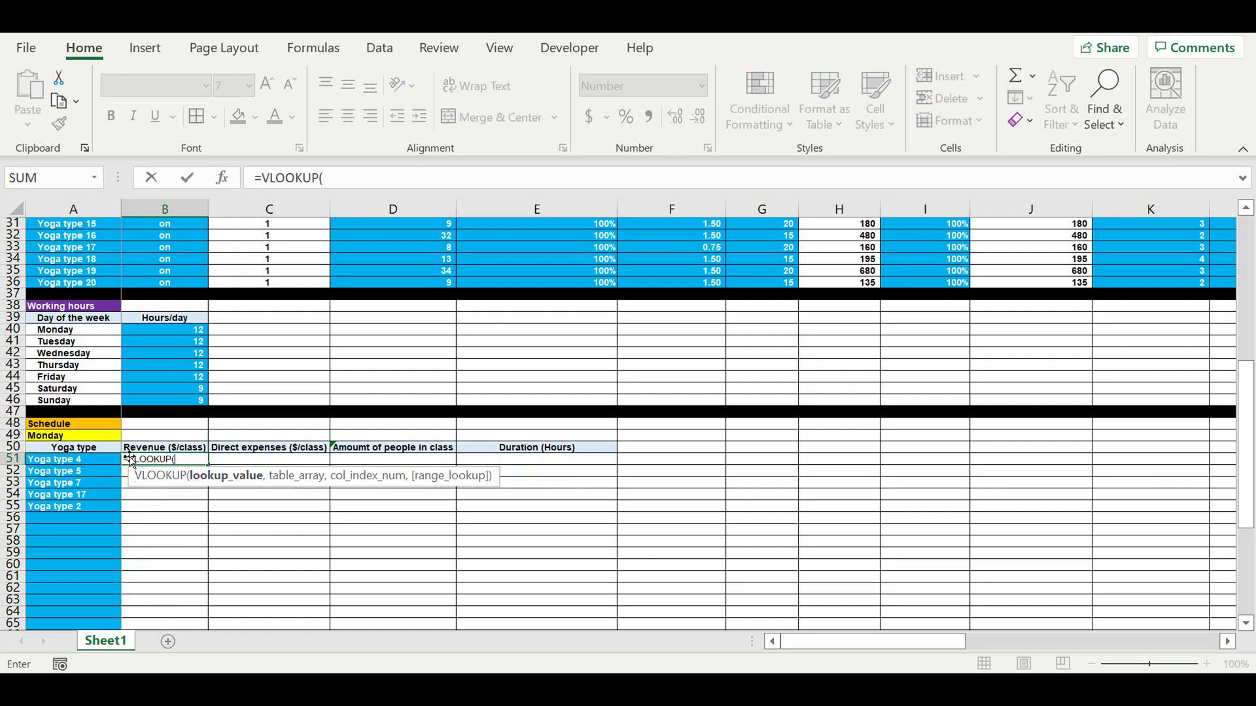
click(78, 459)
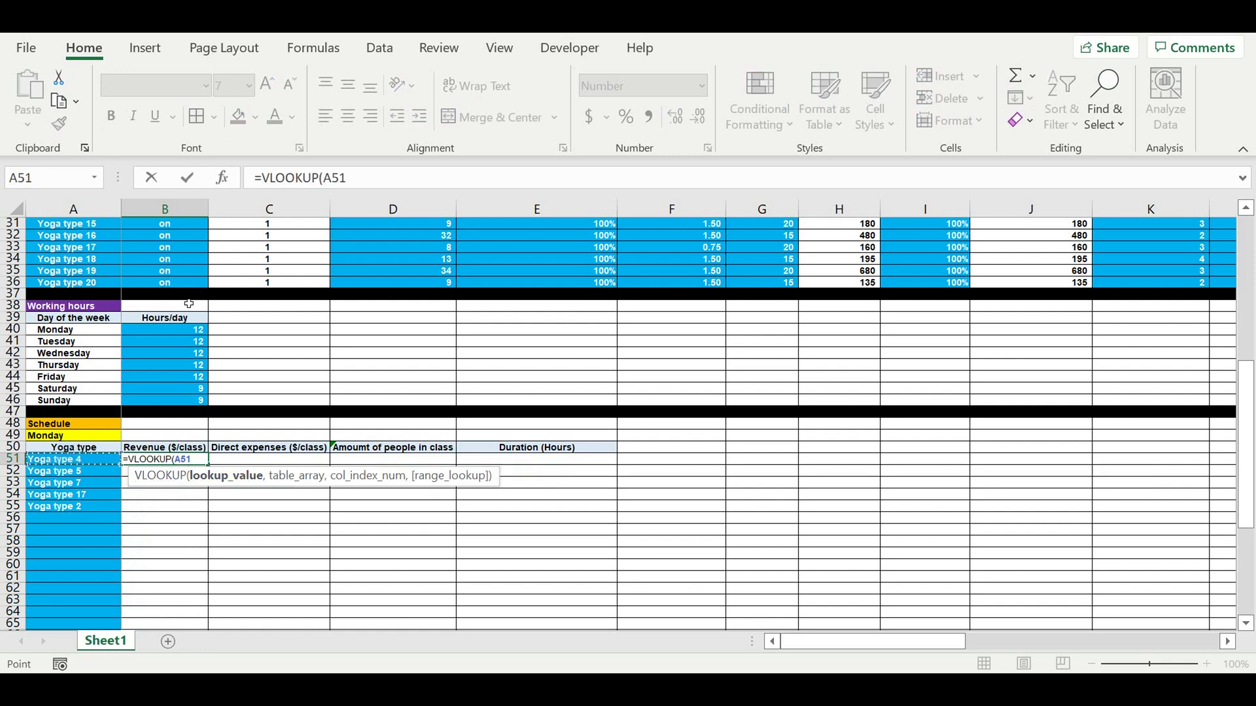
click(328, 179)
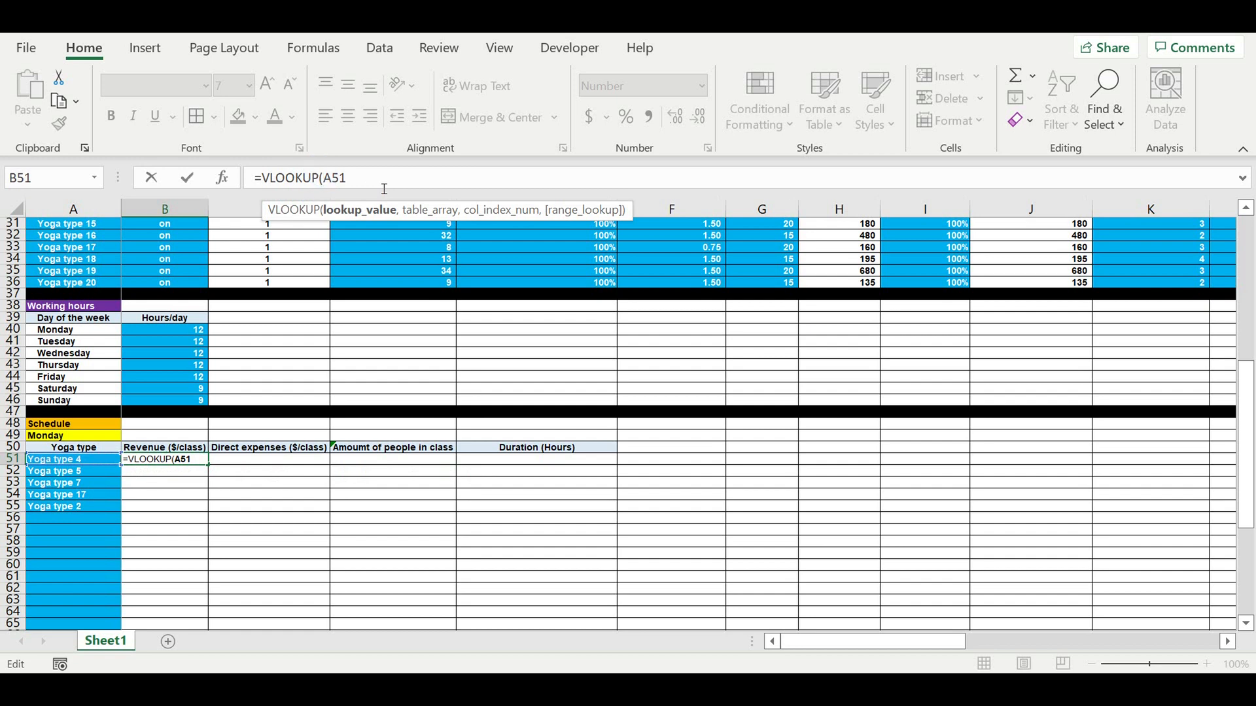
text($)
click(385, 189)
text(,)
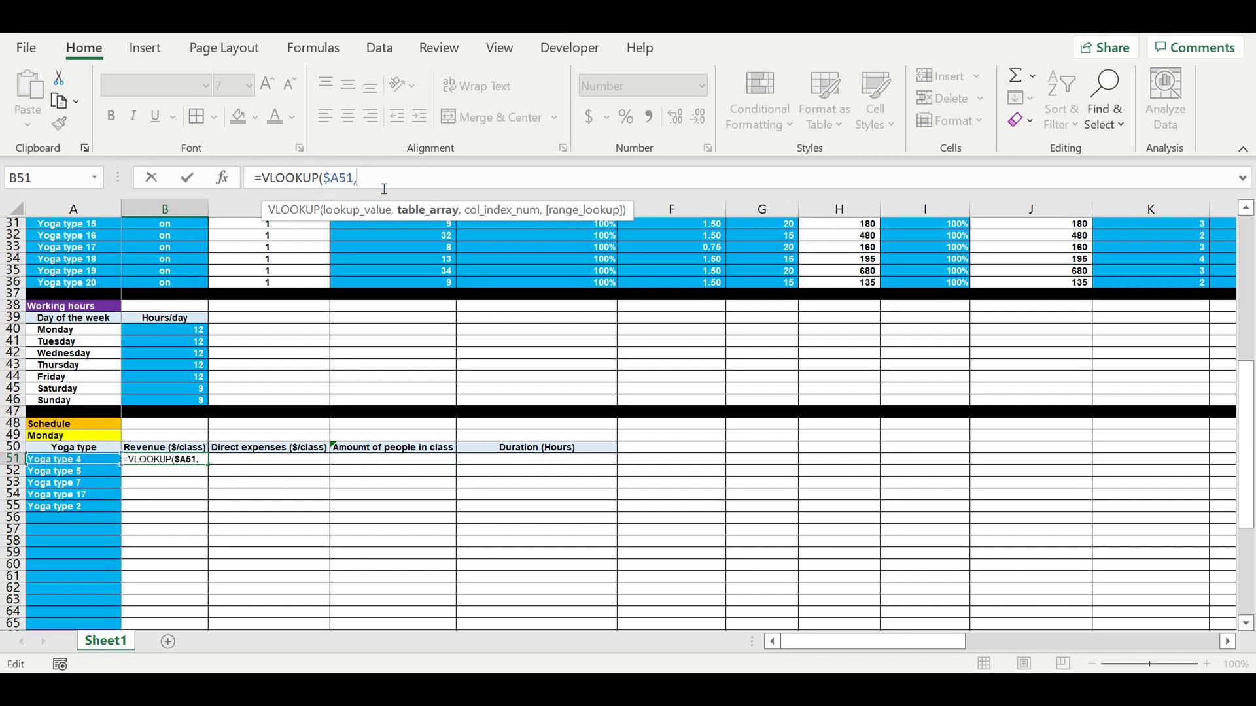
Step: Add the Yoga types table as the VLOOKUP's table array, locked as $A$17:$AA$36
scroll(291, 345, up, 3)
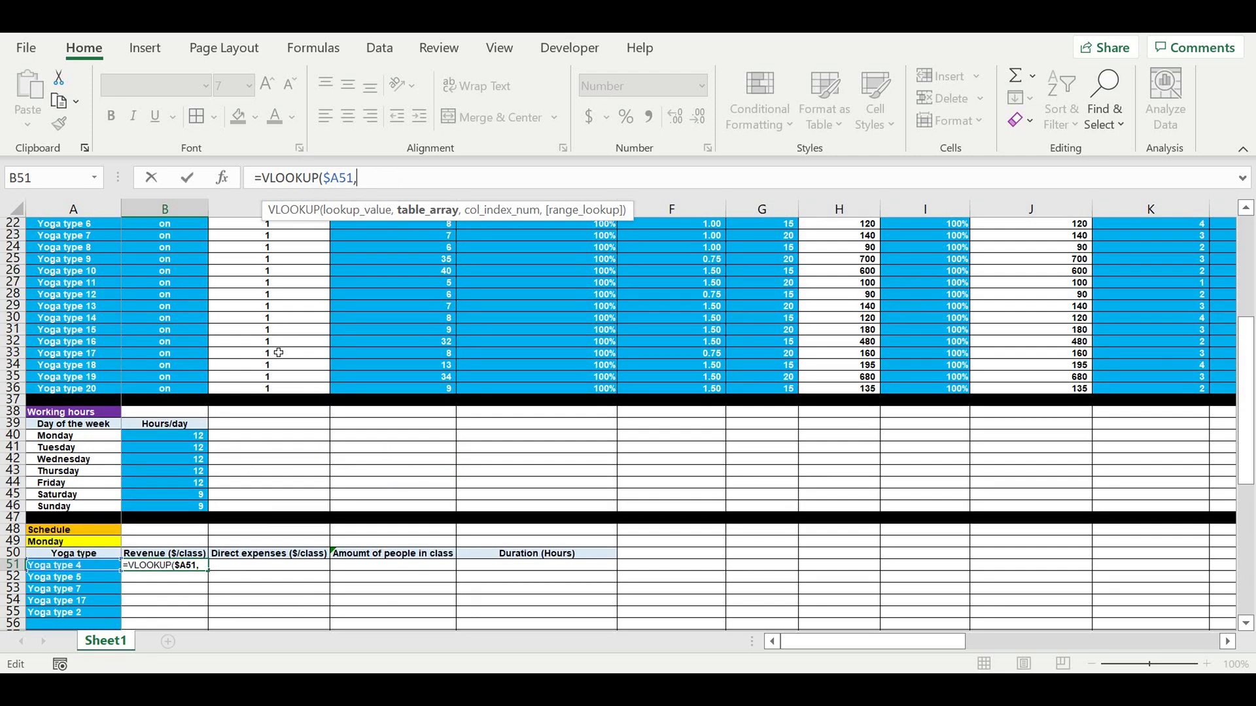
scroll(279, 353, up, 3)
click(72, 271)
drag(268, 278, 1142, 497)
click(357, 178)
text($A17:AA36)
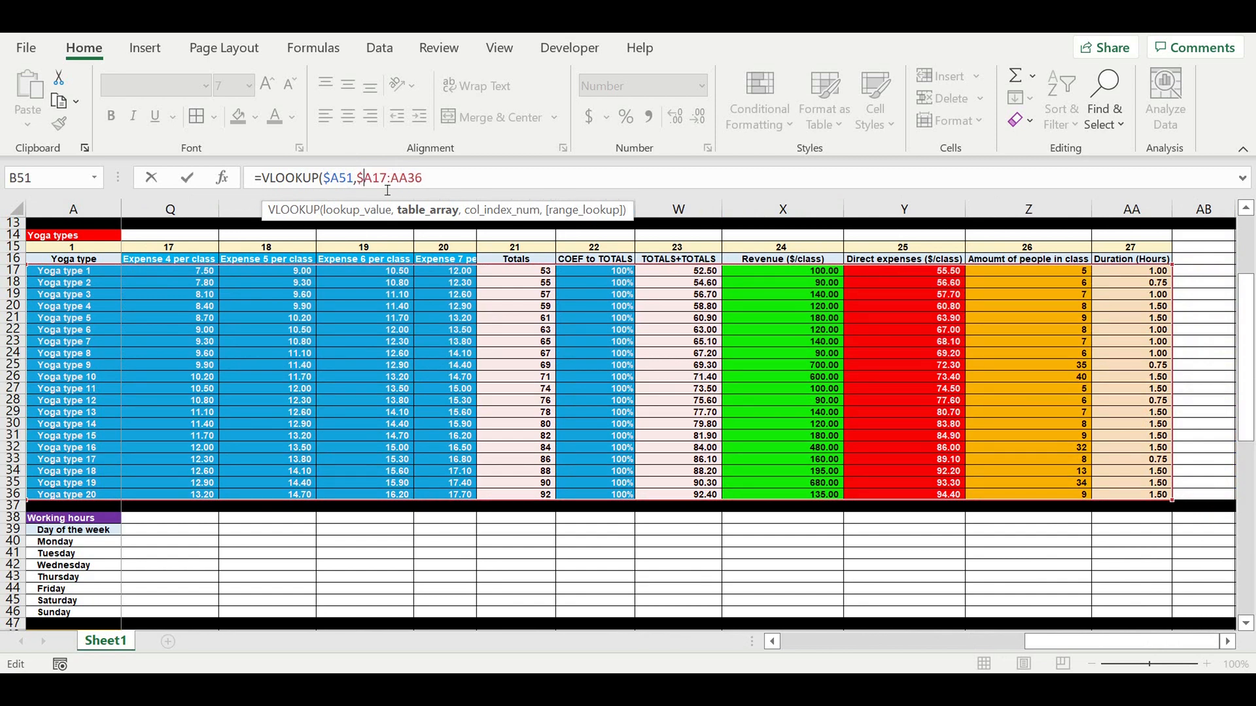
key(Right)
text($)
key(Right)
key(Right)
key(Right)
text($)
key(Right)
key(Right)
key(Right)
key(Right)
text(,)
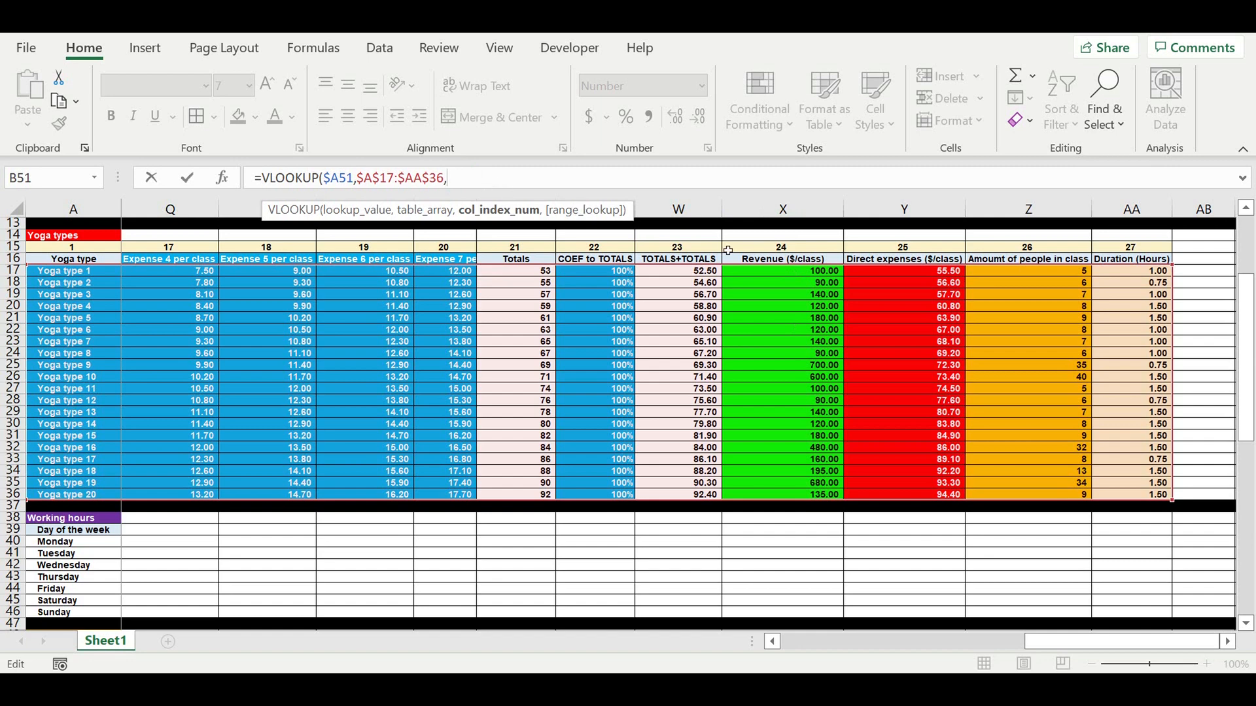
Step: Use the Revenue ($/class) column number X$15 as the column index and 0 for an exact match, closing the VLOOKUP
click(788, 250)
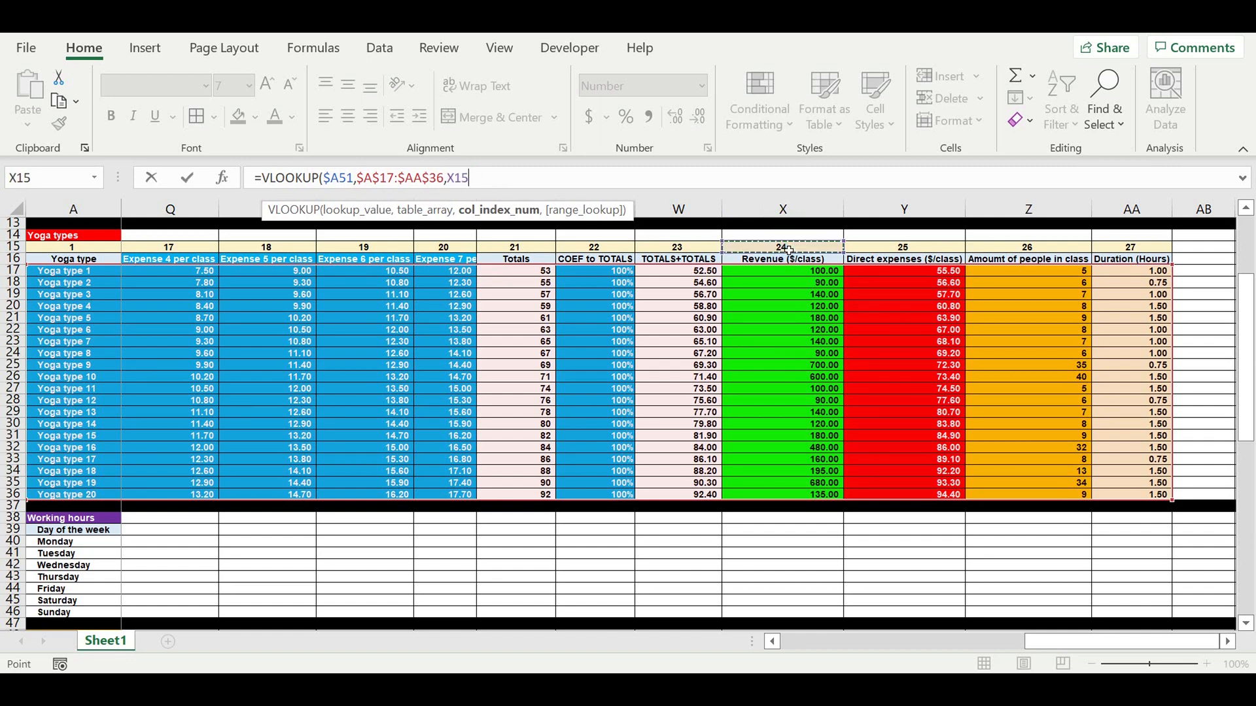
click(455, 180)
text(4)
key(BackSpace)
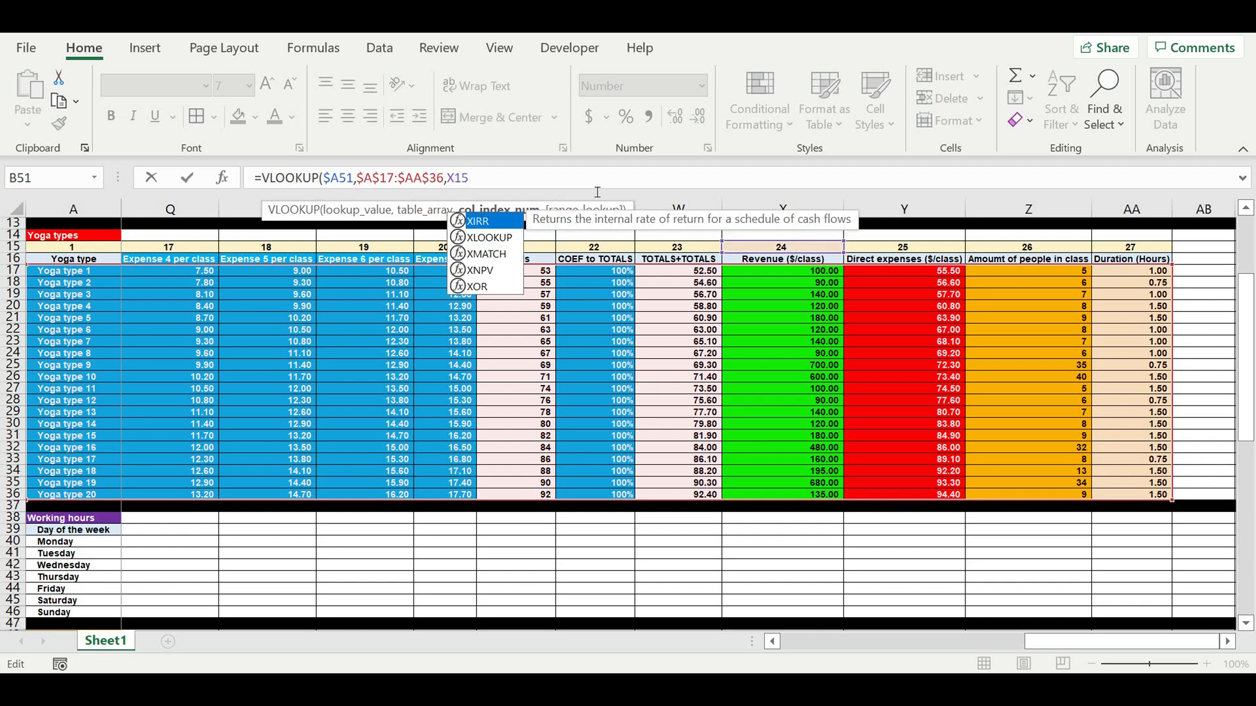
text($)
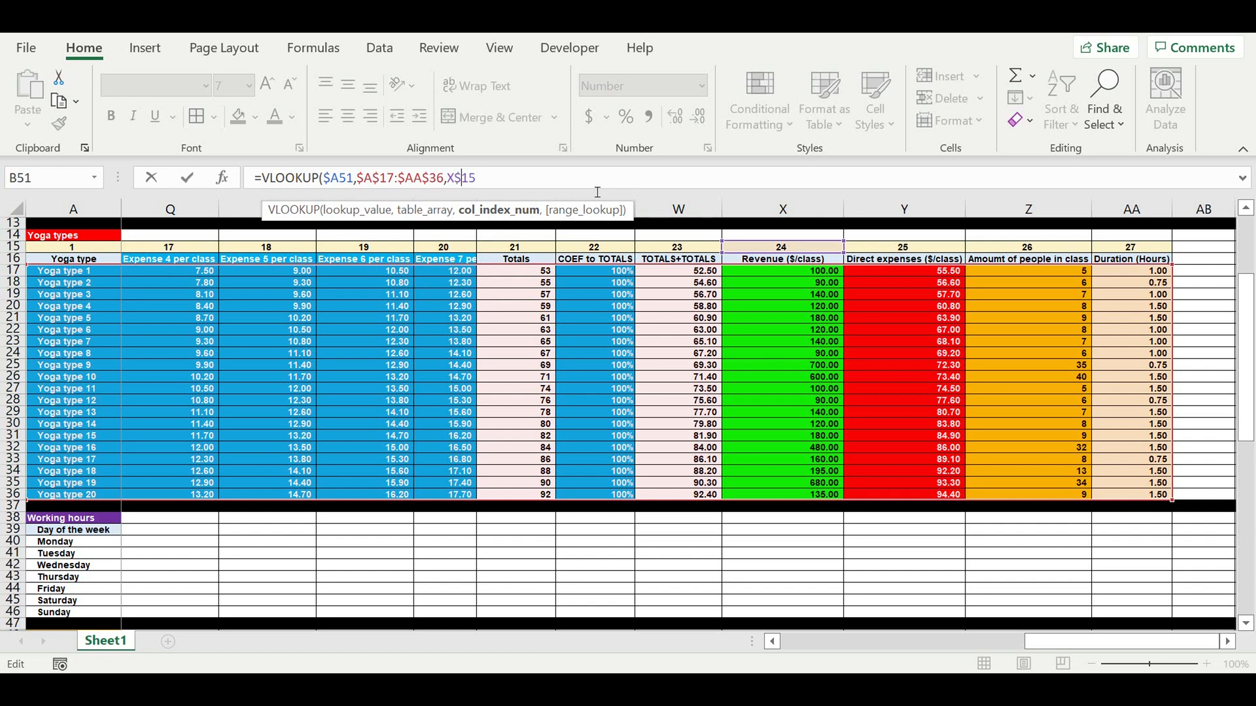
click(521, 182)
text(,)
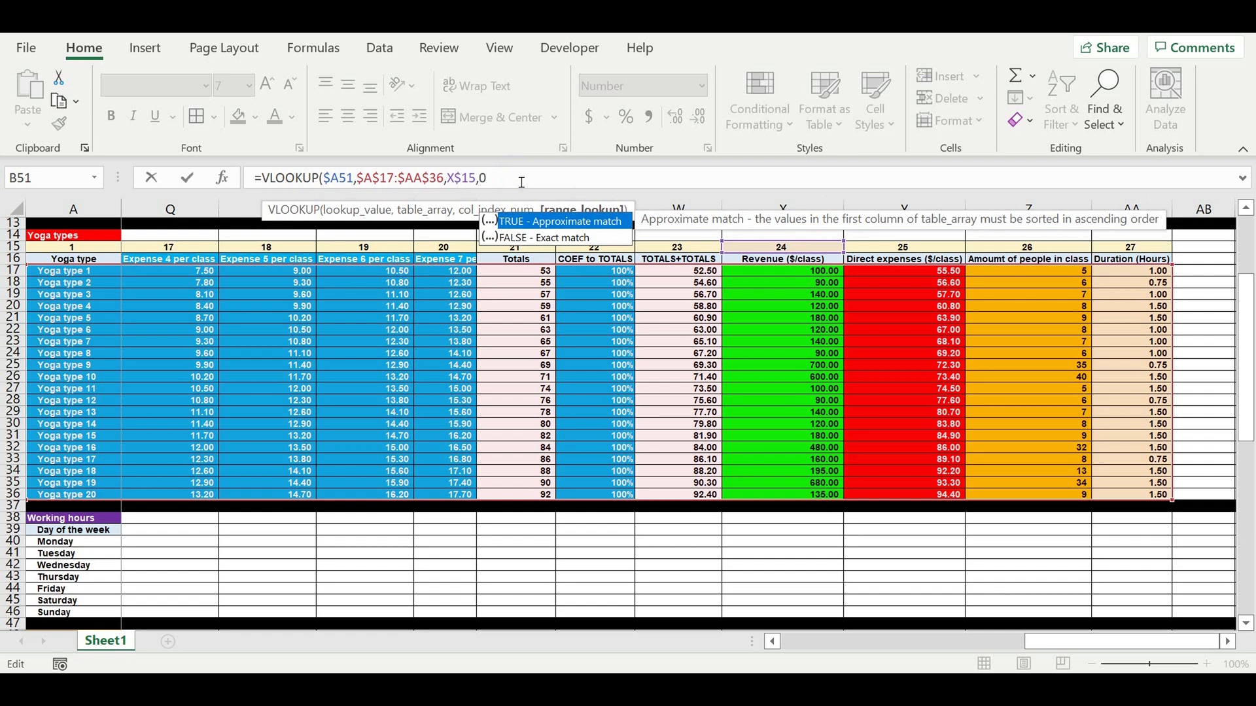
text(0))
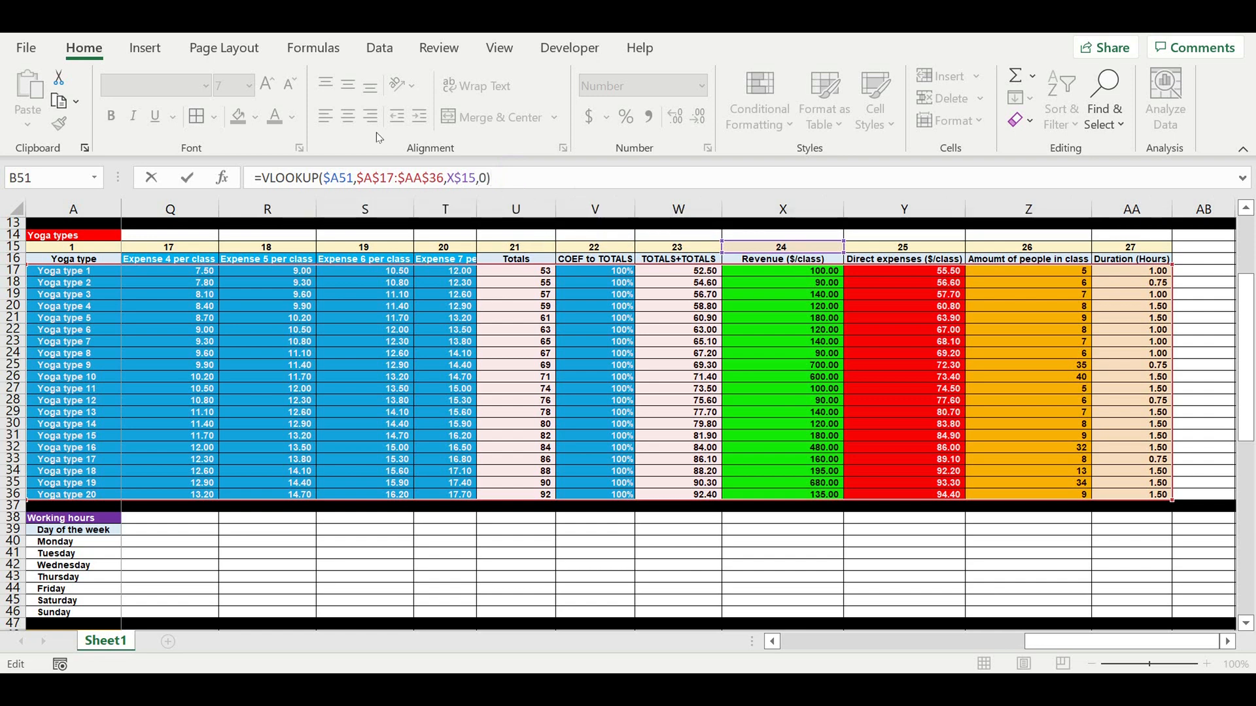
Step: Wrap the VLOOKUP in IFERROR with 0 as the error value and enter the formula in B51
click(262, 178)
text(I)
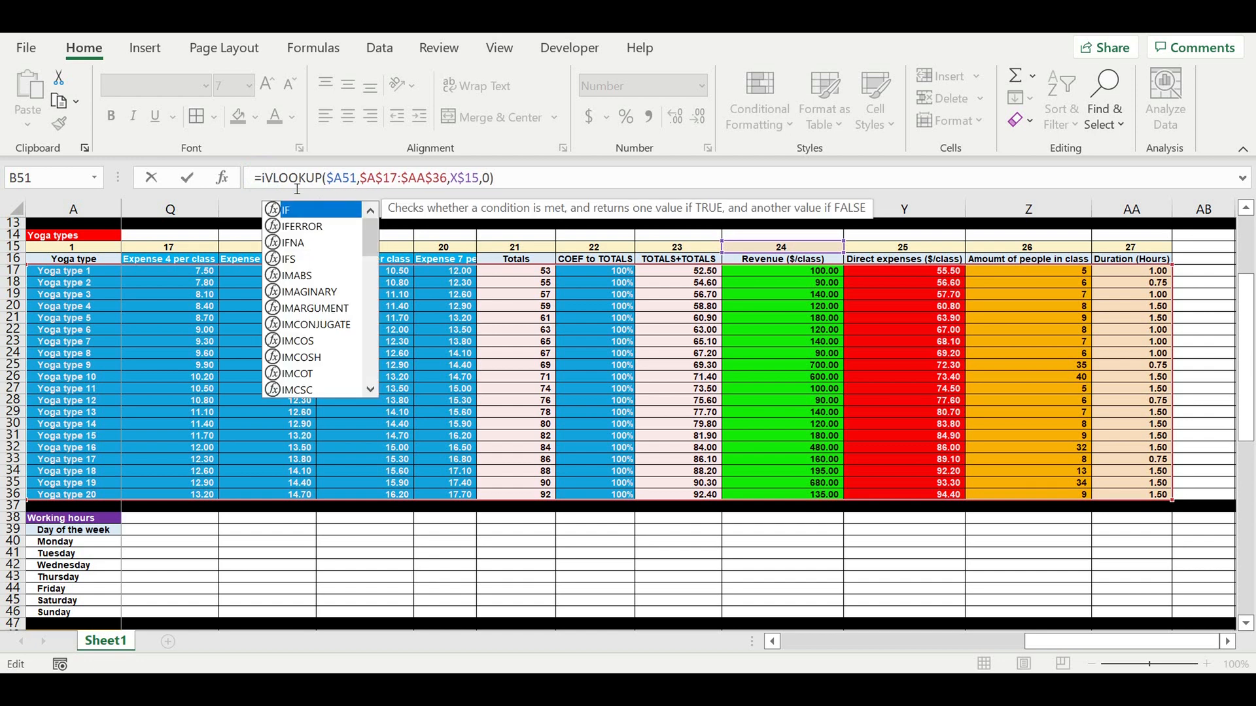
double_click(316, 227)
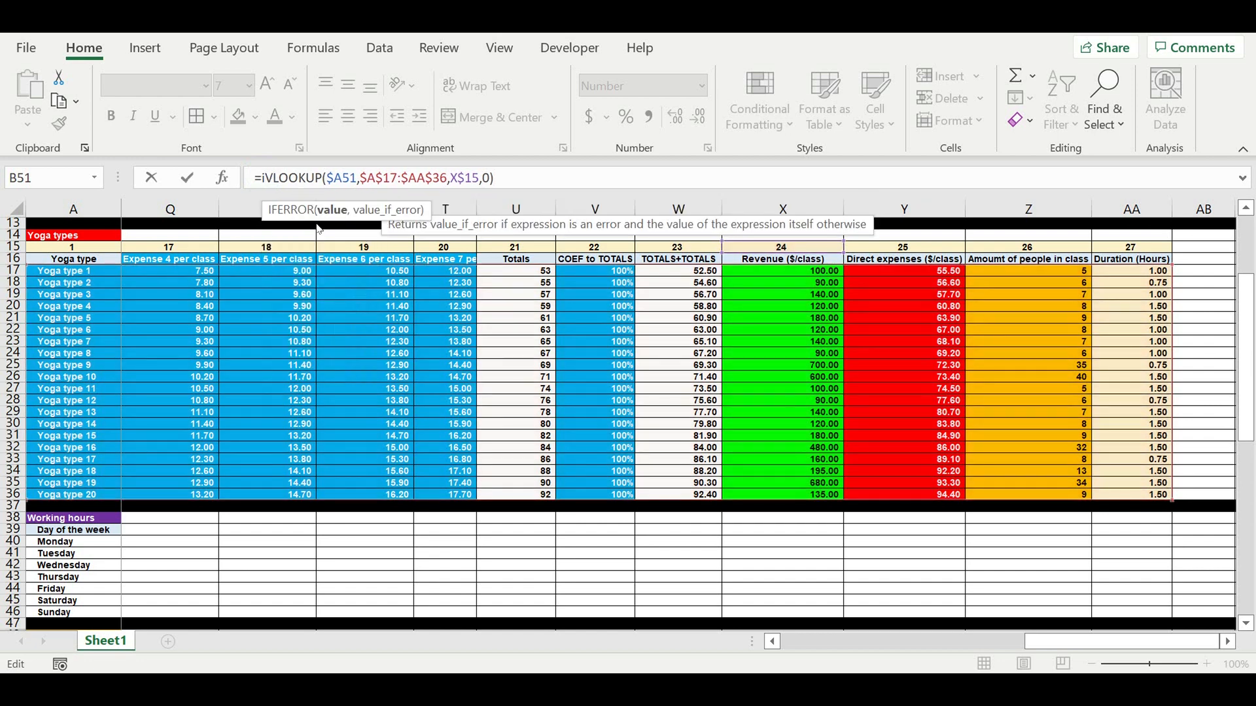
text(,0)
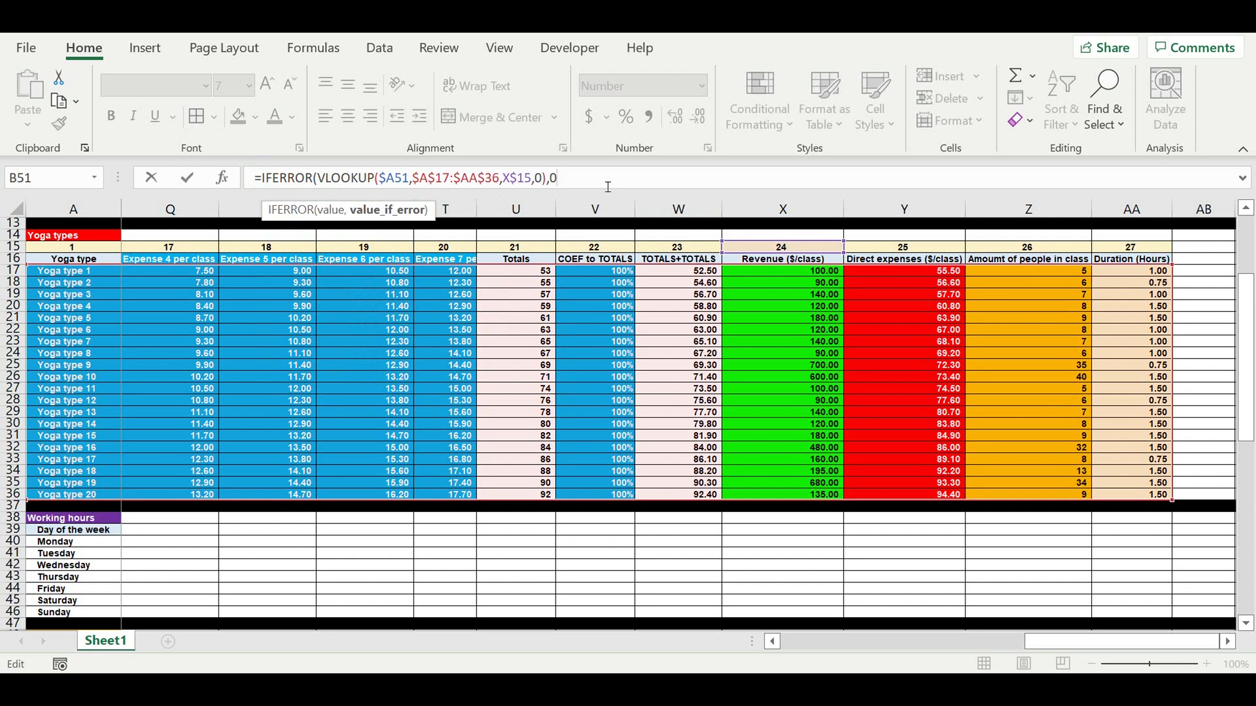
text())
key(Return)
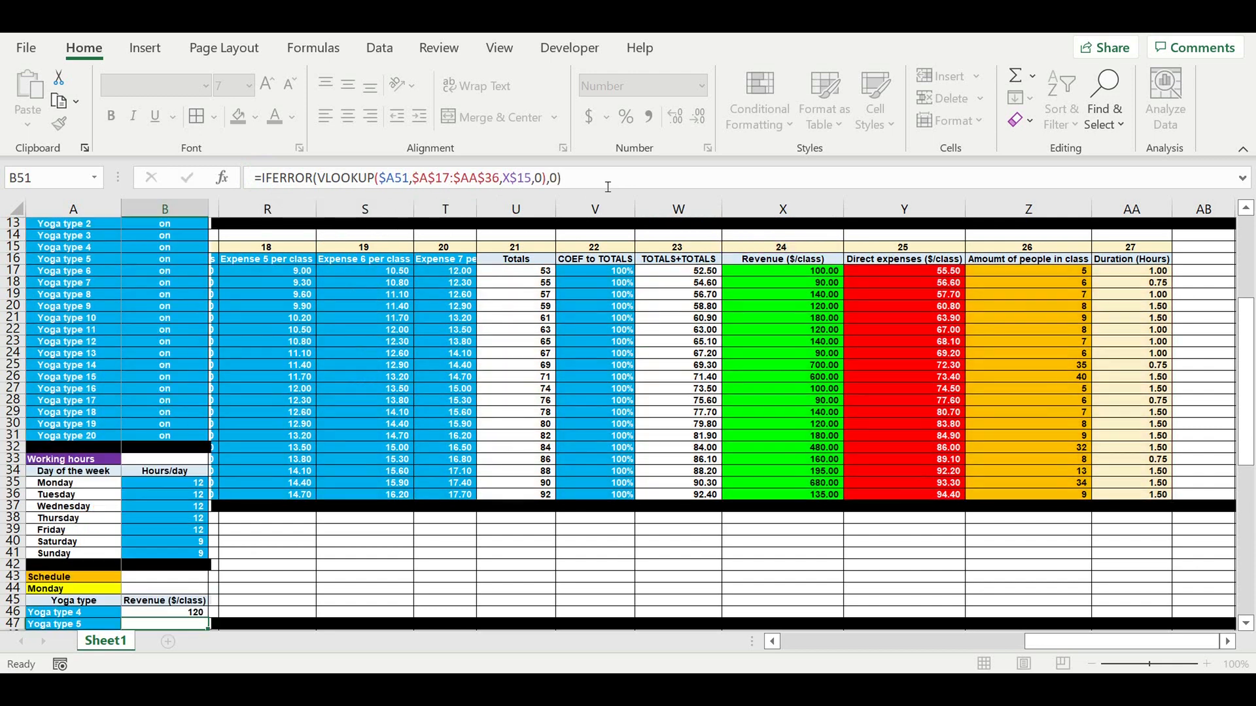
Step: Check the revenue returned in B51 against the Revenue ($/class) value of Yoga type 4 in the Yoga types table
scroll(338, 507, down, 3)
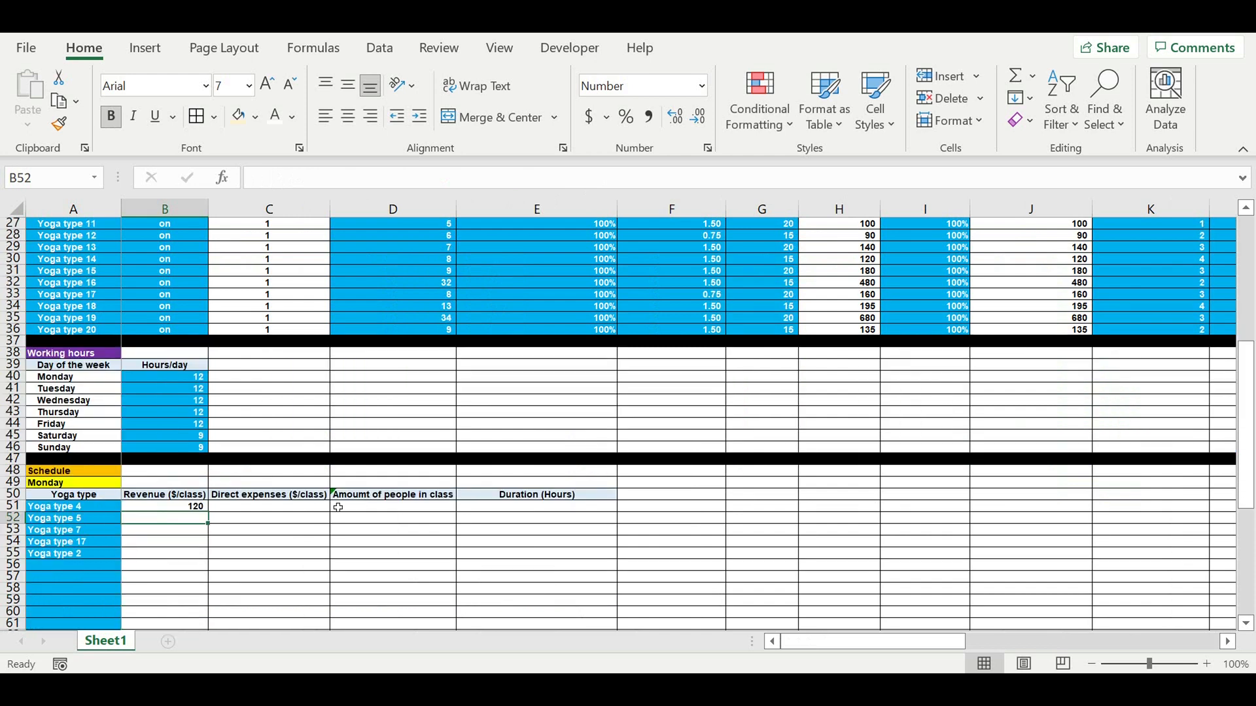
click(174, 543)
click(73, 512)
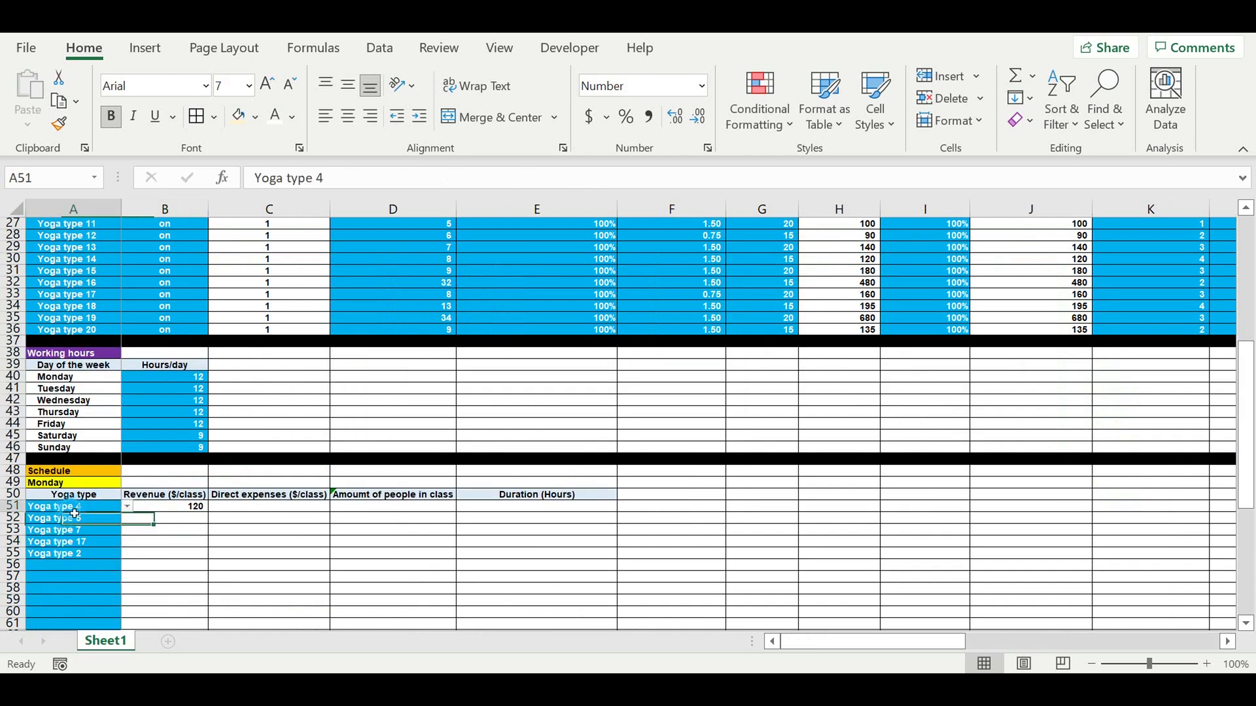
click(164, 509)
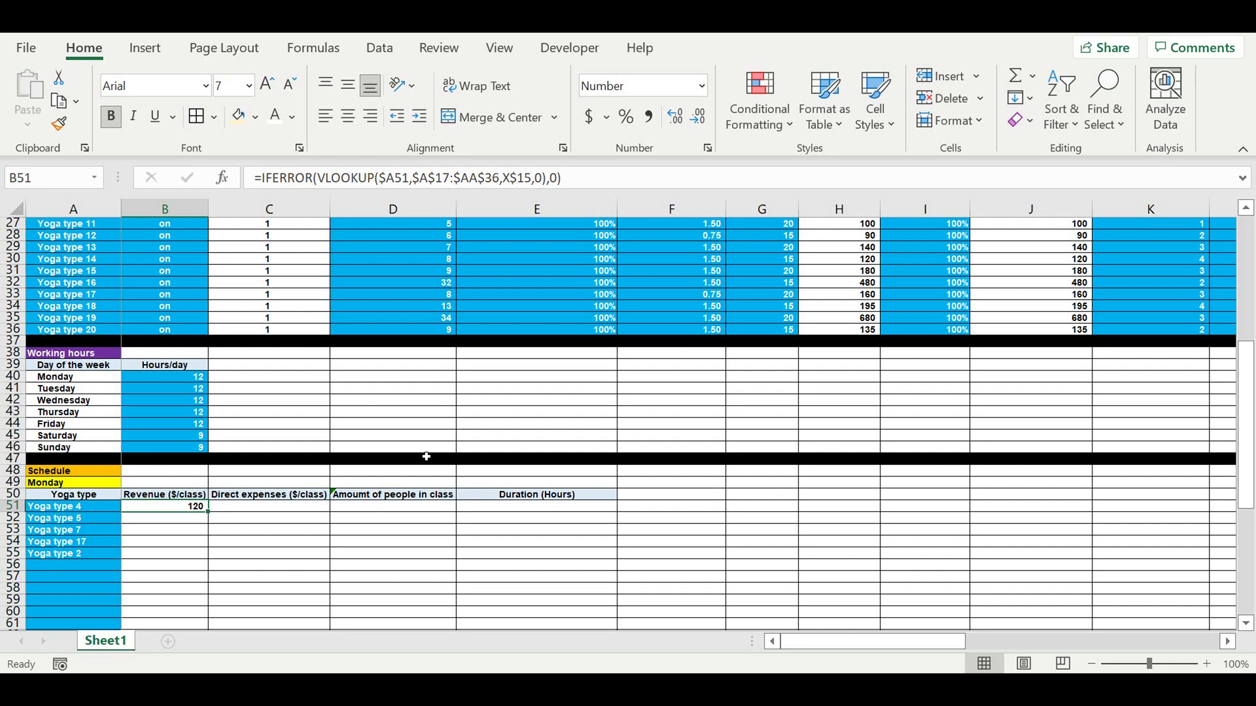
scroll(426, 456, up, 7)
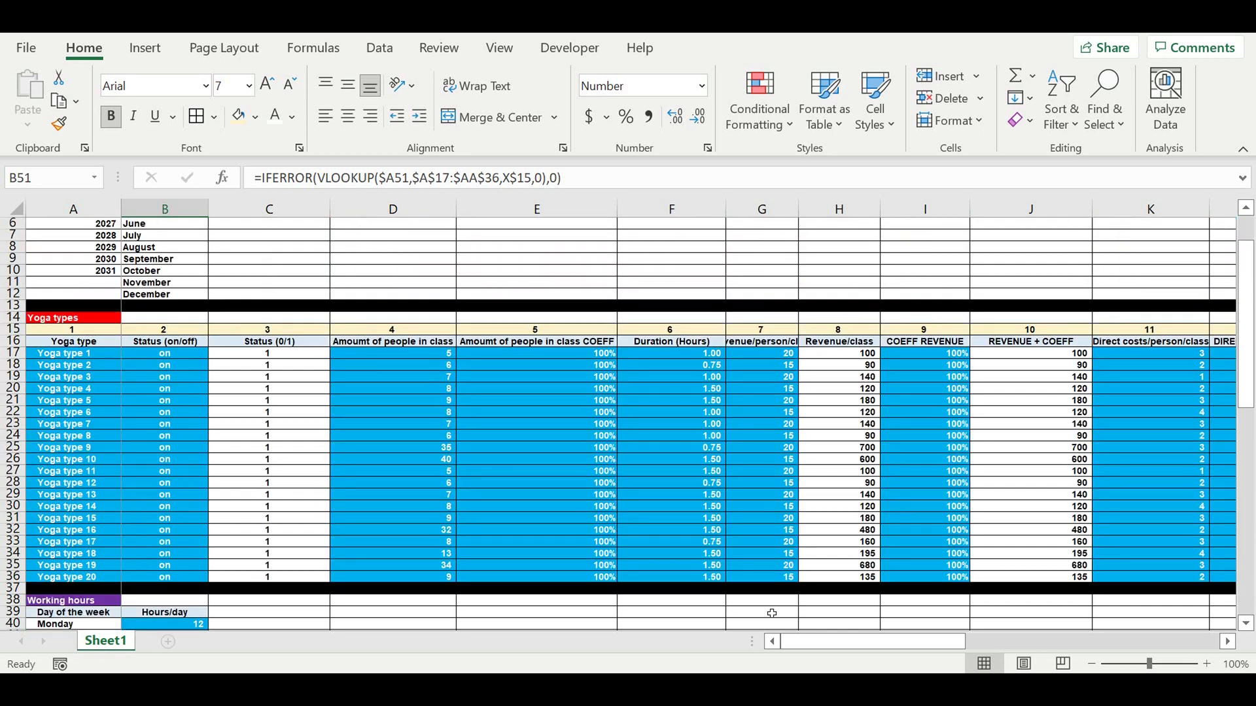
drag(844, 652, 1091, 652)
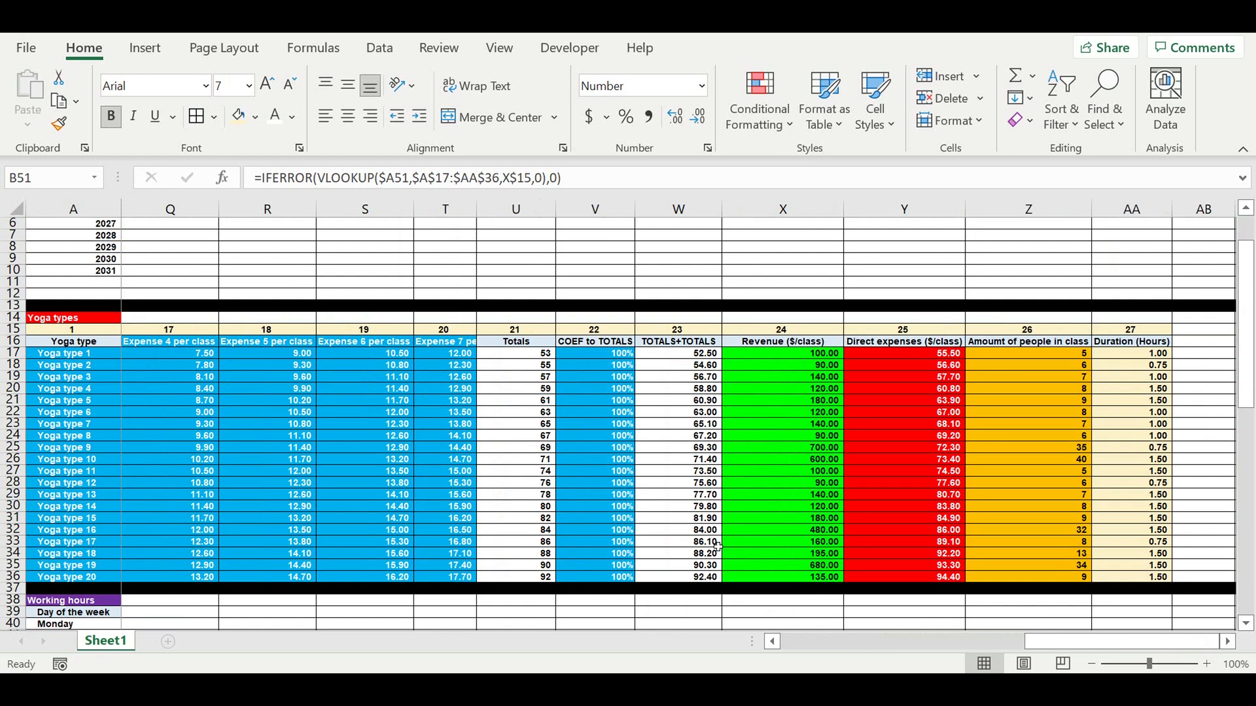
click(16, 390)
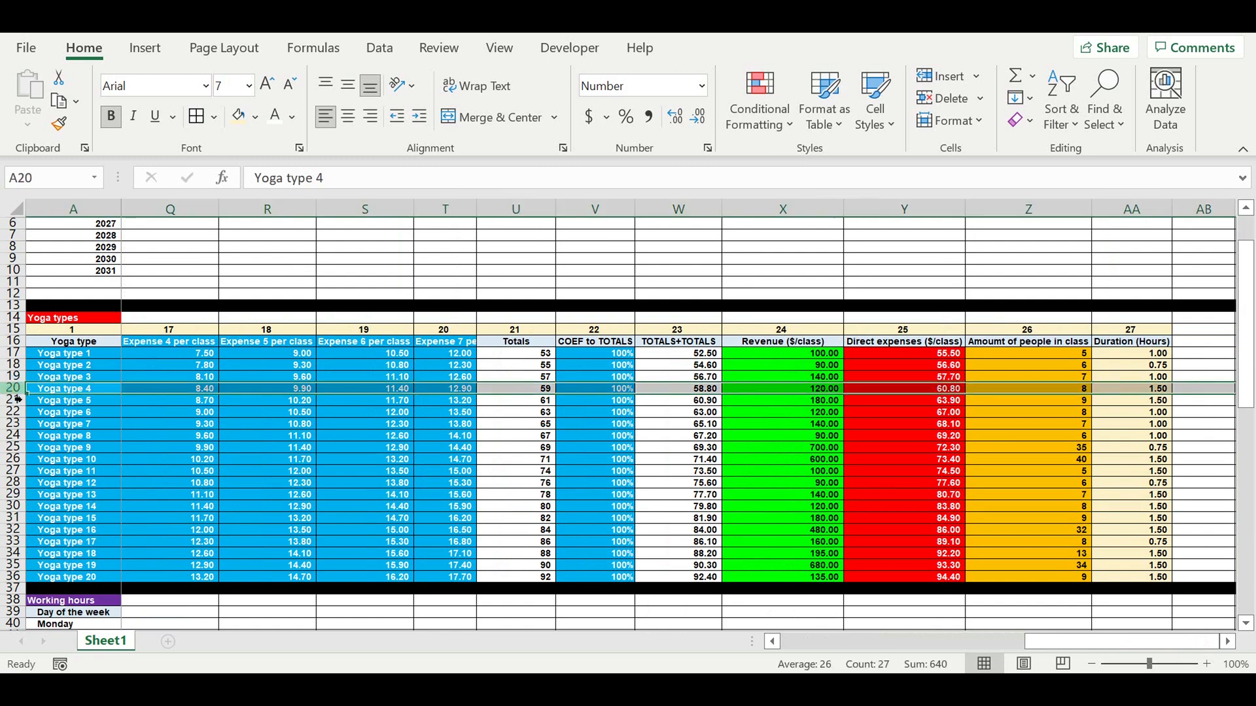
click(799, 389)
drag(1045, 648, 802, 646)
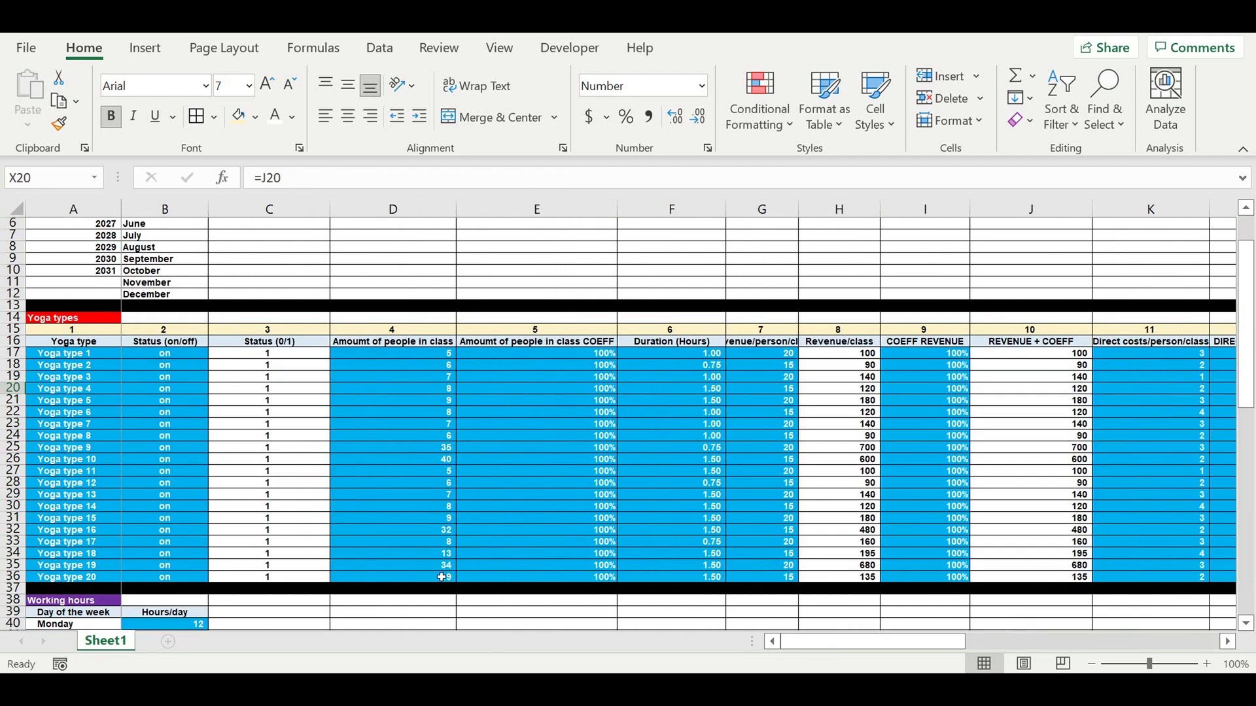
scroll(441, 577, down, 4)
scroll(440, 567, down, 3)
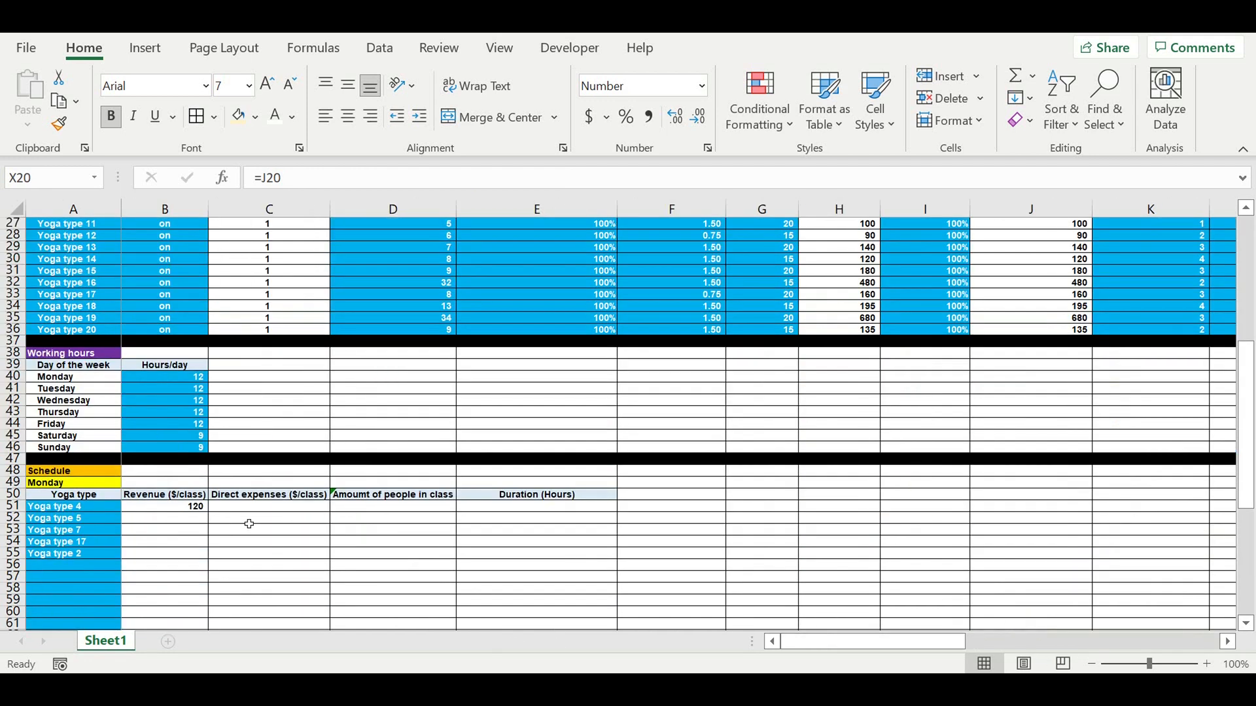
Step: Test the revenue lookup by changing the yoga type in A51 to Yoga type 9 and then to Yoga type 12
click(164, 507)
click(106, 511)
click(126, 506)
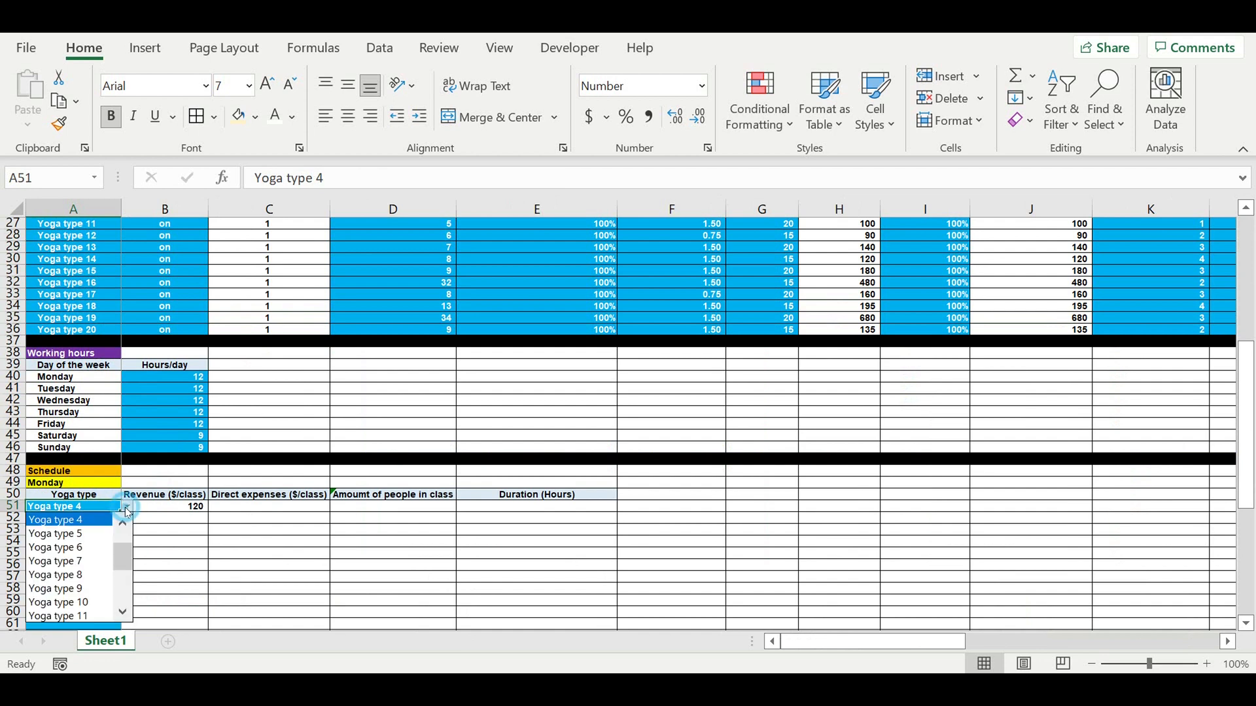
click(94, 588)
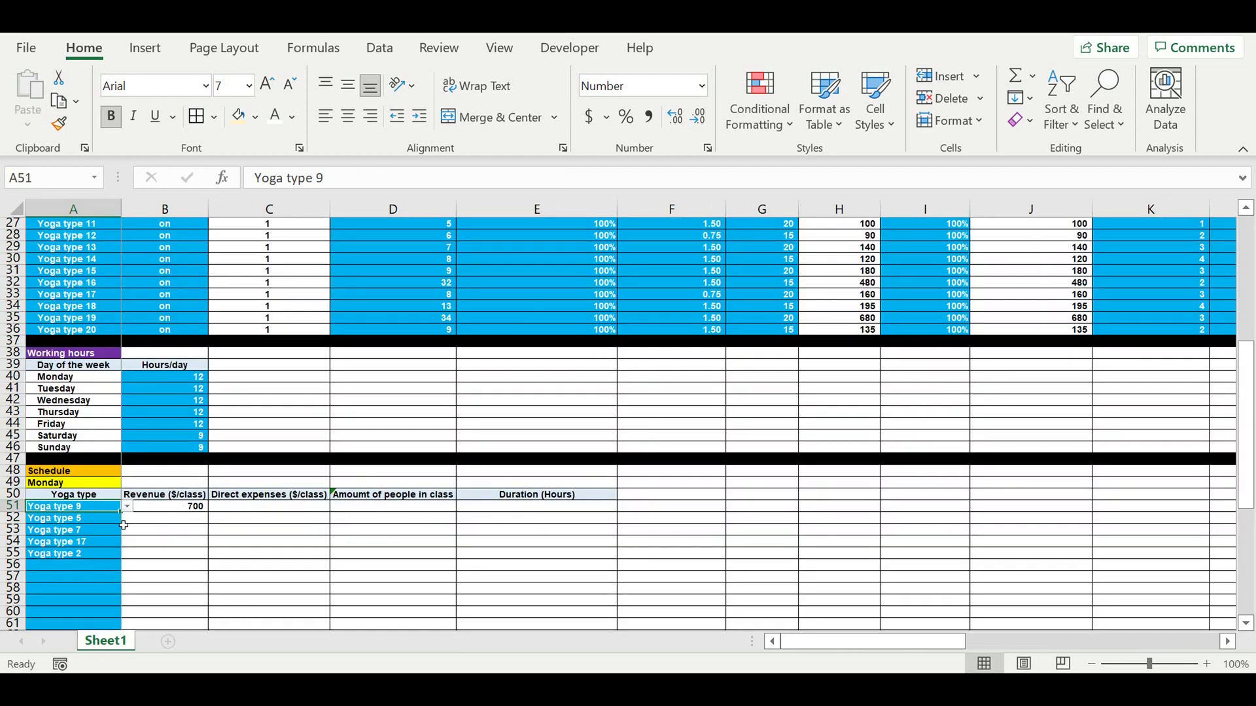
click(126, 507)
click(88, 561)
click(204, 534)
click(277, 516)
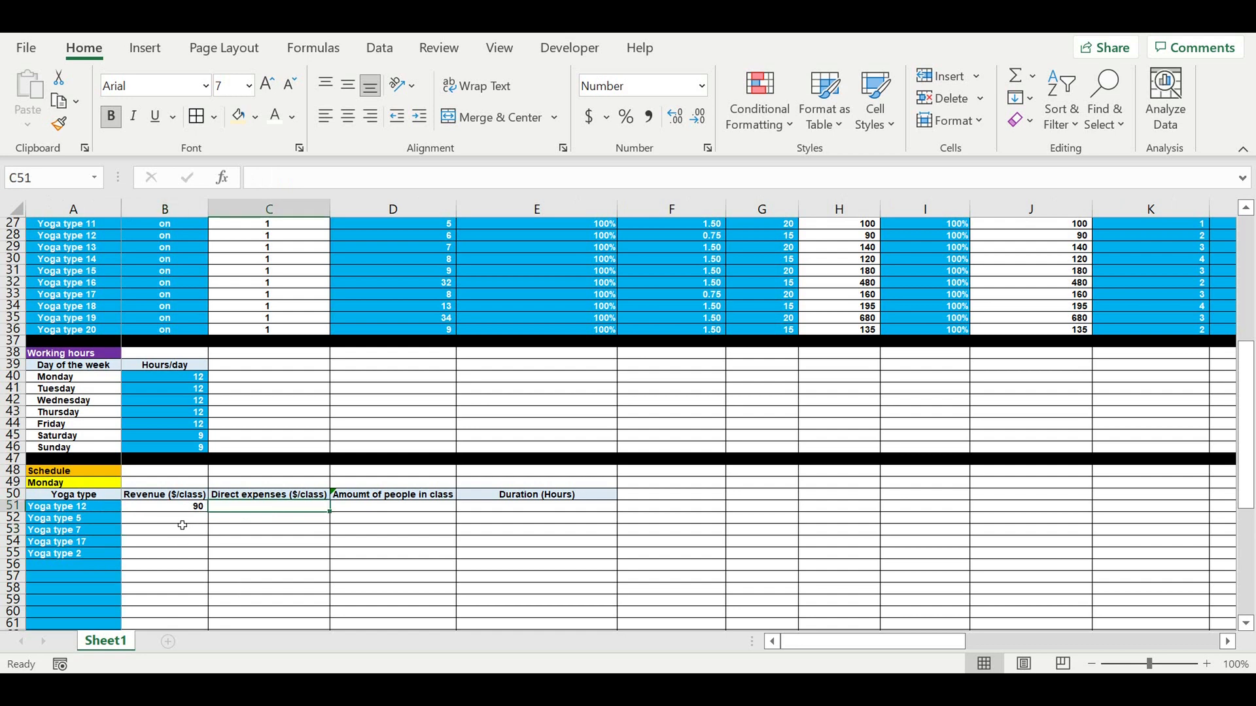
Step: Copy the B51 lookup formula into C51 and check that its column index points to the Direct expenses ($/class) column number
click(182, 511)
drag(215, 517, 308, 518)
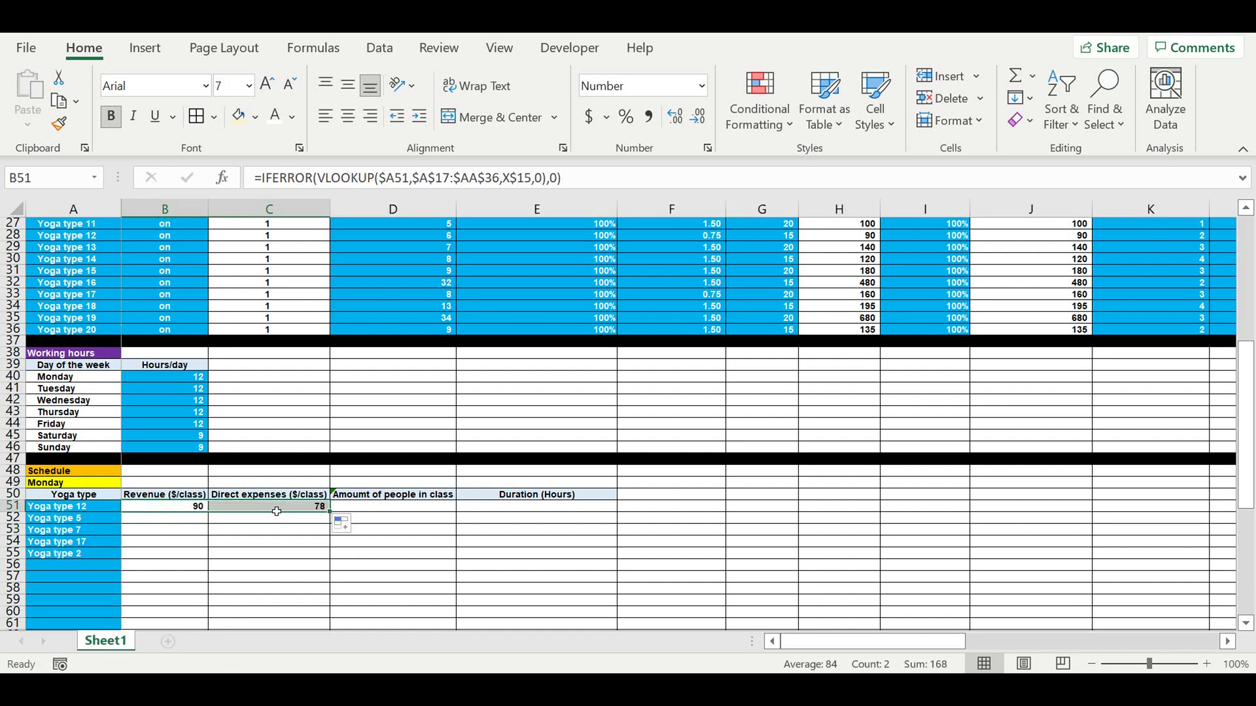
click(277, 512)
click(305, 183)
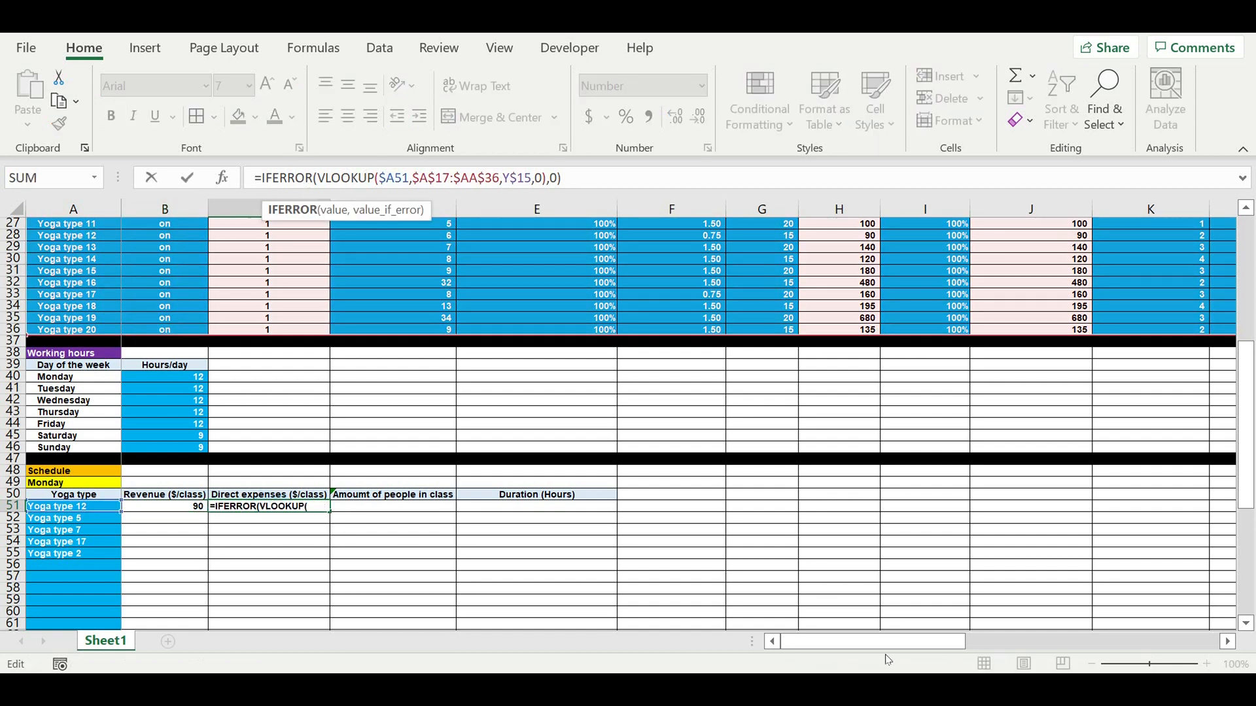
drag(1247, 407, 1248, 288)
drag(861, 647, 1105, 649)
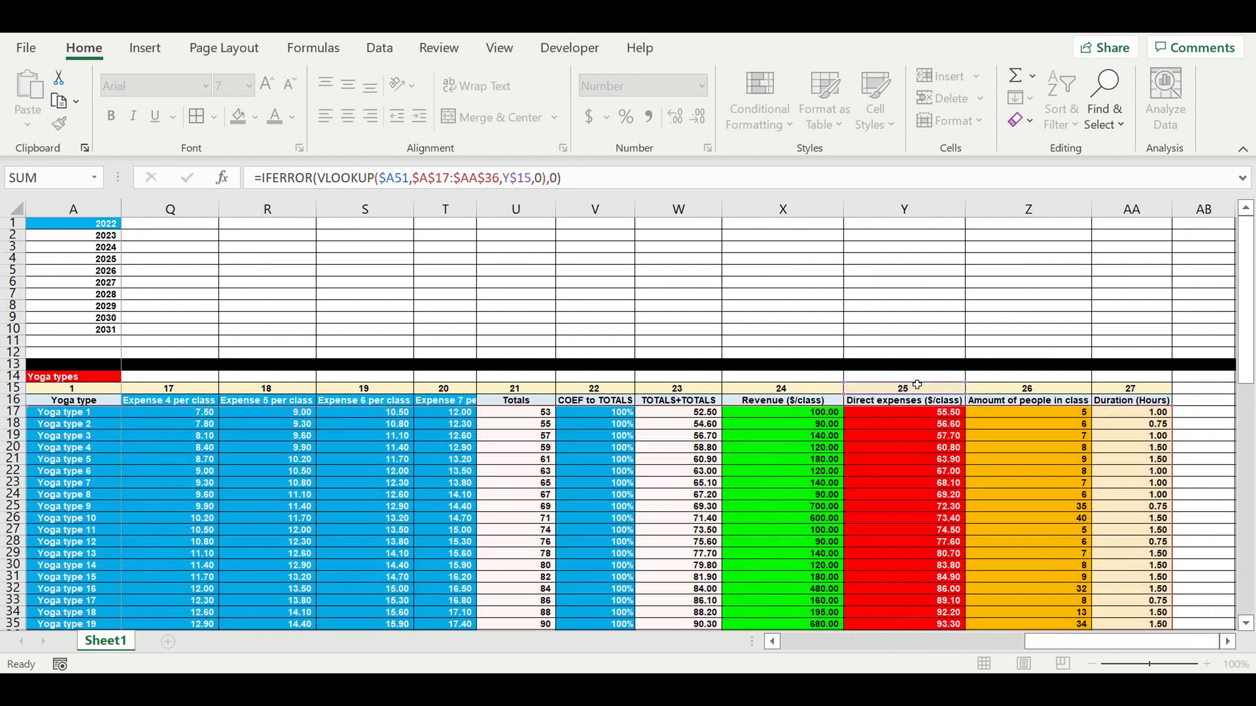
key(Return)
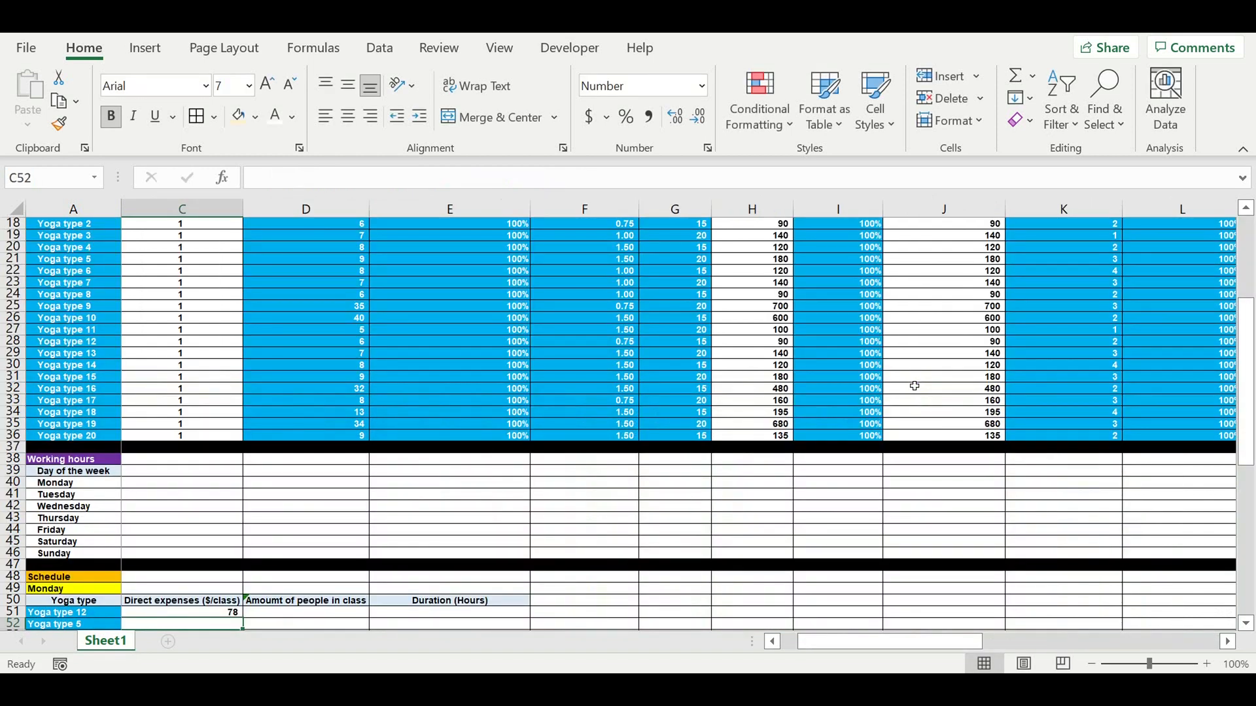
Step: Copy the C51 lookup formula into D51 and check that its column index points to the people-in-class column number
click(226, 613)
drag(249, 619, 347, 619)
click(315, 613)
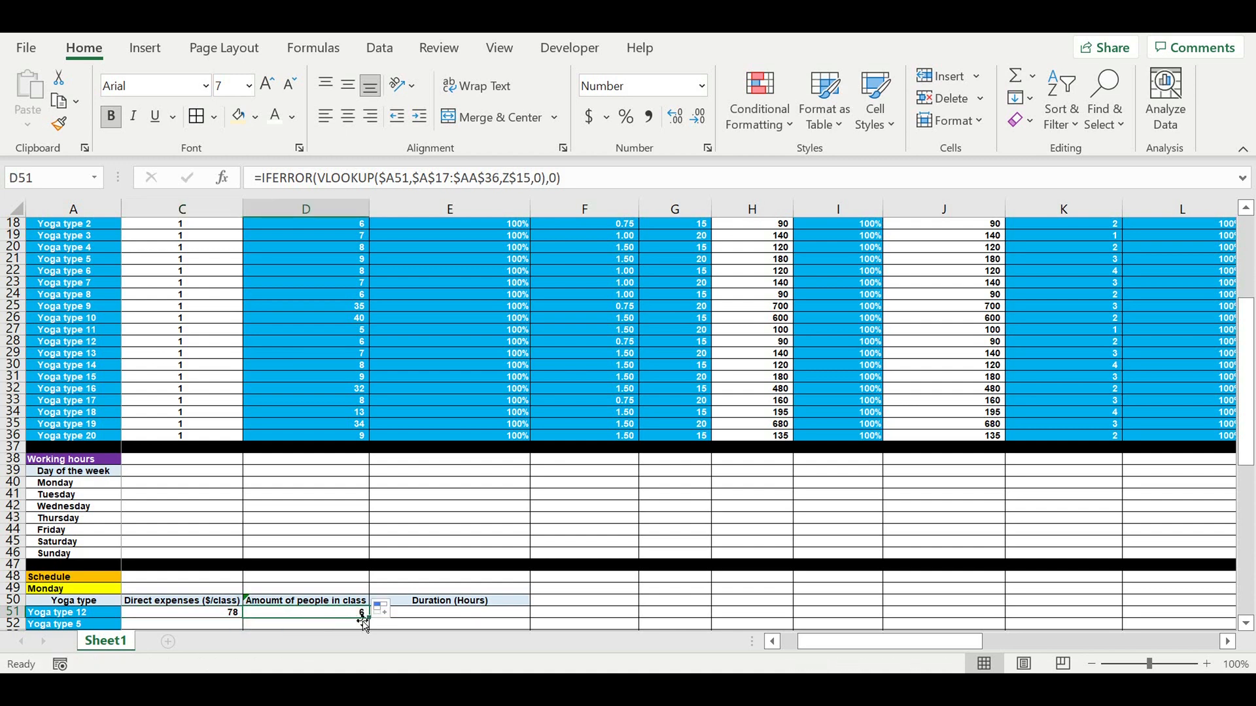
click(318, 178)
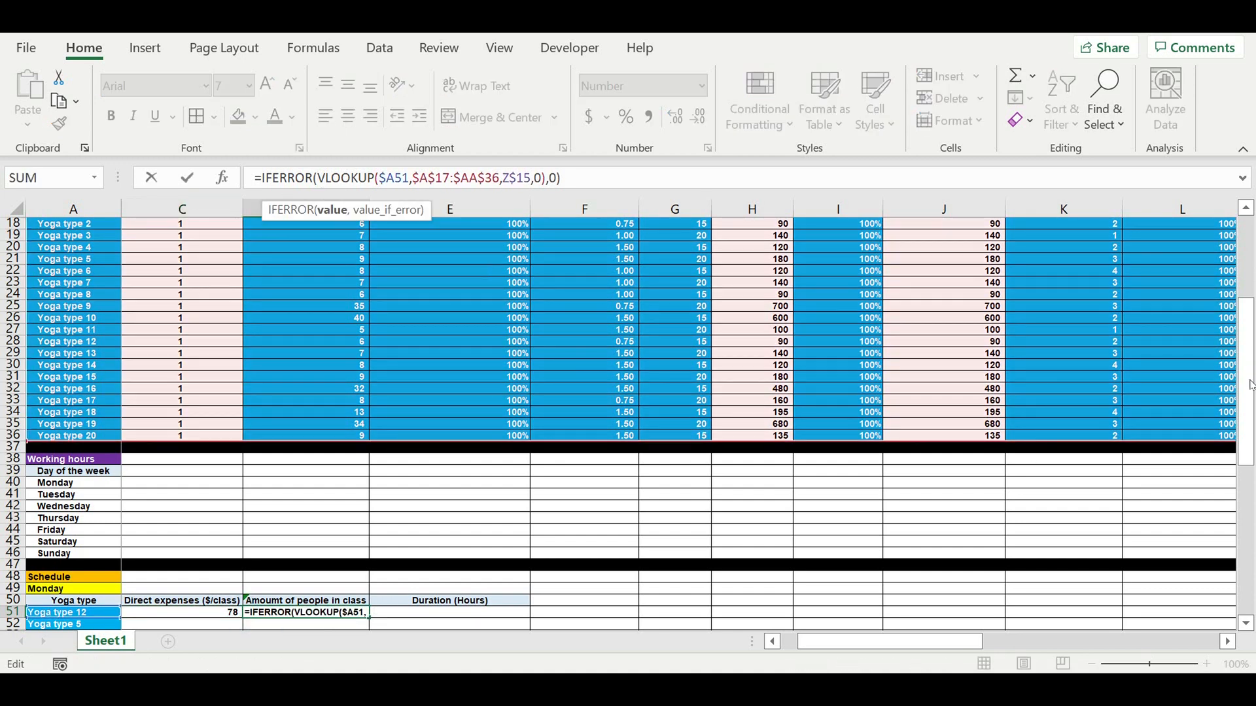
drag(1248, 376, 1248, 285)
drag(893, 645, 1123, 645)
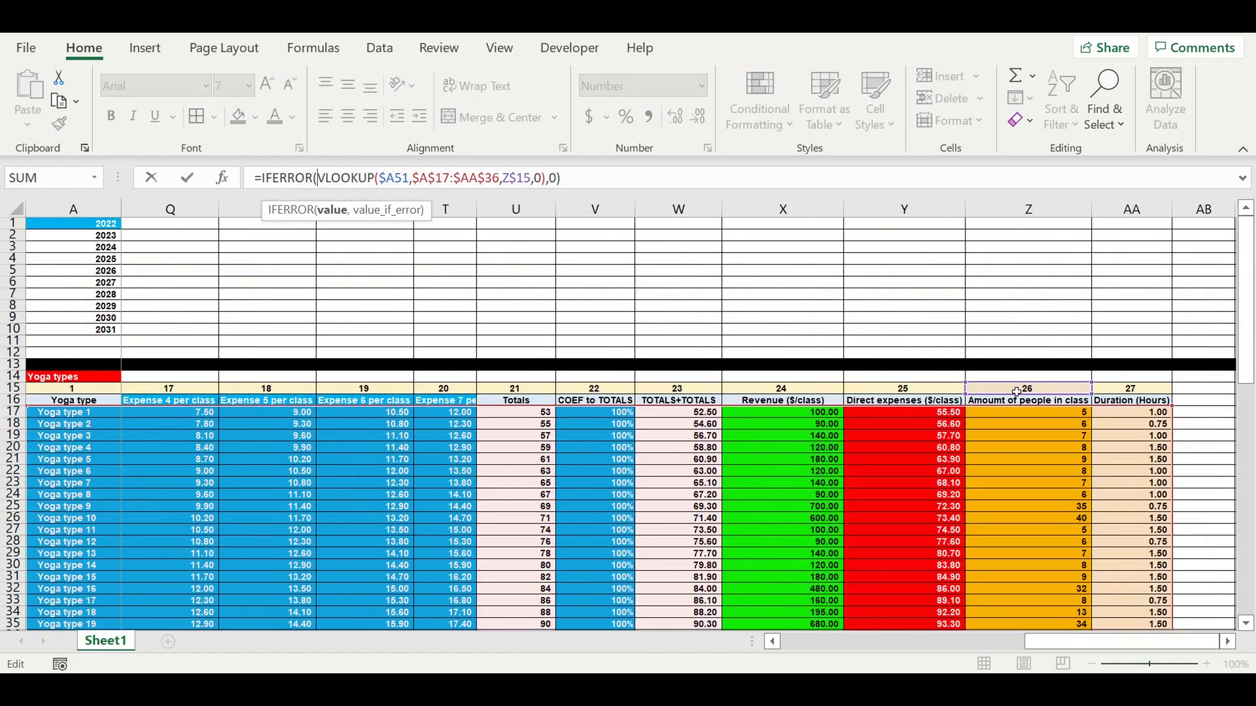
key(Return)
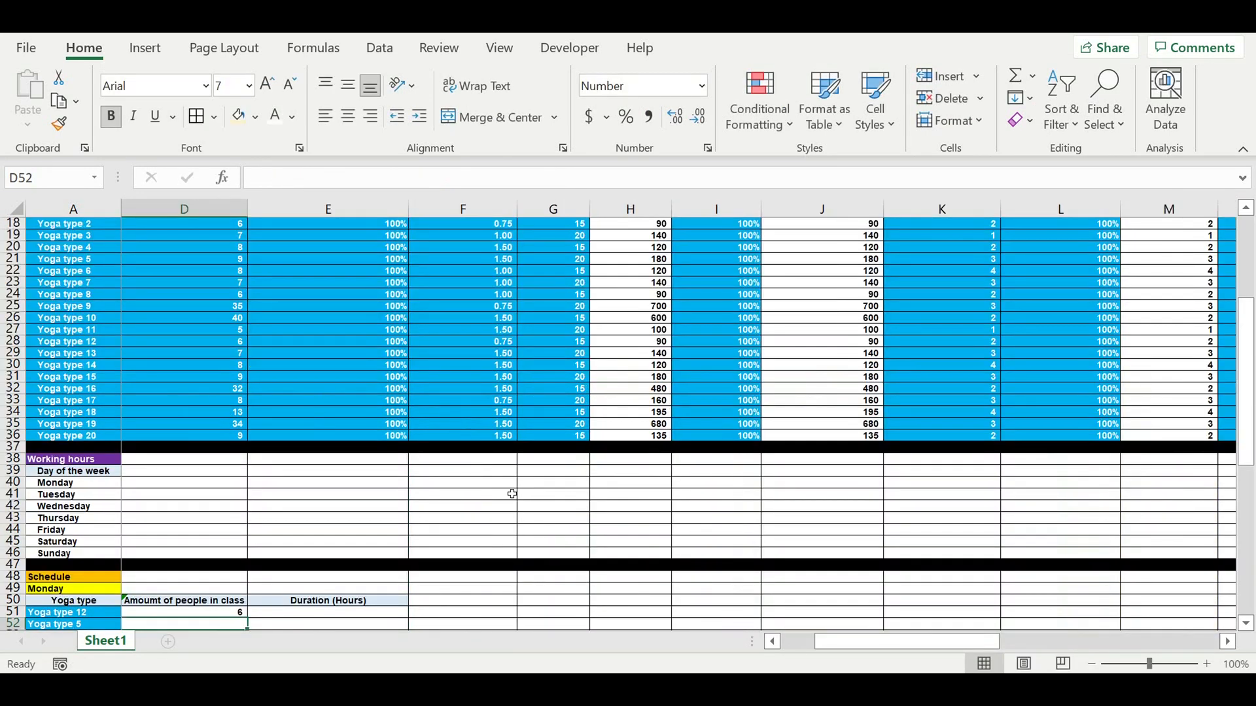
Step: Copy the D51 lookup formula into E51 for Duration (Hours) and format the result with two decimal places
scroll(330, 566, down, 3)
click(218, 507)
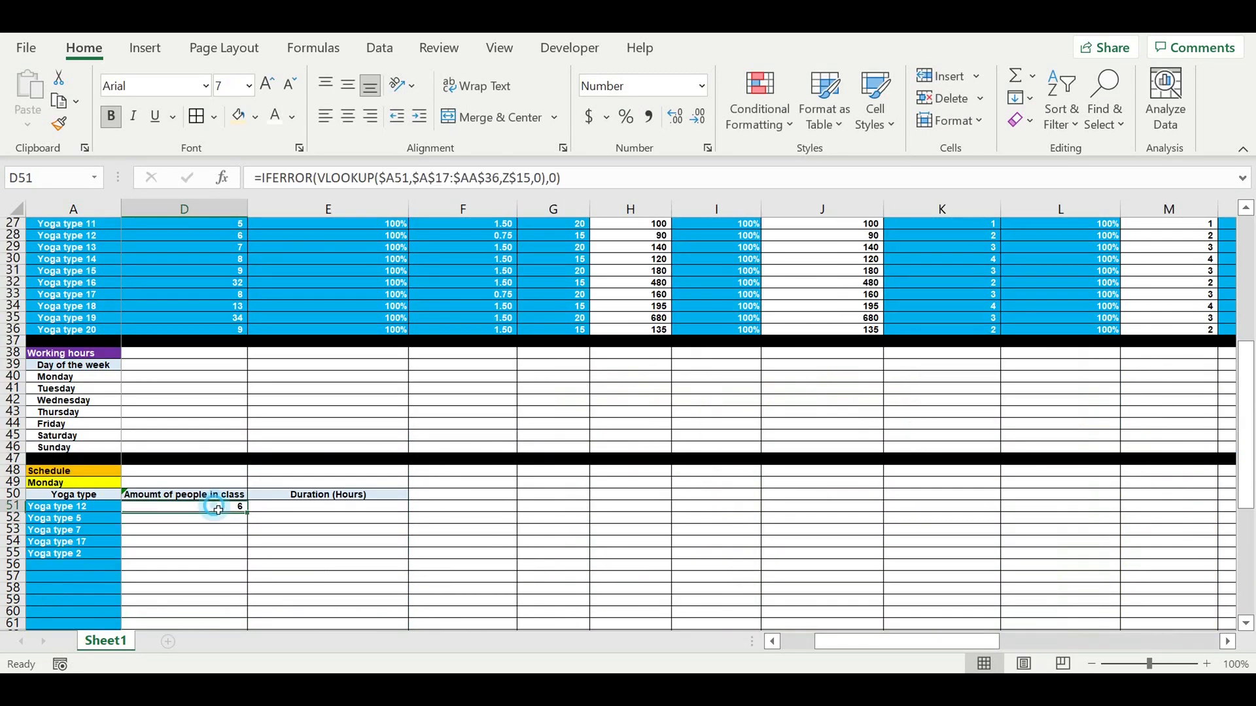
drag(248, 512, 389, 510)
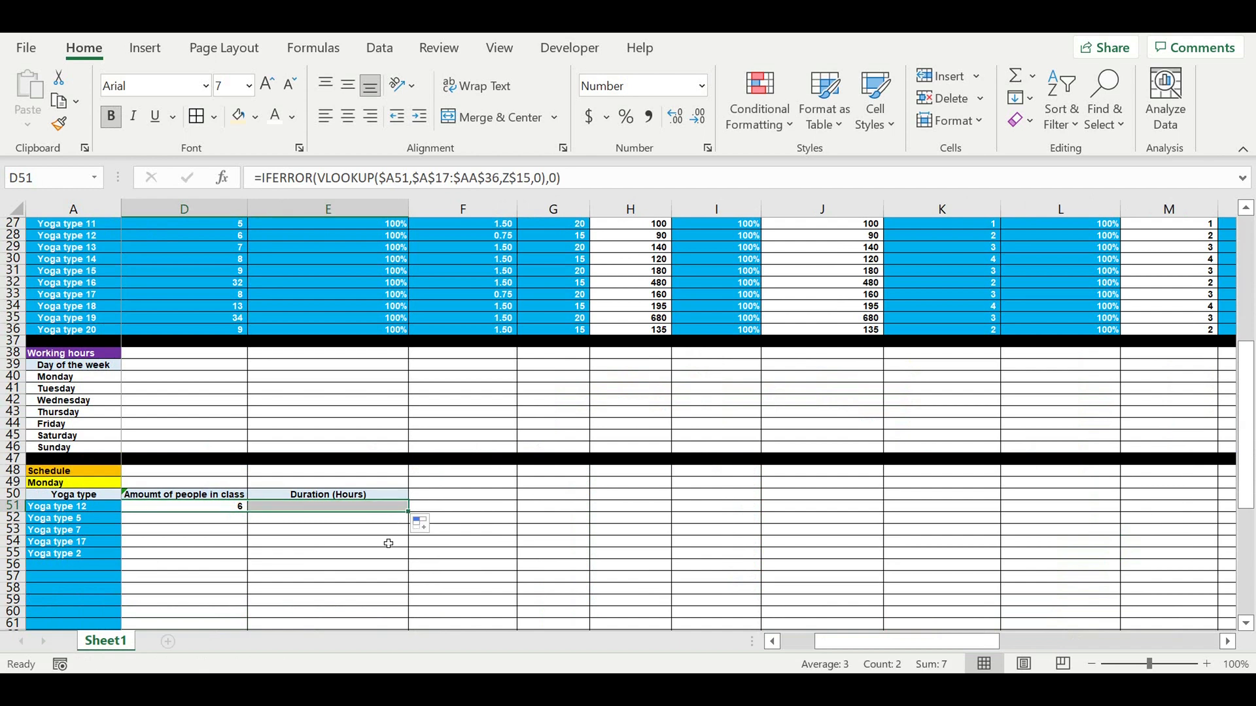
click(379, 507)
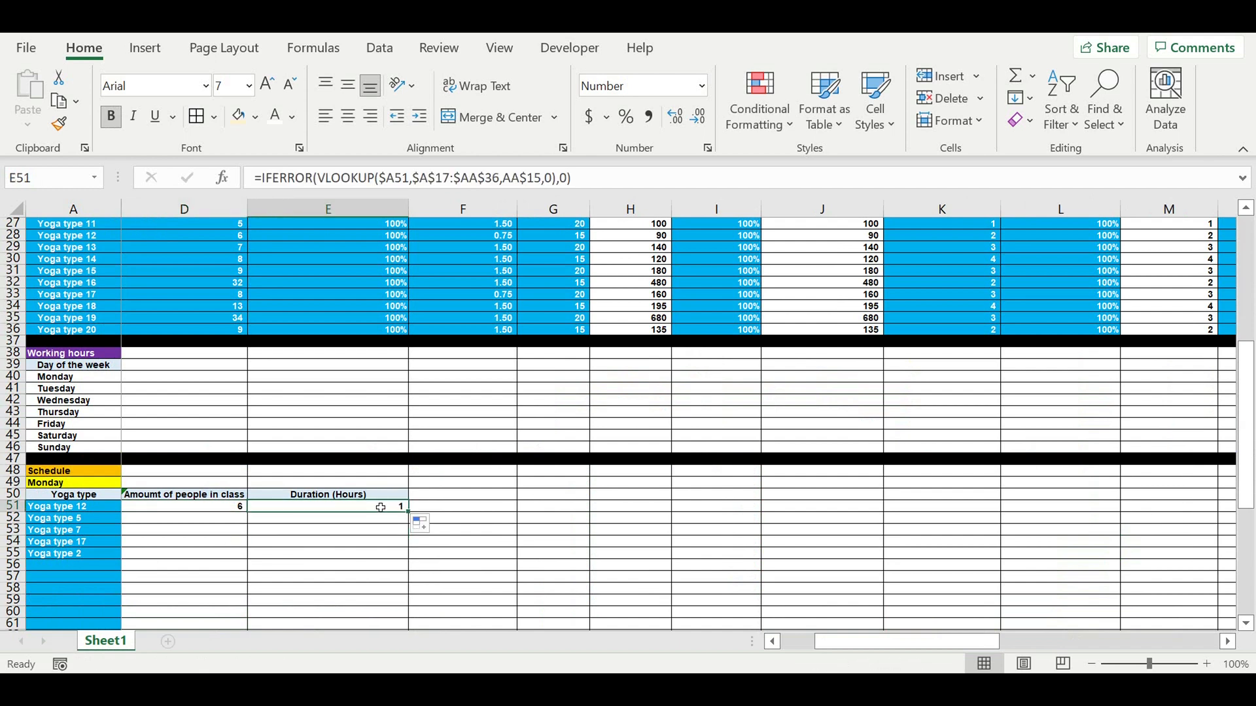
click(675, 117)
click(675, 117)
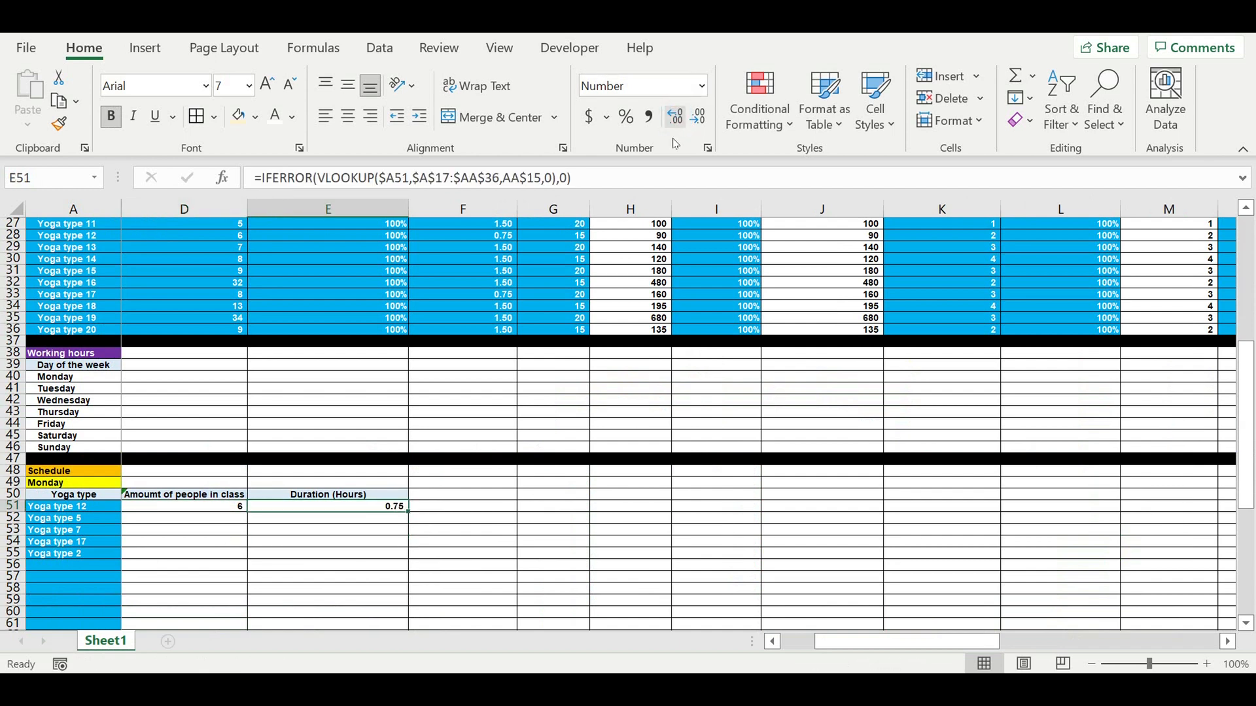
Step: Fill the lookup formulas in B51:E51 down through row 81 of the Monday schedule
click(487, 561)
drag(822, 641, 788, 641)
scroll(477, 529, down, 3)
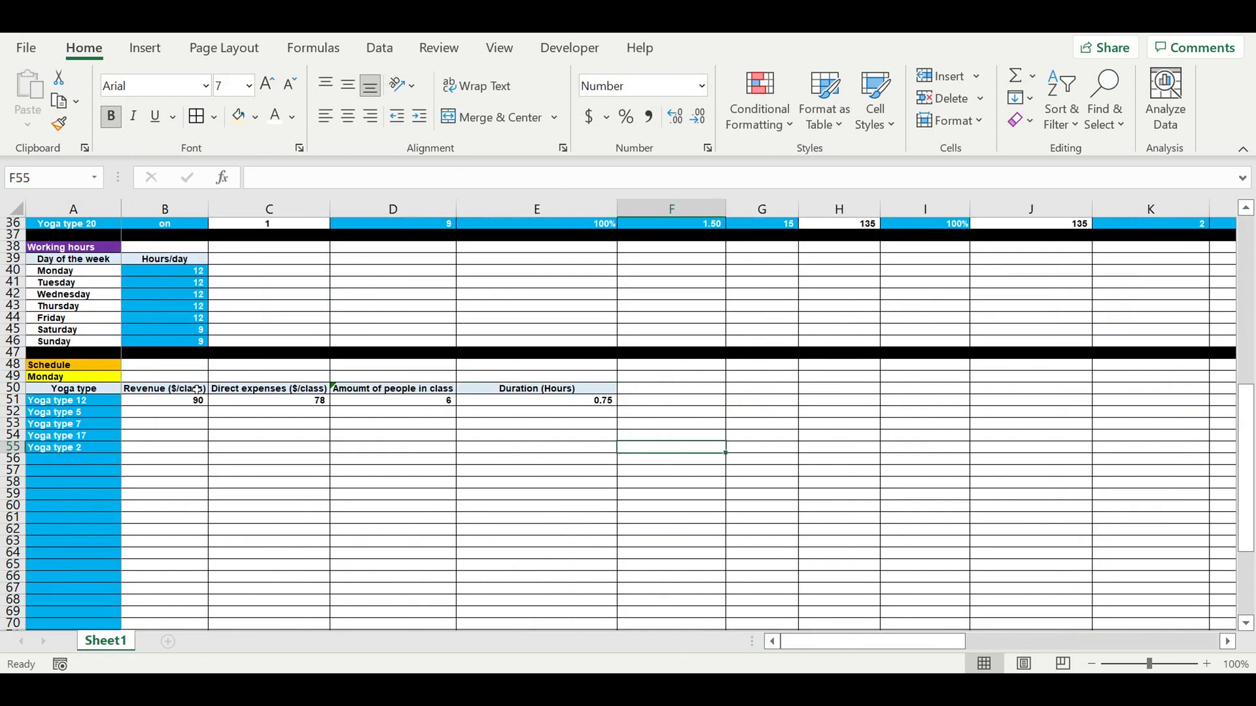
drag(181, 401, 544, 401)
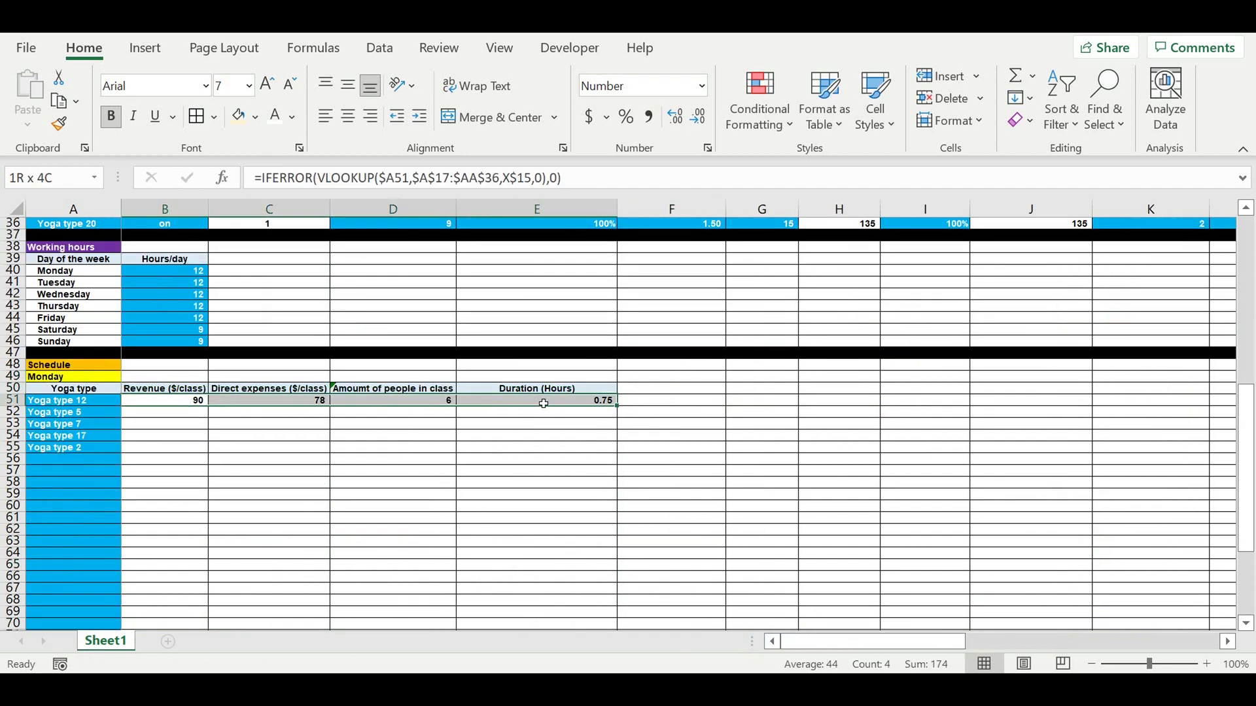
scroll(675, 450, down, 2)
drag(617, 335, 547, 601)
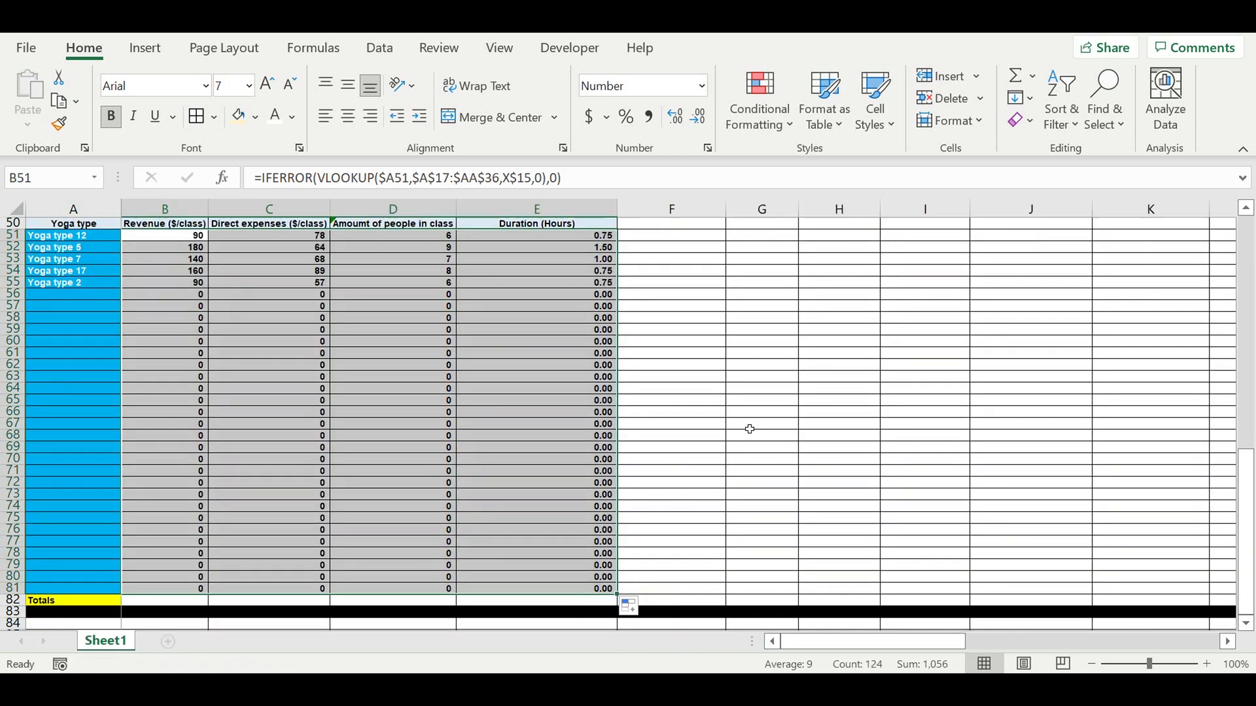
click(749, 434)
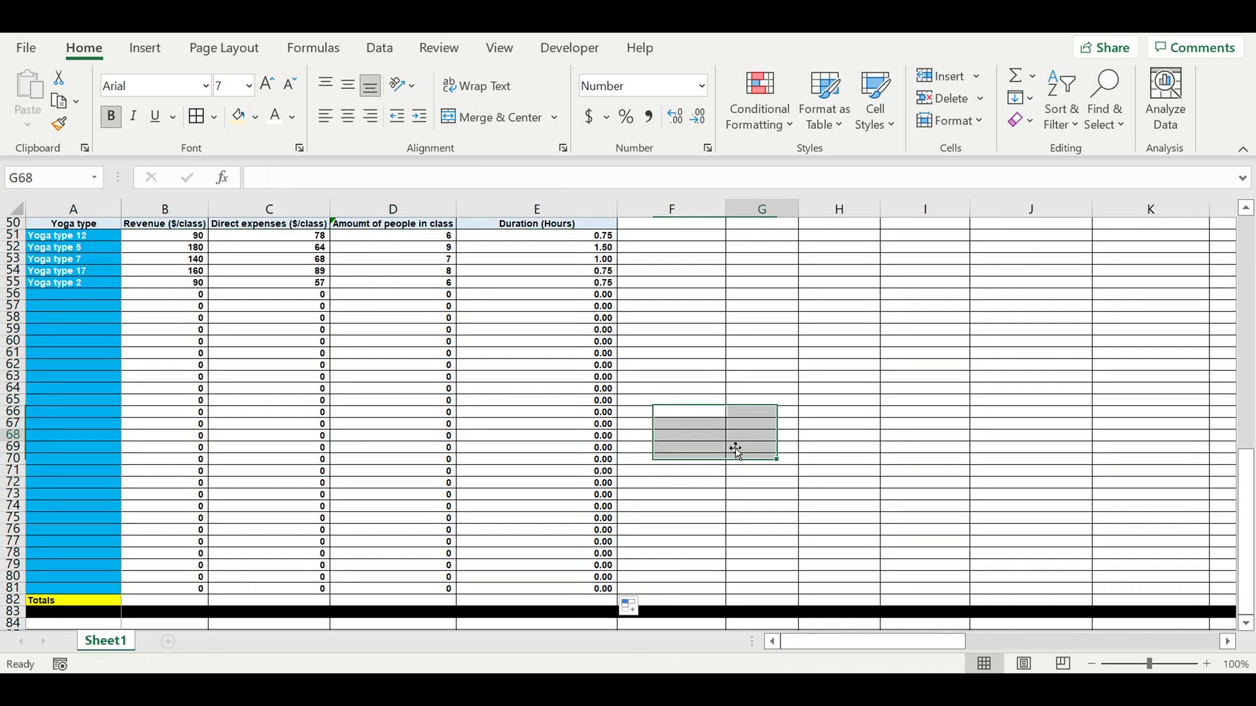
Step: Sum B51:B81 in the Totals row at B82 and copy the formula across to E82
click(169, 603)
click(1015, 76)
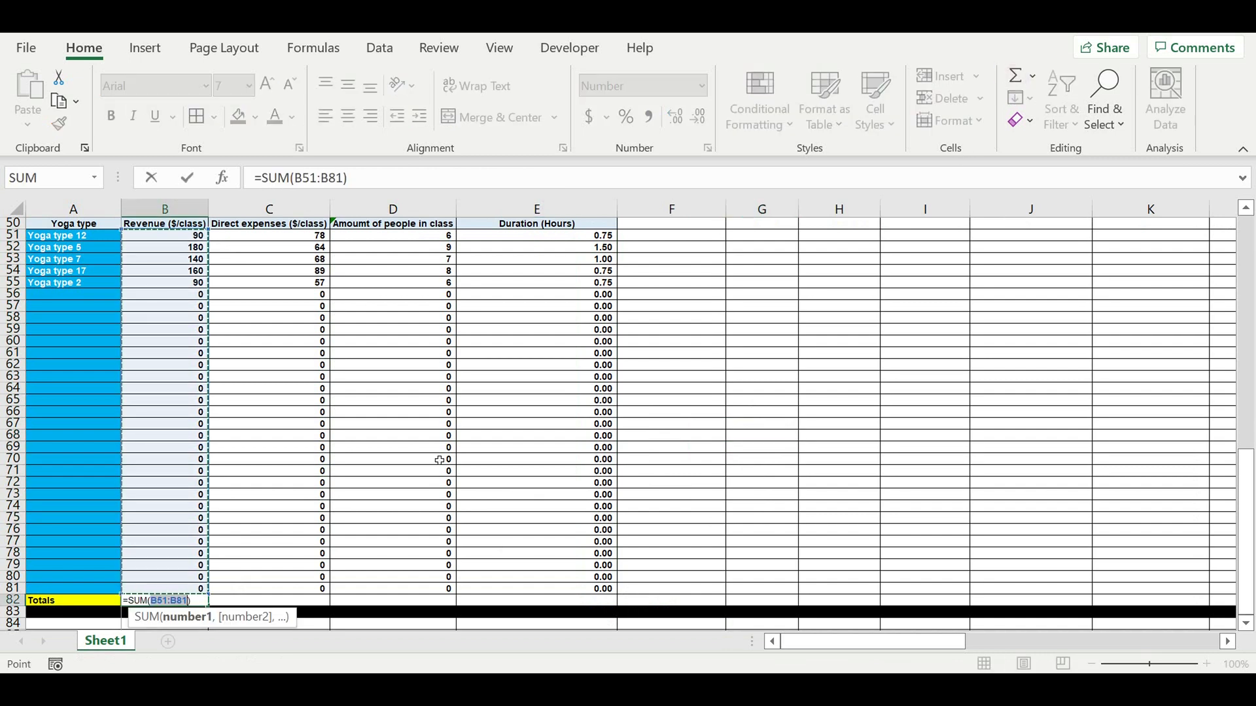
key(Return)
click(176, 601)
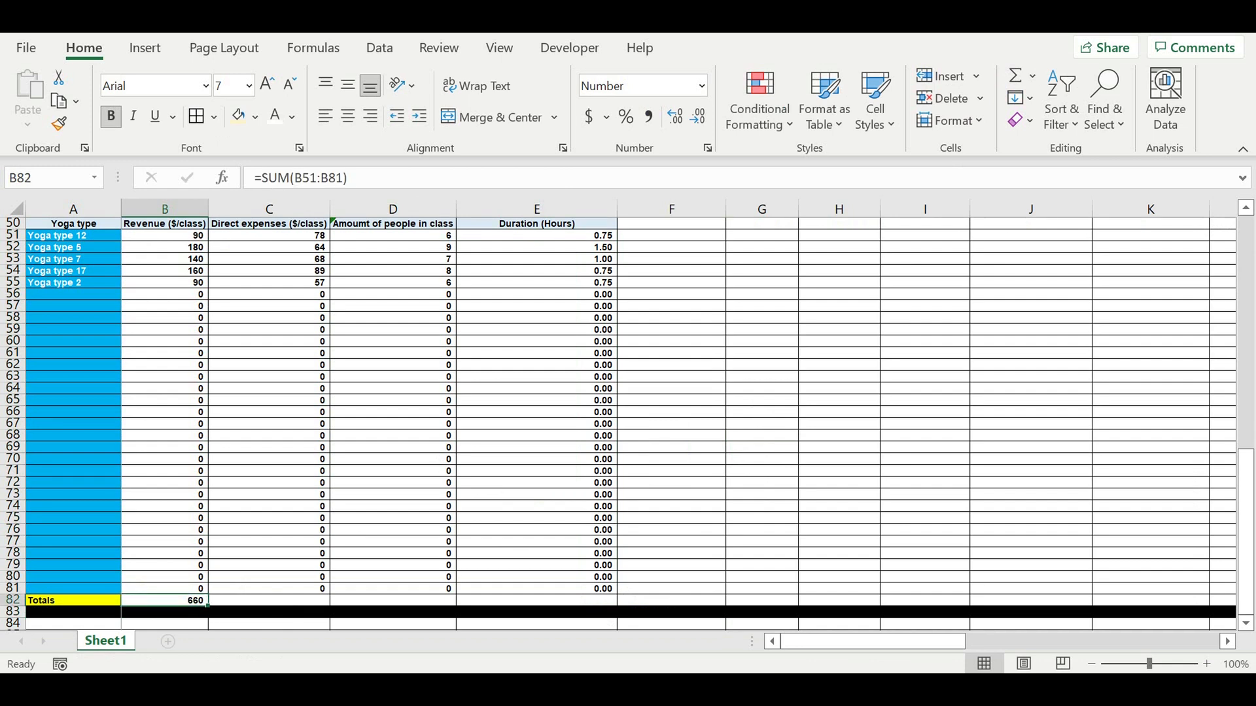
drag(208, 606, 615, 601)
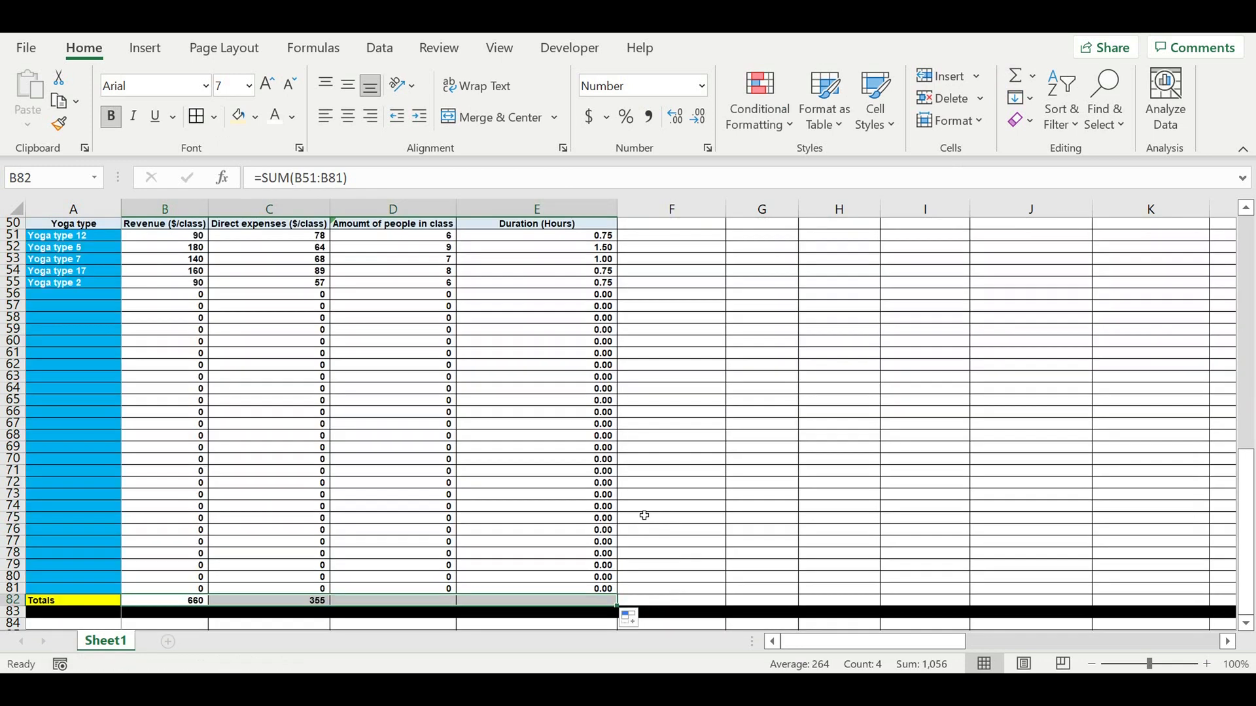
click(690, 486)
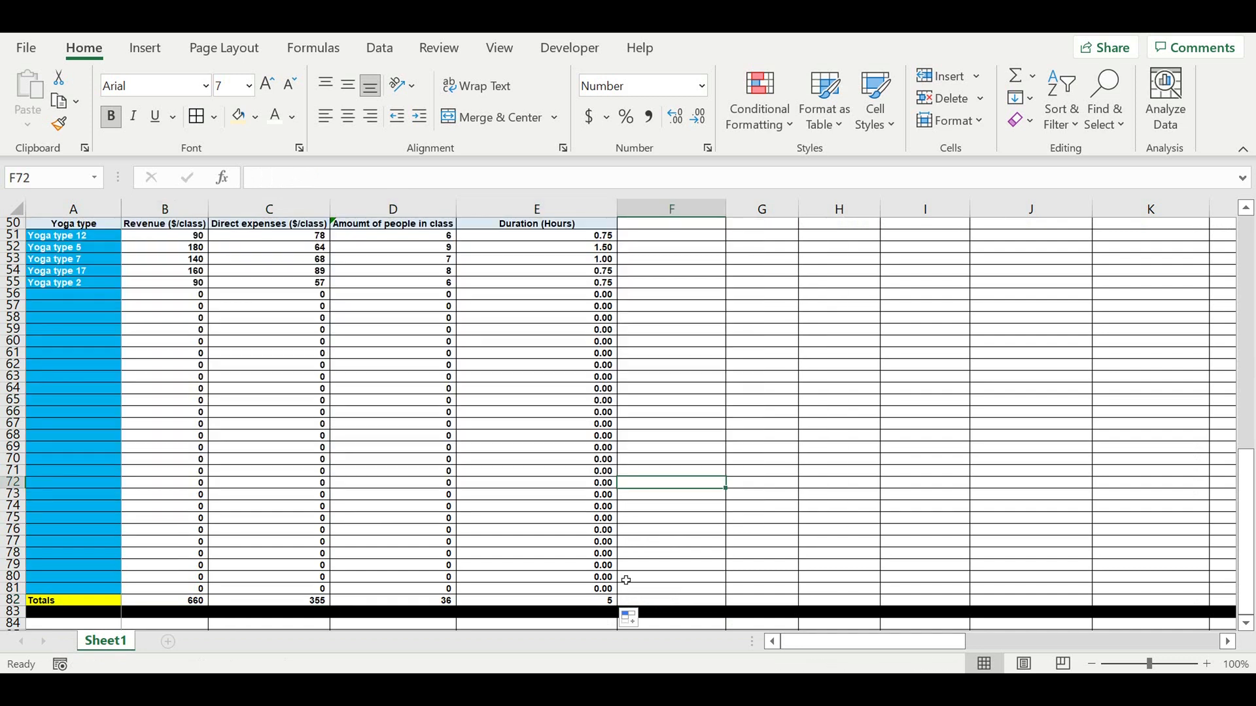
click(599, 599)
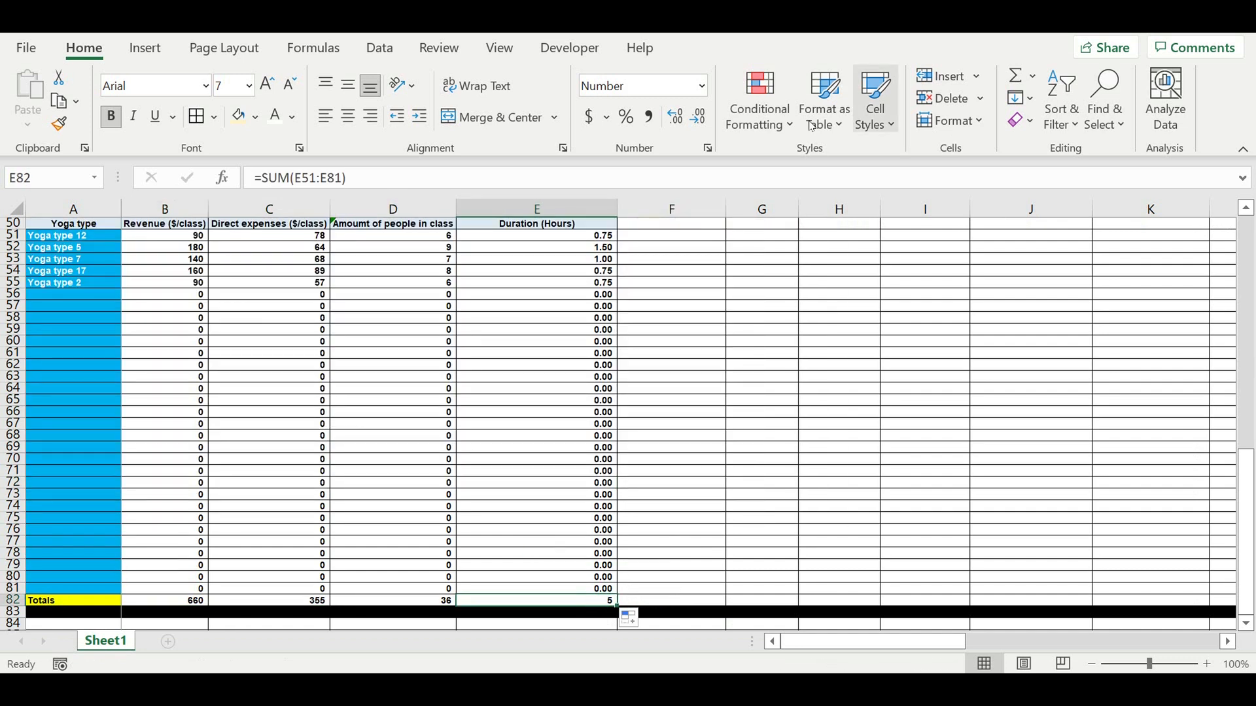
Step: Show the total duration in E82 with two decimal places and fill the totals in B82:E82 yellow
double_click(675, 116)
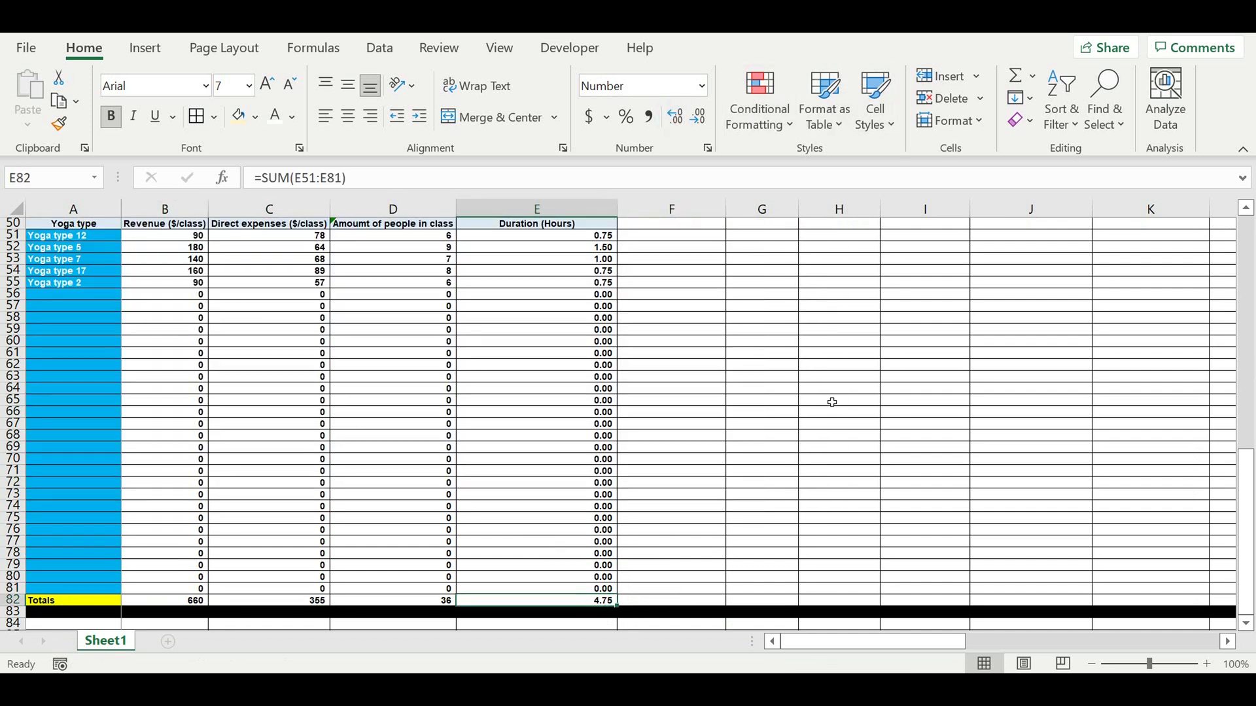
scroll(831, 399, up, 6)
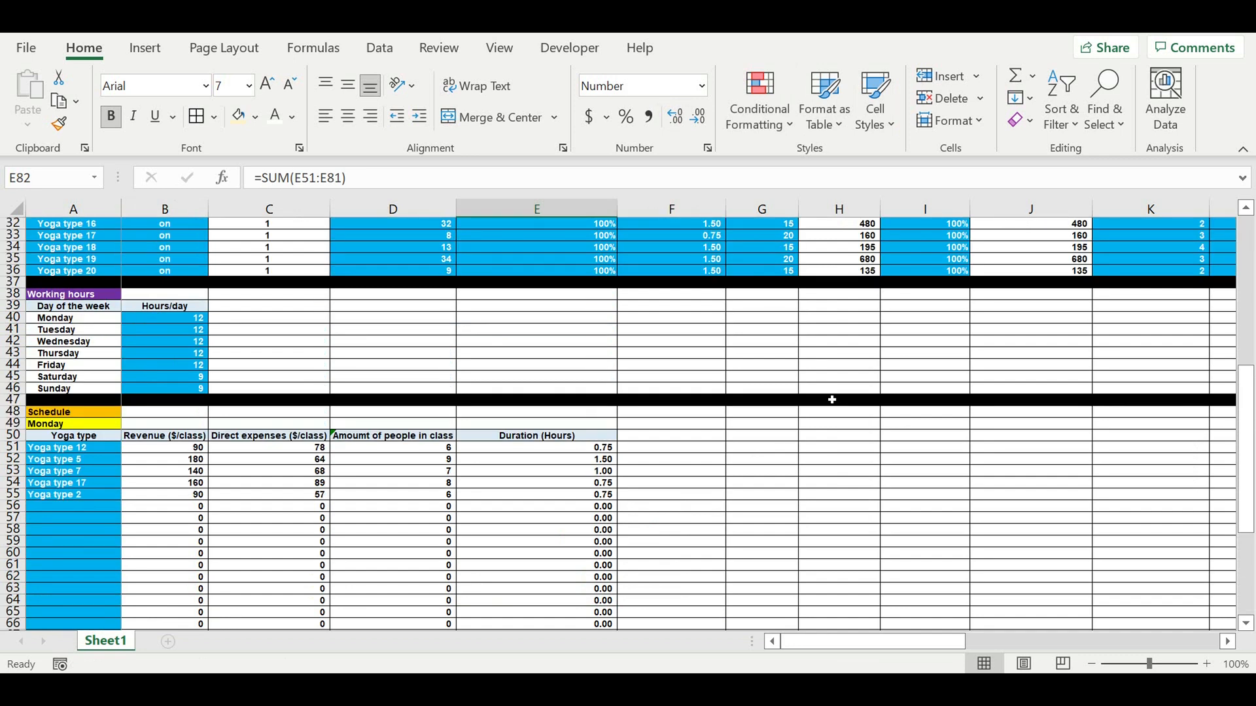
scroll(832, 400, up, 2)
scroll(841, 376, up, 8)
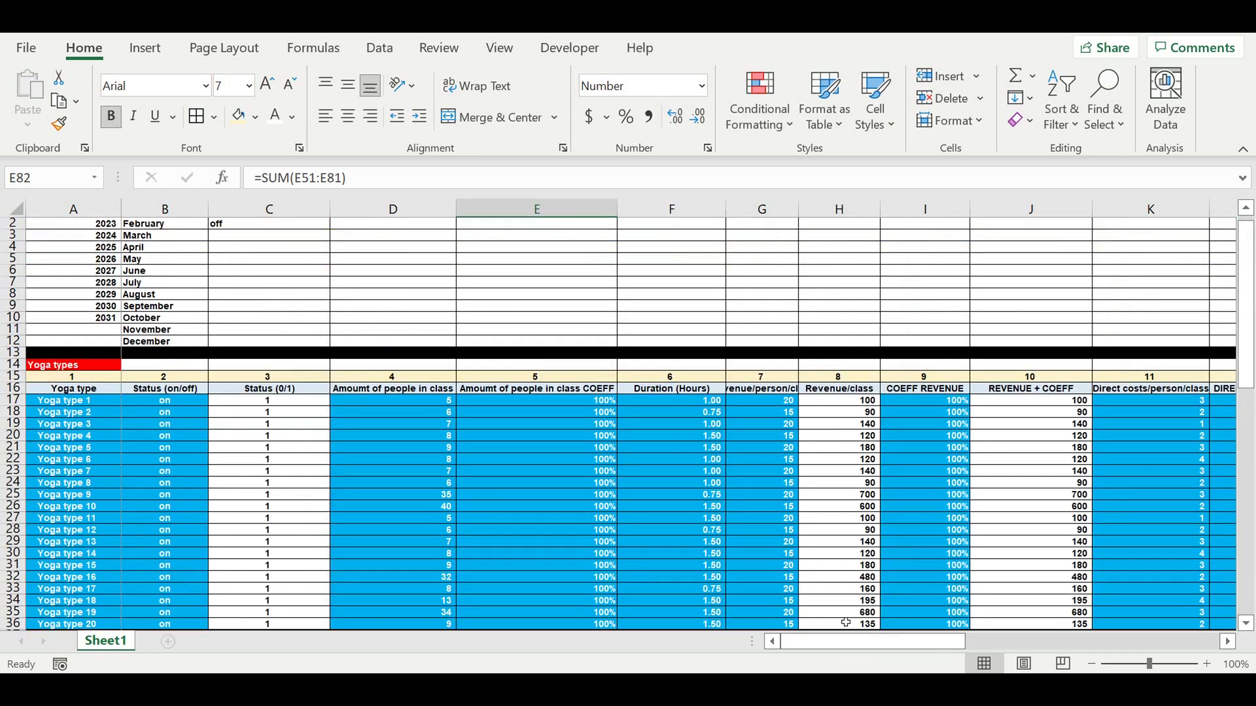
scroll(840, 607, down, 12)
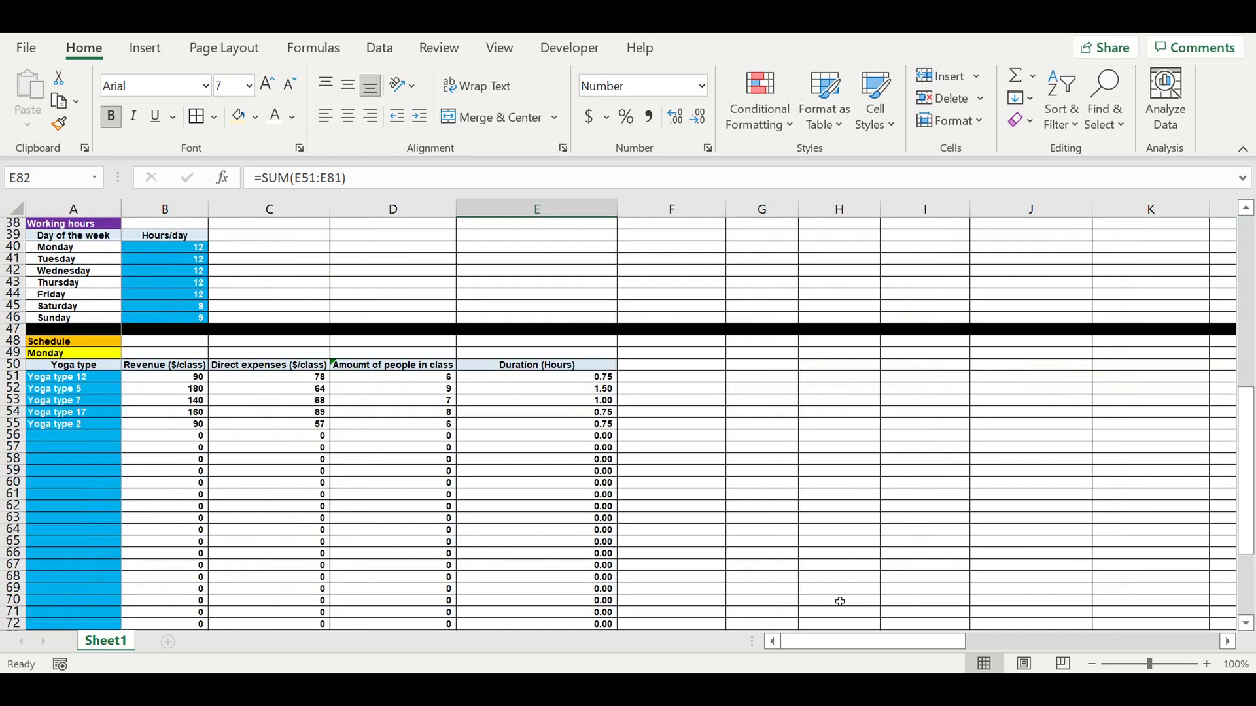
scroll(840, 601, down, 9)
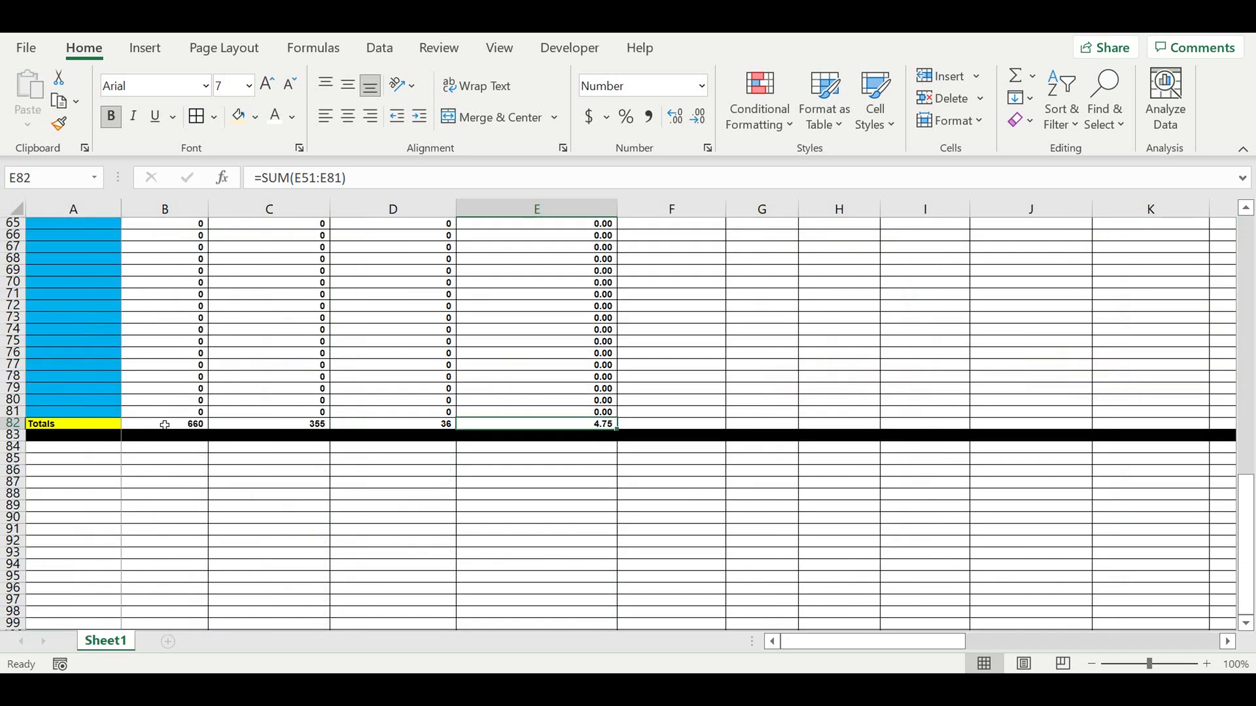
drag(165, 425, 569, 429)
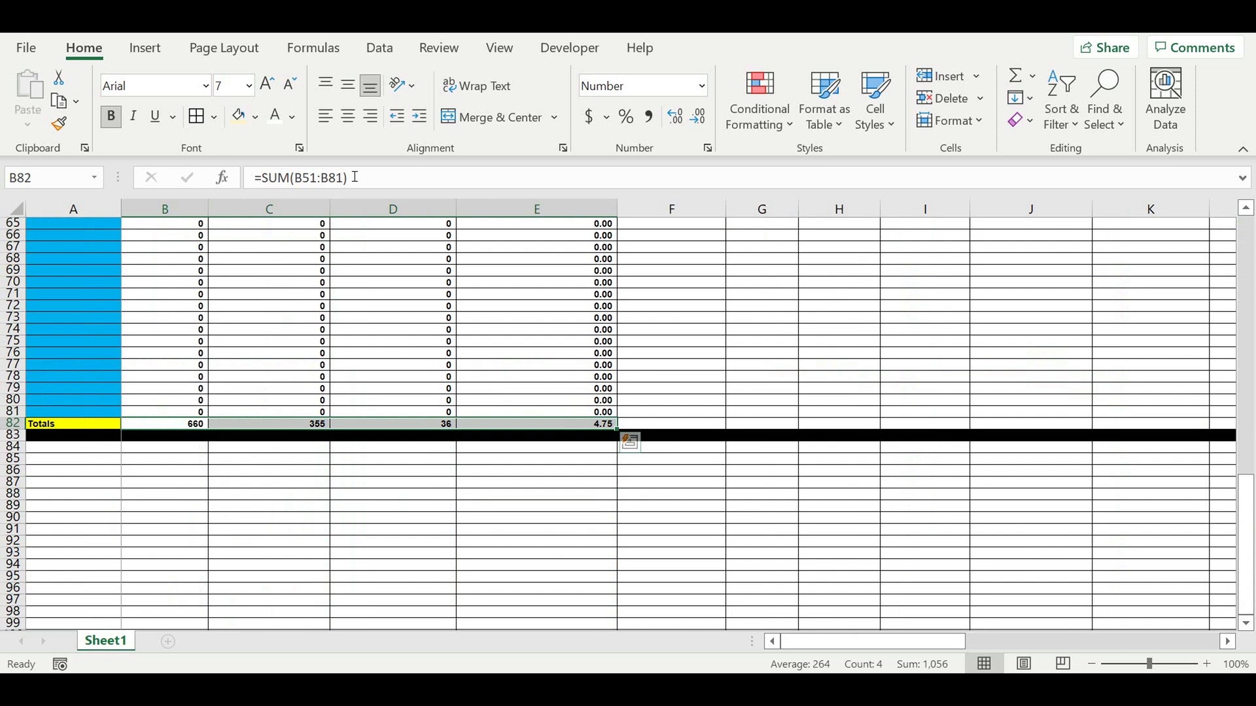
click(256, 118)
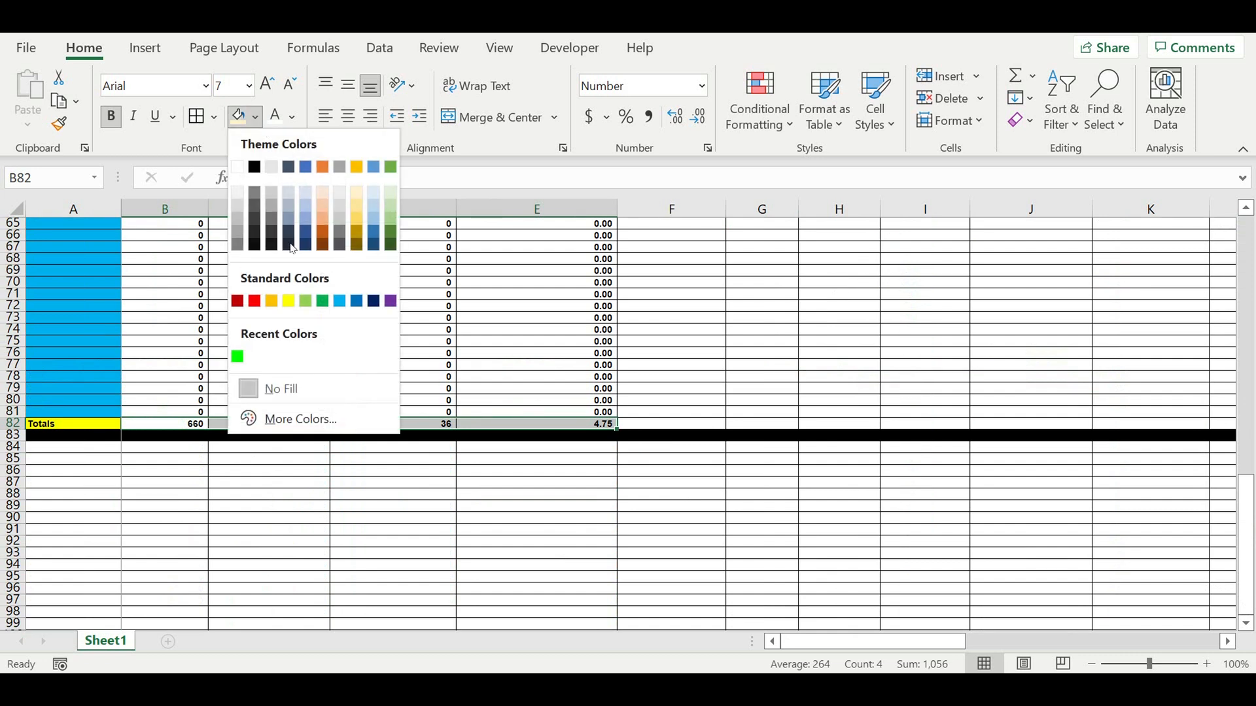
click(294, 300)
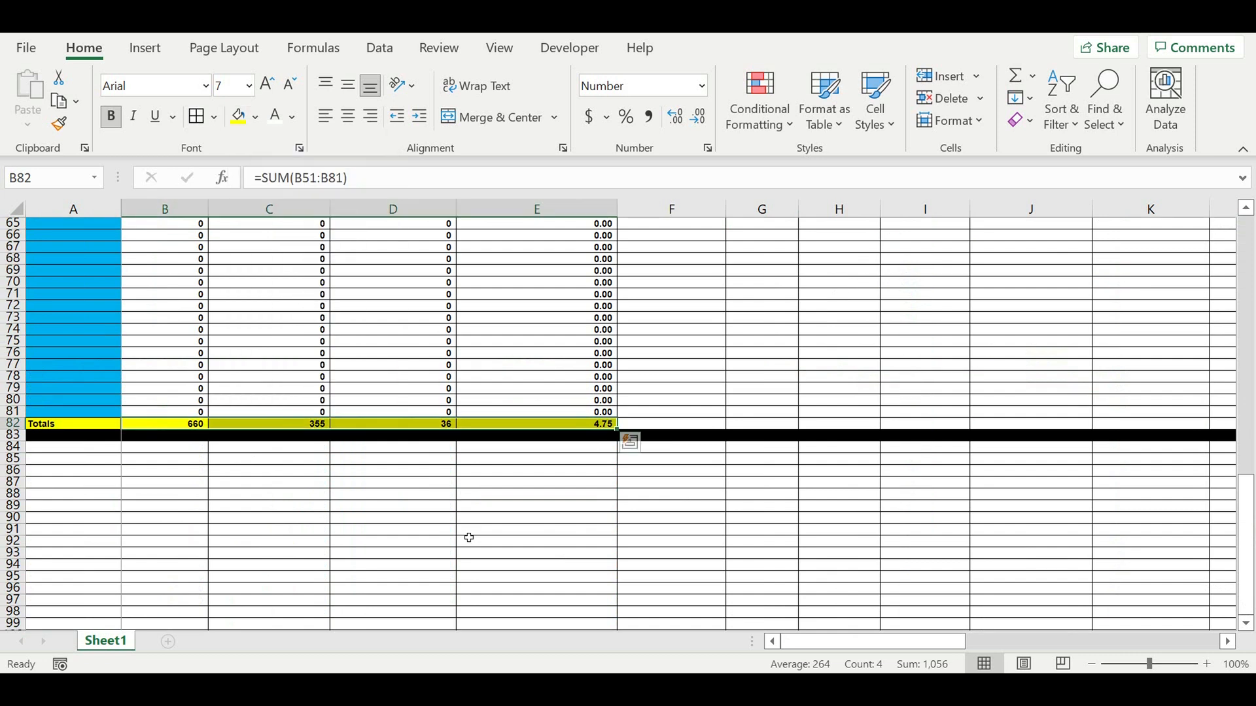
click(535, 531)
click(554, 486)
Step: Review Monday's scheduled yoga types and class durations, Monday's working hours in B40, and the total duration in E82
scroll(553, 461, up, 6)
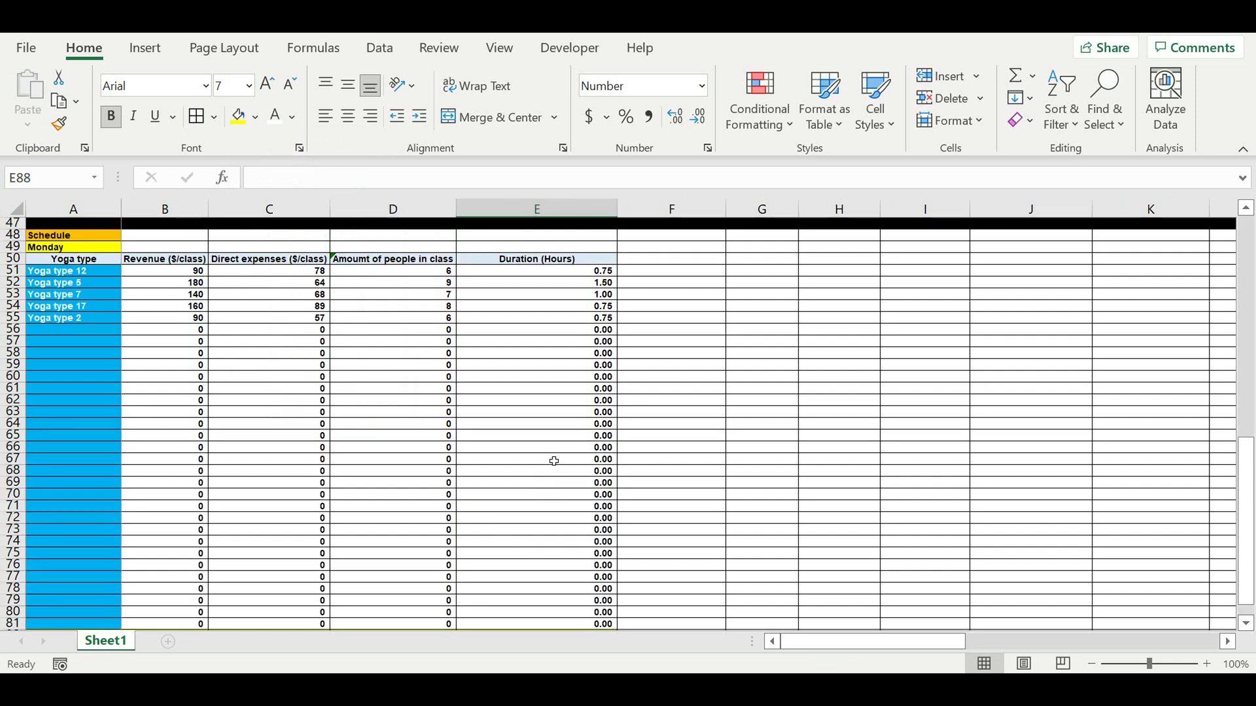
click(683, 395)
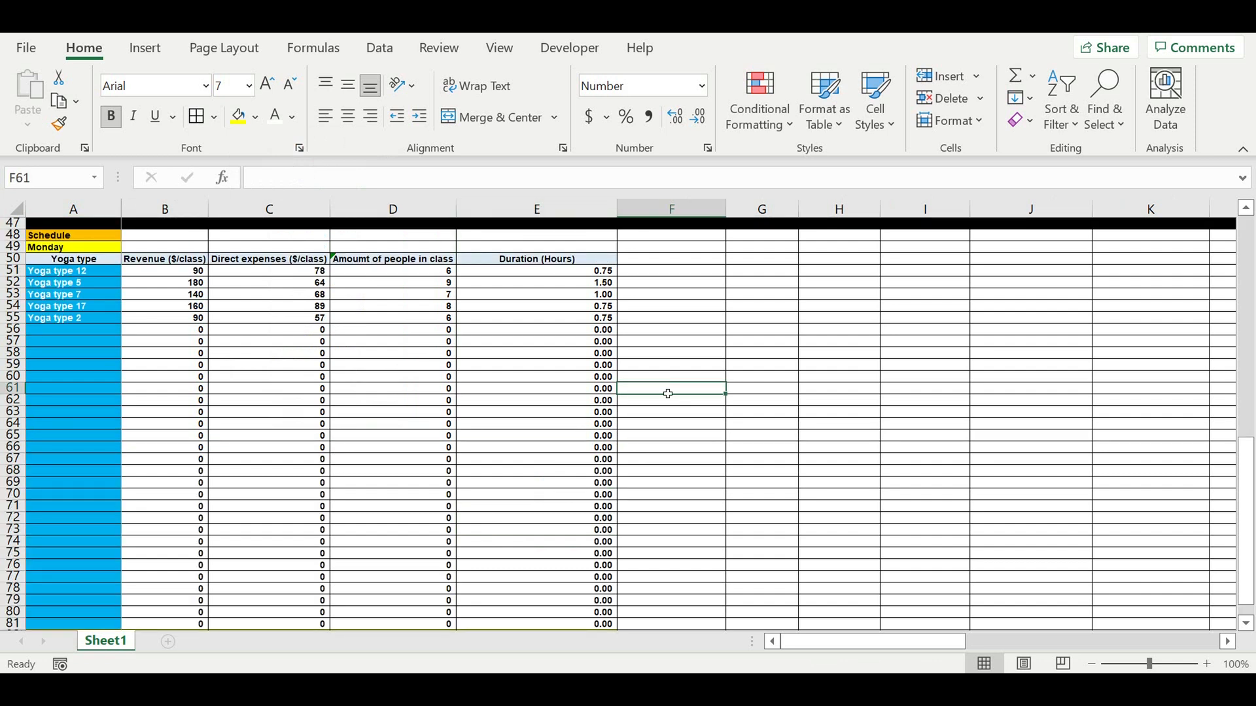
scroll(668, 394, up, 2)
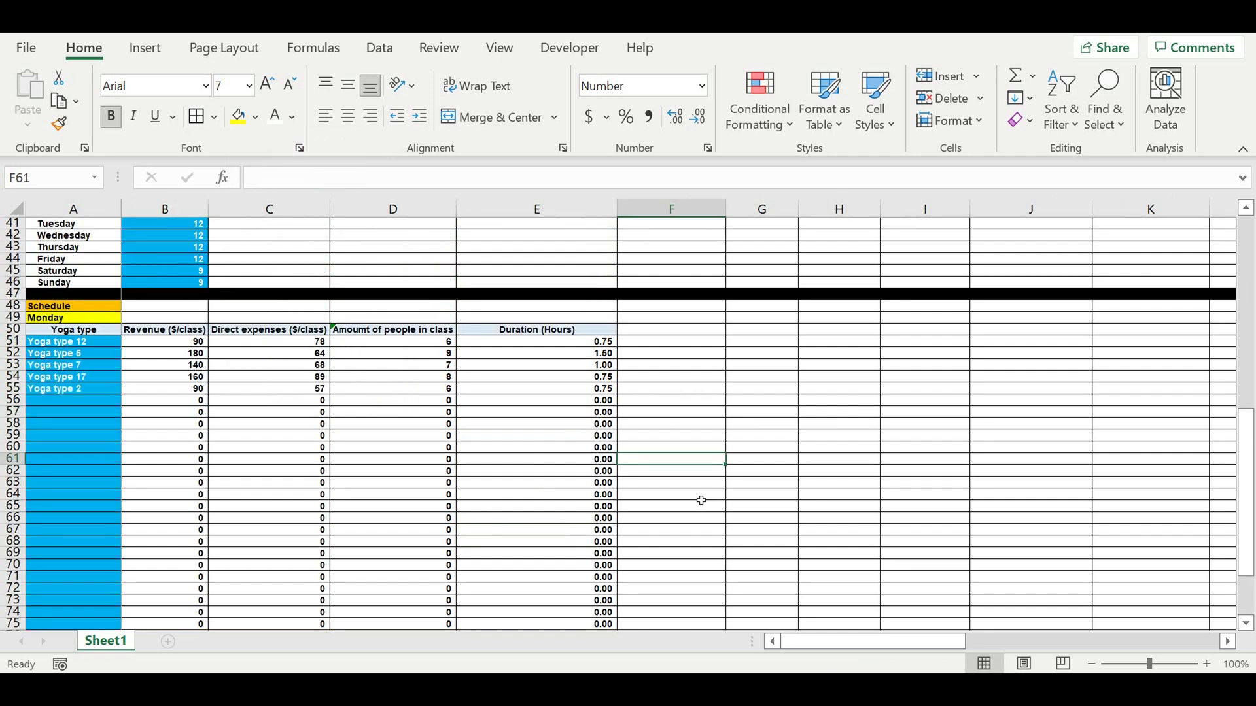
click(800, 642)
click(527, 332)
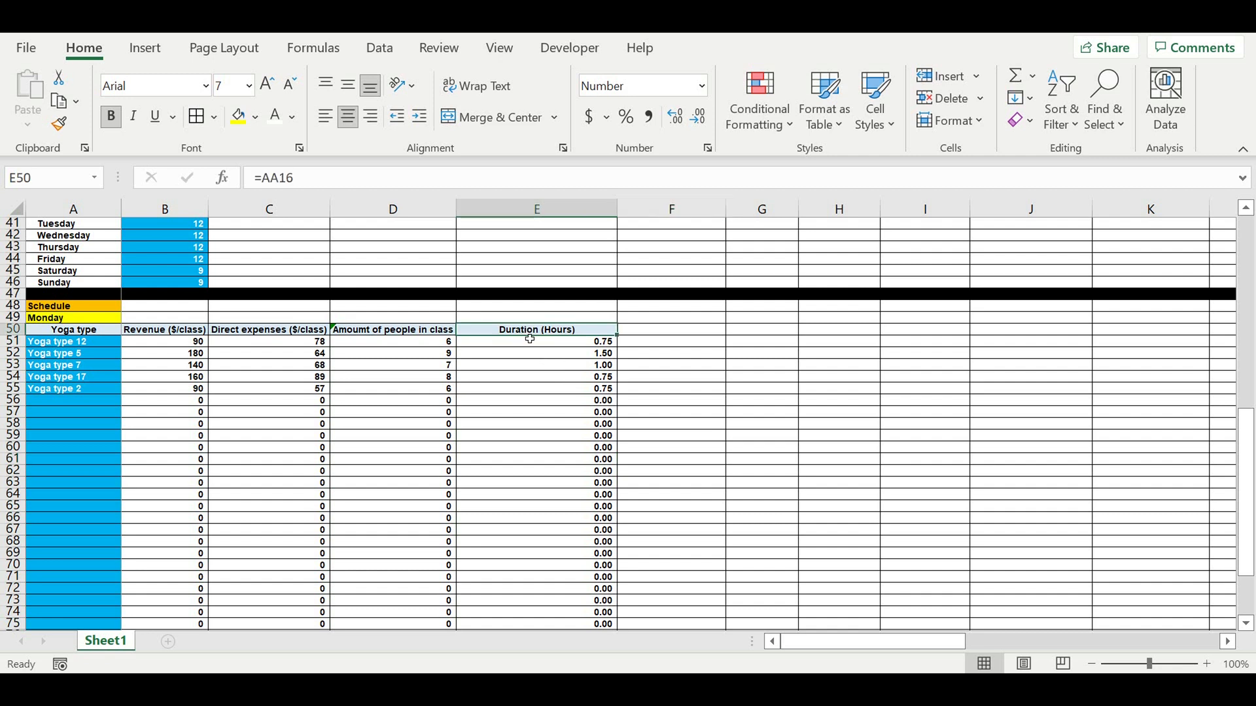
drag(553, 344, 541, 475)
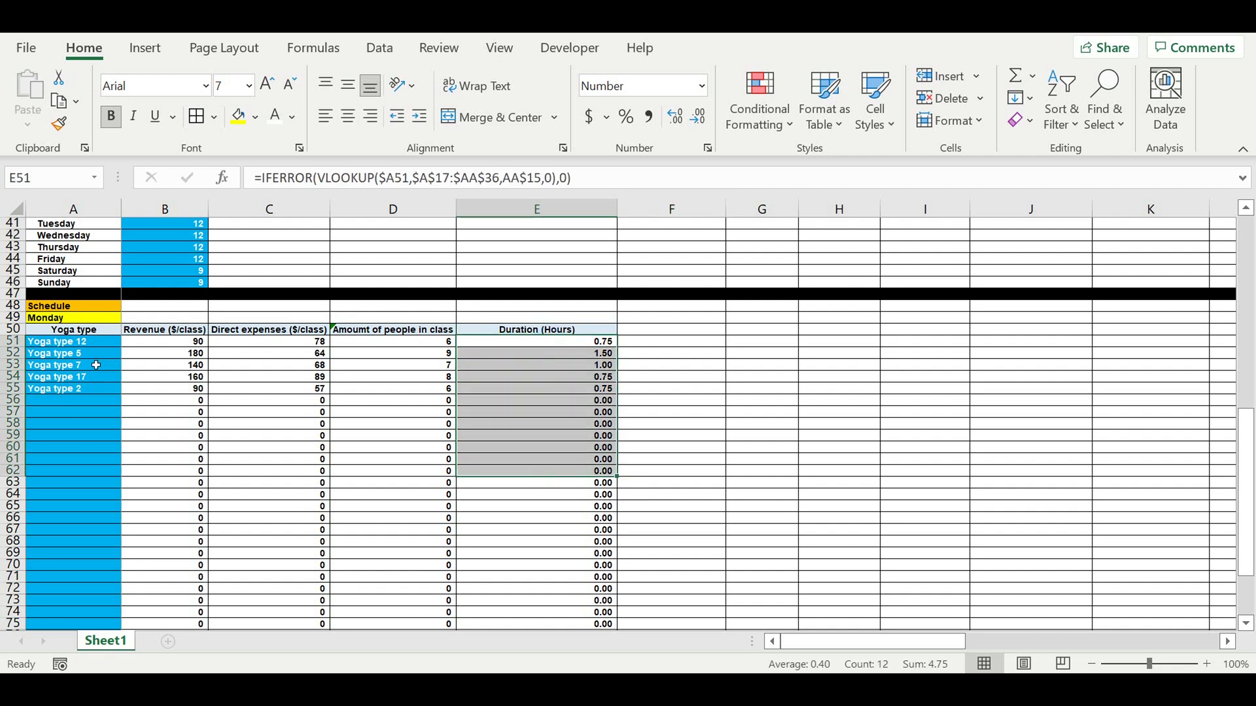
drag(57, 341, 65, 388)
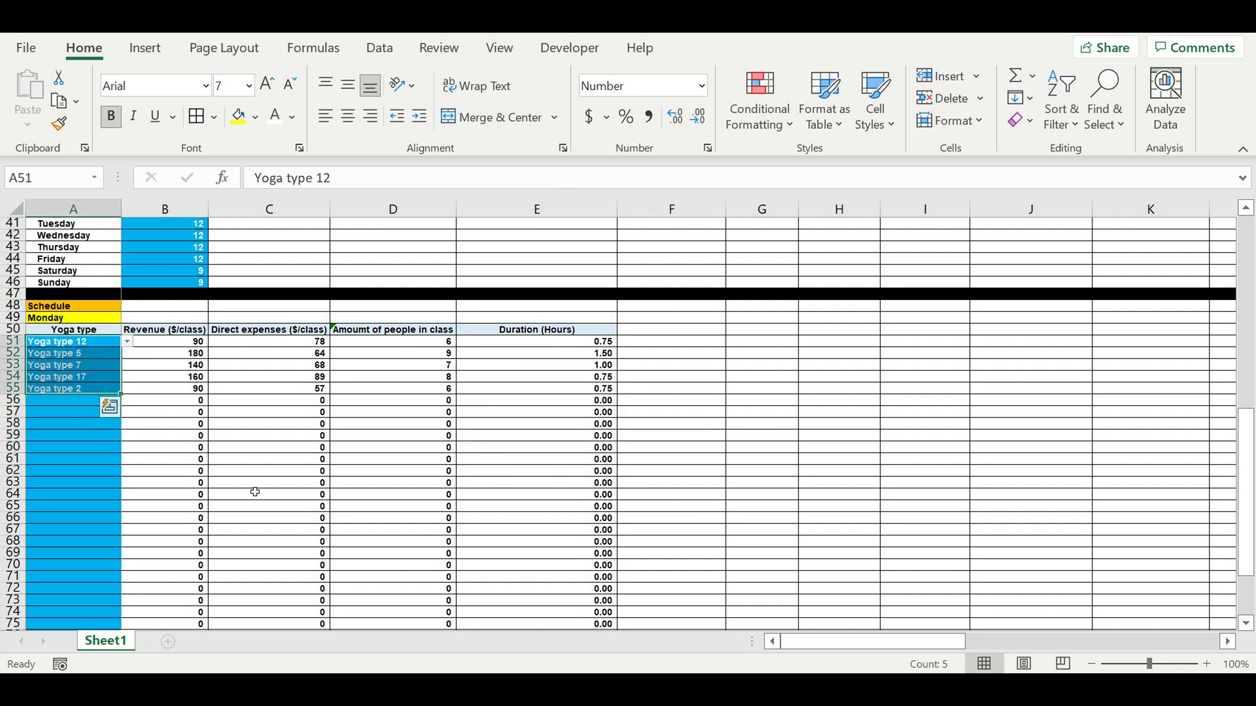
scroll(253, 382, up, 3)
click(174, 319)
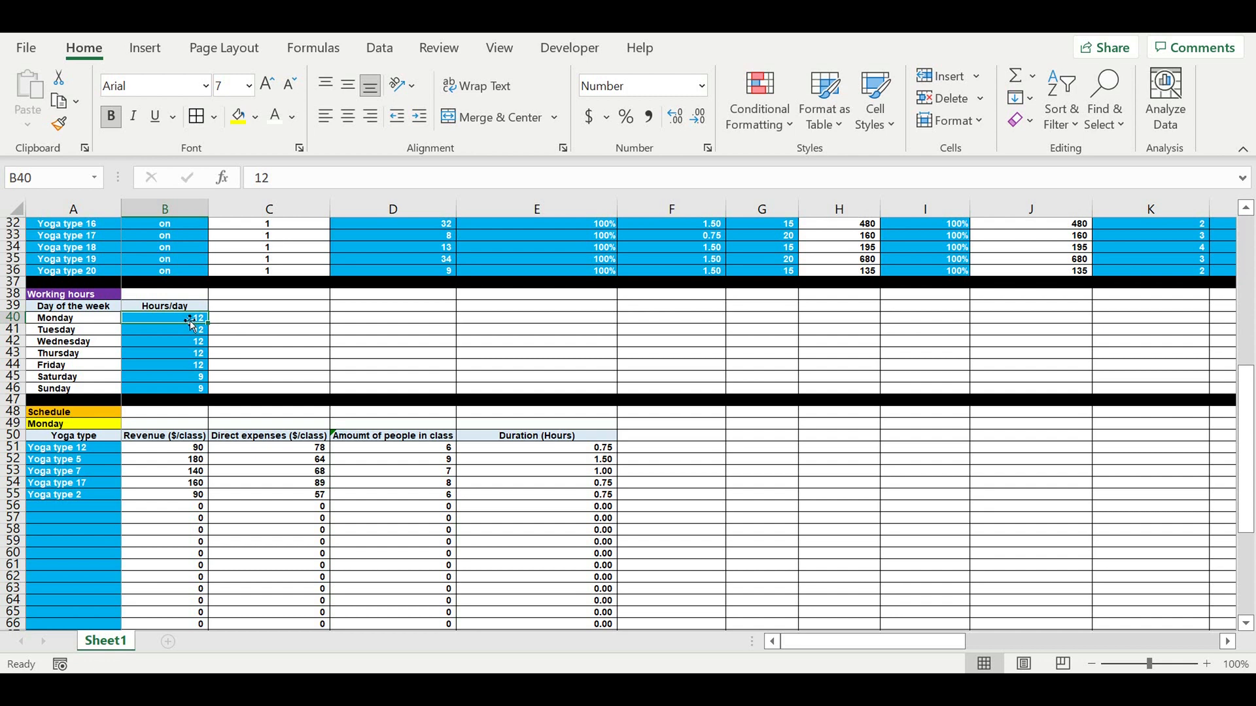
scroll(549, 453, down, 5)
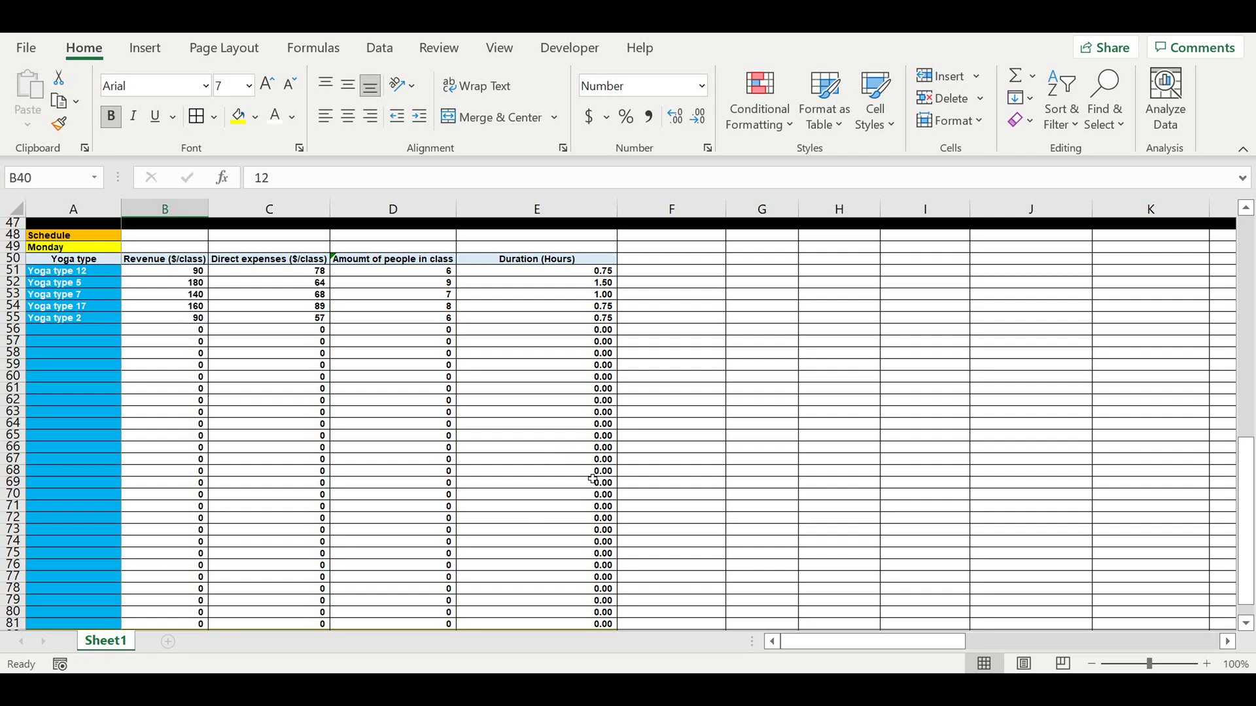
scroll(592, 479, down, 5)
click(585, 458)
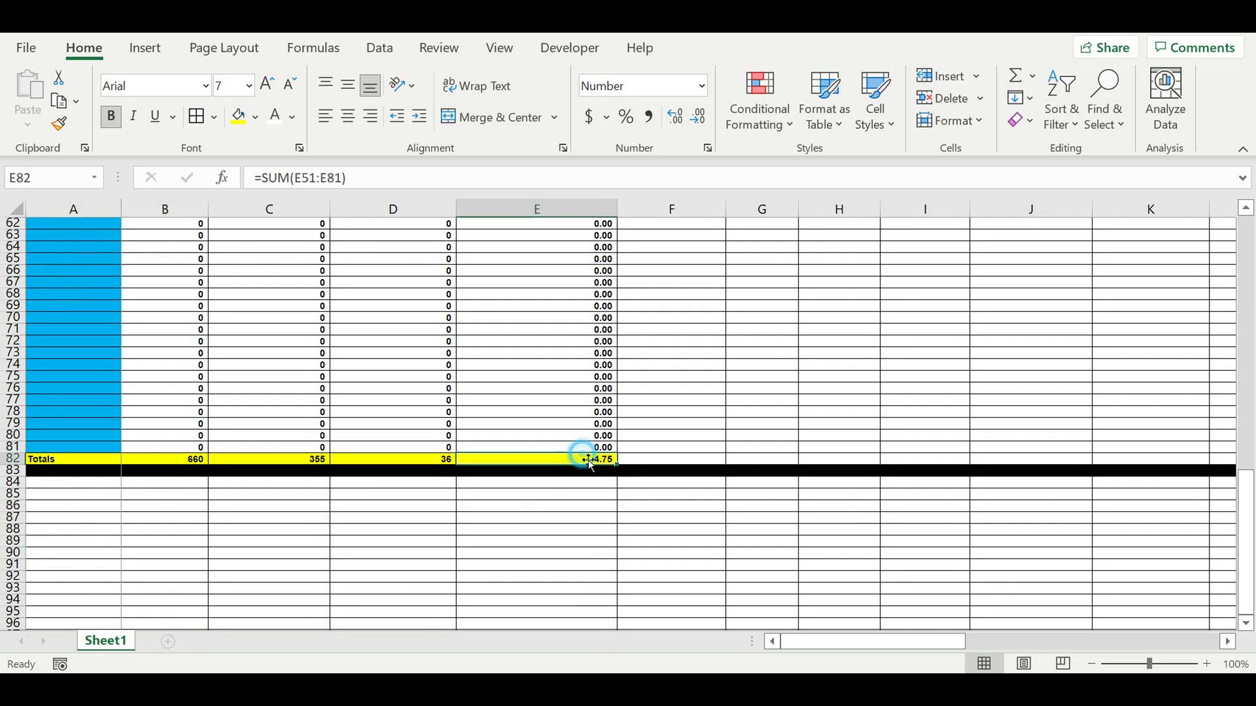
Step: Change row 83's black fill to white and set its font color to black
click(574, 472)
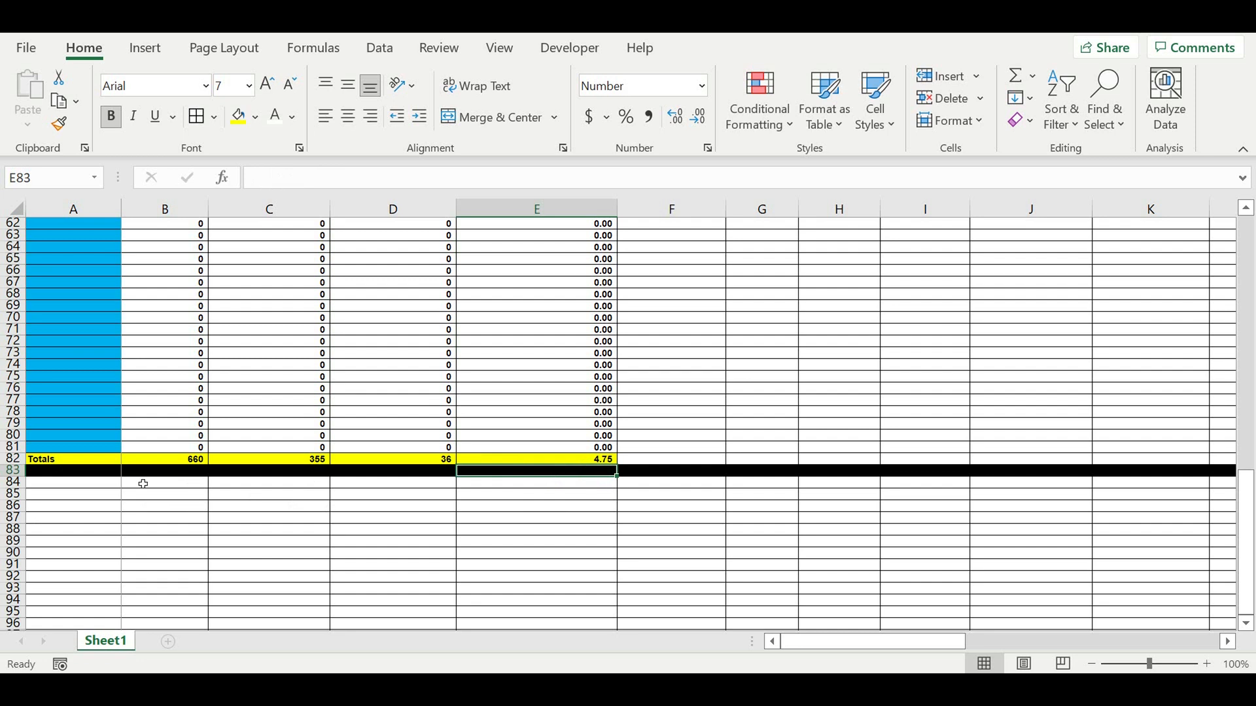
click(13, 471)
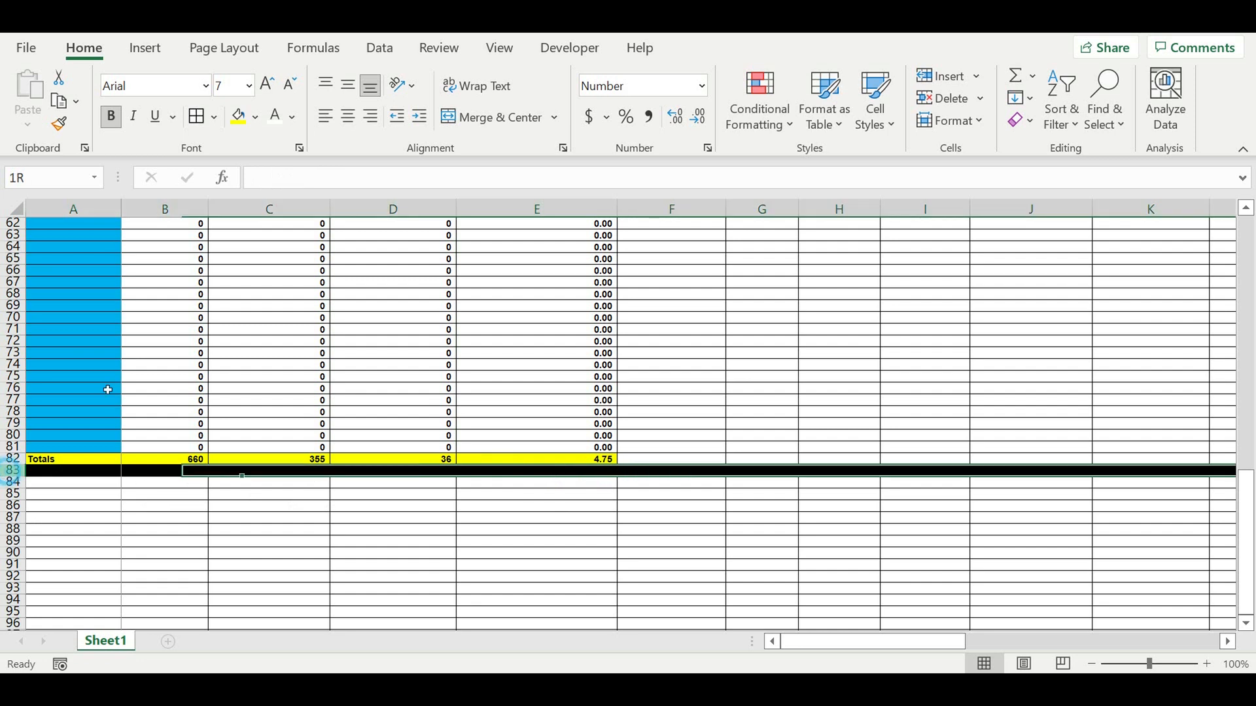
click(255, 116)
click(244, 166)
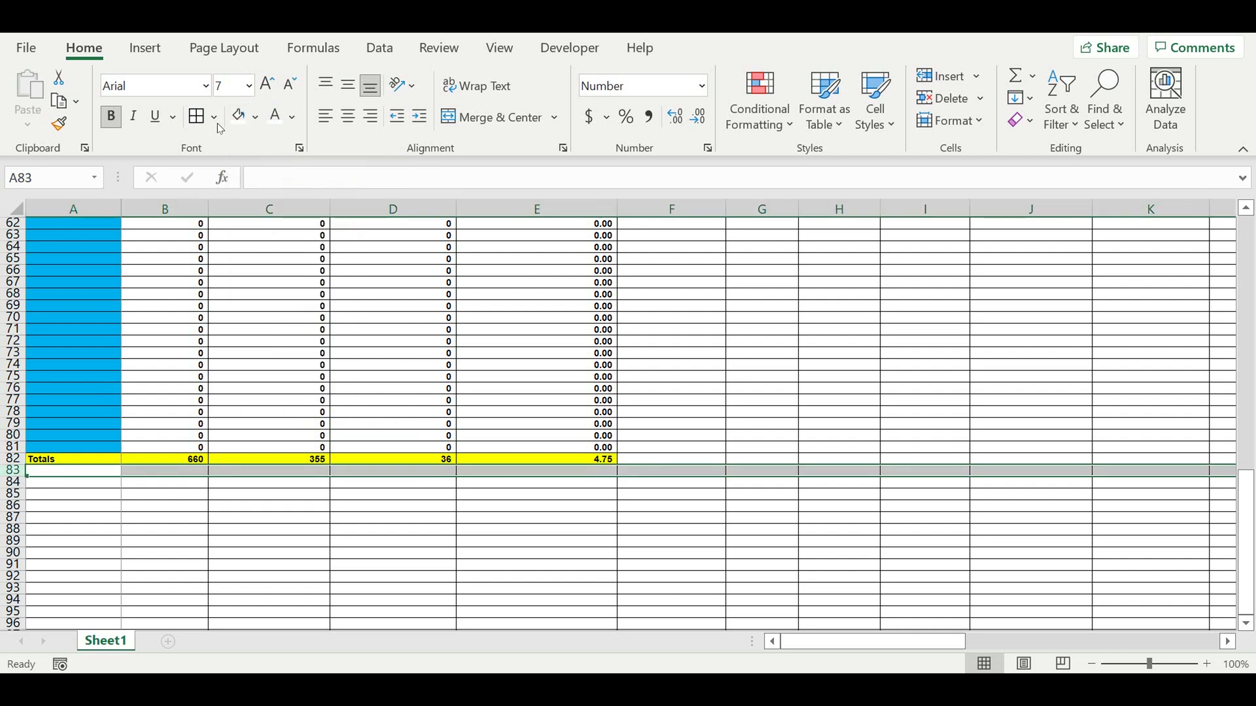
click(292, 116)
click(306, 140)
click(795, 468)
click(654, 503)
click(593, 476)
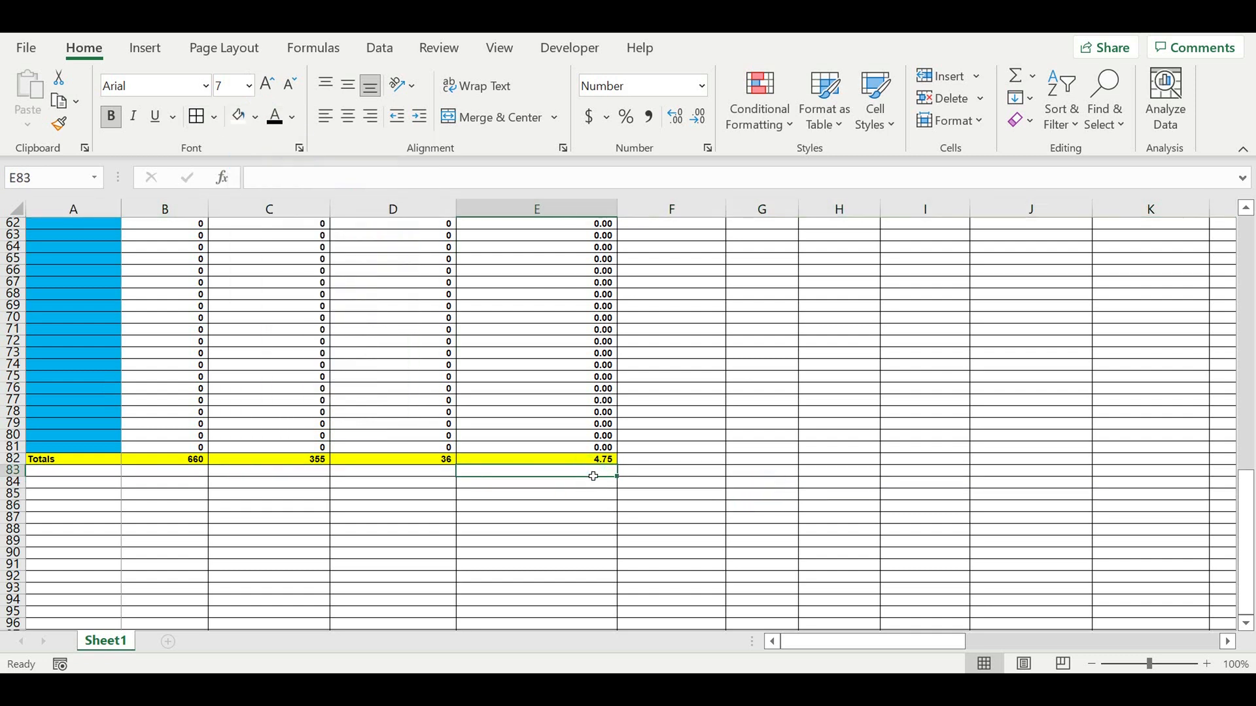
Step: Enter the label "Workday (Hours)" in D83 under the Totals row
click(381, 476)
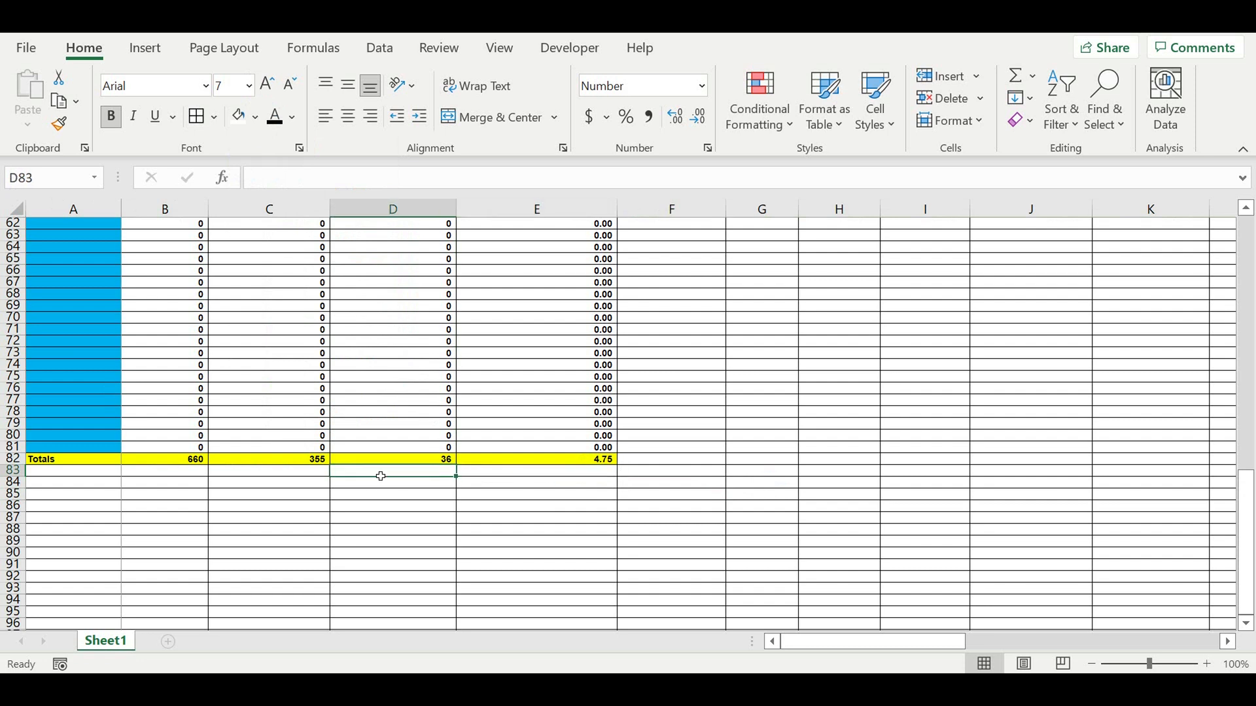
text(Workday)
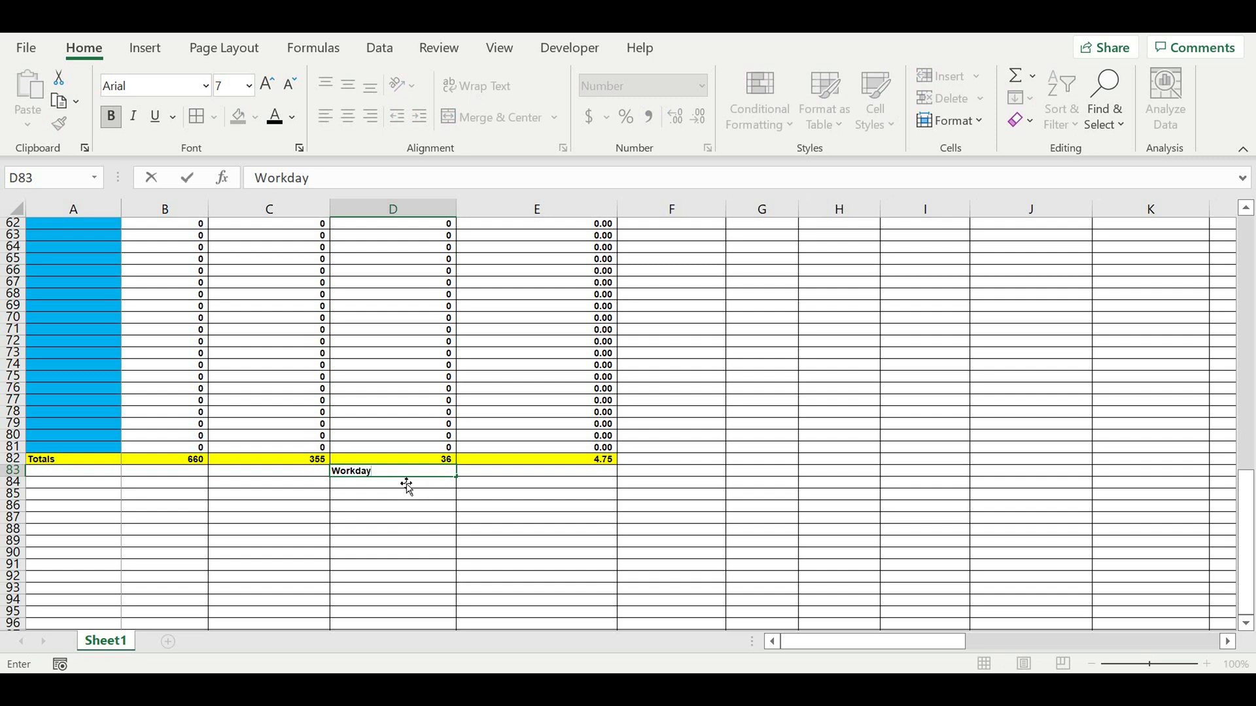
text((Hours)
key(Return)
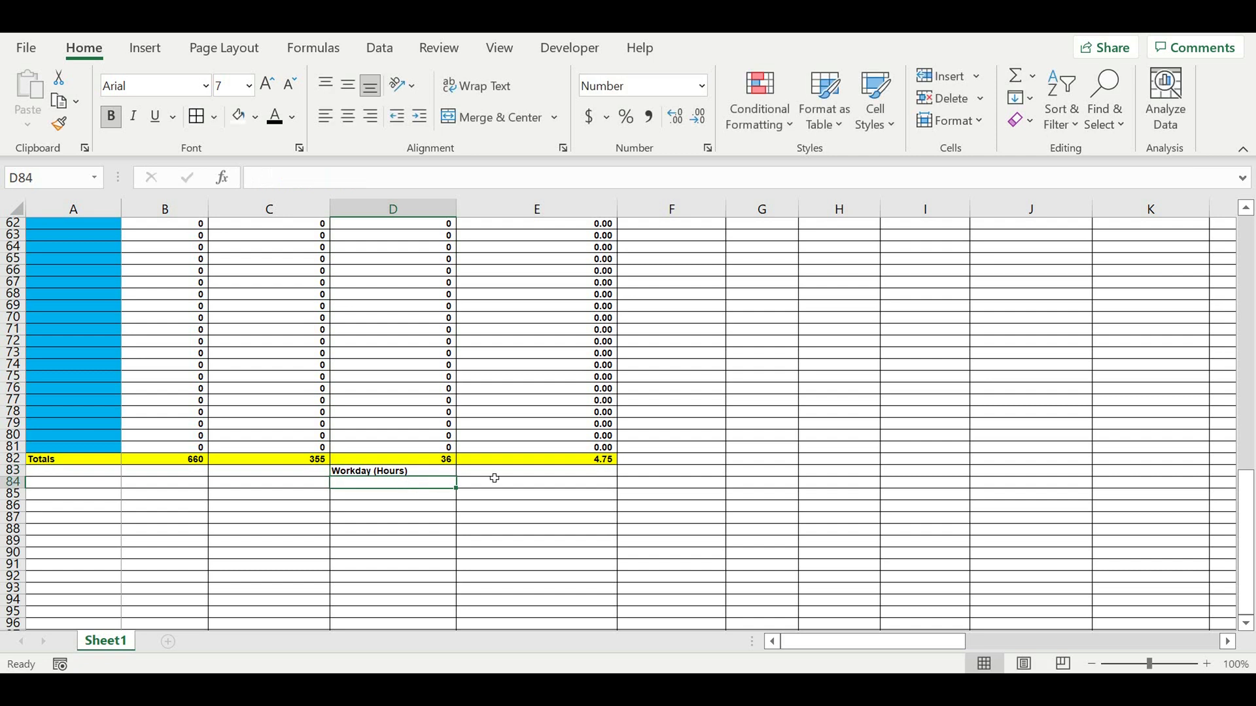
Step: Link E83 to Monday's working hours with =B40 and show it with two decimal places
click(532, 472)
text(=)
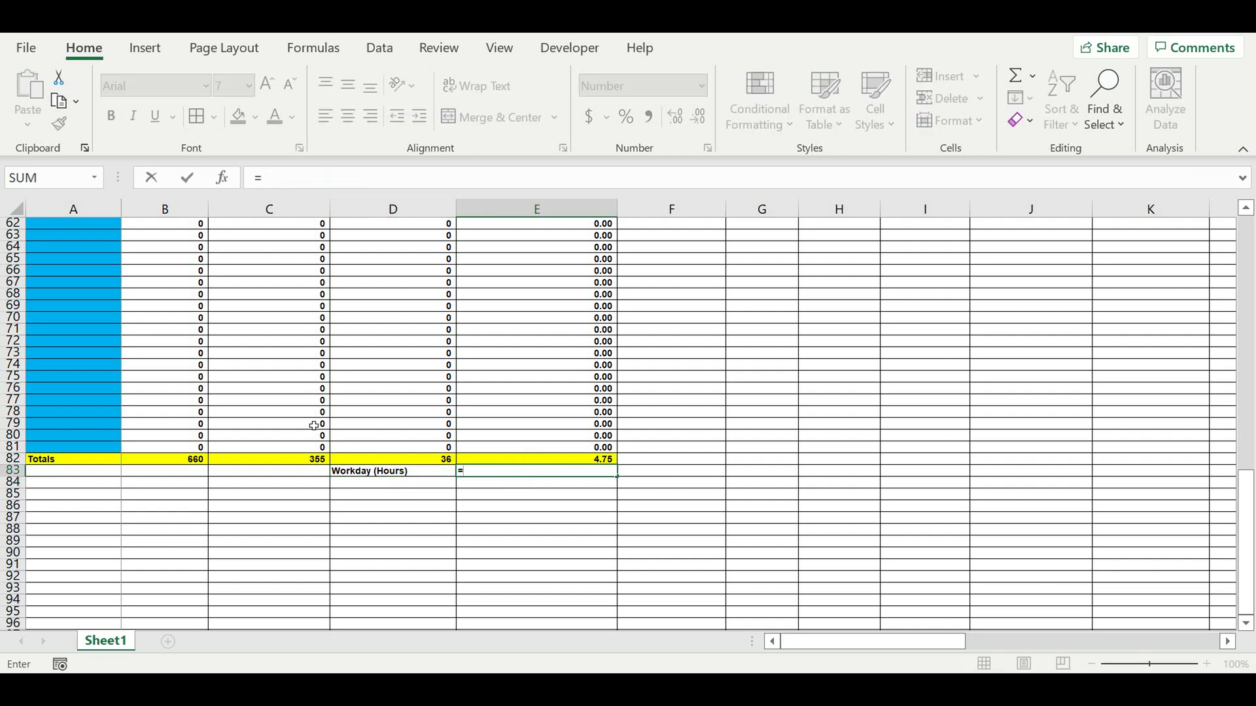
scroll(308, 406, up, 15)
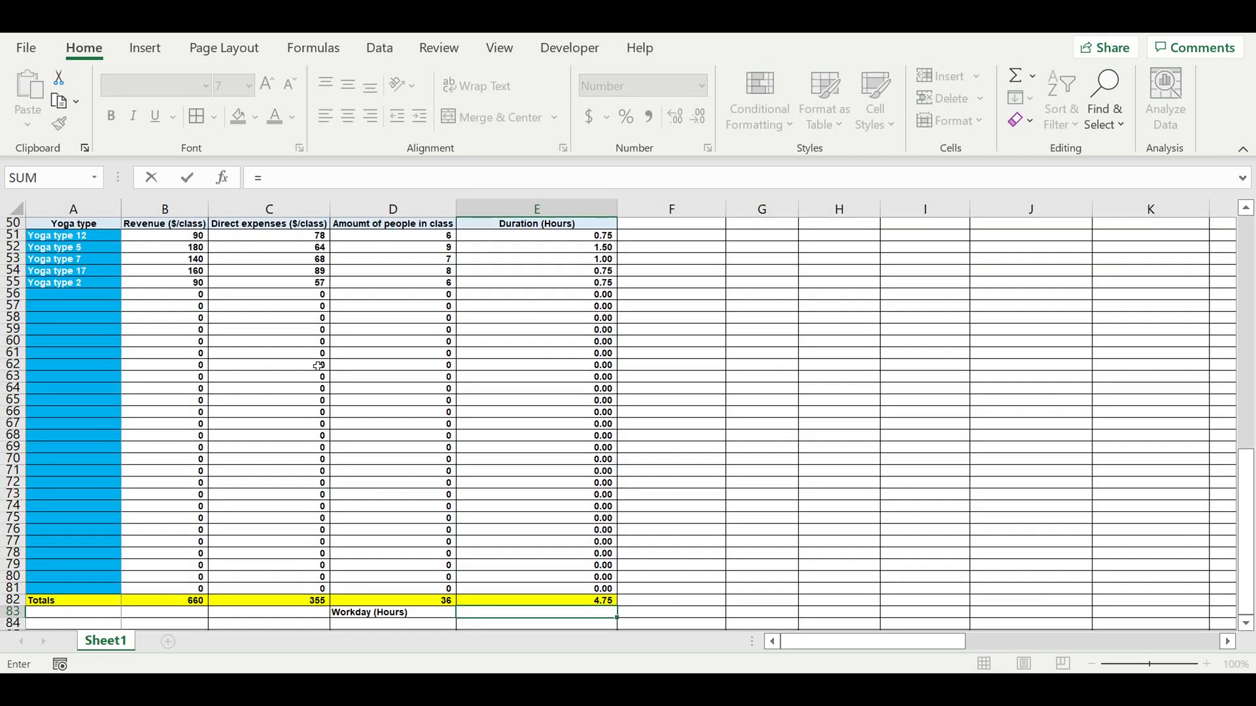
scroll(319, 367, up, 8)
click(179, 393)
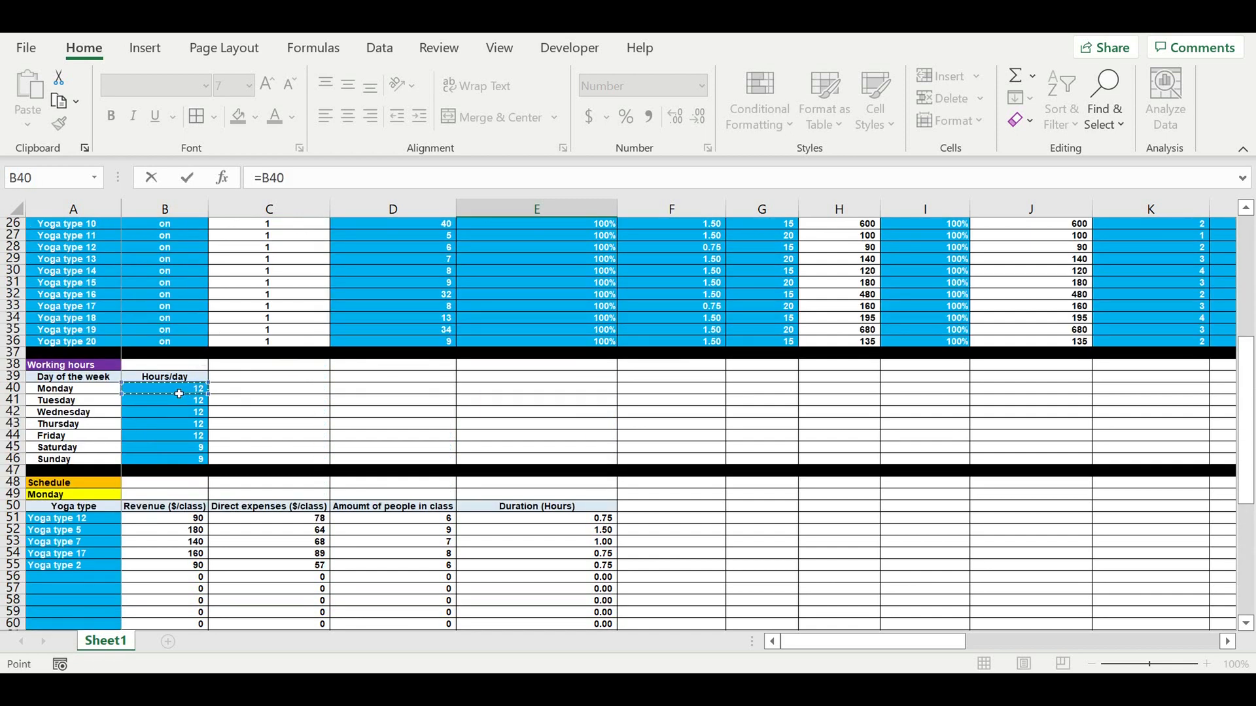
key(Return)
click(577, 612)
click(680, 114)
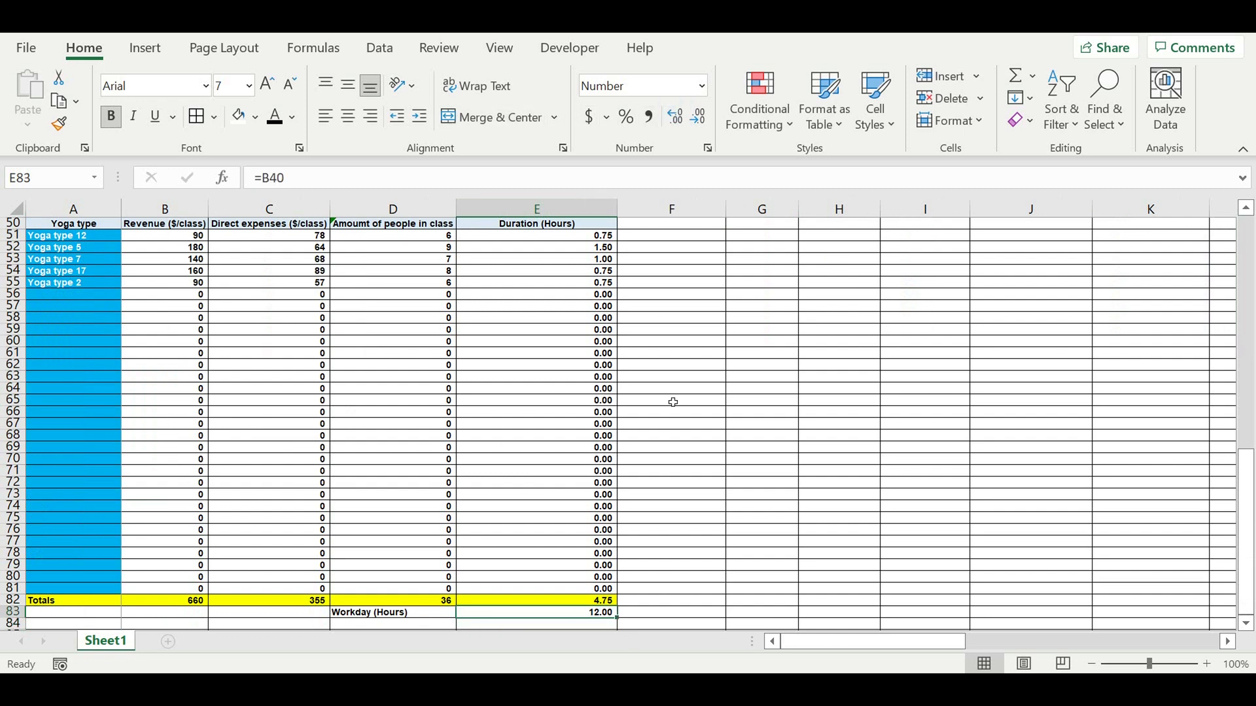
Step: Enter the label "Time occupancy (%)" in D84 below the workday label
scroll(672, 404, down, 2)
click(406, 555)
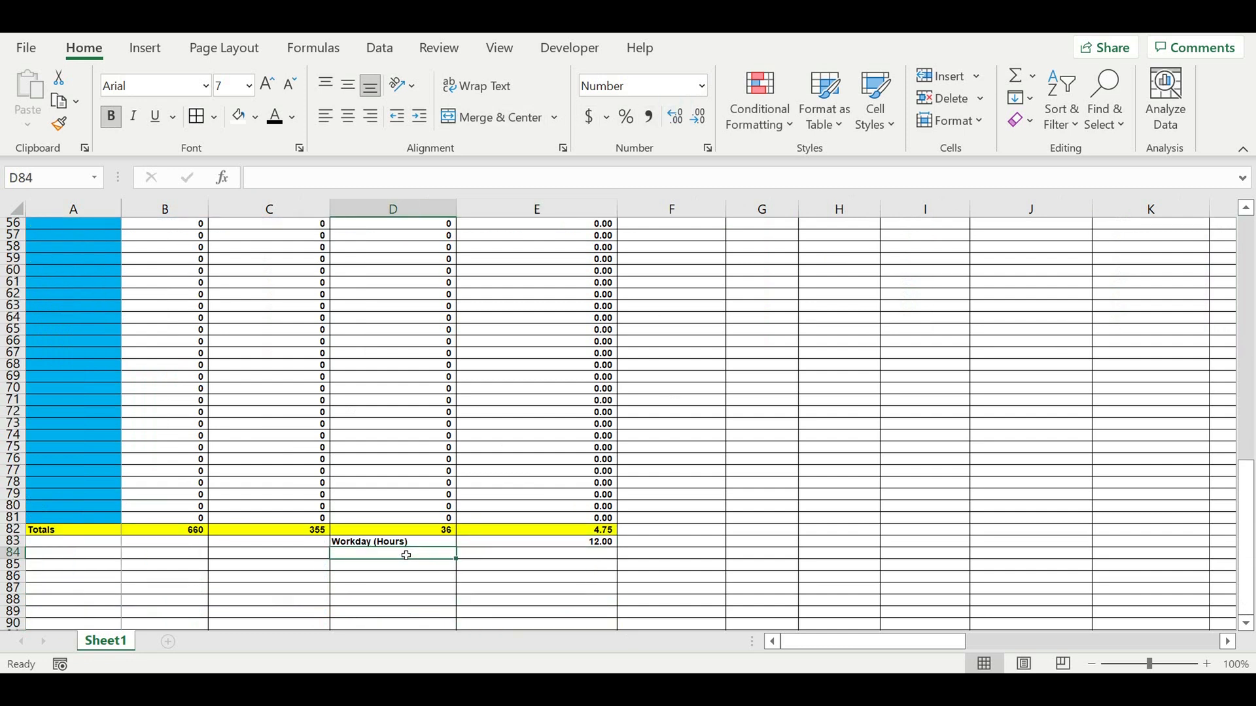
text(Time)
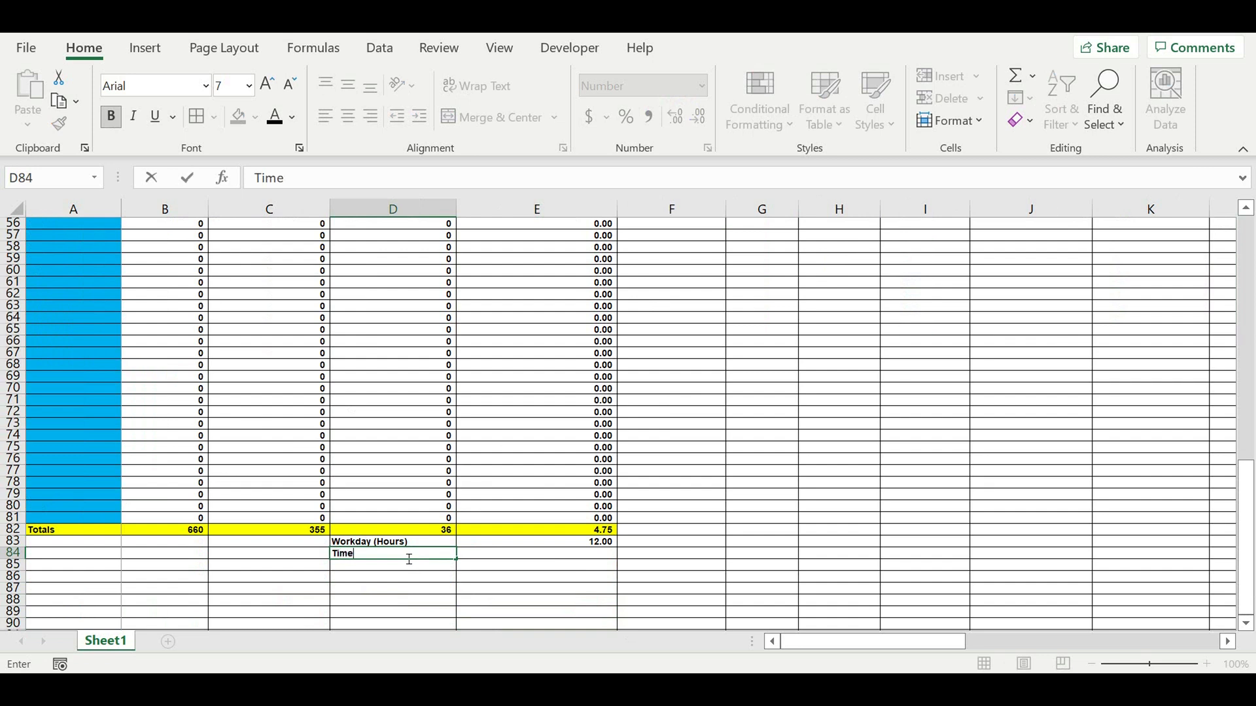
text( occupancy (%)
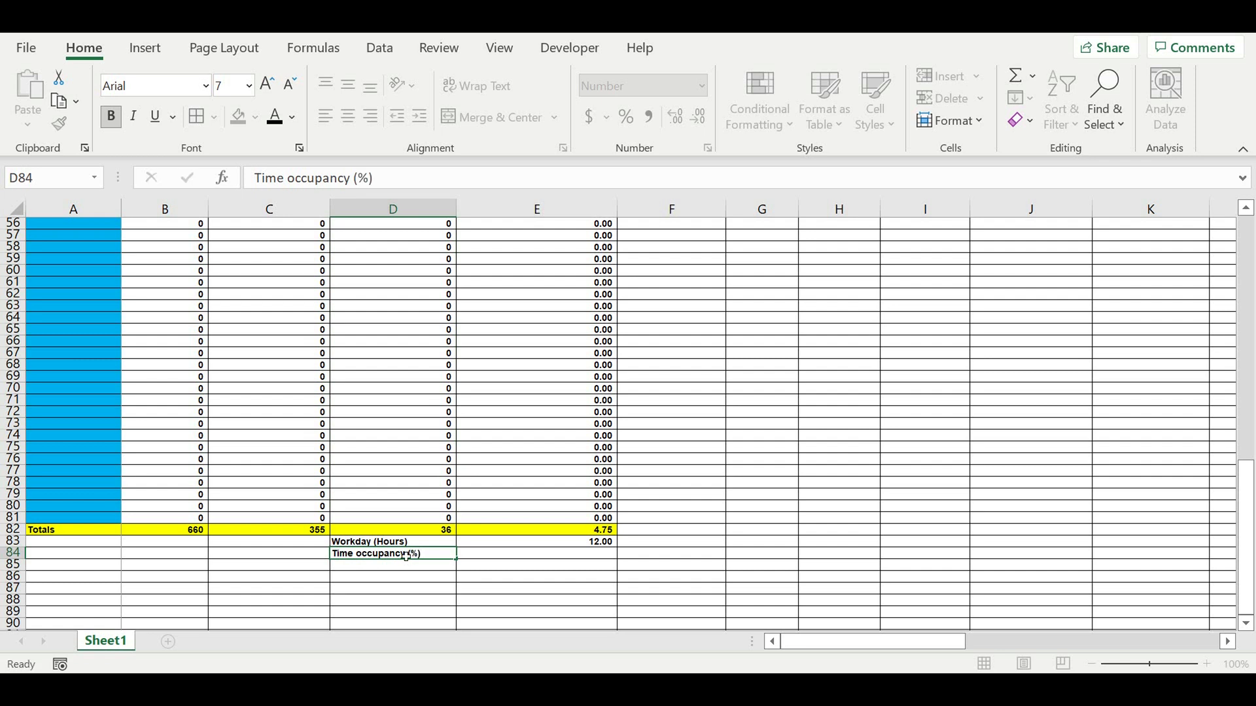
key(Return)
click(488, 592)
Step: Calculate the time occupancy in E84 by dividing total duration by workday hours with =E82/E83
click(573, 554)
double_click(575, 561)
text(=)
click(579, 531)
text(/)
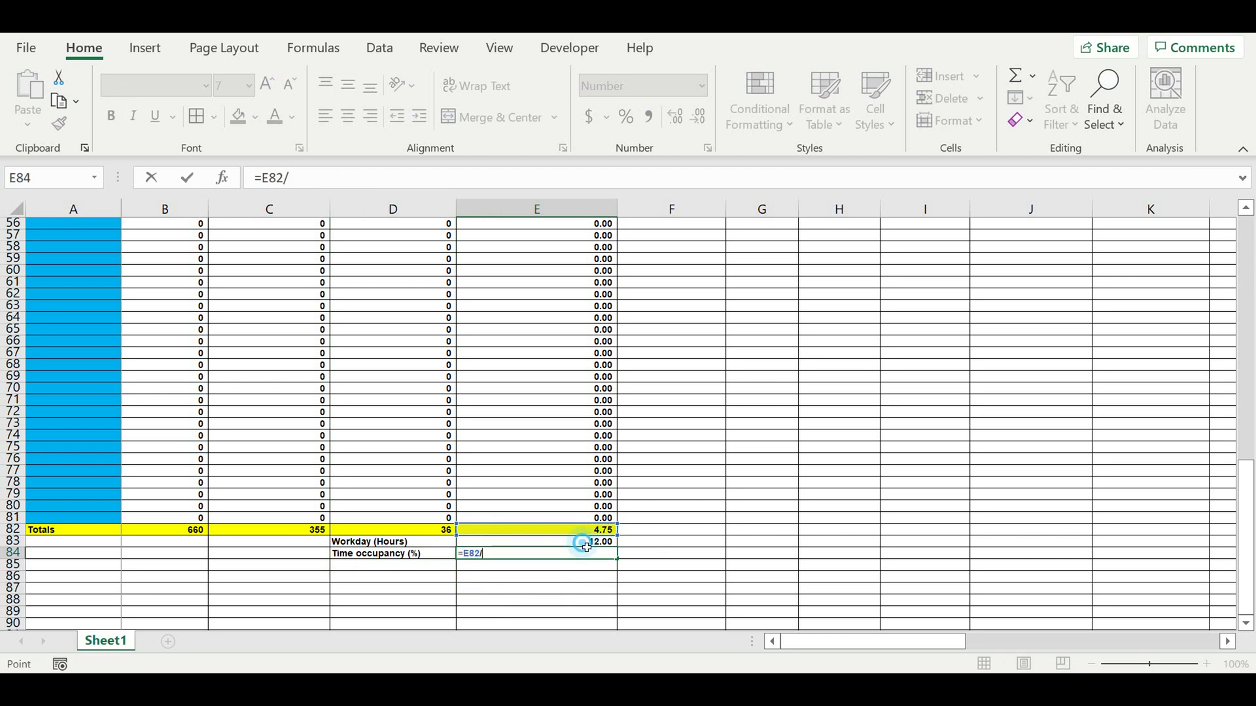
click(587, 546)
key(ctrl+Return)
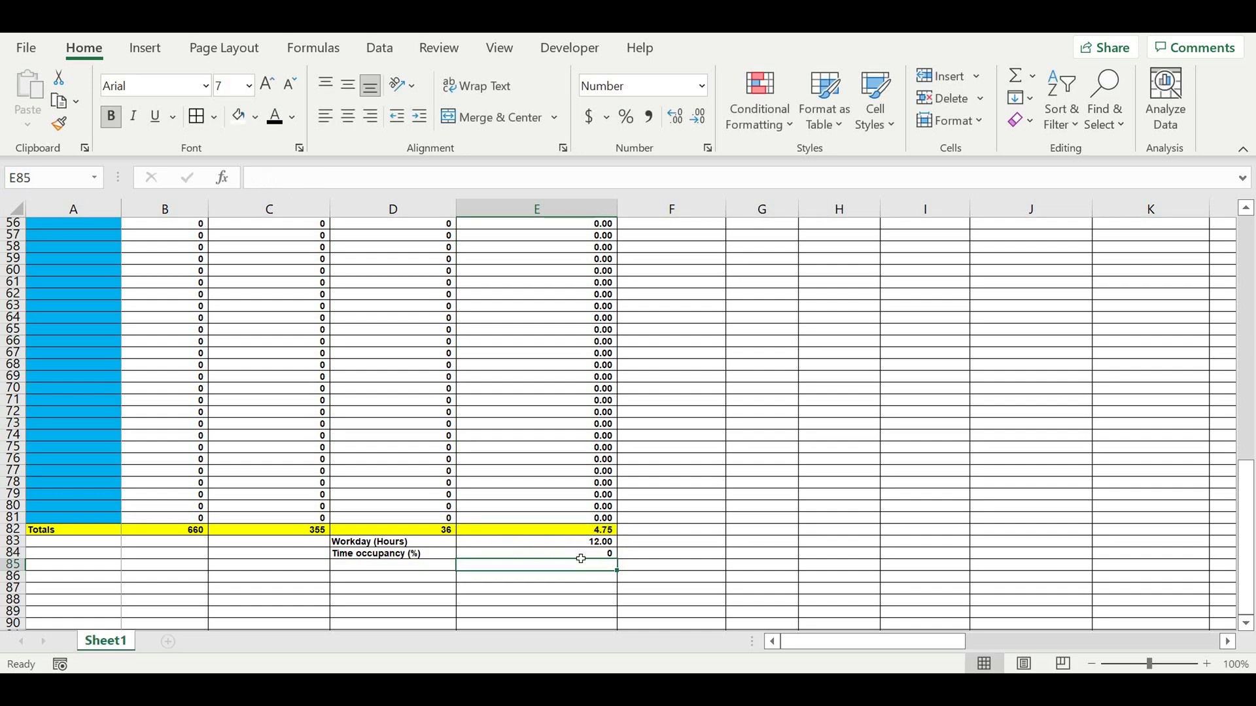
Step: Format the time occupancy in E84 as a percentage with two decimal places
click(626, 116)
click(676, 117)
click(676, 117)
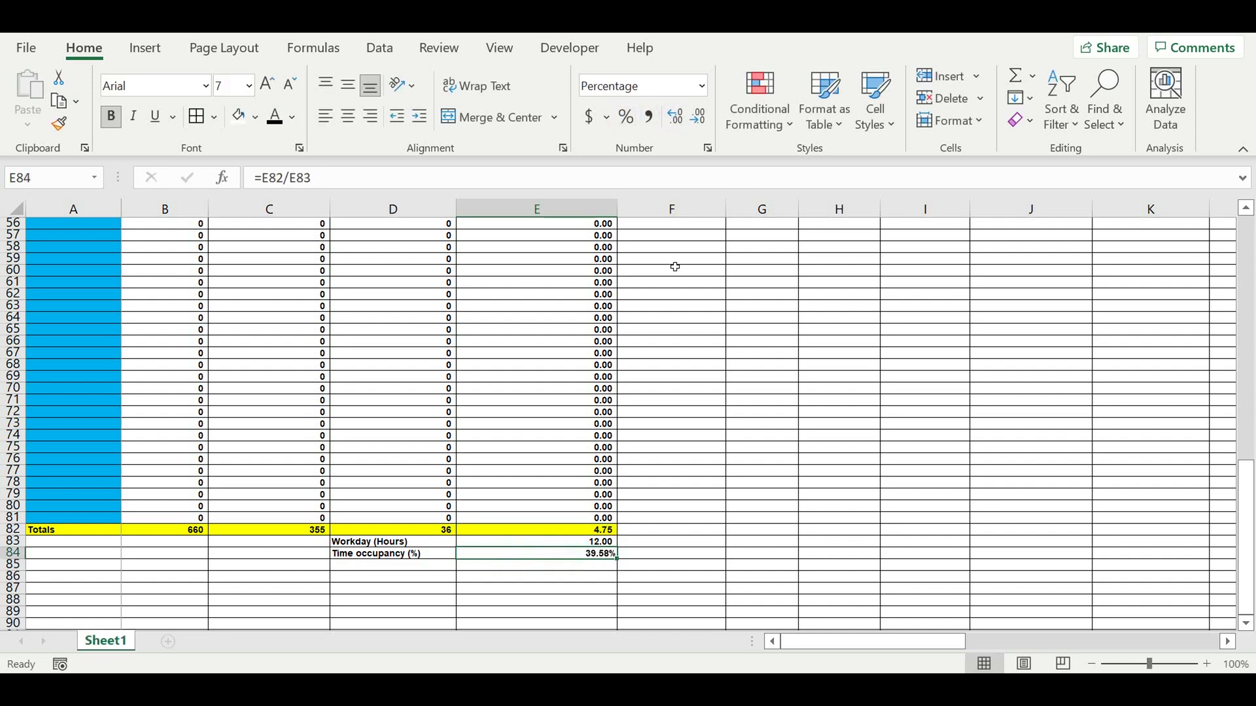
Step: Wrap the time occupancy formula in E84 with IFERROR, returning 0 on error: =IFERROR(E82/E83,0)
click(262, 178)
text(if)
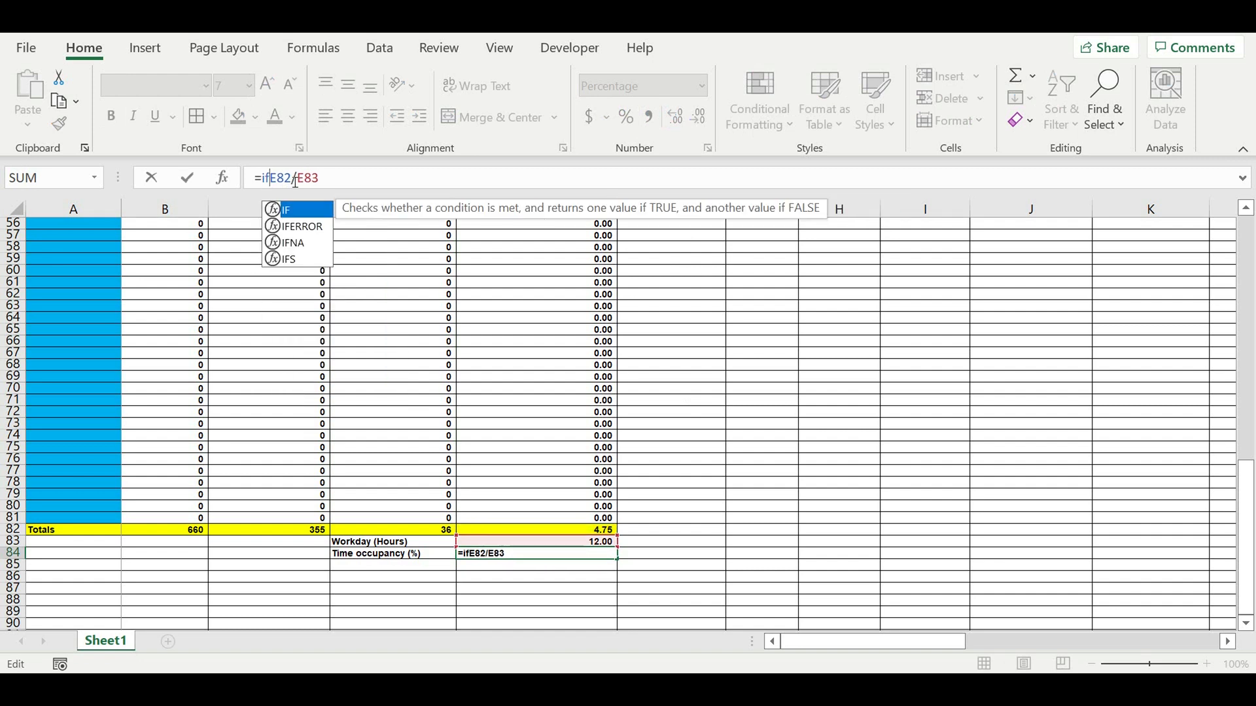
double_click(304, 228)
text(,)
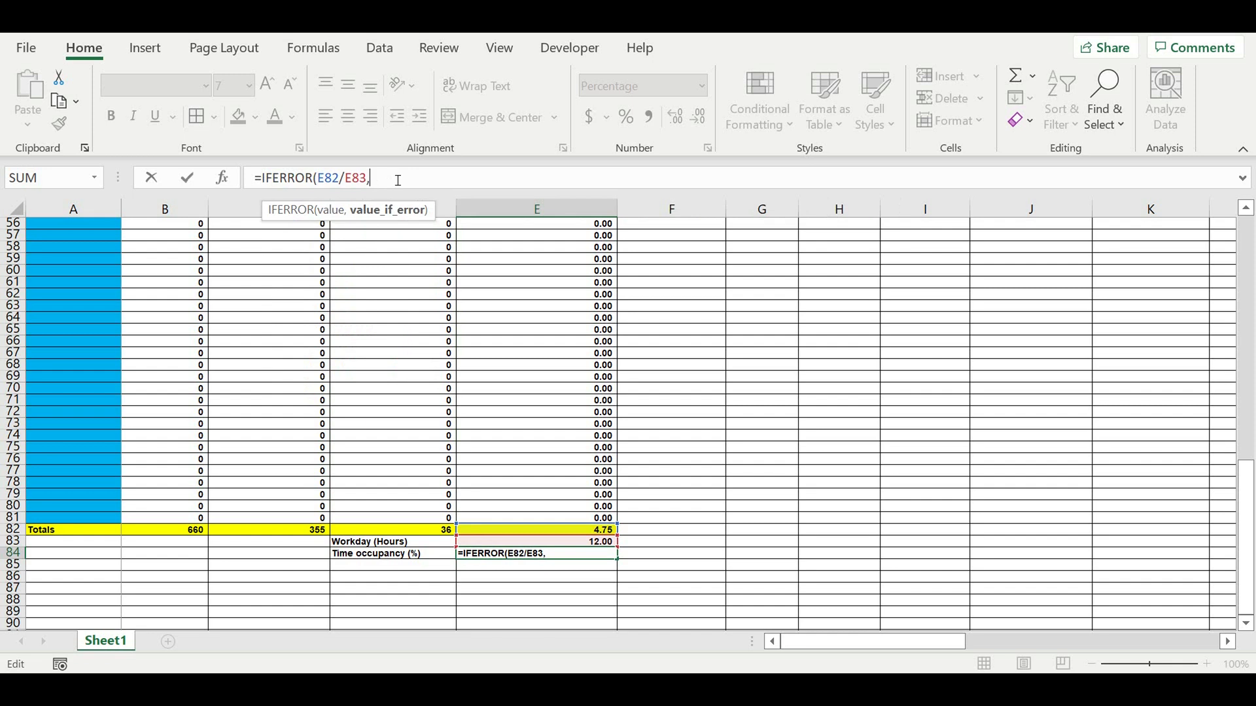
text(0))
key(Return)
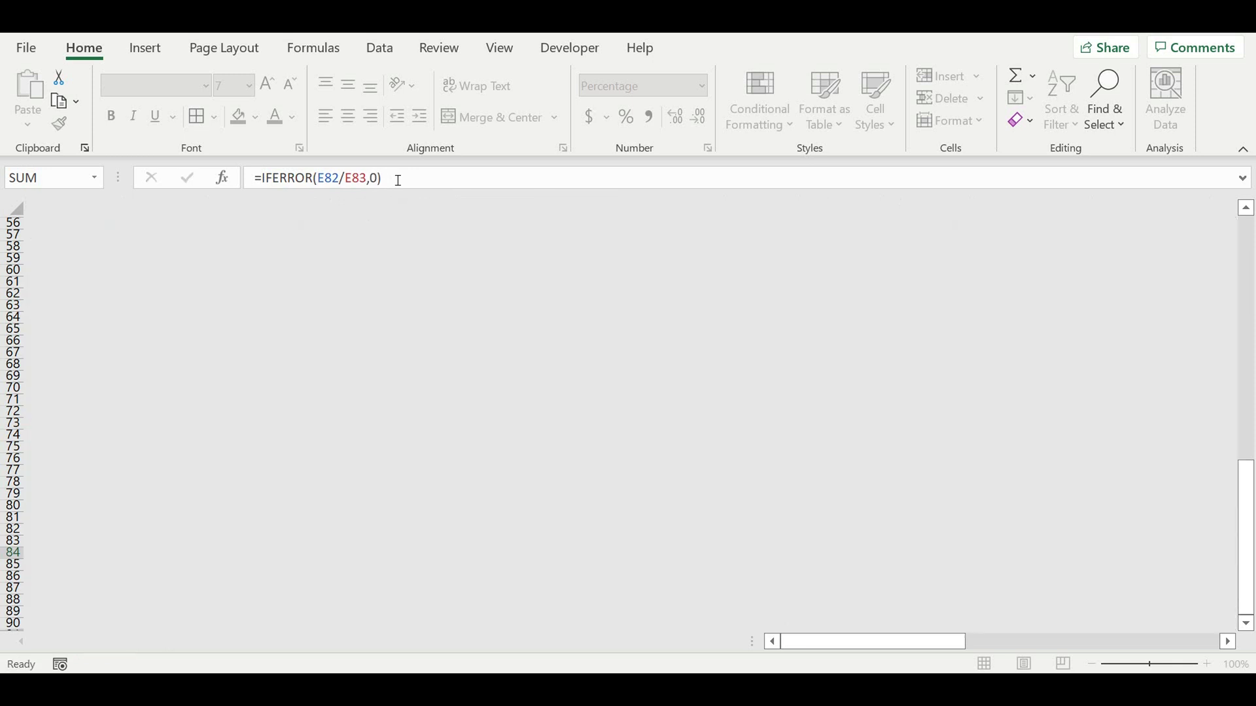
Step: Fill the time occupancy cell E84 with the standard orange color
click(588, 553)
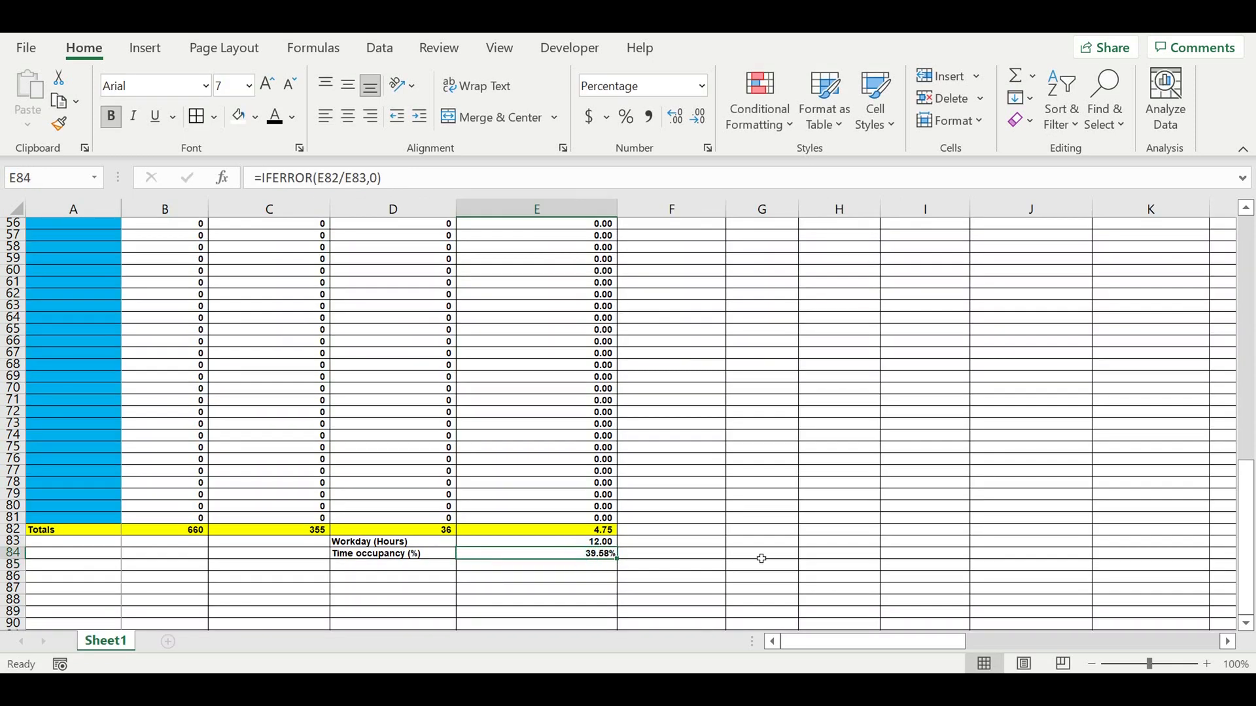
click(256, 118)
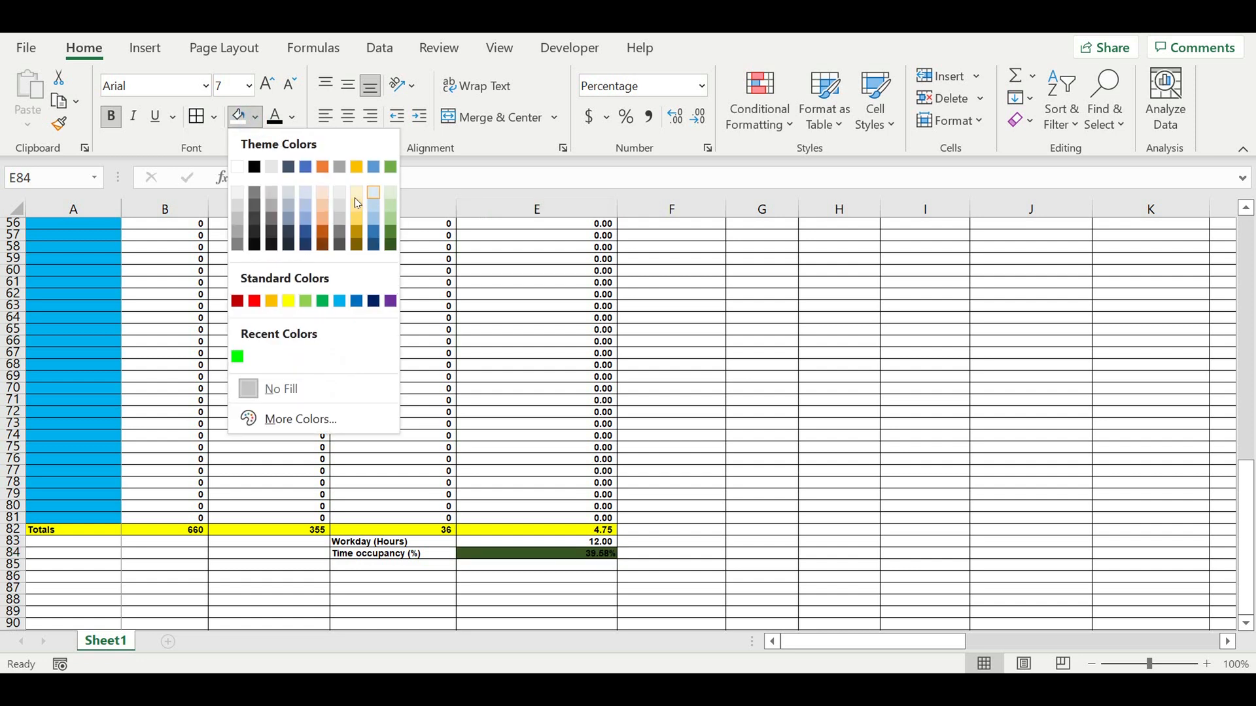
click(272, 302)
click(758, 448)
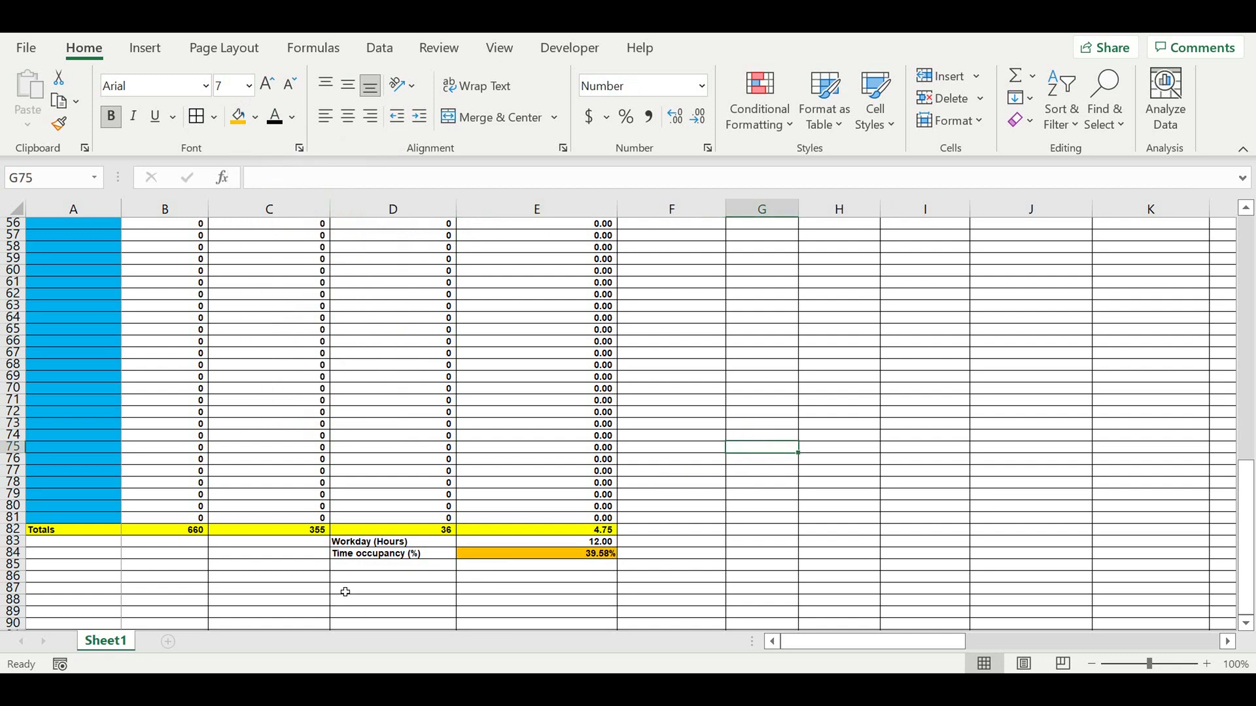
Step: Enter the label "Controll" in D85 below the time occupancy label
click(406, 566)
text(Controll)
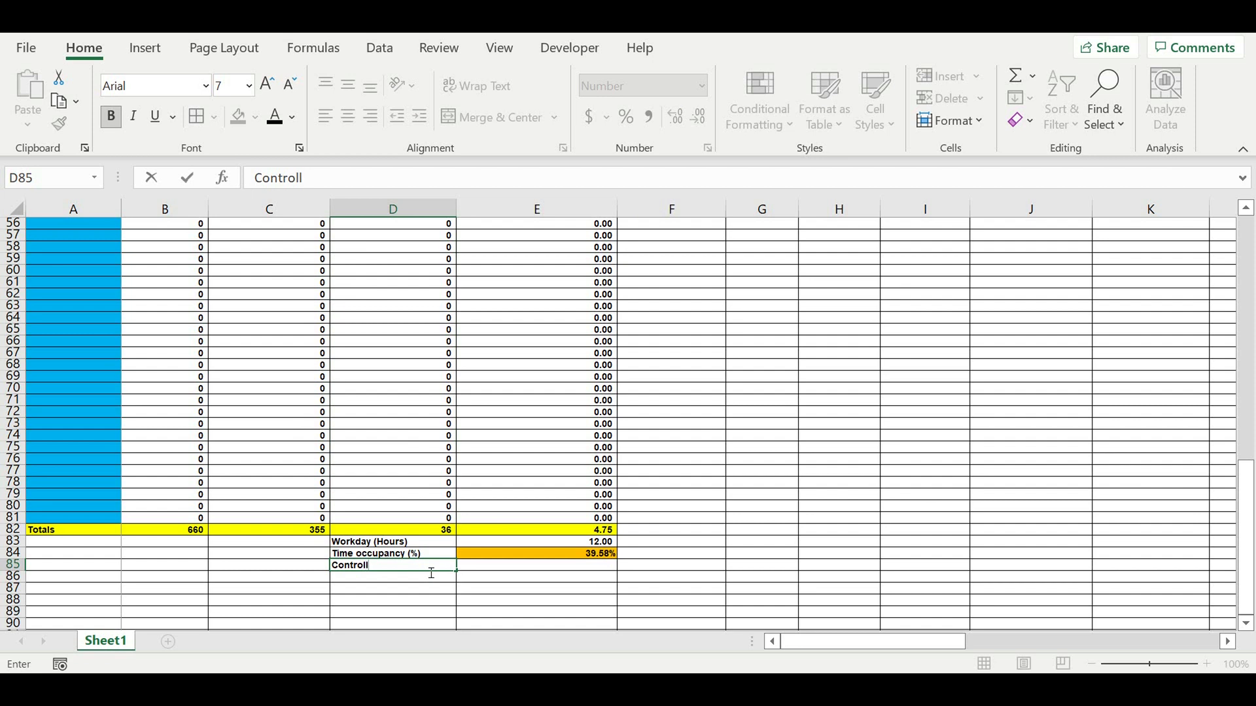
key(Return)
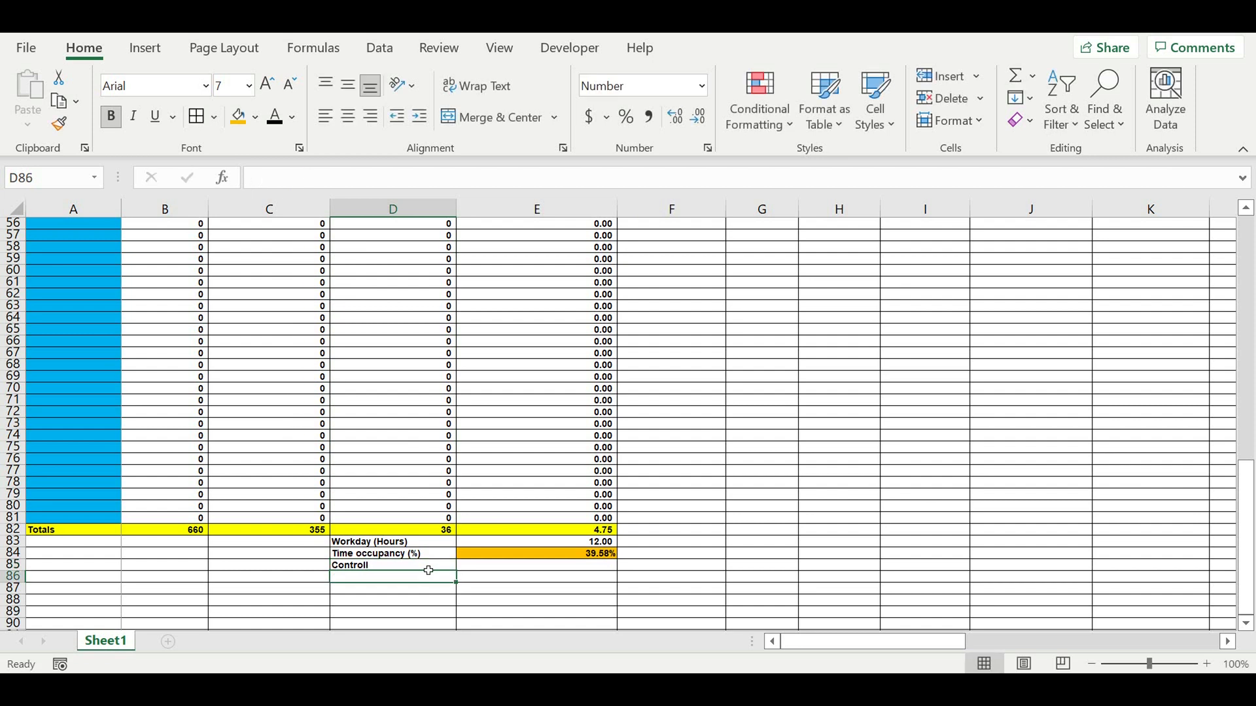
Step: Replace the label in D85 with "Time alert"
click(391, 563)
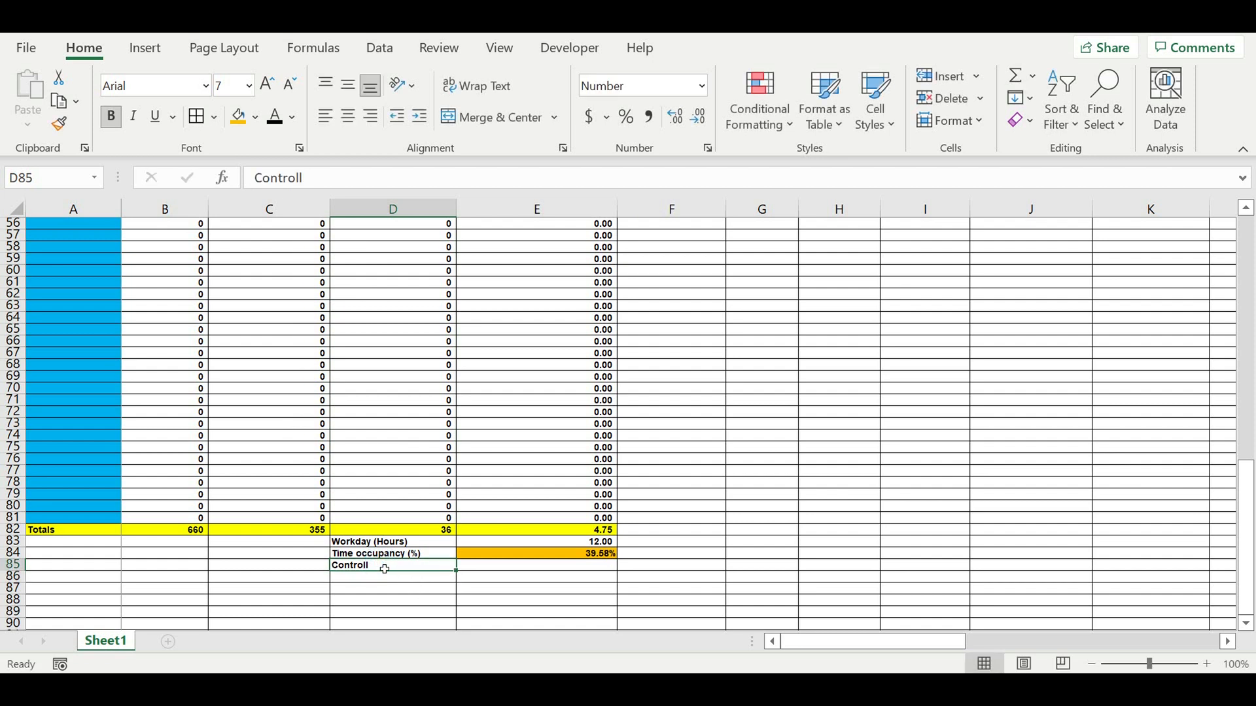
text(T)
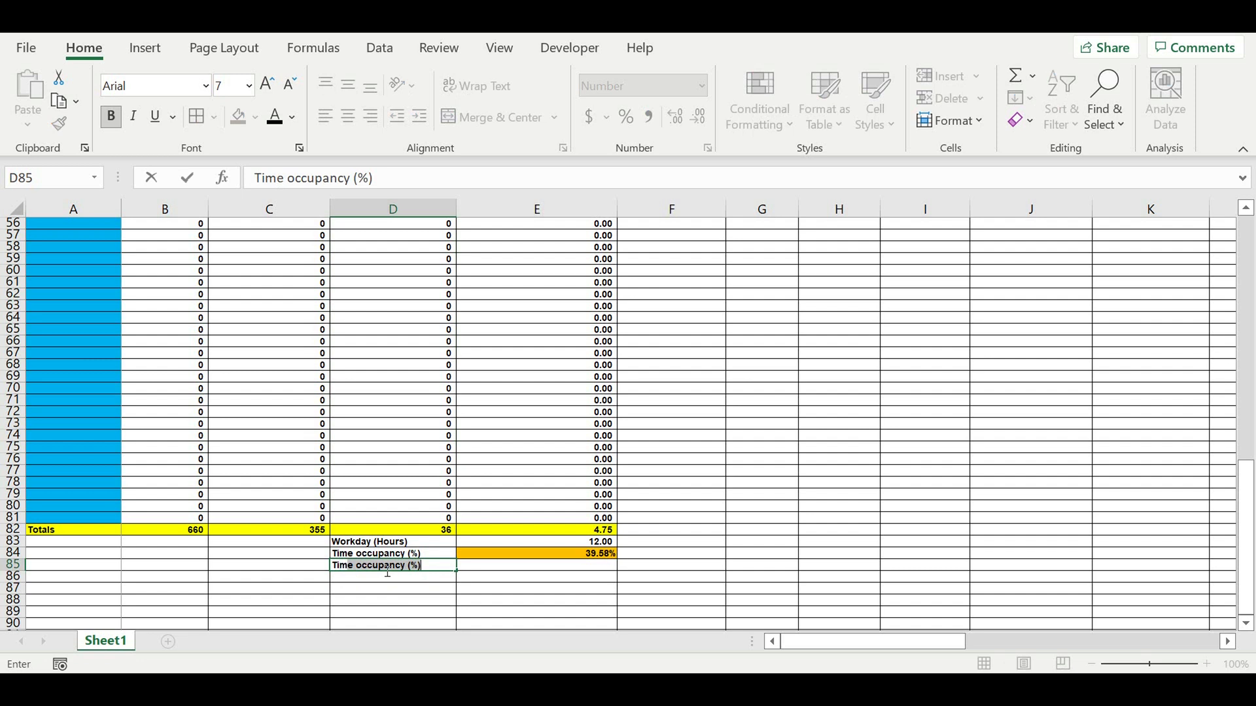
text(ime aler)
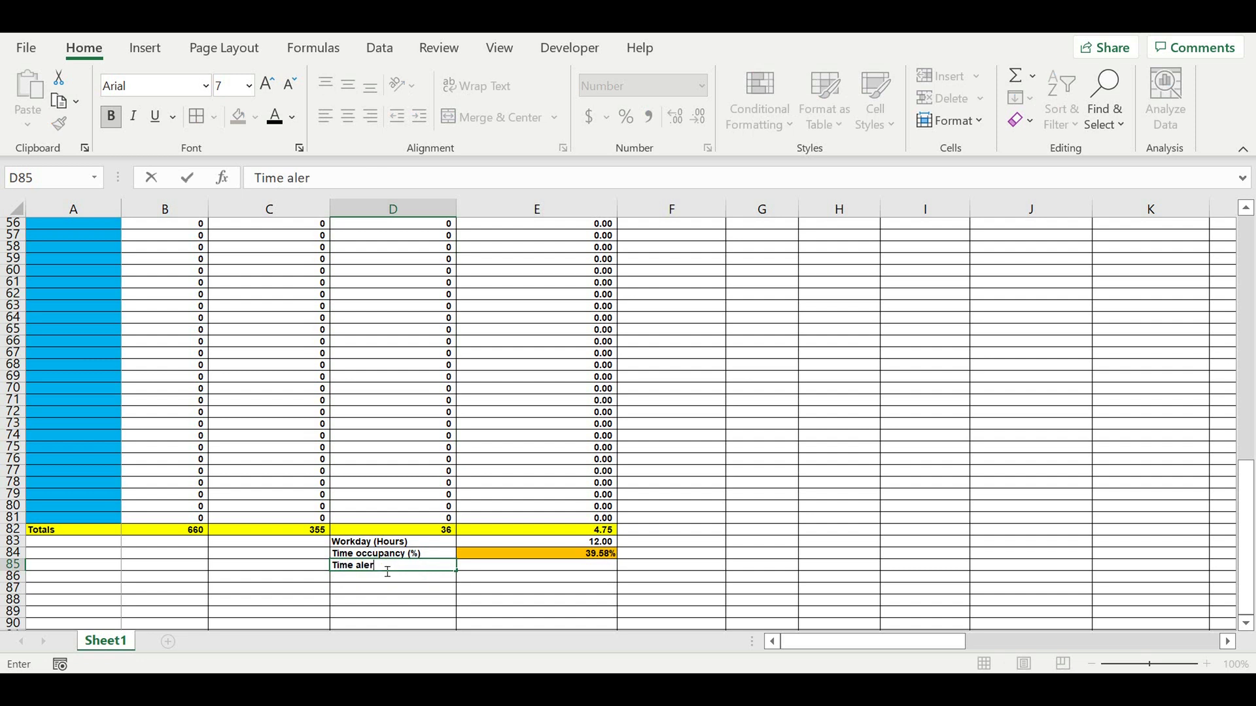
click(385, 568)
key(Return)
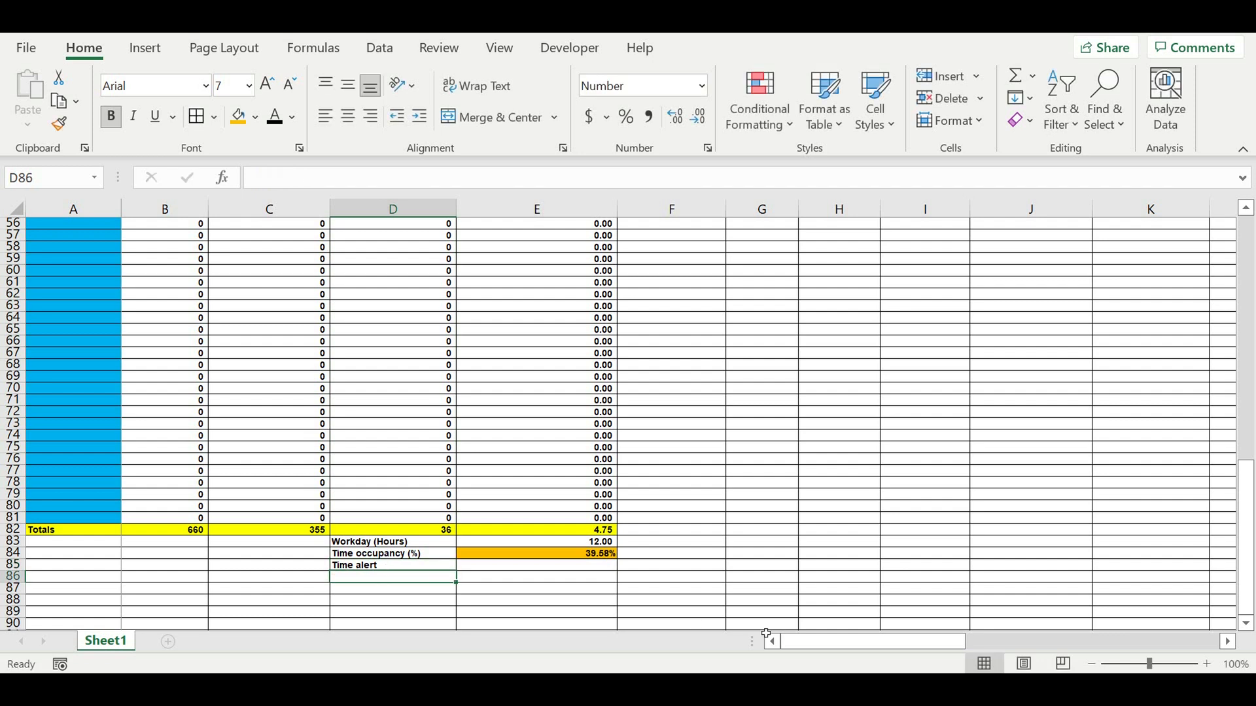
Step: Enter =IF(E84>1,"ALERT","ok") in E85 to flag a time occupancy above 100%
click(563, 568)
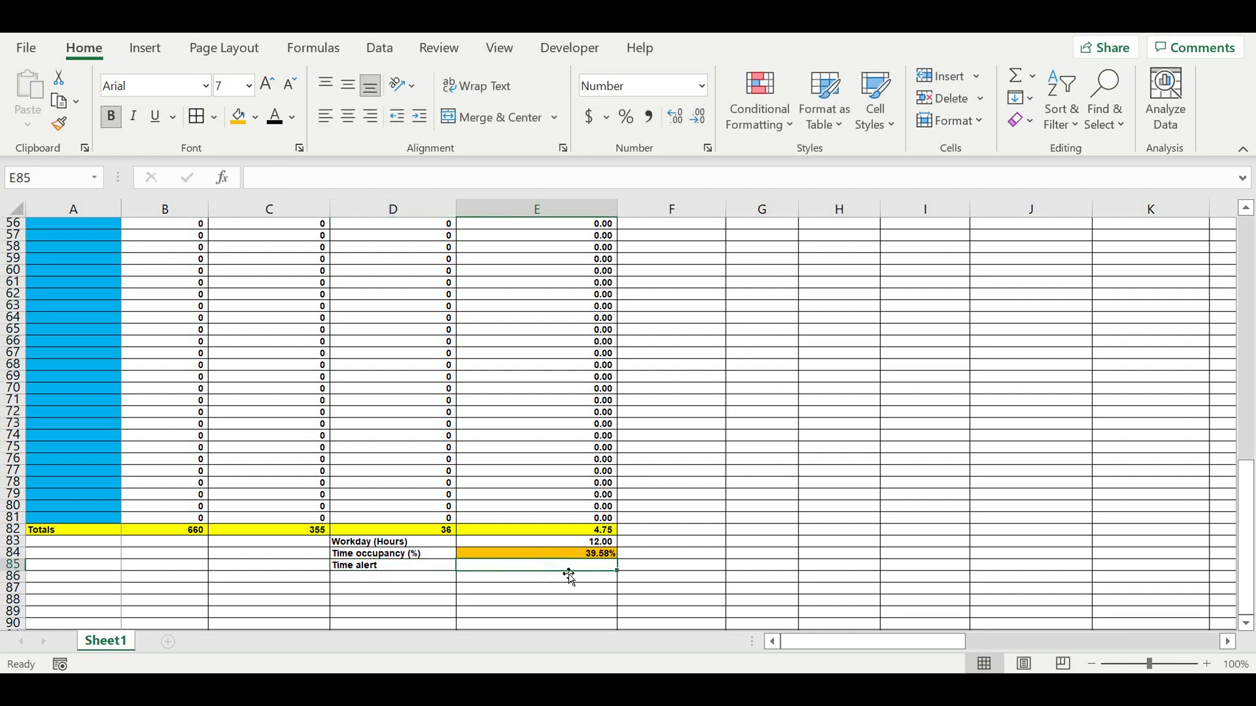
text(=if)
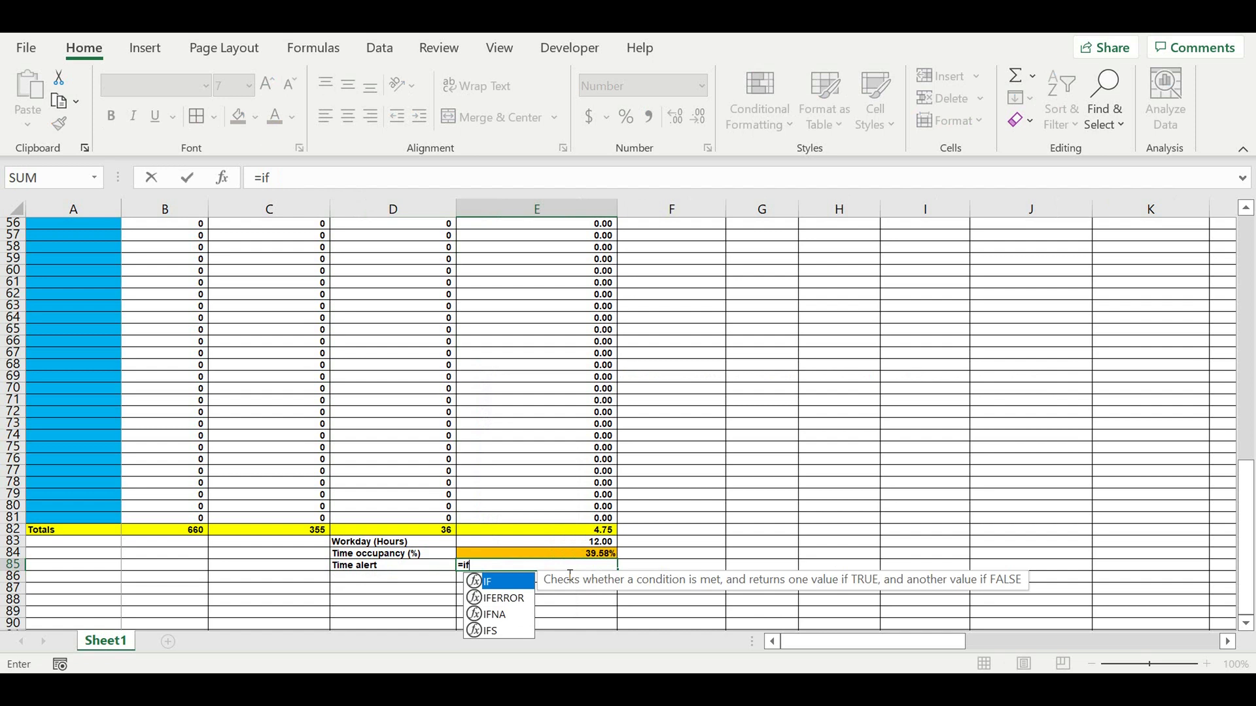
text(()
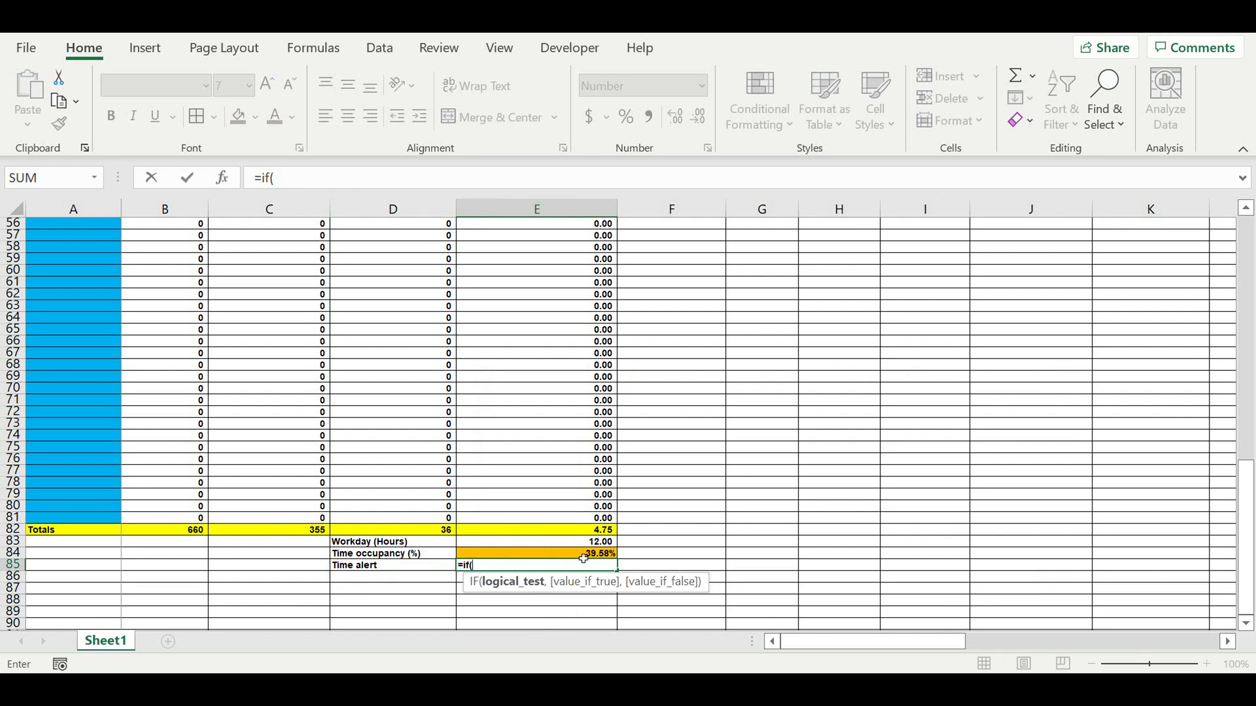
click(581, 559)
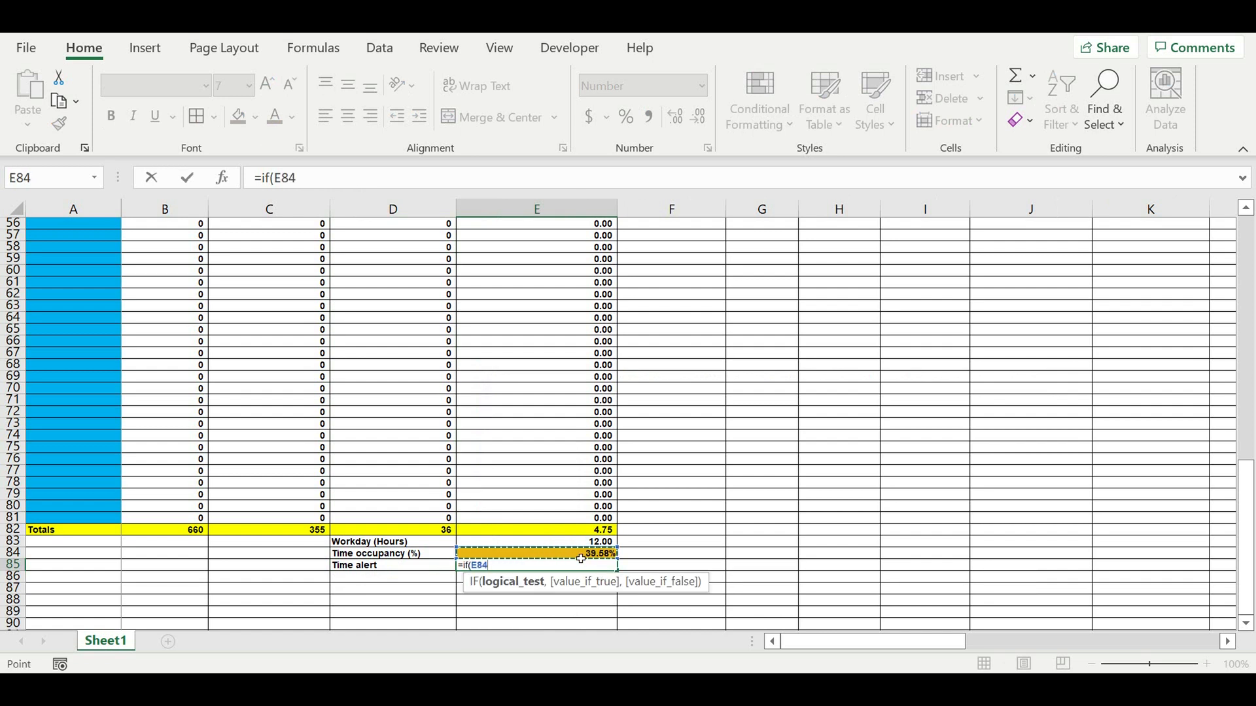
text(>1,)
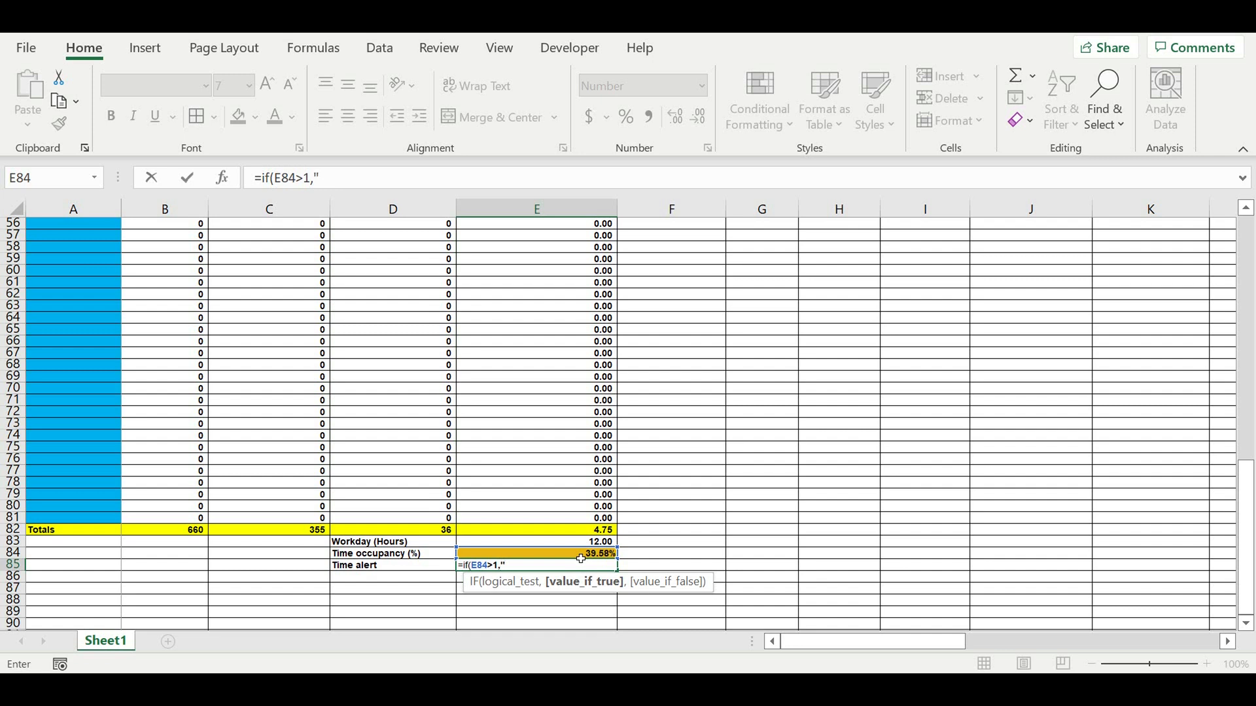
text("ALERT","ok")
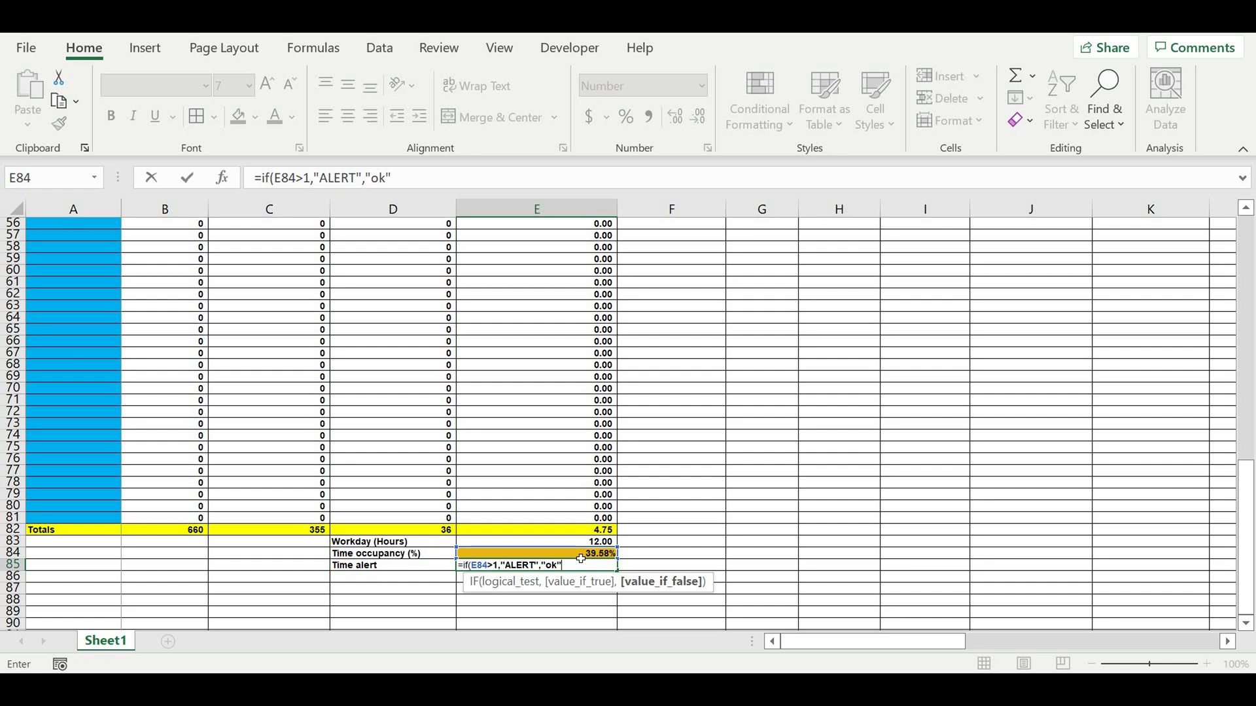
text())
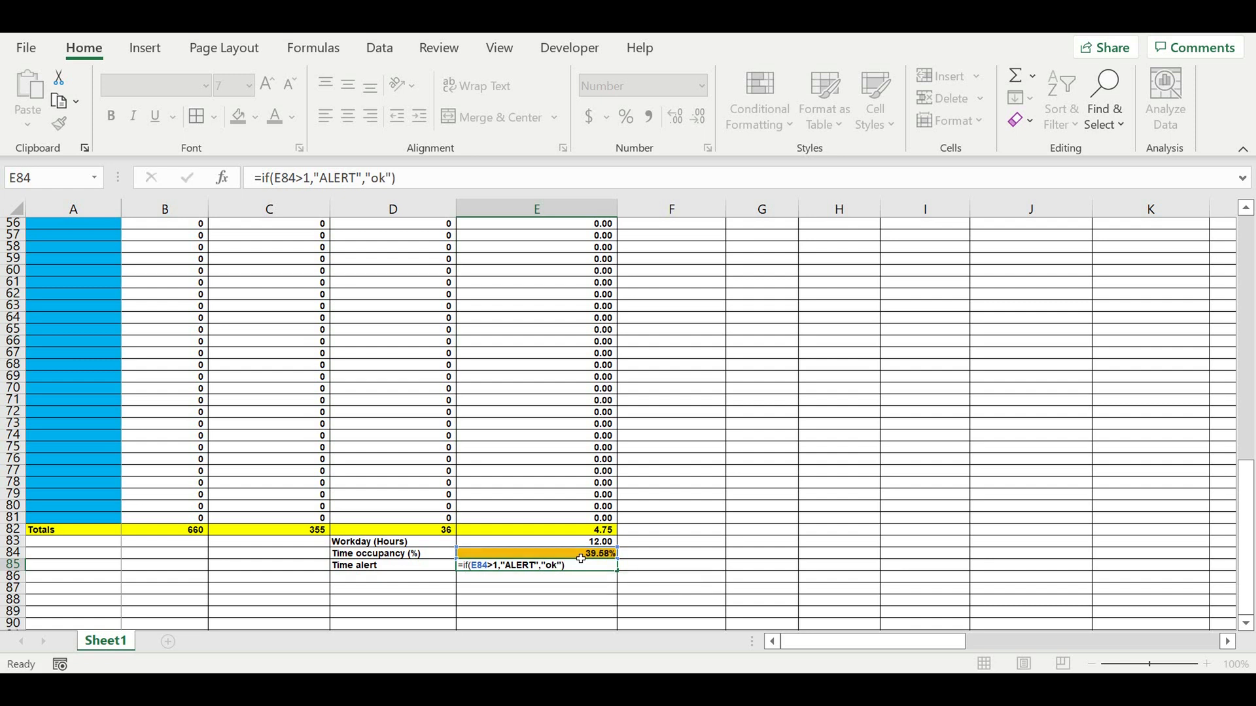
key(Return)
Step: Center the time alert result in E85 and give it a red fill with white text
click(557, 568)
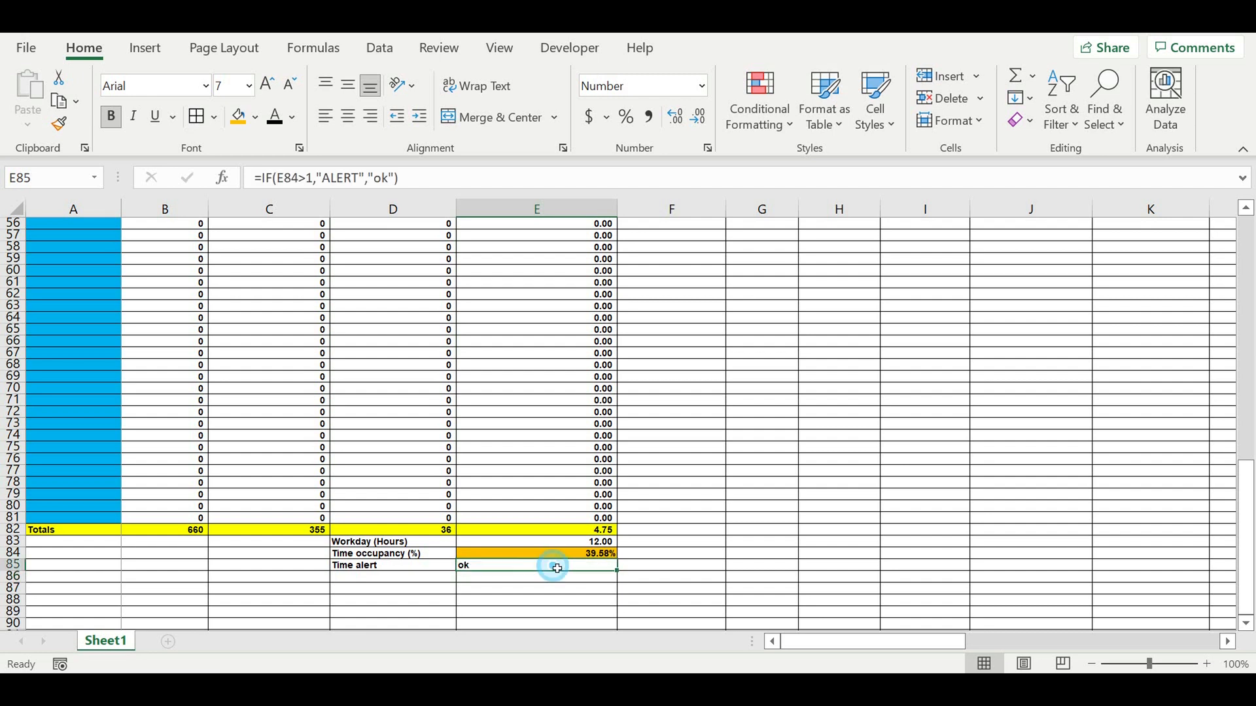
click(350, 118)
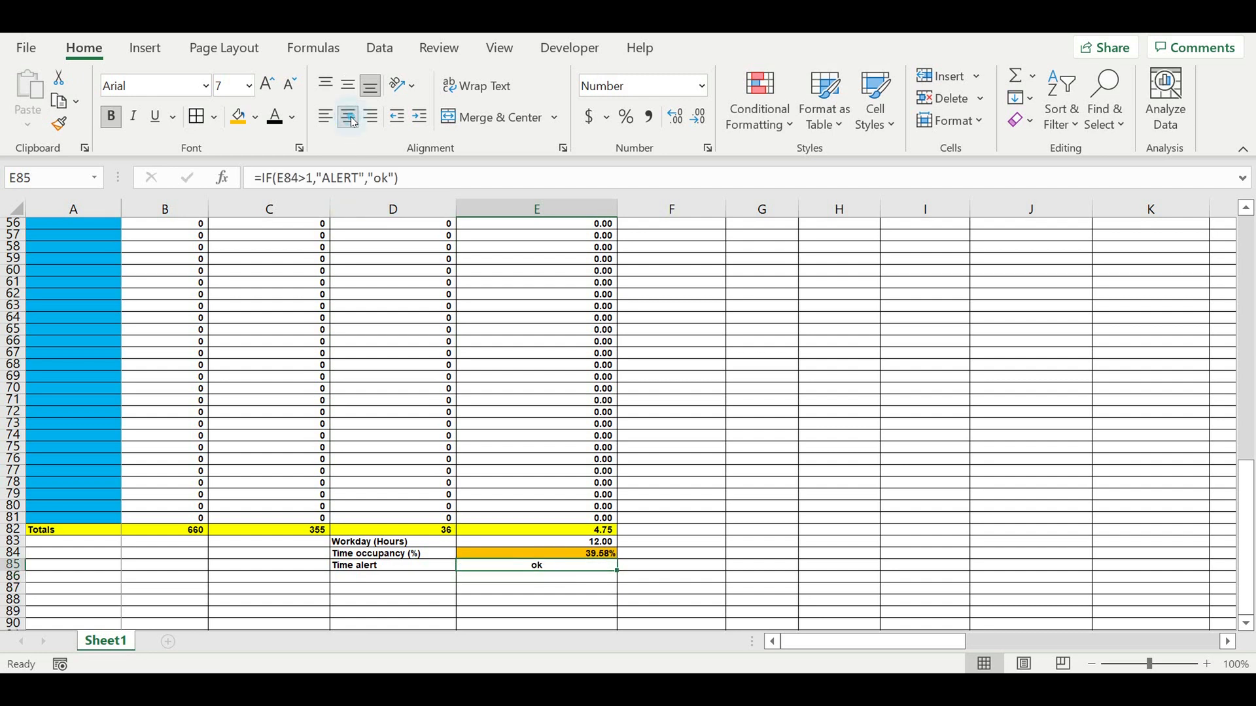
click(256, 118)
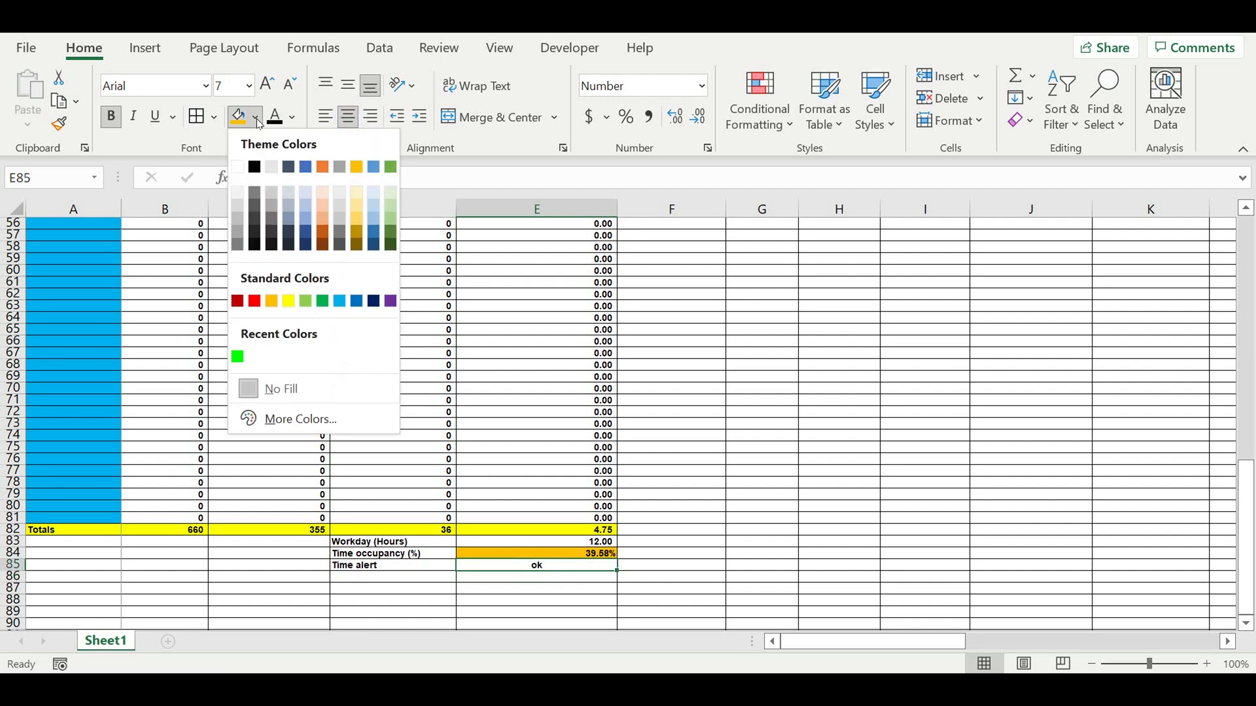
click(254, 302)
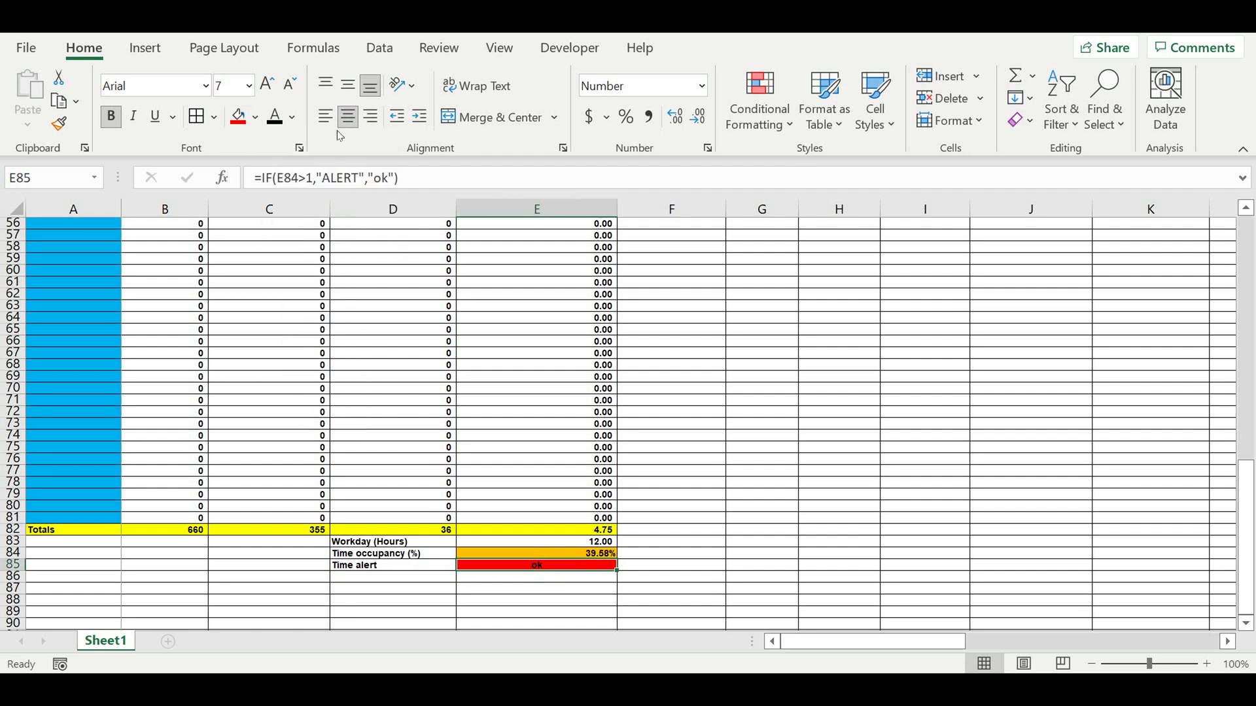
click(294, 117)
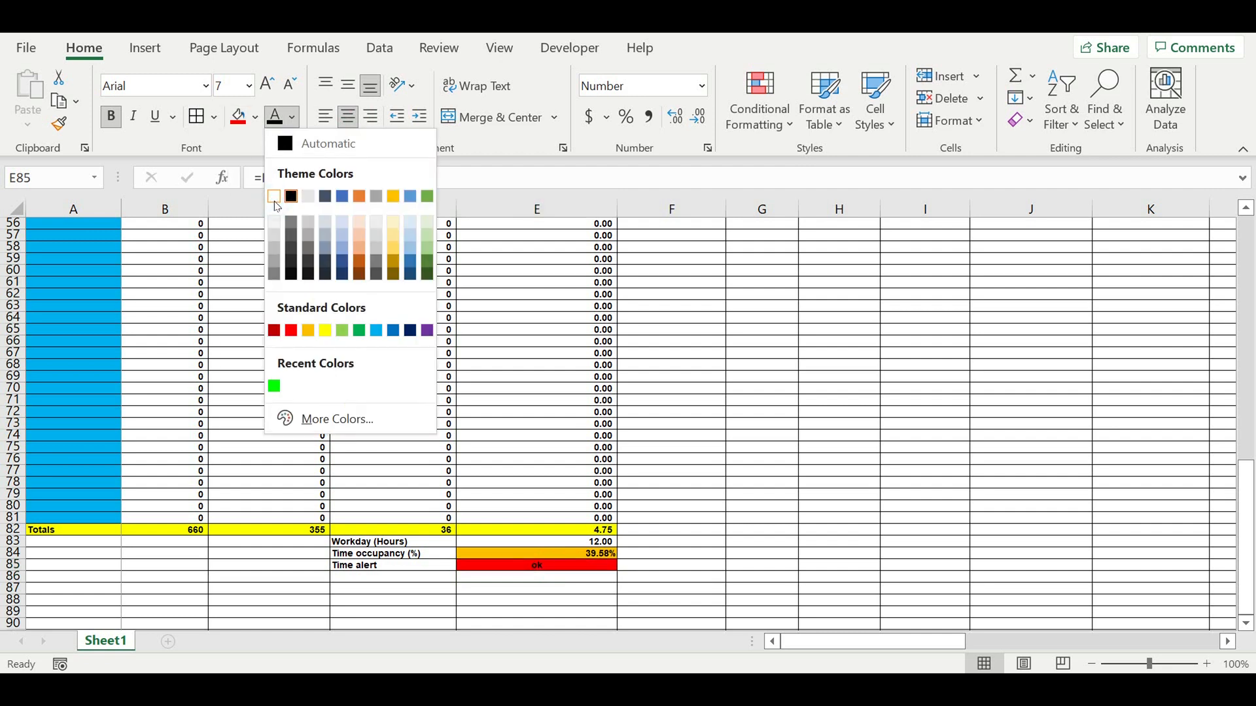
click(274, 198)
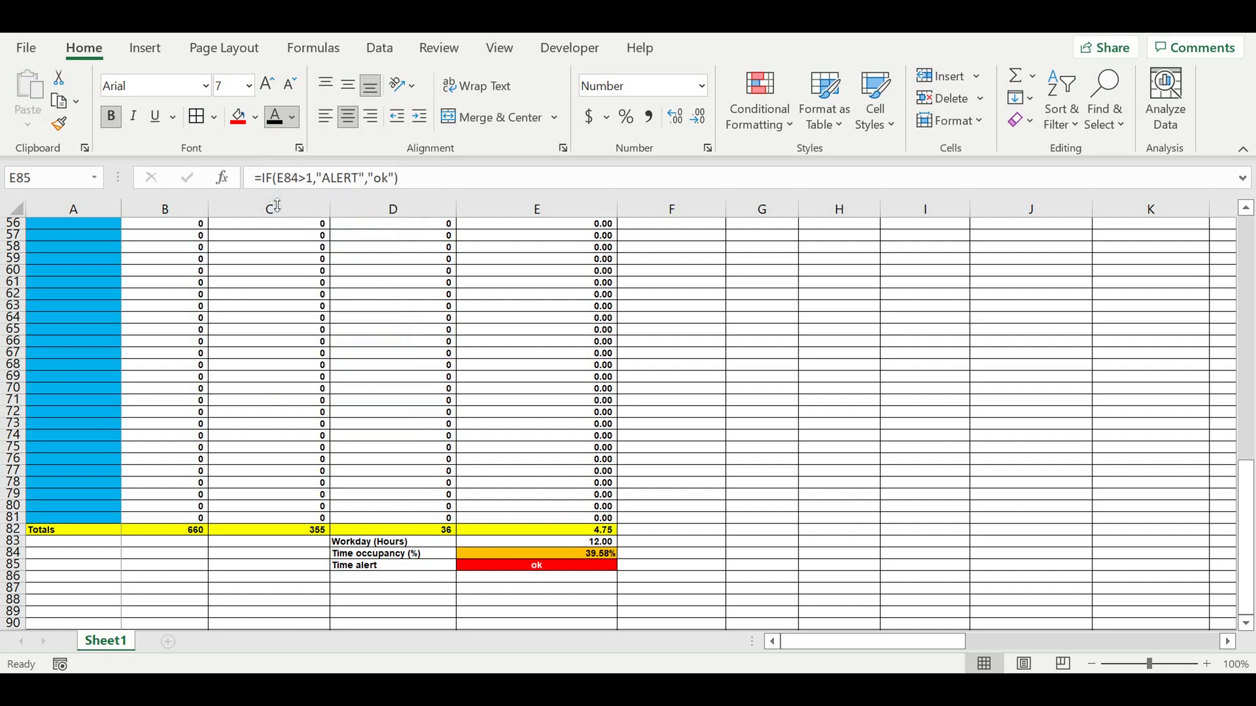
click(751, 461)
click(367, 609)
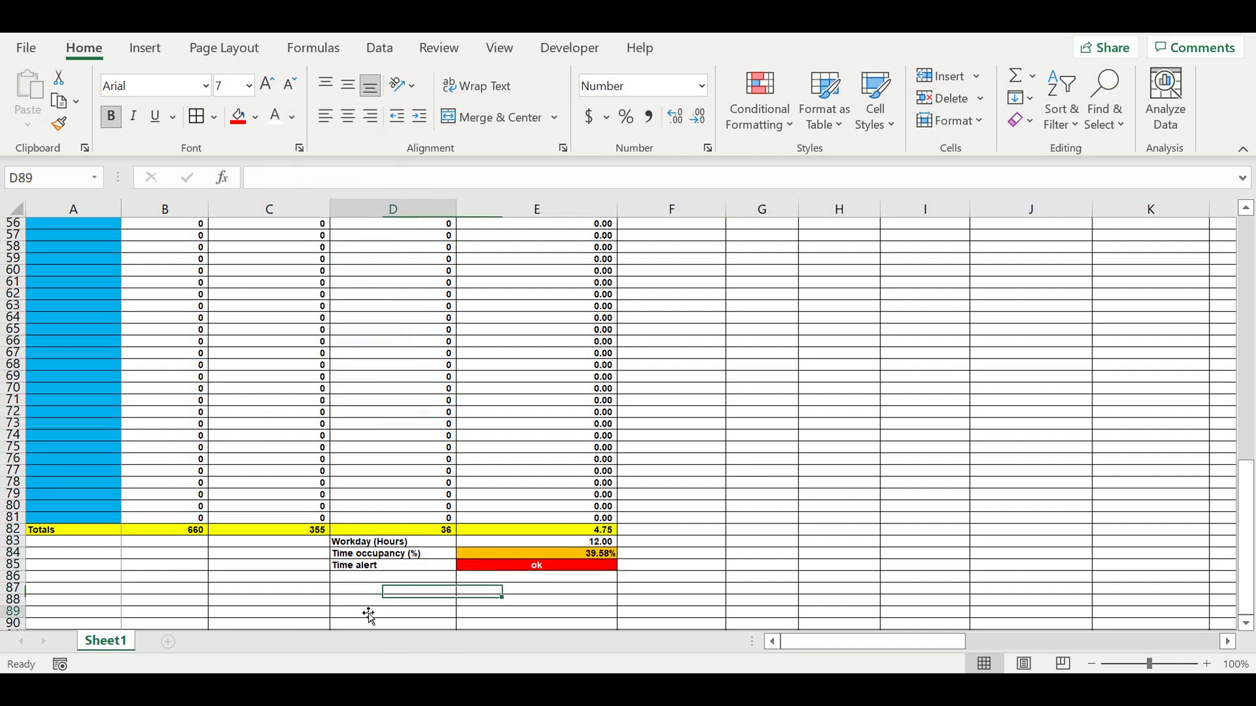
Step: Create a formula-based conditional formatting rule for E85 with a relative reference to the time occupancy cell E84
click(538, 565)
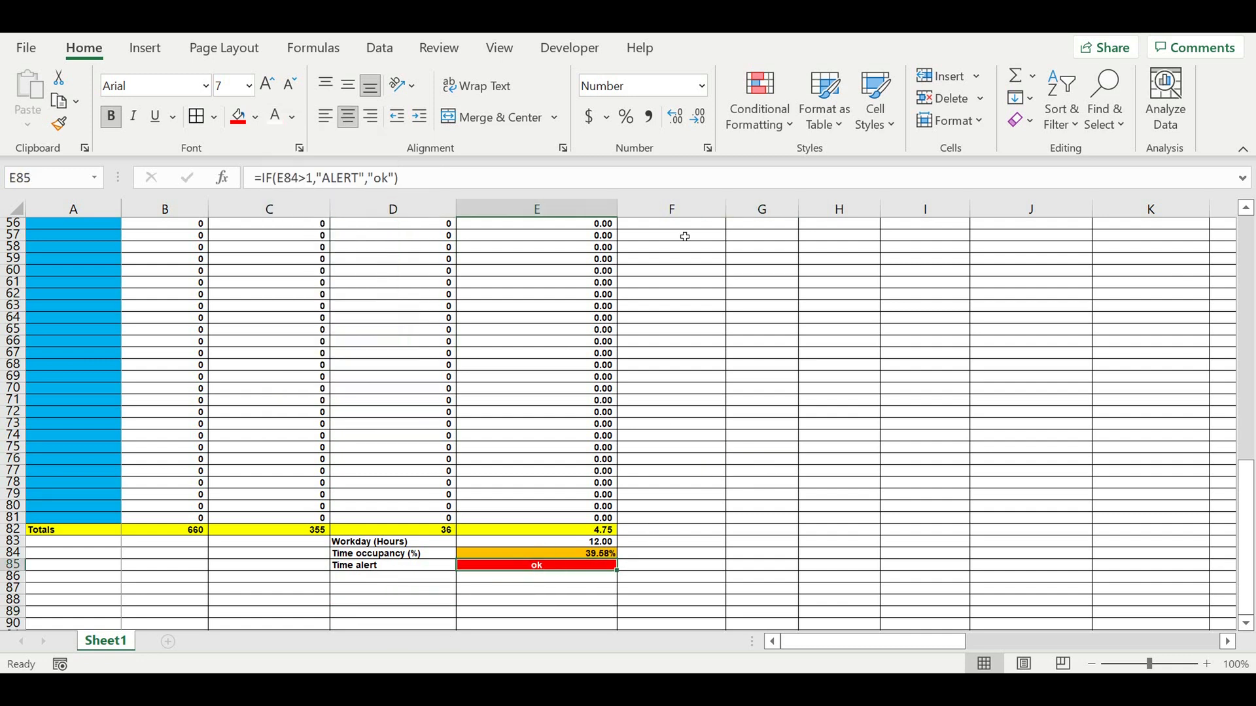
click(759, 111)
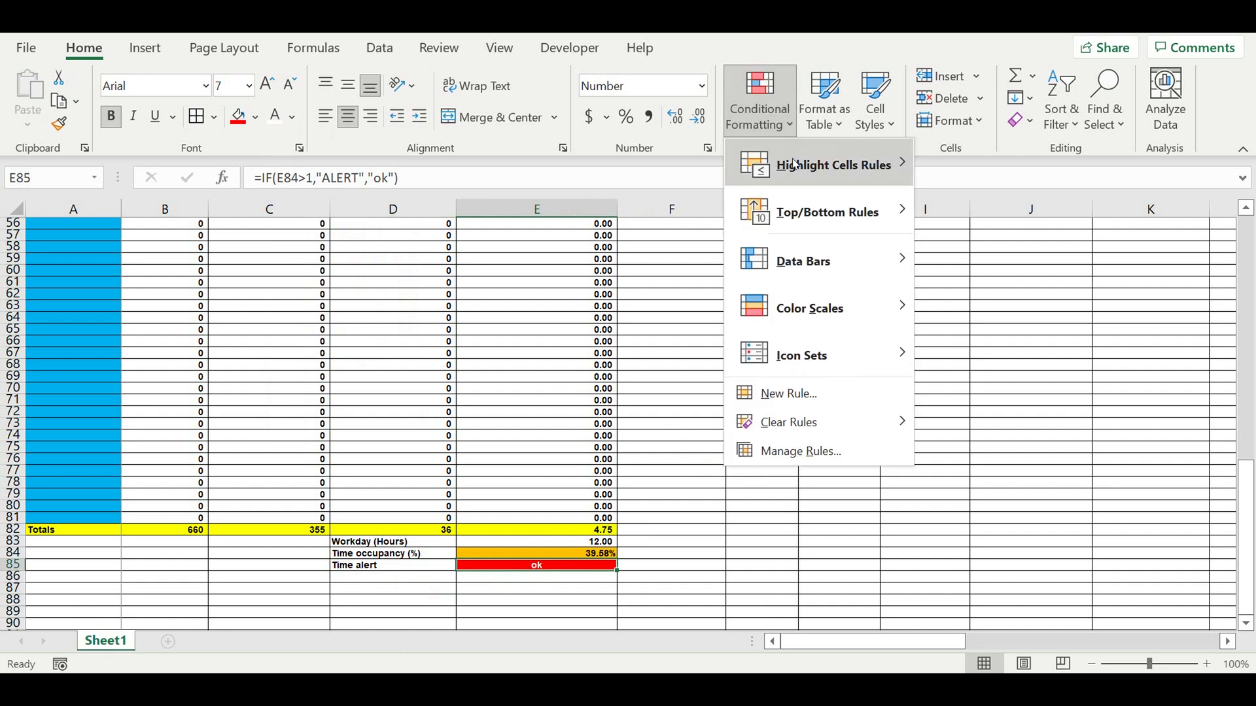
mouse_move(794, 164)
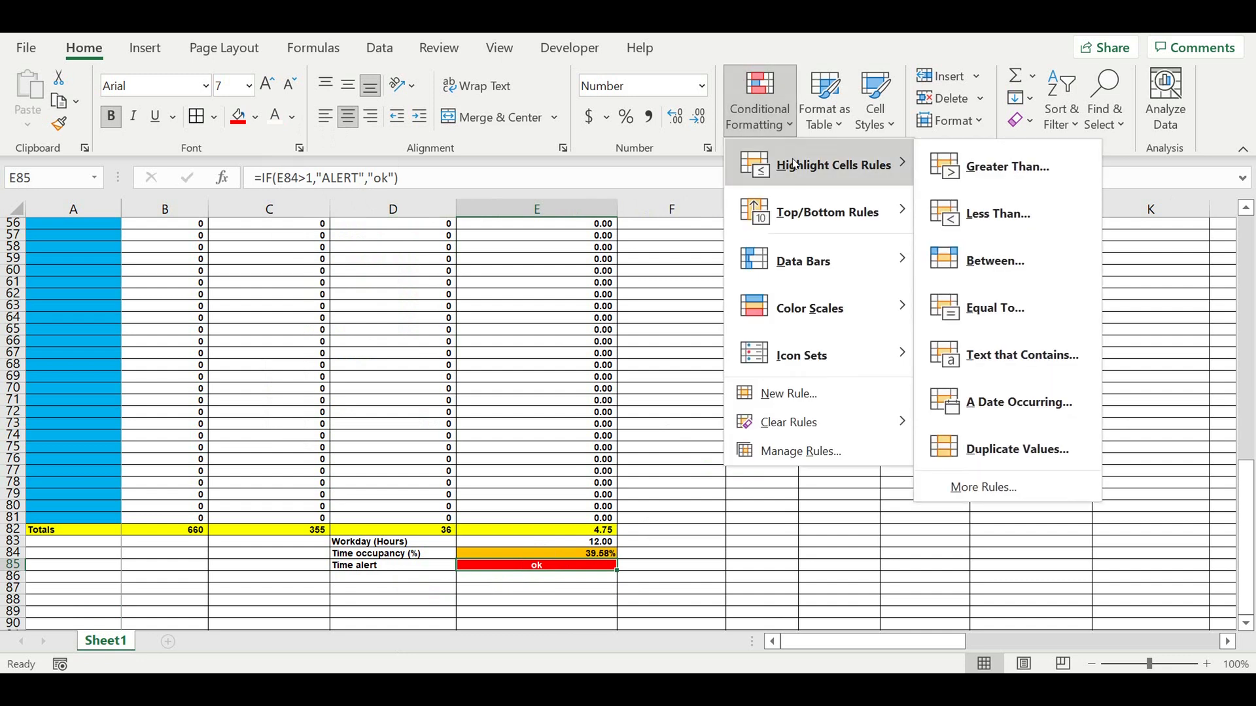
click(785, 395)
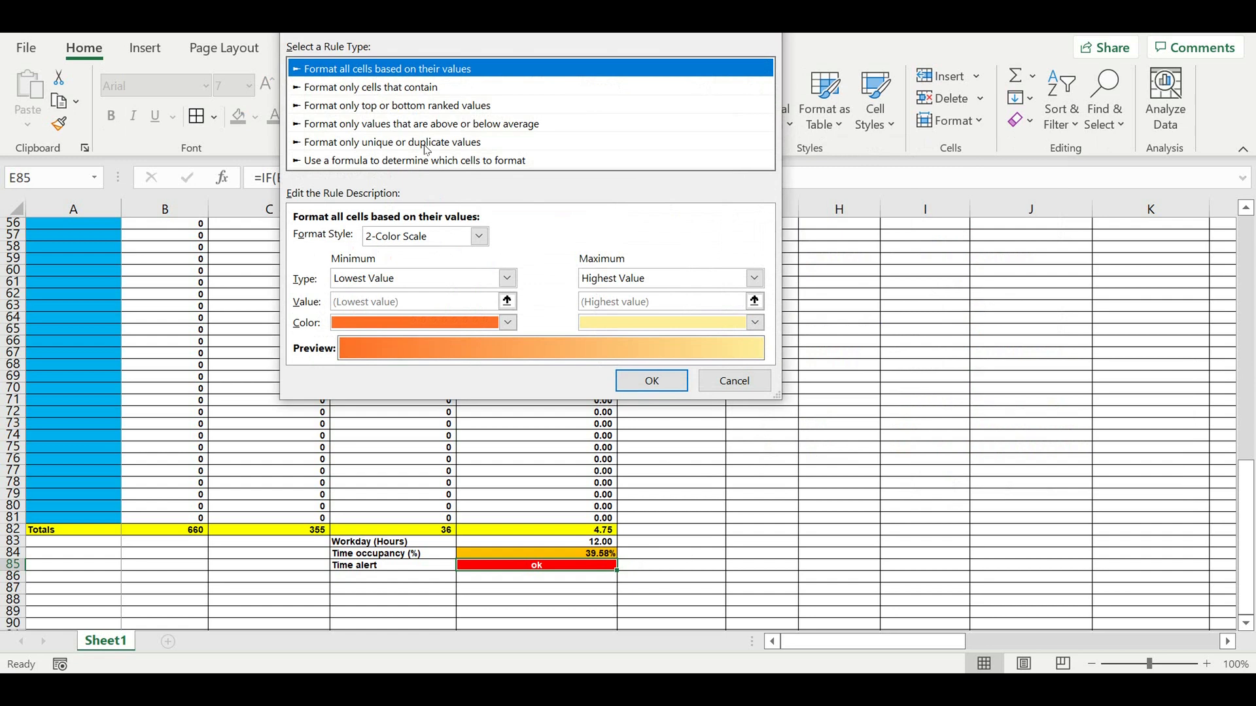
click(327, 162)
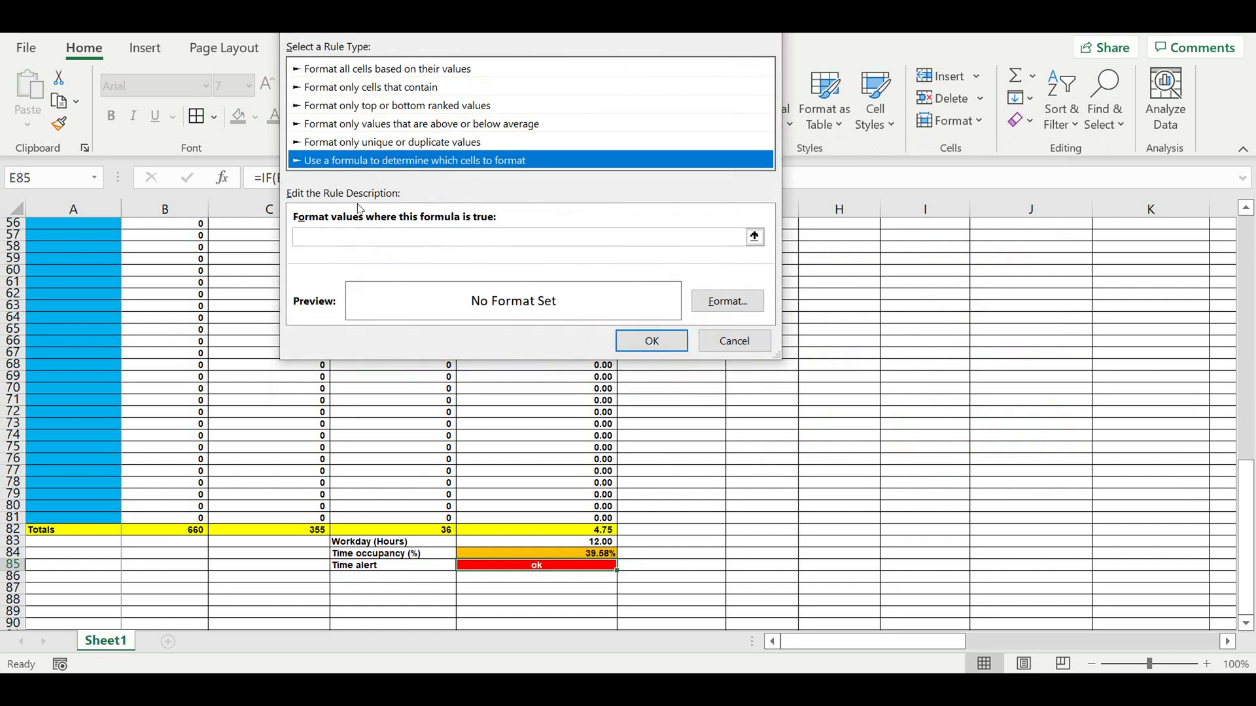
click(322, 236)
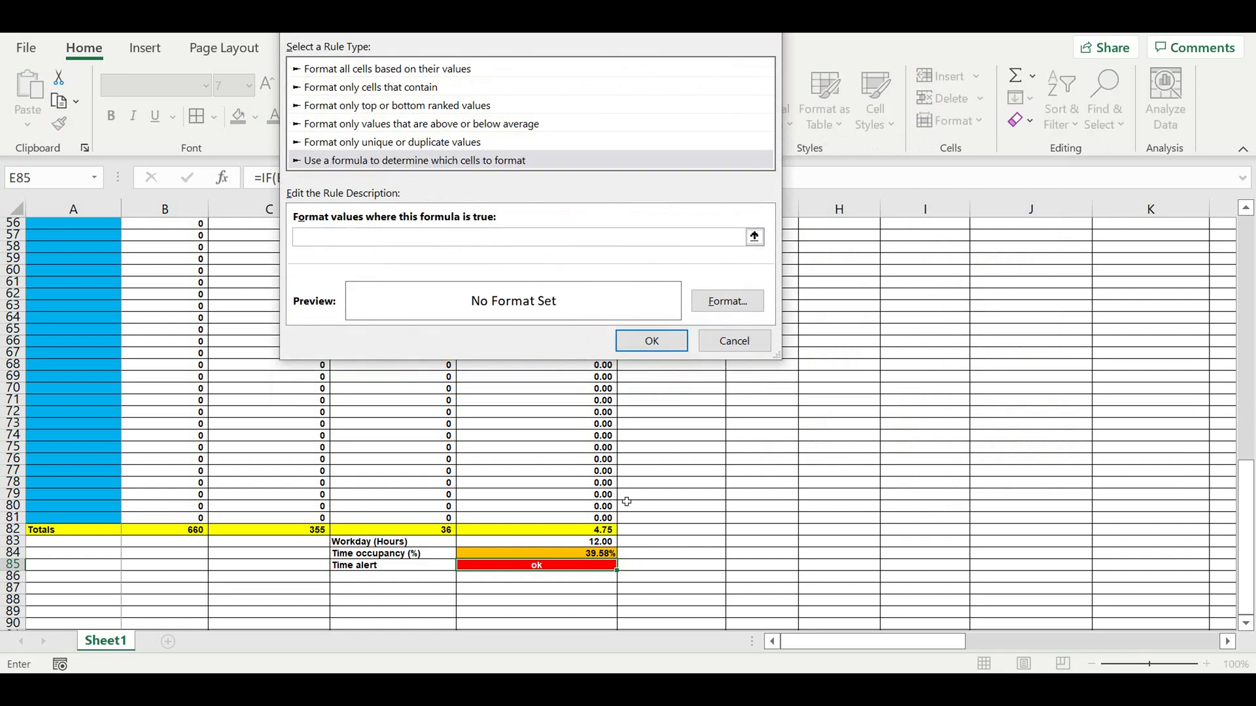
click(537, 557)
click(320, 239)
key(F4)
key(F4)
key(F4)
Step: Give E85's conditional formatting rule a red fill and white font, and apply the rule
click(733, 304)
click(494, 50)
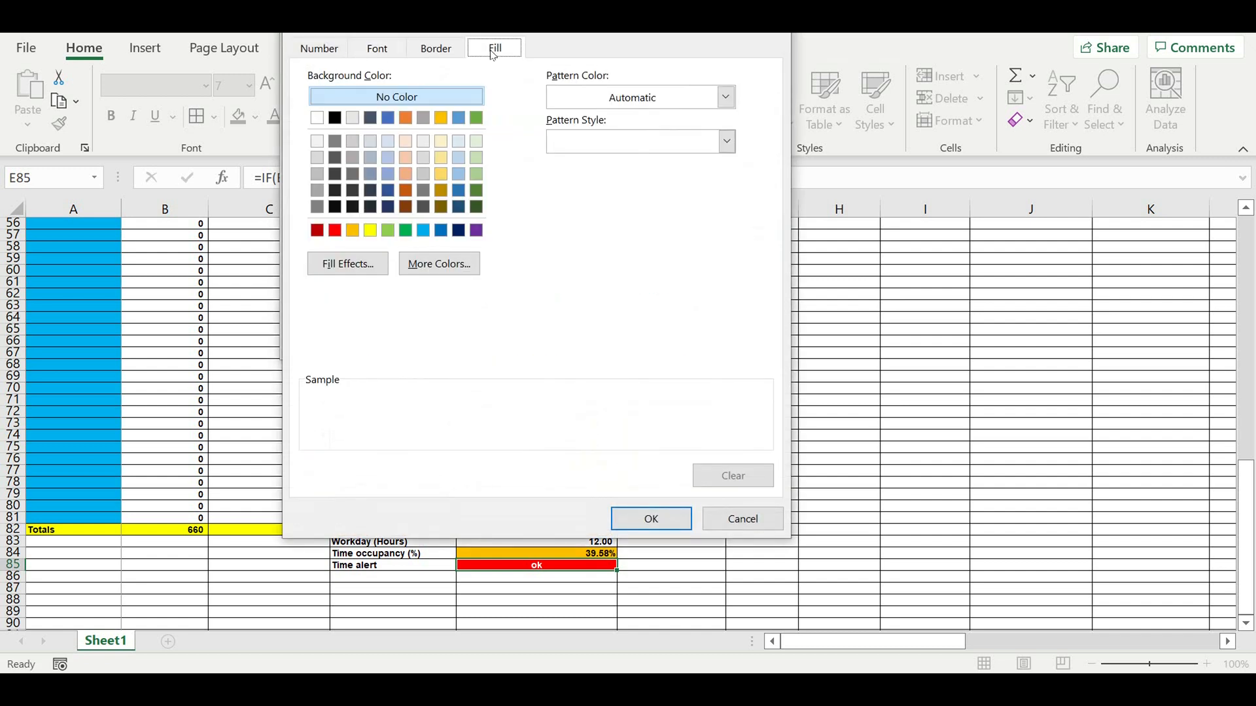
click(335, 230)
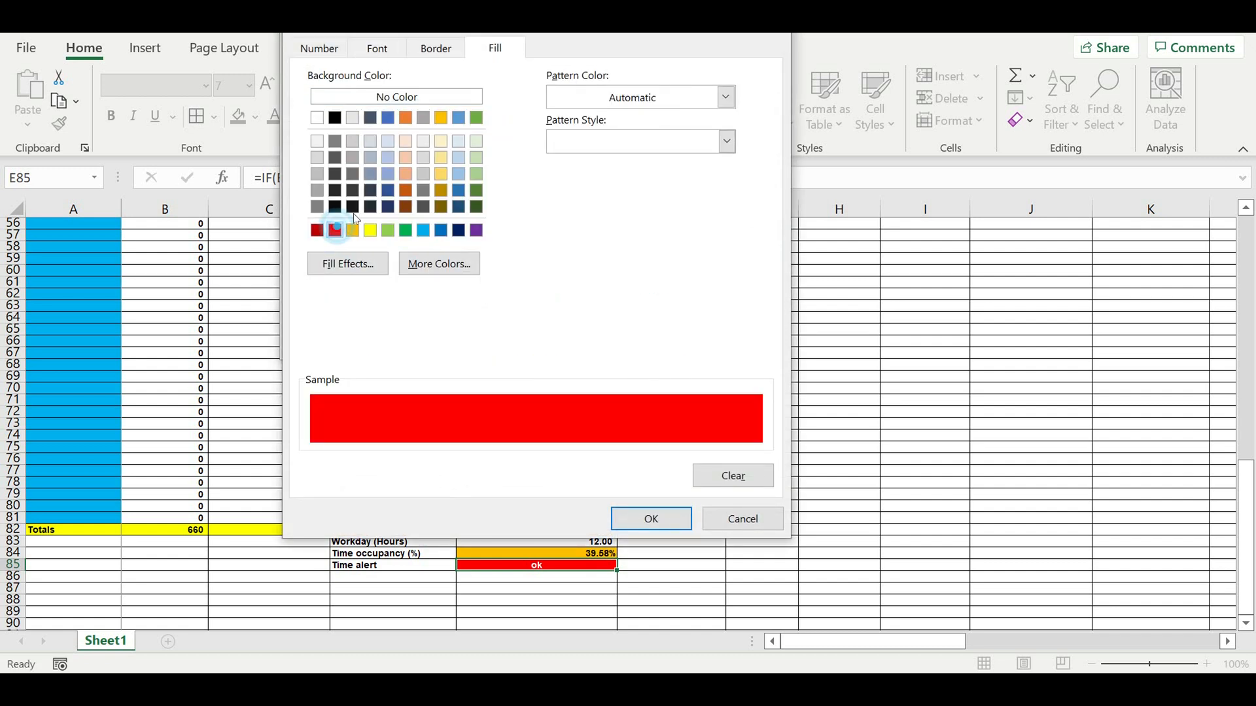
click(383, 50)
click(636, 222)
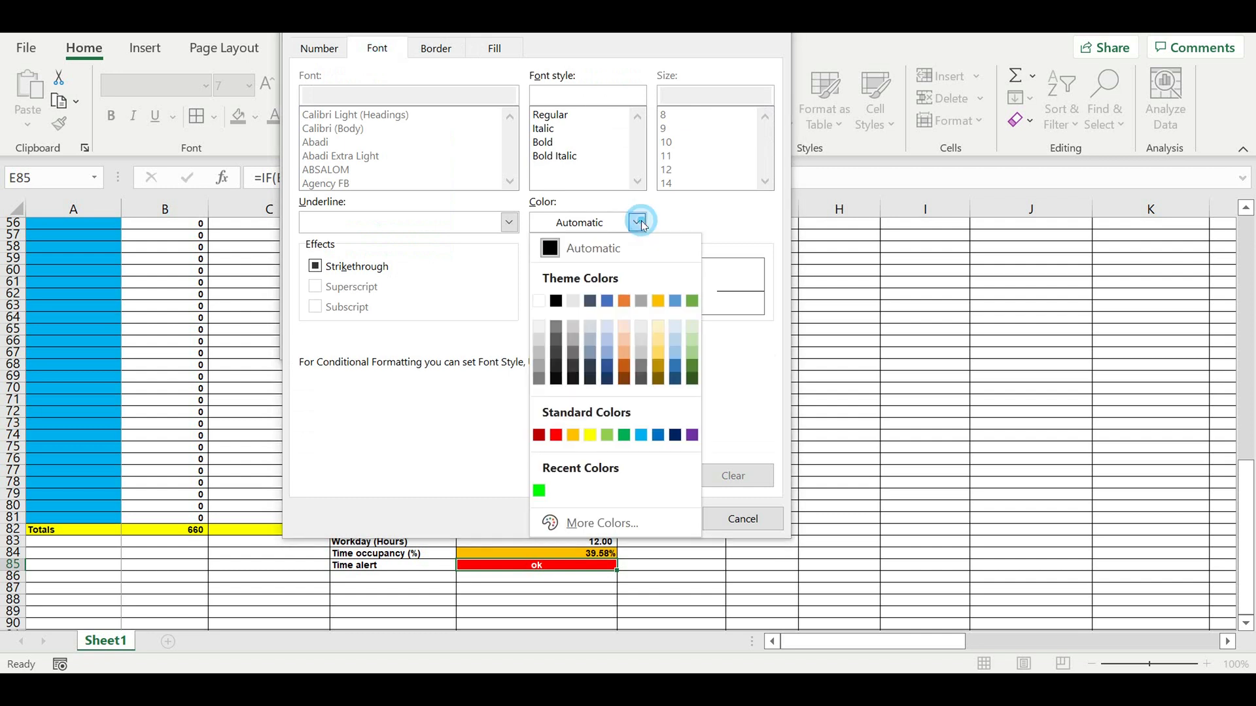
click(538, 301)
click(667, 524)
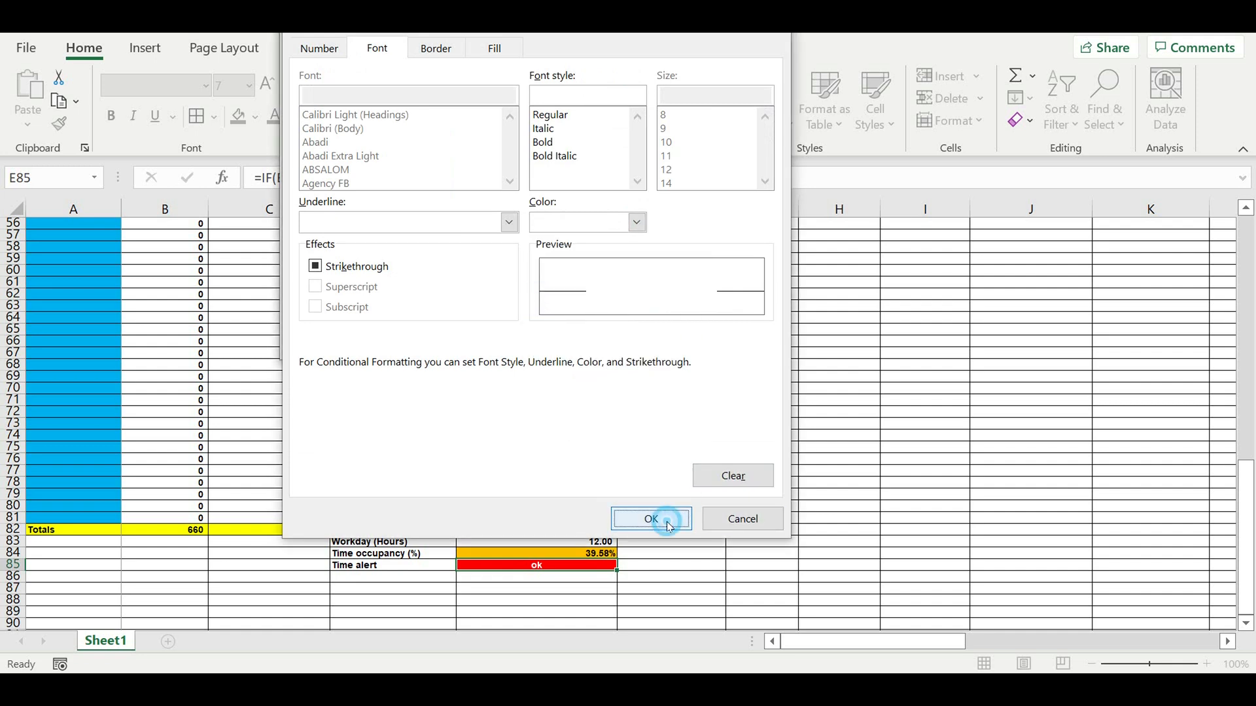
click(645, 342)
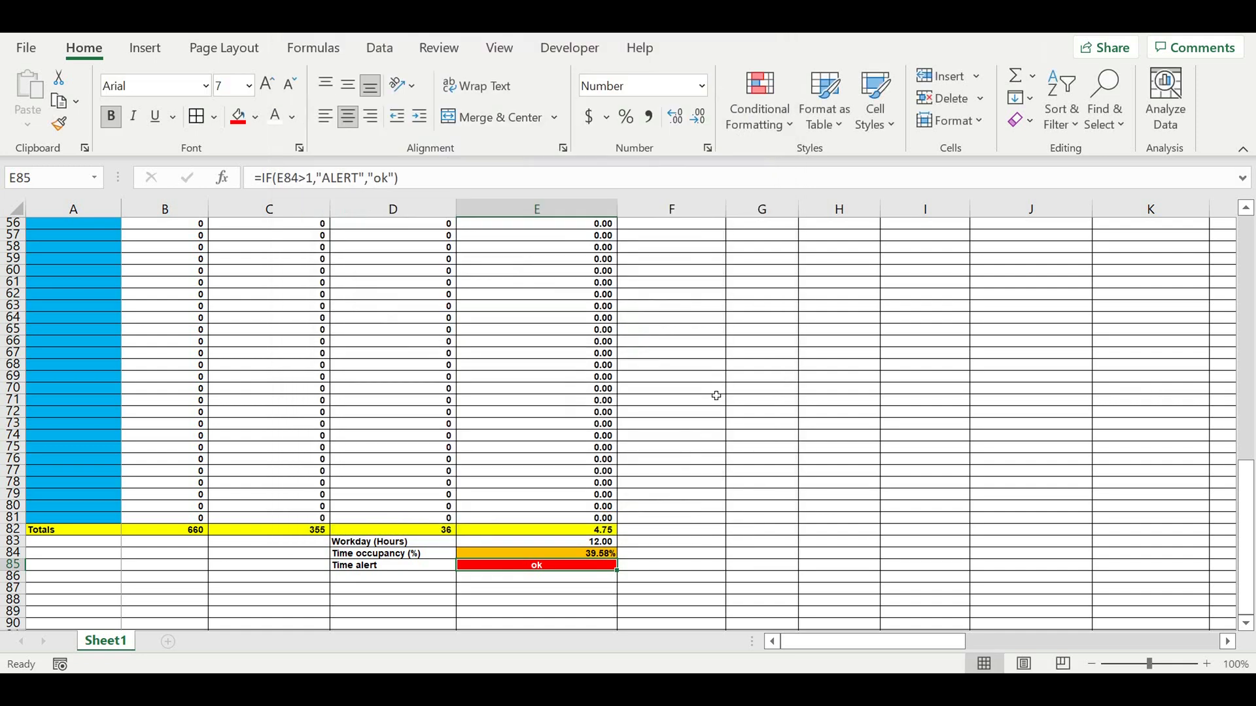
click(763, 434)
Step: Give cell E85 a default bright green fill and automatic black font color
click(554, 565)
click(255, 117)
click(237, 355)
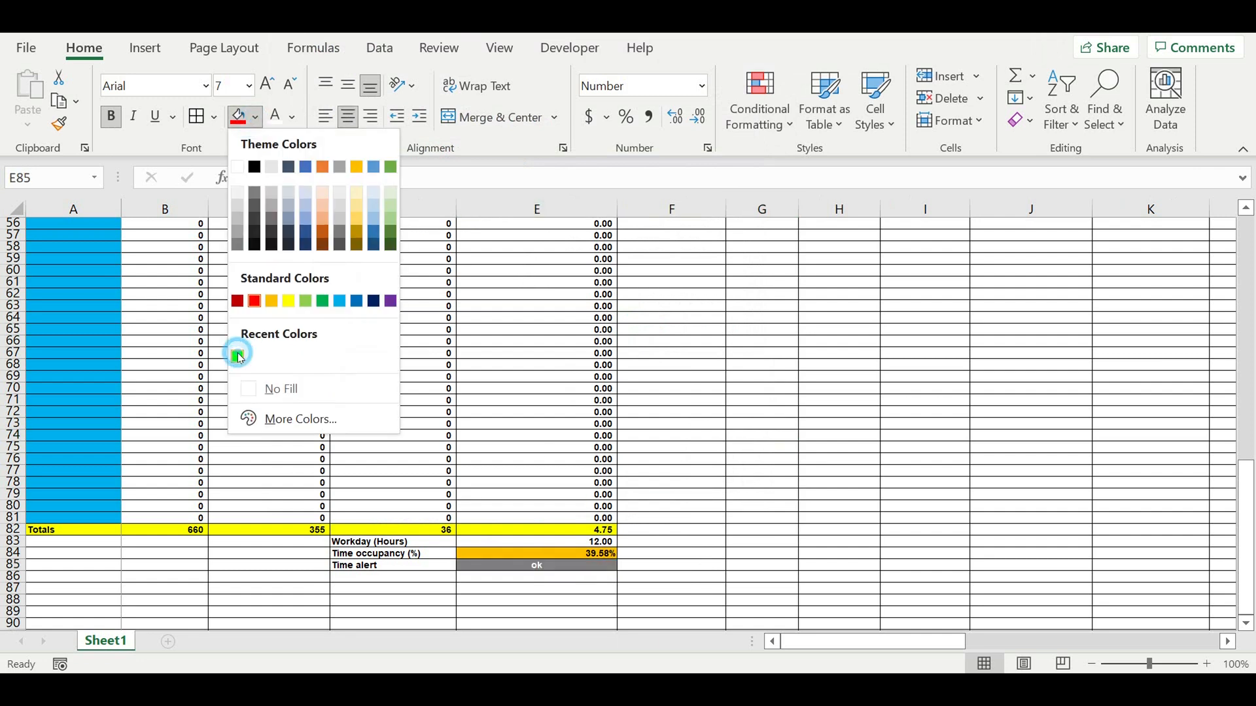
click(291, 117)
click(290, 144)
click(707, 389)
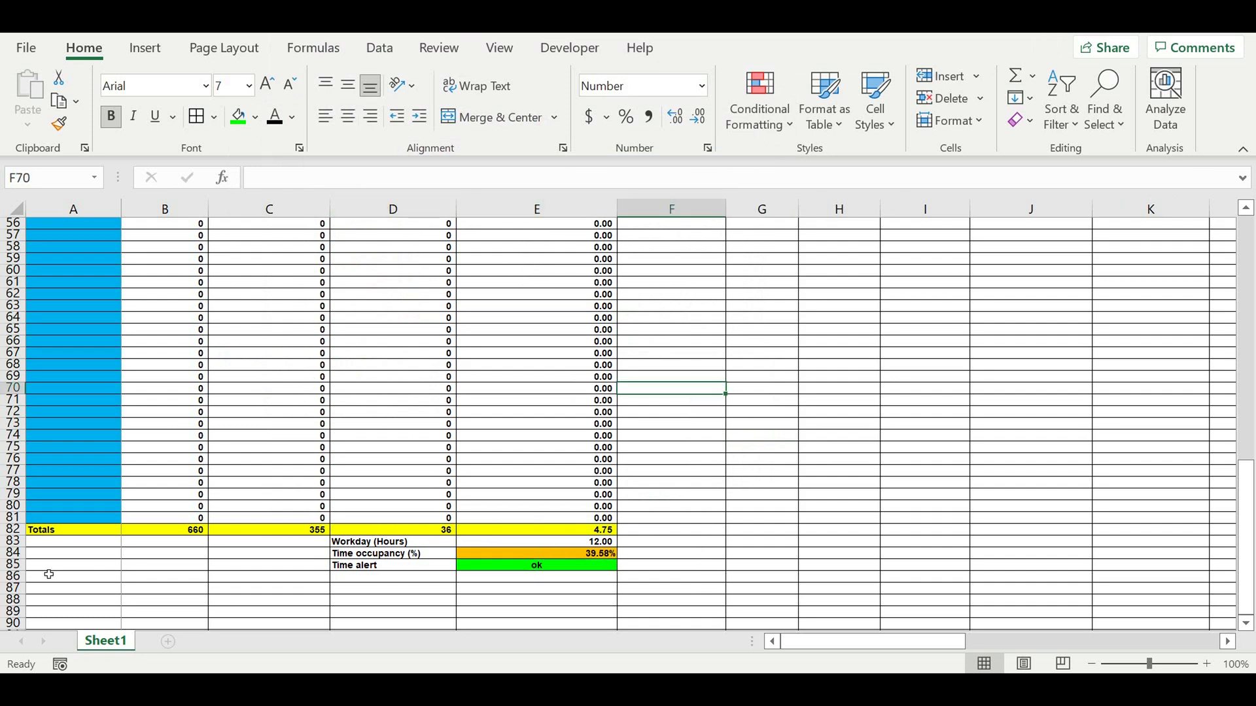
Step: Fill all of row 86 with black as a divider below the Monday schedule
click(15, 578)
click(256, 118)
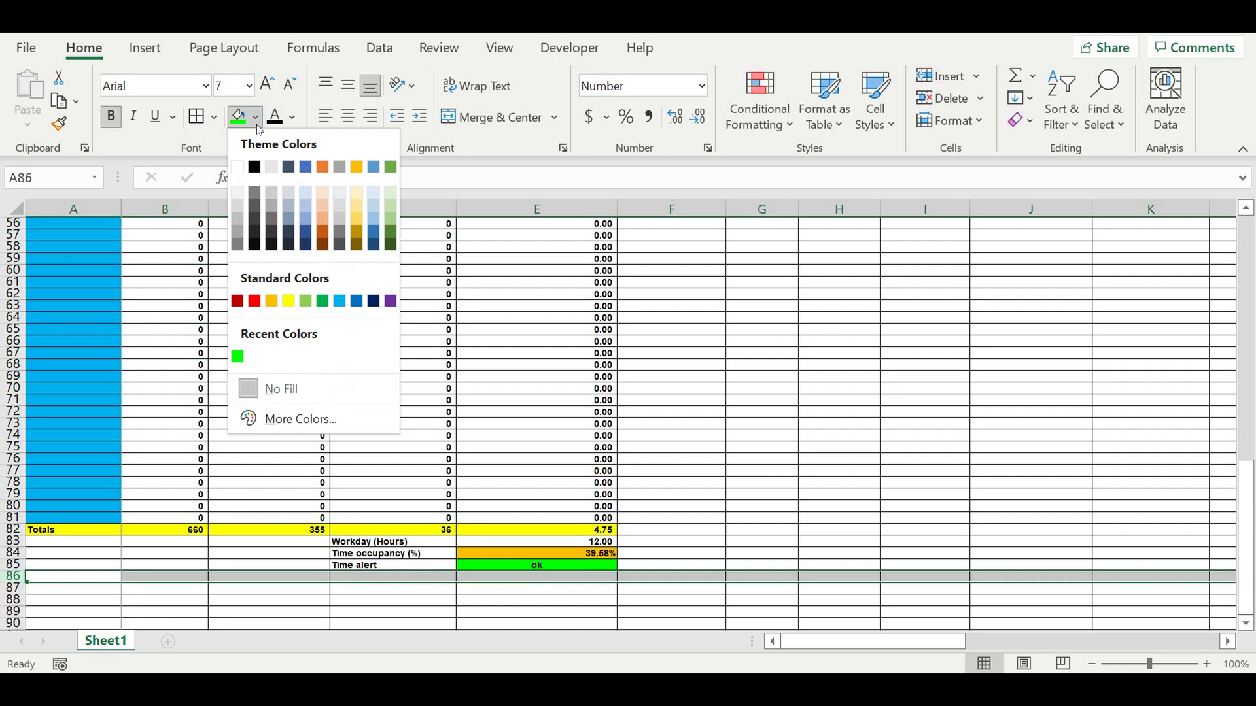
click(255, 166)
click(749, 472)
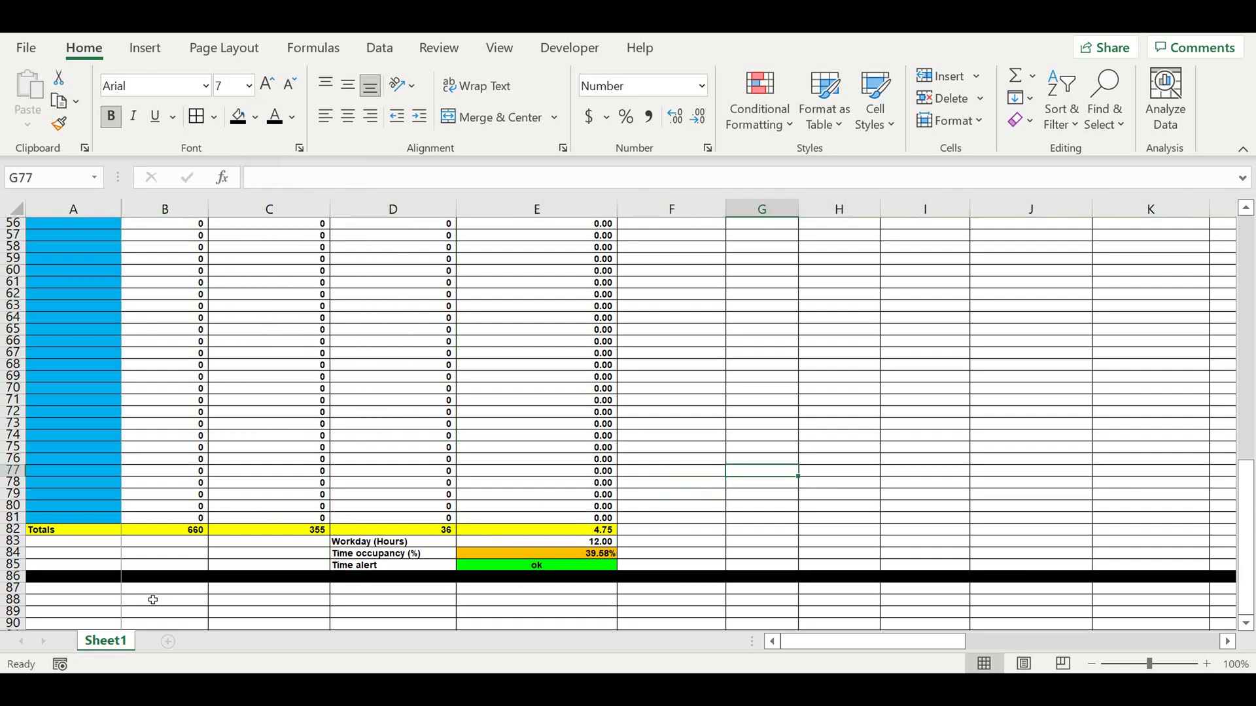
Step: Extend the black fill to the empty cells A83:C85 below the totals row
drag(100, 580, 308, 541)
click(675, 481)
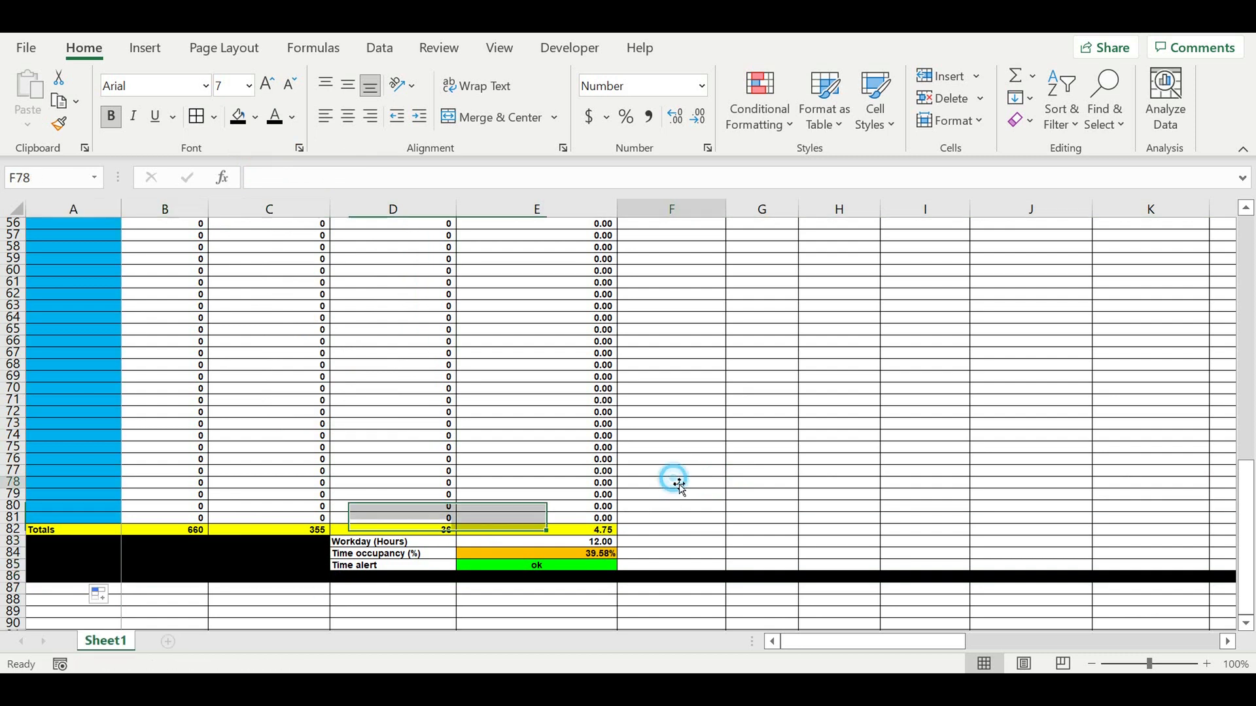
click(755, 476)
click(758, 484)
Step: Schedule Yoga type 4 in A56, Yoga type 6 in A57 and Yoga type 5 in A58
scroll(726, 481, up, 2)
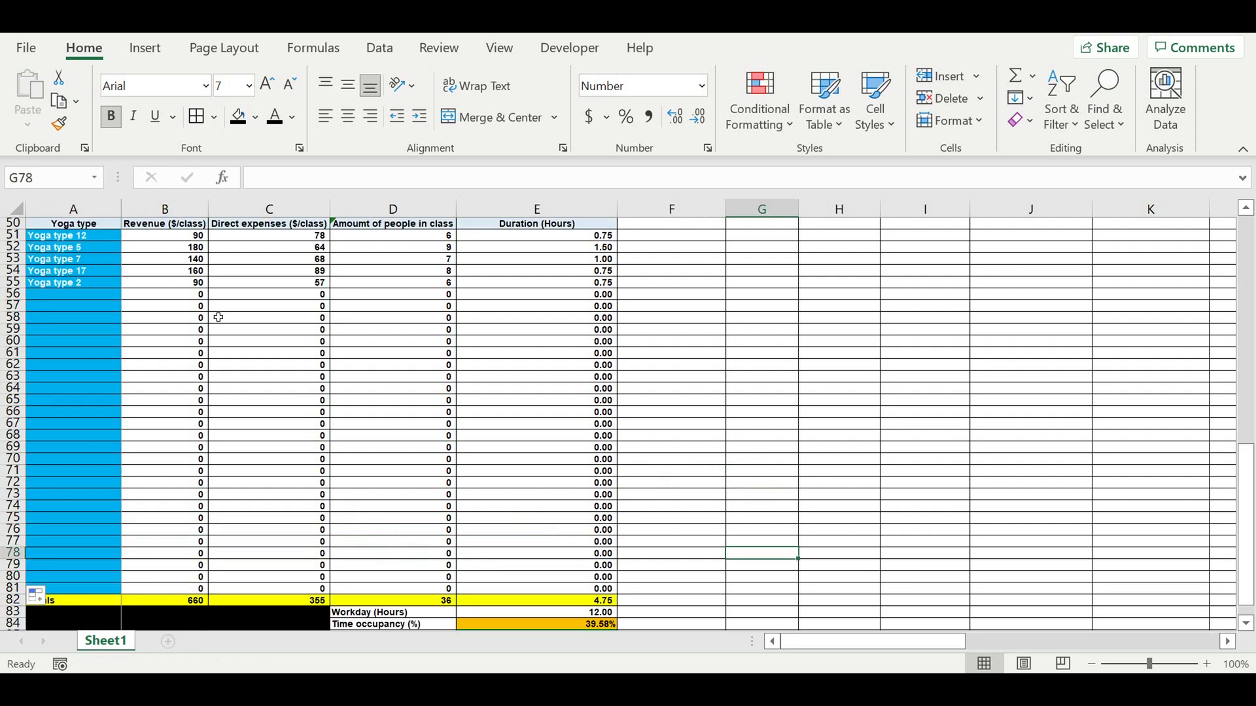
scroll(219, 317, up, 2)
scroll(218, 317, down, 2)
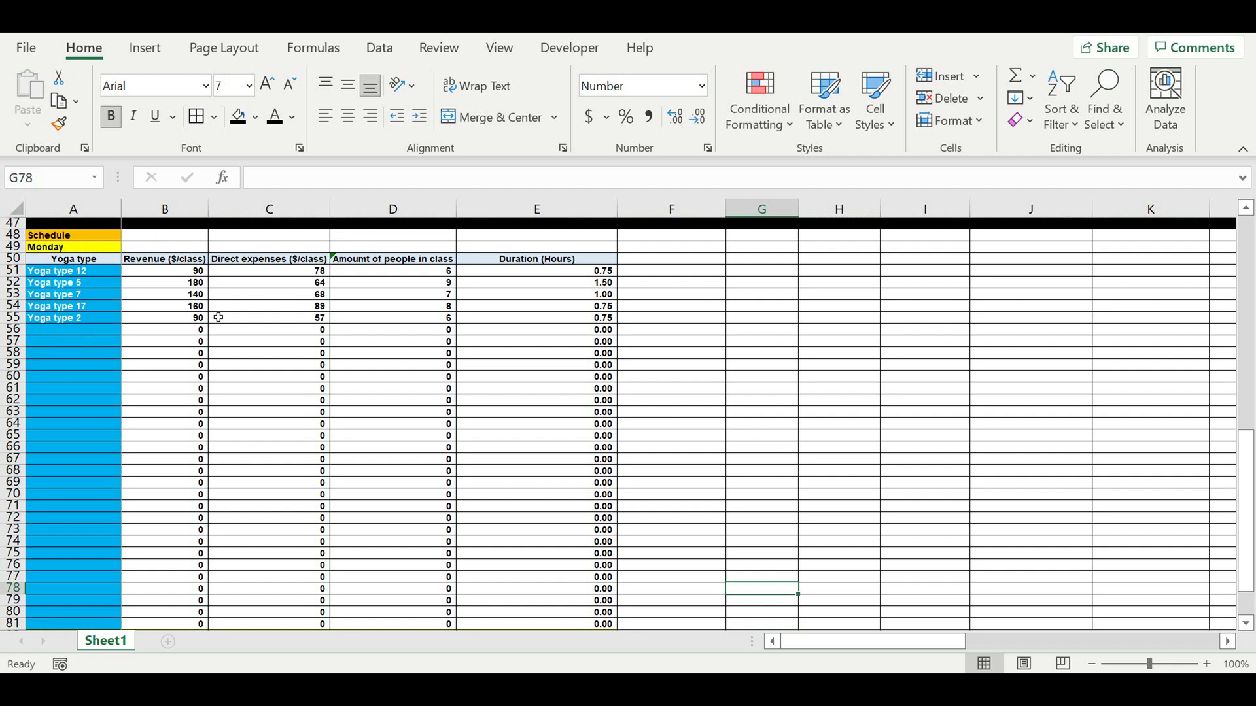
scroll(157, 227, down, 1)
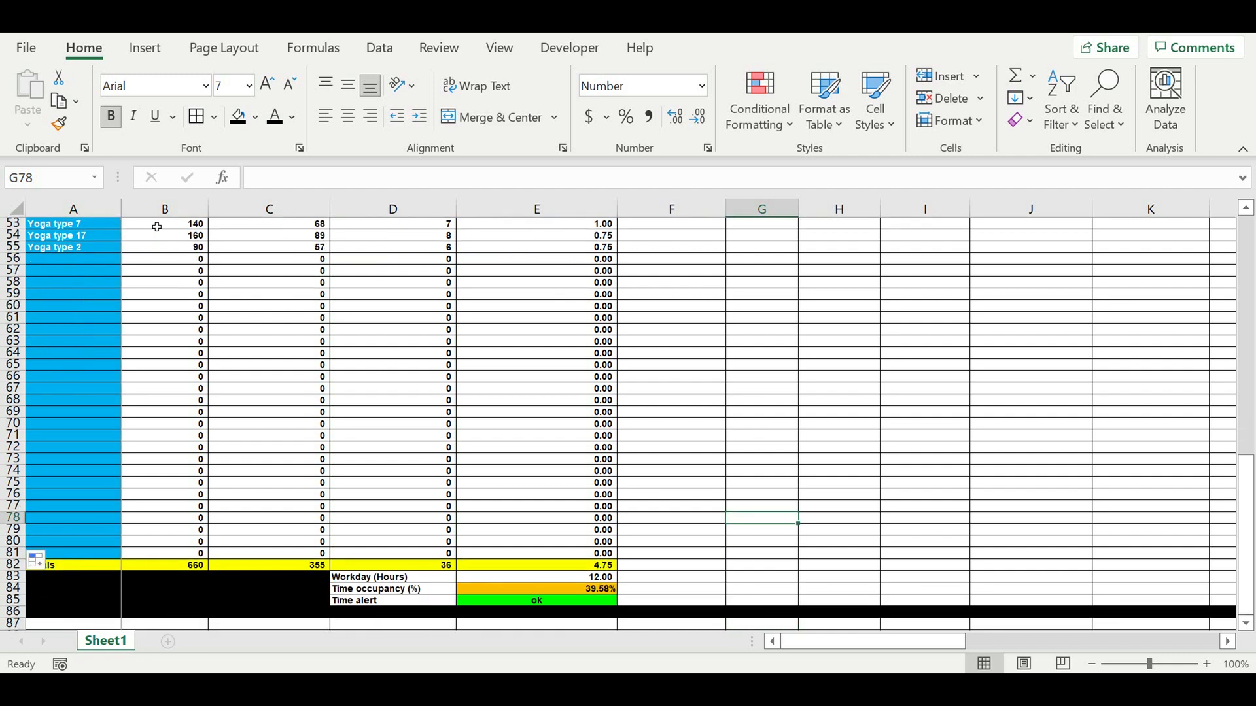
click(81, 262)
click(128, 262)
click(80, 308)
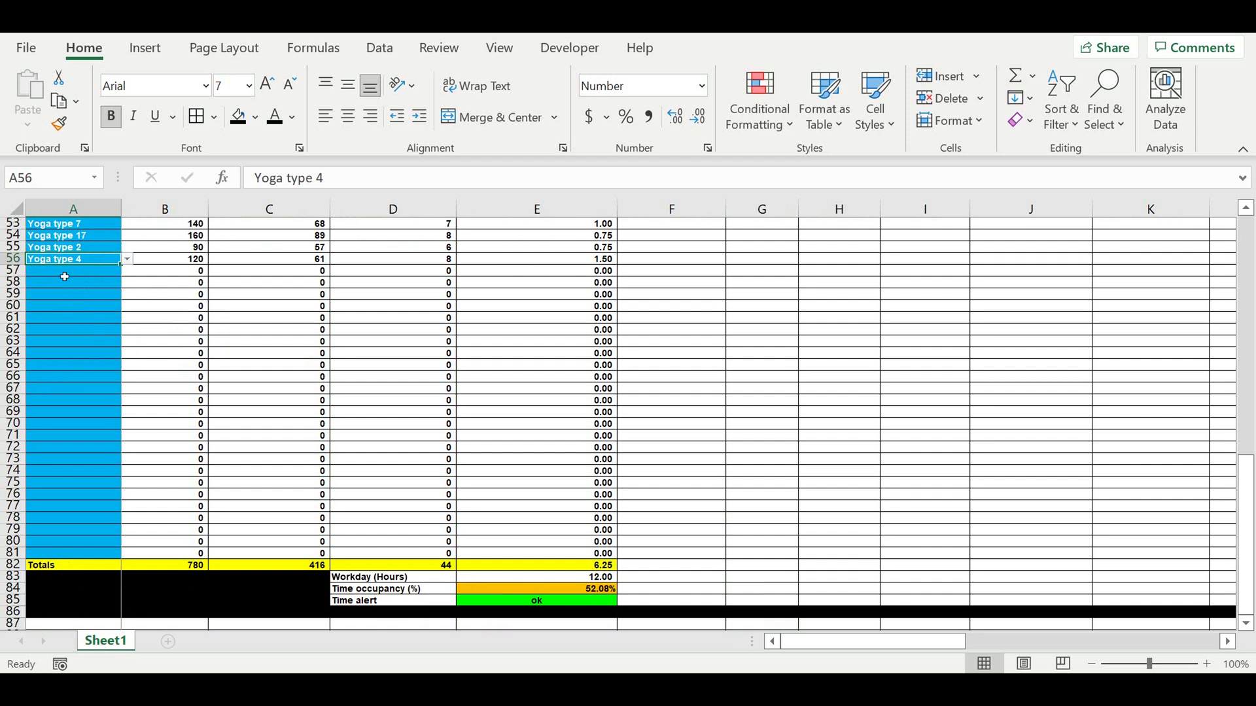
click(63, 271)
click(128, 271)
click(81, 353)
click(72, 283)
click(126, 282)
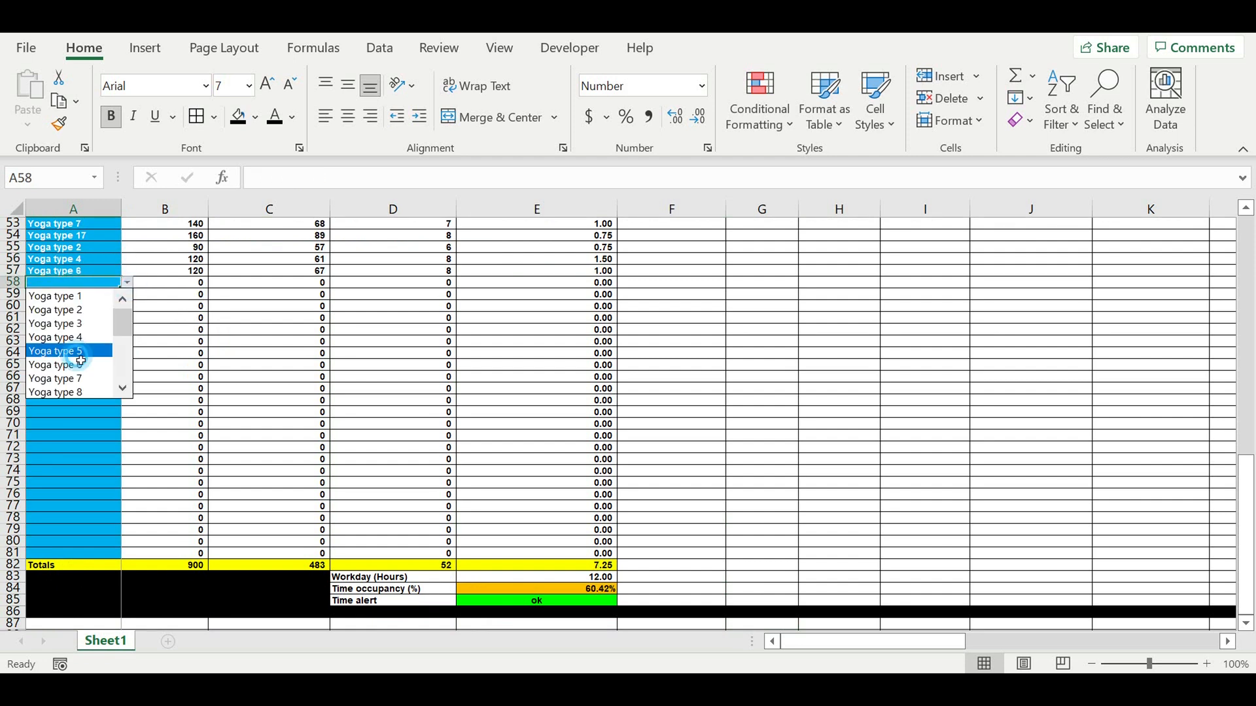
click(82, 353)
Step: Schedule Yoga type 6 in A59 and Yoga type 4 in A60
click(98, 295)
click(127, 295)
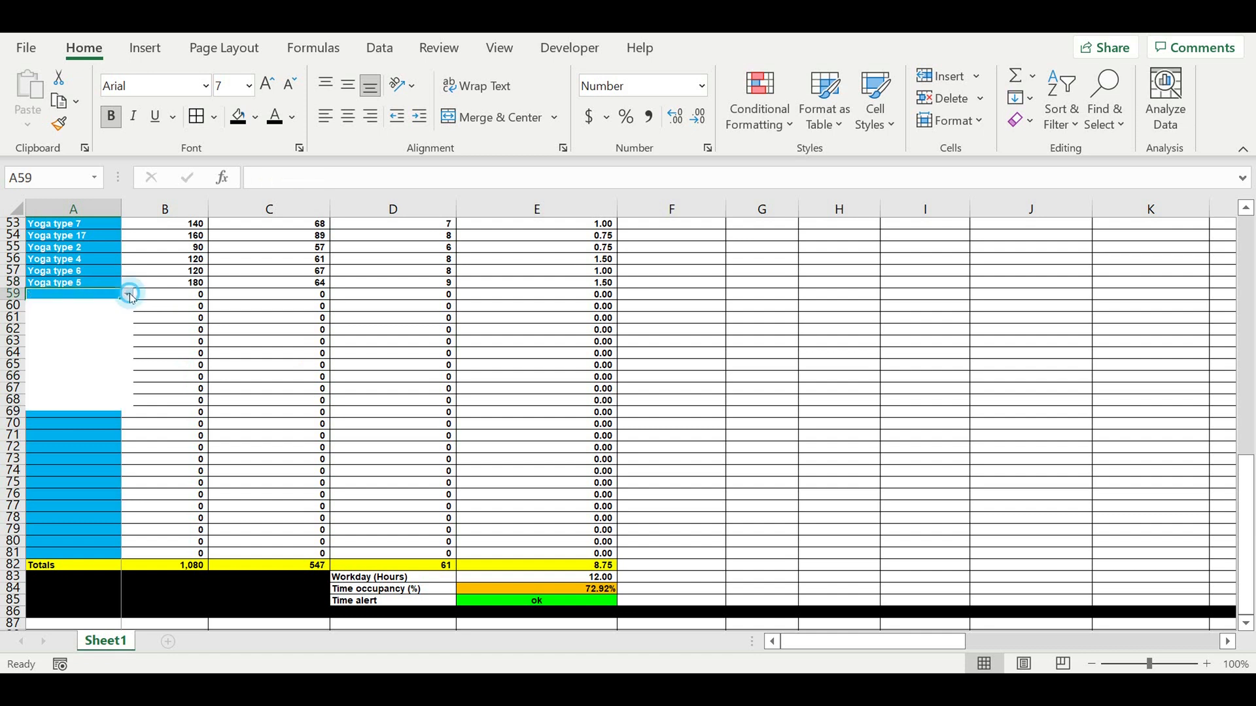
click(73, 378)
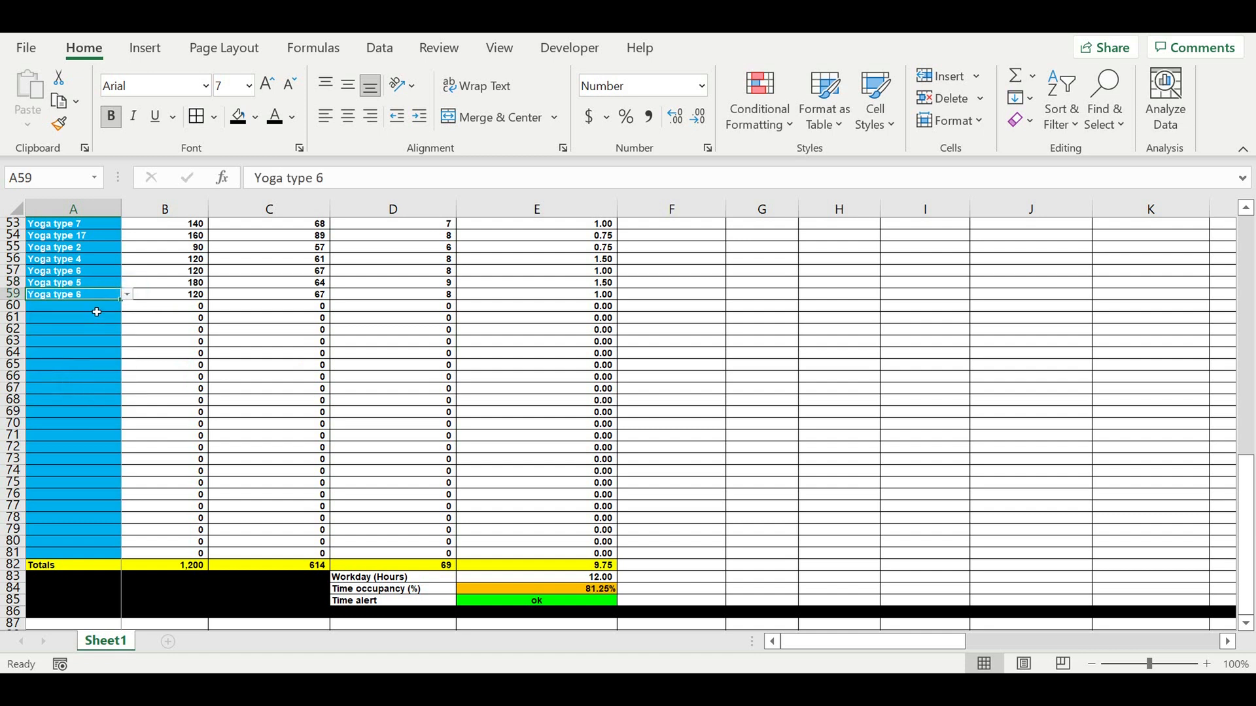
click(94, 306)
click(127, 306)
click(88, 361)
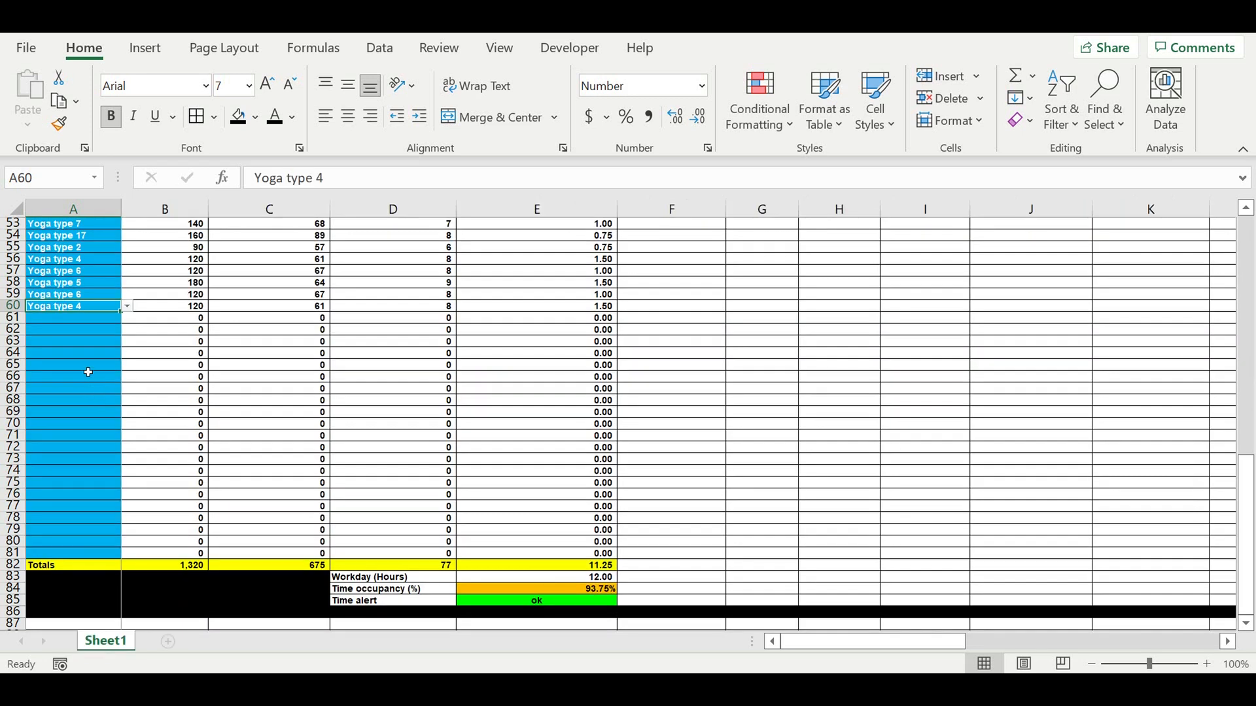
Step: Schedule Yoga type 6 in A61 and check the time alert in E85
click(65, 319)
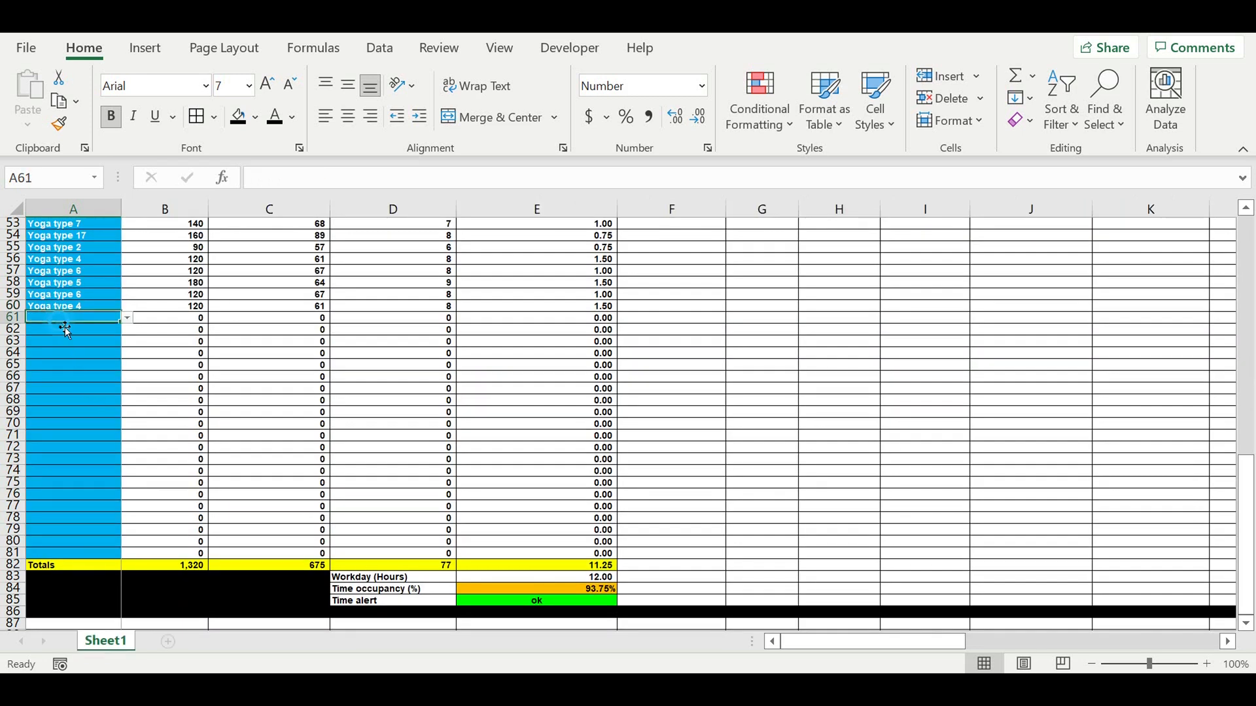
click(127, 318)
click(72, 403)
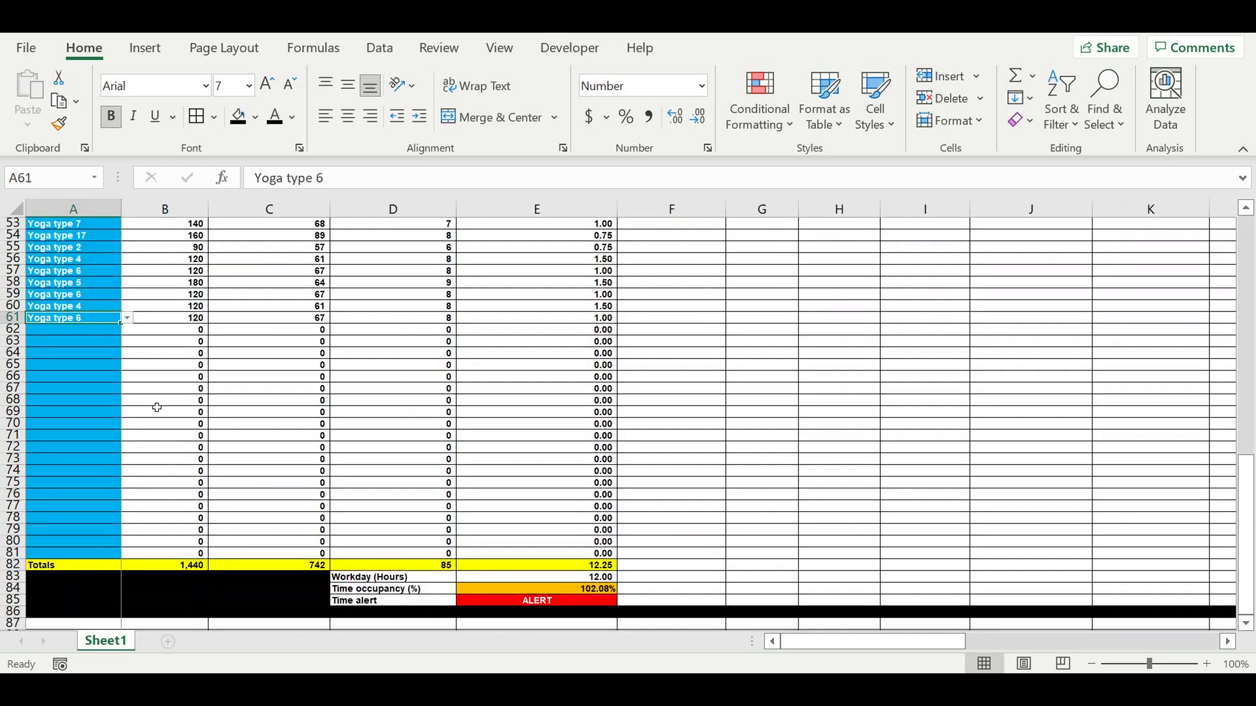
click(574, 455)
click(742, 495)
click(544, 600)
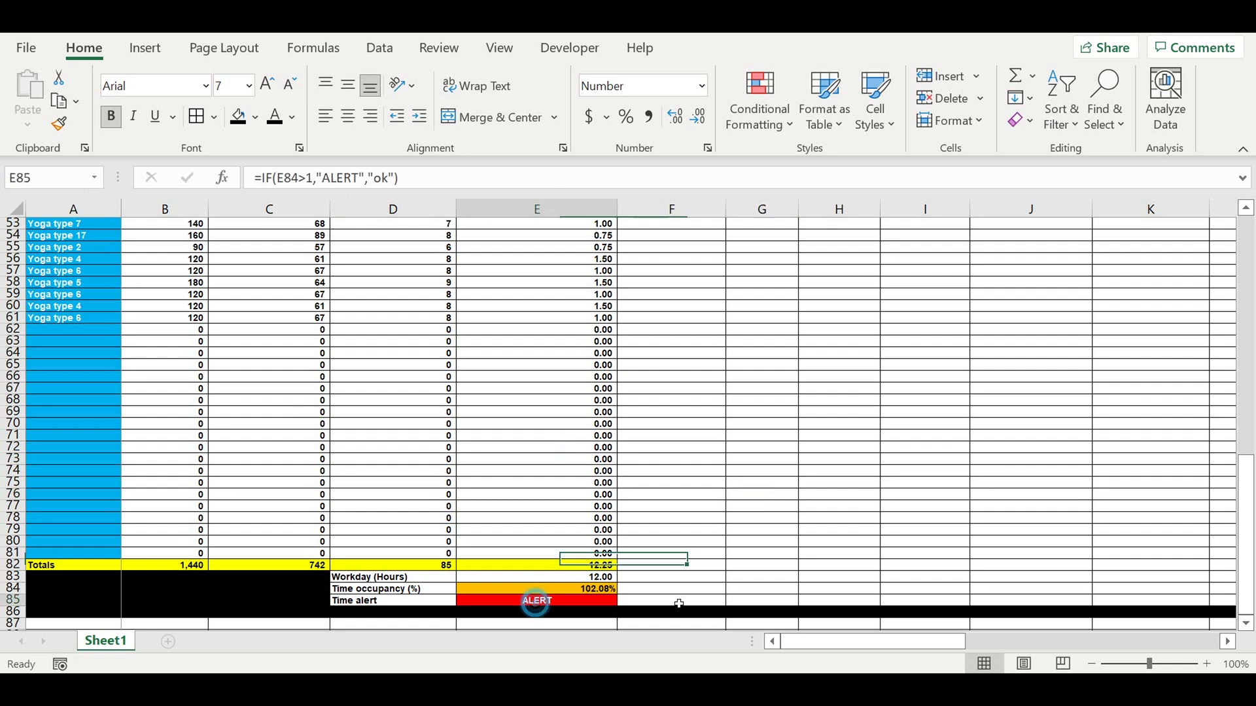
Step: Review Monday's scheduled classes in A51:A61 against the total duration and time occupancy
scroll(669, 472, up, 1)
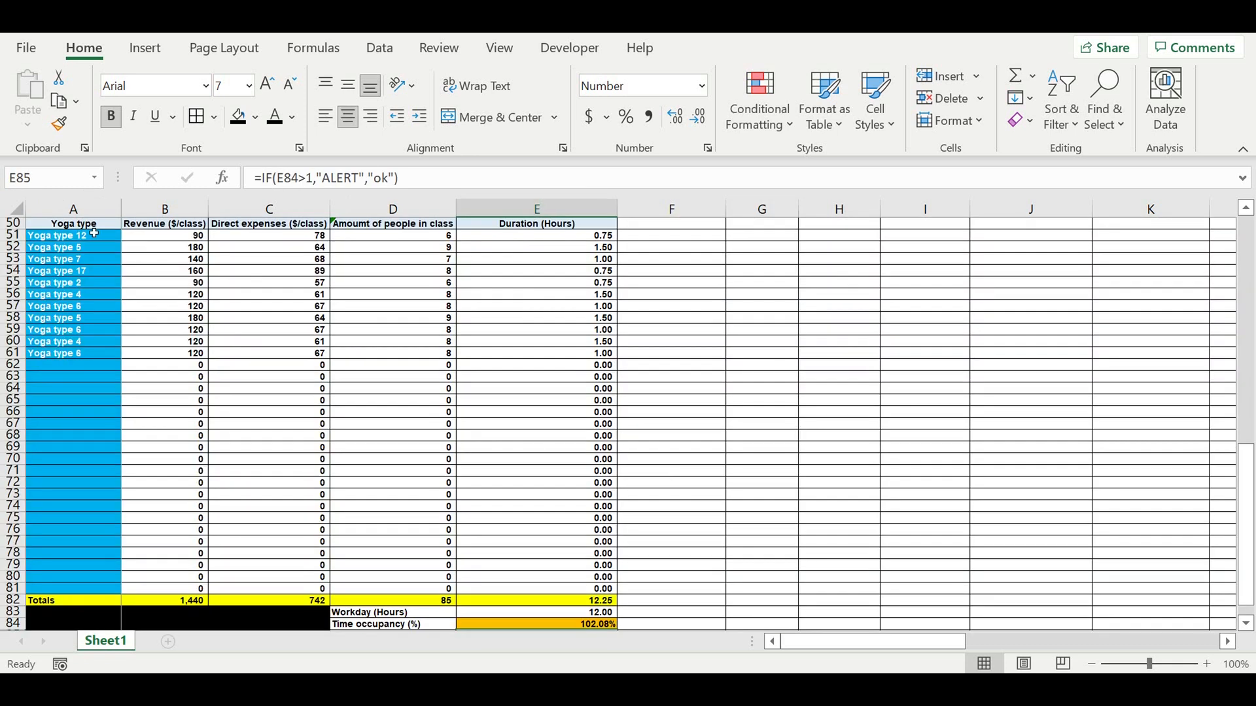
drag(79, 236, 79, 354)
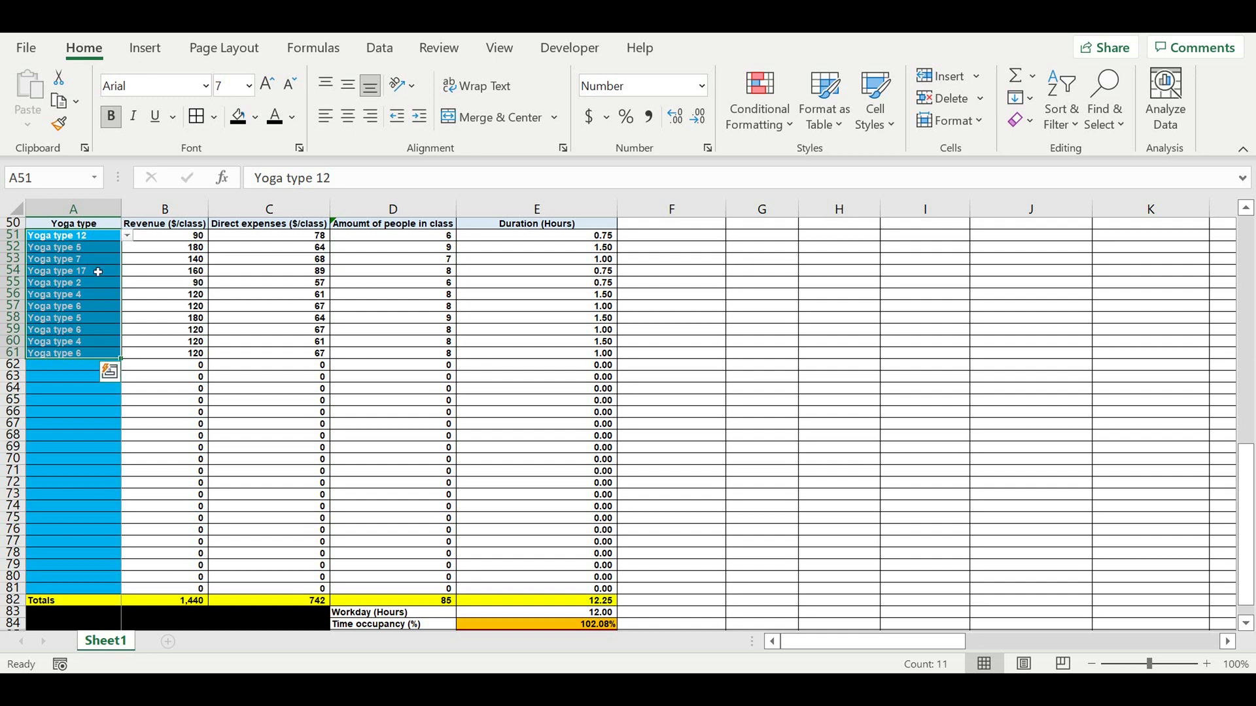
scroll(209, 307, up, 2)
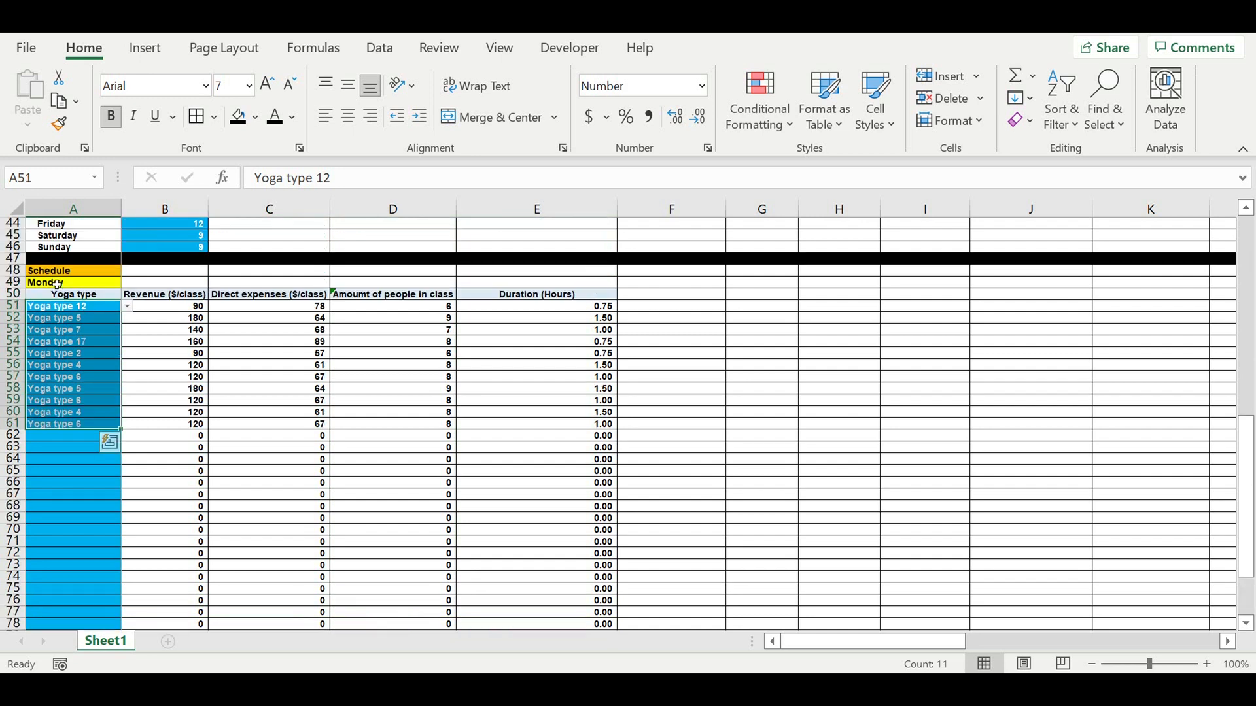
scroll(275, 316, down, 3)
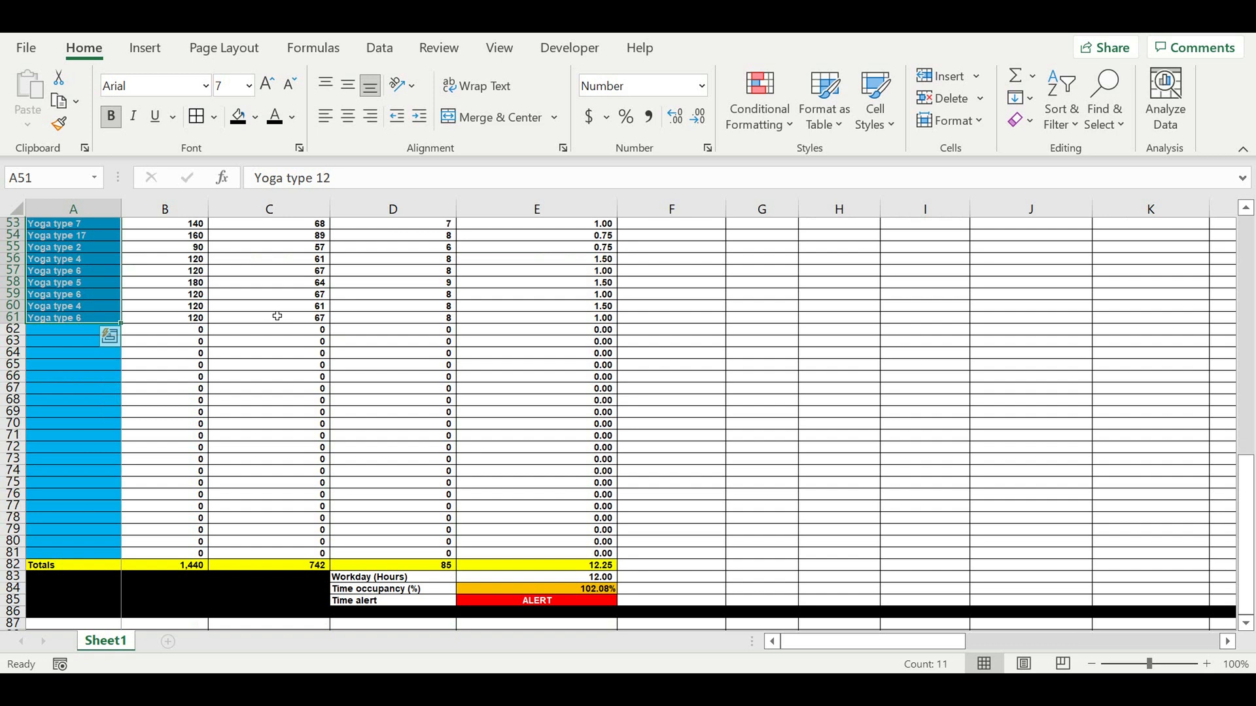
scroll(277, 316, up, 1)
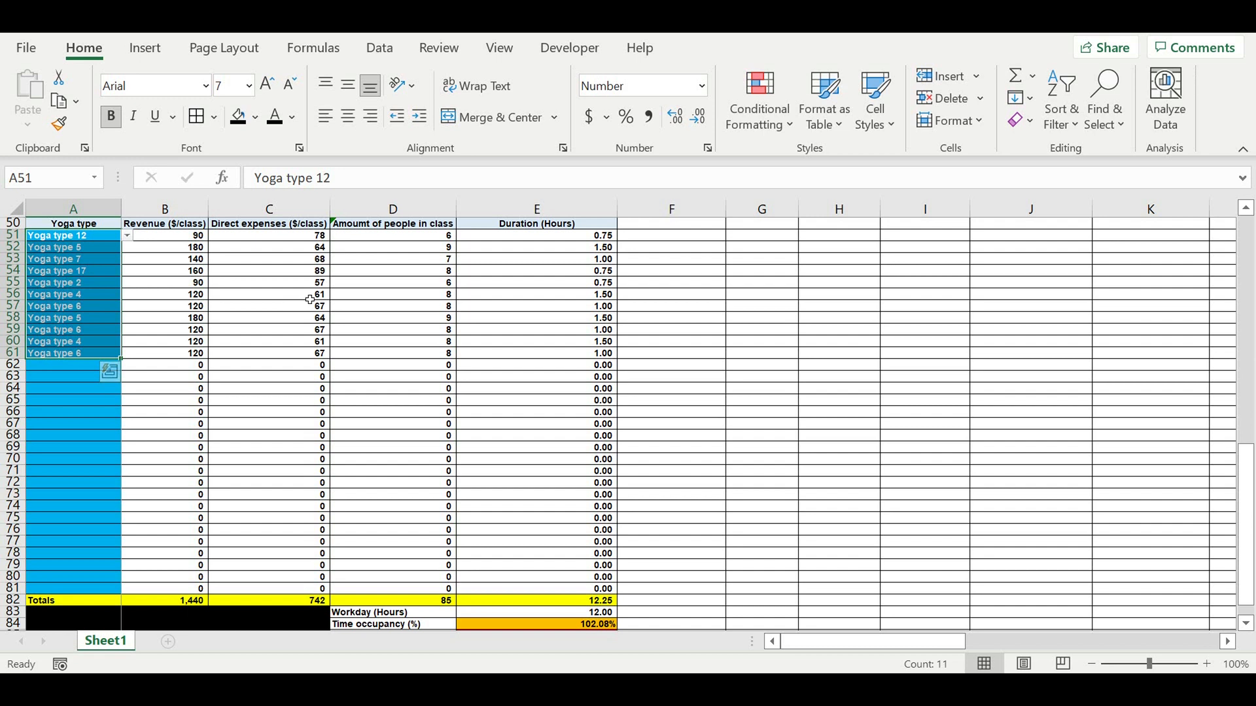
scroll(150, 333, down, 1)
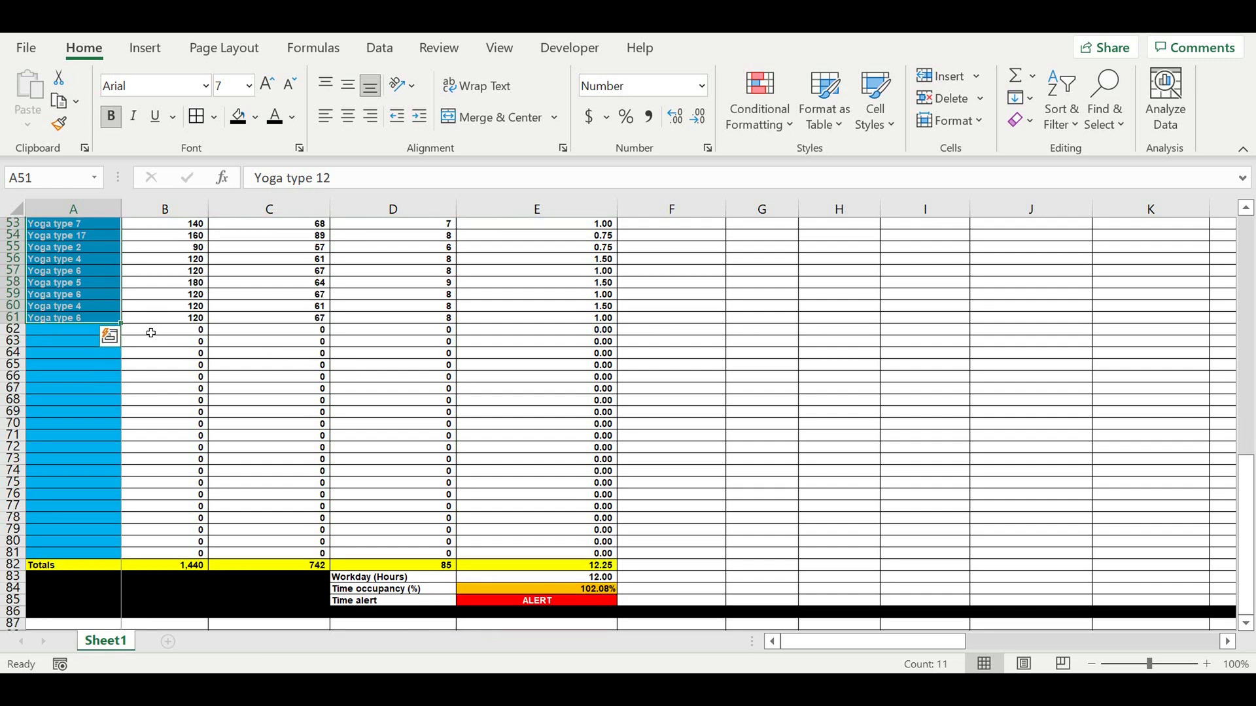
click(567, 591)
Step: Clear the scheduled yoga types from A56:A60
click(63, 341)
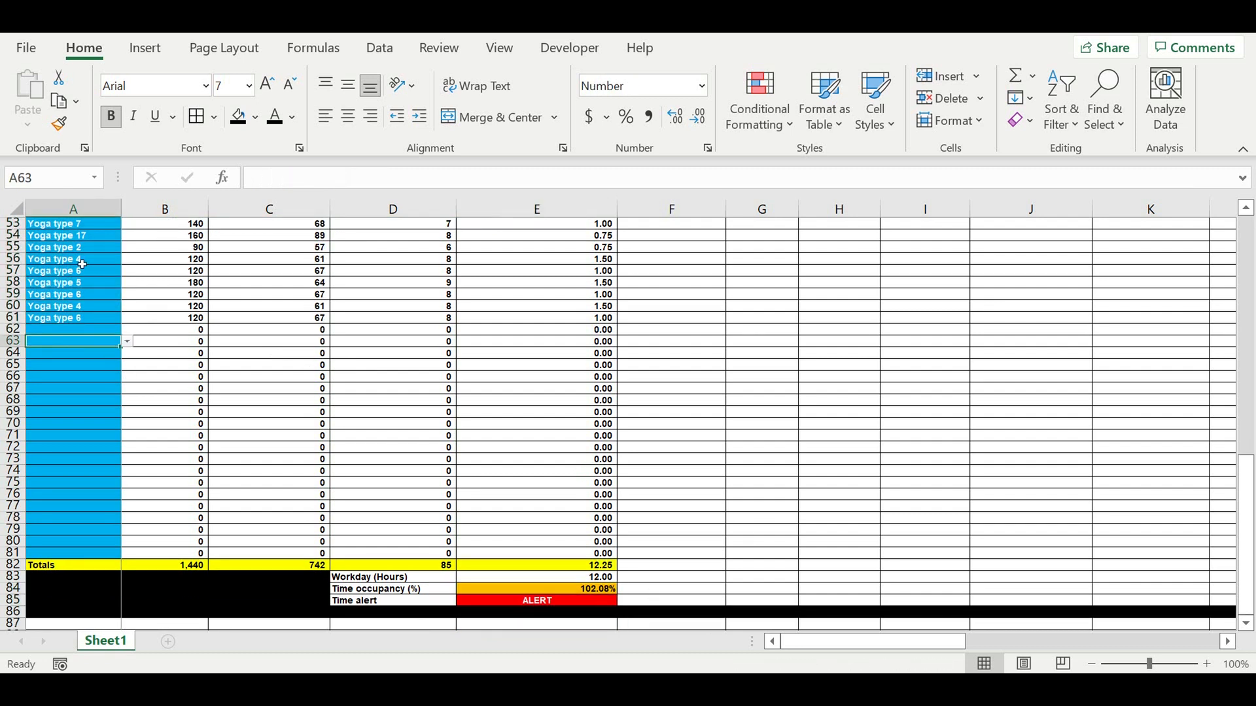
drag(82, 264, 81, 306)
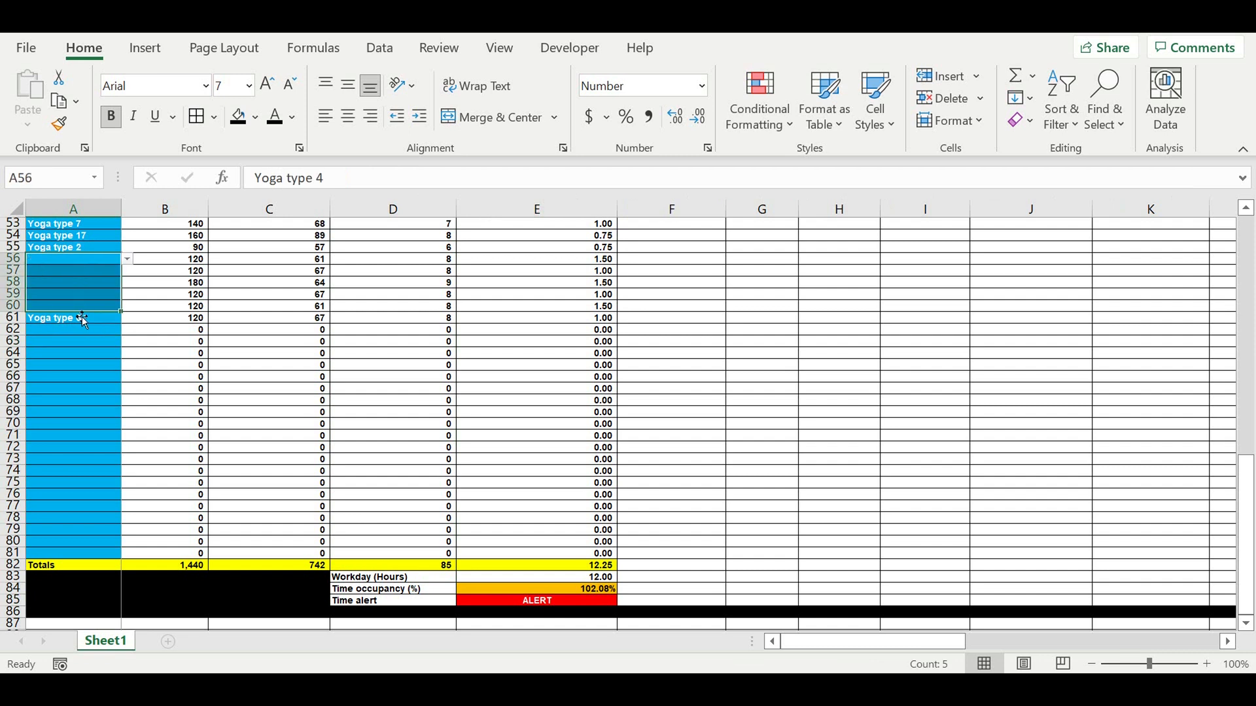
key(Delete)
click(84, 365)
Step: Check the time occupancy in E84 and the duration, revenue and direct expense totals in E82, B82 and C82
click(574, 590)
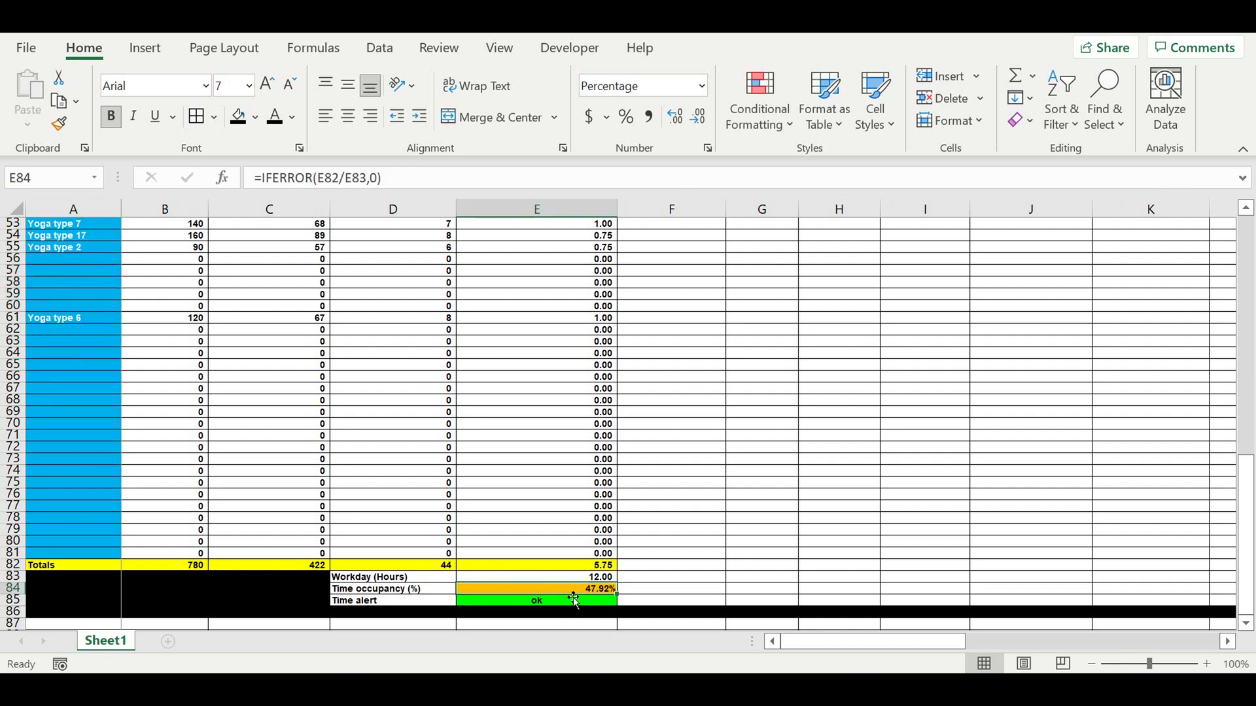
click(584, 569)
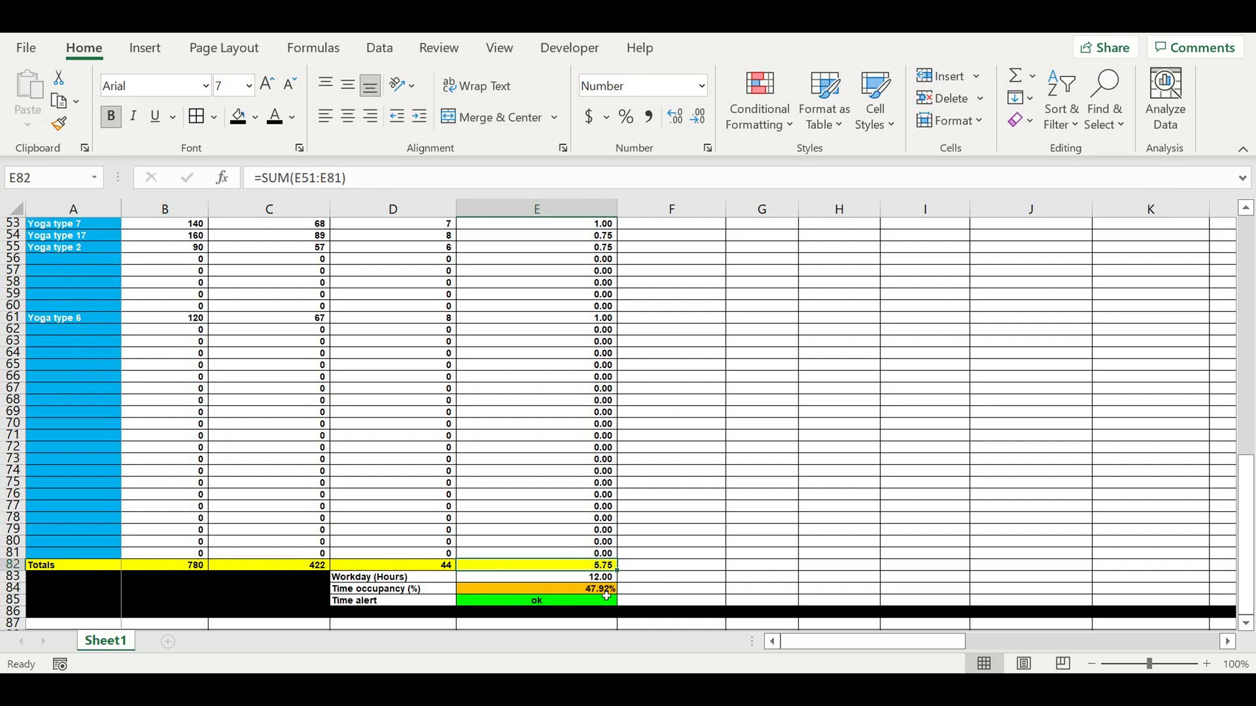
click(180, 565)
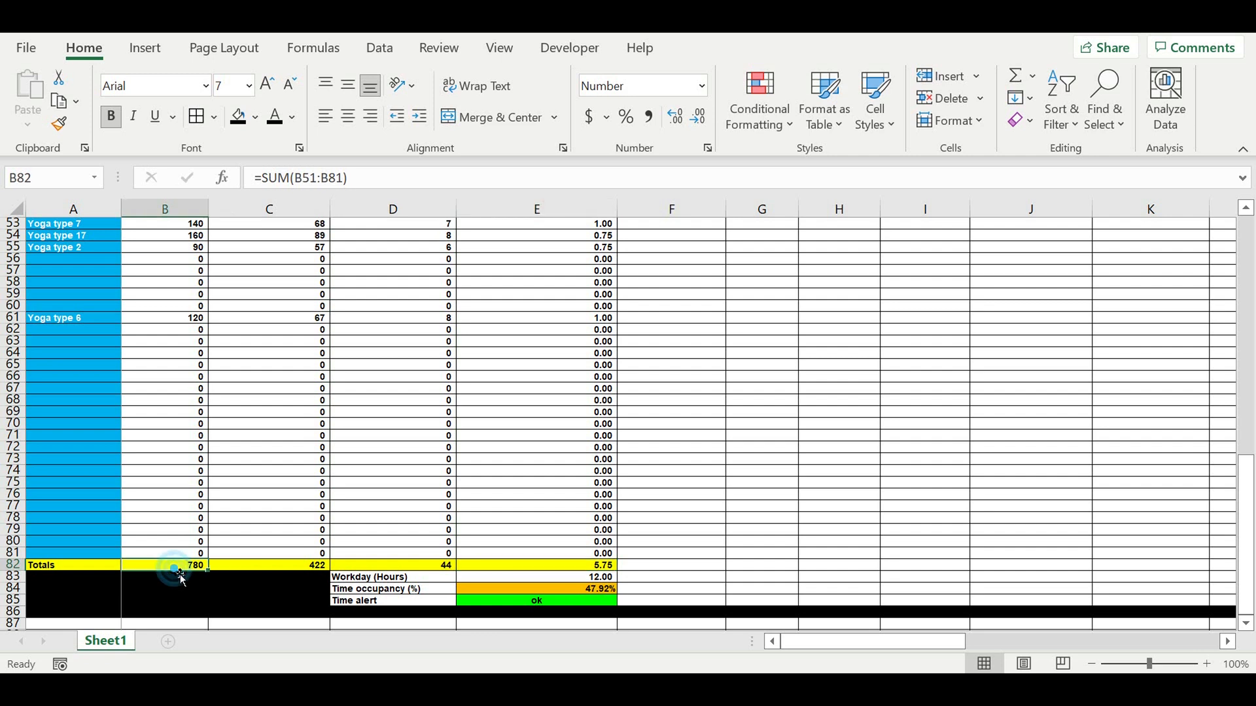
scroll(187, 549, up, 2)
scroll(205, 507, down, 1)
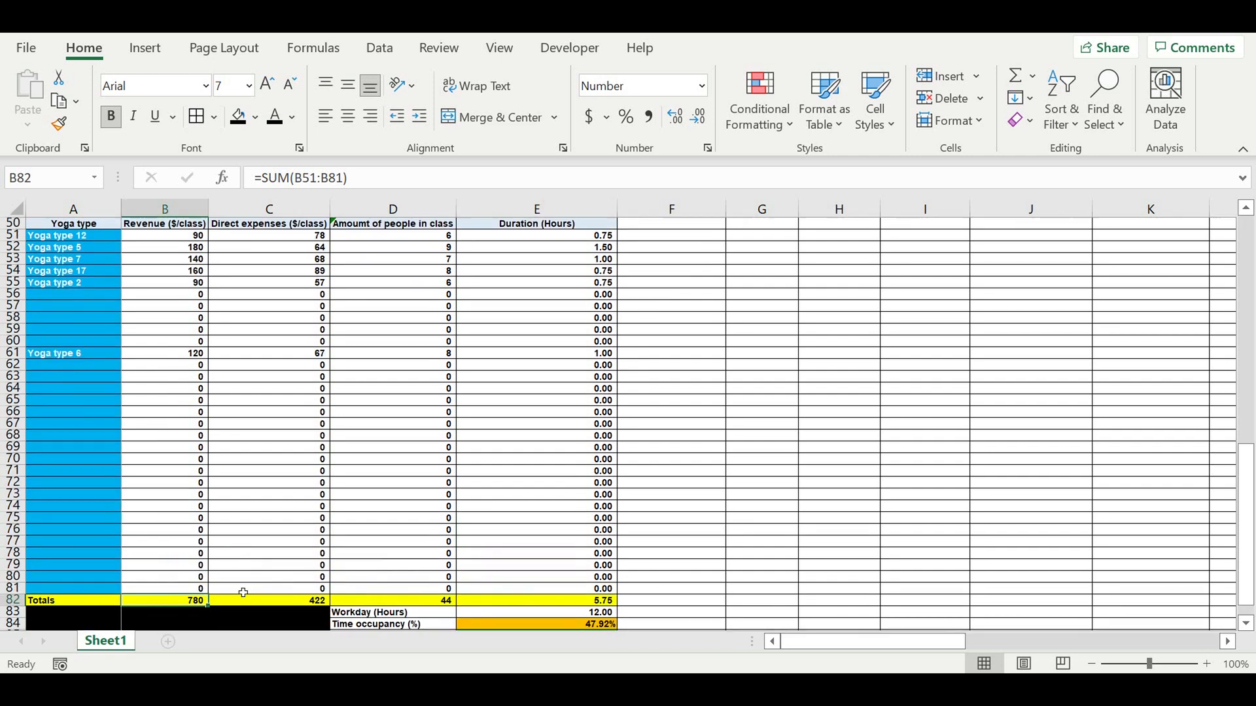
click(298, 600)
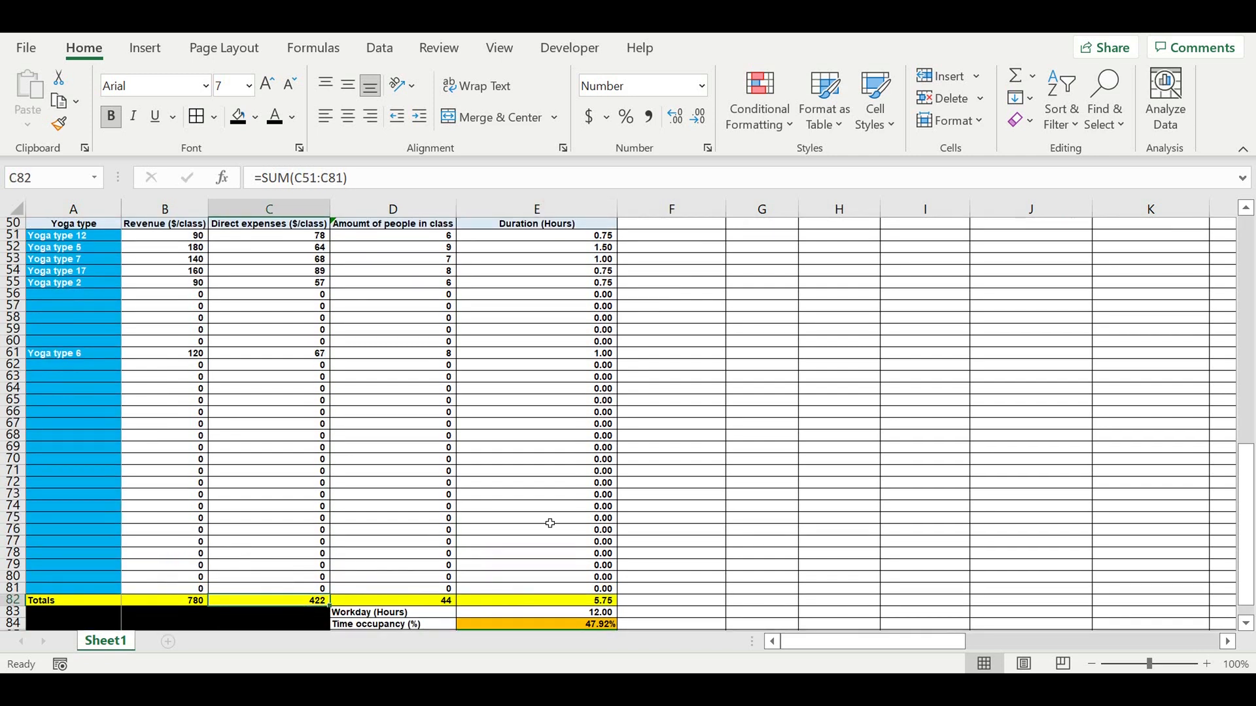
Step: Copy the green, red, orange and beige cells X36:AA36 in the Yoga type 20 row
scroll(613, 472, up, 7)
drag(909, 643, 1162, 637)
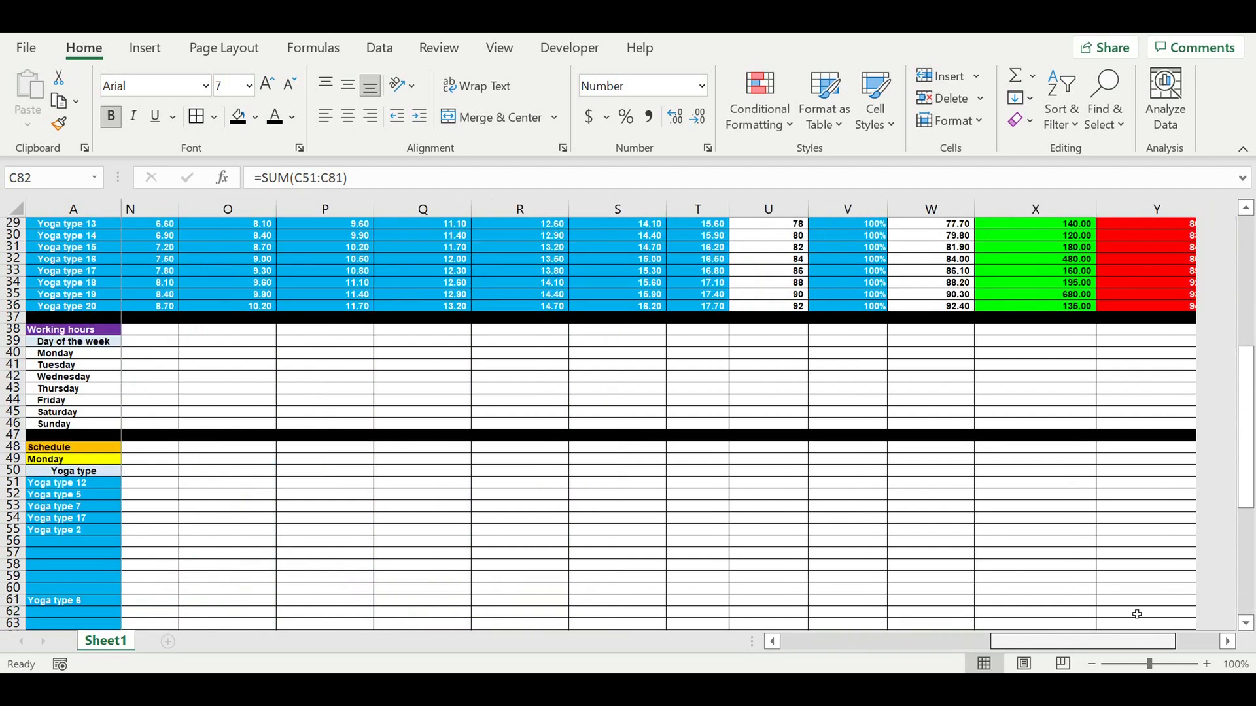
click(804, 312)
drag(804, 312, 1151, 309)
right_click(1120, 310)
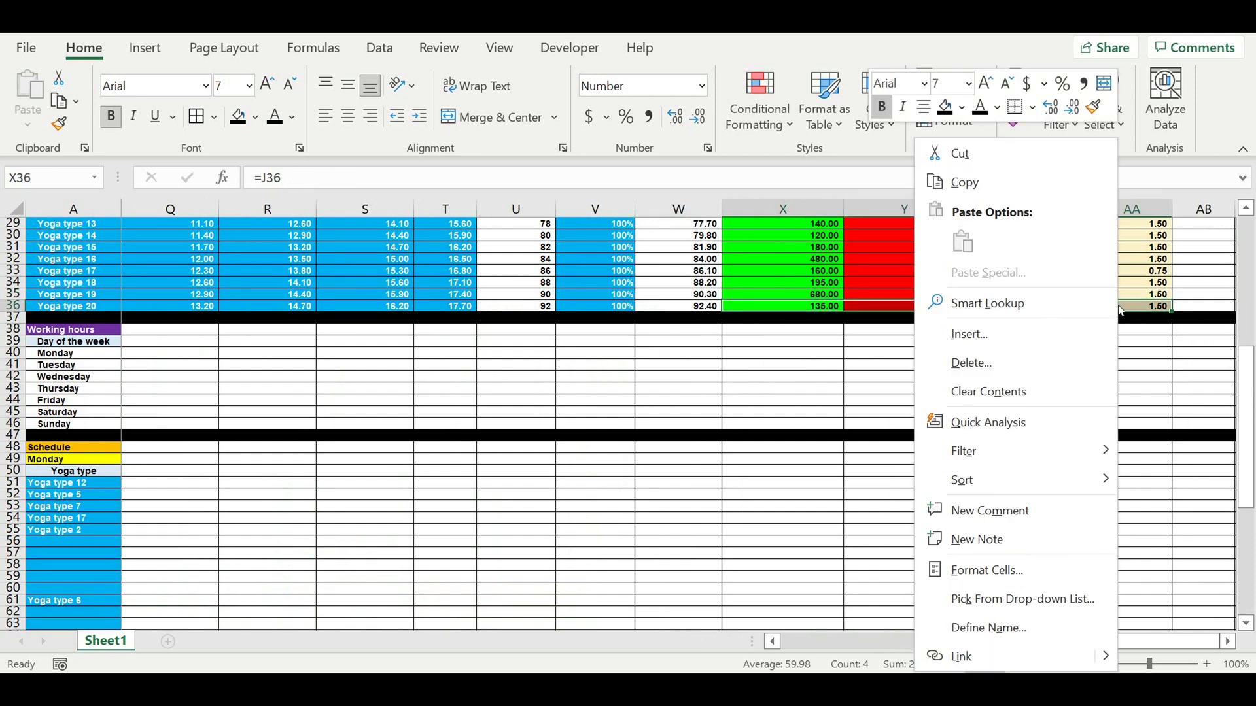
click(964, 183)
Step: Paste only the copied cells' formatting onto Monday's totals in B82:E82
click(889, 648)
drag(704, 665, 572, 665)
scroll(224, 521, down, 3)
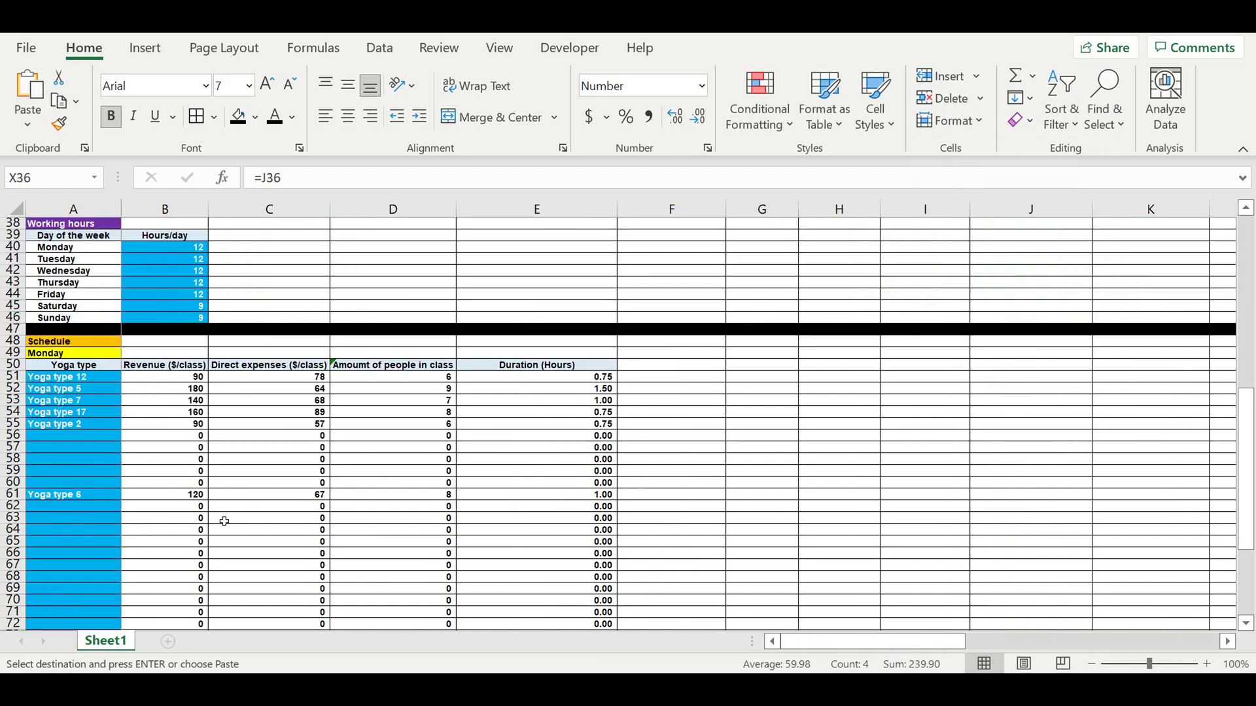
scroll(225, 521, down, 6)
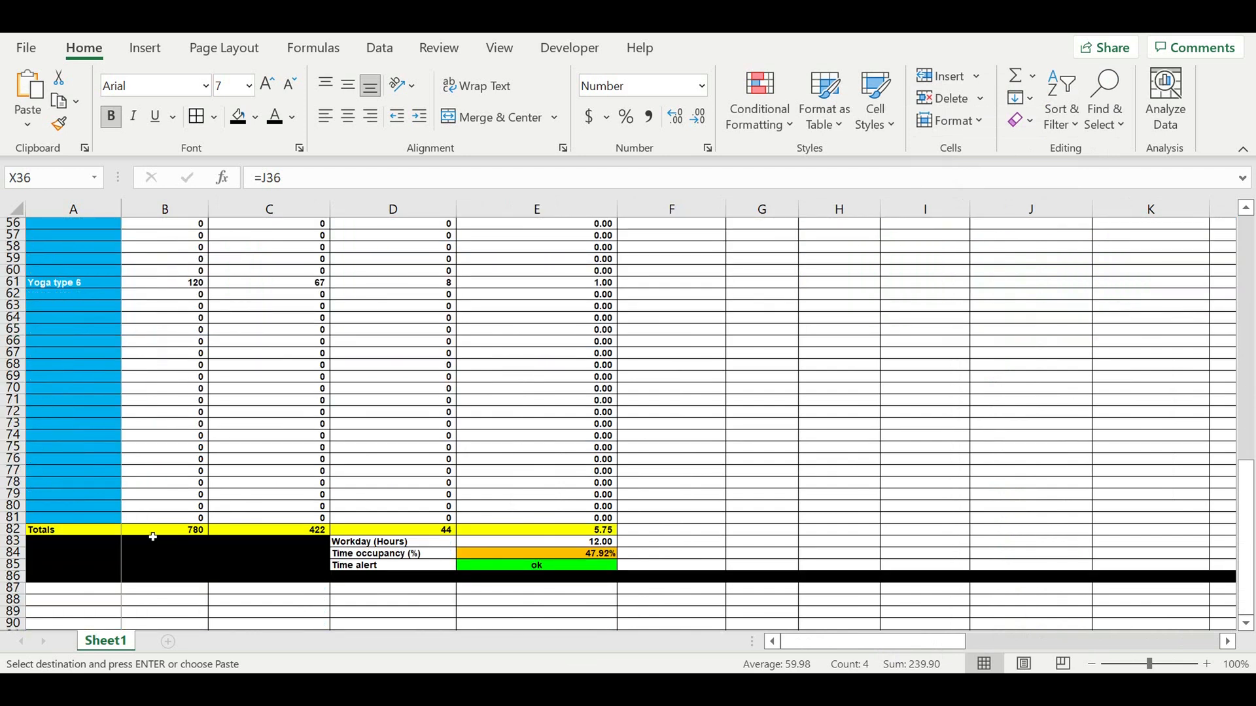
click(174, 533)
right_click(175, 534)
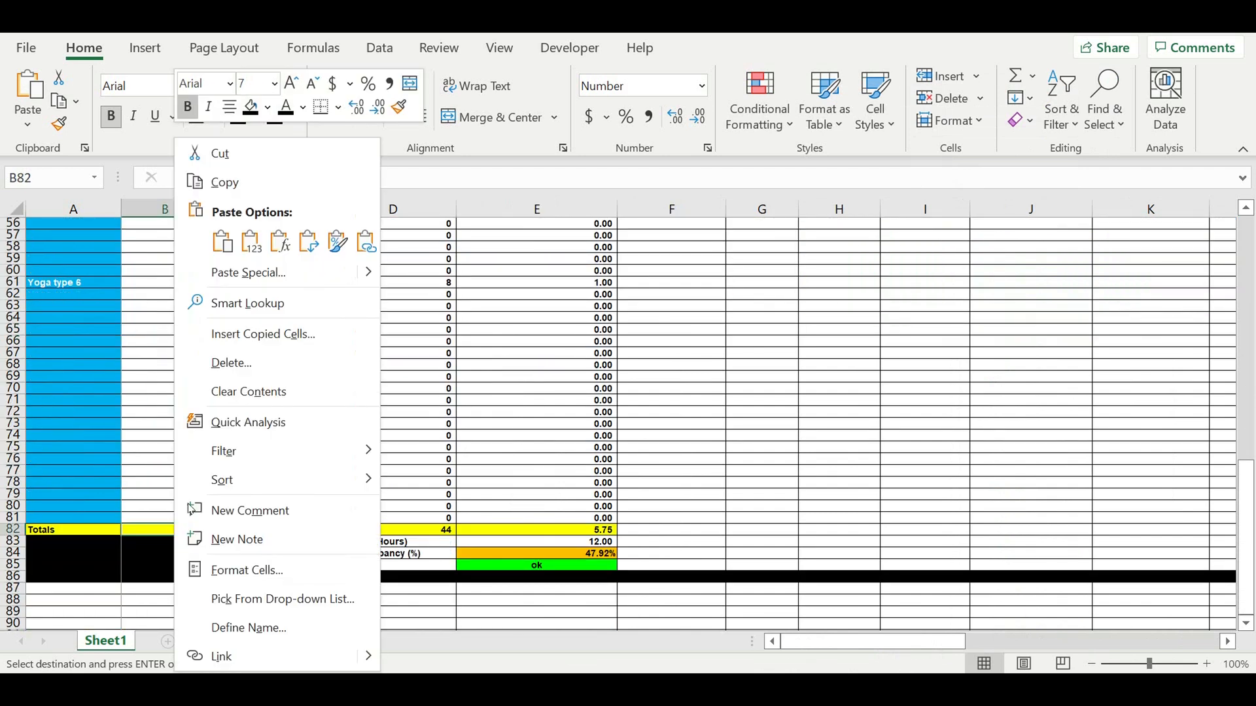
click(338, 242)
click(752, 487)
click(850, 401)
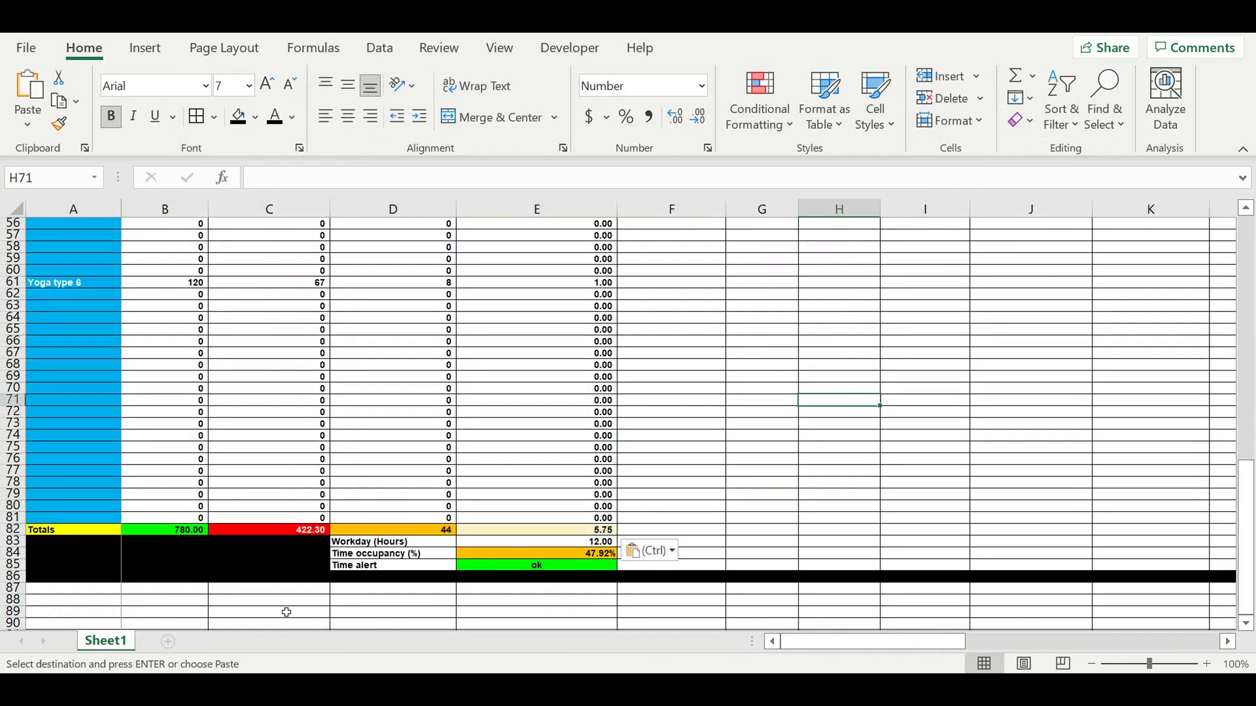
Step: Review Monday's revenue, direct expense, people and duration totals in B82:E82
click(168, 535)
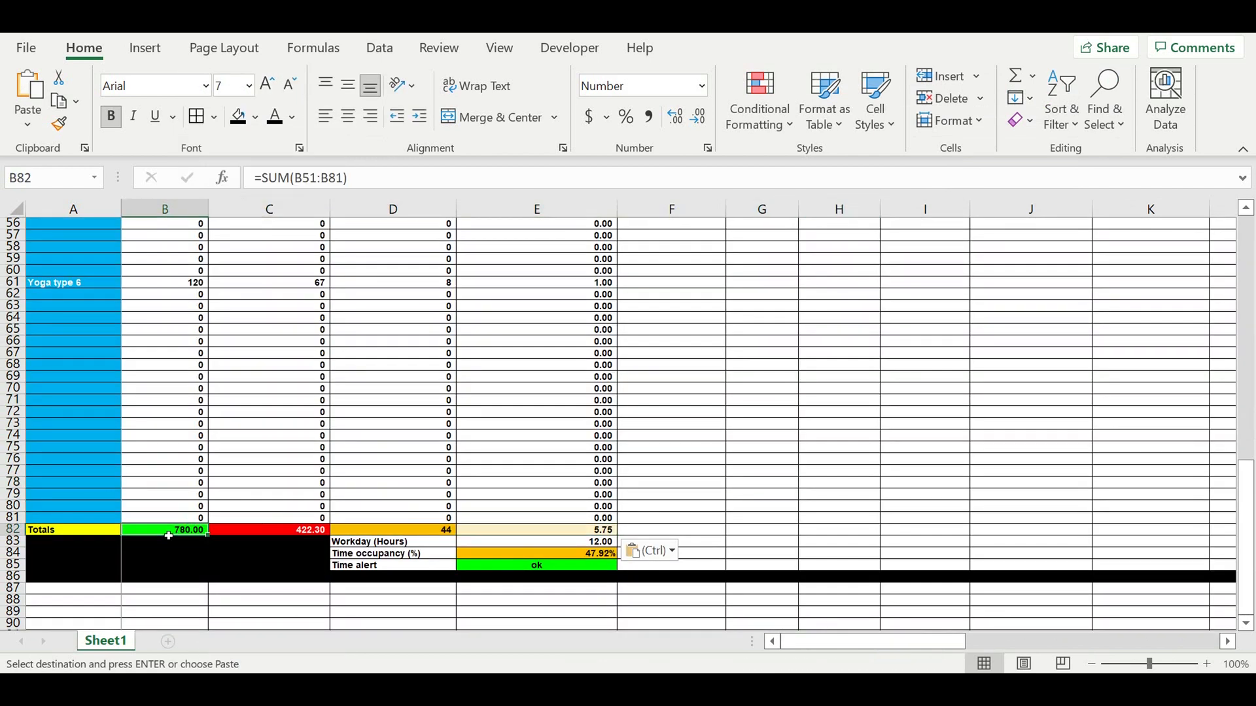
click(263, 535)
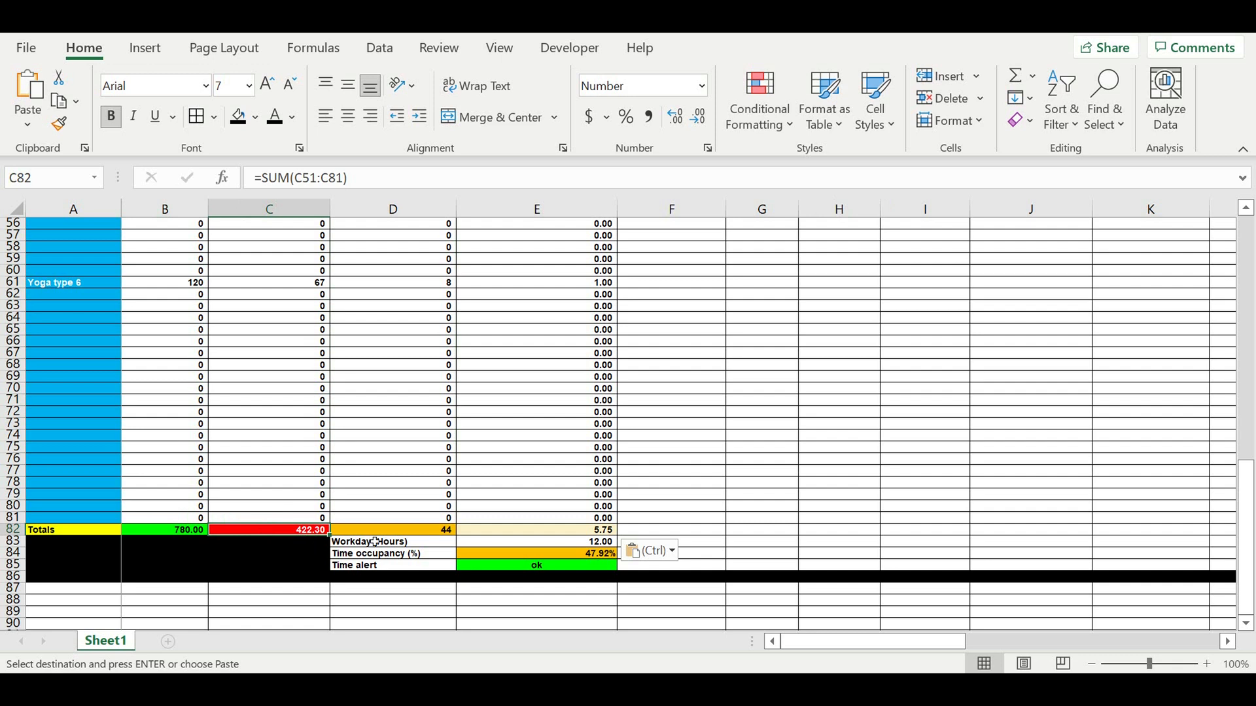
click(410, 532)
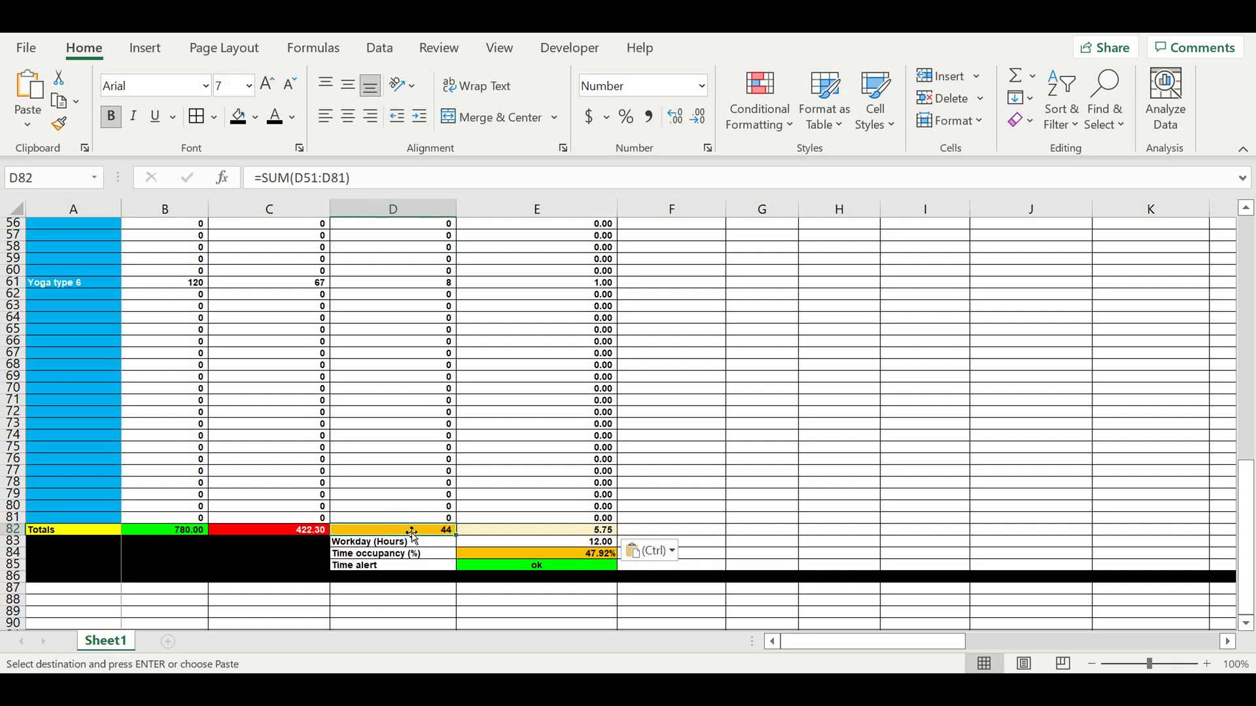
scroll(412, 533, up, 3)
scroll(410, 531, down, 2)
click(565, 566)
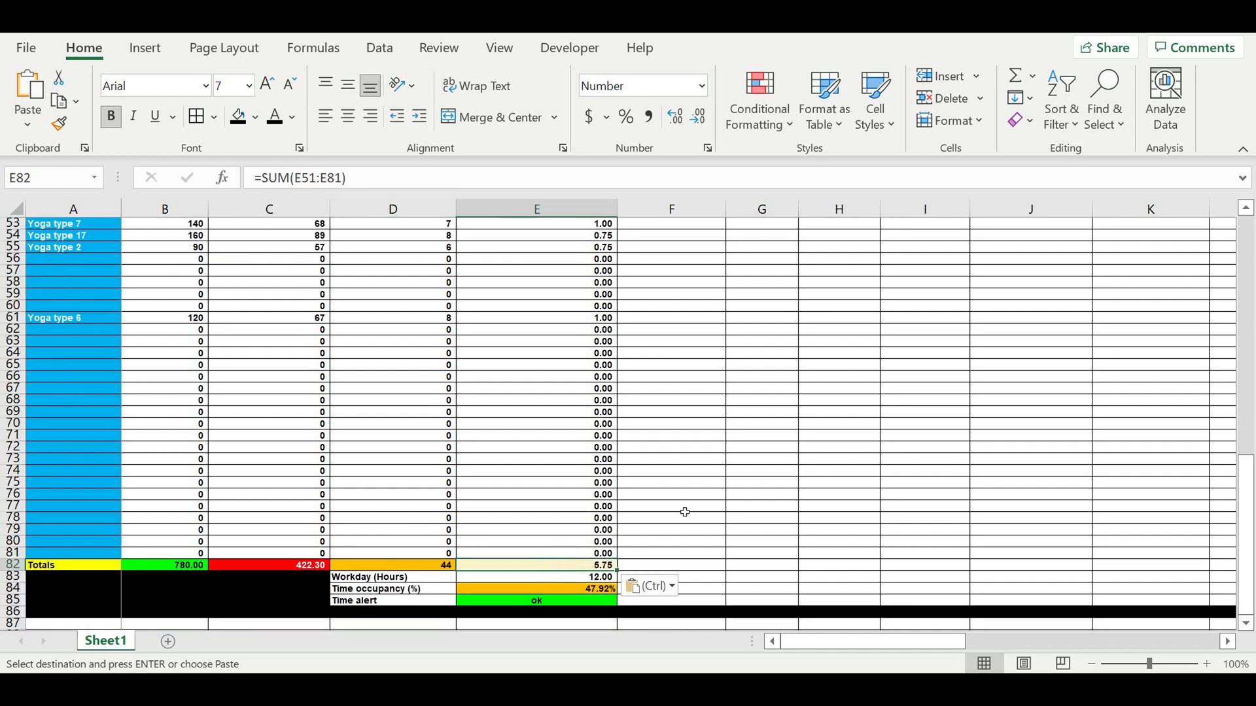
click(737, 487)
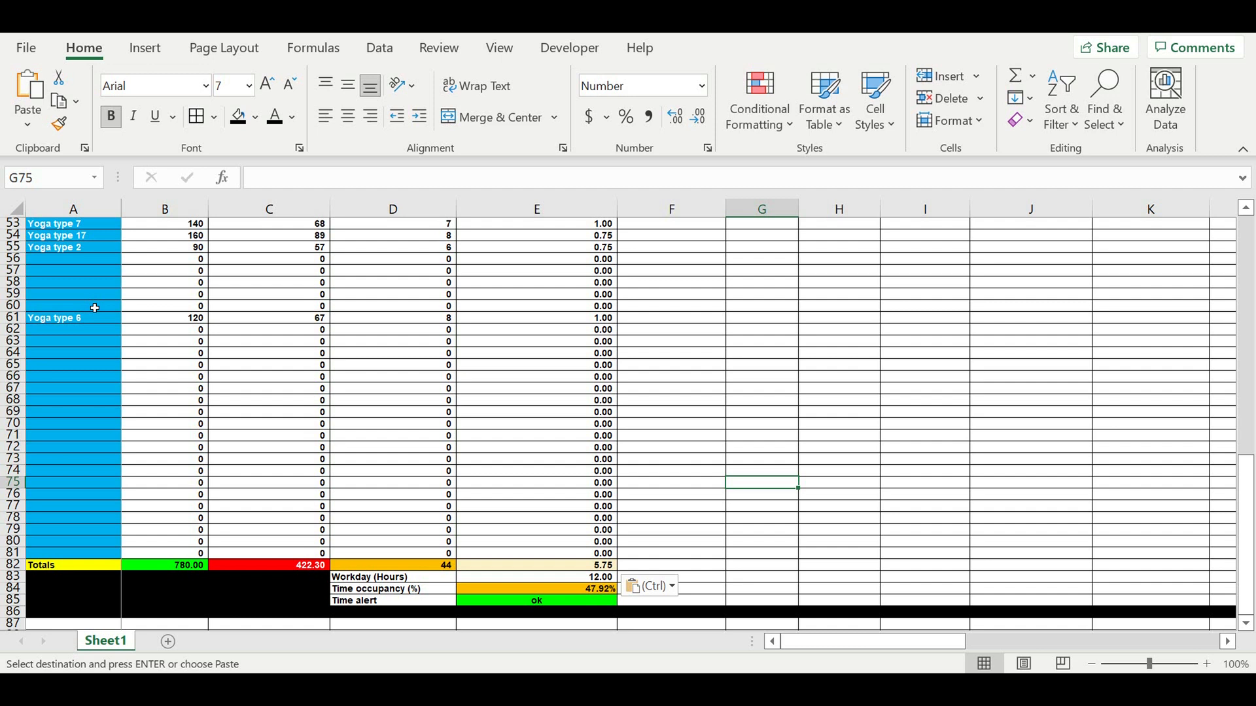
Step: Clear the scheduled class from A61 and schedule Yoga type 4 in A56
scroll(98, 309, up, 2)
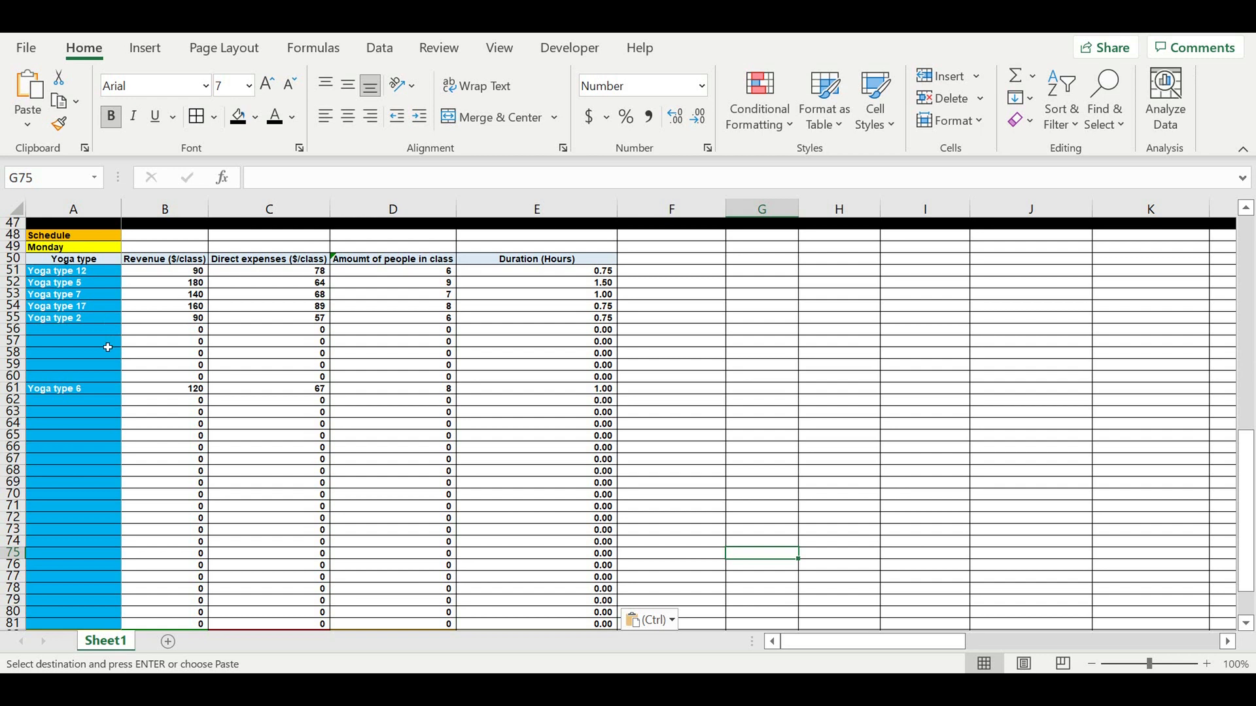
click(81, 389)
key(Escape)
click(75, 330)
click(128, 331)
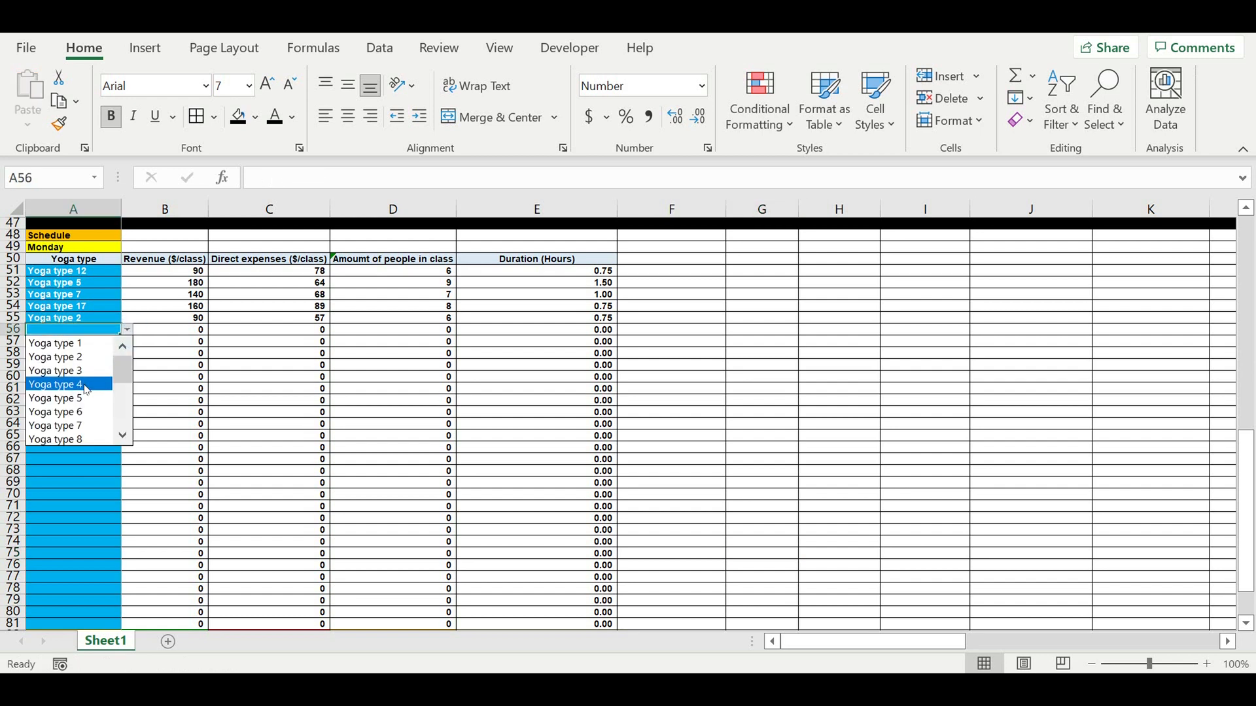
click(104, 380)
click(89, 435)
click(369, 486)
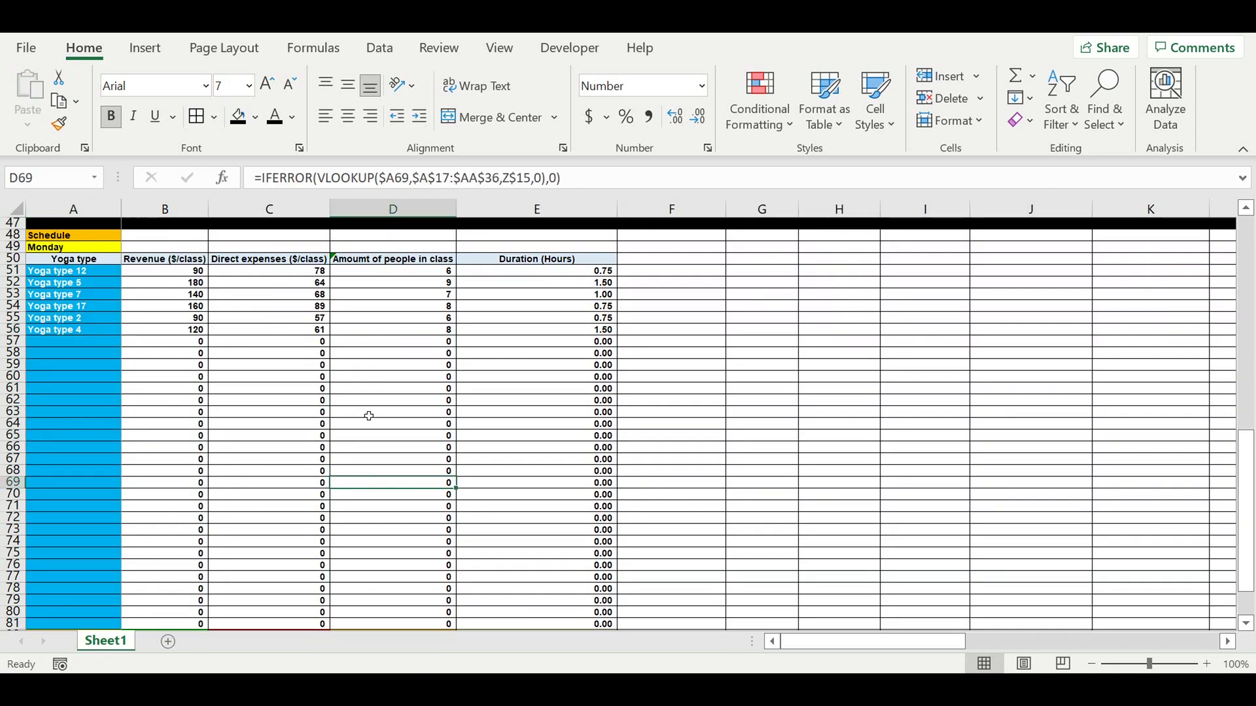
Step: Check Monday's totals, time occupancy and time alert against the classes scheduled in A51:A56
scroll(371, 416, down, 3)
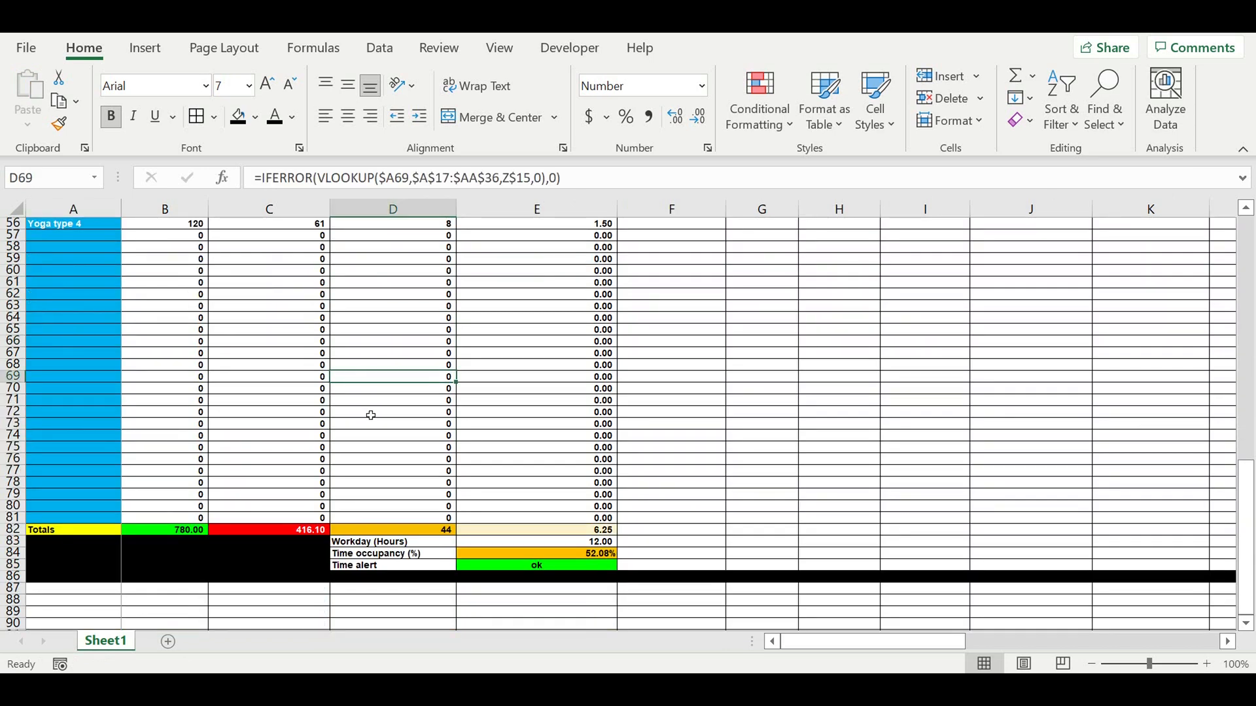
scroll(371, 412, up, 4)
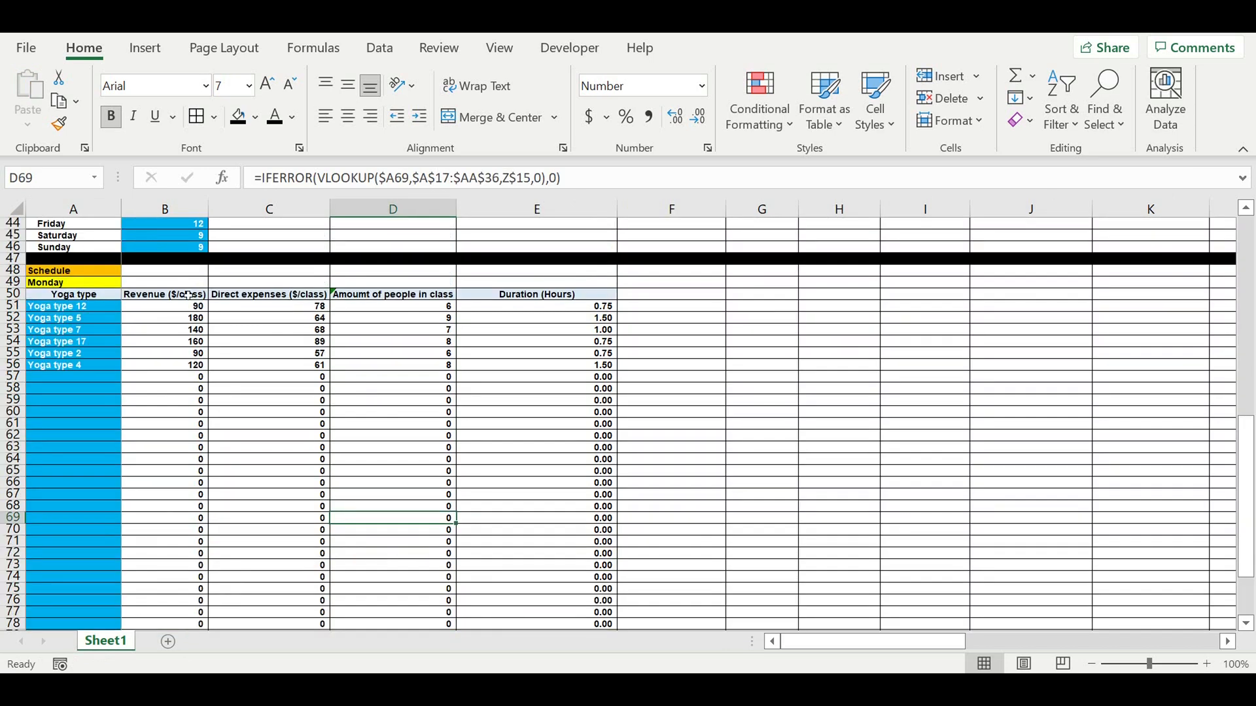
click(62, 284)
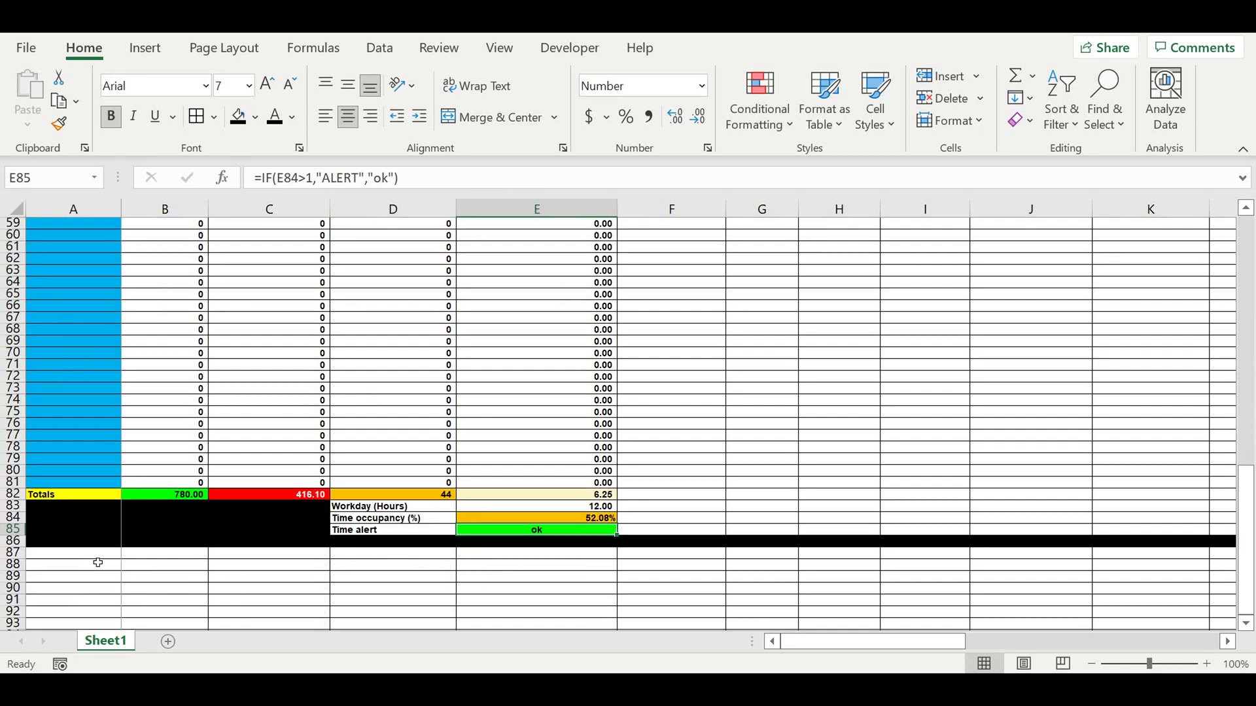
Step: Enter the section heading "Data consolidation" in A87 and the column header "Parameter" in A88
click(85, 554)
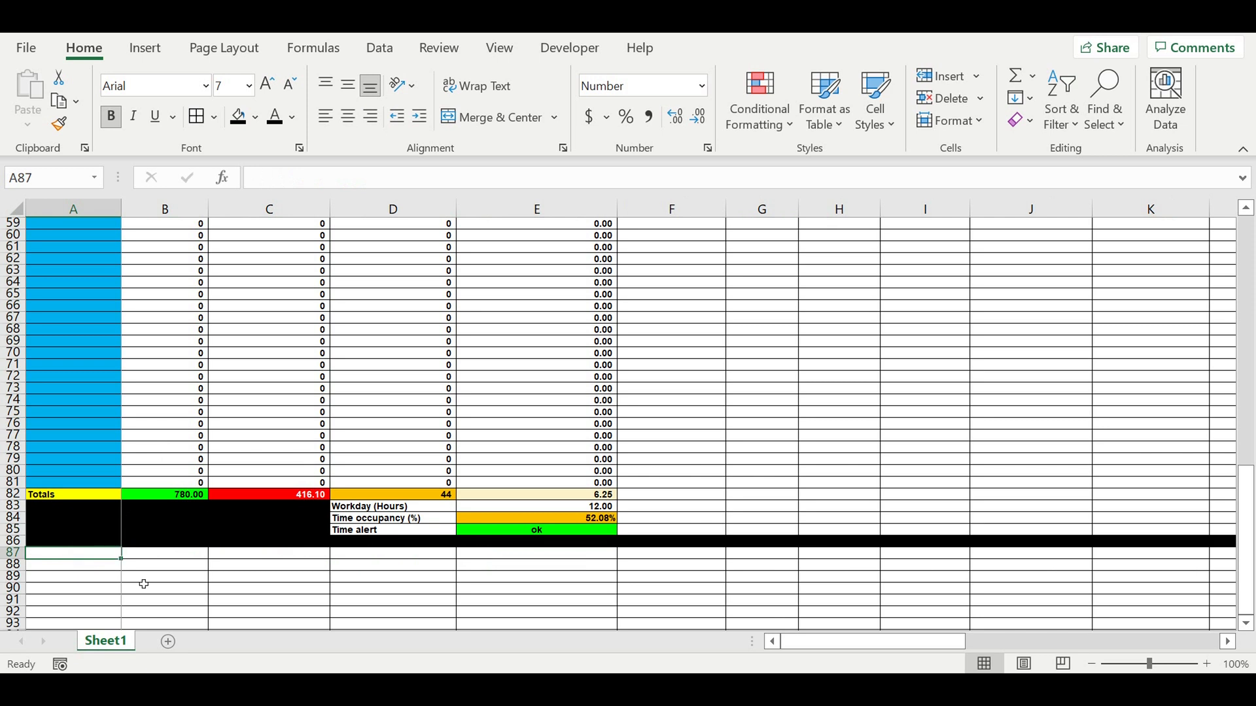
text(Data consolida)
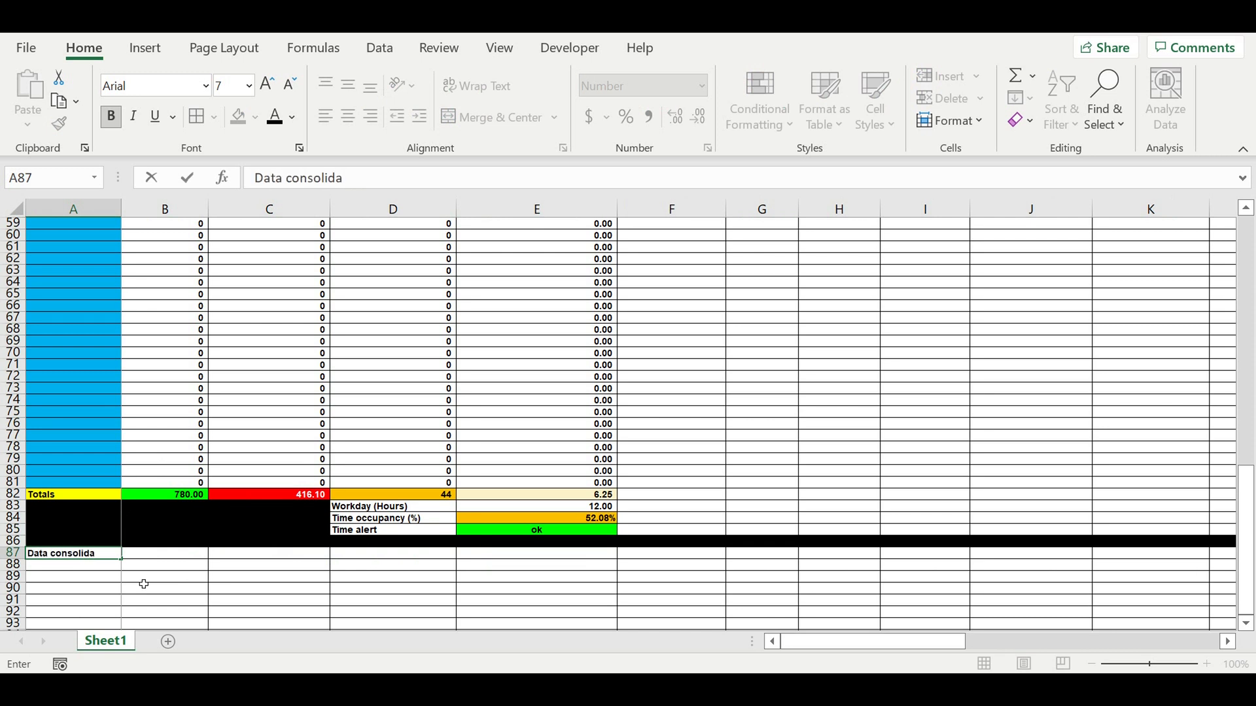
text(tion)
key(Return)
click(217, 589)
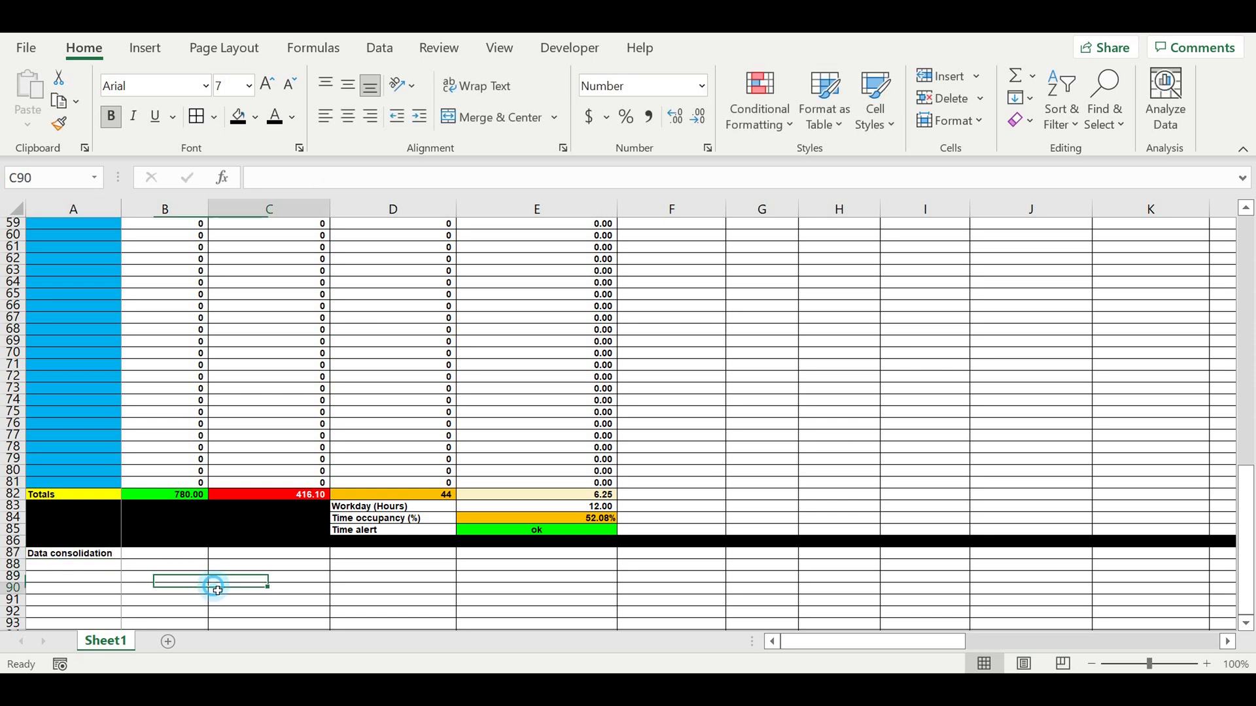
click(92, 569)
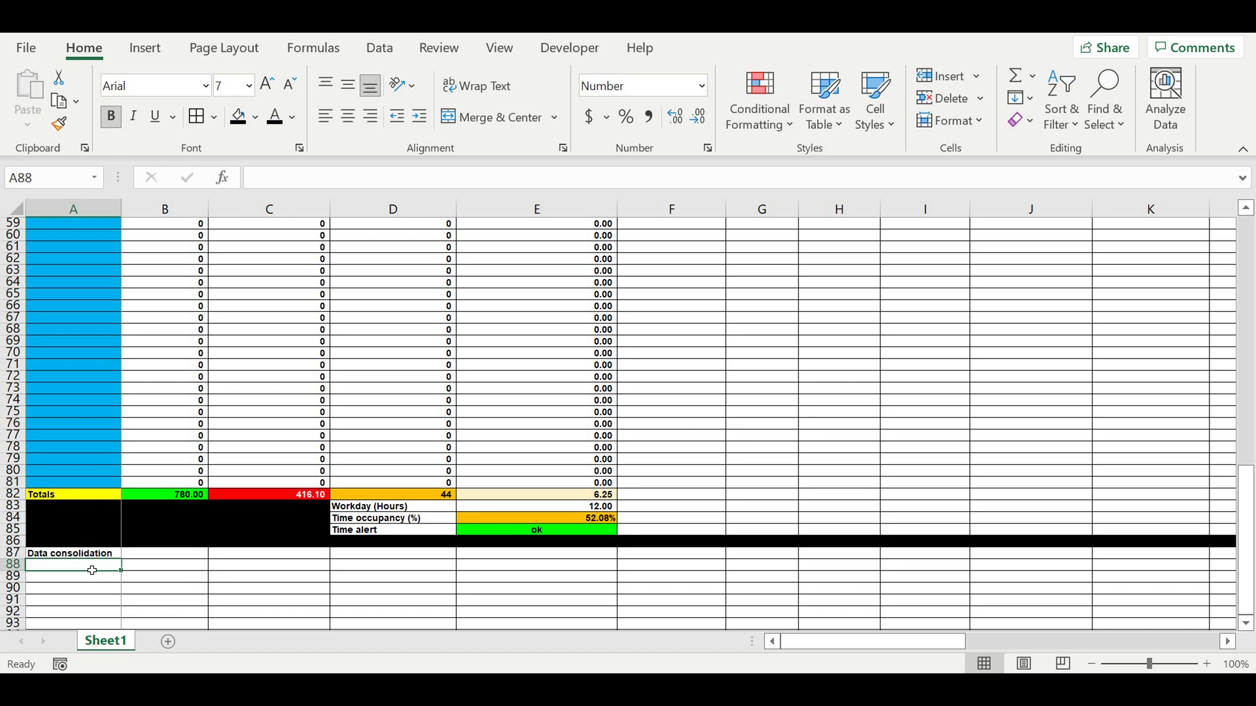
text(=)
key(BackSpace)
text(Parameter)
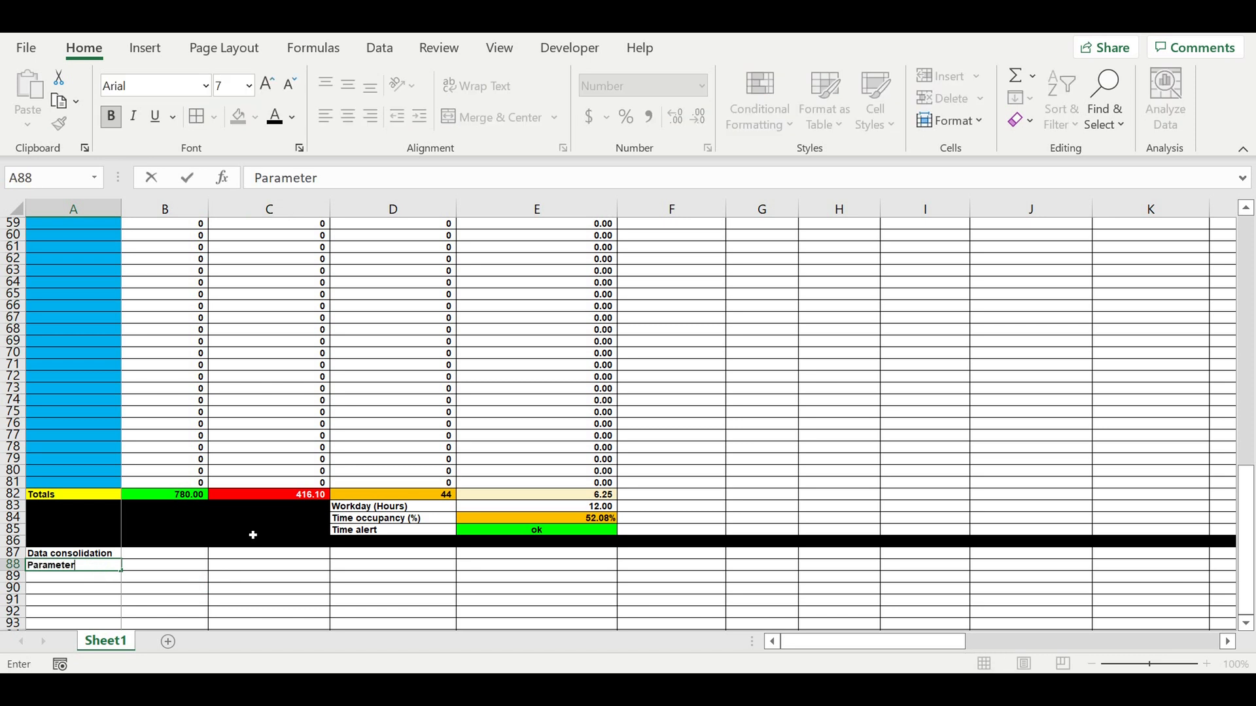
key(Return)
Step: Link A89 to the Revenue ($/class) header with the formula =B50
text(=)
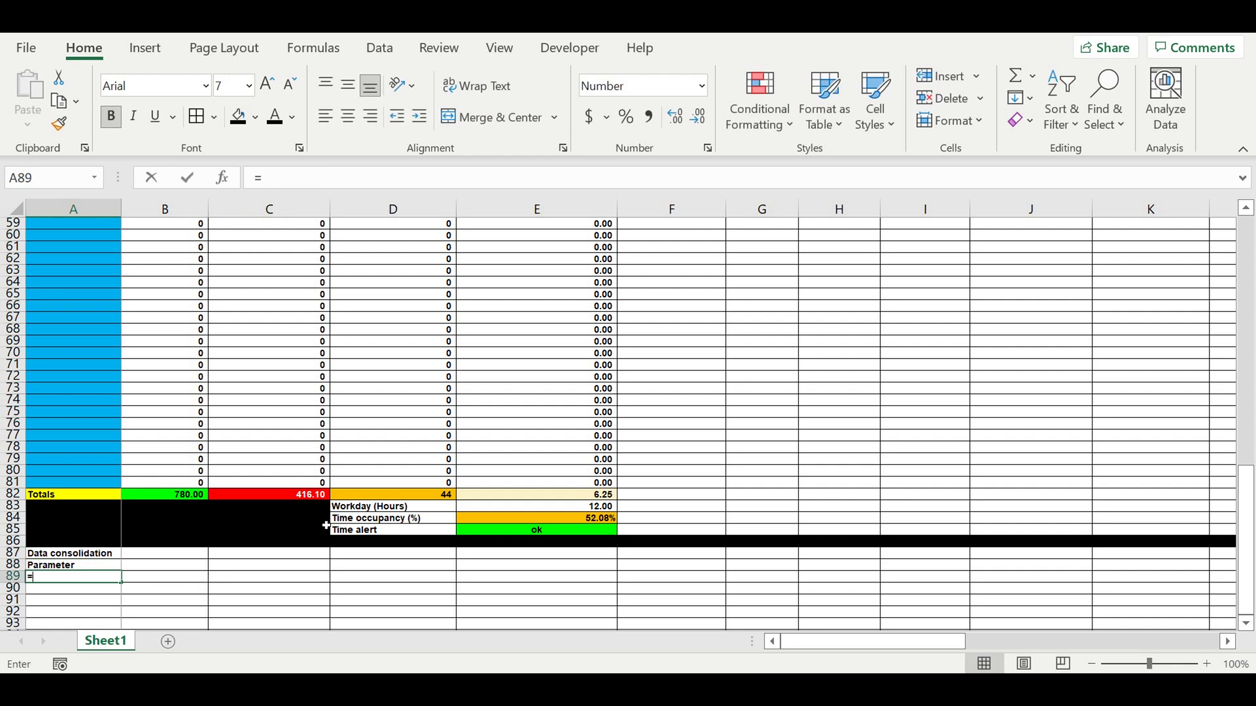
scroll(347, 482, up, 8)
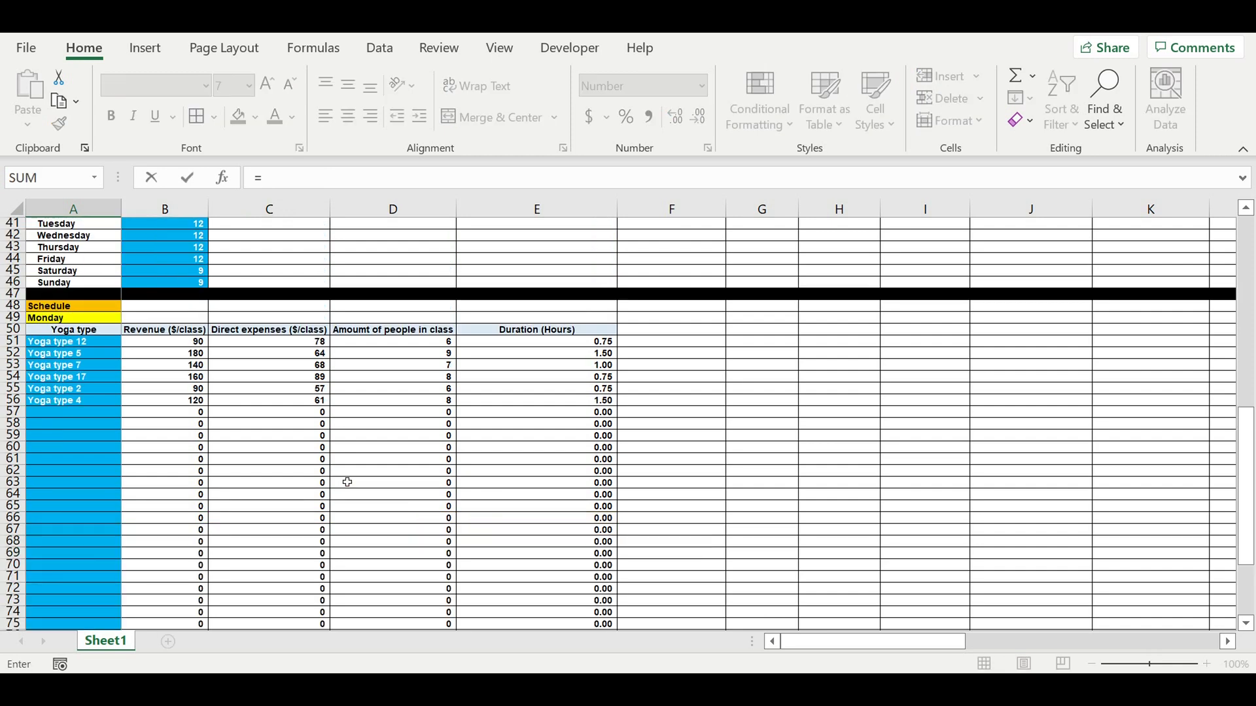
click(179, 405)
key(Return)
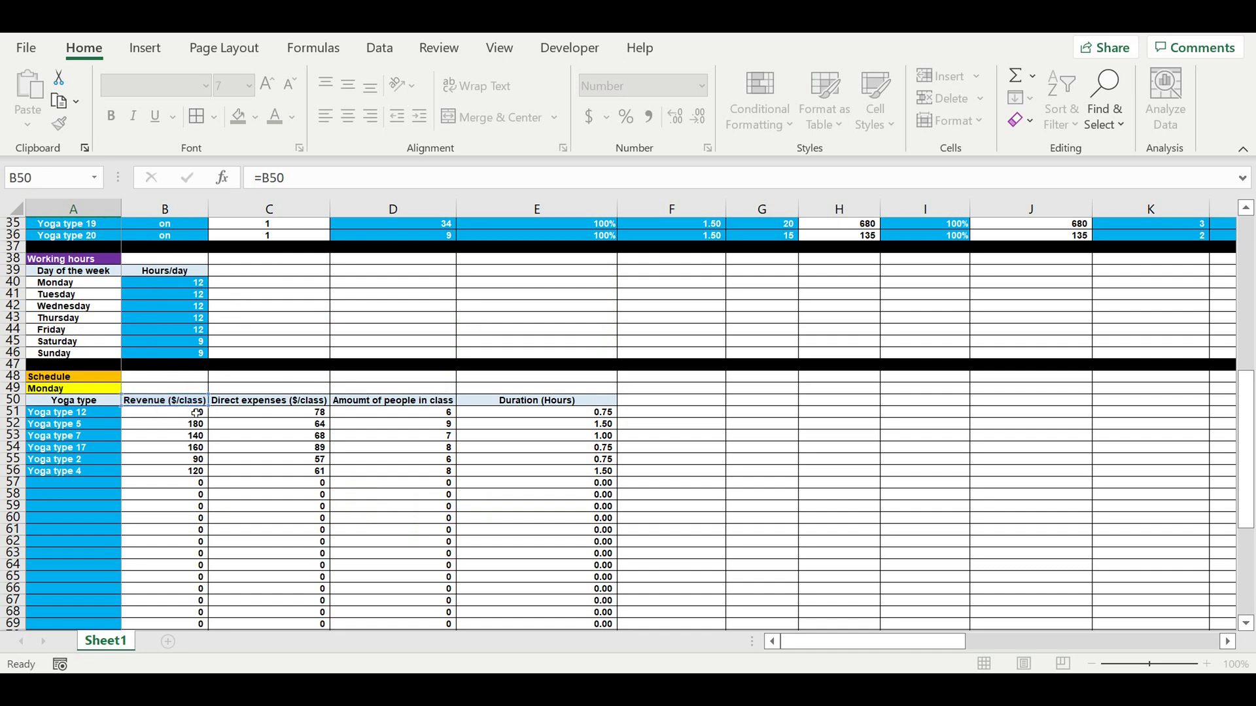
Step: Format the Data consolidation heading in A87 with a dark orange fill and white font
scroll(255, 443, down, 3)
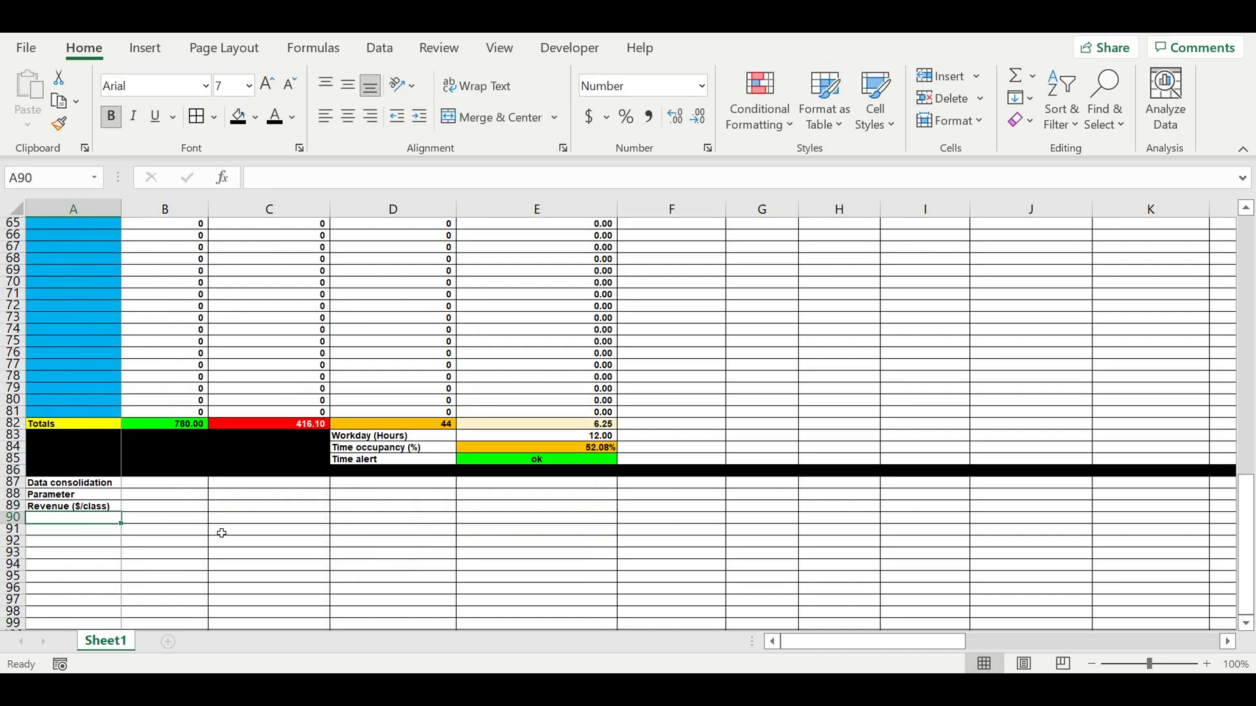
click(79, 485)
click(255, 117)
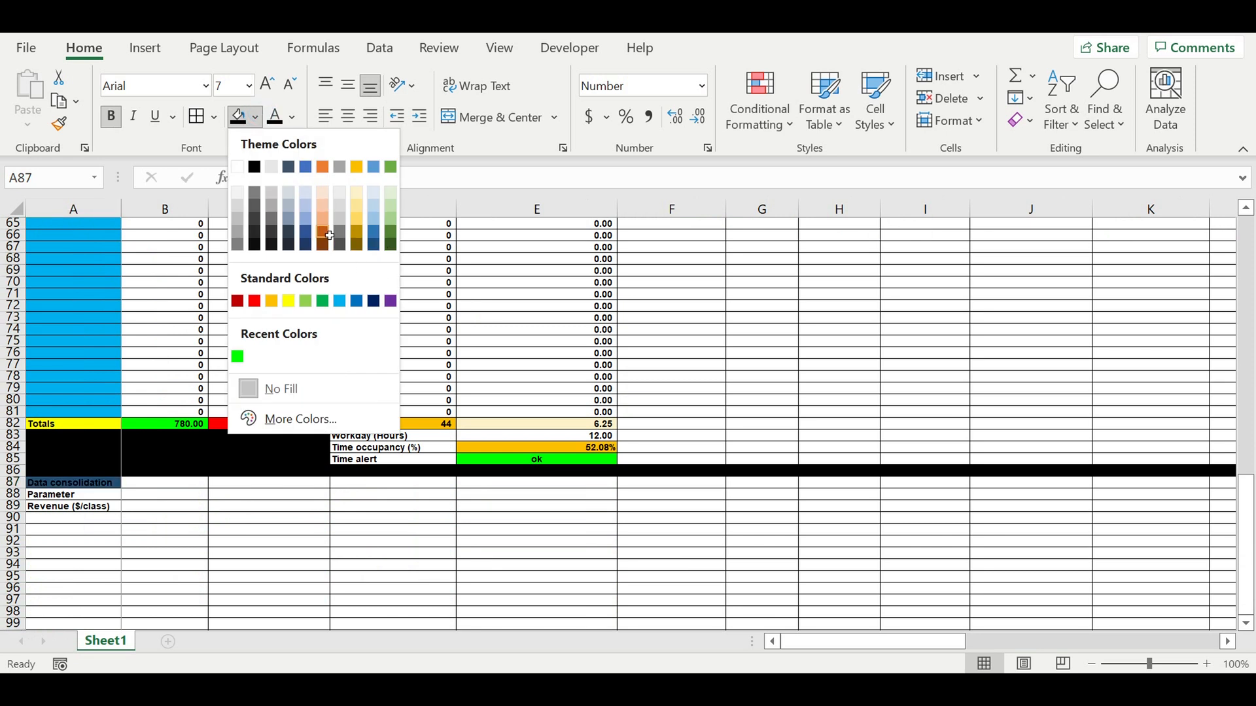
click(323, 232)
click(288, 121)
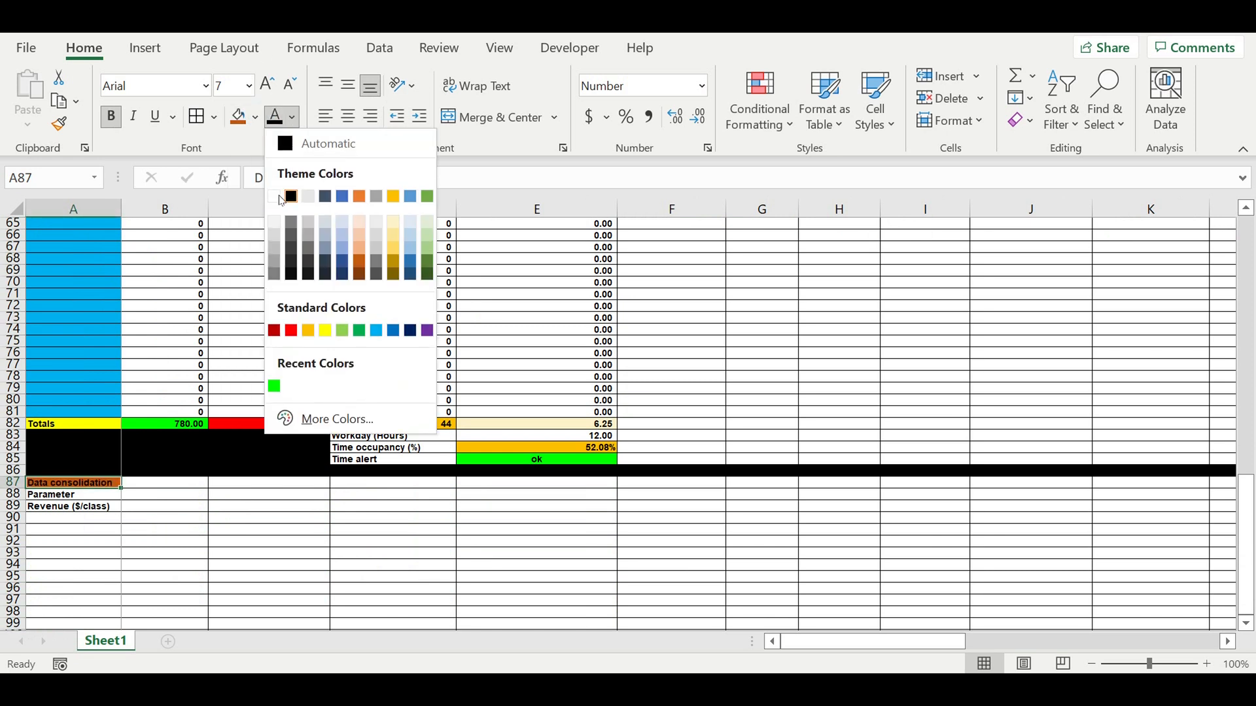
click(278, 194)
click(174, 520)
Step: Centre the Parameter header in A88 and give it a light blue fill
click(88, 497)
click(347, 117)
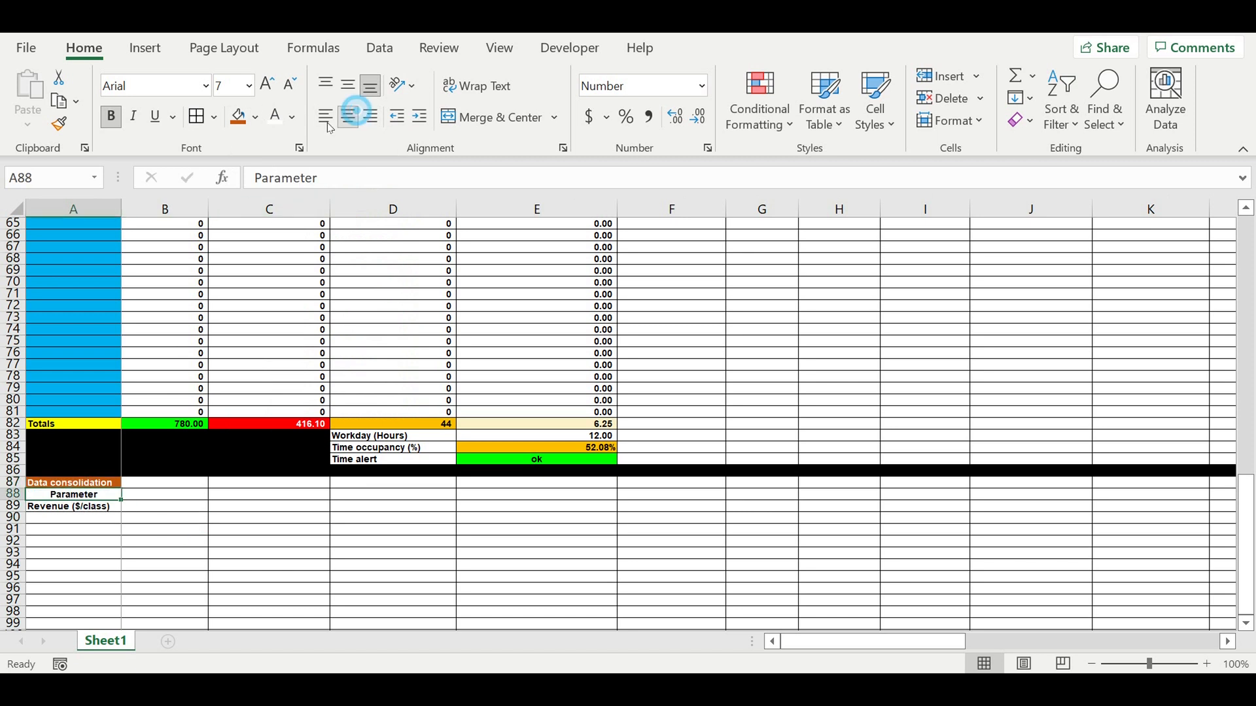
click(255, 117)
click(371, 191)
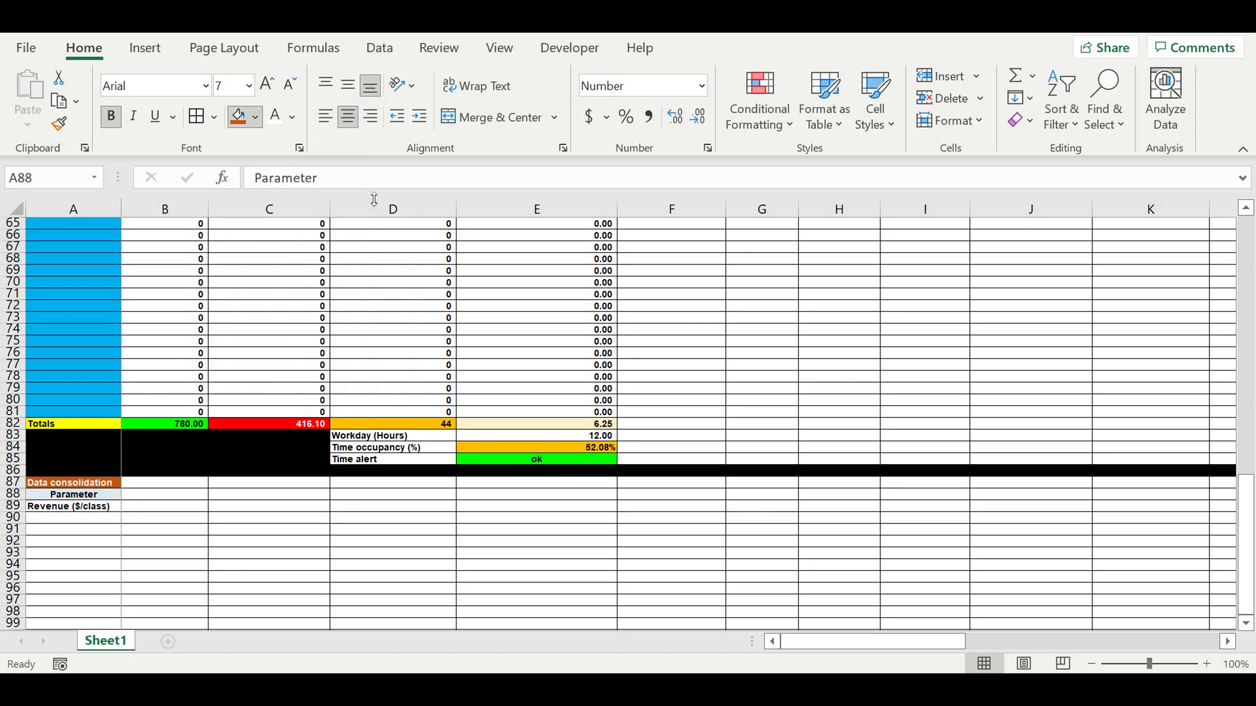
Step: Fill the A89 header link across to D89 for direct expenses, amount of people and duration
click(90, 510)
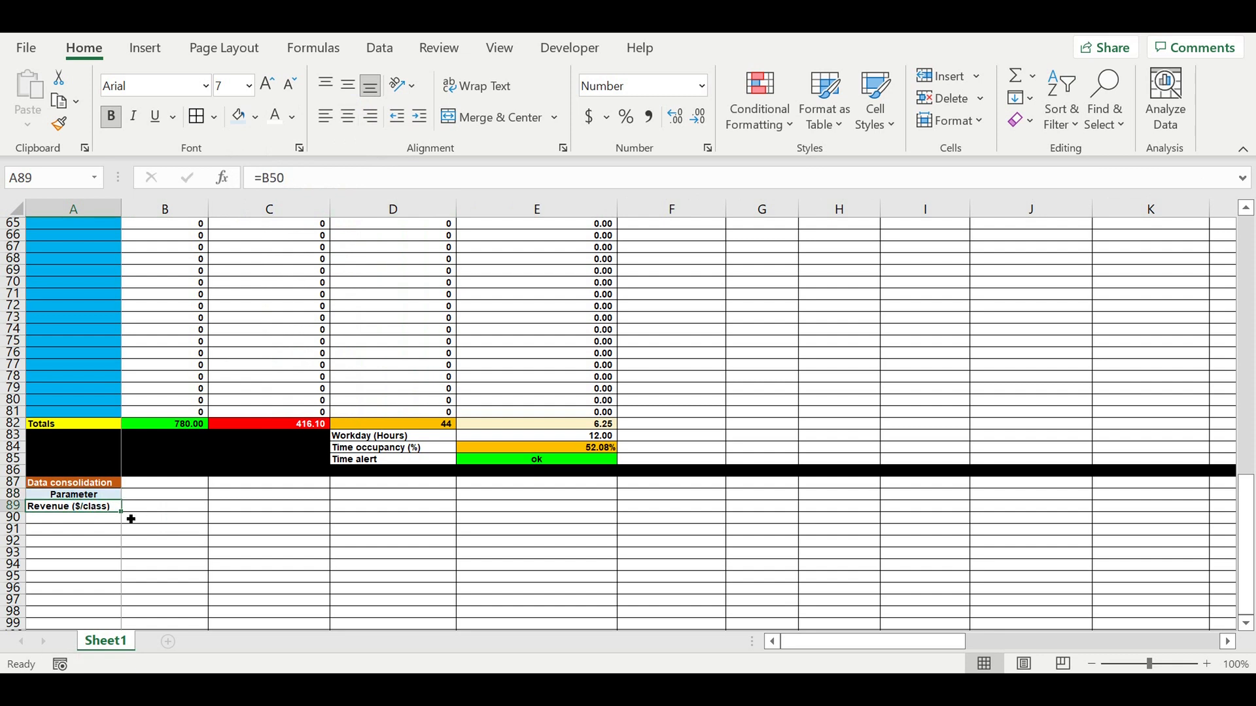
drag(127, 519, 457, 520)
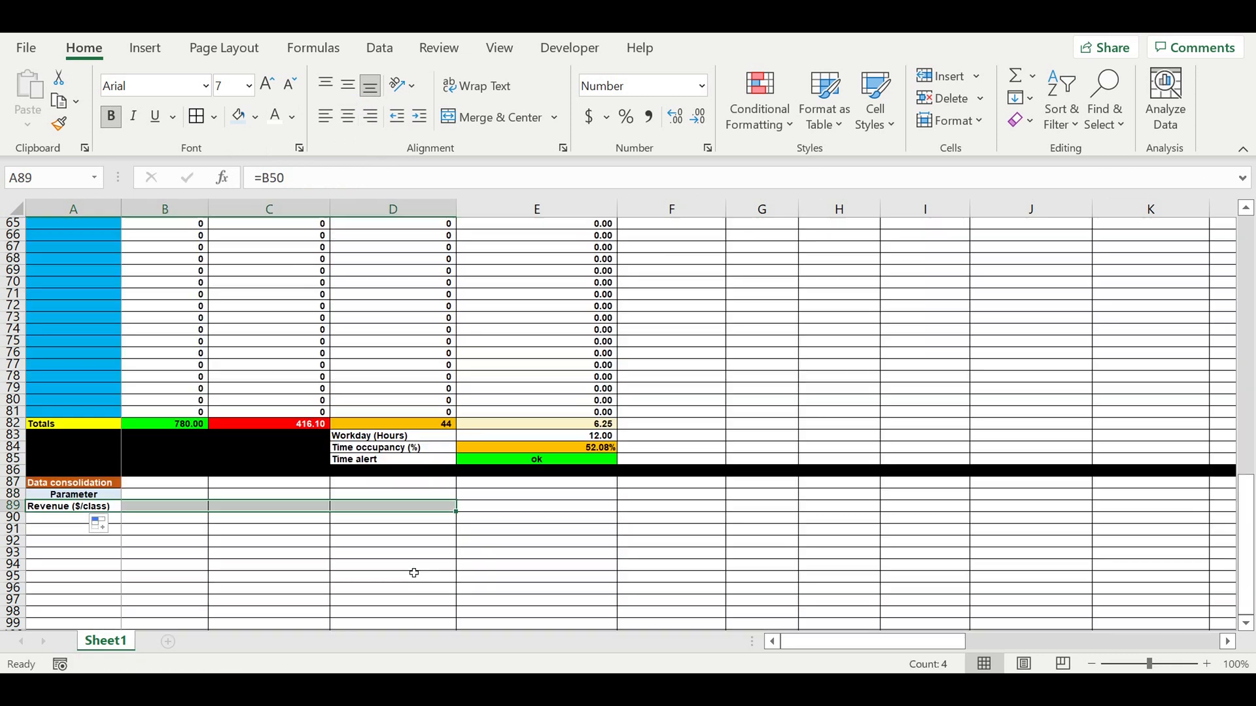
click(338, 567)
Step: Rearrange the direct expenses, amount of people and duration labels from B89:D89 into a vertical list in A90:A92
drag(167, 506, 382, 507)
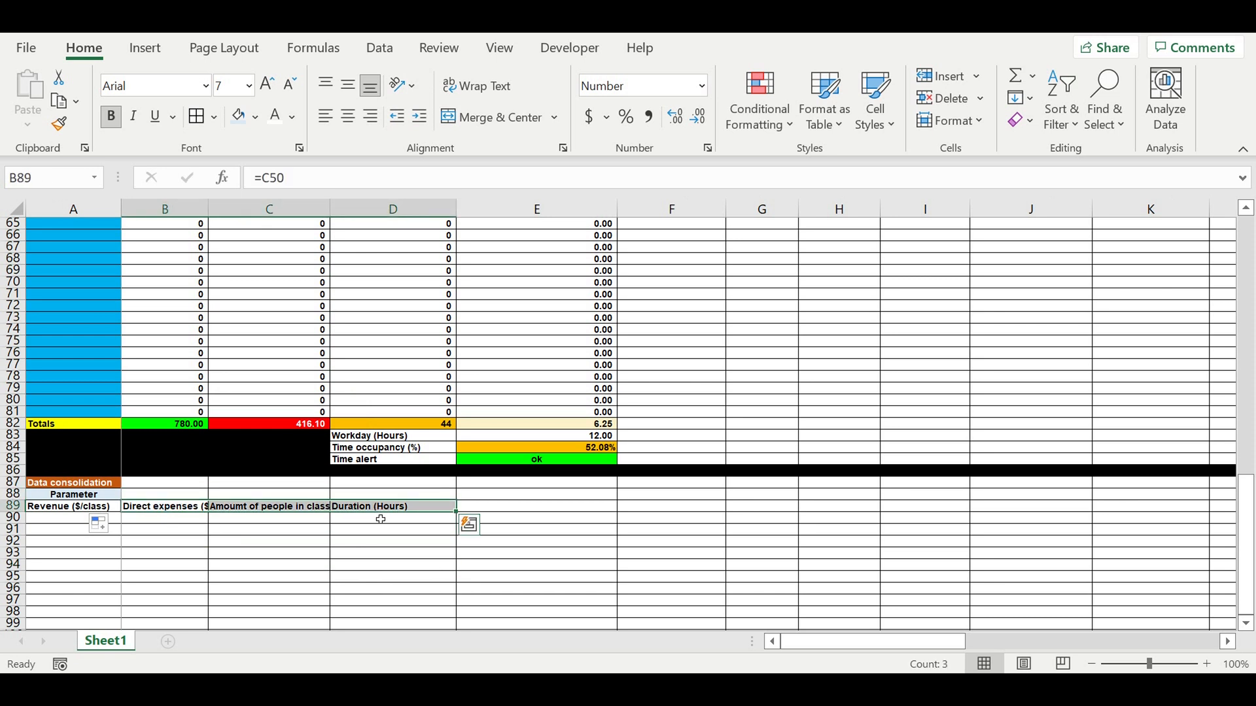
key(ctrl+c)
click(57, 520)
key(ctrl+v)
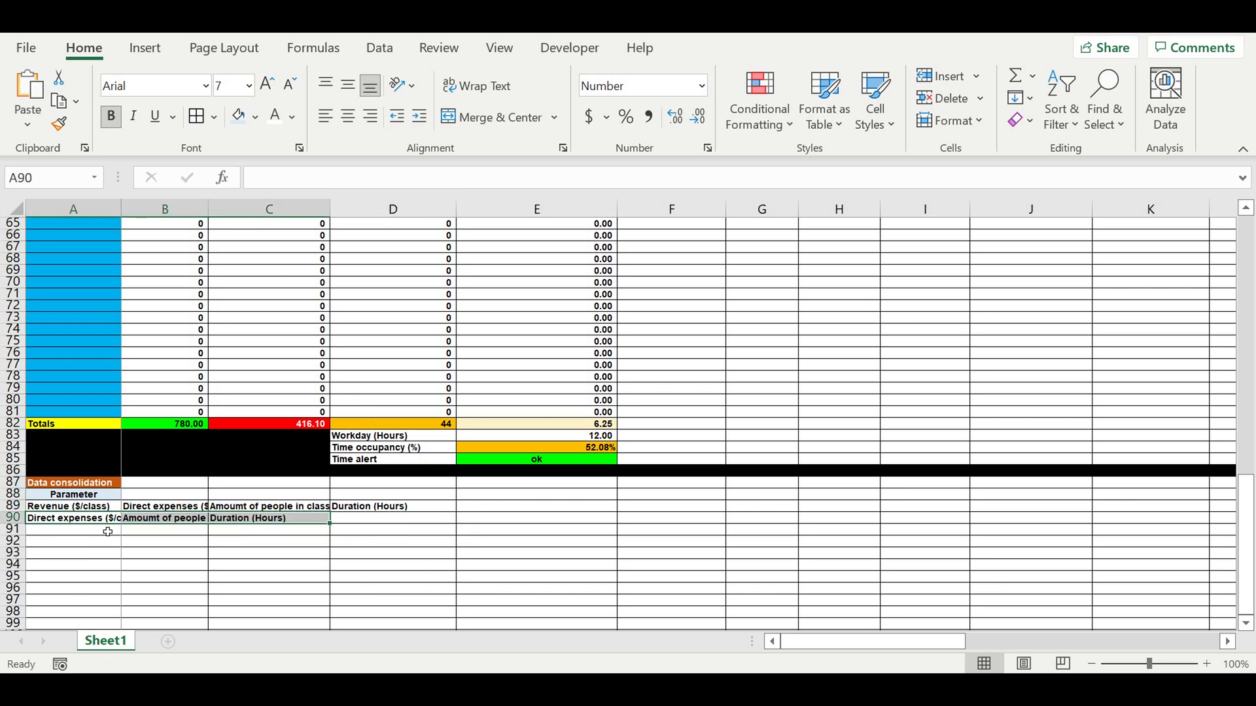
drag(172, 520, 258, 521)
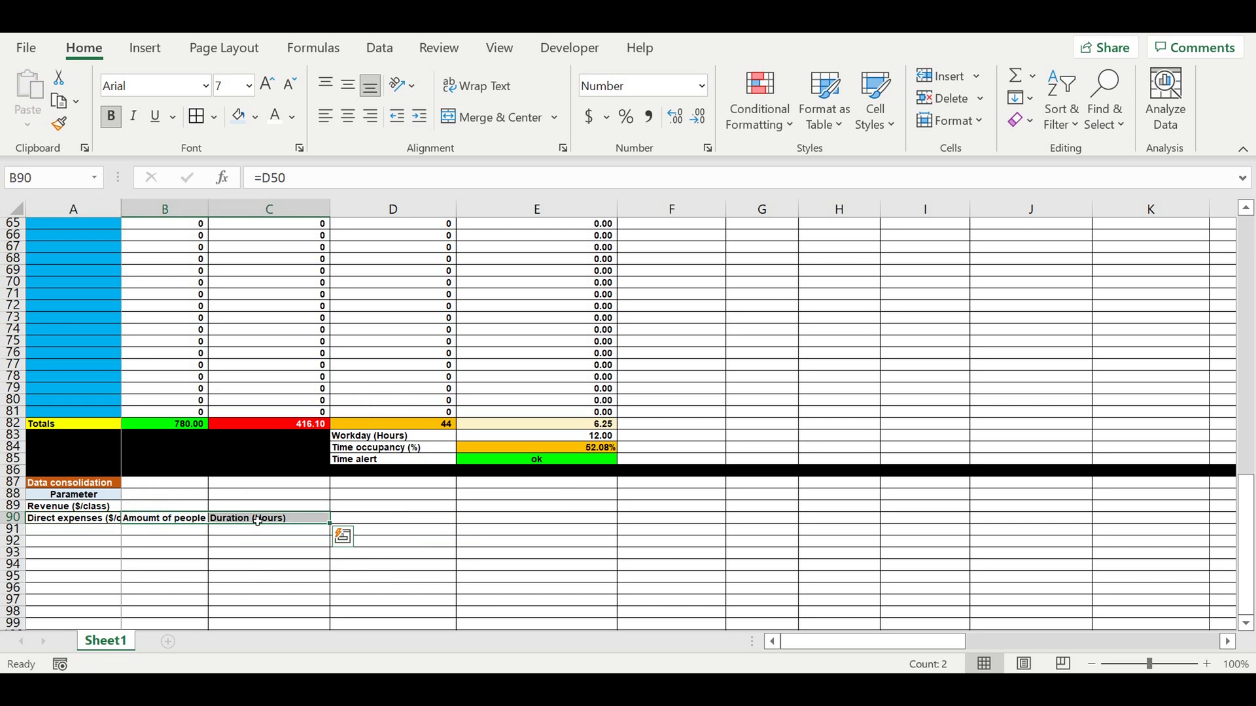
key(ctrl+x)
click(52, 531)
key(ctrl+v)
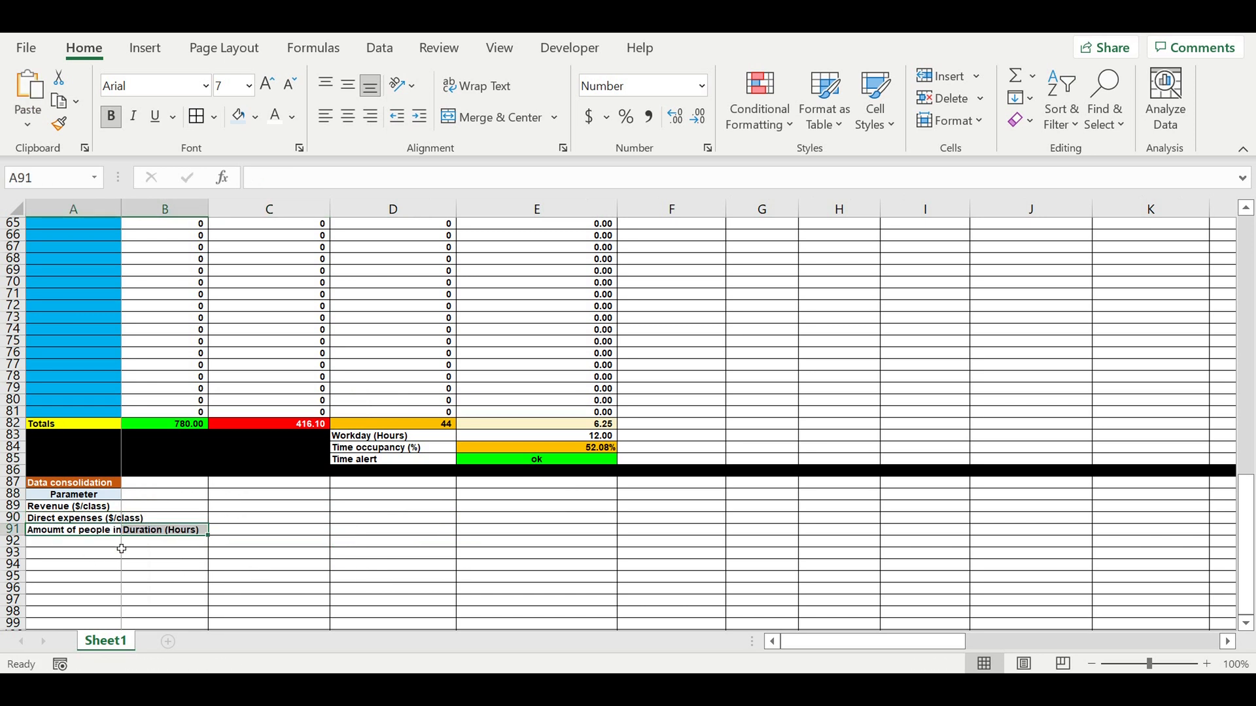
click(163, 532)
key(ctrl+x)
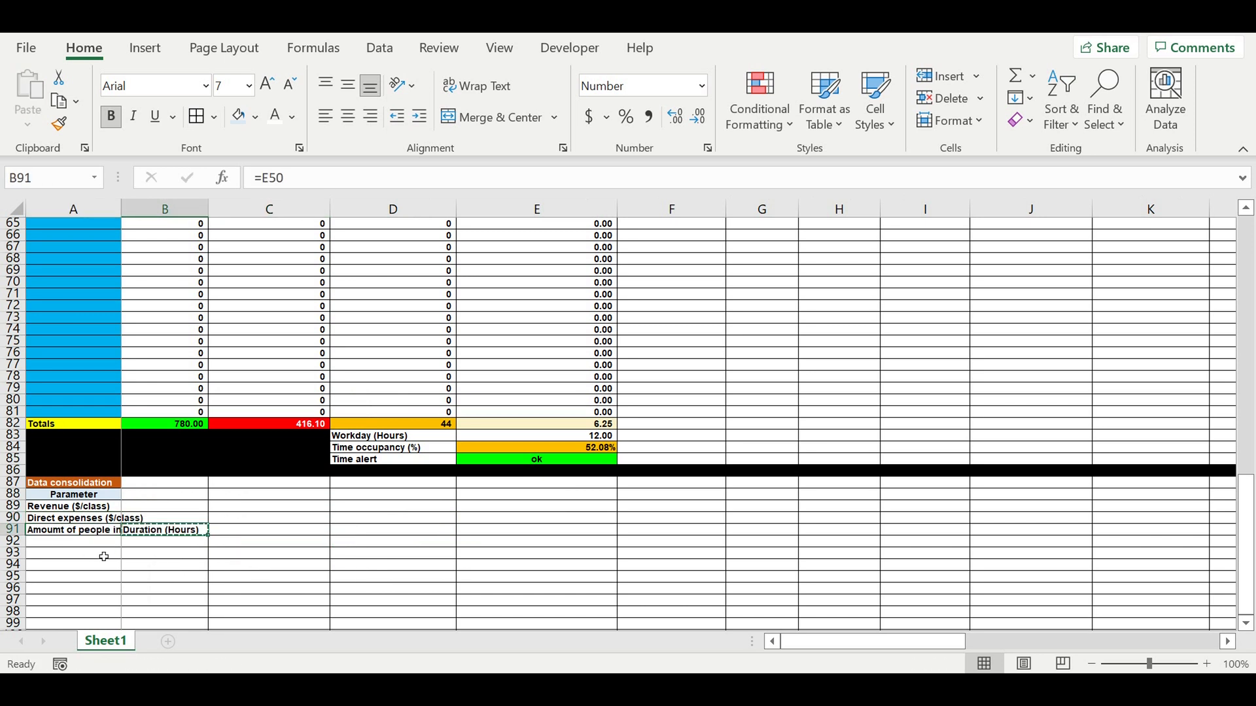
click(67, 545)
key(ctrl+v)
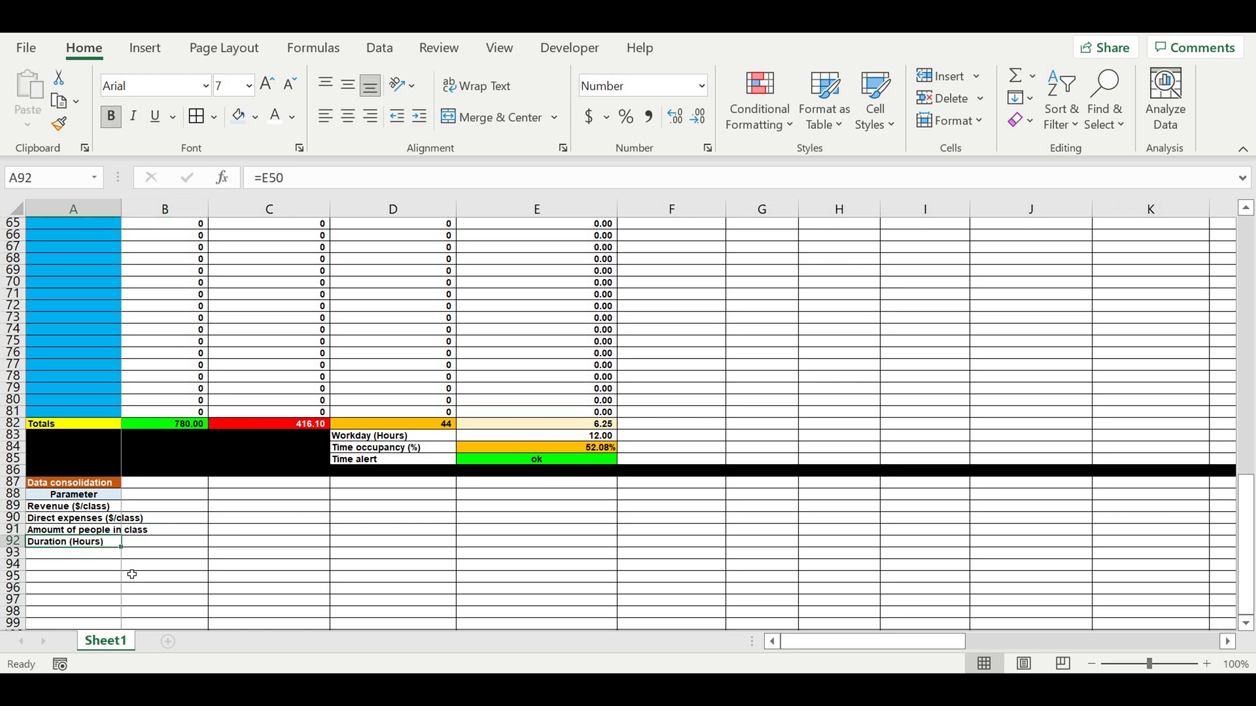
Step: Link B89 to the revenue total with =B82 and B90 to the direct expenses total with =C82
click(72, 565)
click(198, 532)
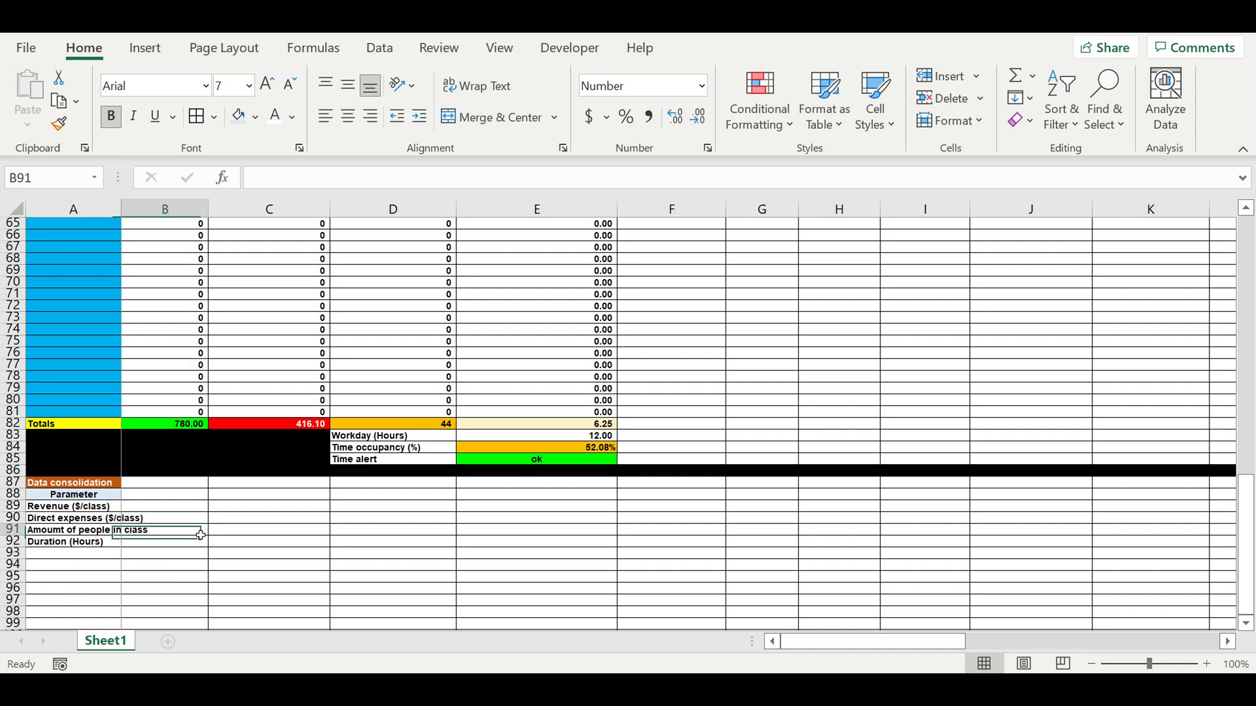
double_click(157, 508)
text(=)
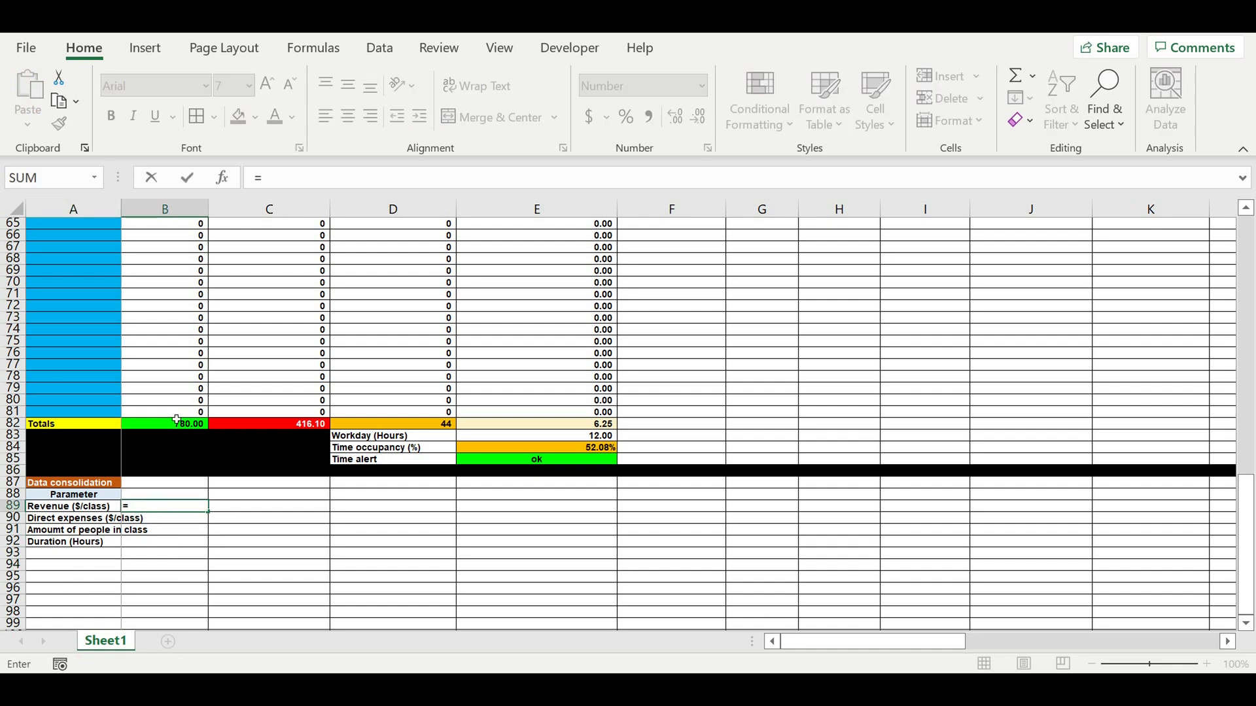
click(175, 426)
key(Return)
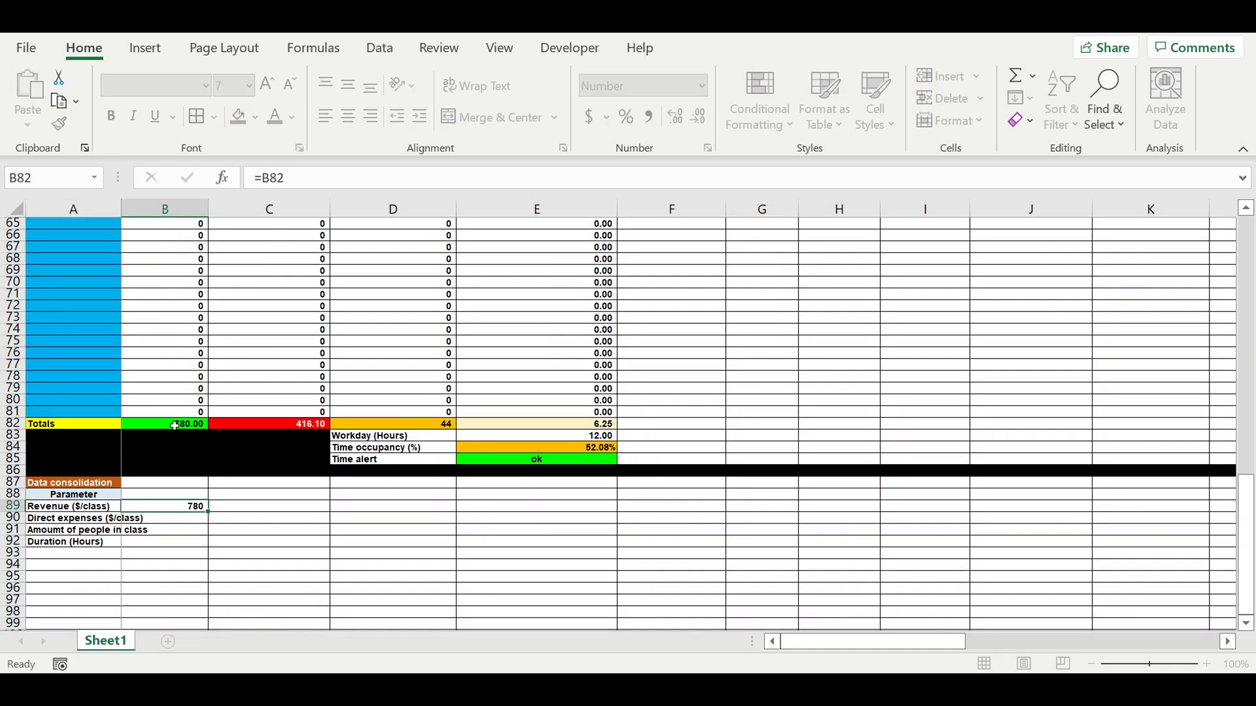
text(=)
click(270, 426)
key(Return)
Step: Link B91 to the amount of people total with =D82 and B92 to the duration total with =E82
text(=)
click(383, 425)
key(Return)
text(=)
click(587, 427)
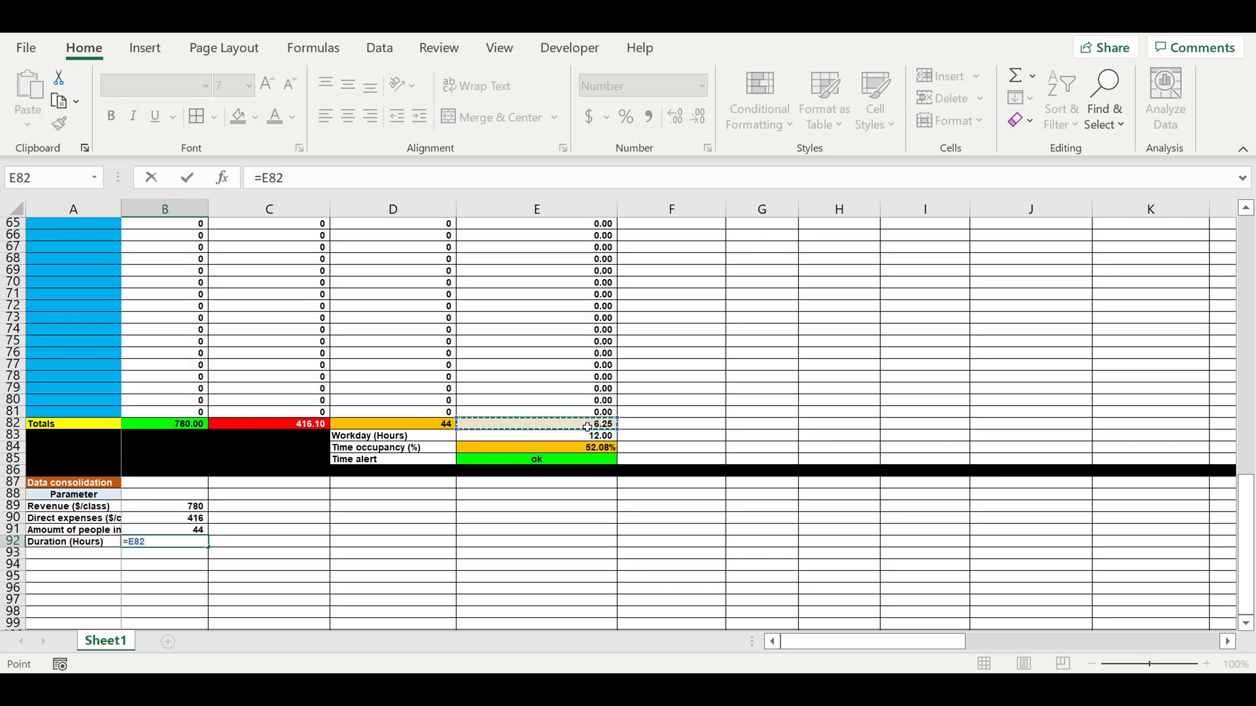
key(Return)
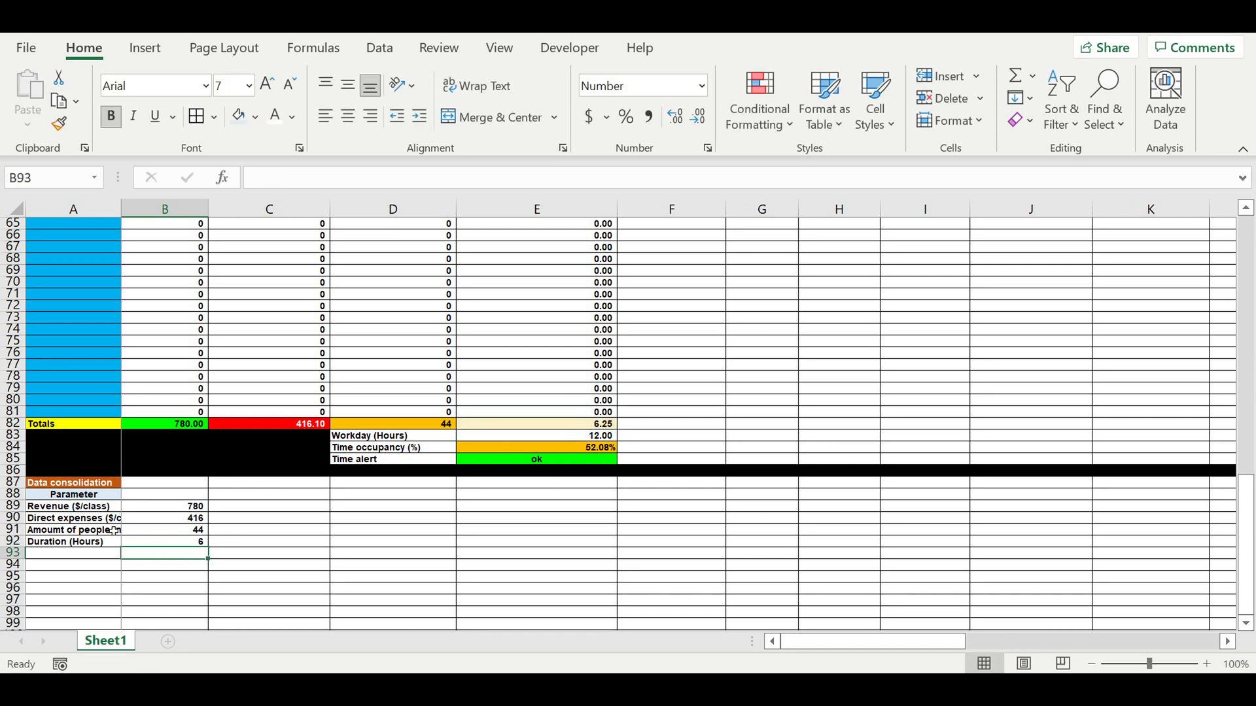
Step: Add a time occupancy row, linking the label in A93 with =D84 and the value in B93 with =E84
click(50, 560)
text(=)
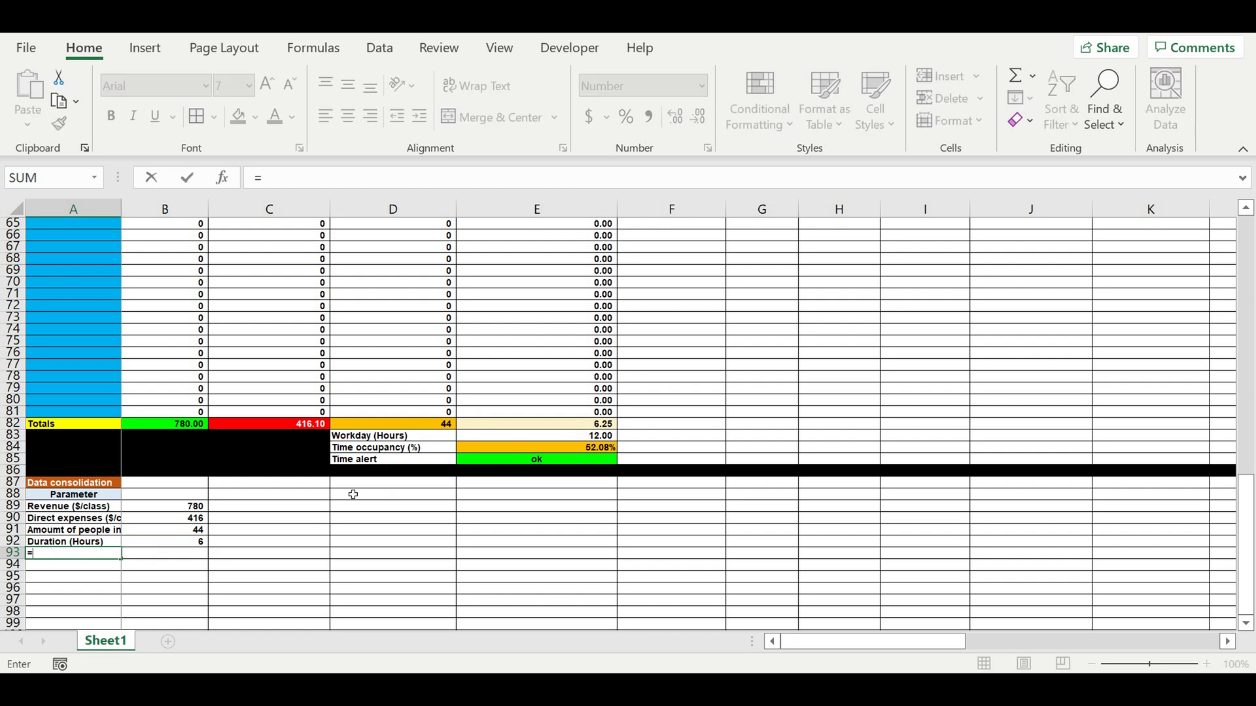
click(394, 453)
key(Return)
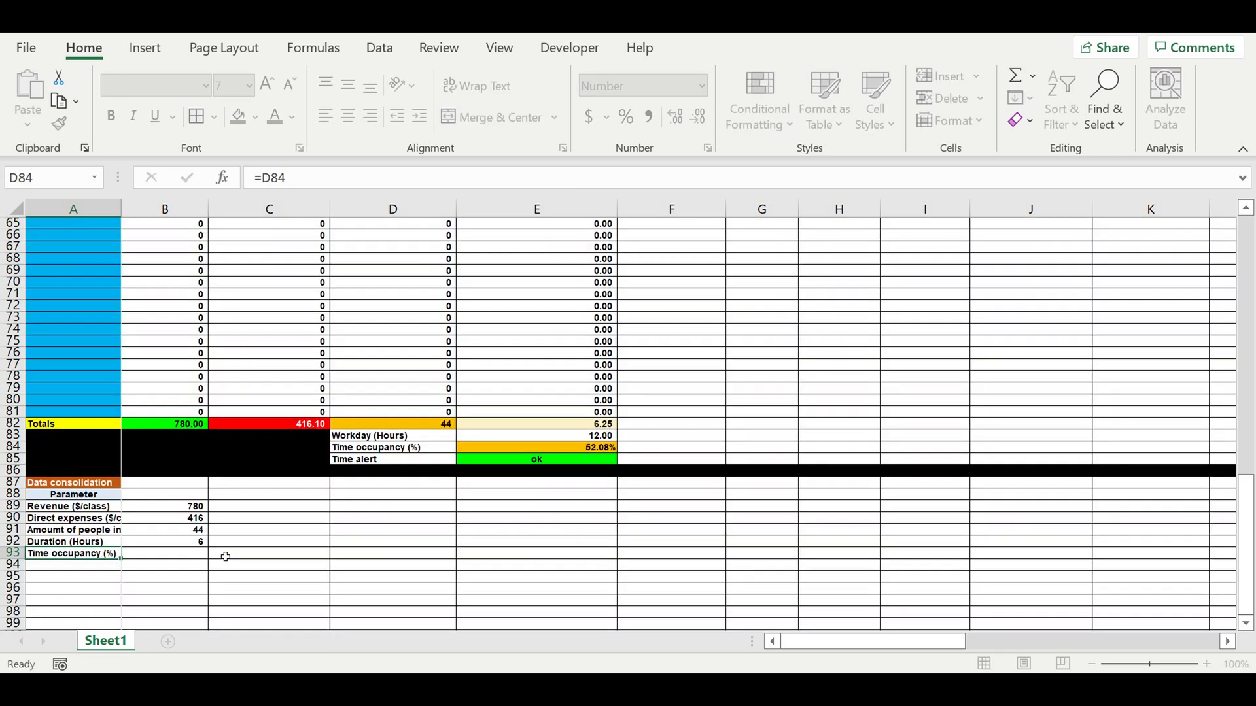
click(181, 561)
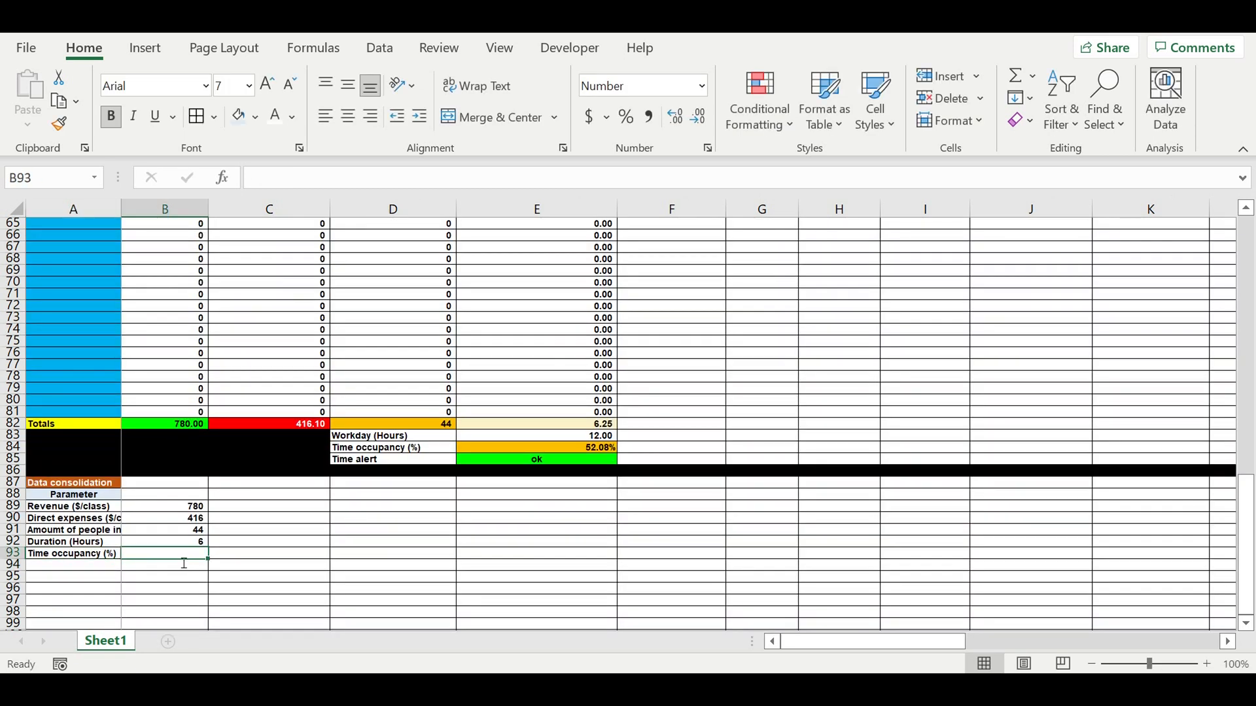
text(=)
click(568, 452)
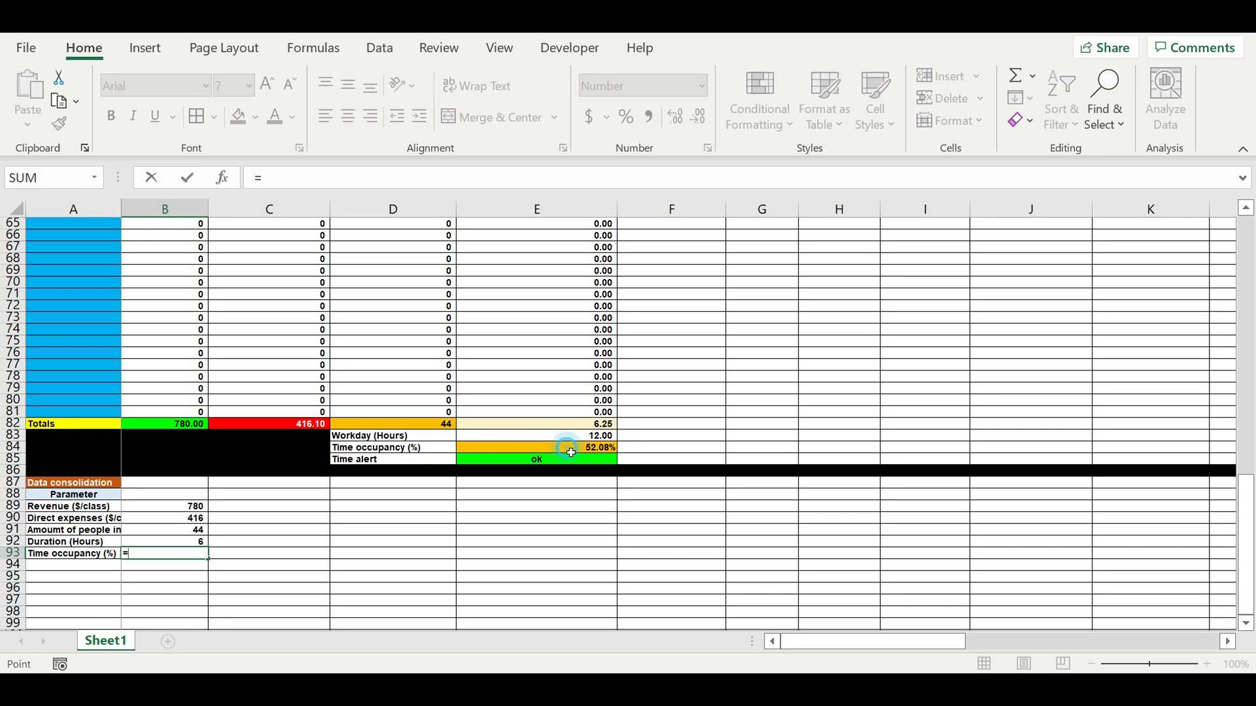
key(Return)
Step: Show the time occupancy value in B93 as a plain number with two decimal places
click(186, 556)
click(678, 120)
click(677, 119)
click(257, 544)
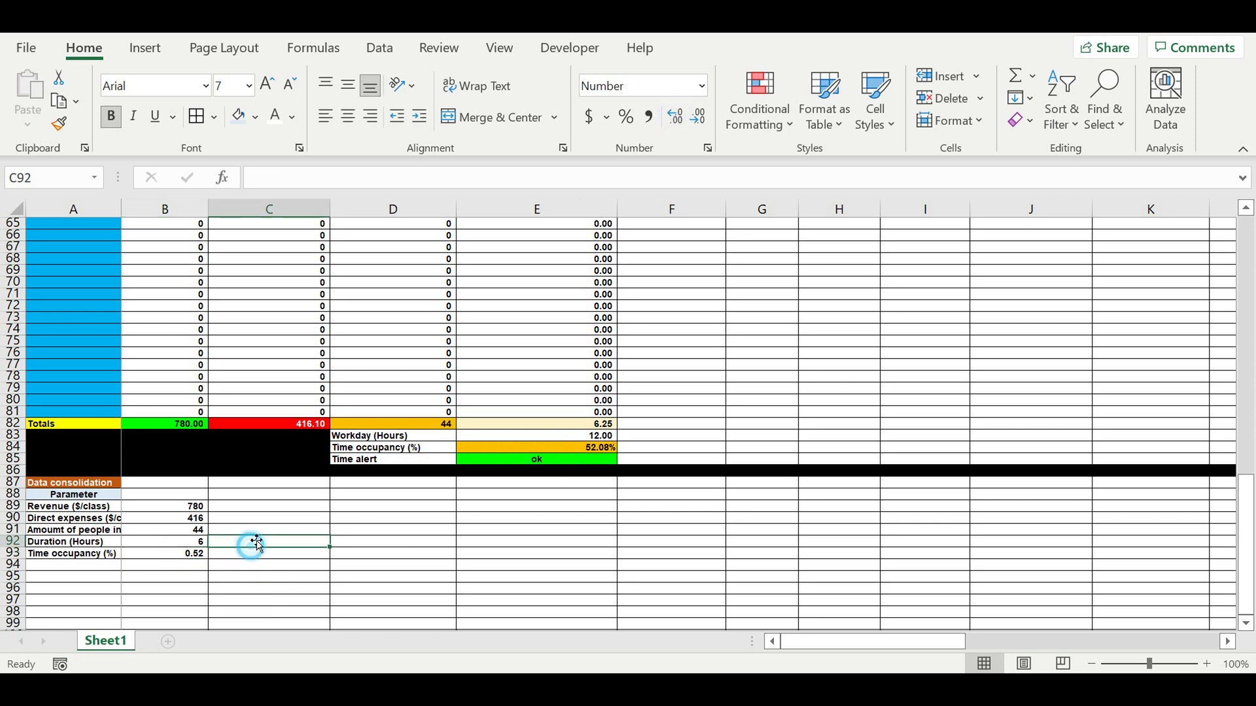
Step: Fill the revenue value in B89 bright green and give the direct expenses value in B90 a red fill with white font
click(183, 429)
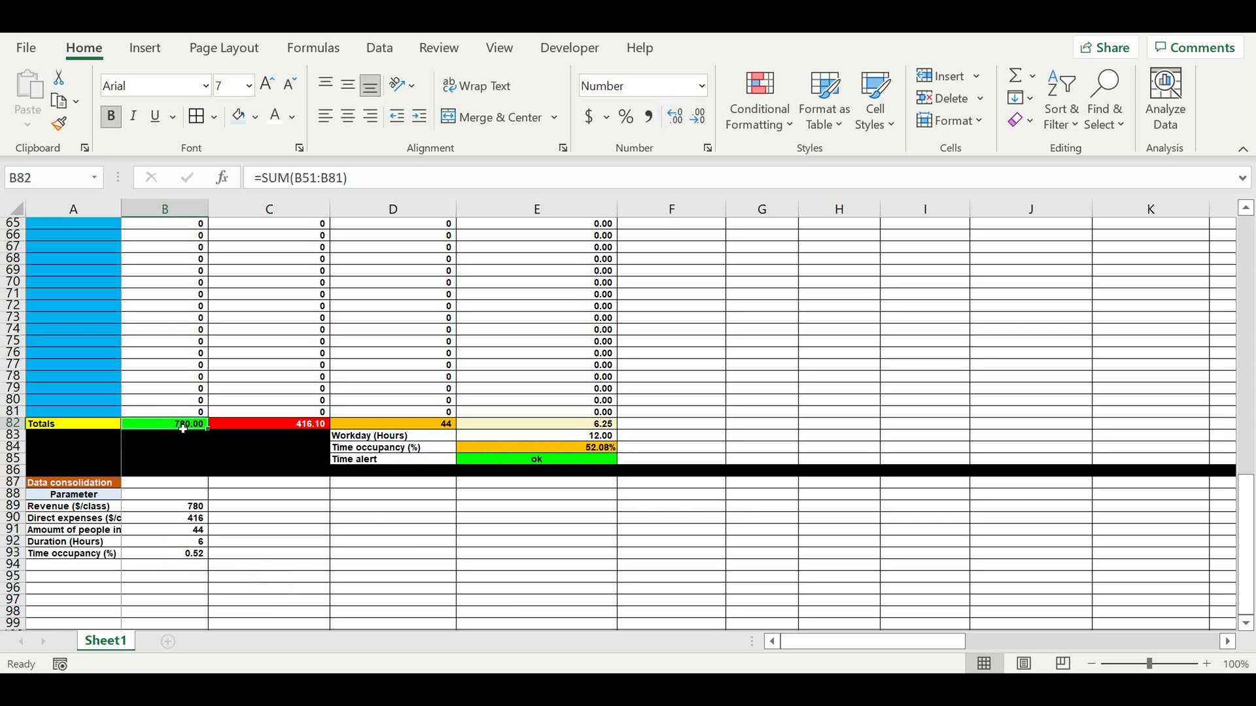
click(184, 510)
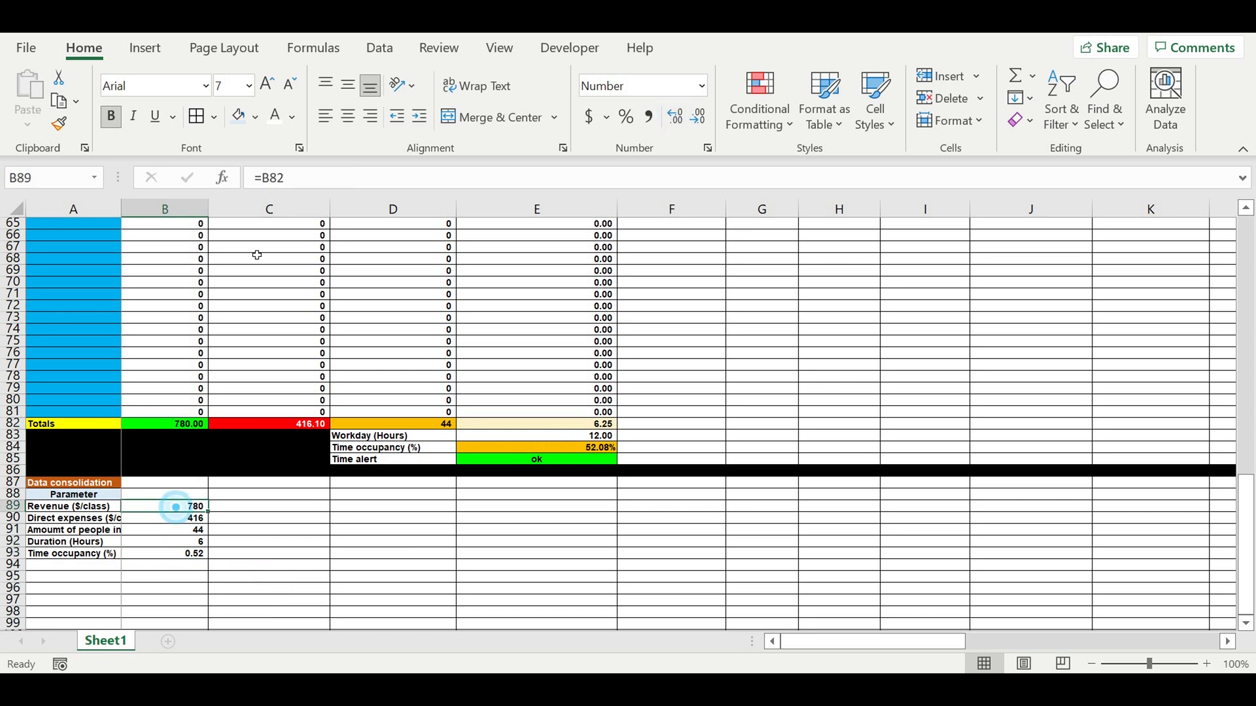
click(257, 122)
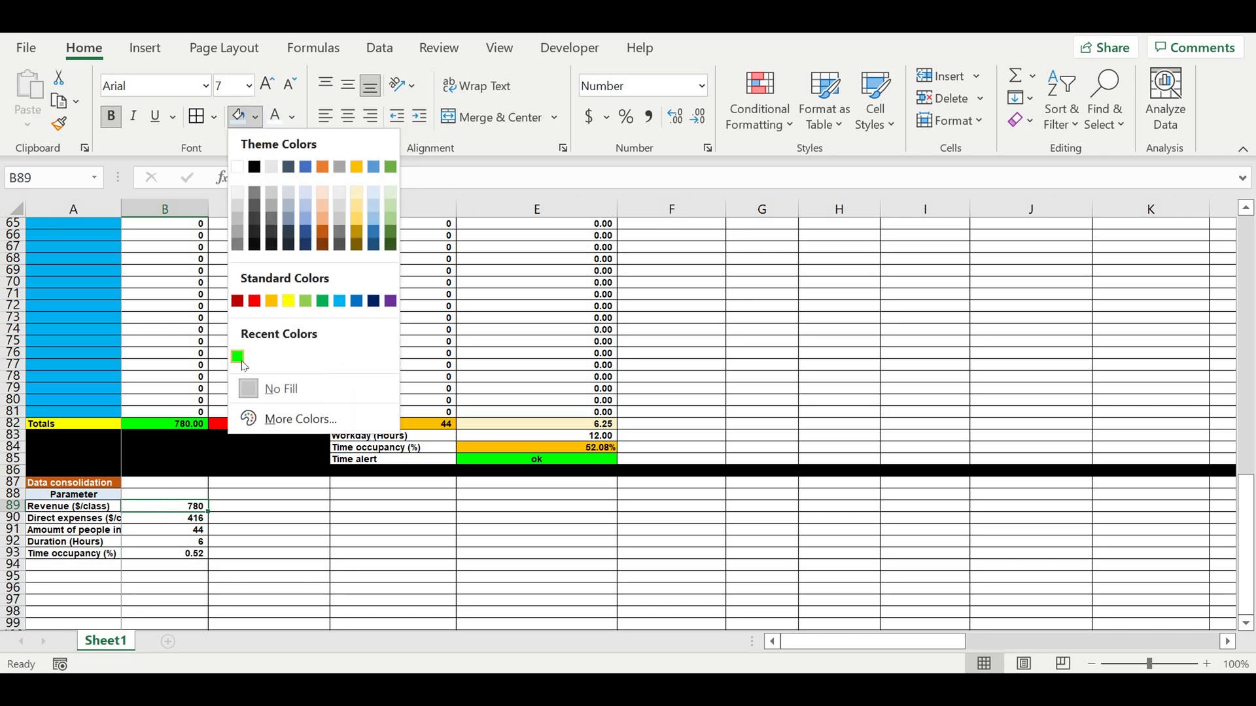
click(240, 360)
click(169, 519)
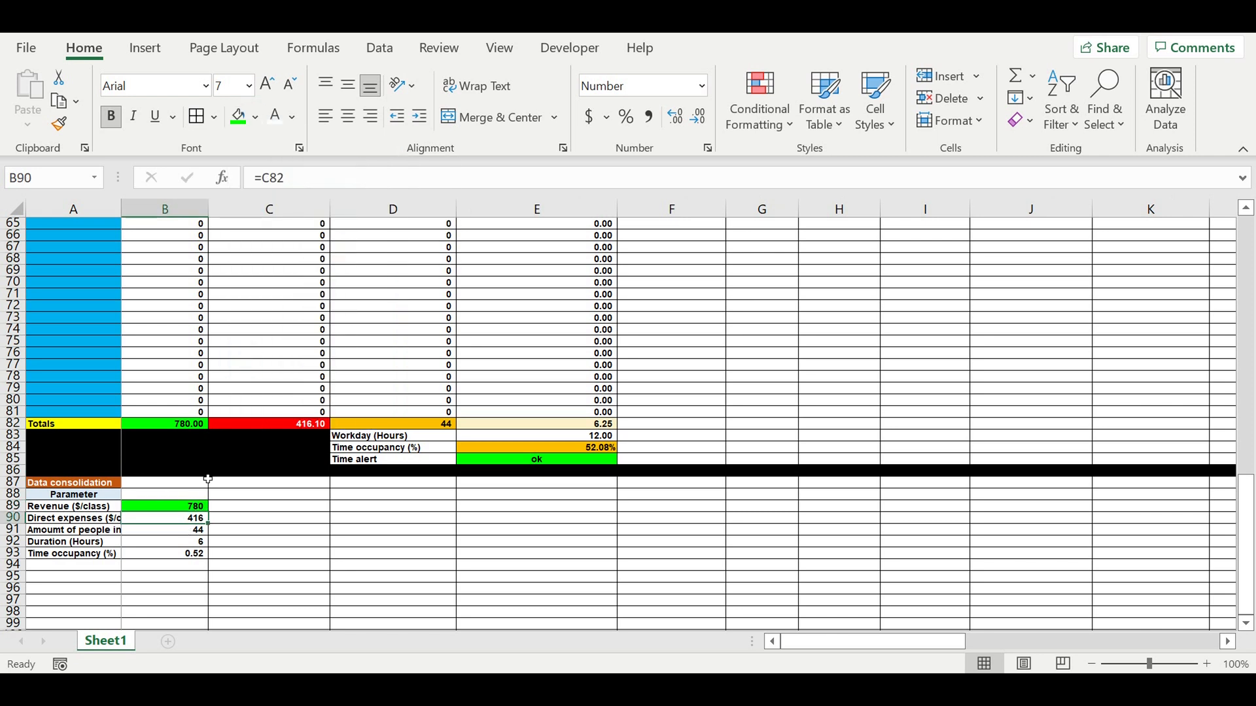
click(275, 118)
click(255, 117)
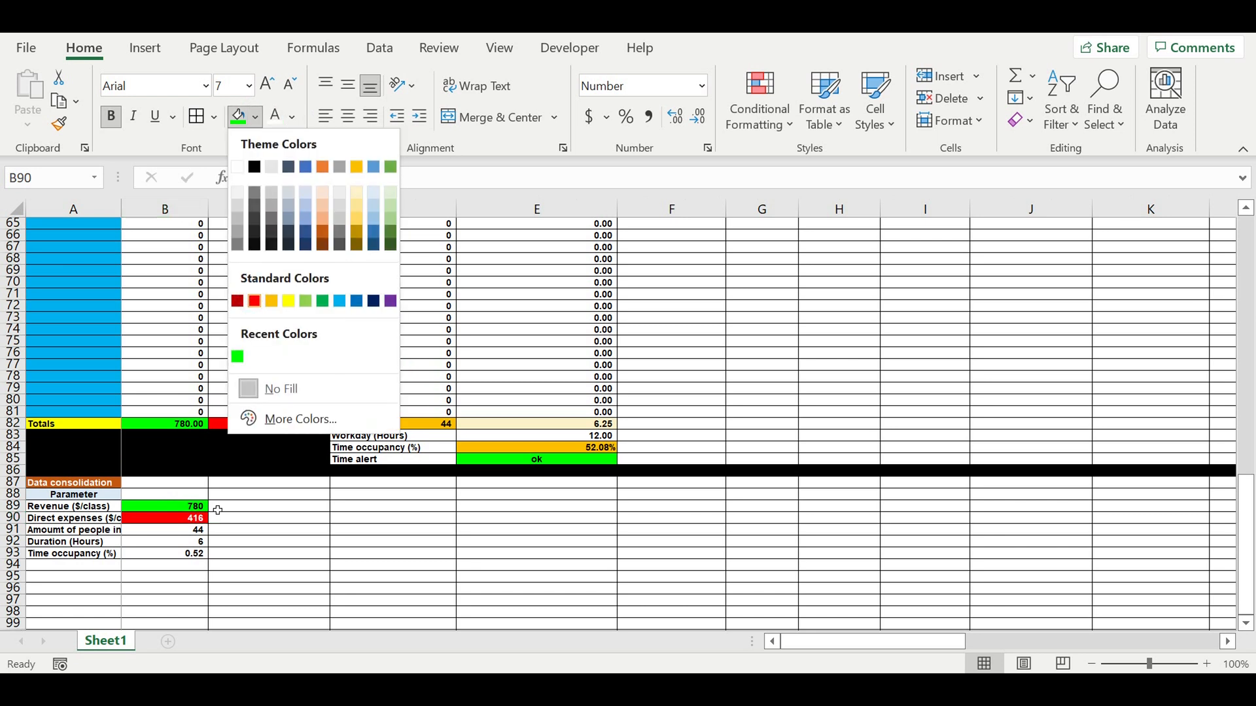
click(255, 301)
Step: Fill the amount of people value in B91 orange and the duration value in B92 light gold
click(176, 536)
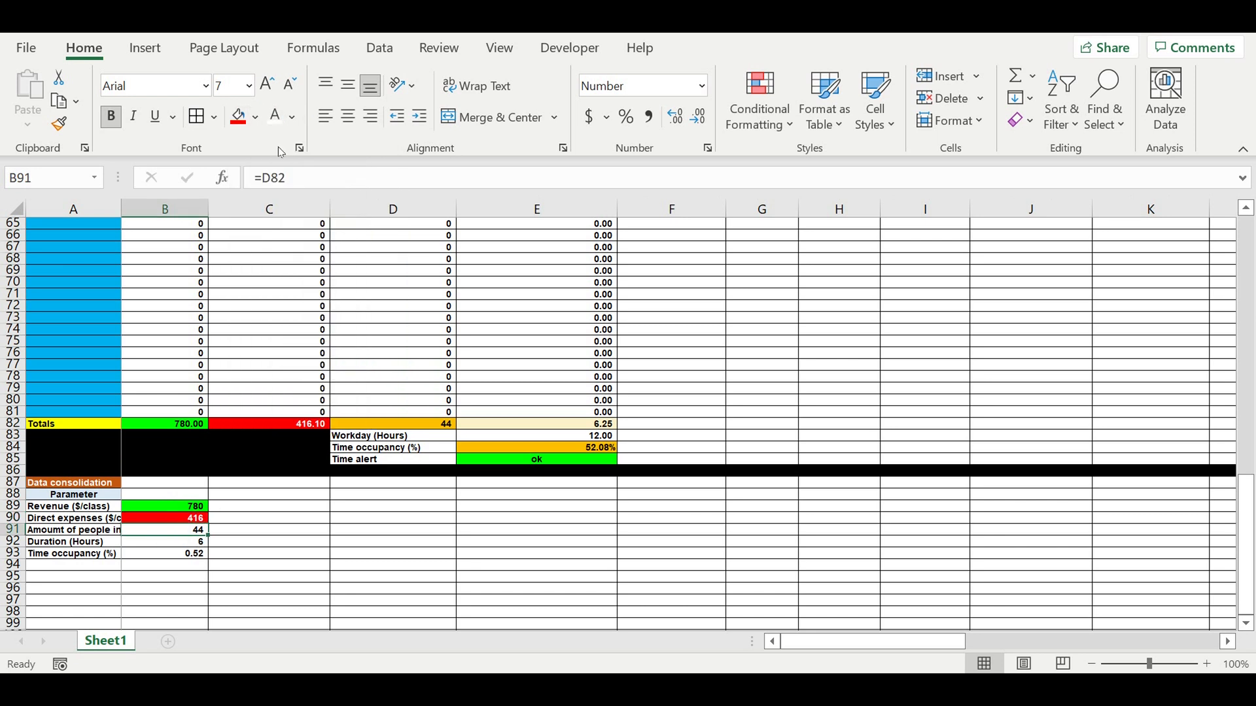
click(255, 117)
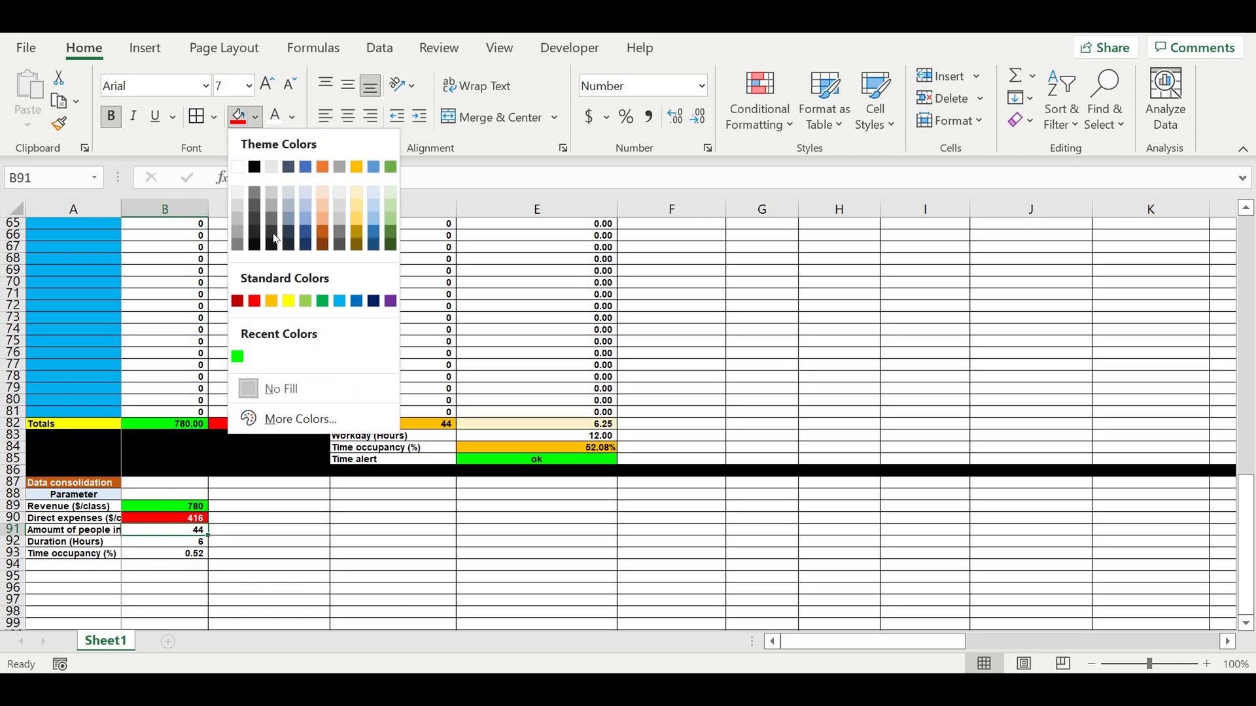
click(271, 304)
click(179, 542)
click(257, 117)
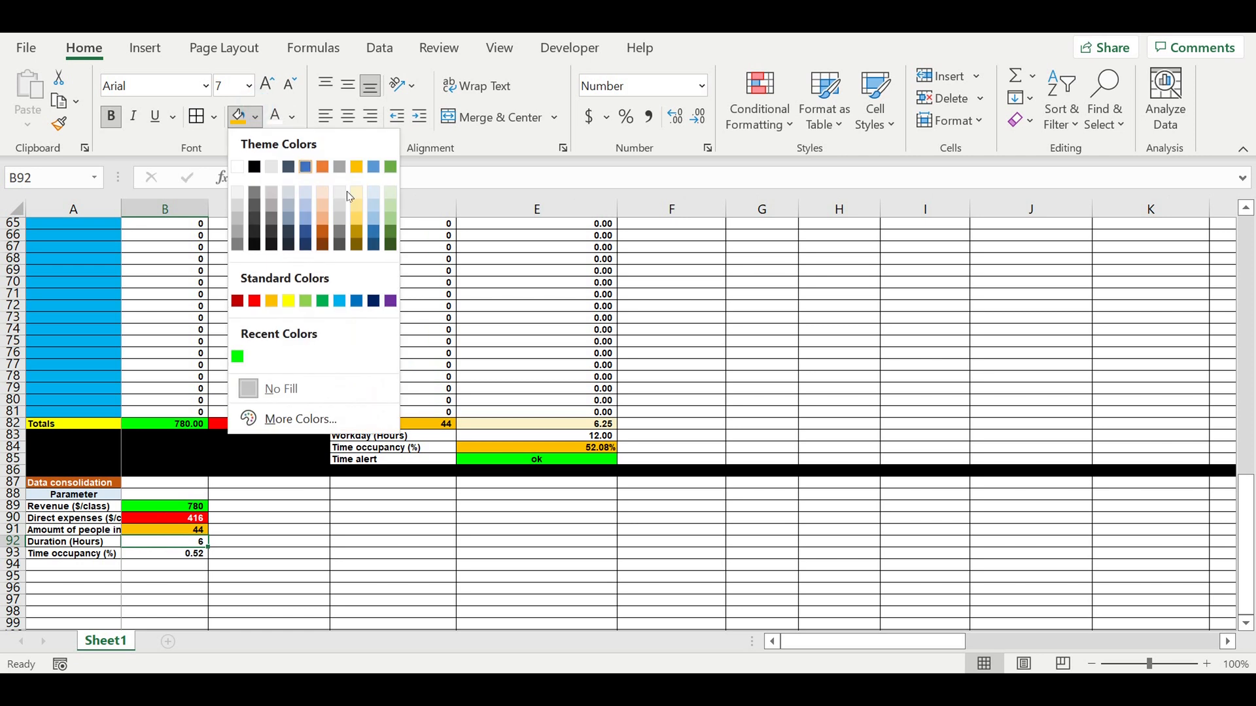
click(362, 197)
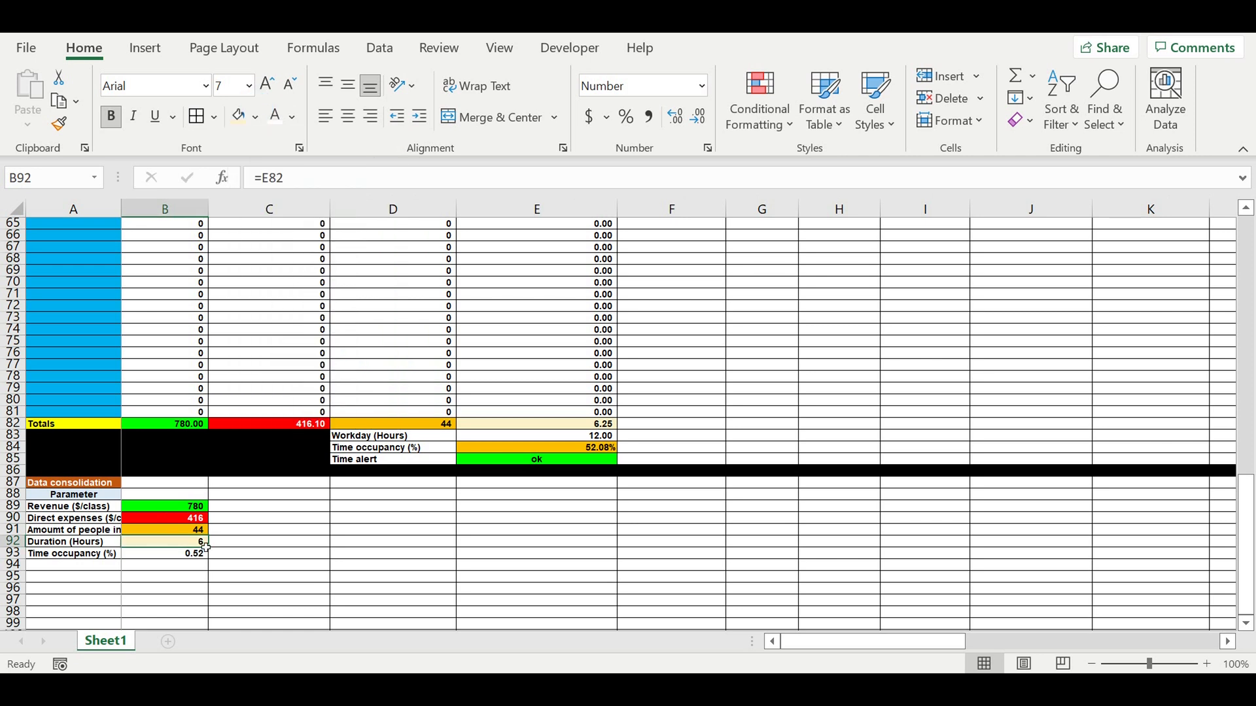
Step: Format the time occupancy value in B93 as a percentage with two decimals and a light orange fill
click(177, 557)
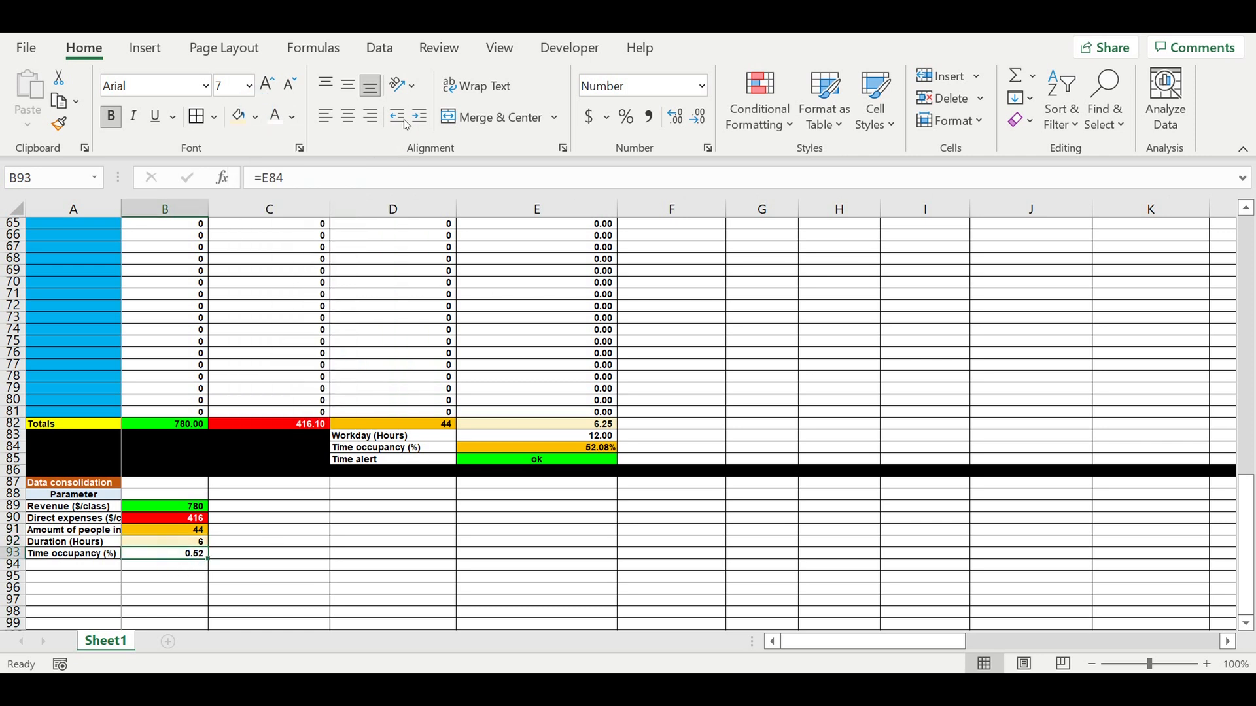
click(633, 126)
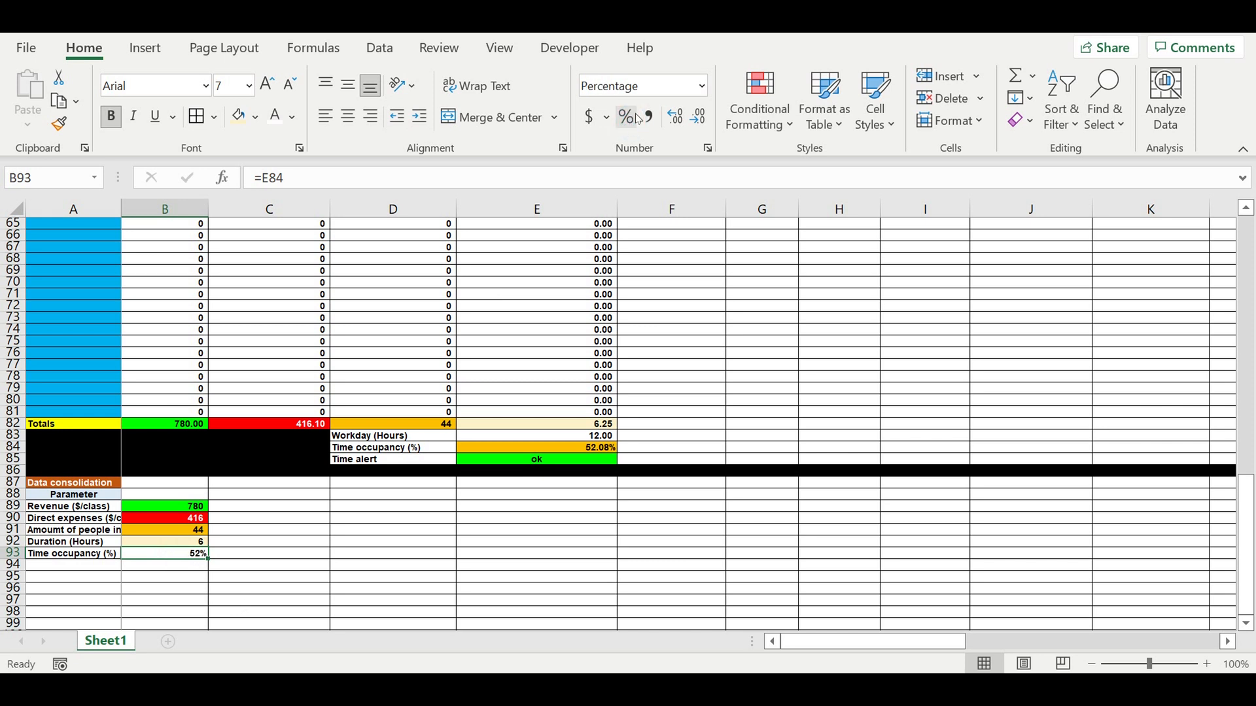
click(674, 122)
click(673, 124)
click(281, 556)
click(183, 552)
click(255, 122)
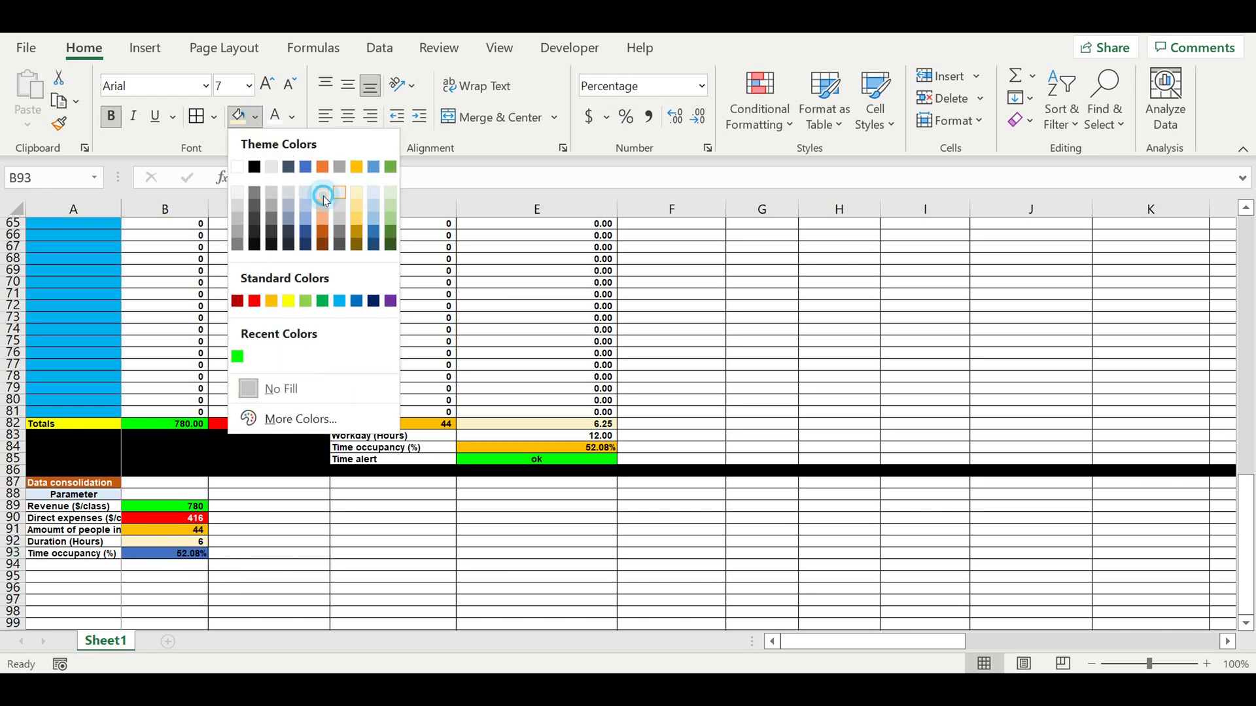
click(323, 195)
click(271, 556)
Step: Fill all of row 94 black as a divider below the data consolidation section
drag(10, 564, 9, 566)
click(255, 122)
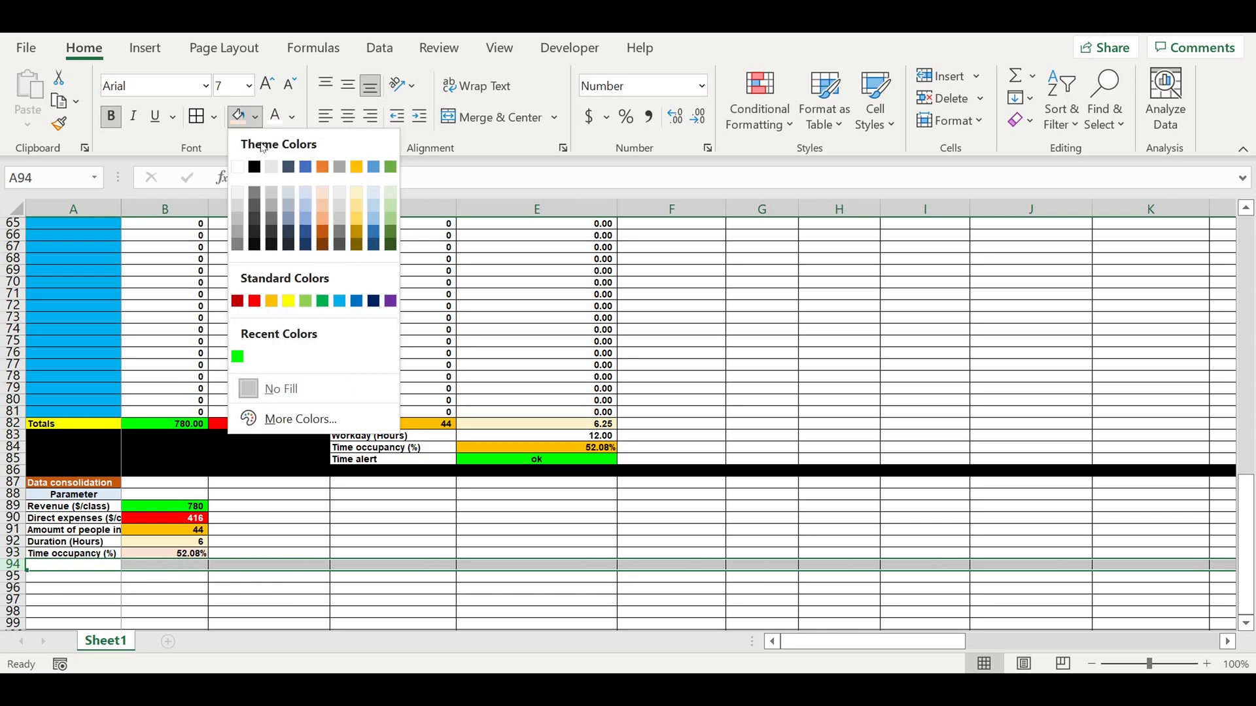
click(259, 168)
Step: Indent the parameter labels in A89:A93 one level and autofit the width of column A
drag(62, 507, 72, 553)
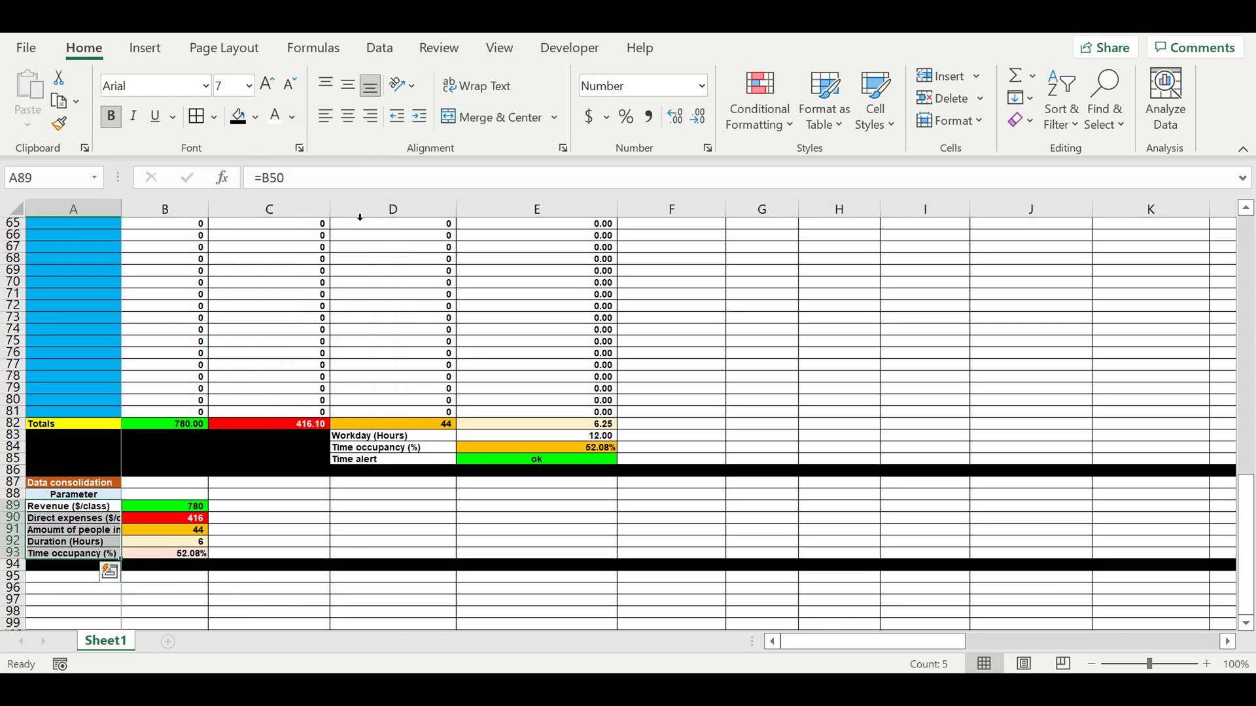
click(419, 116)
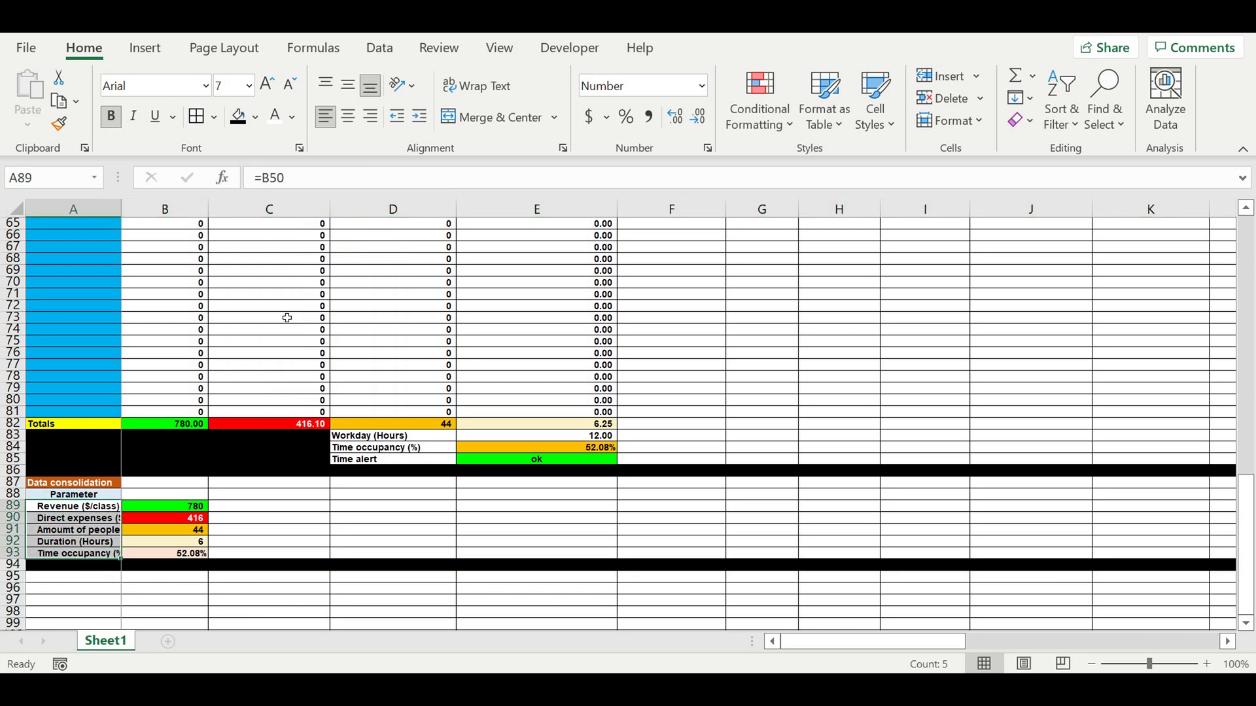
double_click(121, 211)
click(539, 520)
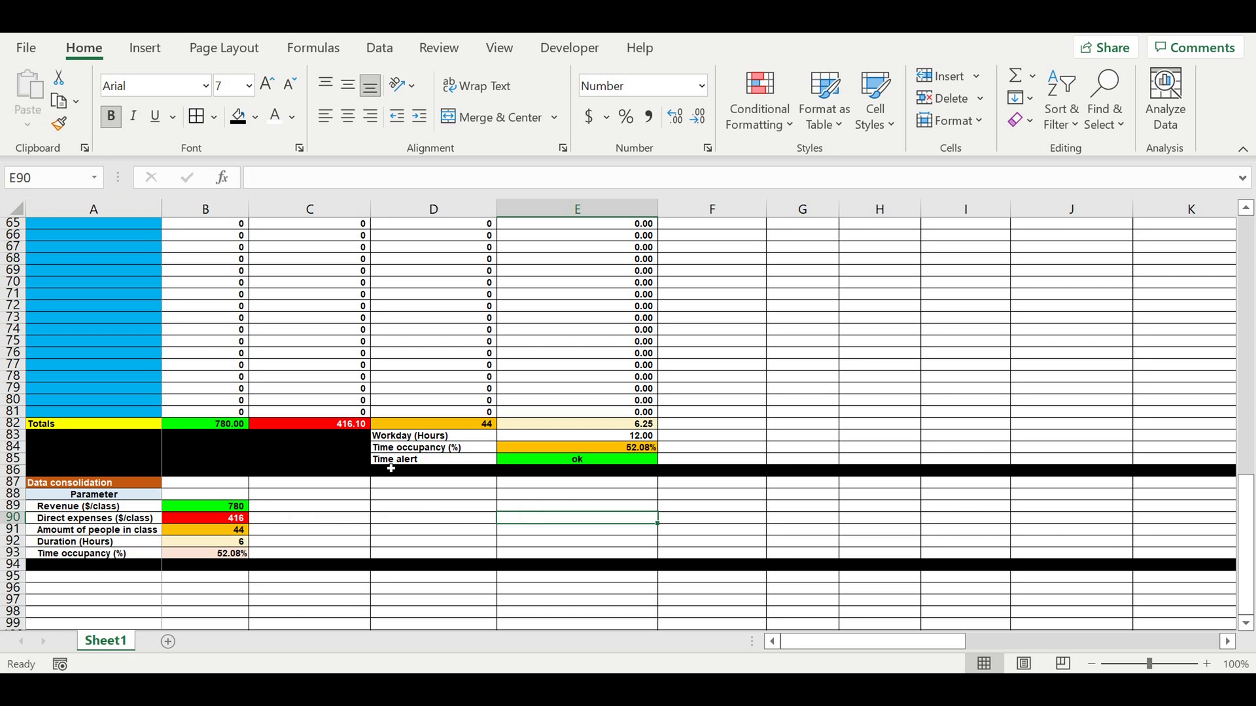
Step: Review Sunday's class schedule and the data consolidation blocks around it
click(330, 518)
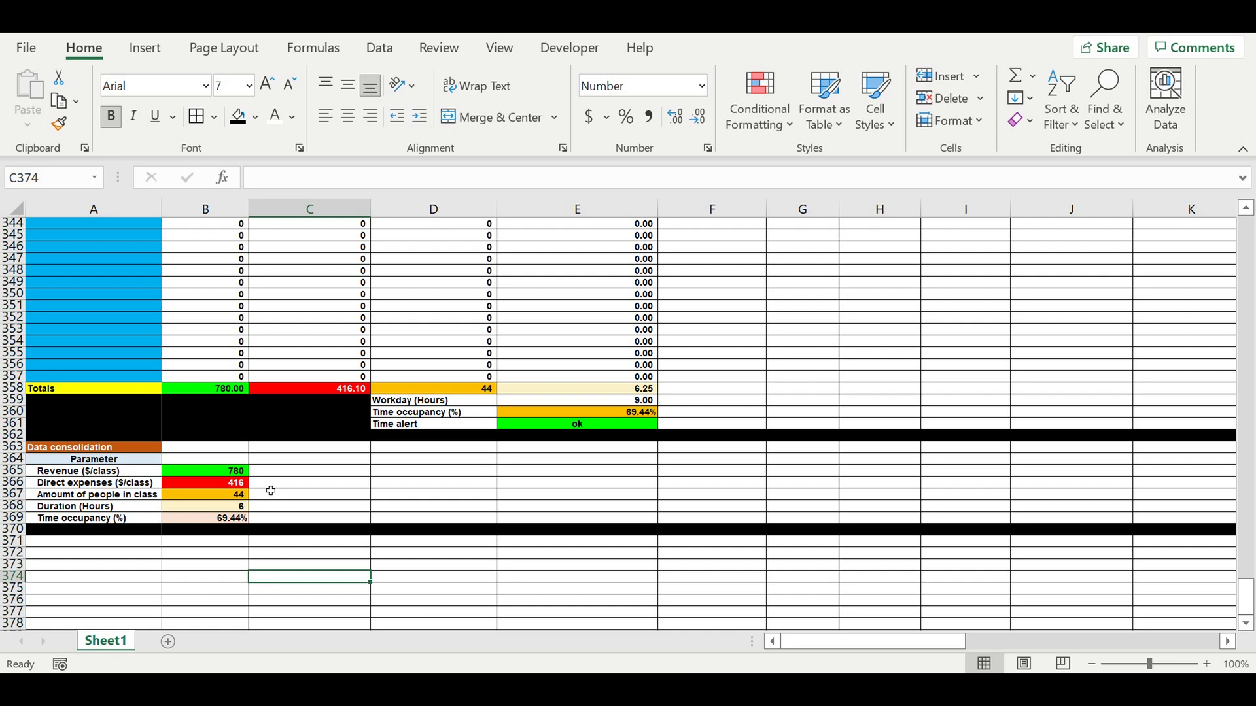
scroll(185, 471, up, 7)
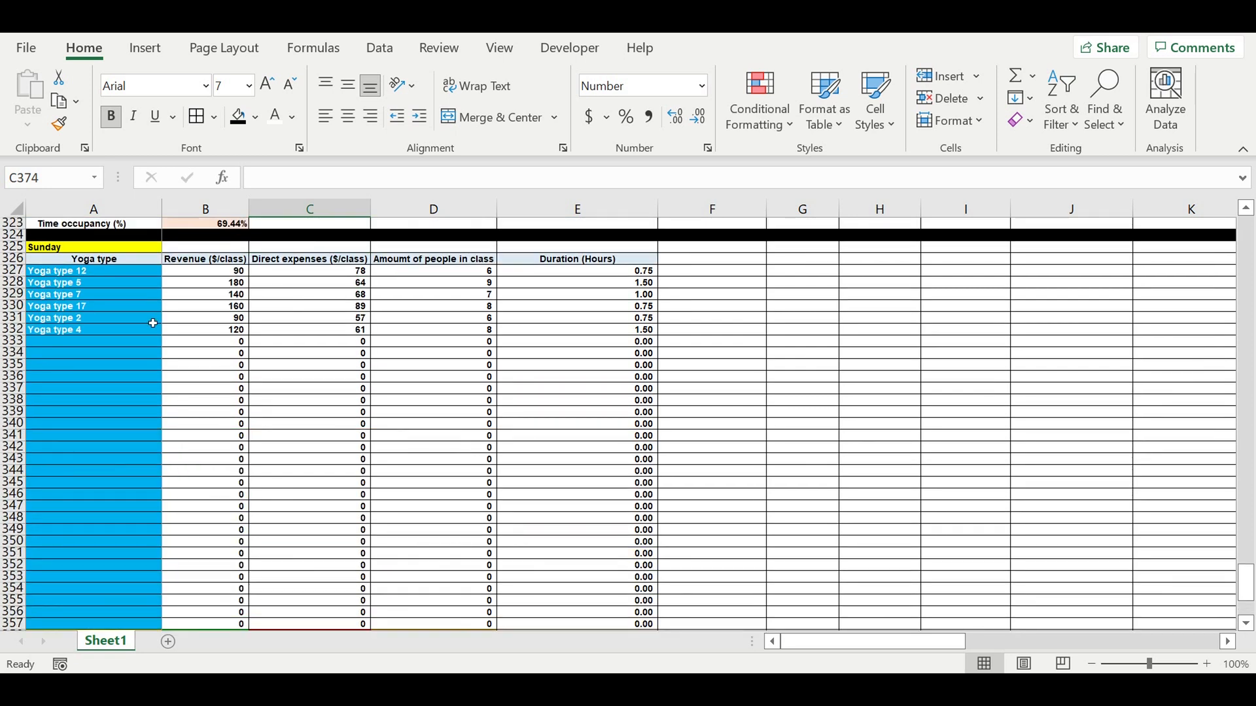
scroll(100, 295, up, 2)
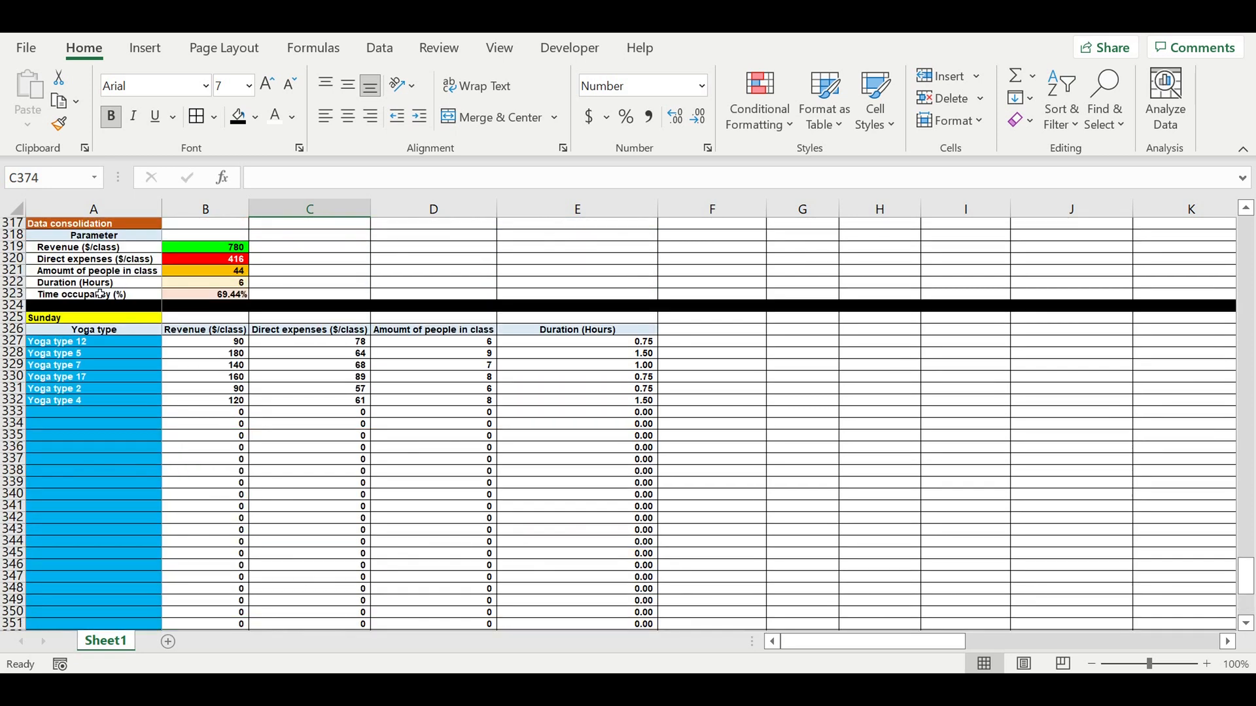
Step: Review the daily class schedules from Thursday to Sunday and the data consolidation block under each one
click(72, 319)
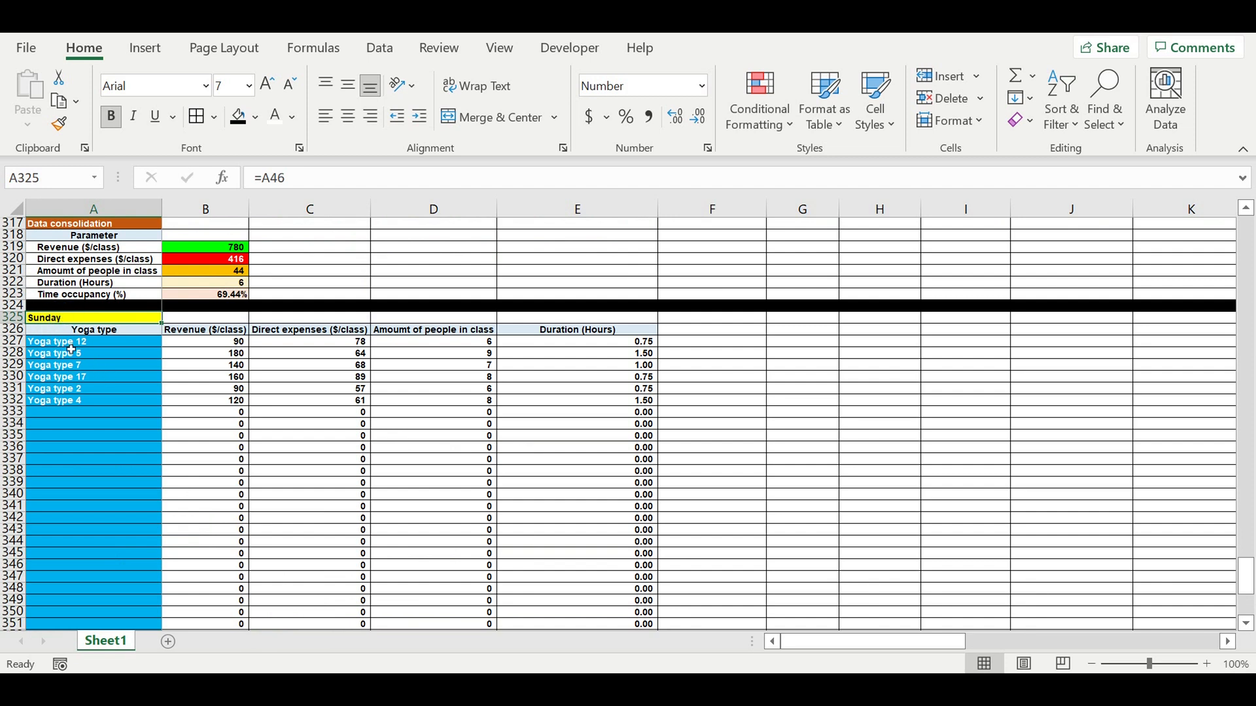
scroll(81, 354, up, 14)
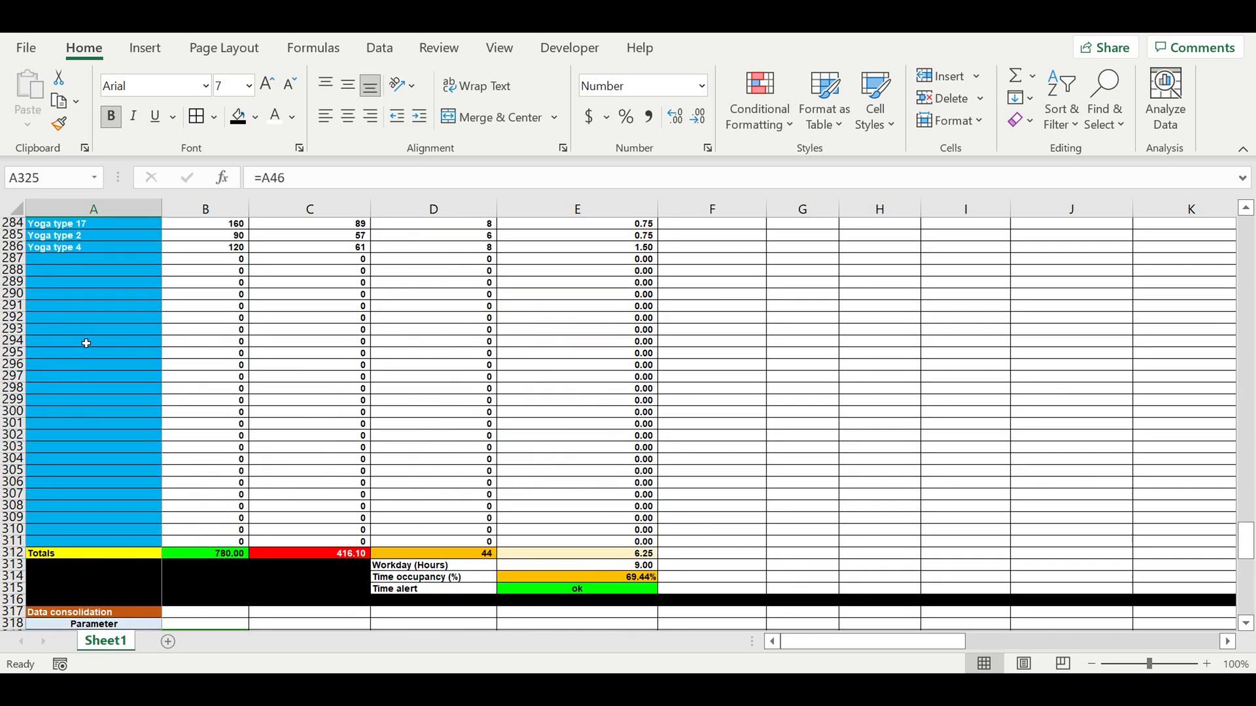
click(58, 272)
scroll(115, 326, up, 13)
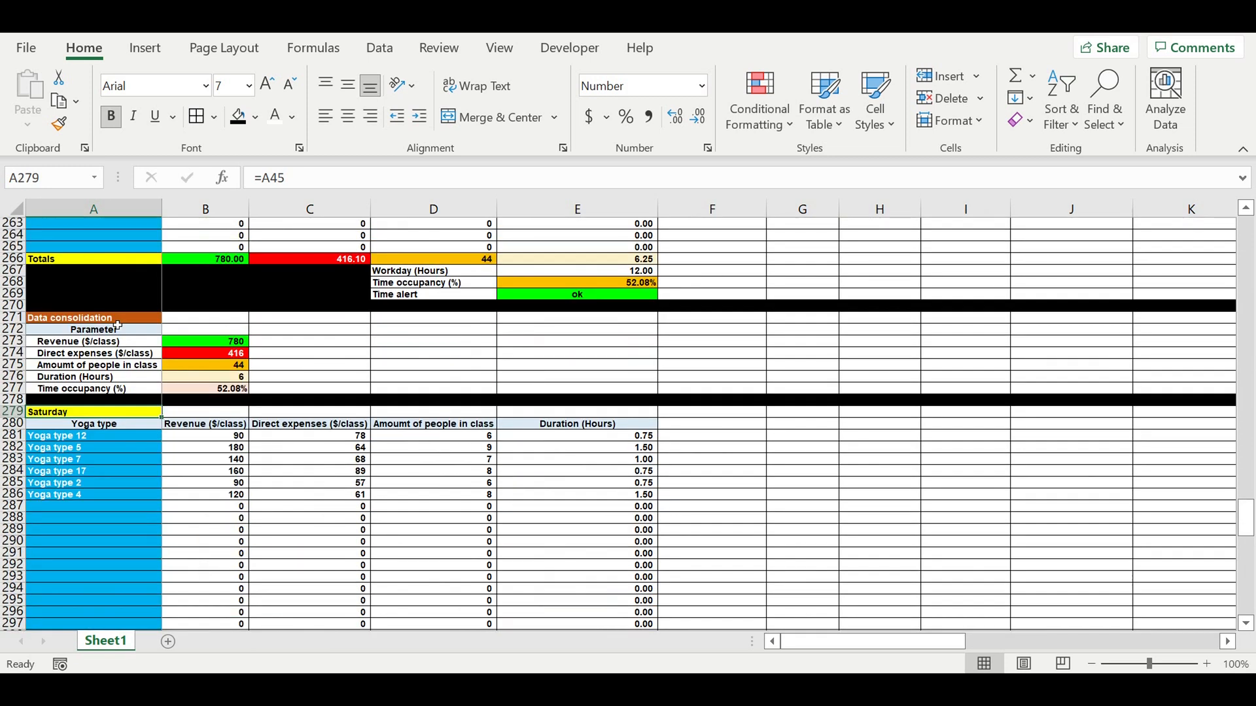
scroll(117, 325, up, 3)
scroll(140, 367, up, 17)
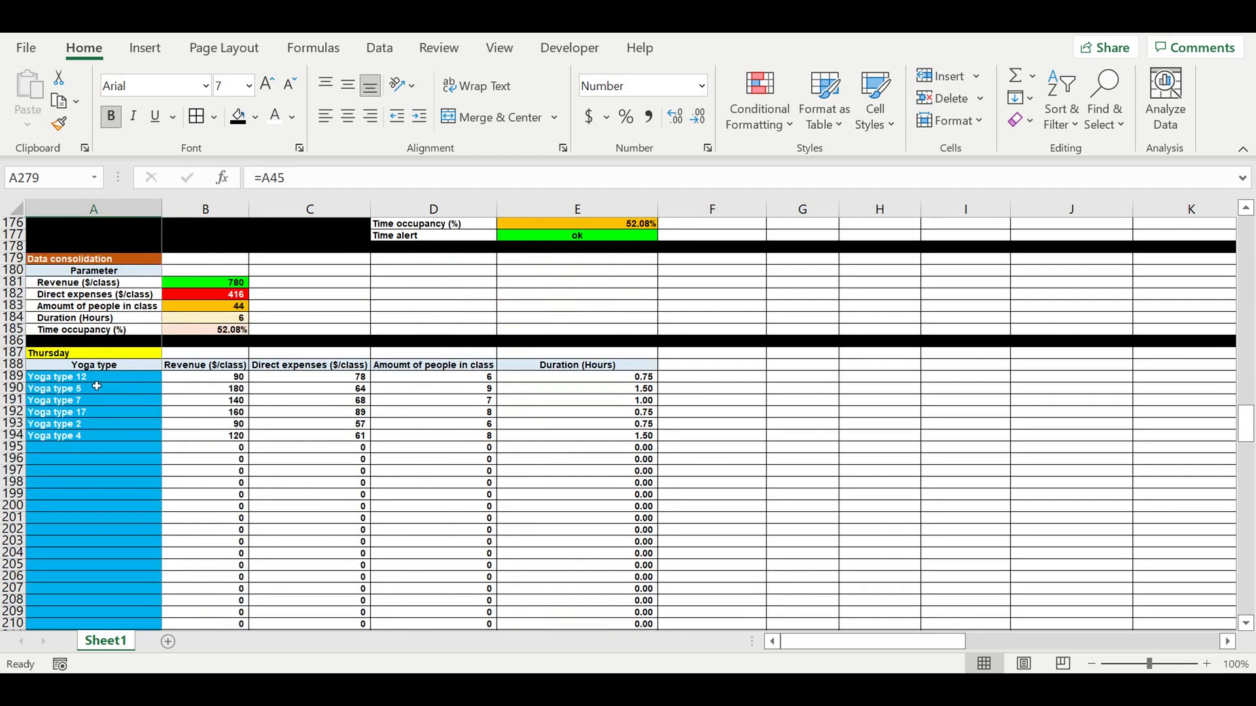
scroll(123, 396, down, 8)
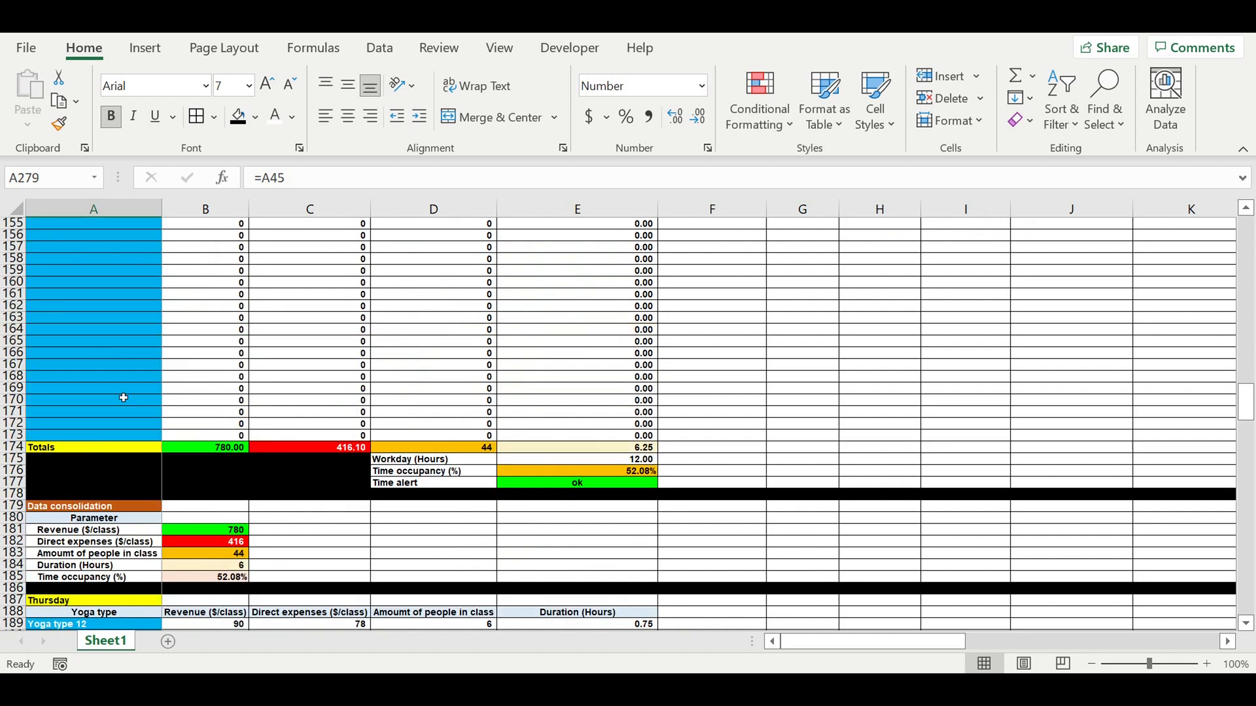
scroll(123, 396, up, 8)
scroll(130, 425, down, 18)
scroll(145, 478, down, 20)
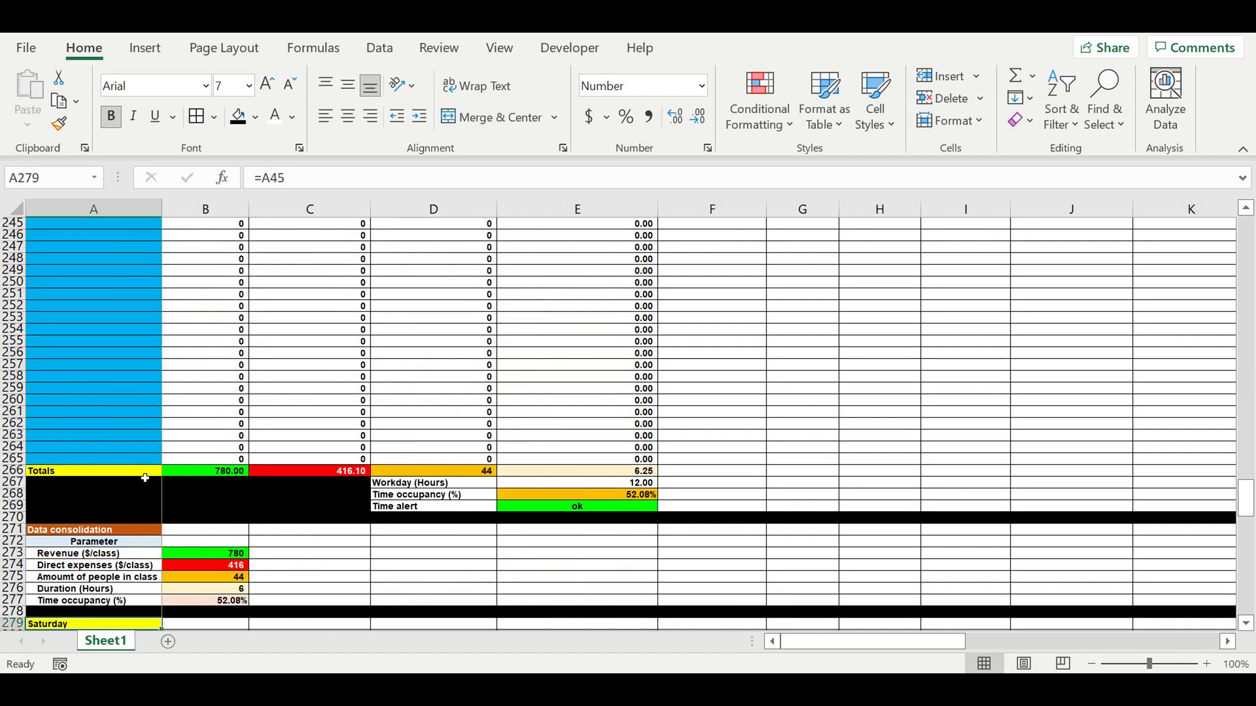
scroll(145, 477, down, 16)
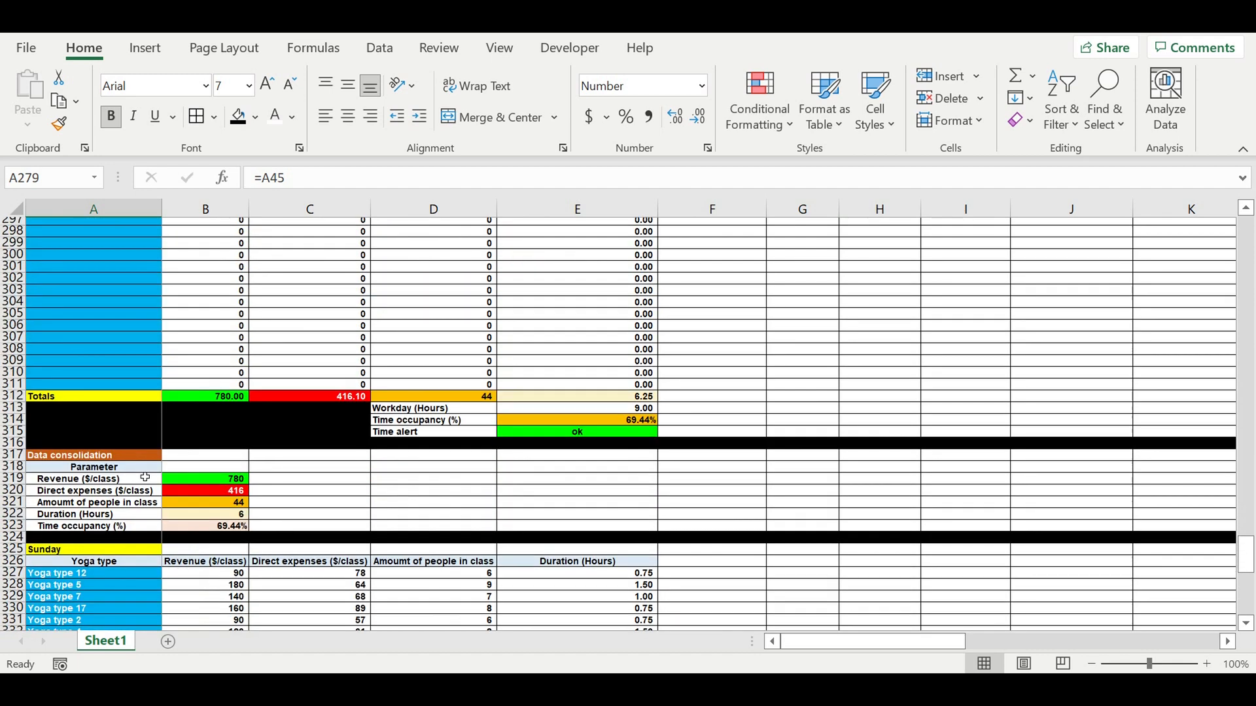
scroll(146, 478, down, 3)
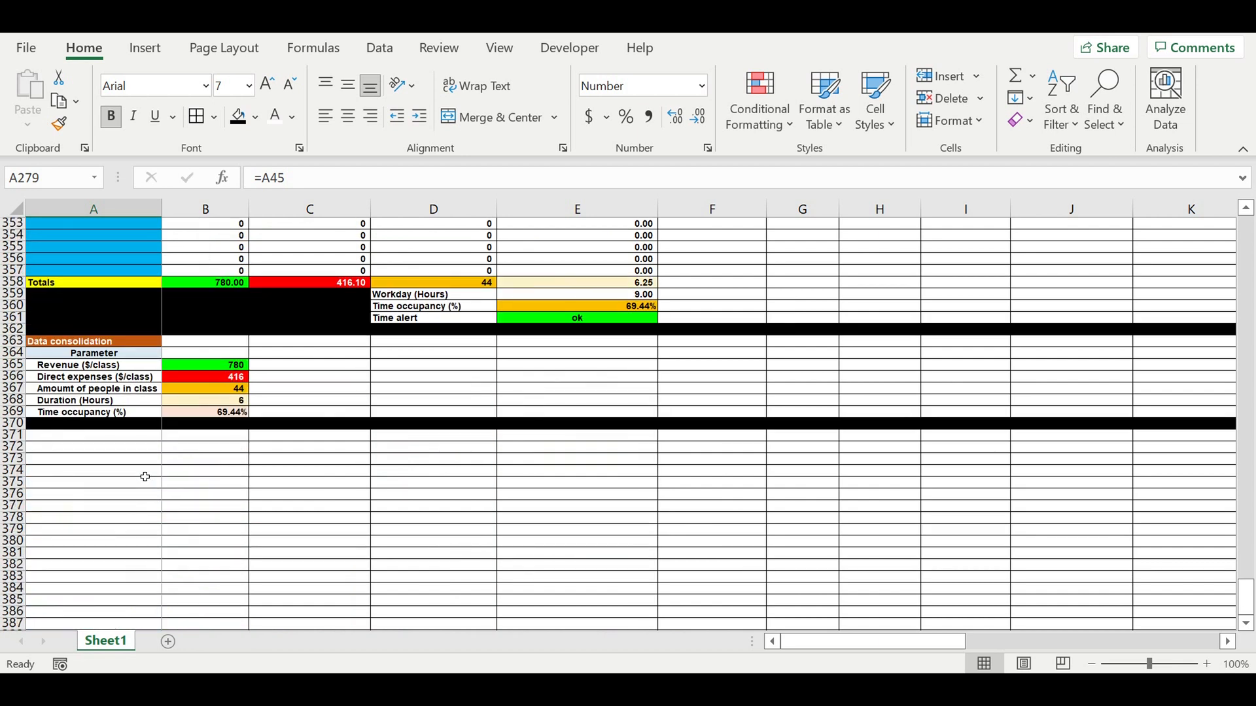
Step: Enter the title "Data consolidation LEVEL 2" in A371, directly below the black divider row
click(110, 435)
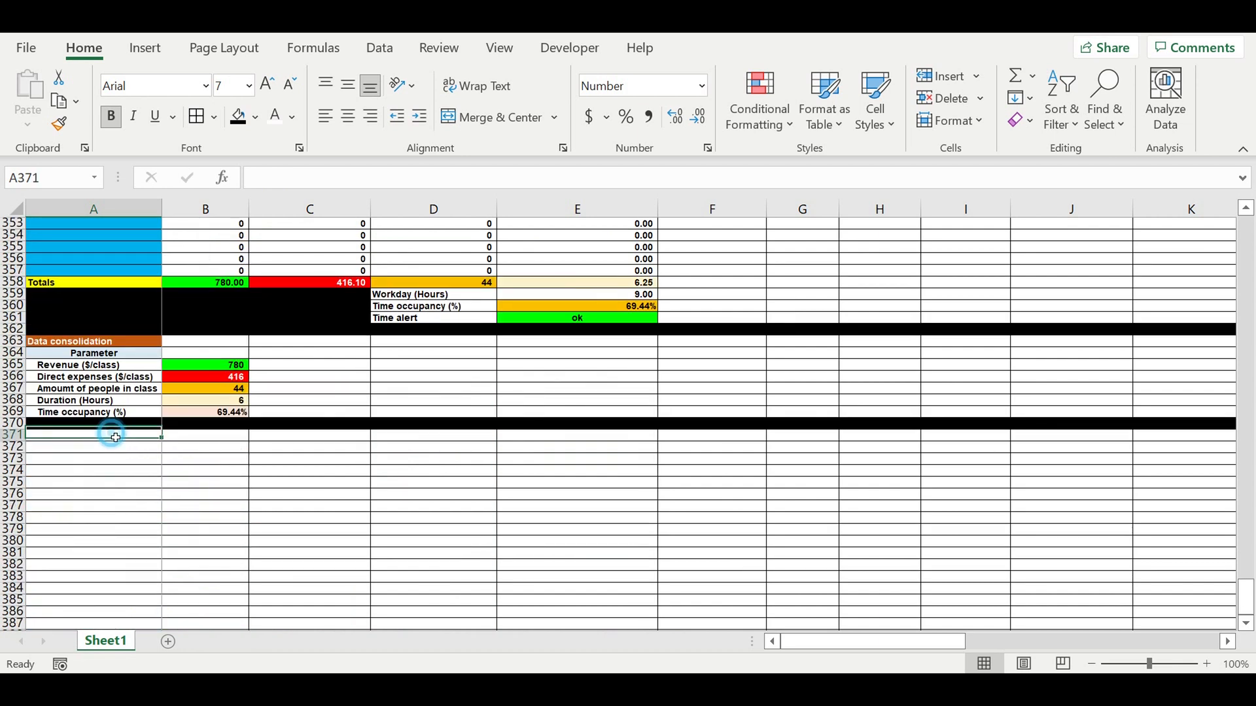
click(320, 438)
text(Da)
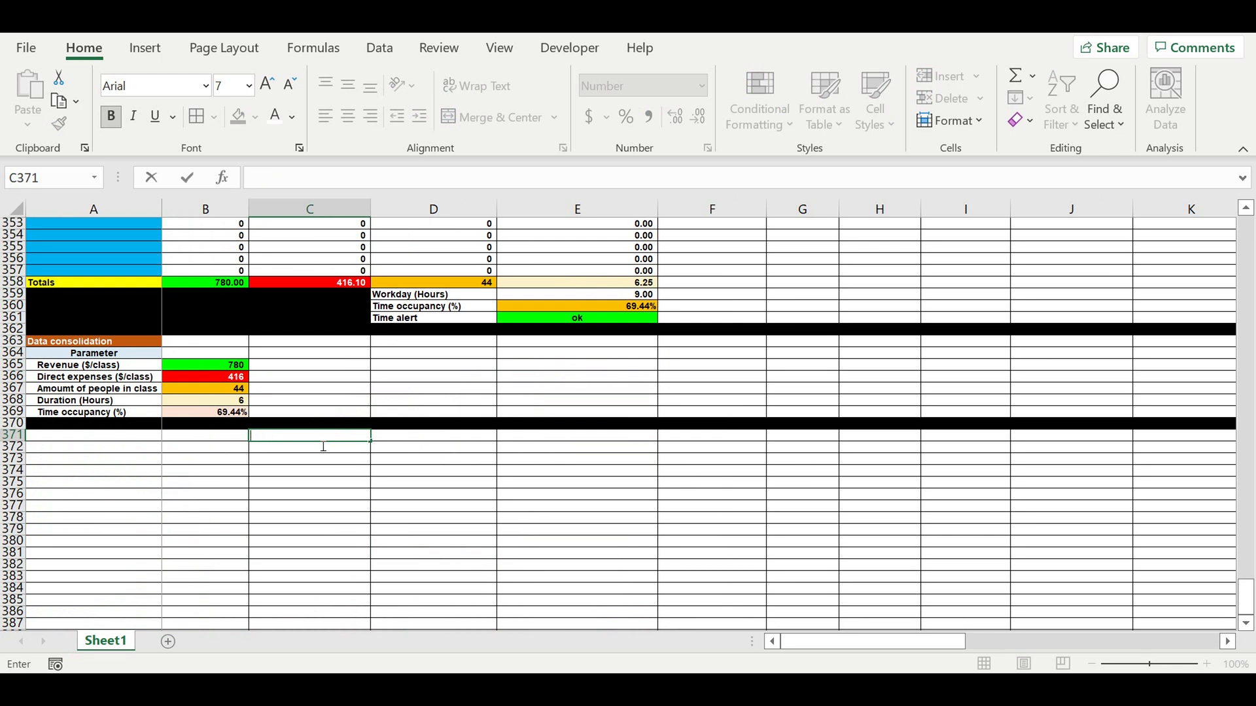
click(66, 437)
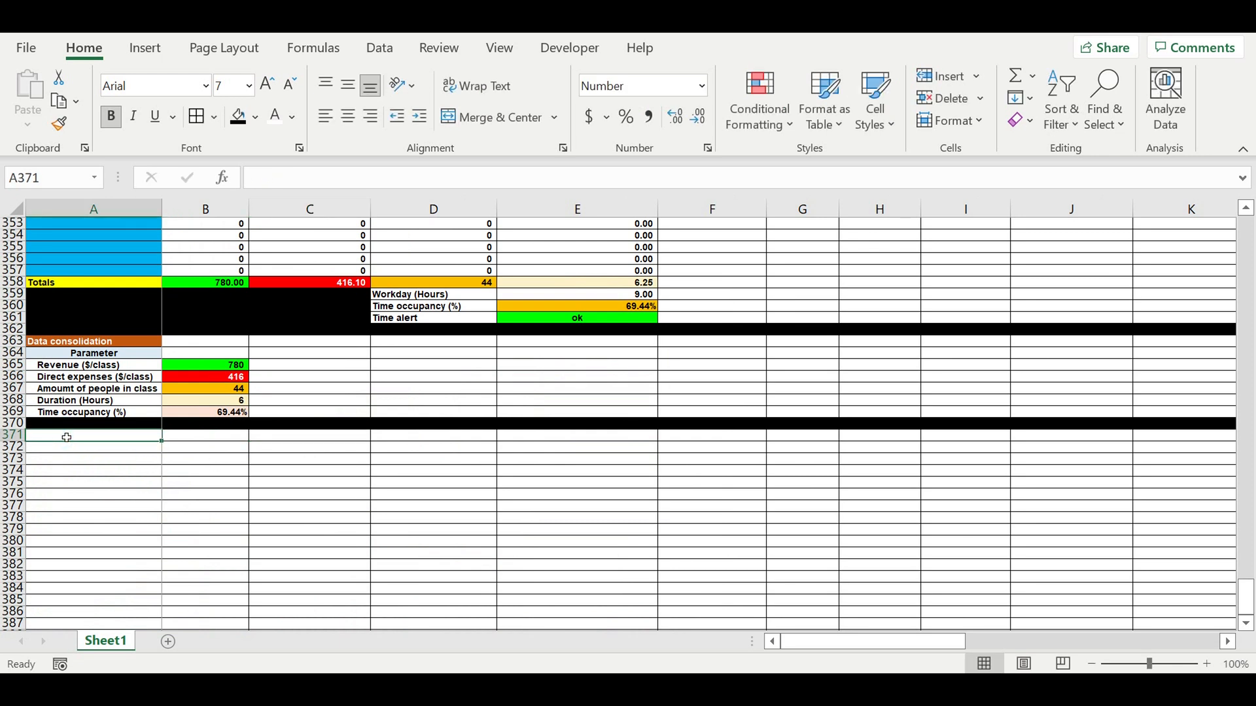
text(Data)
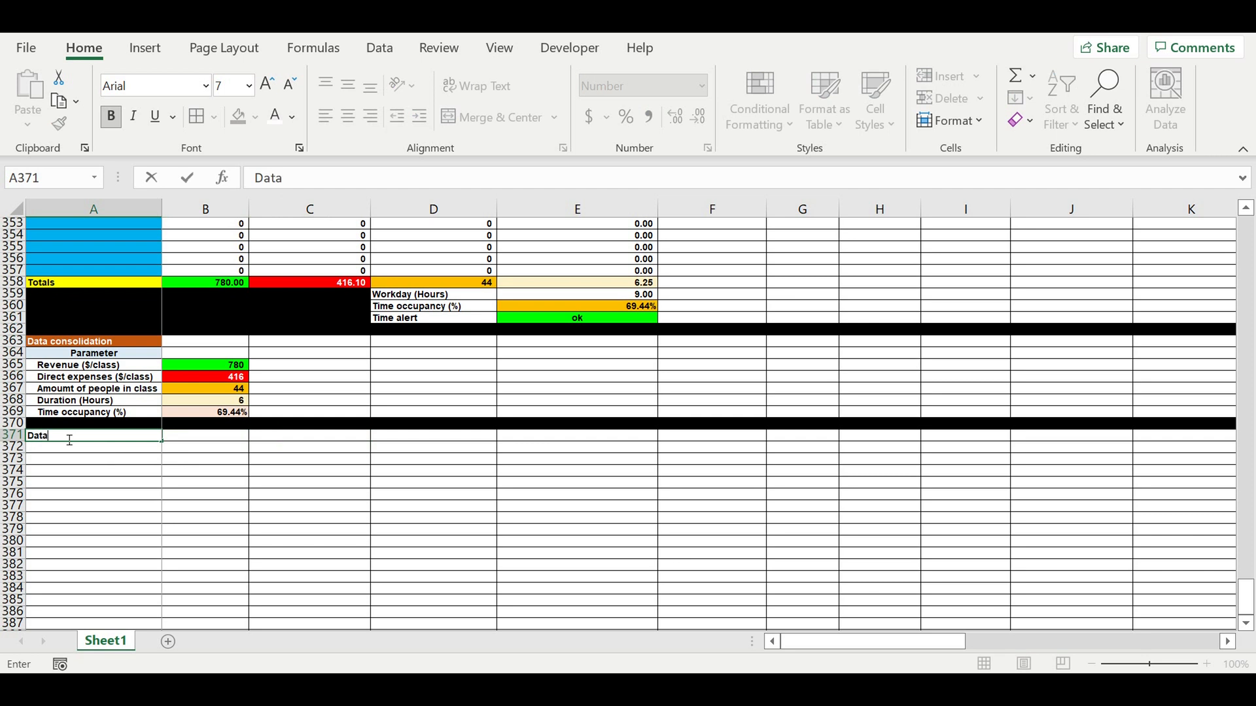
text( consolidation LEVEL)
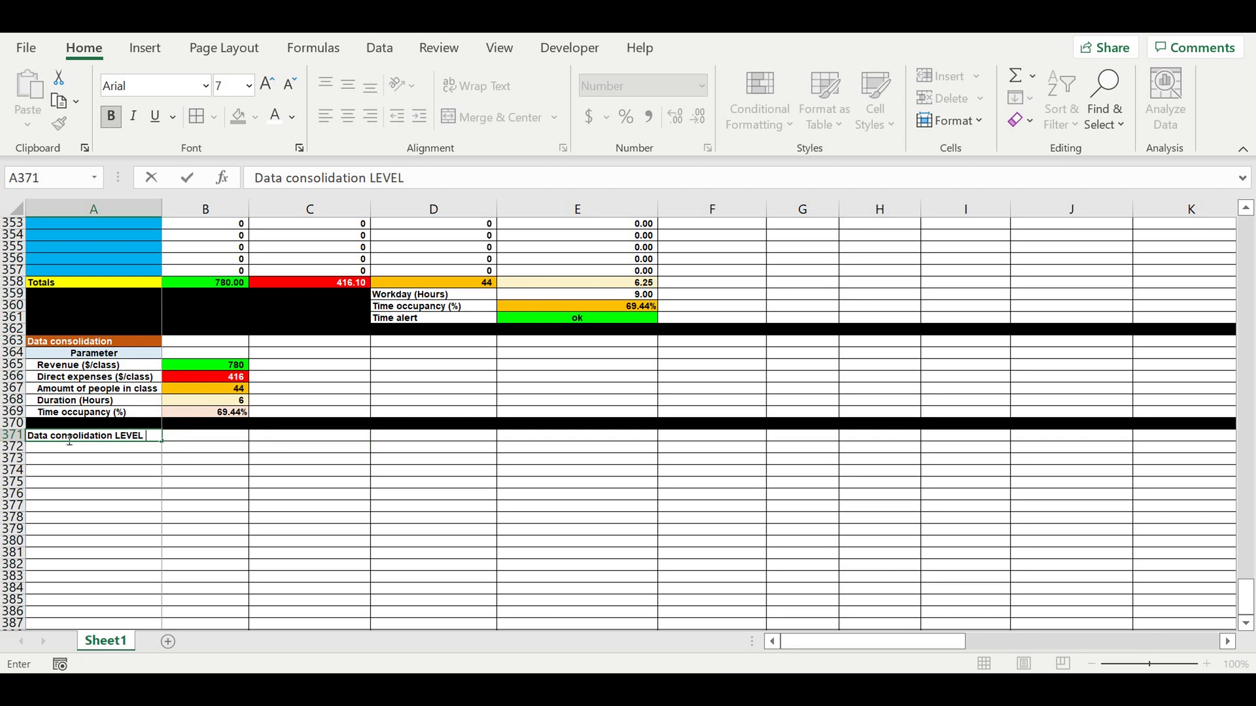
text( 2)
key(Return)
Step: Give the title in A371 a dark blue fill and a white font
click(62, 436)
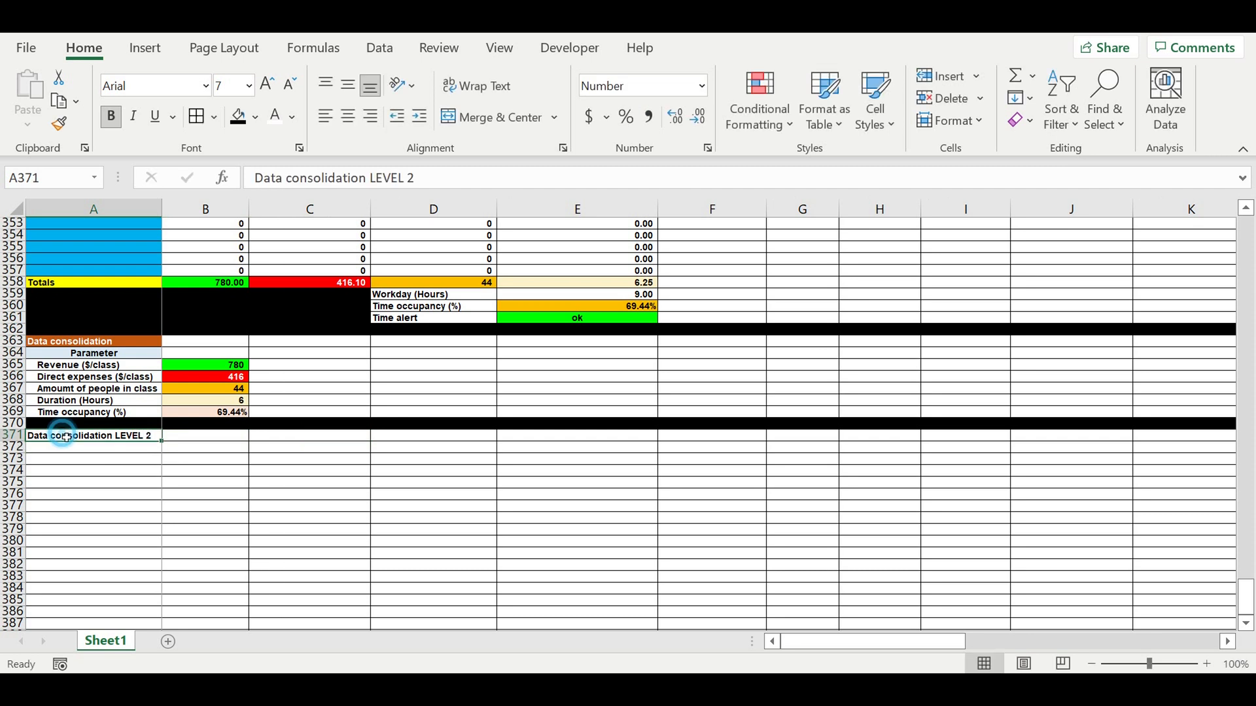
click(255, 116)
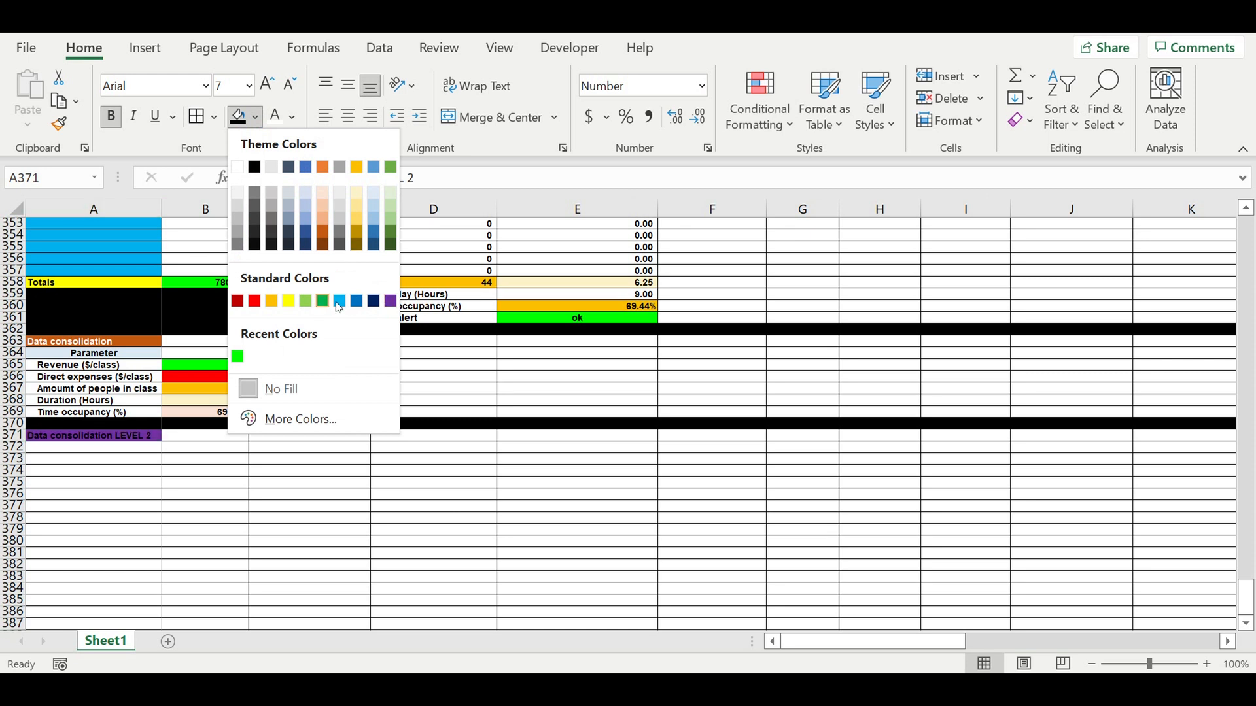
click(373, 300)
click(268, 122)
click(246, 484)
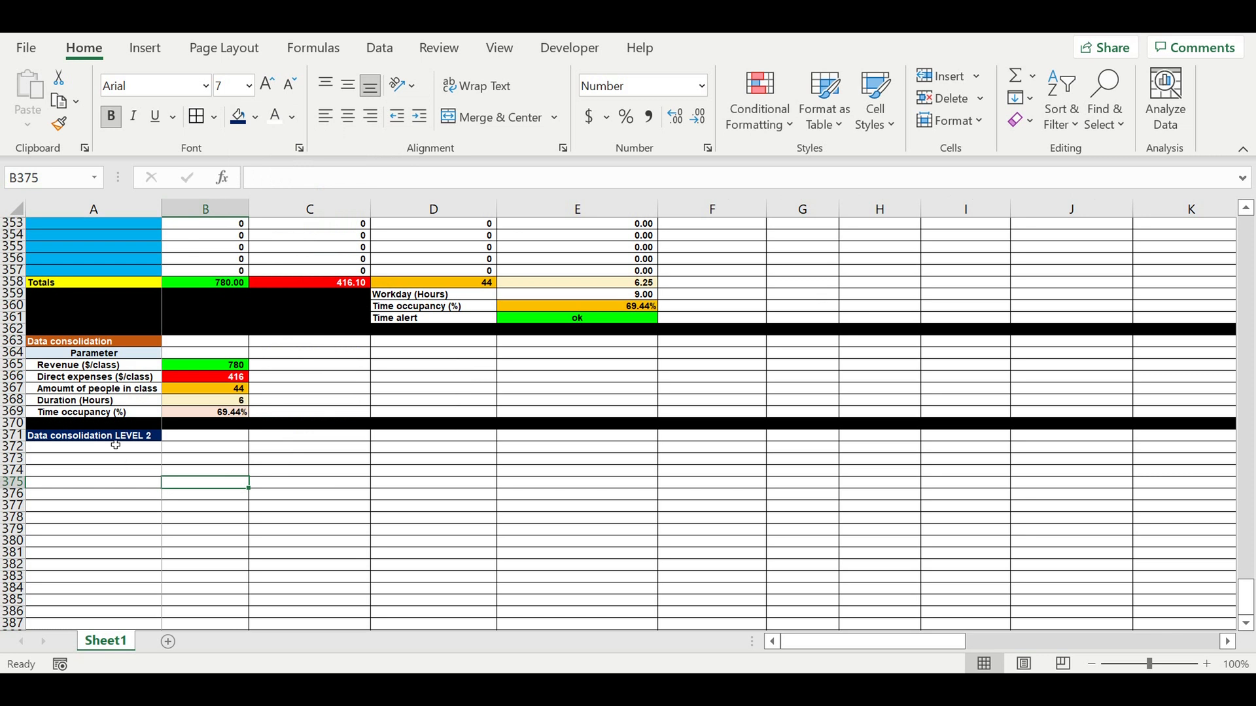
Step: Add the header "Day of the week" in A372, centered with a light blue fill
click(147, 451)
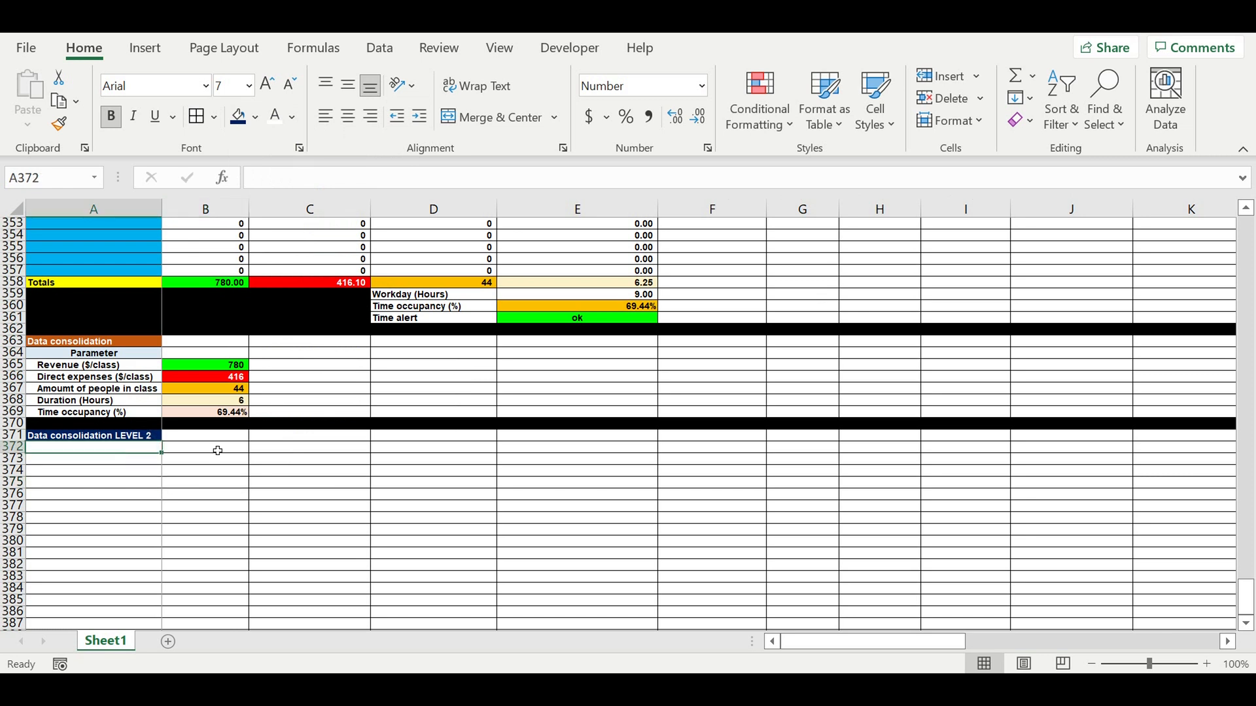
text(Day of the week)
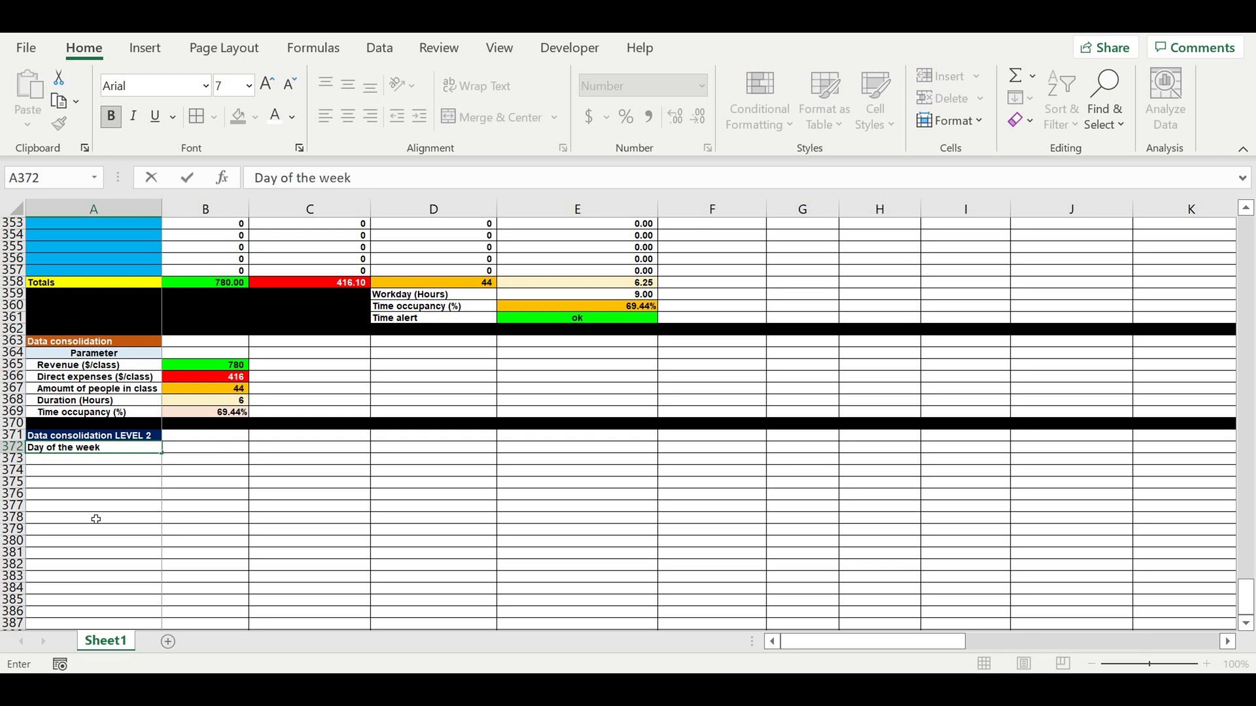
click(96, 518)
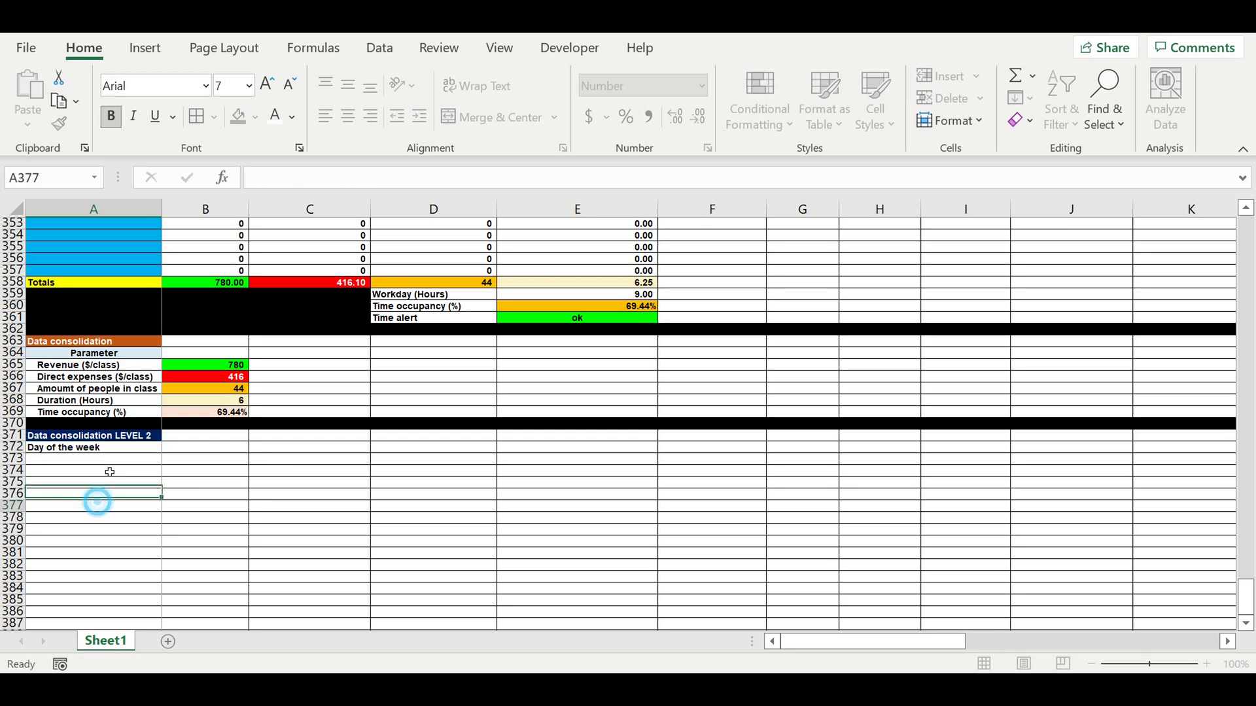
click(104, 450)
click(348, 116)
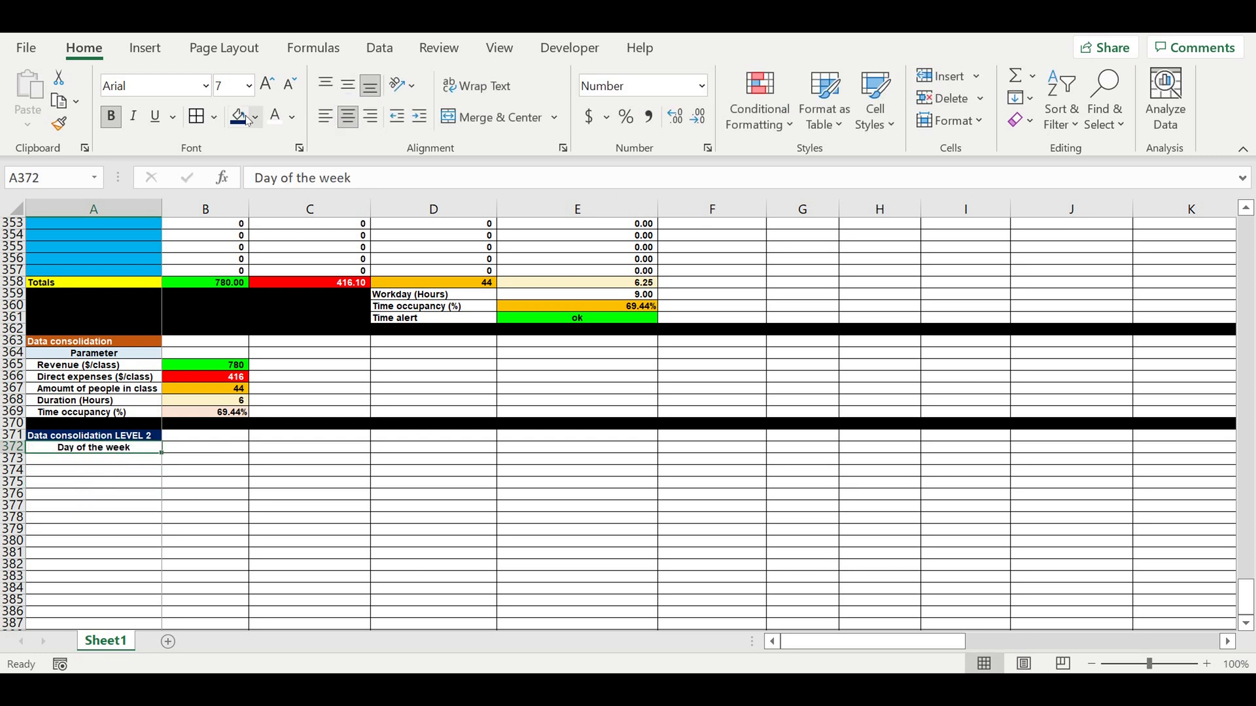
click(255, 116)
click(375, 194)
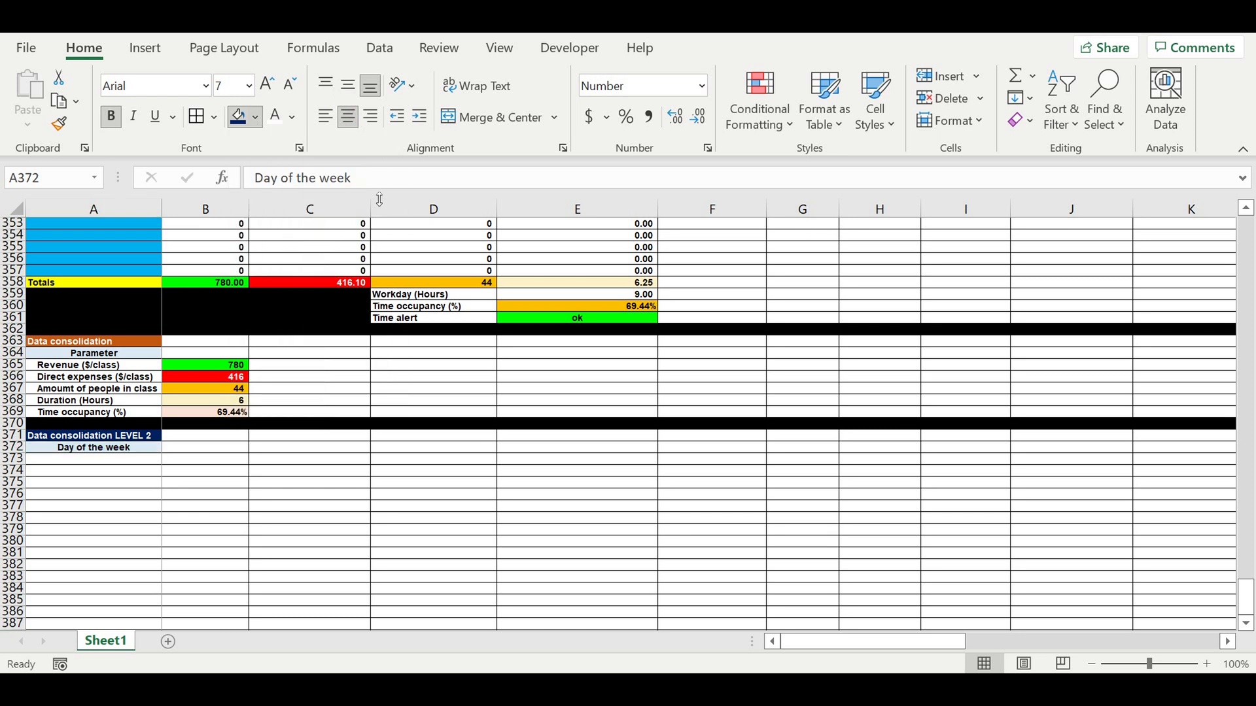
Step: Enter "Monday" in A373 and autofill the weekdays down to Sunday in A379
click(126, 465)
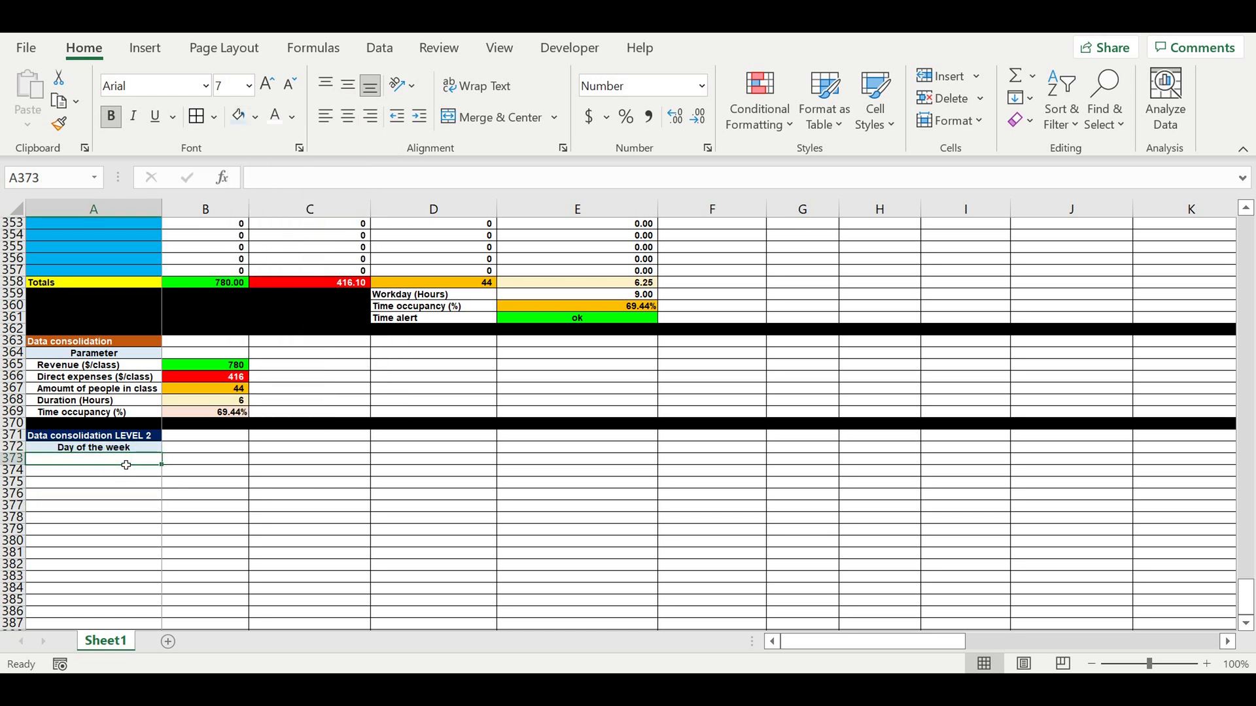
text(Monda)
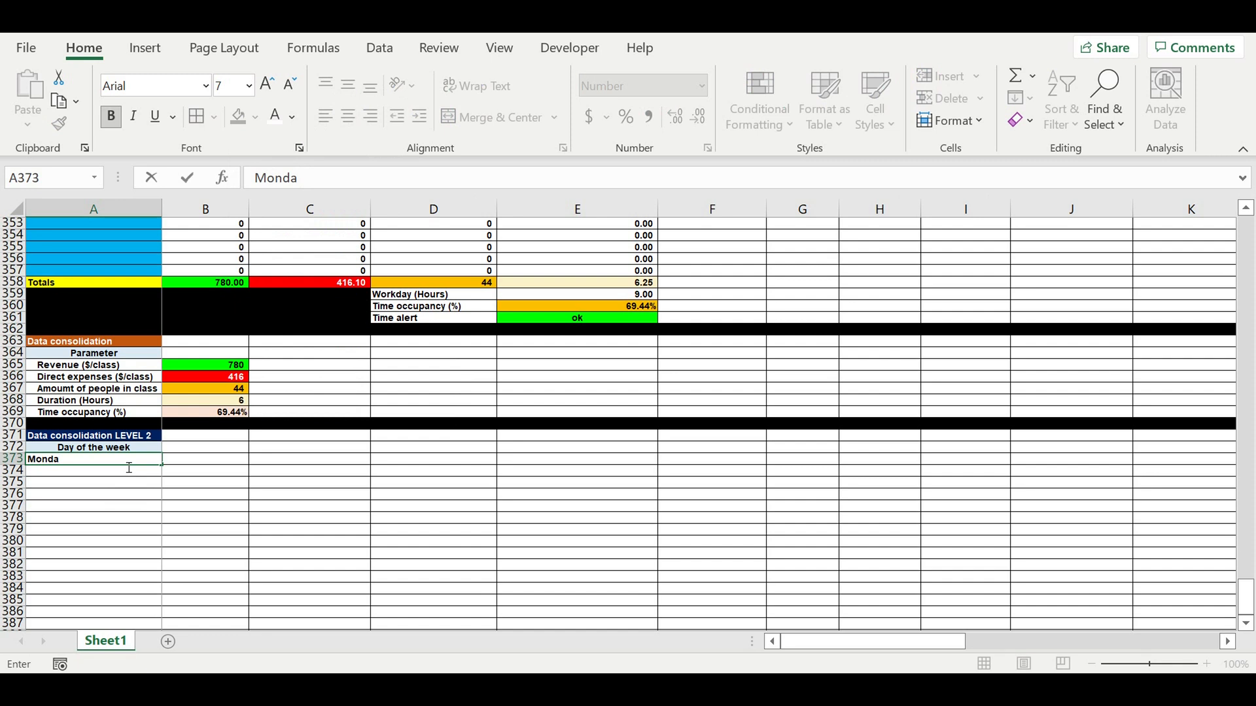
text(y)
key(Return)
click(123, 460)
drag(166, 473, 161, 533)
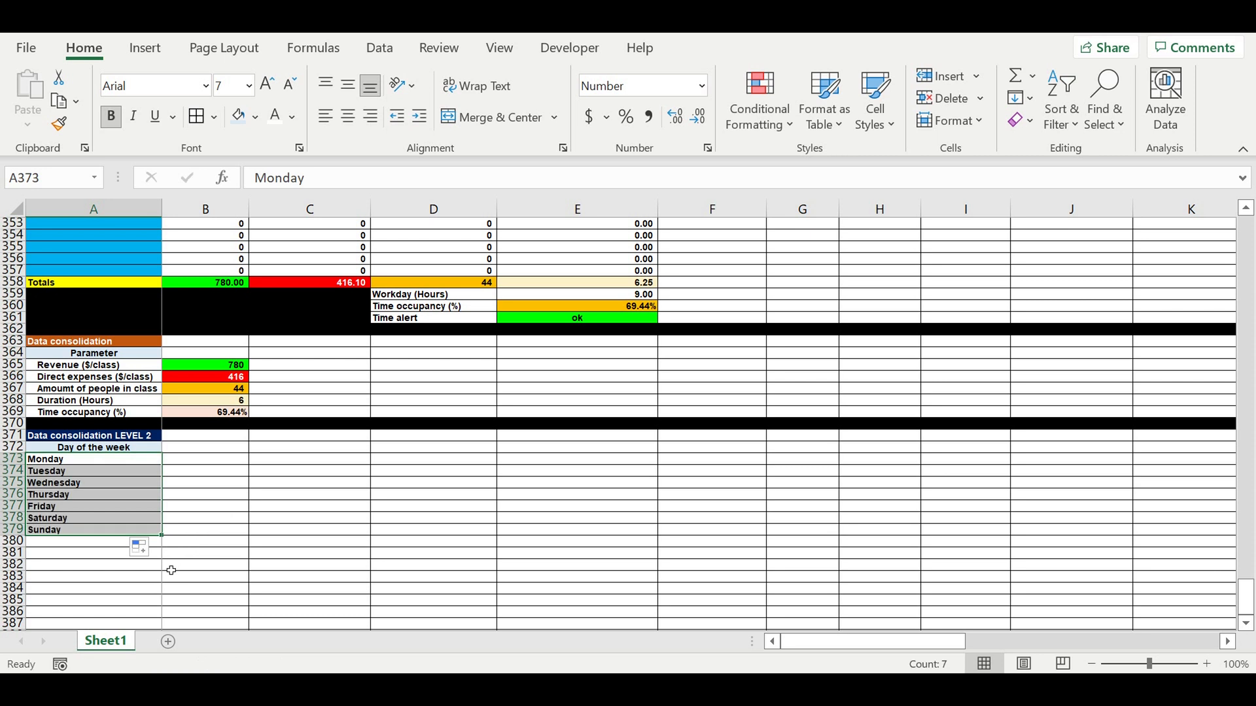
click(97, 565)
click(76, 530)
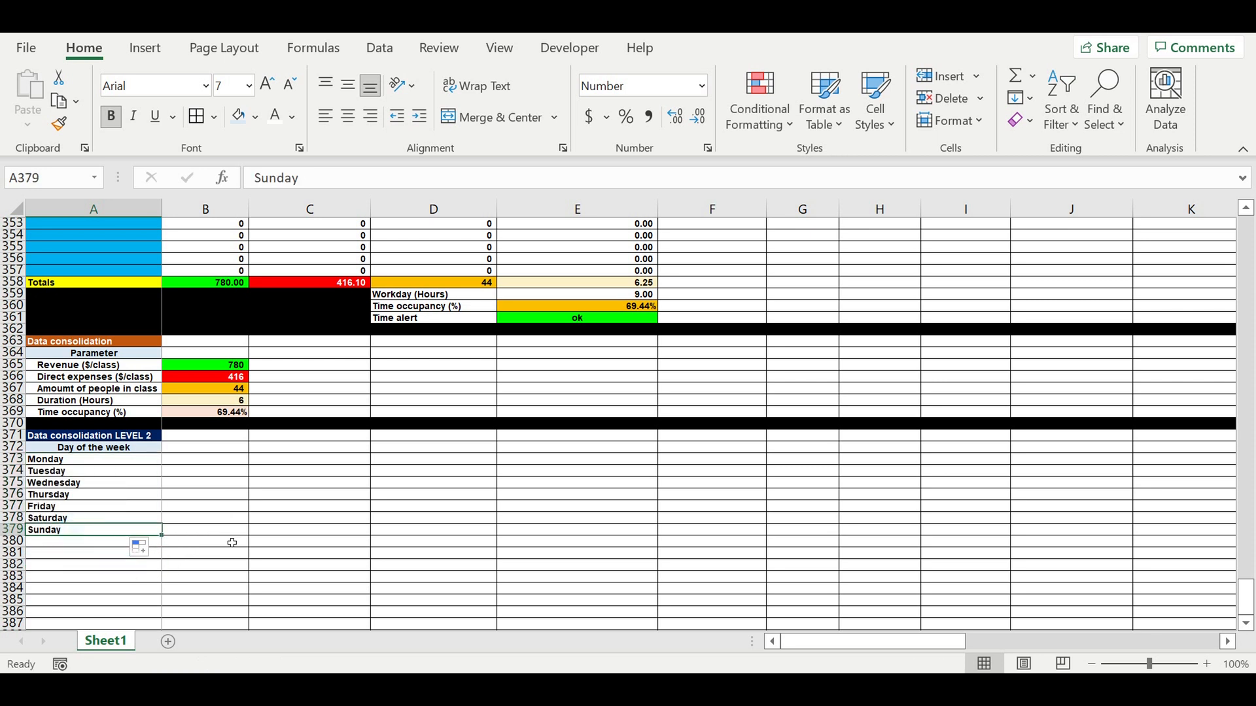
Step: Fill all of row 380 black as a divider below the weekday list
click(57, 564)
click(14, 541)
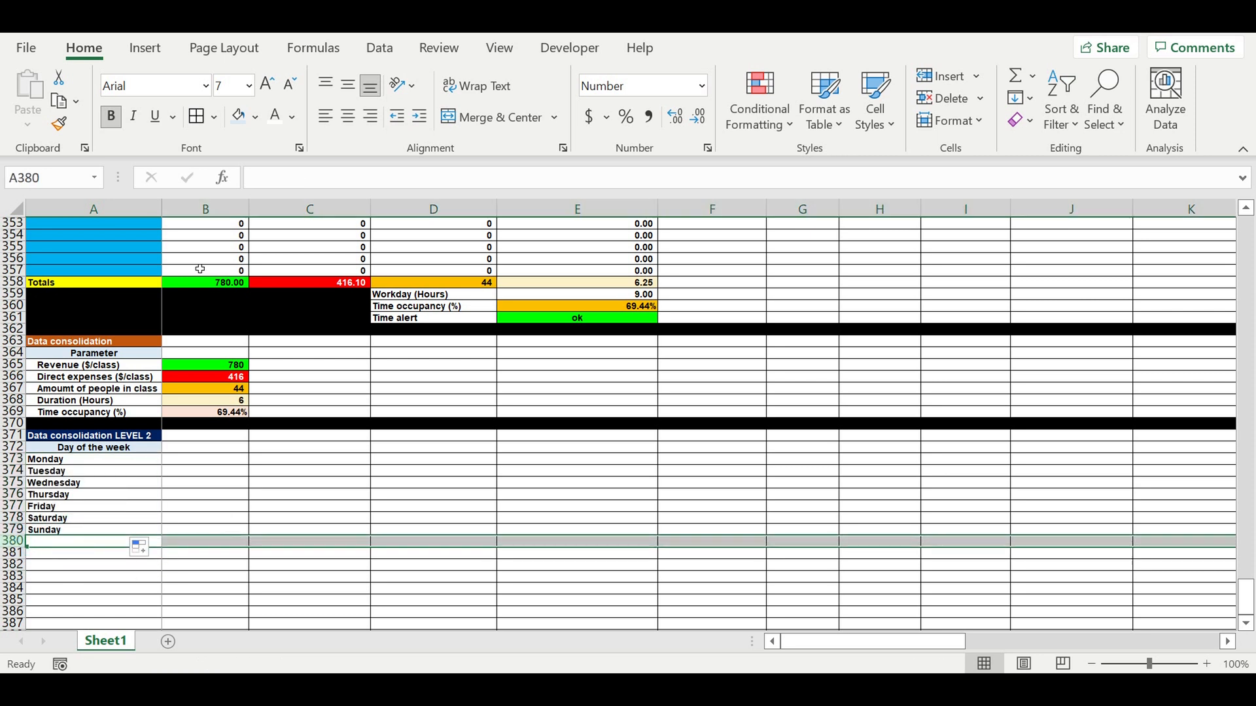
click(255, 117)
click(254, 168)
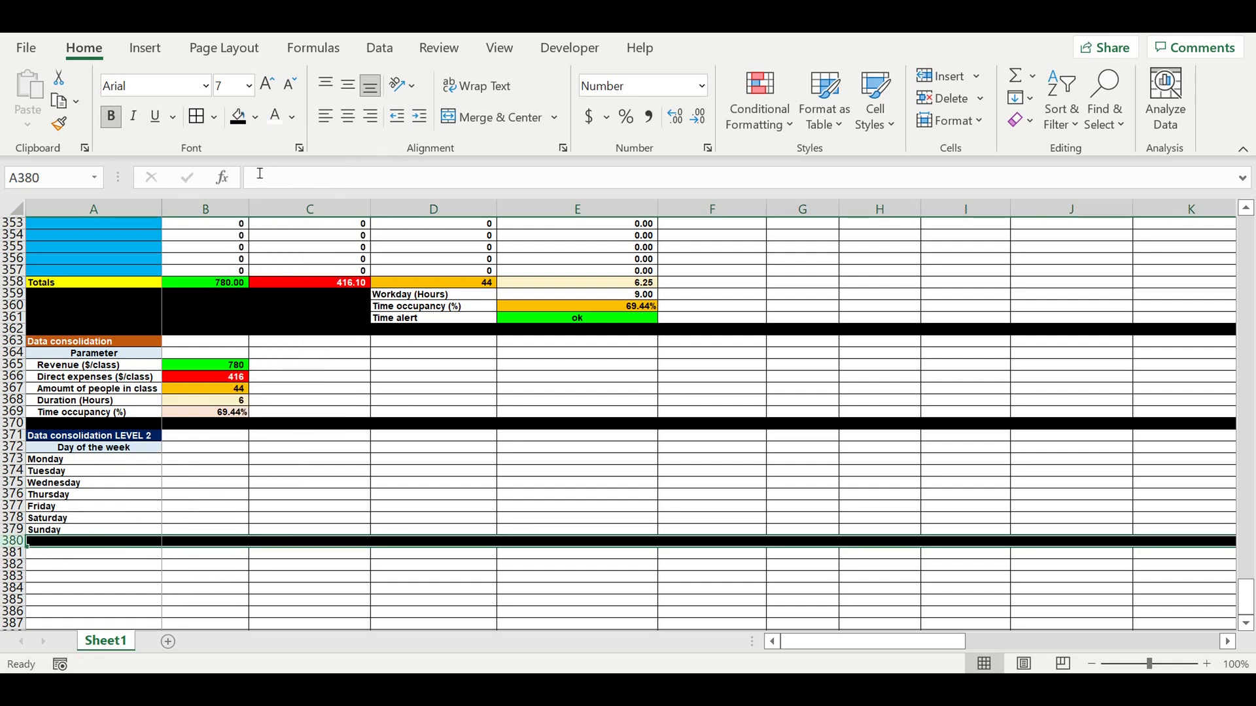
Step: Indent the weekday names in A373:A379 one level
drag(49, 459, 65, 530)
click(419, 117)
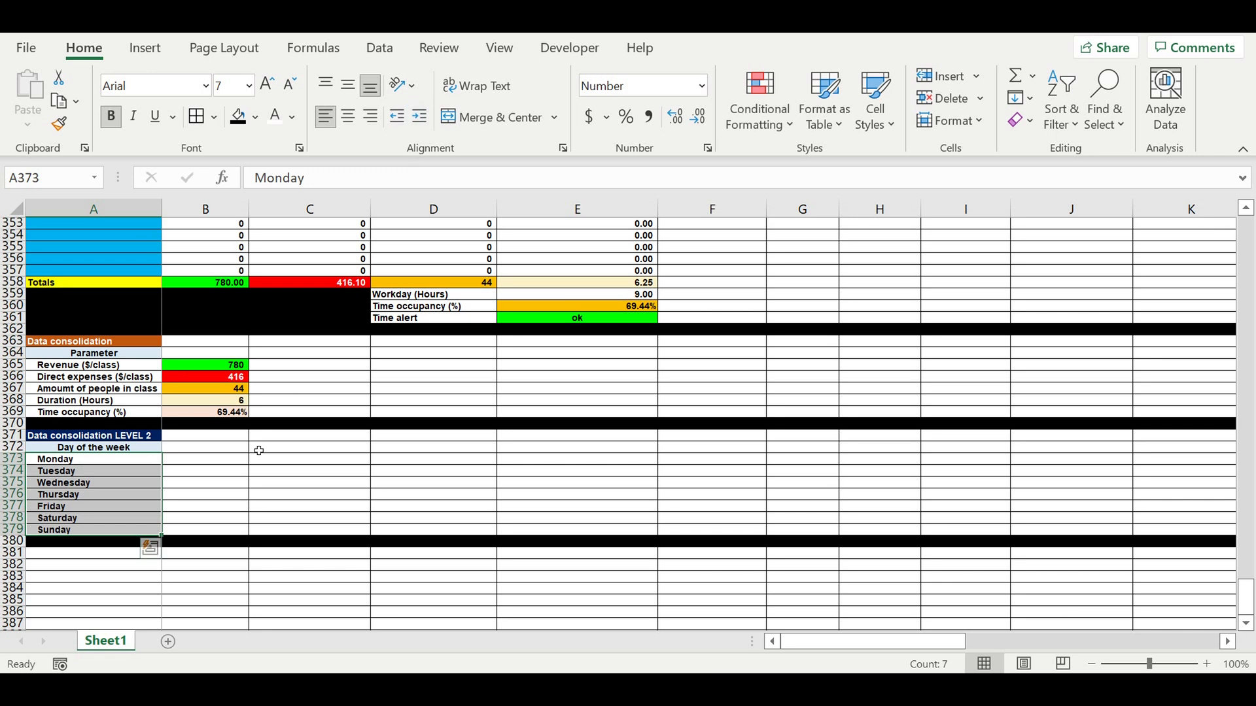
click(234, 466)
Step: Link B372 to the revenue label with =A365 and fill the formula down to B376 for the other parameter labels
click(206, 448)
text(=)
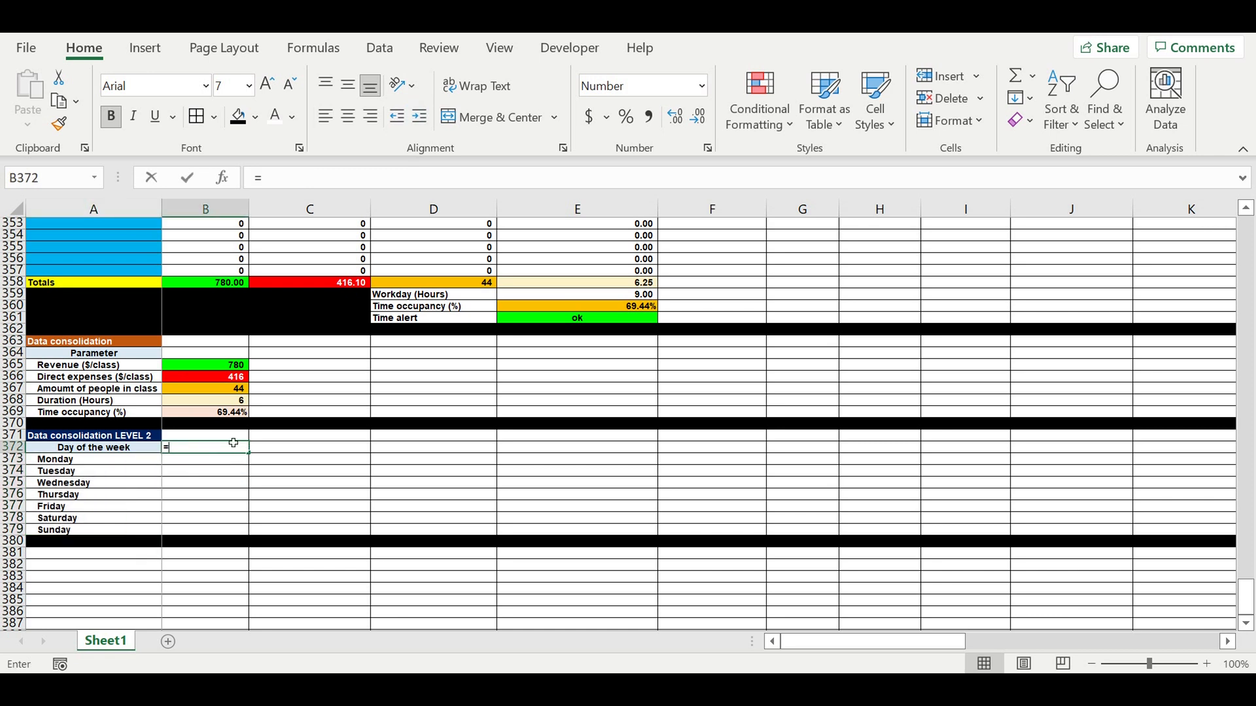
click(85, 368)
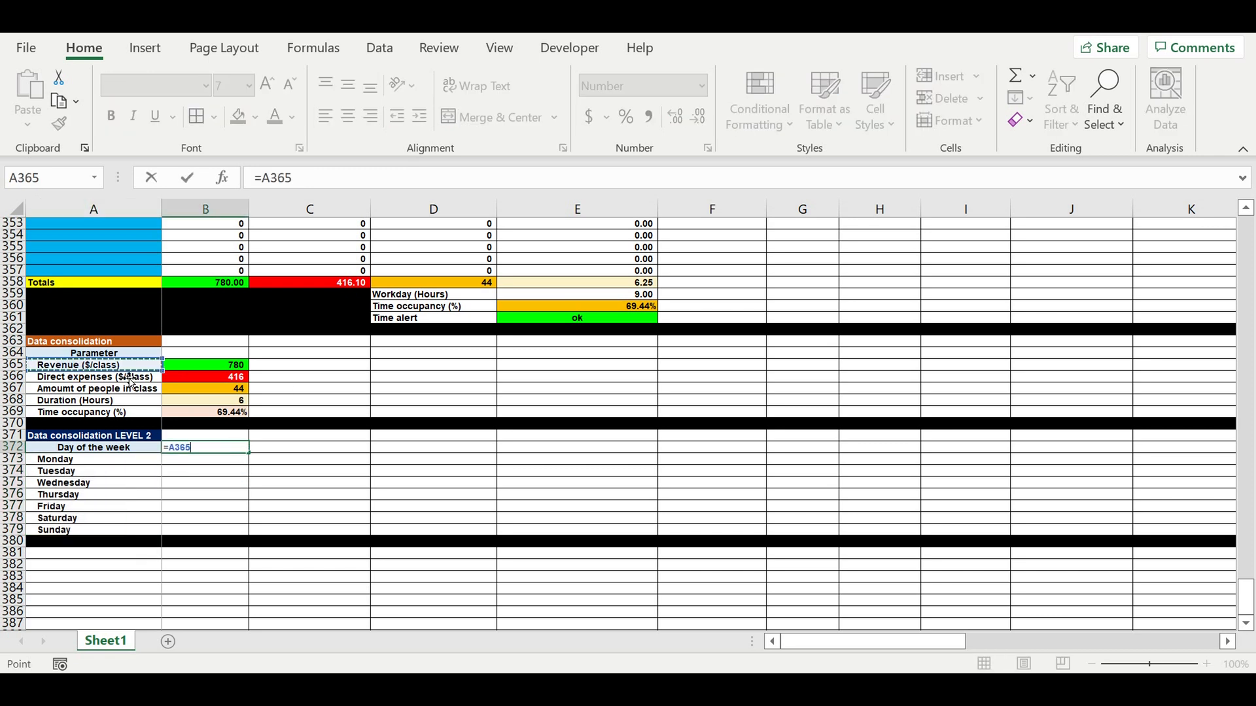
key(Return)
click(241, 449)
drag(250, 455, 240, 498)
Step: Move the linked labels in B373:B376 to start at C372, and those in C373:C375 to start at D372
drag(201, 460, 199, 496)
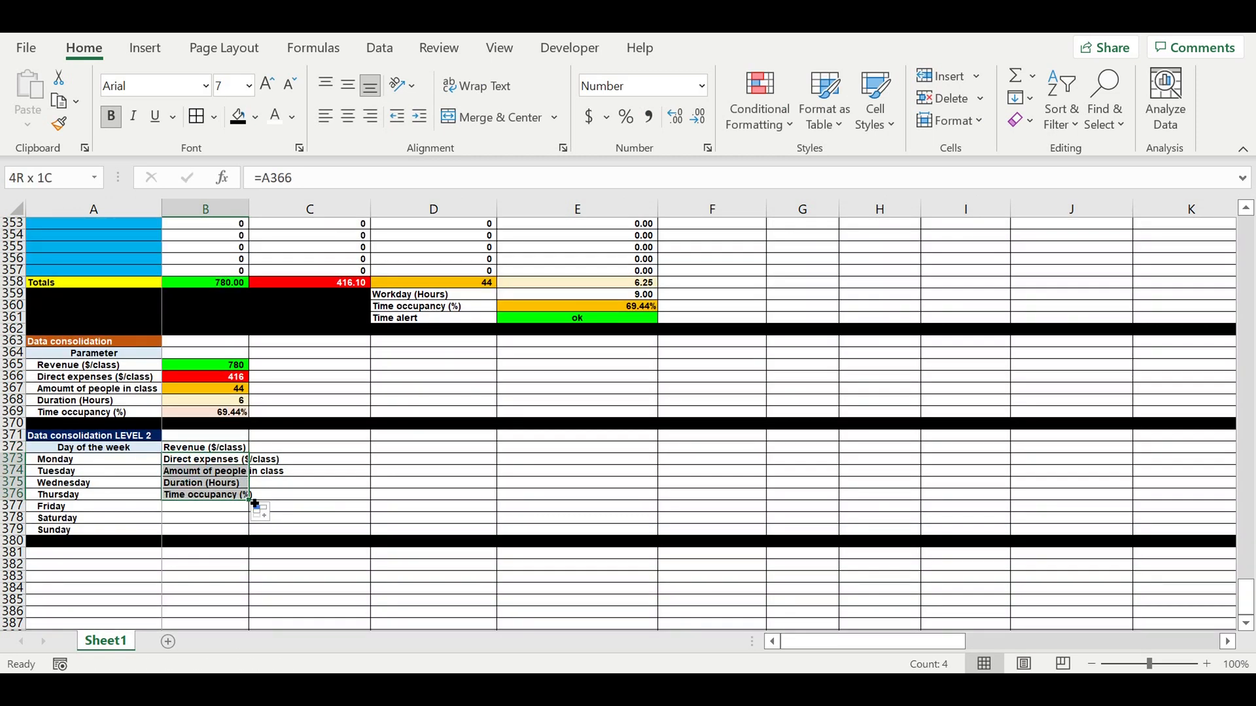
key(ctrl+x)
click(277, 450)
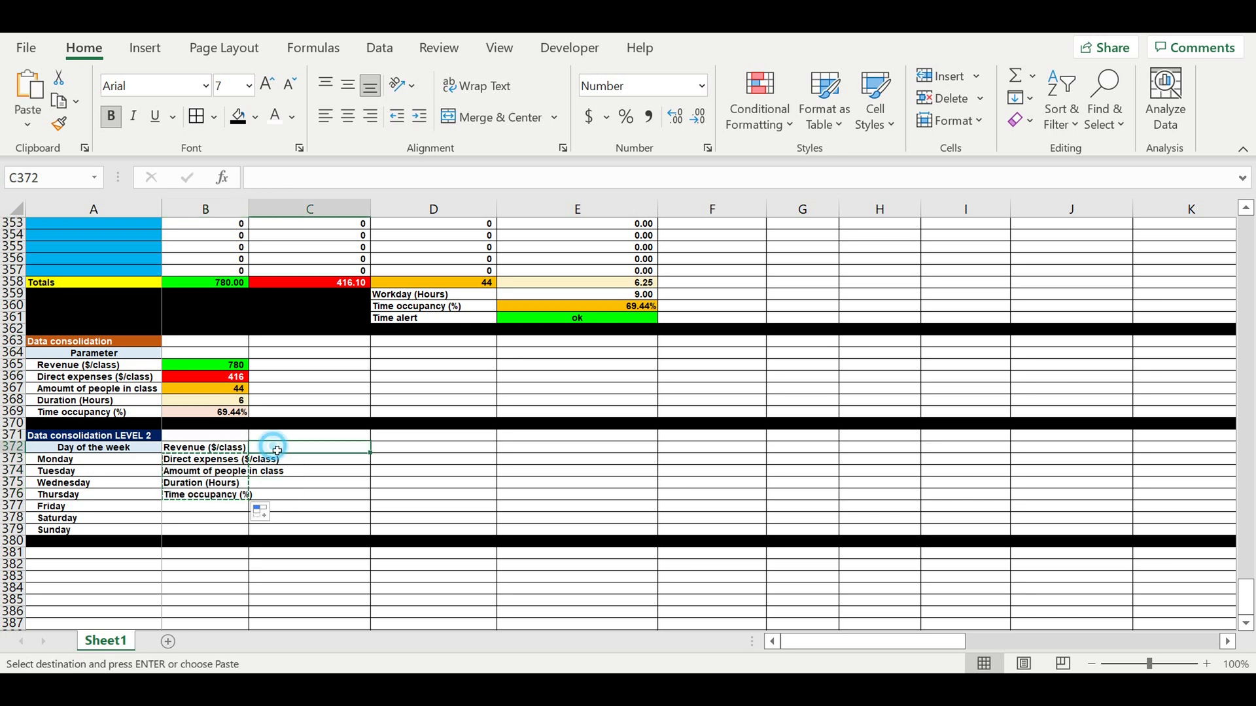
key(ctrl+v)
drag(291, 459, 290, 487)
key(ctrl+x)
click(412, 450)
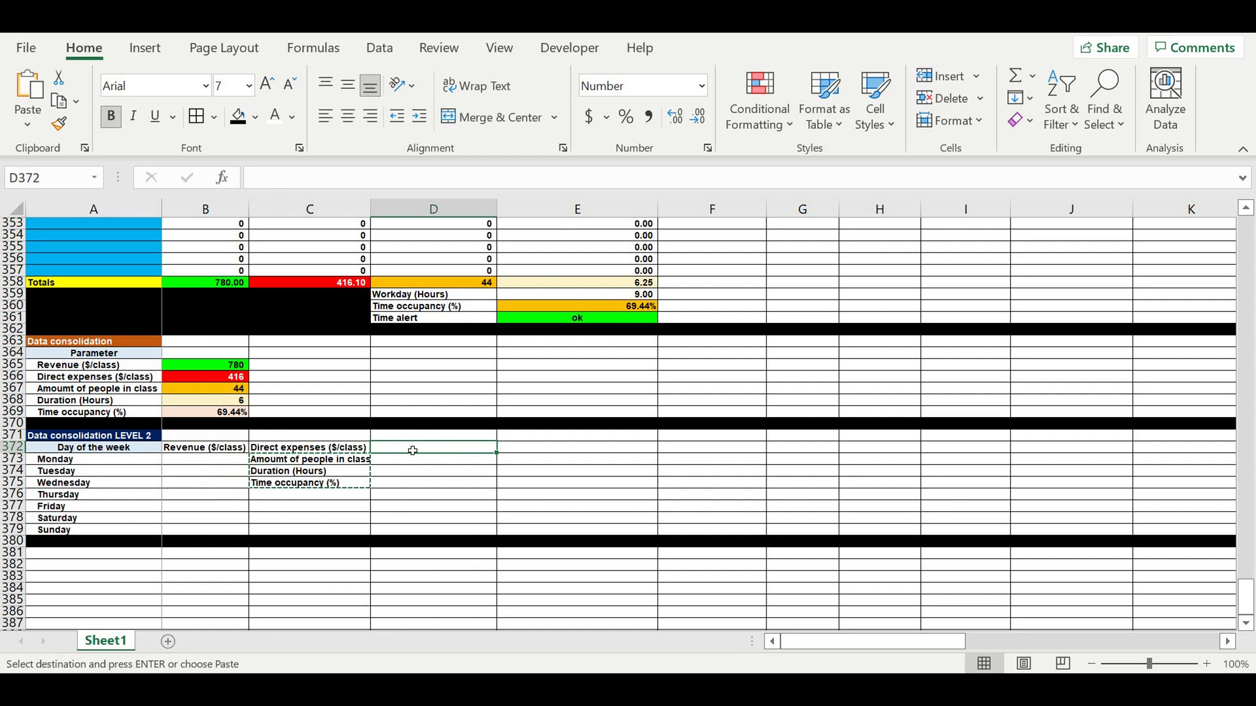
key(ctrl+v)
Step: Move the linked labels in D373:D374 to start at E372, and the remaining label in E373 to F372
click(410, 463)
drag(410, 463, 409, 474)
key(ctrl+x)
click(549, 451)
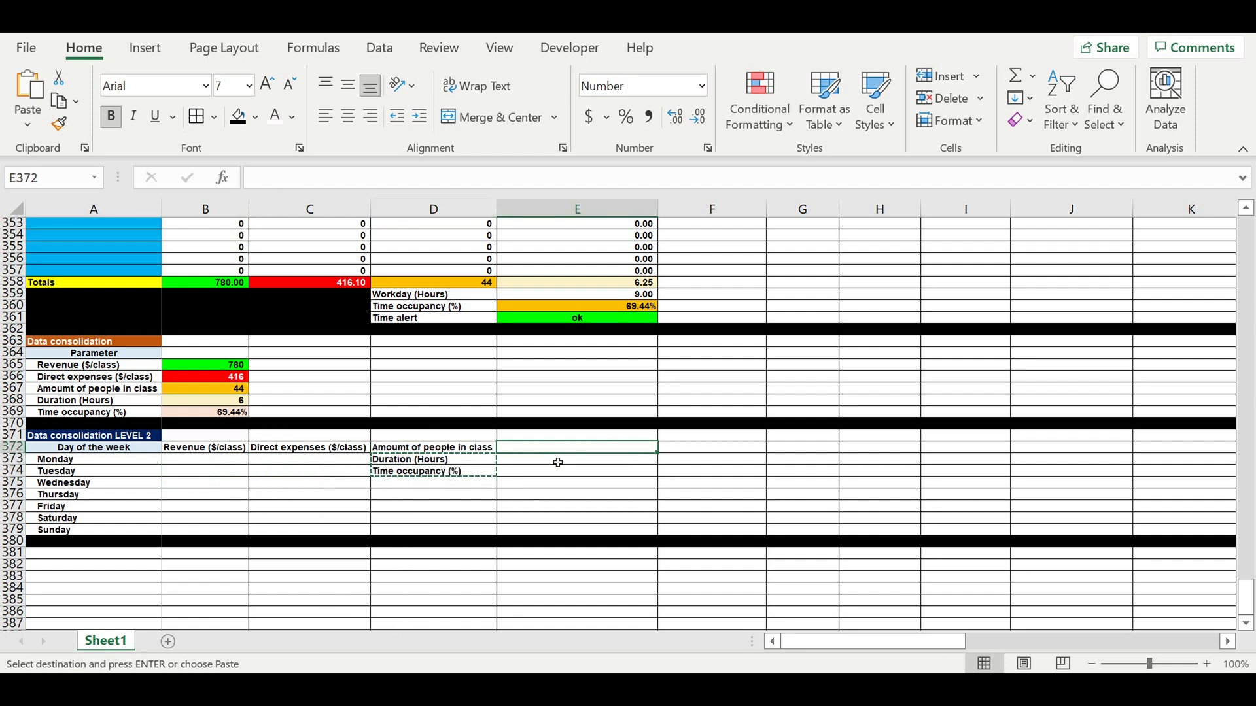
key(ctrl+v)
click(538, 462)
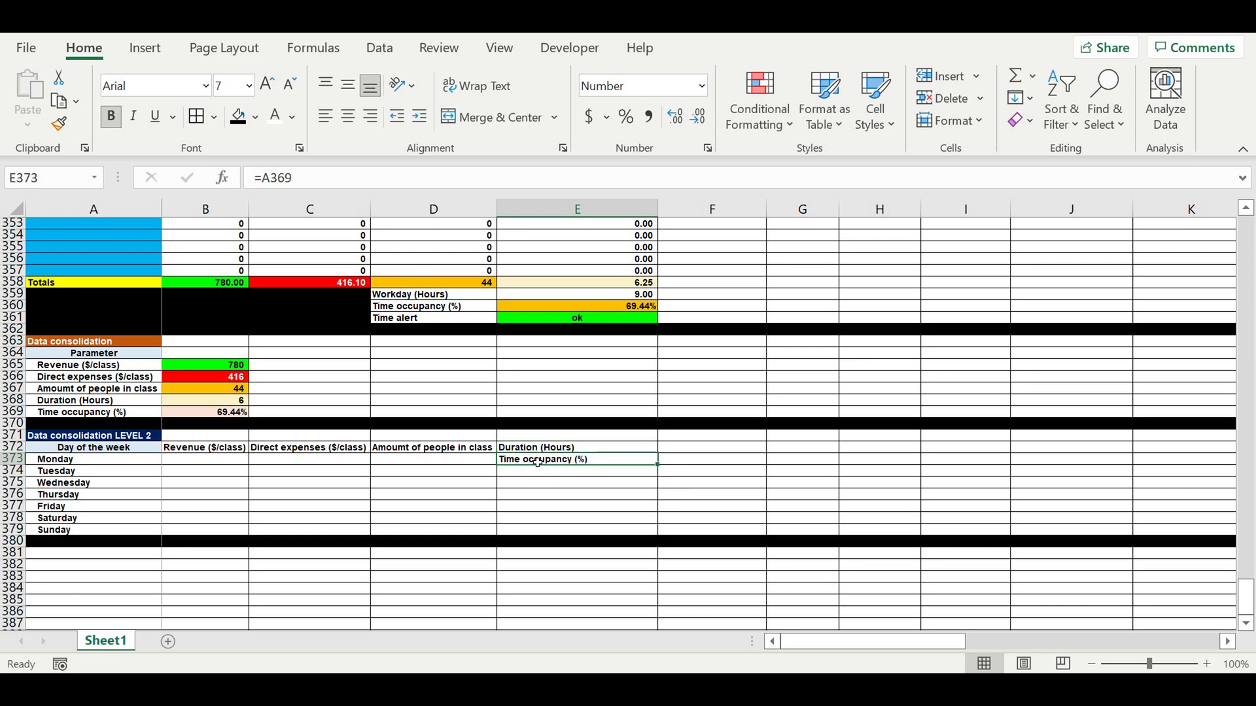
drag(538, 462, 716, 455)
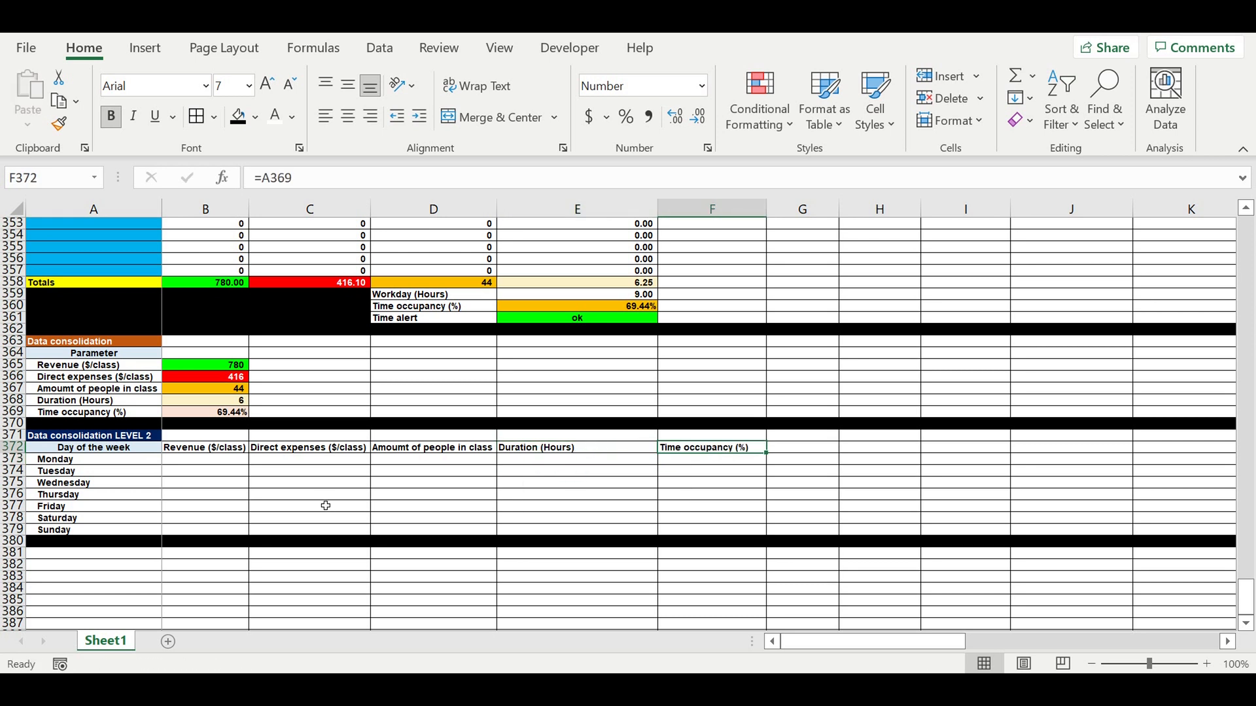
Step: Center the parameter headings in B372:F372 and fill them light blue
drag(697, 449, 239, 452)
click(347, 116)
click(255, 117)
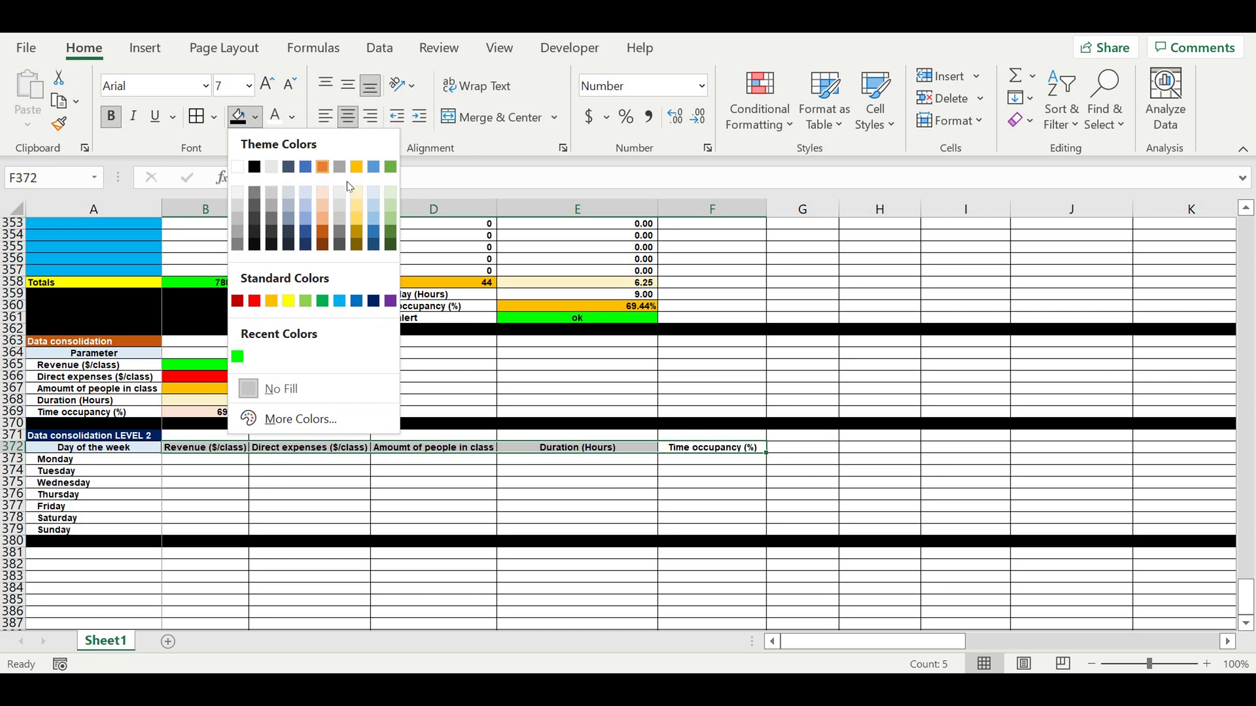
click(373, 198)
click(220, 506)
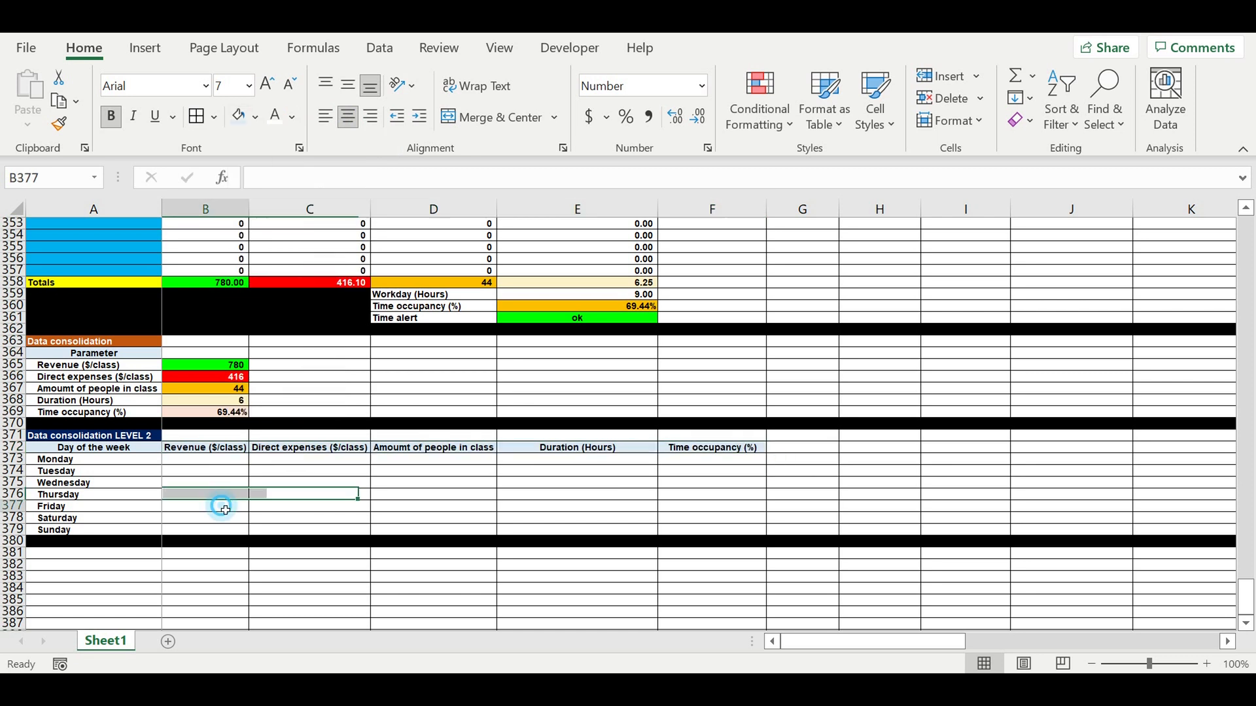
Step: Link Monday's revenue in B373 to the revenue value of Monday's data consolidation block with =B89
click(214, 483)
click(193, 463)
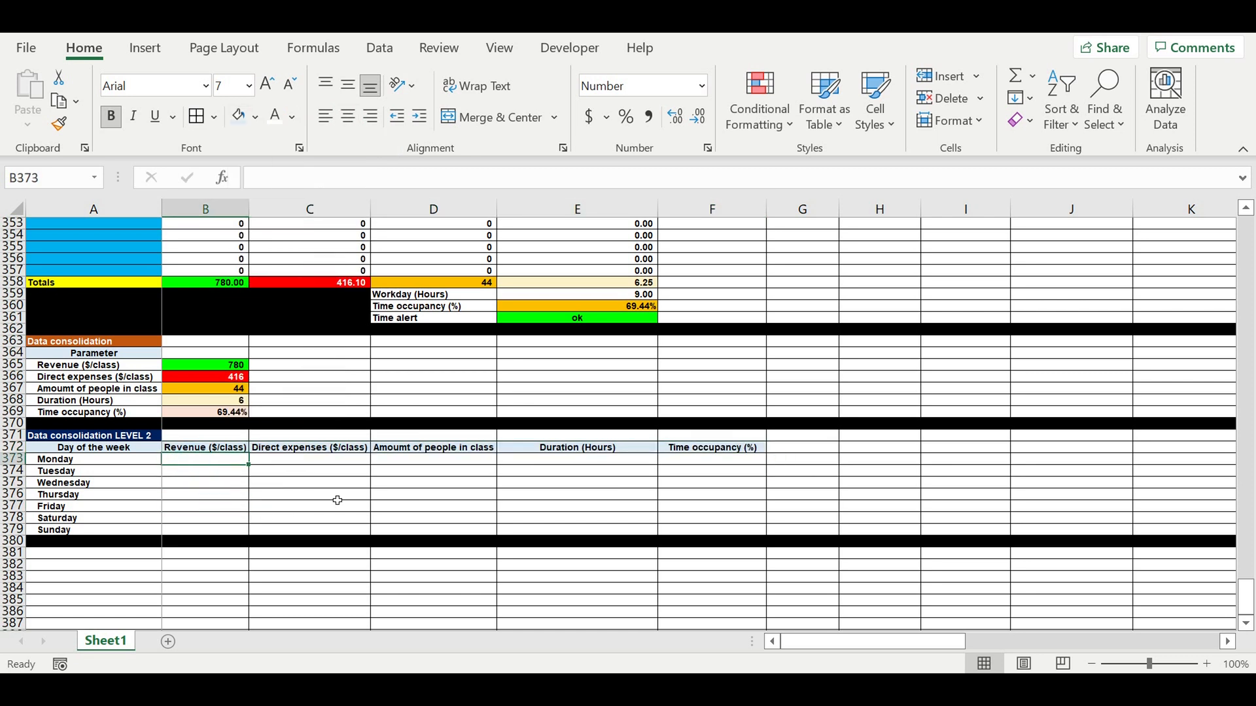
text(=)
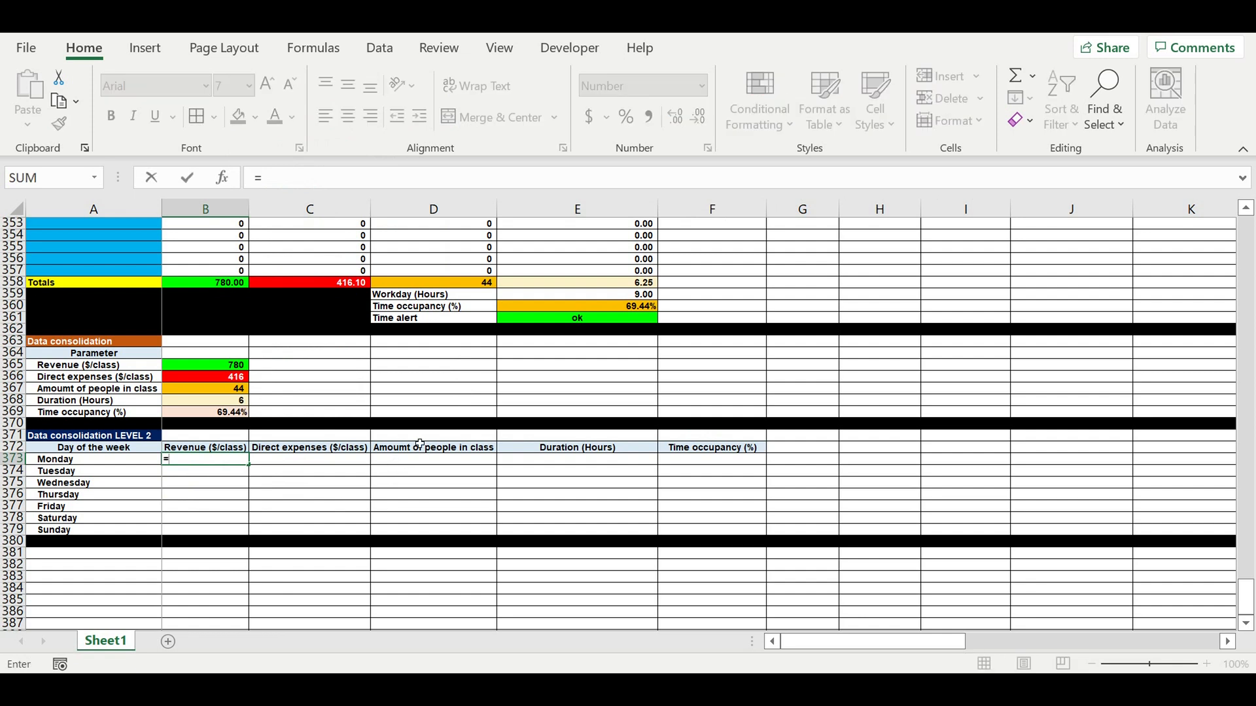
drag(1245, 597, 1238, 453)
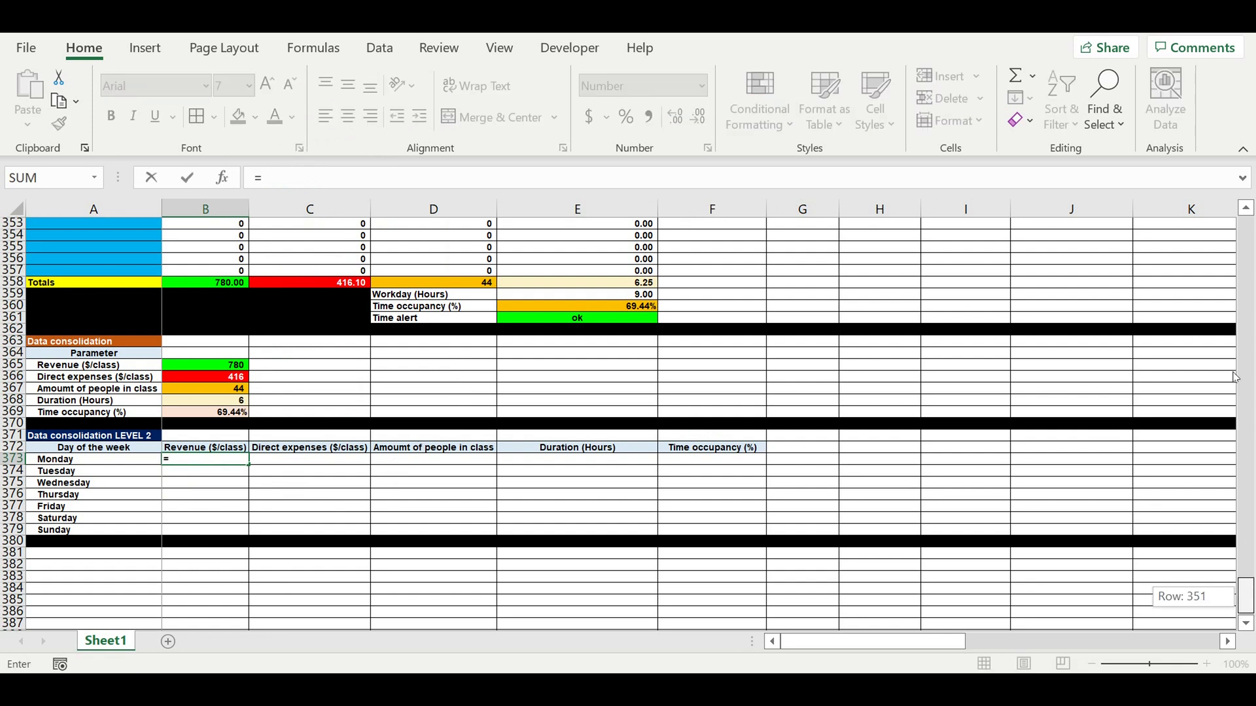
drag(1235, 378, 1235, 378)
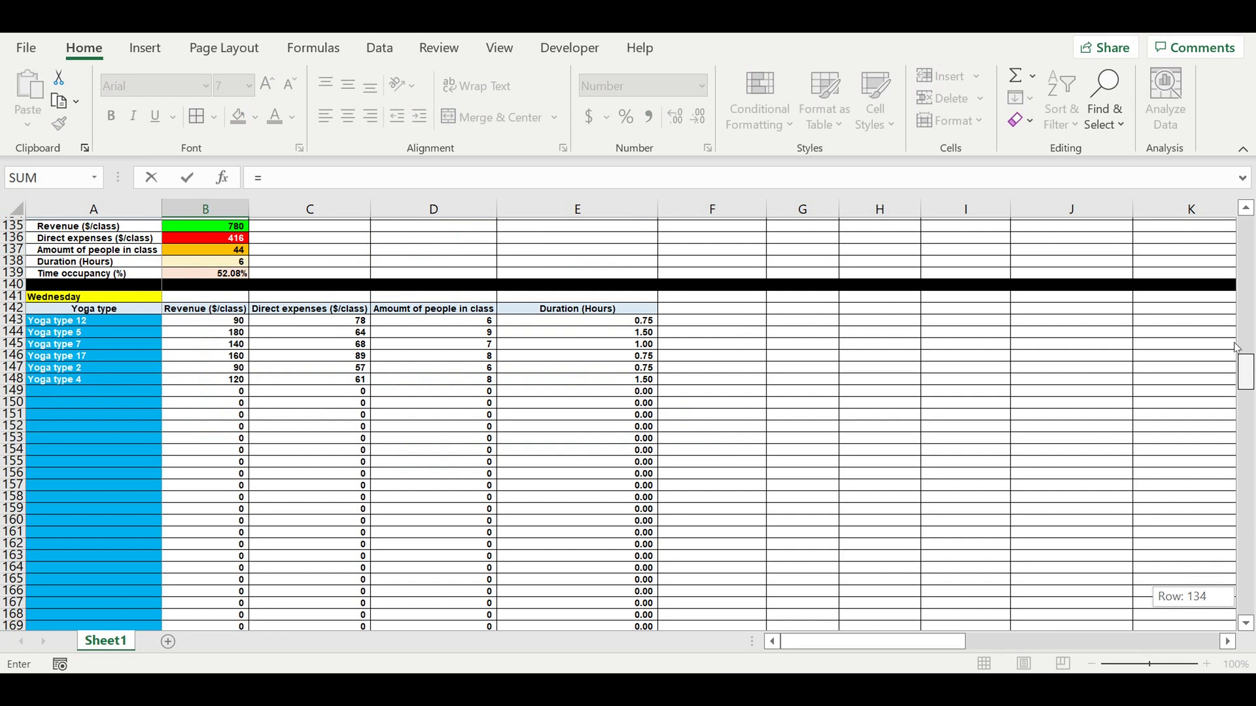
drag(1236, 348, 1247, 283)
scroll(420, 493, down, 6)
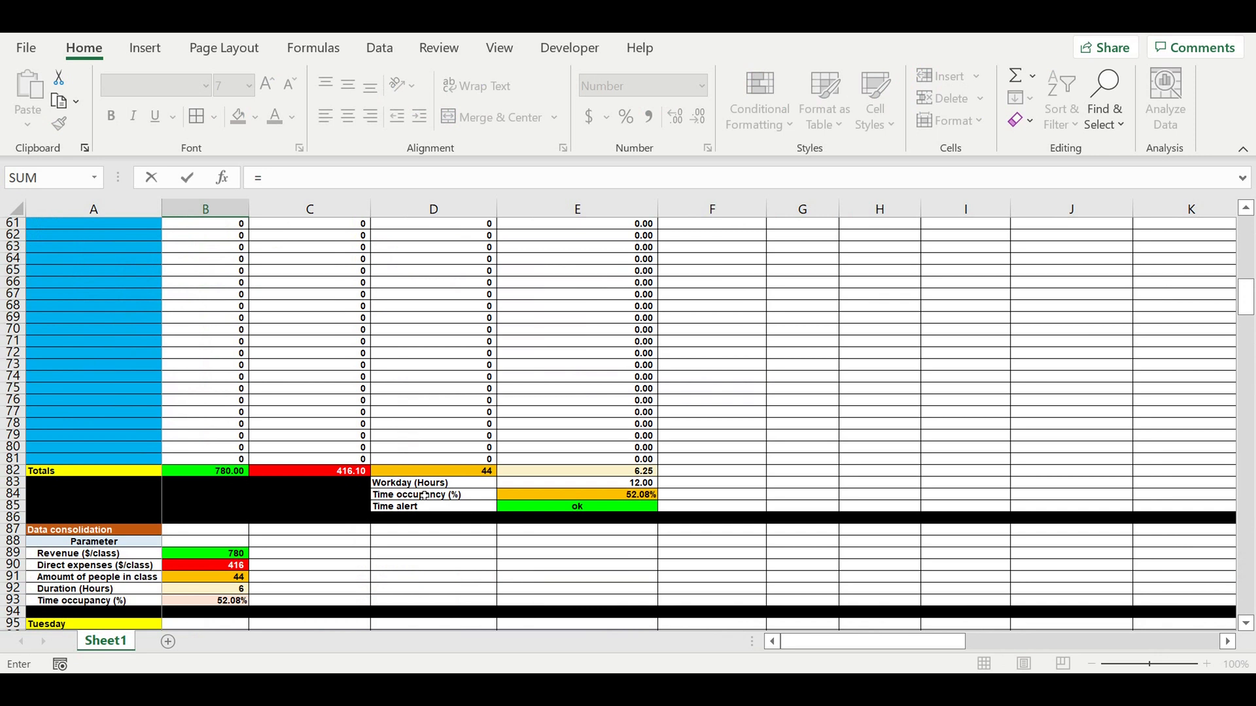
scroll(423, 495, down, 3)
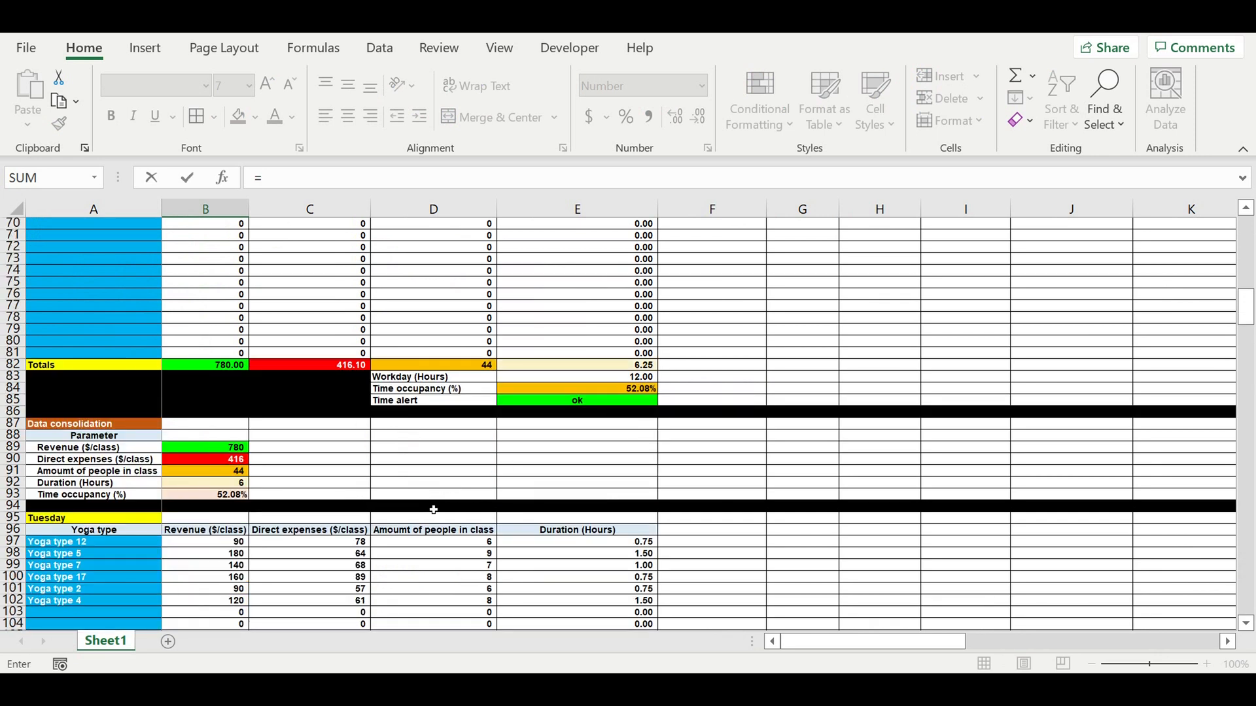
click(208, 450)
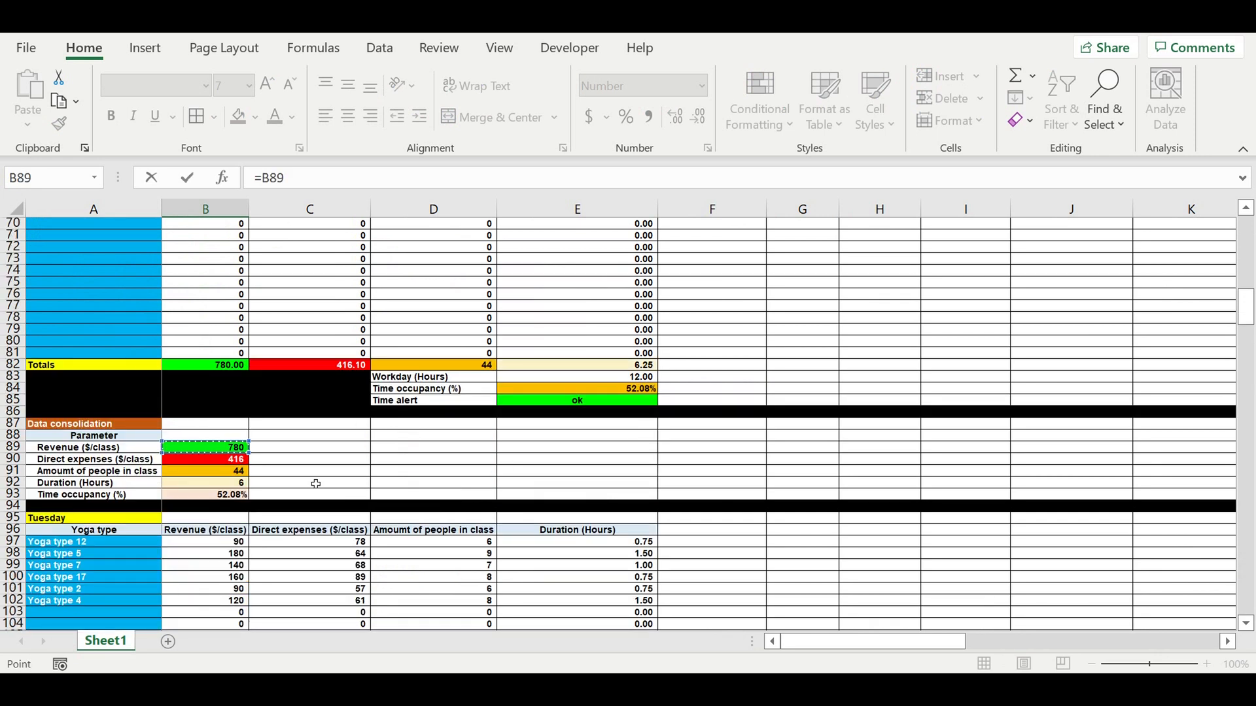
key(Return)
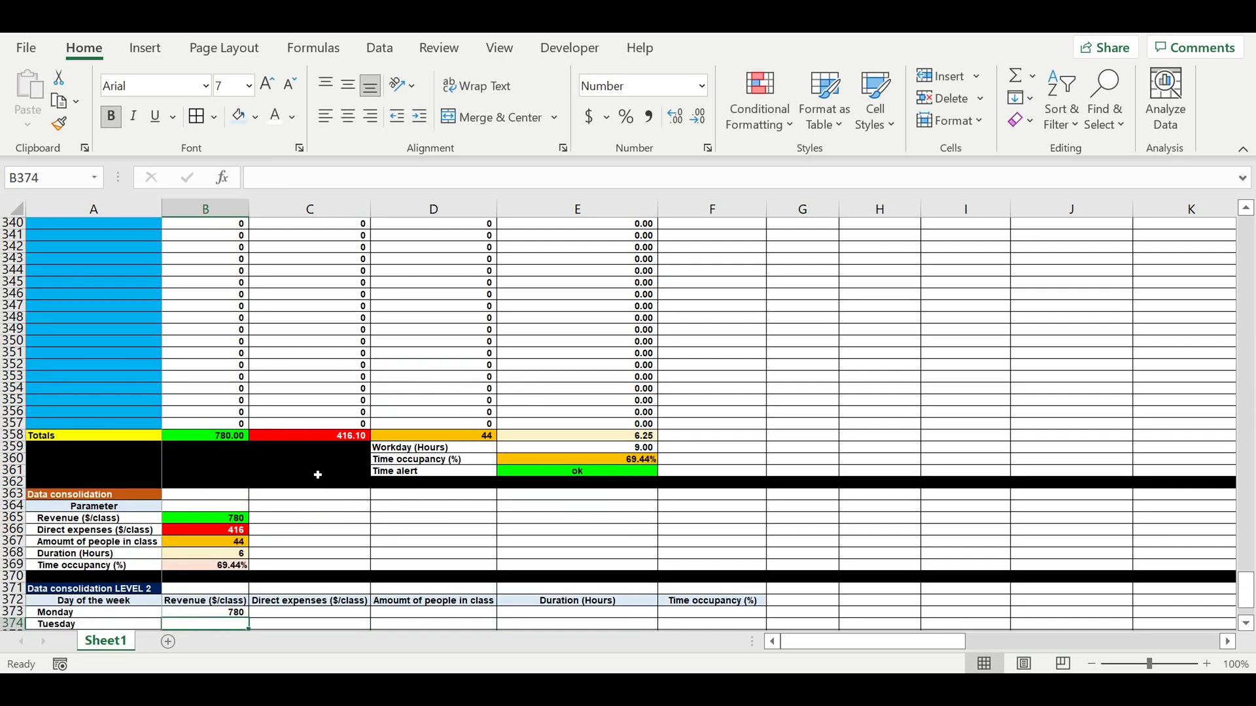
Step: Fill the Monday revenue link in B373 down to B377 to bring in the other Monday parameters
scroll(317, 475, down, 4)
click(218, 471)
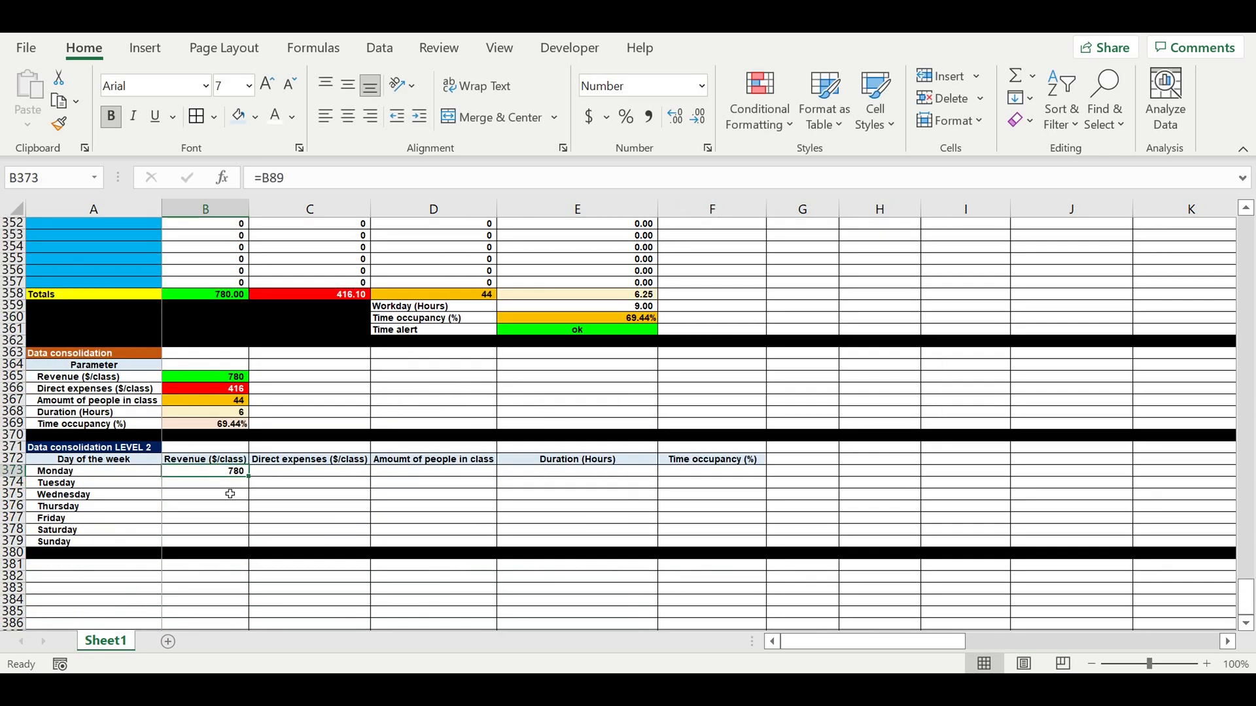
drag(249, 476, 251, 525)
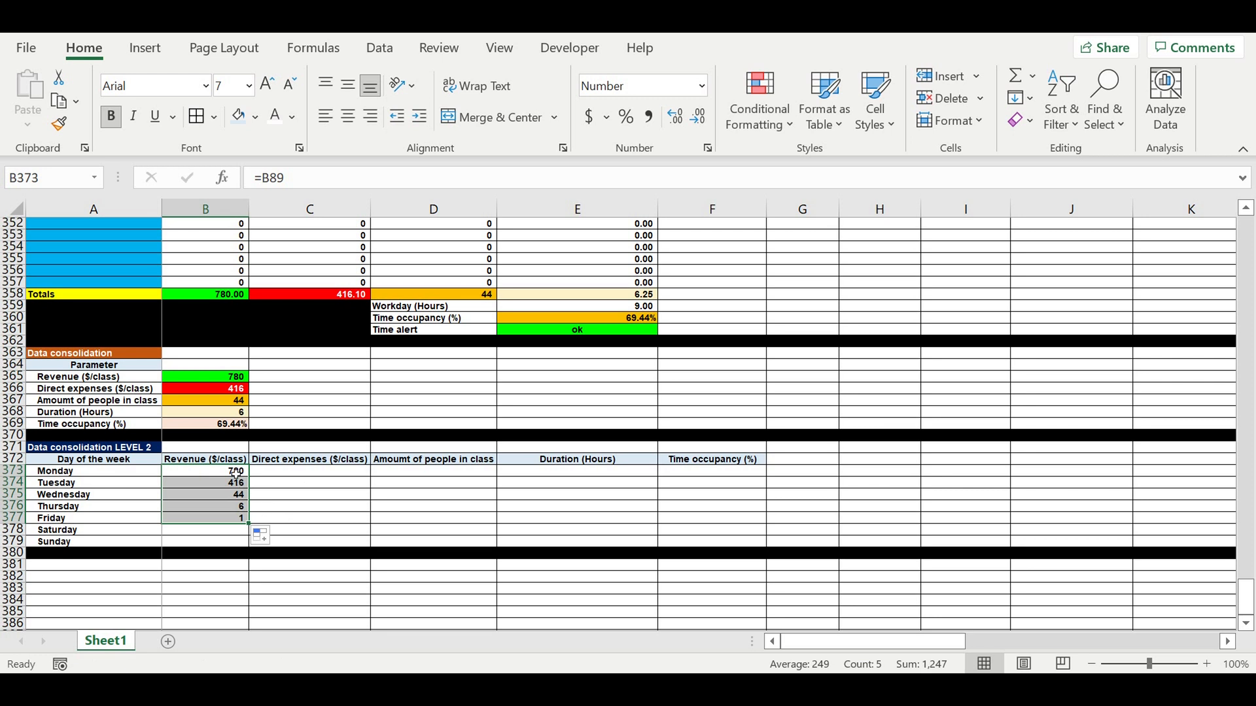
Step: Move the linked values below Monday's row step by step into C373, D373, E373 and F373 so each sits under its heading
drag(222, 487, 341, 508)
key(ctrl+c)
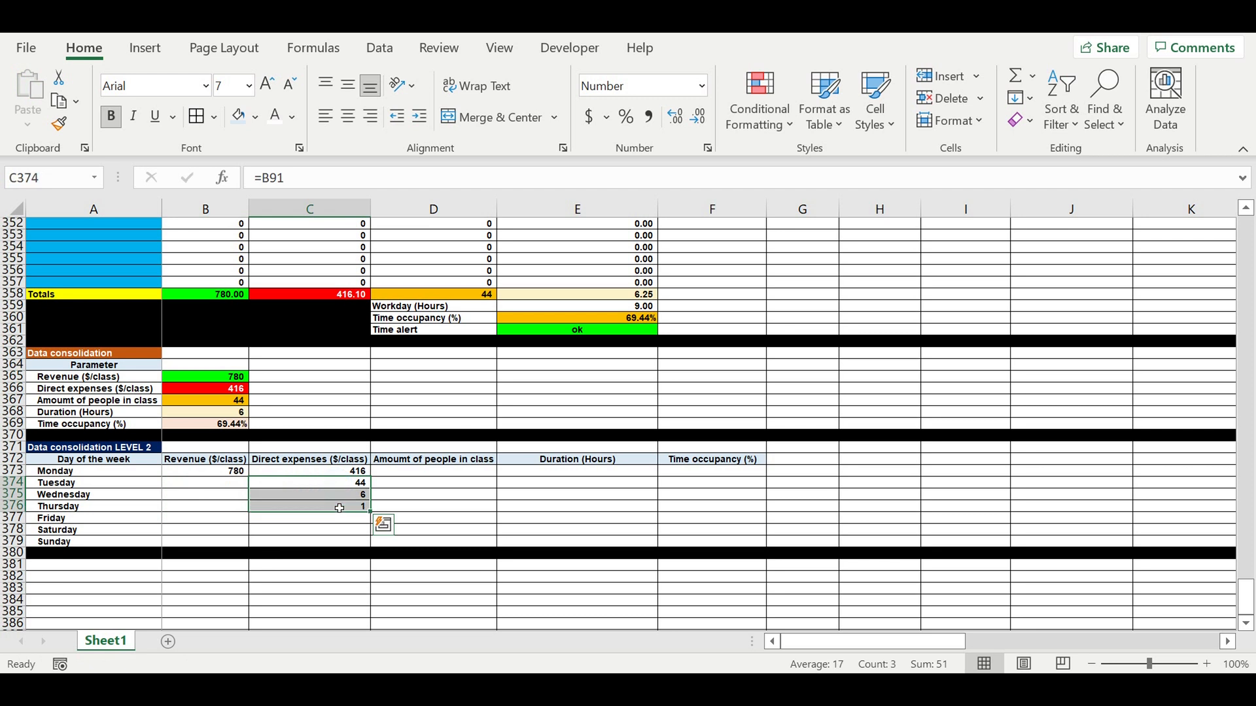
key(ctrl+c)
drag(408, 477, 470, 495)
key(ctrl+c)
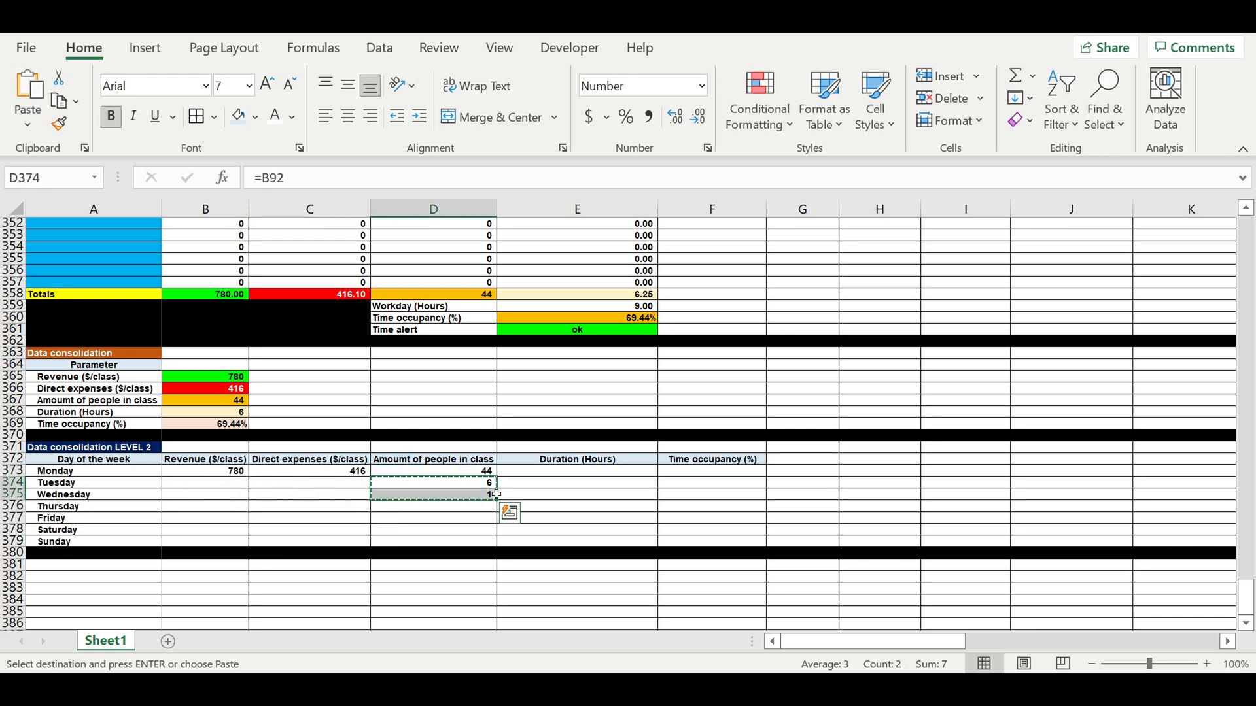
click(532, 476)
key(ctrl+v)
click(577, 488)
key(ctrl+c)
click(687, 472)
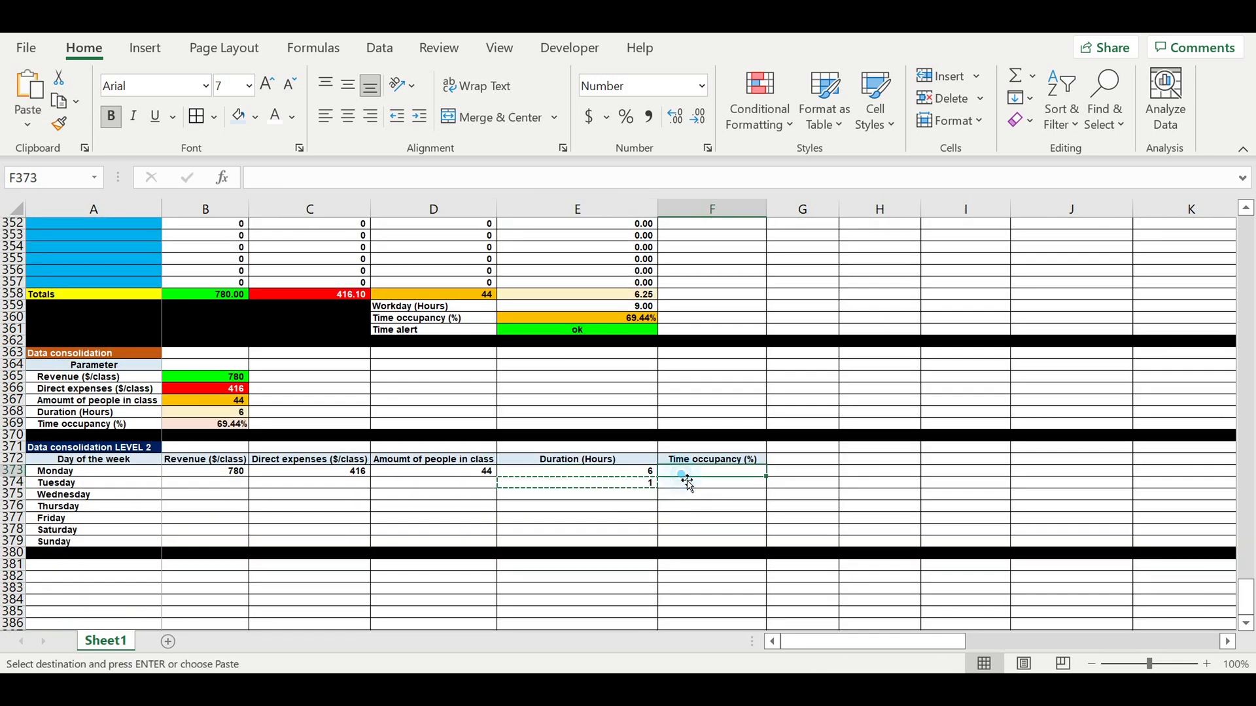
key(ctrl+v)
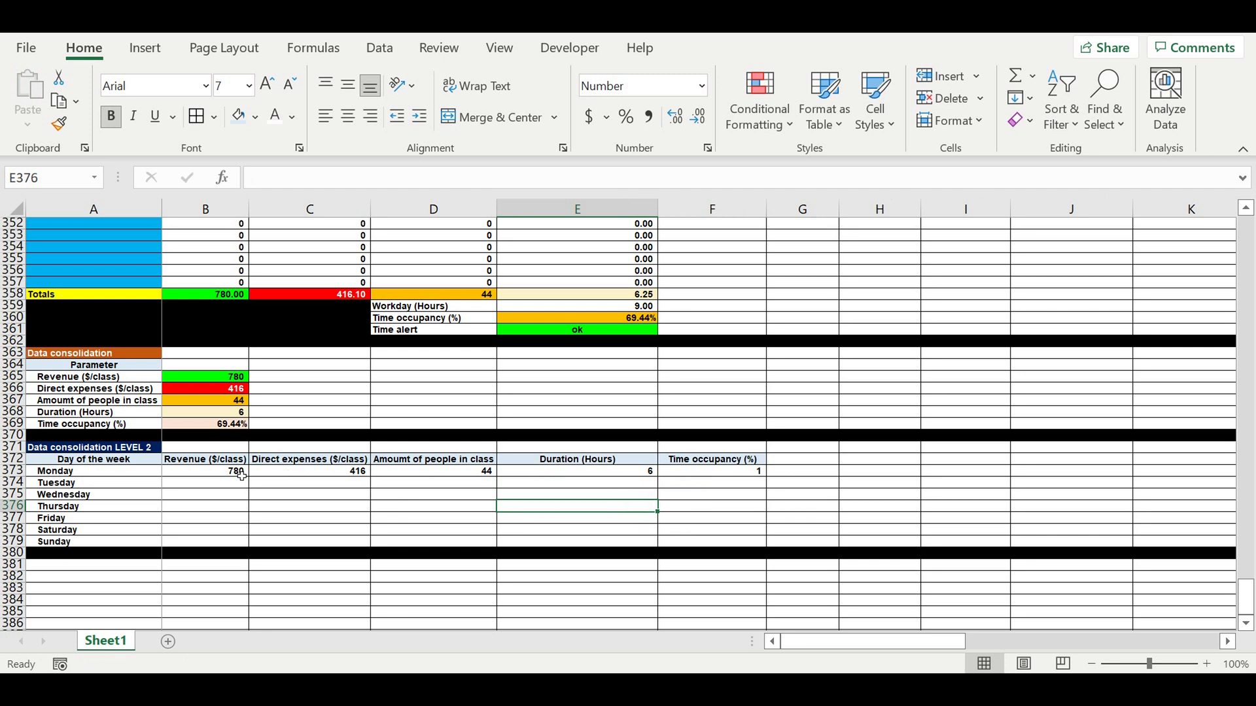
Step: Link Tuesday's revenue in B374 to the revenue value of Tuesday's data consolidation block with =B135
click(204, 486)
text(=)
drag(1246, 596, 1246, 327)
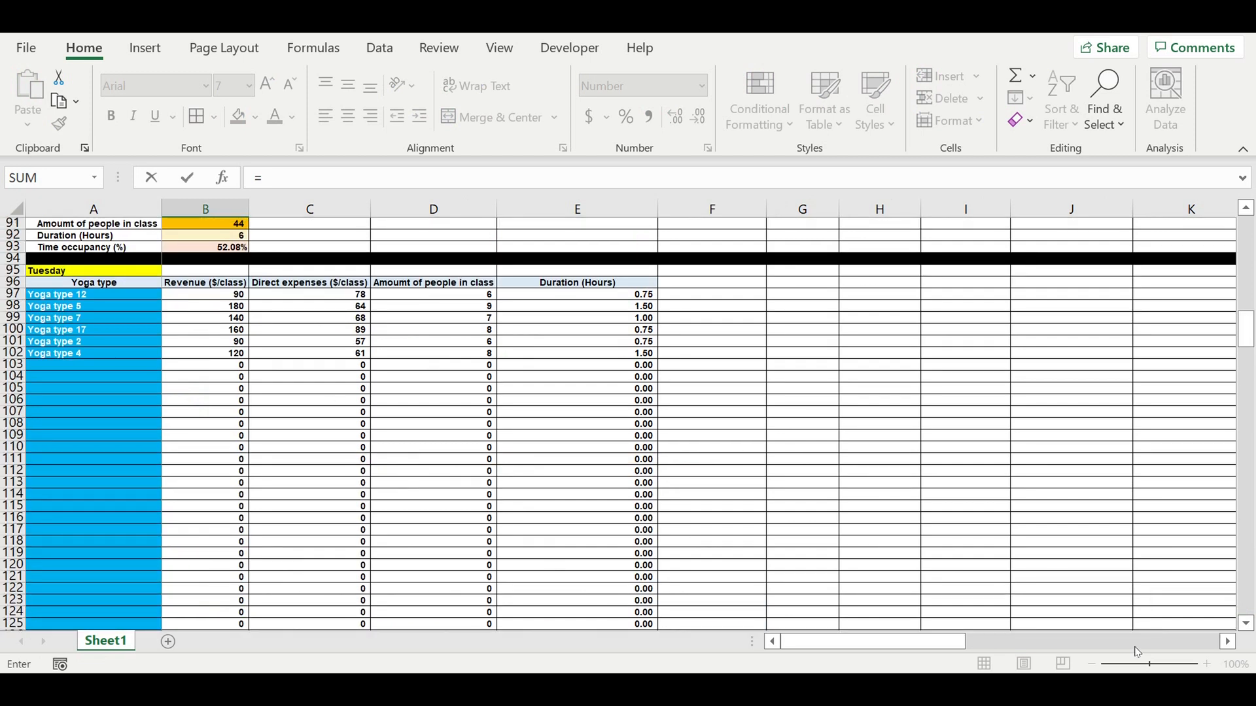
click(1246, 623)
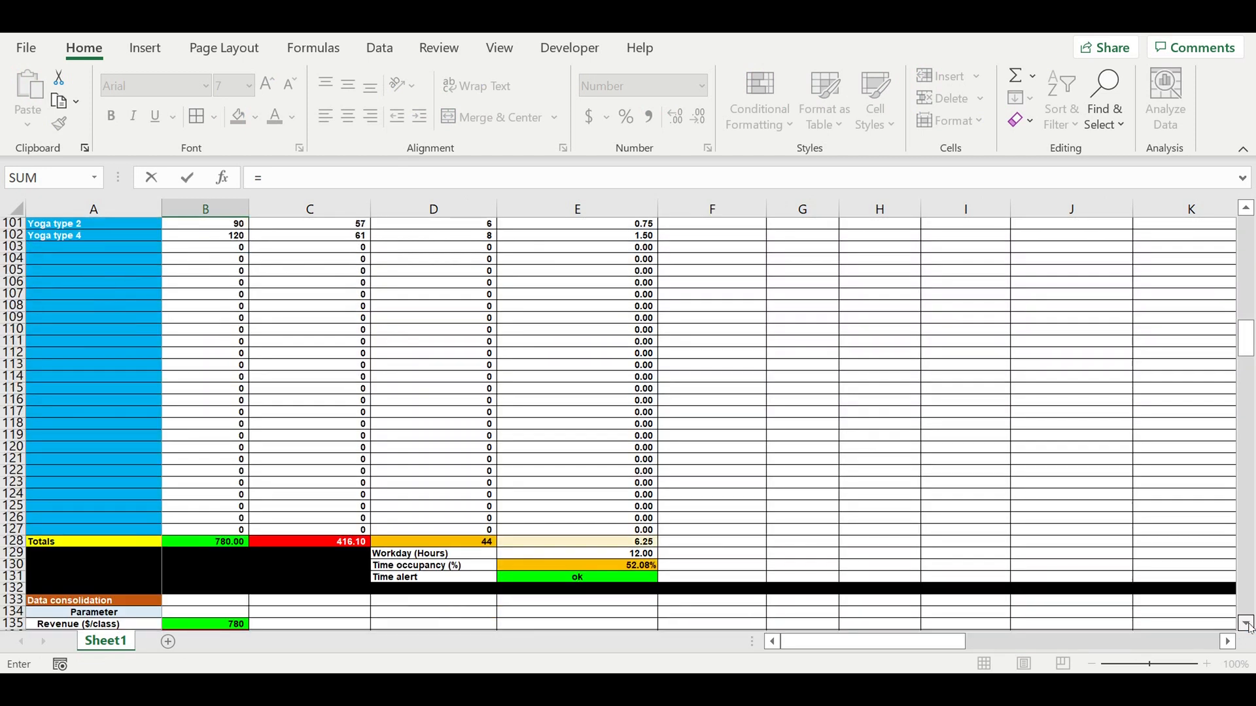
click(218, 568)
key(Return)
Step: Fill the Tuesday revenue link in B374 down to B378 for the other Tuesday parameters
scroll(294, 525, down, 3)
click(239, 509)
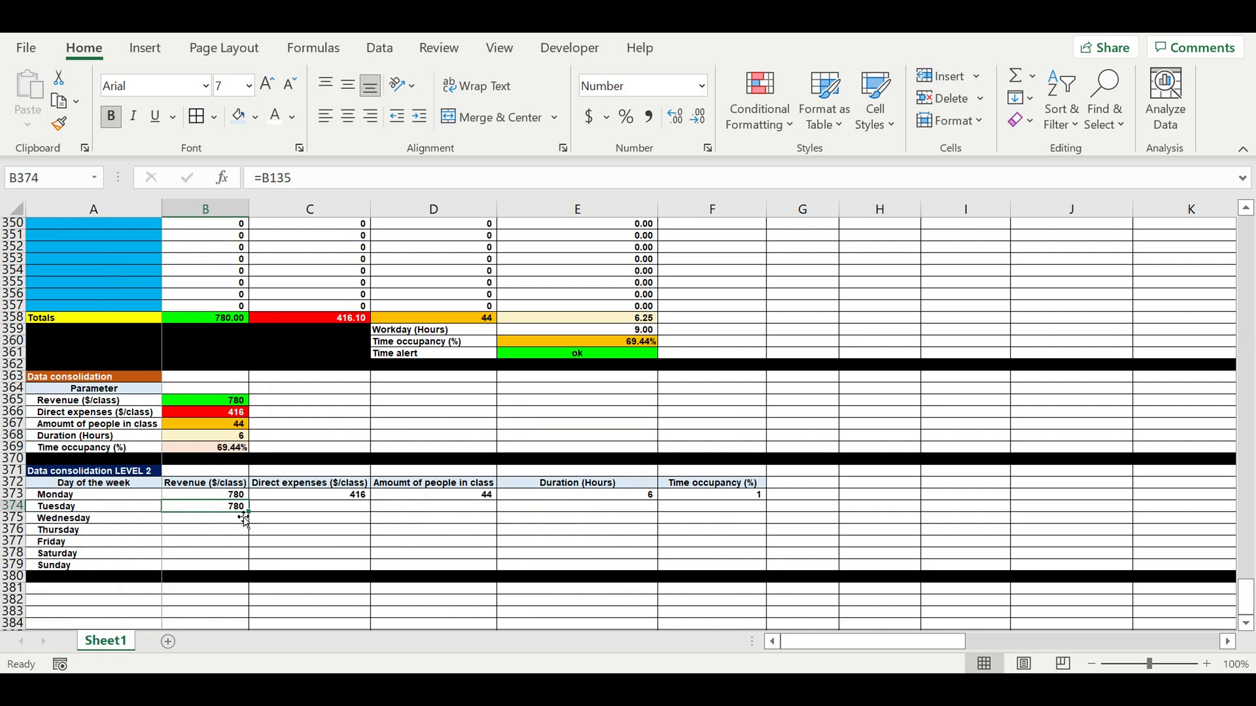
drag(245, 517, 226, 557)
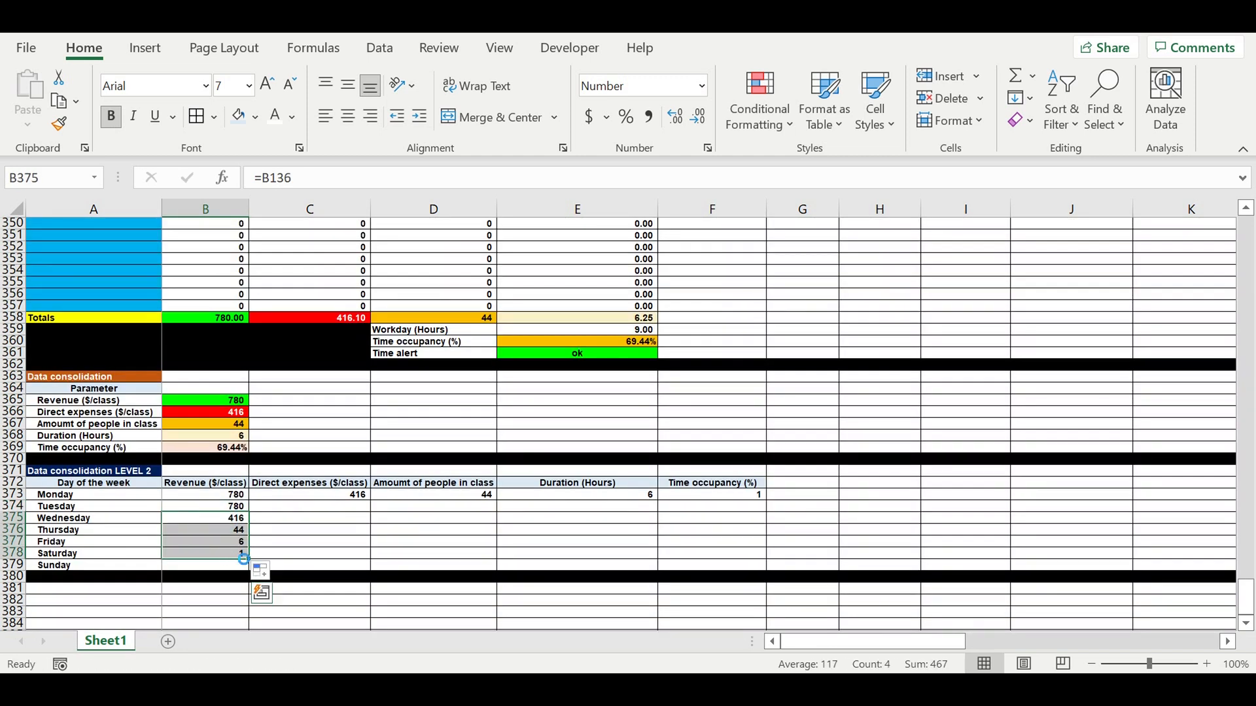
Step: Move the linked Tuesday values in B375:B378 to start at C374, and those in C375:C377 to start at D374
key(ctrl+x)
click(351, 507)
key(ctrl+v)
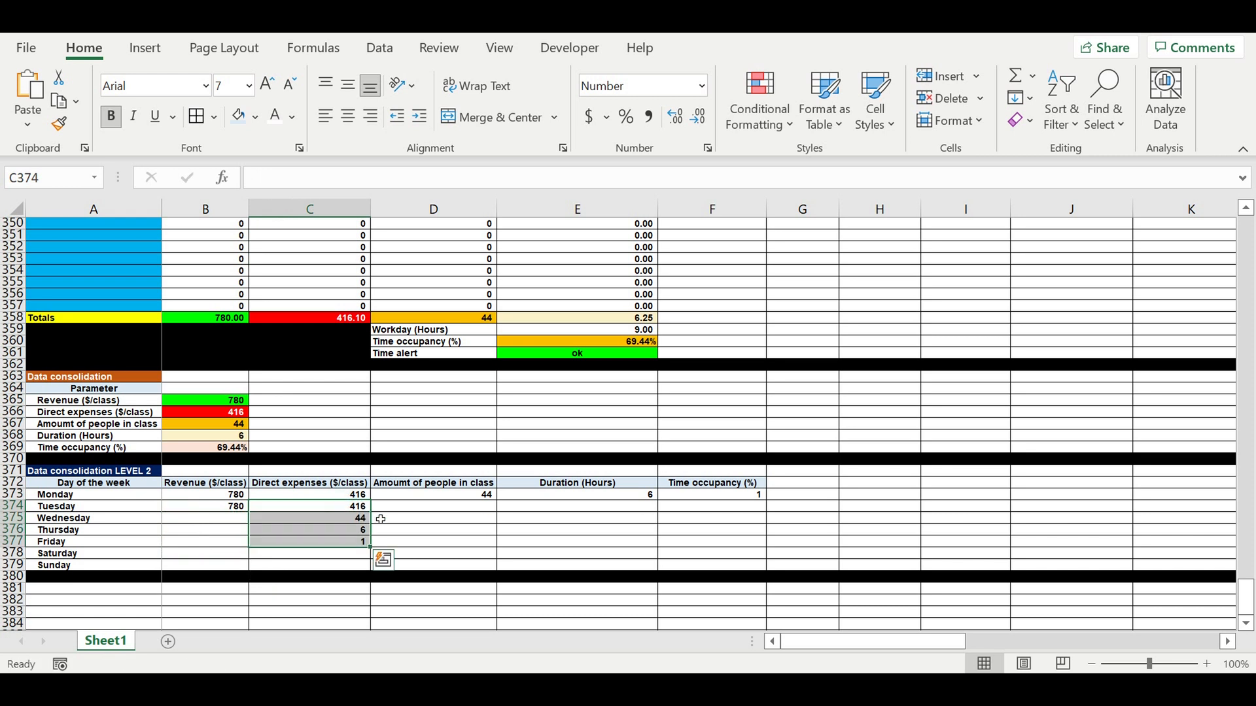
drag(348, 520, 349, 543)
key(ctrl+x)
click(482, 510)
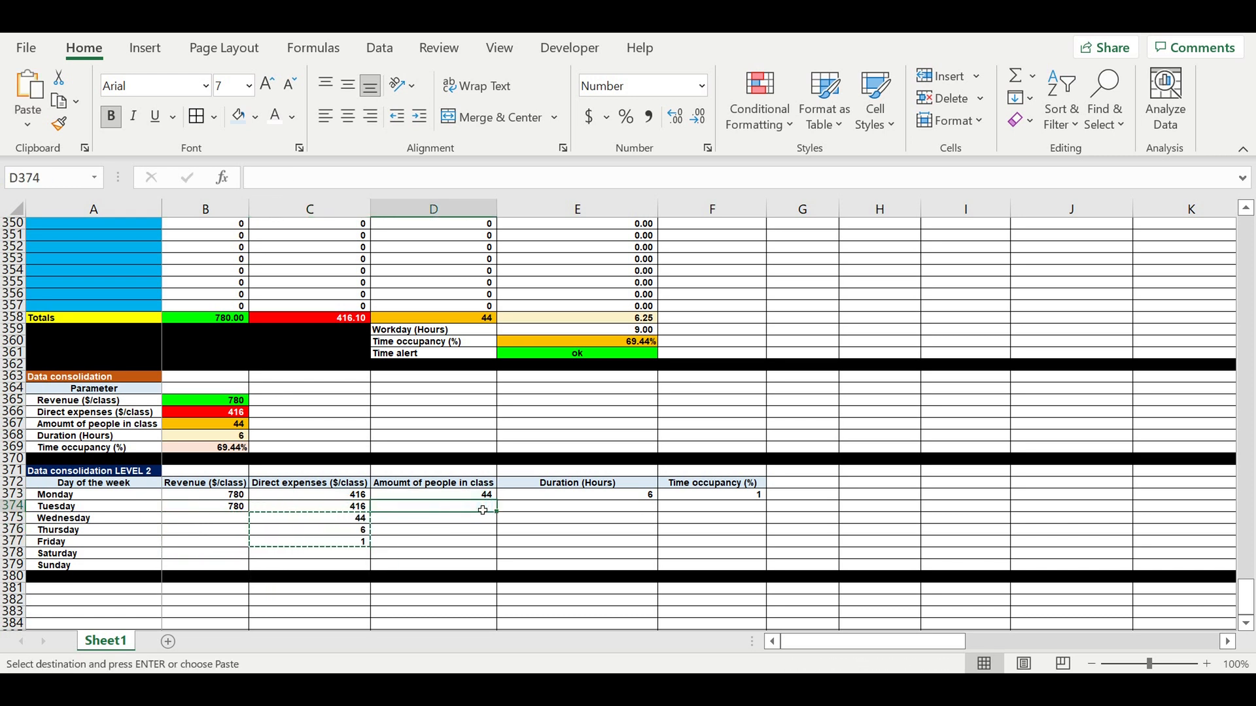
key(ctrl+v)
Step: Move the linked Tuesday values in D375:D376 to start at E374, and the last one in E375 to F374
drag(472, 520, 472, 530)
key(ctrl+x)
click(551, 510)
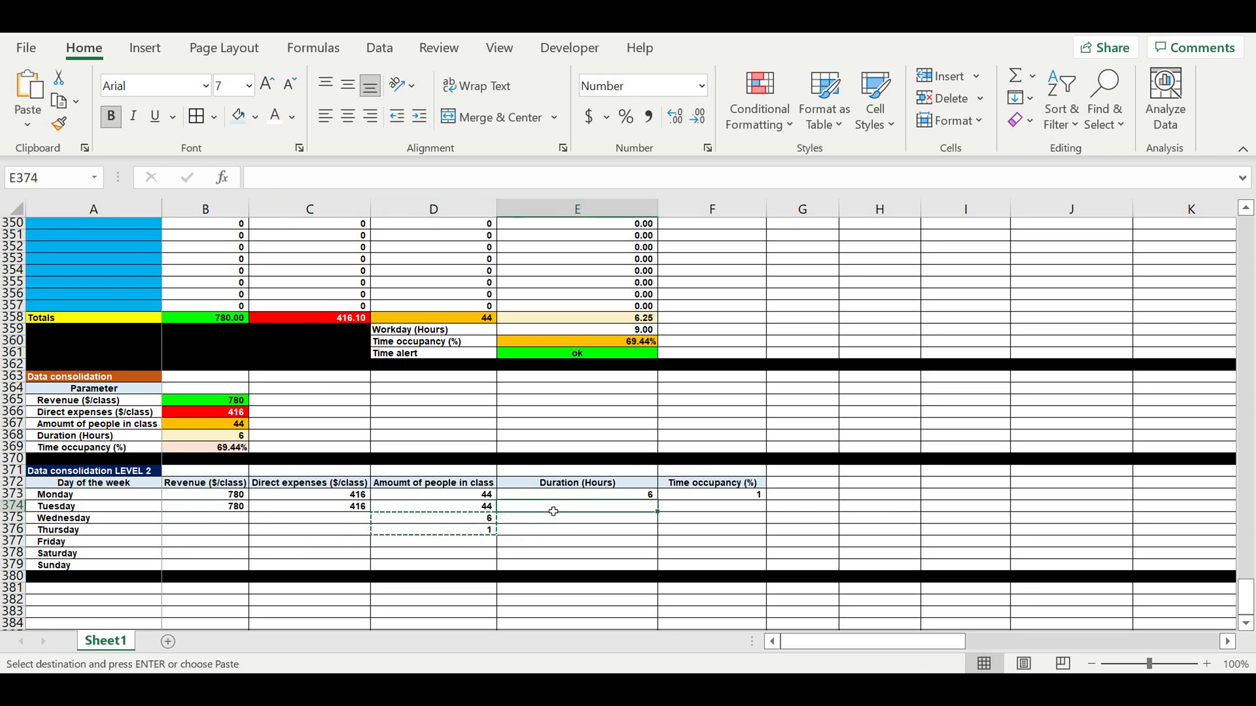
key(ctrl+v)
click(638, 519)
key(ctrl+x)
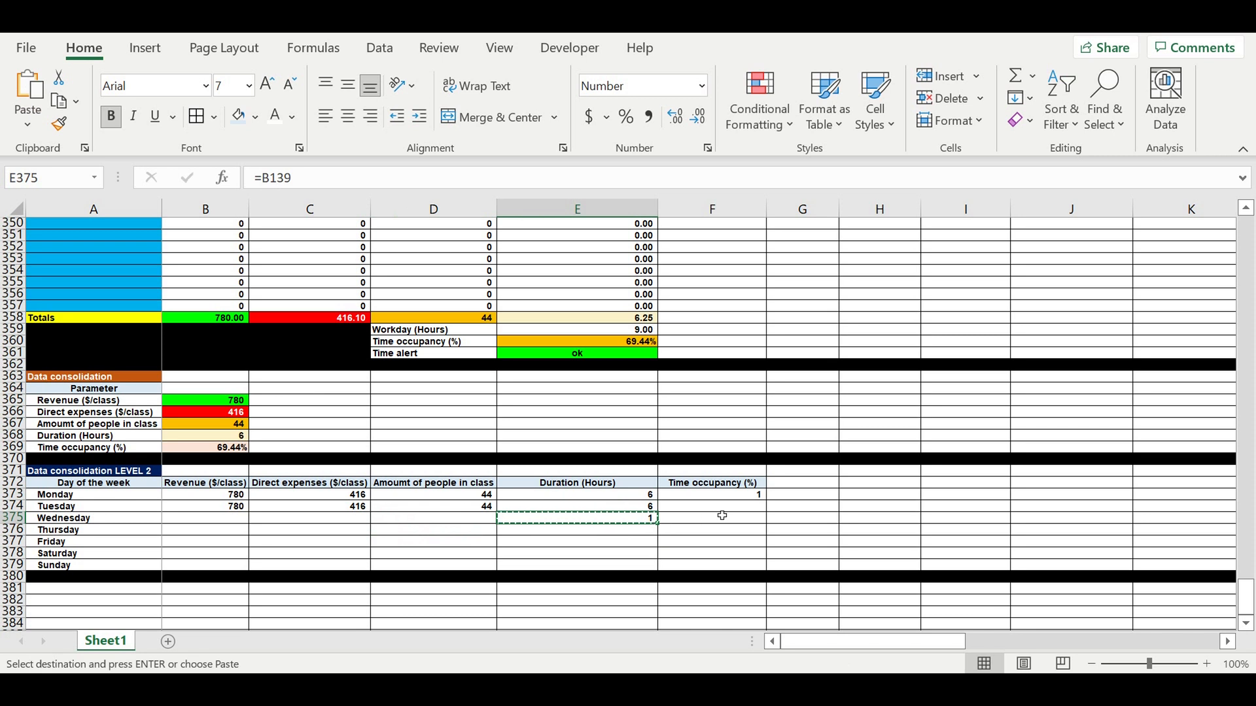
click(723, 506)
key(ctrl+v)
click(697, 543)
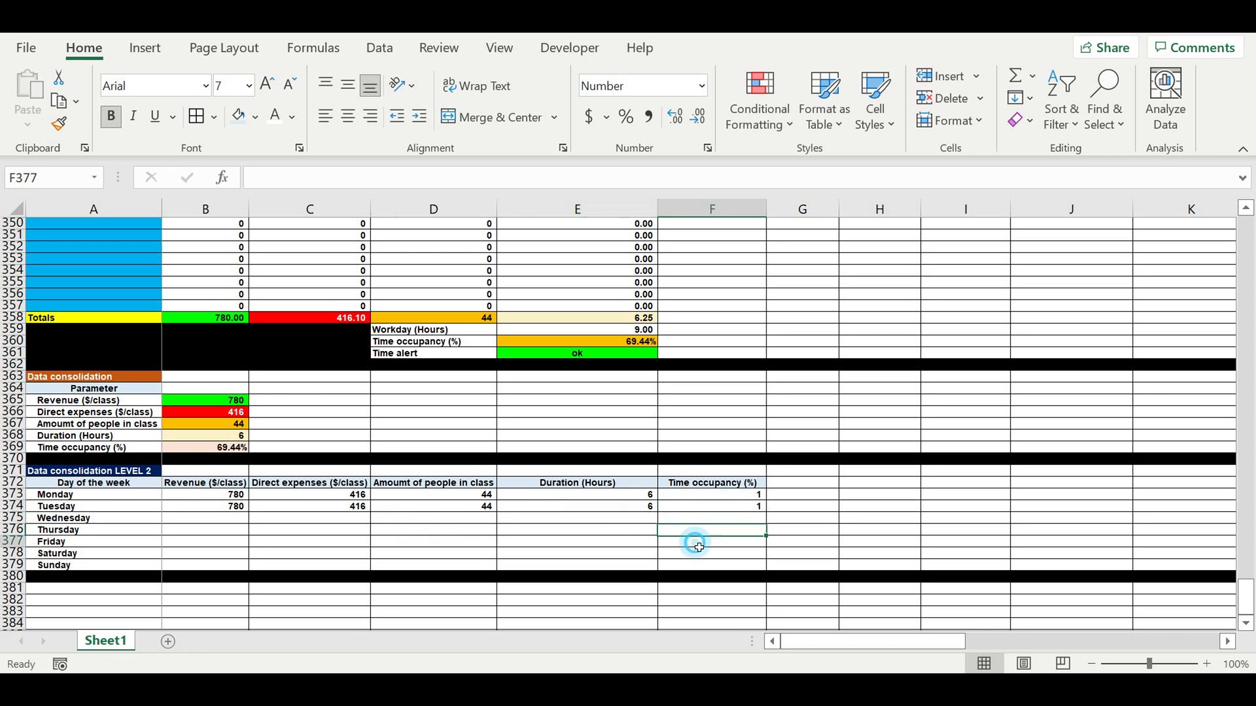
Step: Examine the weekday rows, linked values and parameter headings of the level 2 consolidation table
click(255, 542)
drag(55, 518, 55, 565)
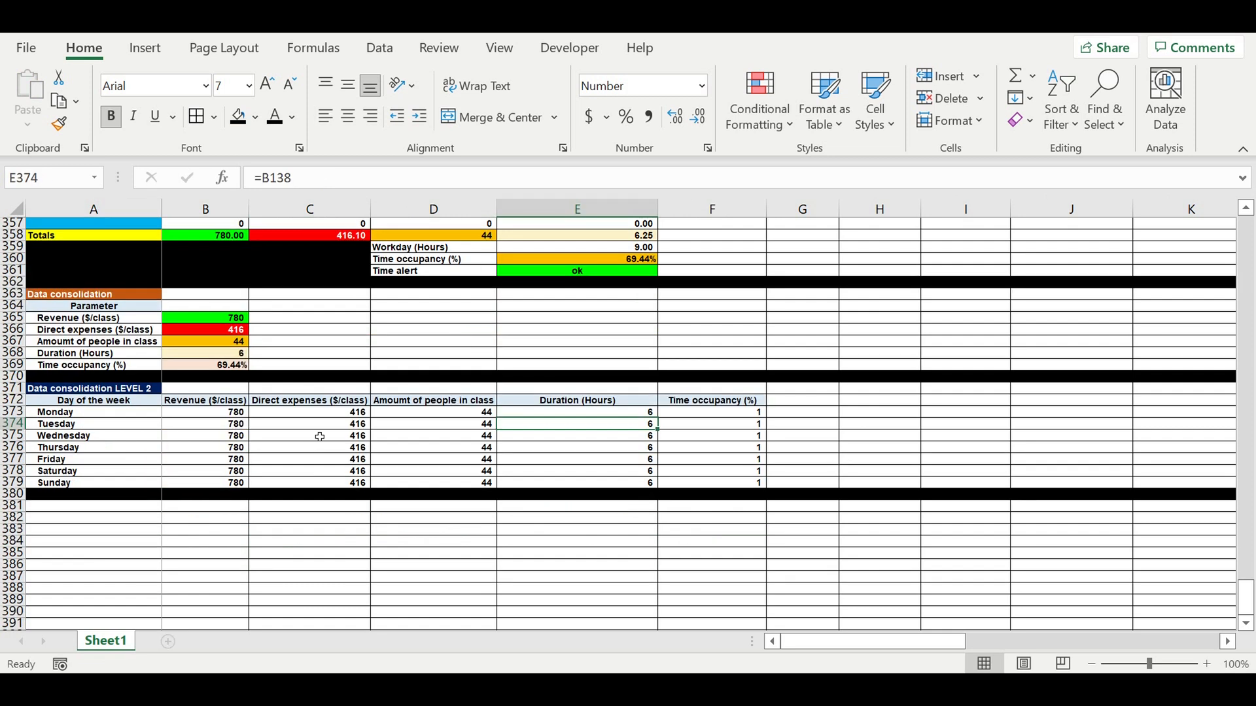
click(273, 436)
drag(214, 416, 431, 413)
drag(574, 437, 759, 486)
click(205, 404)
click(312, 403)
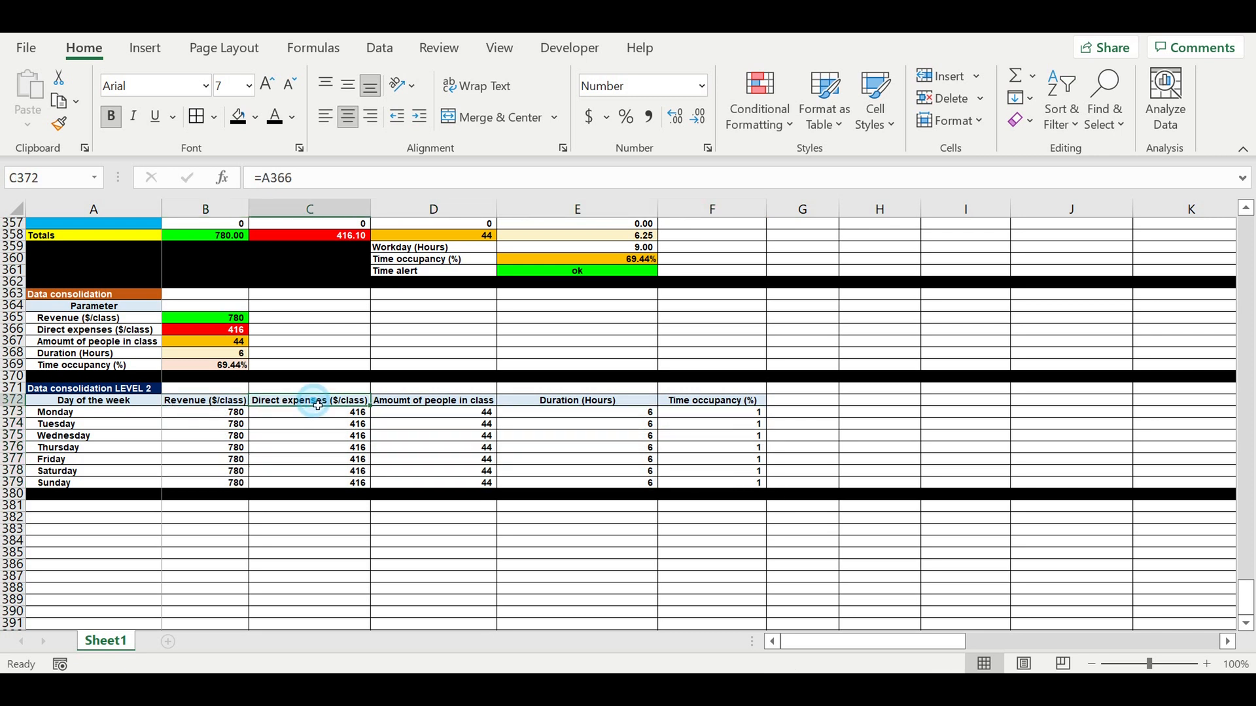
click(406, 410)
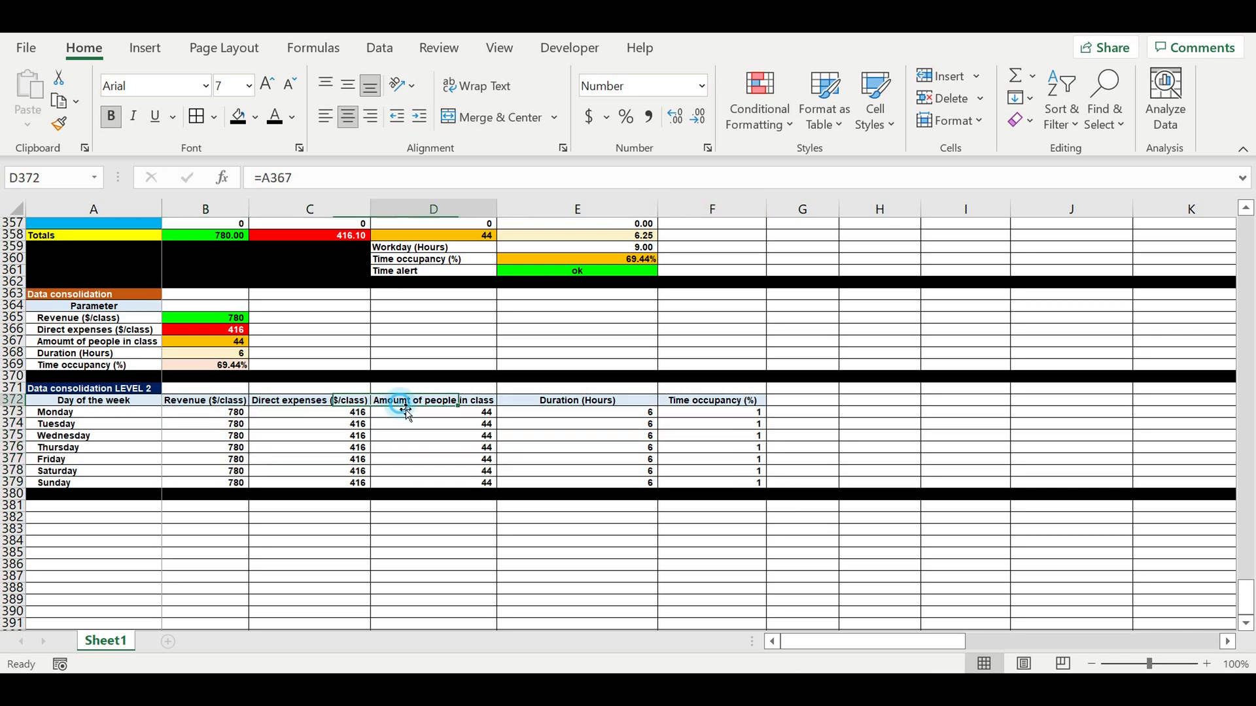
click(592, 400)
click(699, 402)
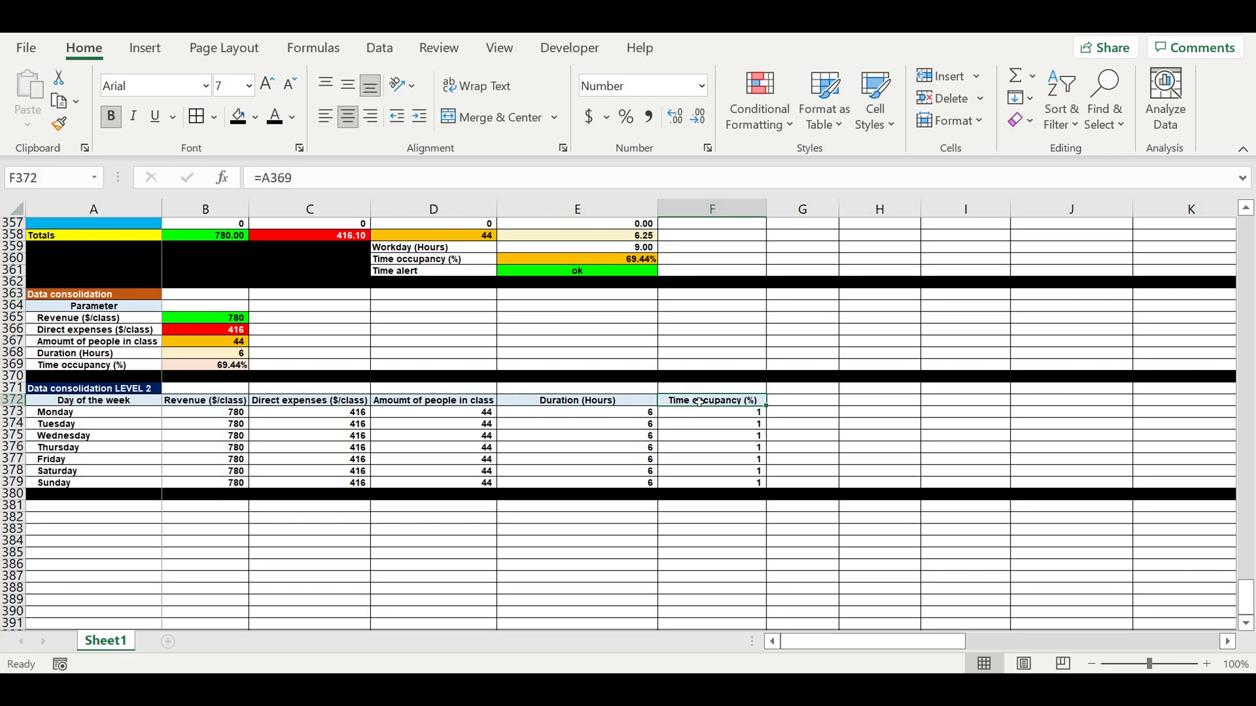
Step: Fill the weekday revenue cells B373:B379 bright green
click(65, 412)
drag(183, 413, 199, 489)
click(255, 117)
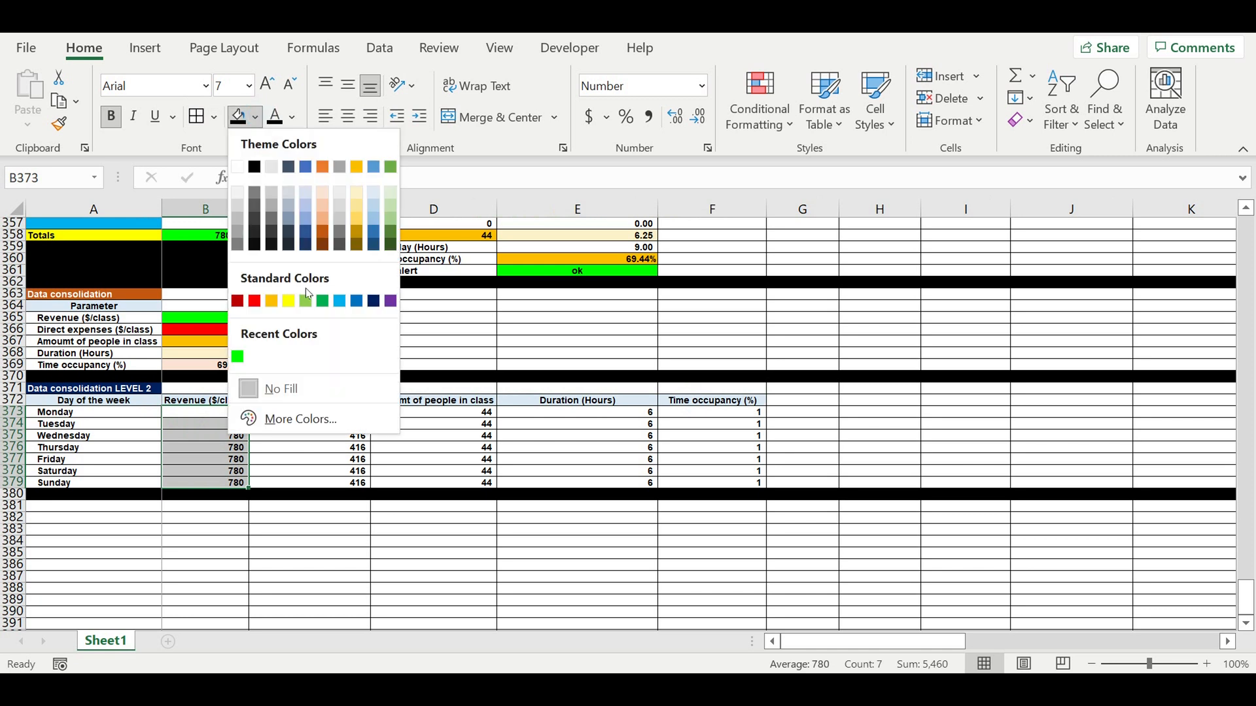
click(238, 357)
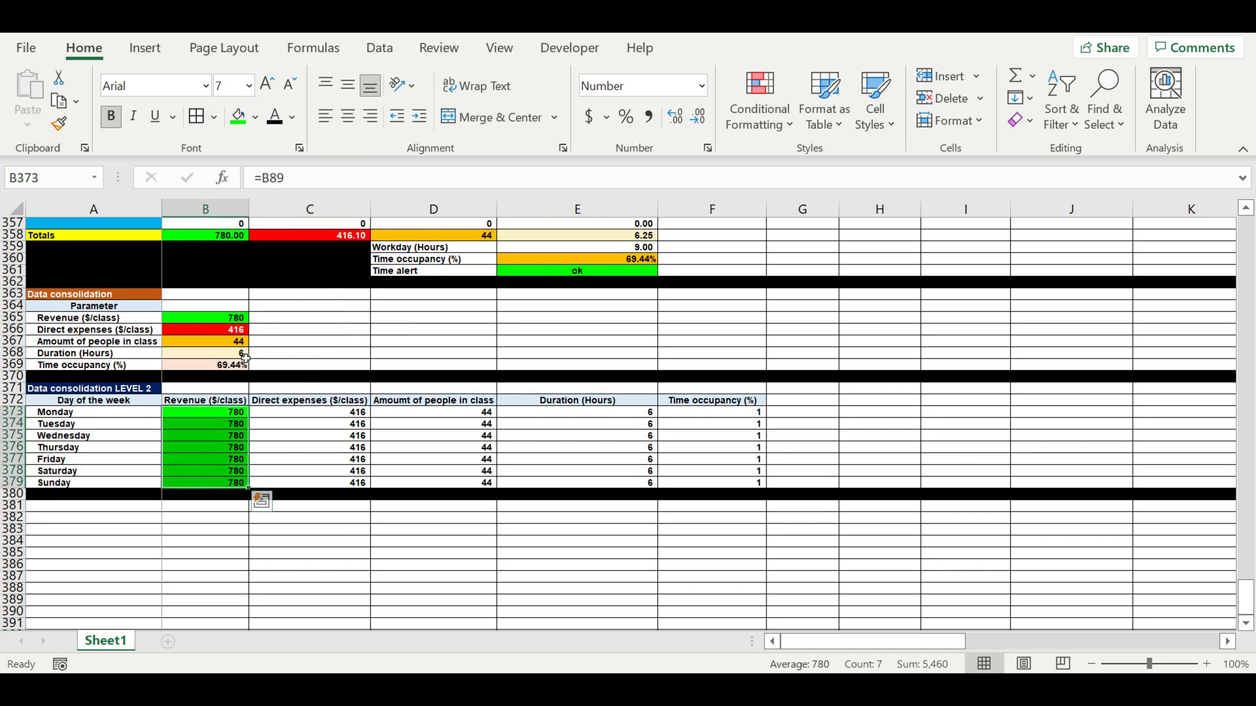
Step: Give the weekday direct expense cells C373:C379 white text and a red fill
drag(299, 416, 302, 486)
click(291, 120)
click(280, 194)
click(256, 120)
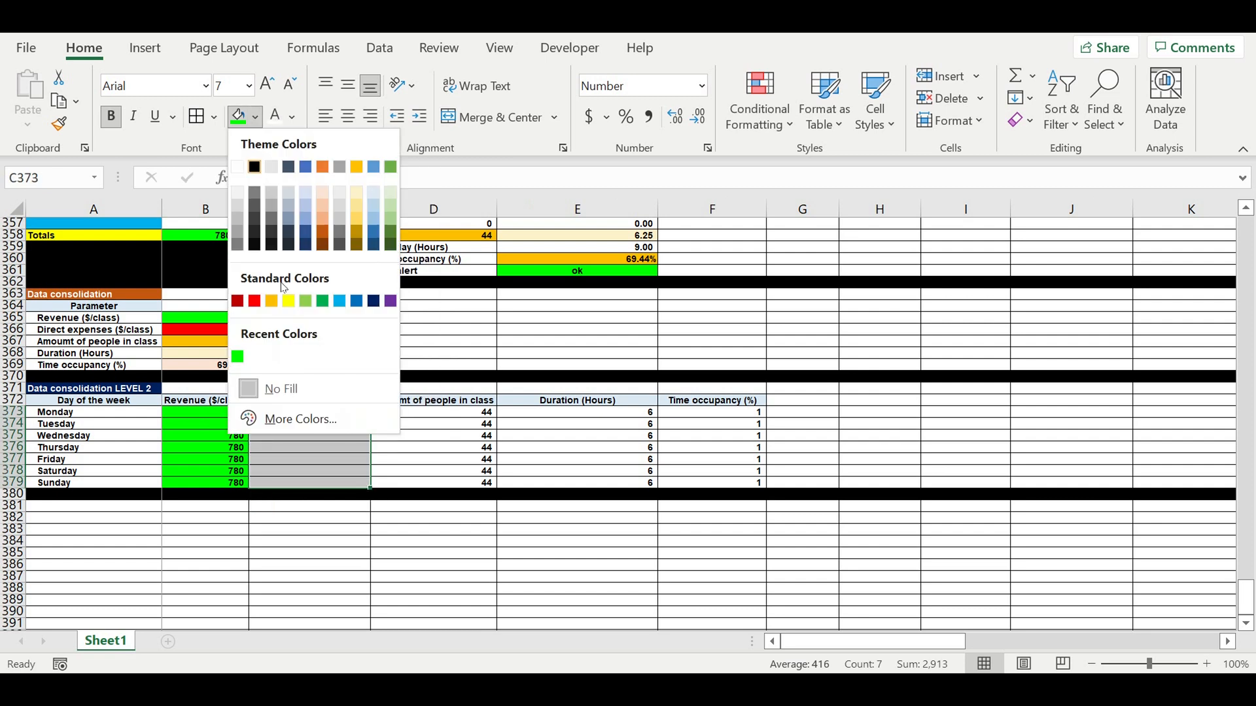
click(240, 298)
Step: Fill the people-in-class cells D373:D379 orange and the duration cells E373:E379 light gold
drag(442, 415, 440, 484)
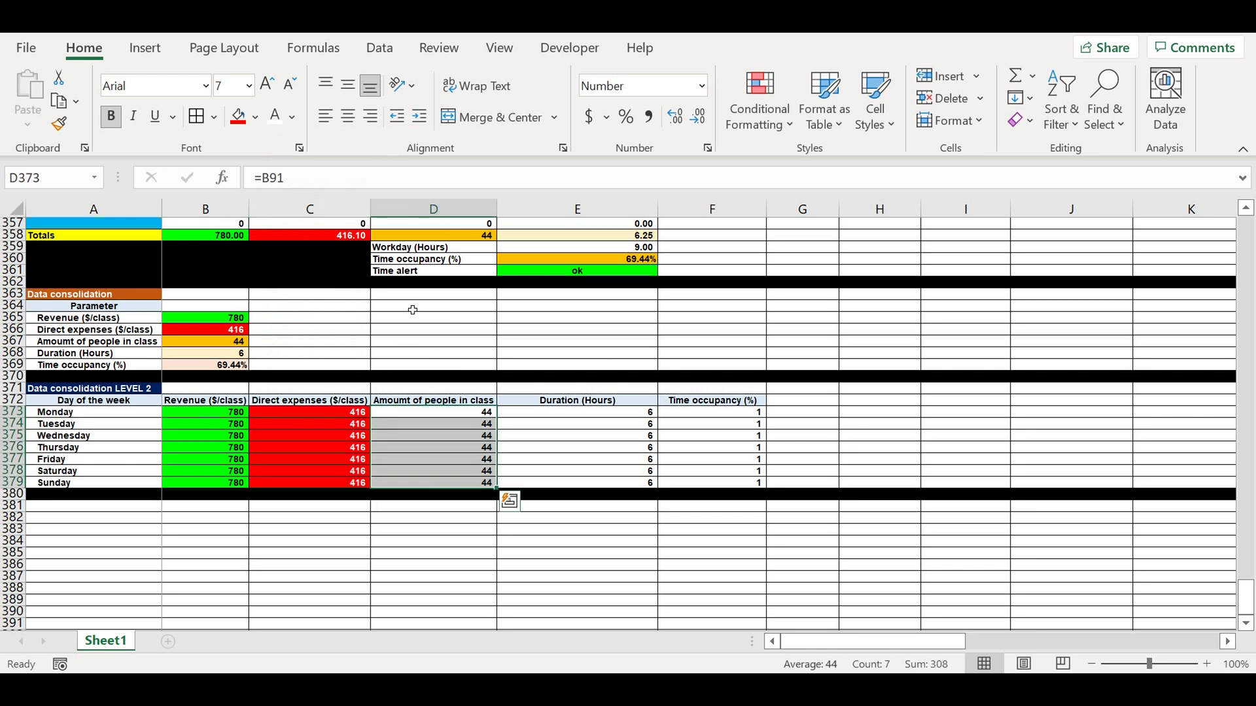
click(256, 120)
click(271, 299)
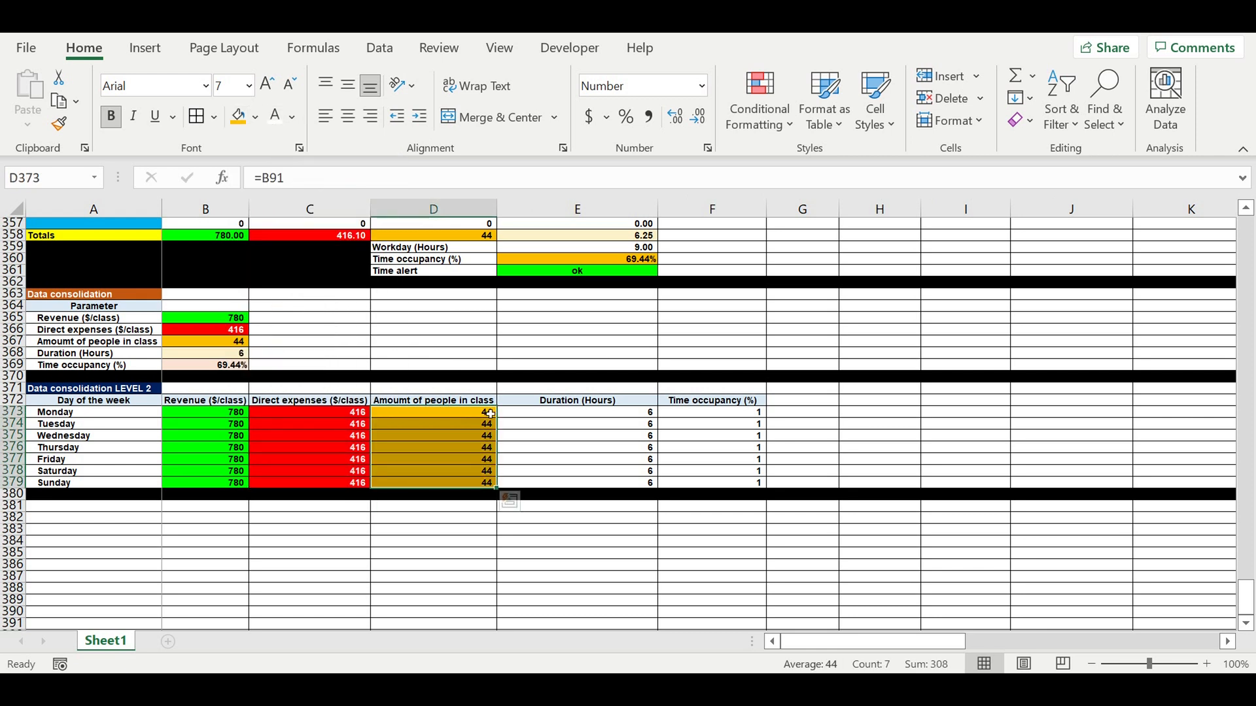
drag(585, 413, 586, 483)
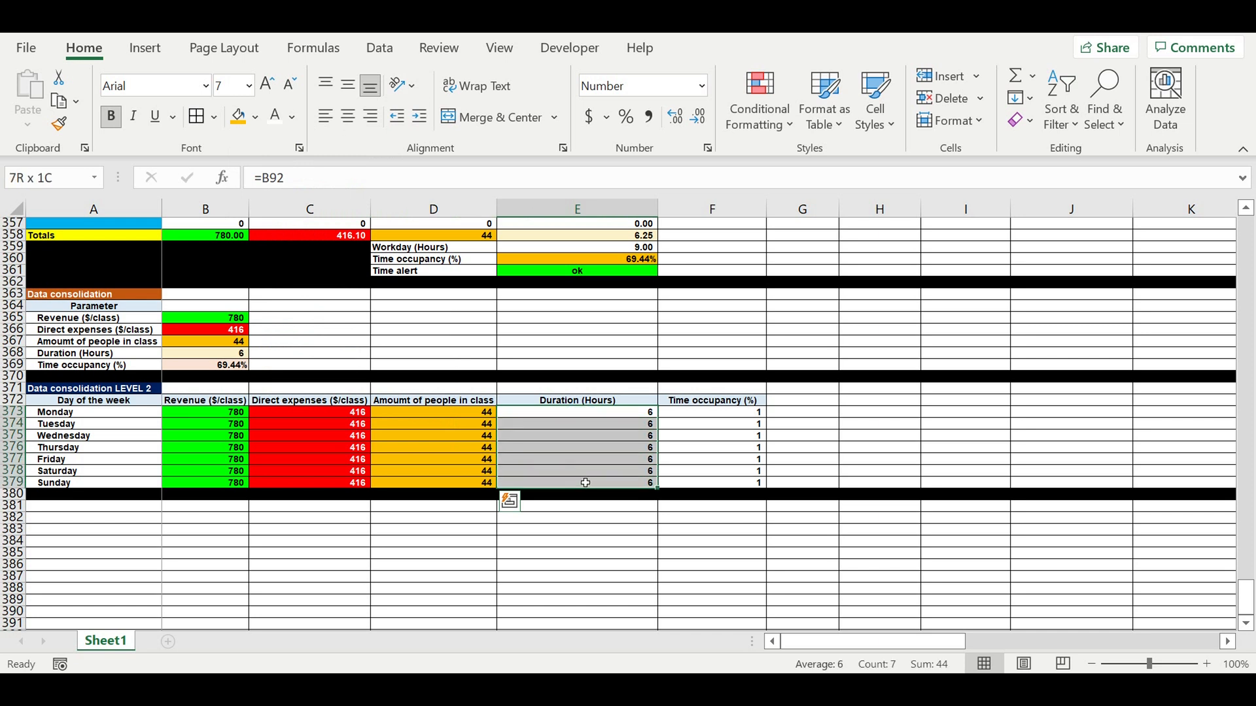
click(254, 119)
click(356, 191)
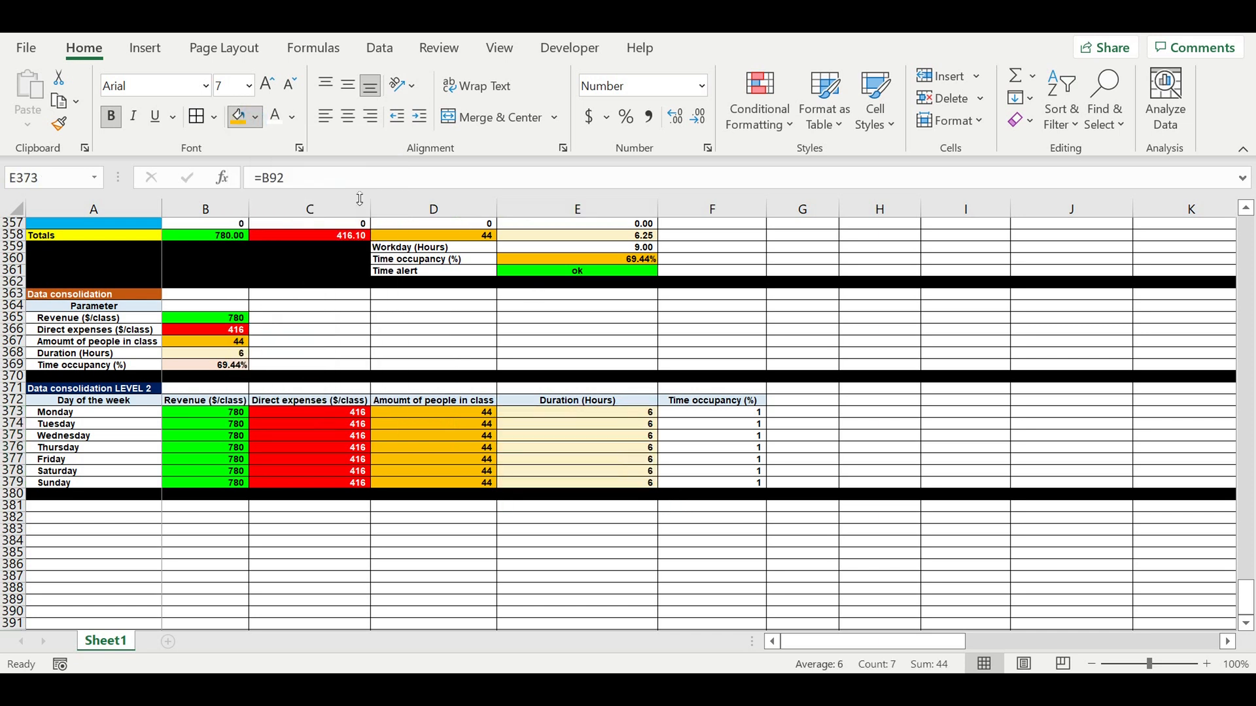
Step: Format the time occupancy cells F373:F379 as percentages with two decimals and the duration cells E373:E379 with two decimals
drag(704, 417, 706, 482)
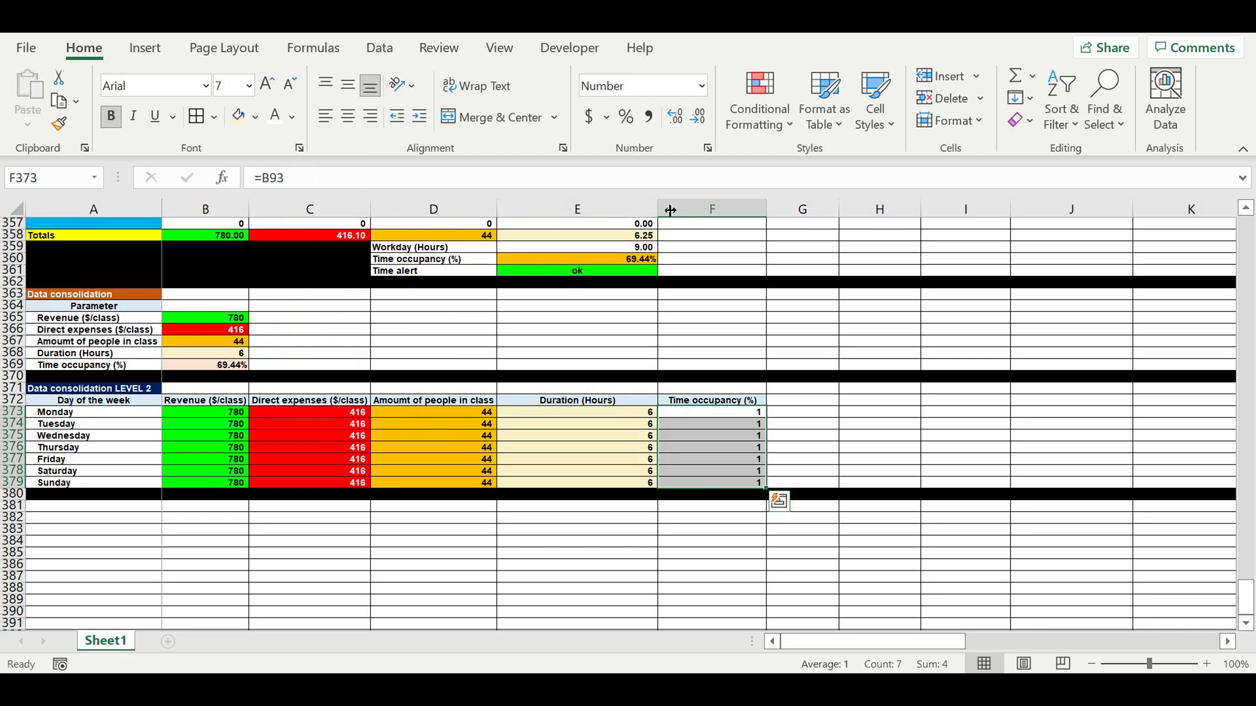
click(627, 118)
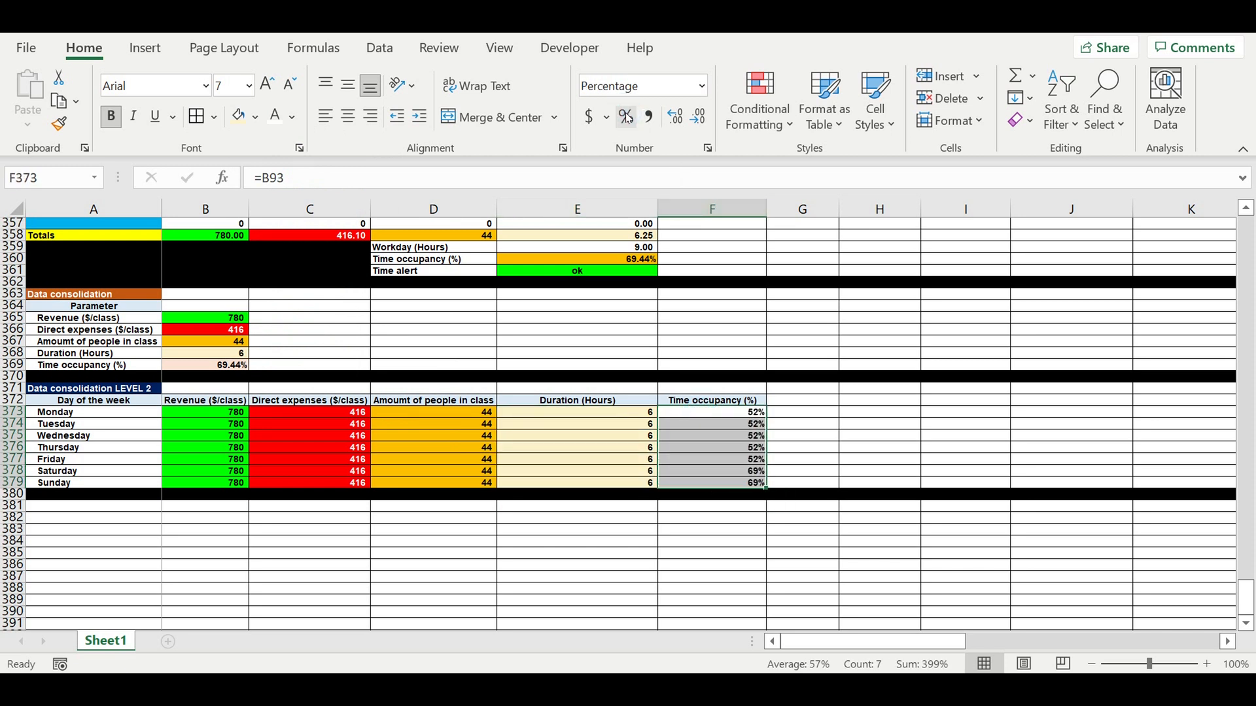
click(673, 118)
click(672, 122)
drag(624, 418, 621, 485)
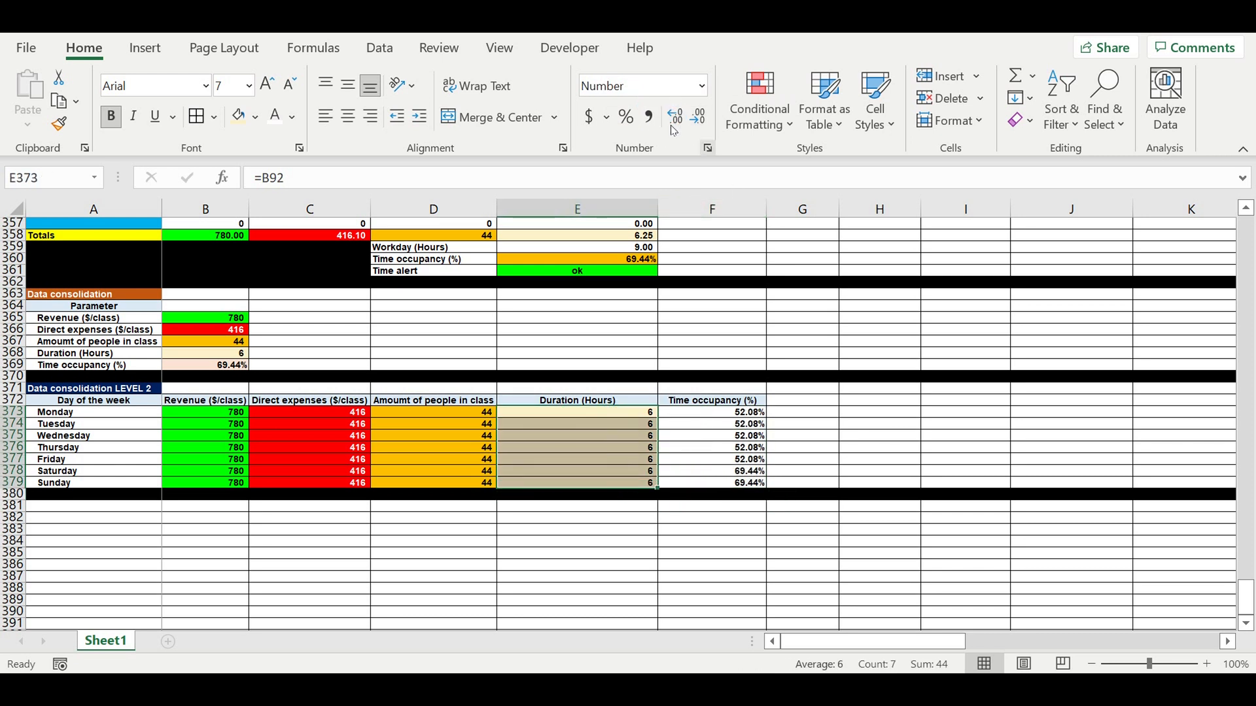
click(671, 119)
Step: Fill the weekday time occupancy cells F373:F379 with the lightest orange shade
click(749, 449)
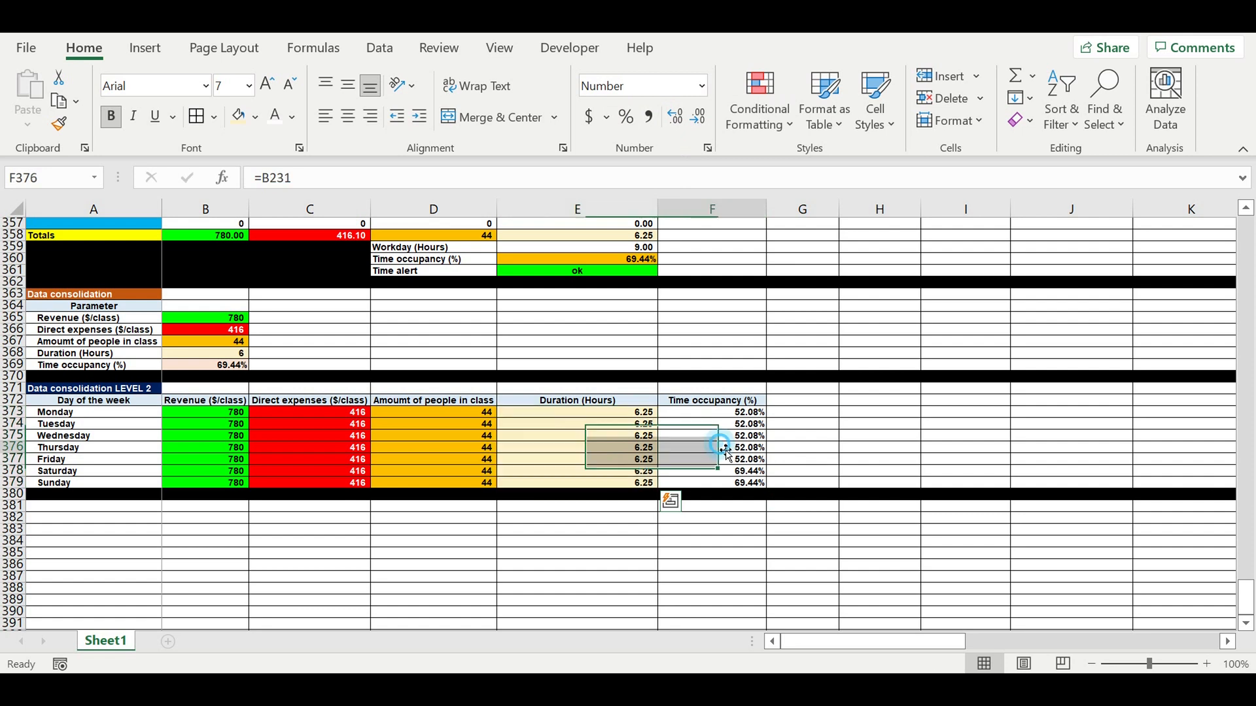
click(727, 410)
drag(731, 439, 731, 484)
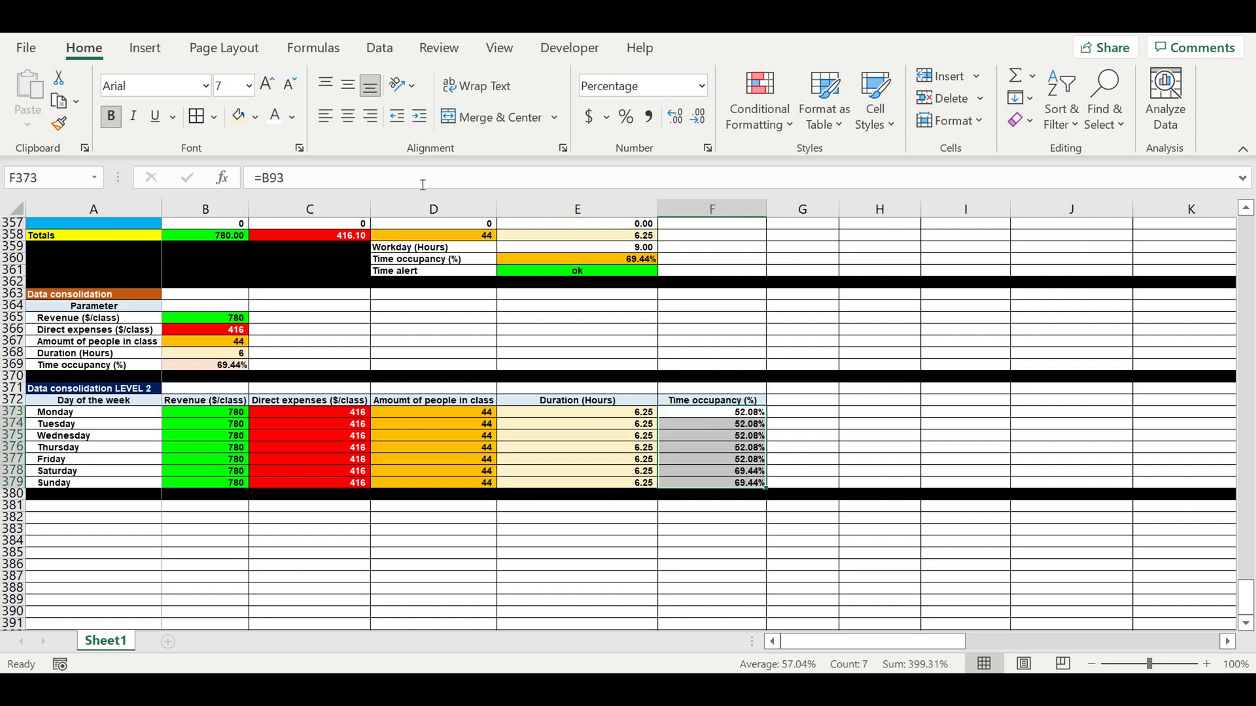
click(257, 122)
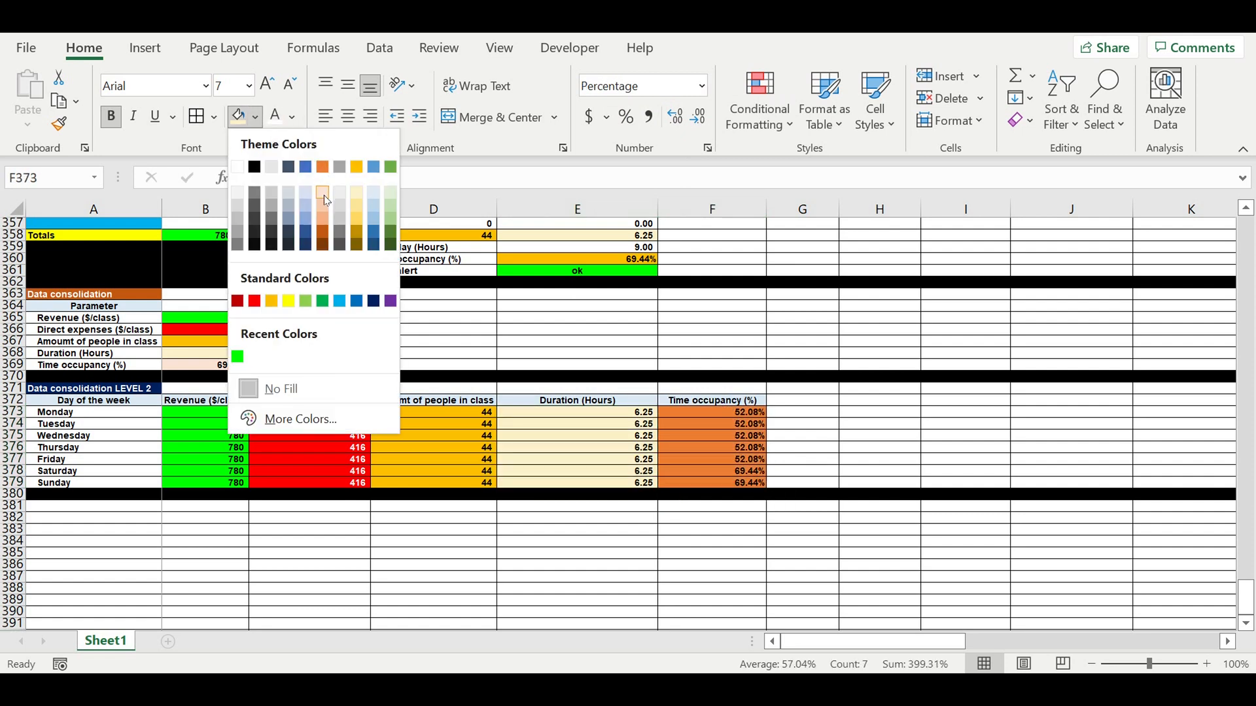
click(323, 194)
click(893, 436)
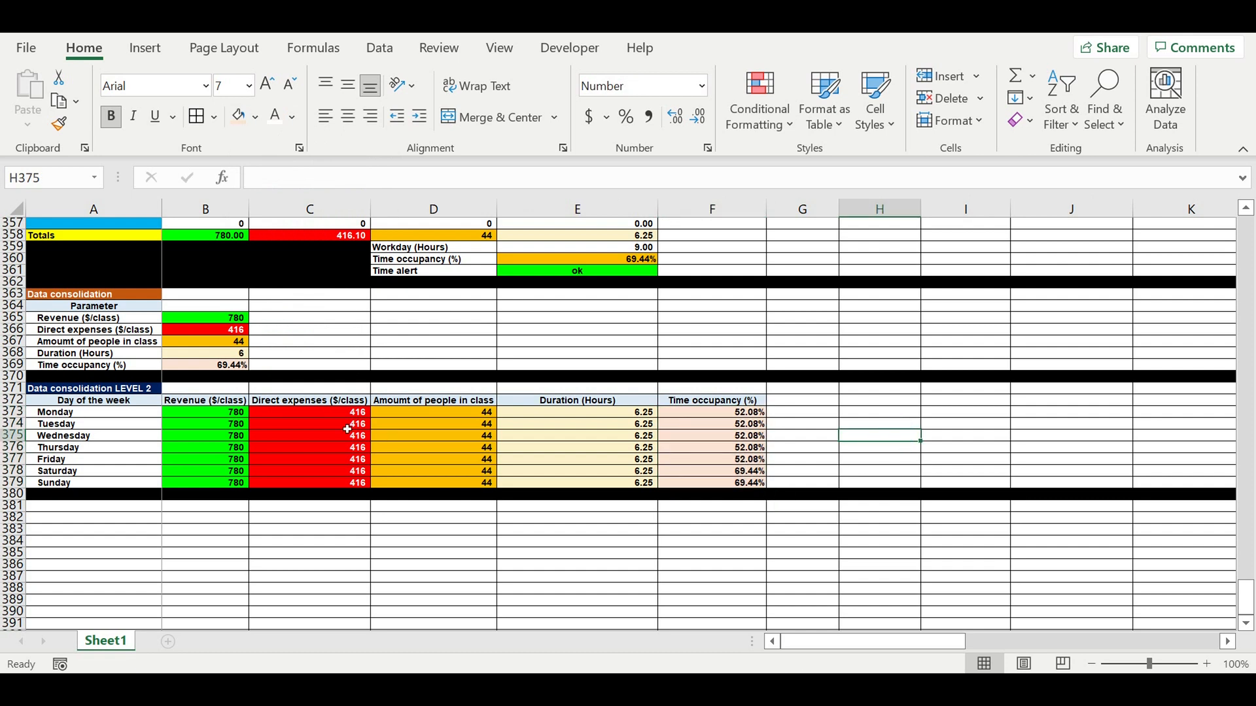
drag(214, 418, 695, 490)
click(64, 428)
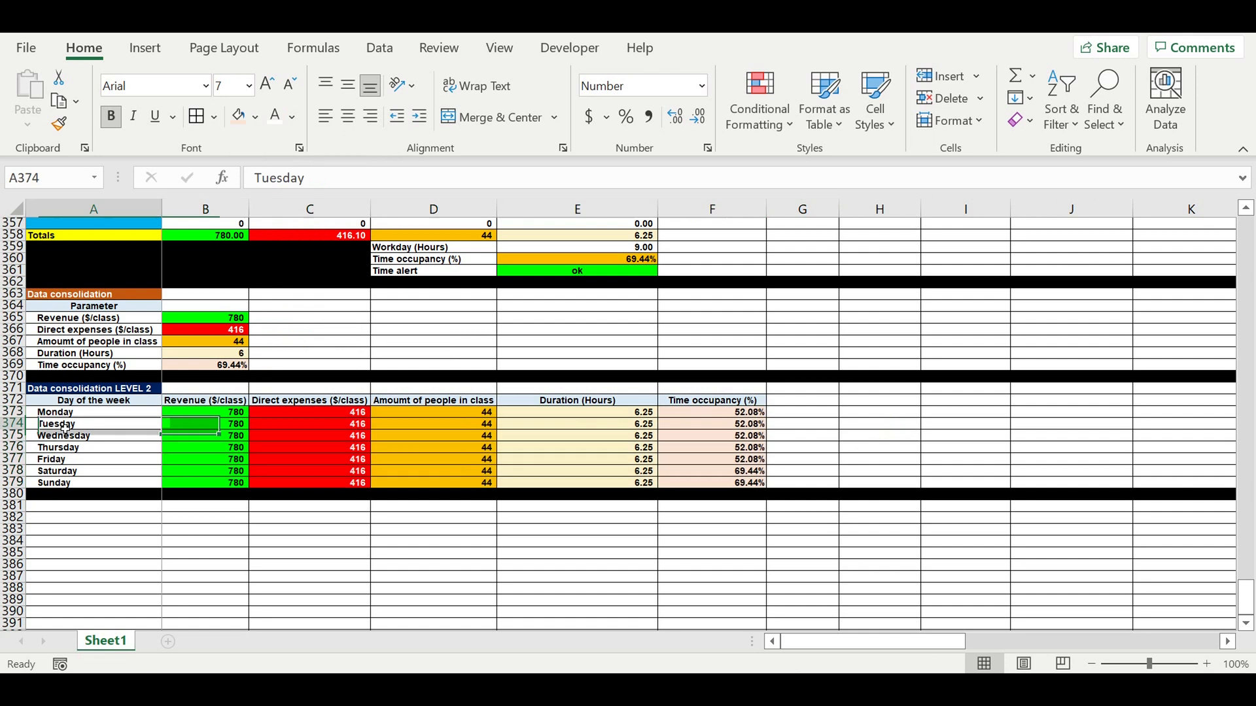
click(60, 437)
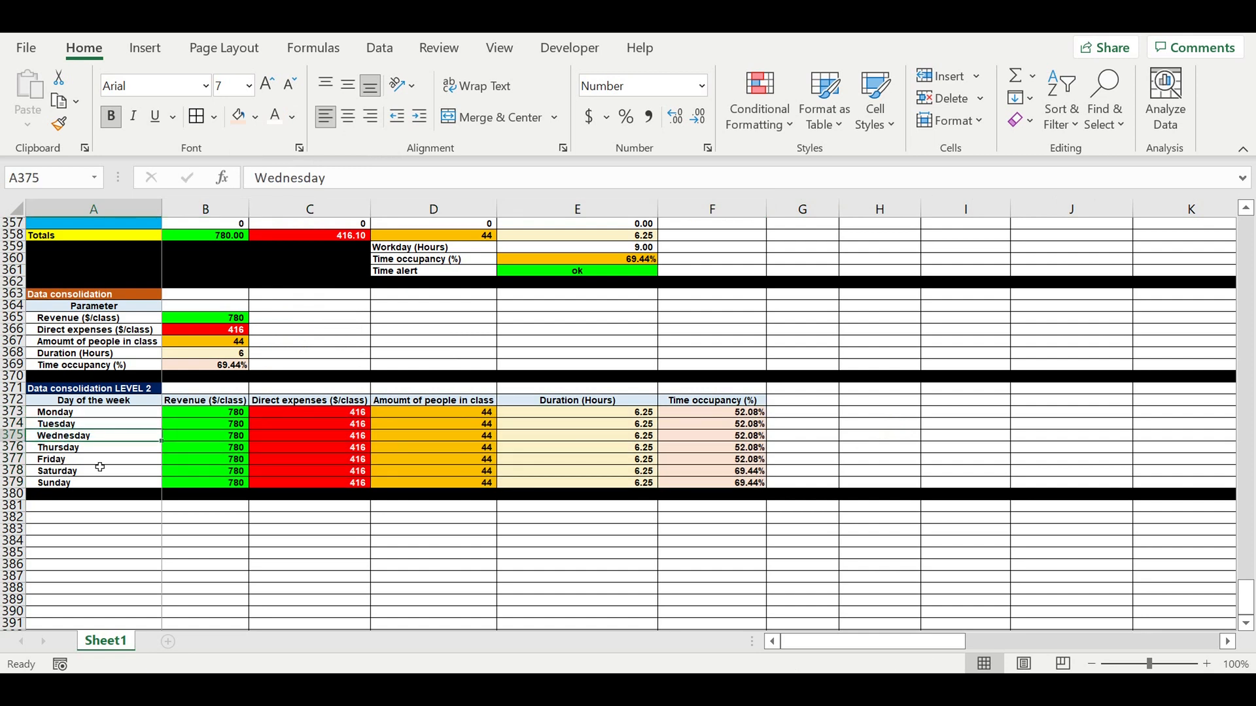
click(90, 508)
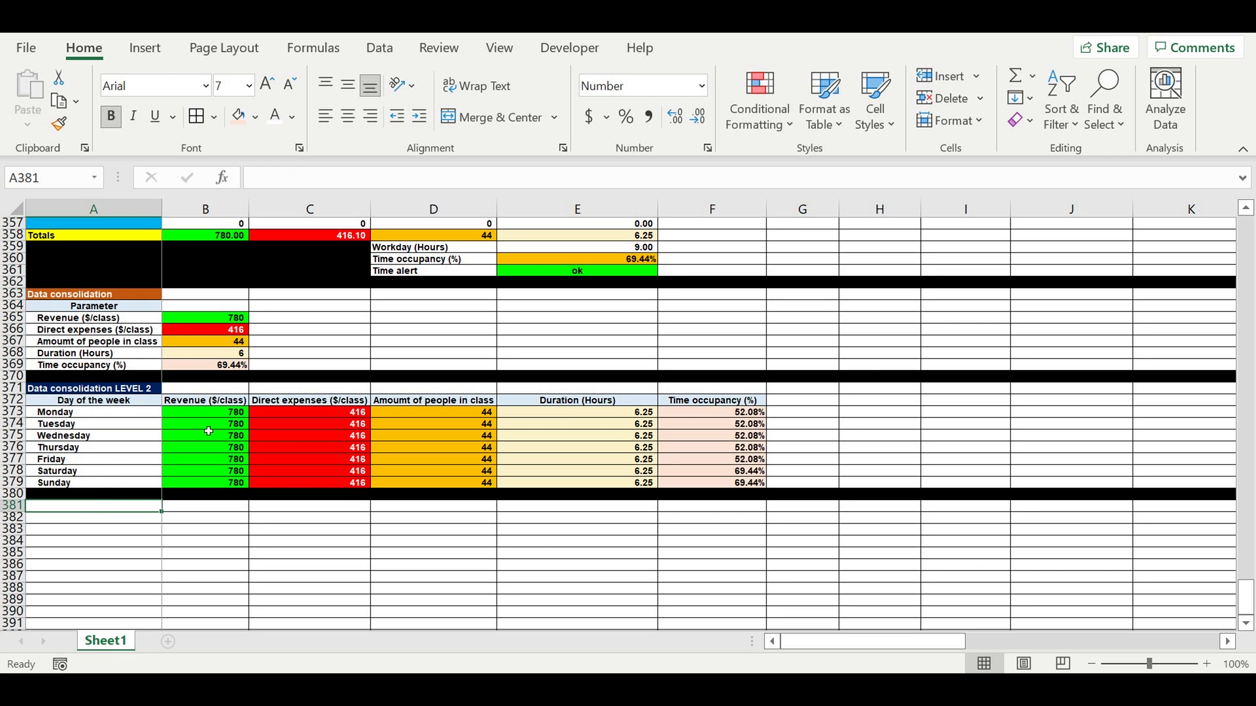
mouse_move(218, 416)
mouse_down()
mouse_move(697, 474)
mouse_move(717, 495)
mouse_move(706, 489)
mouse_up()
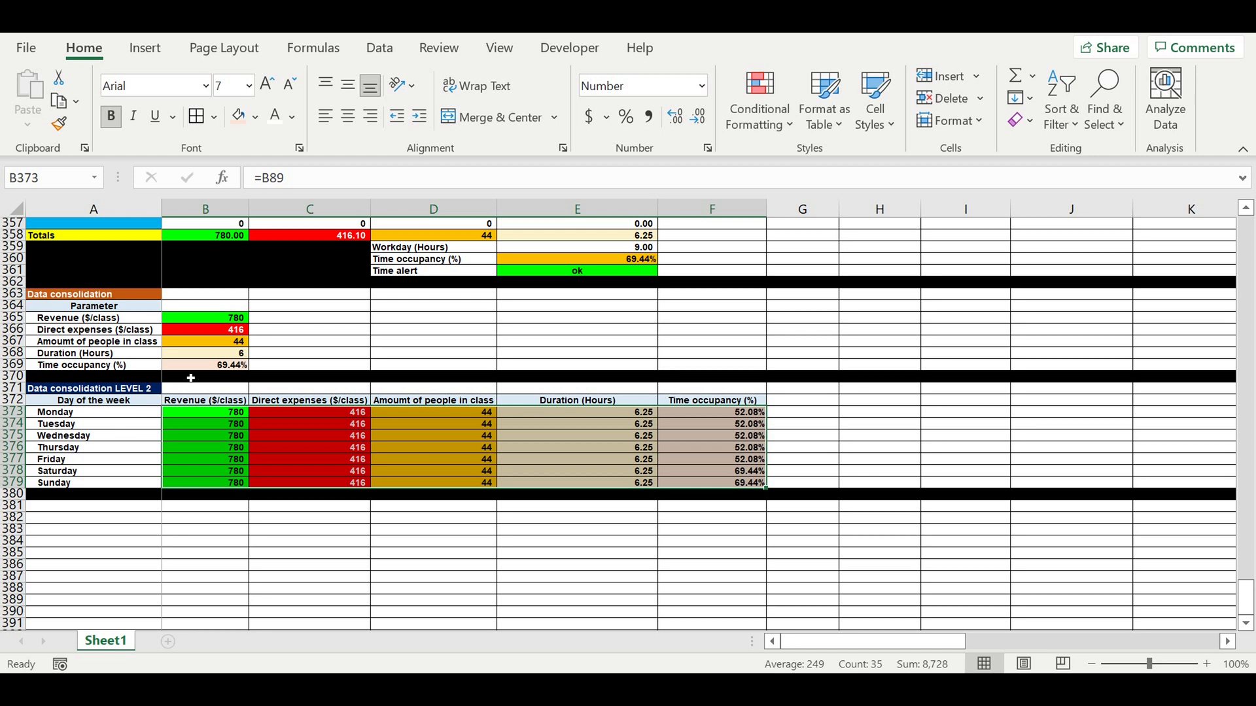
click(298, 437)
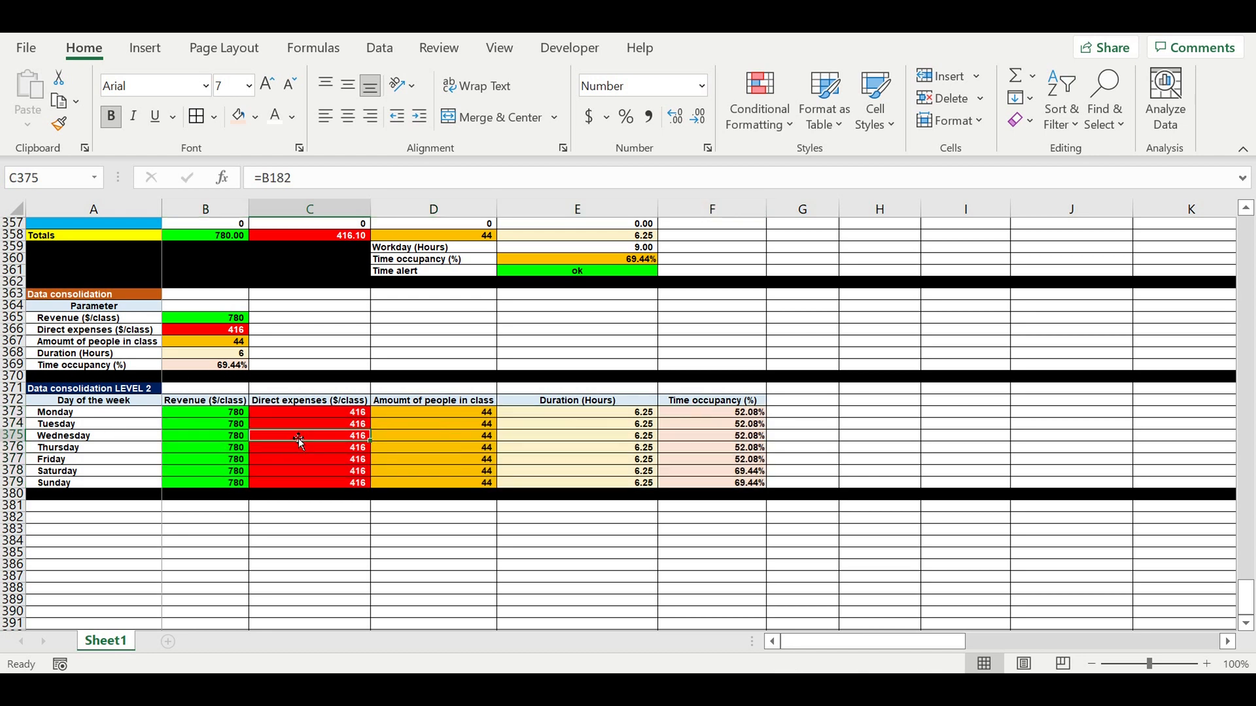